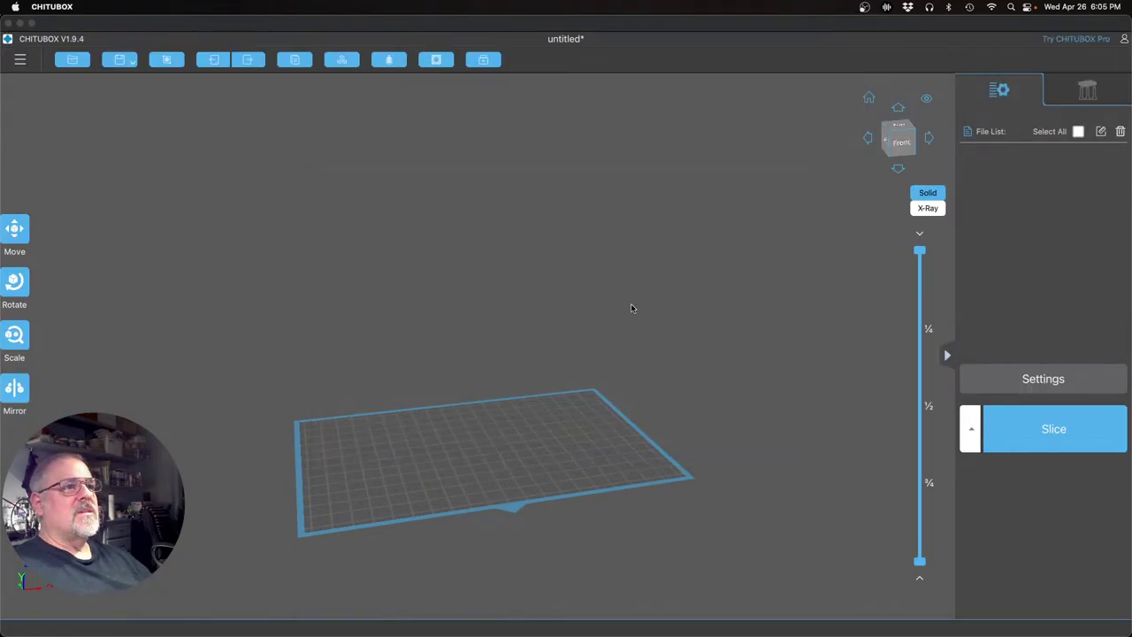
Review the EPAX E10 4K machine profile in the settings and inspect the empty build plate
{"action": "left_click", "coordinate": [1059, 382]}
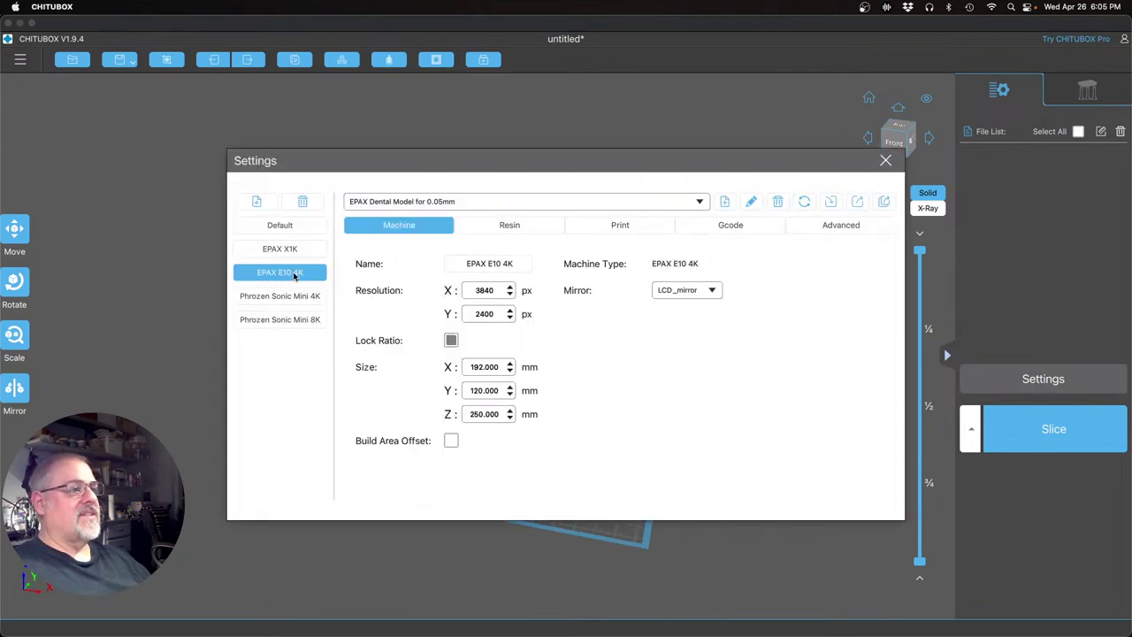
{"action": "left_click", "coordinate": [885, 161]}
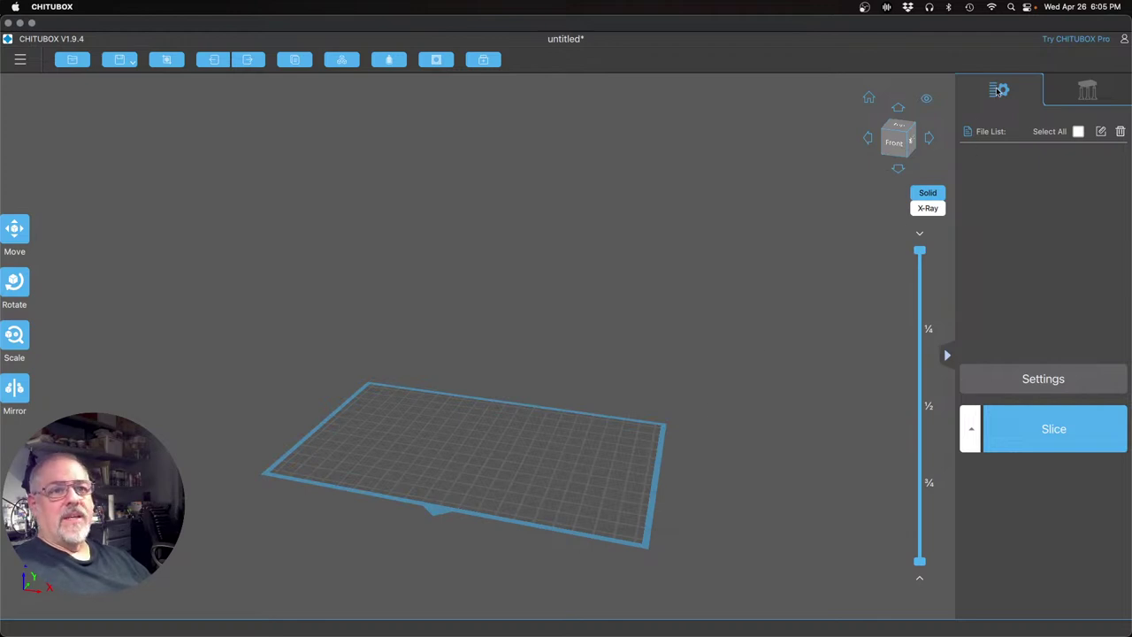
{"action": "left_click", "coordinate": [925, 99]}
{"action": "scroll", "coordinate": [406, 393], "scroll_direction": "up", "scroll_amount": 5}
{"action": "left_click_drag", "start_coordinate": [576, 332], "coordinate": [640, 325]}
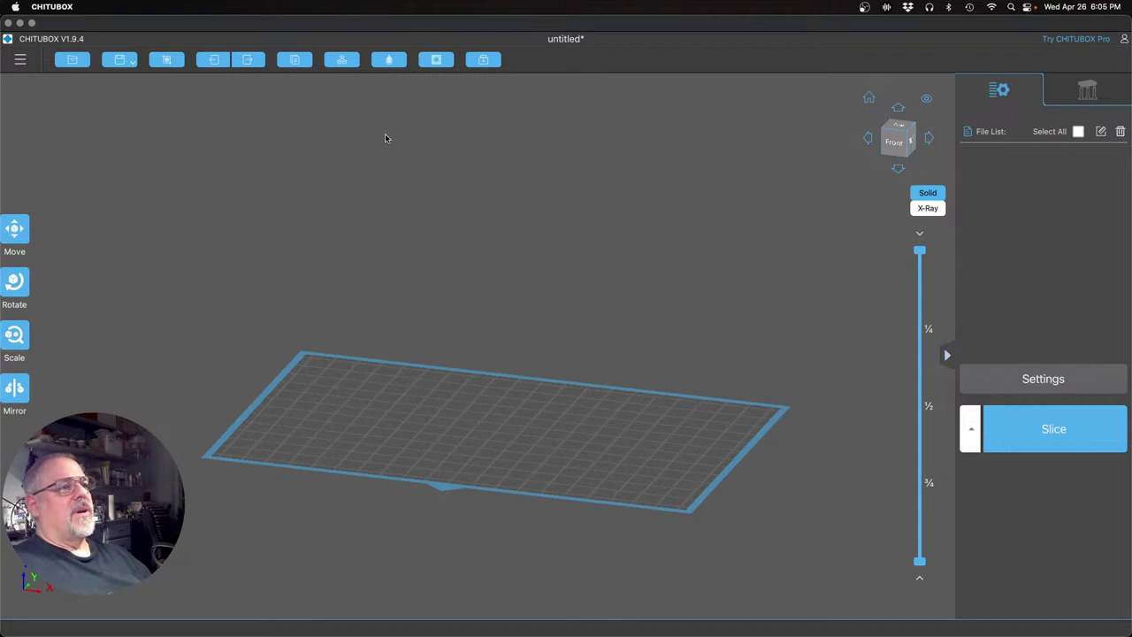
Open the project Base.chitubox from 3DWORK > BOMBSHELL > BIKES&BOTS > BUILDINGS > Print > Chitubox
{"action": "left_click", "coordinate": [20, 59]}
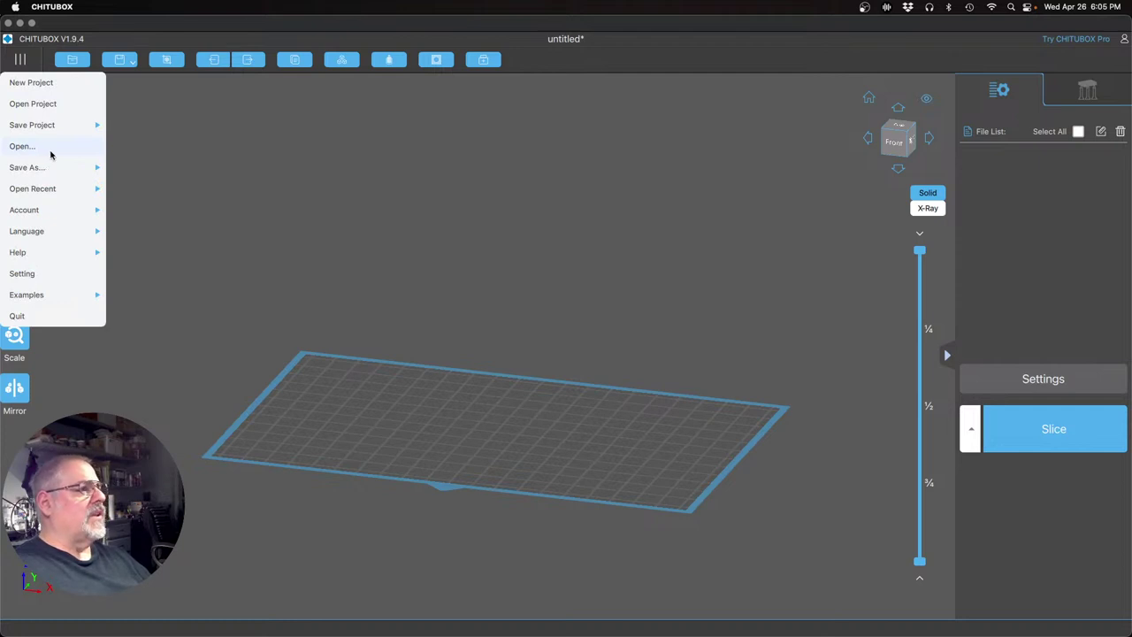
{"action": "left_click", "coordinate": [61, 105]}
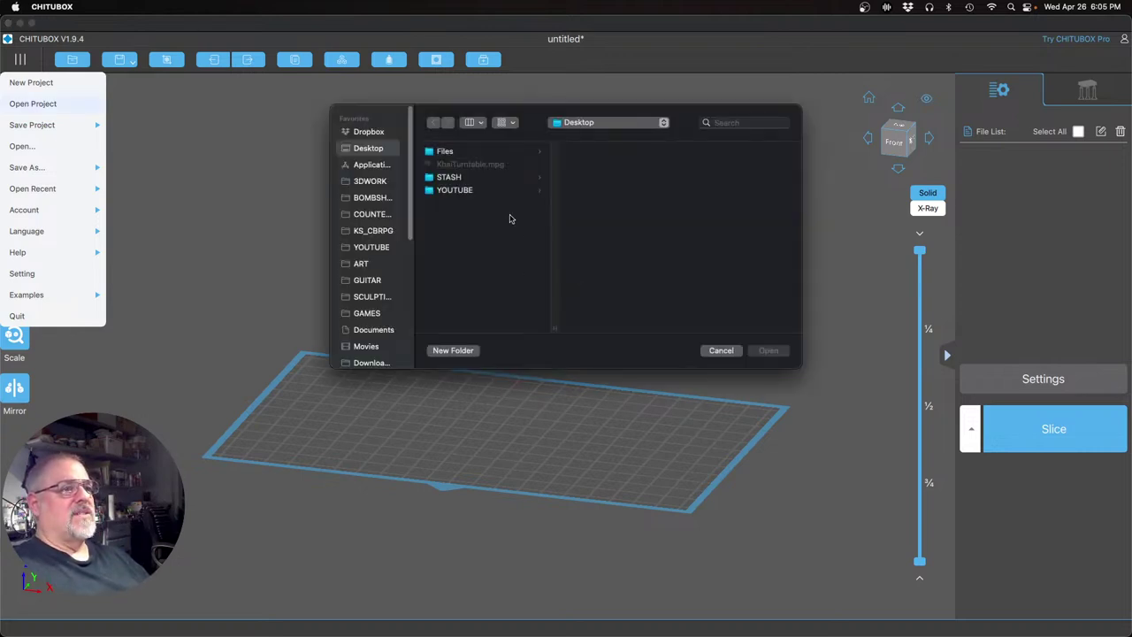
{"action": "left_click", "coordinate": [381, 182]}
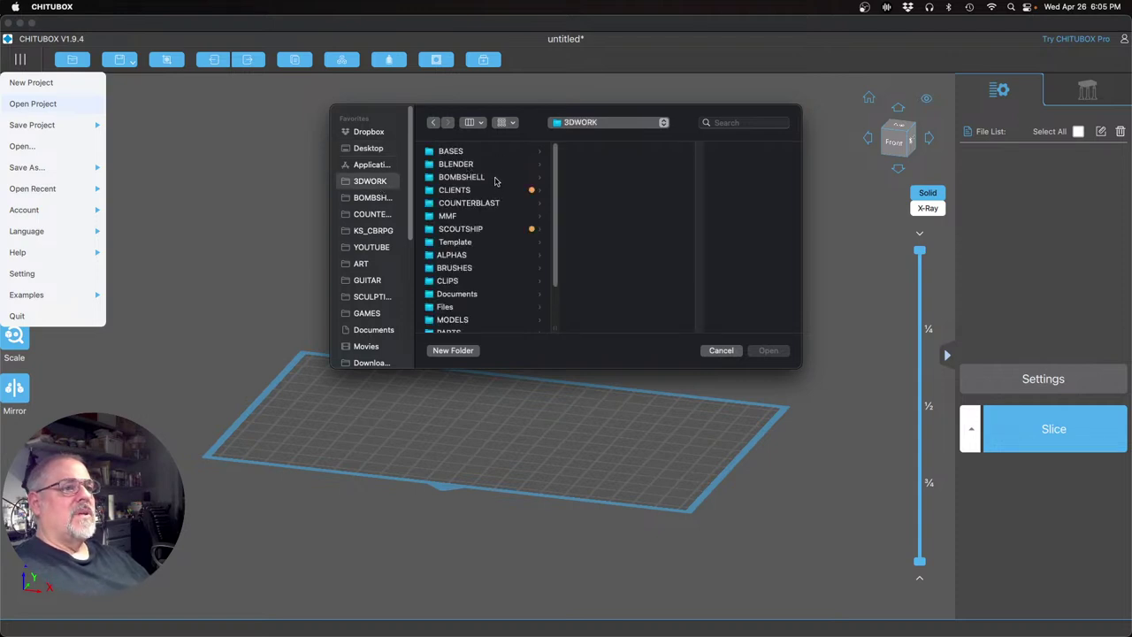
{"action": "left_click", "coordinate": [494, 179]}
{"action": "left_click", "coordinate": [636, 230]}
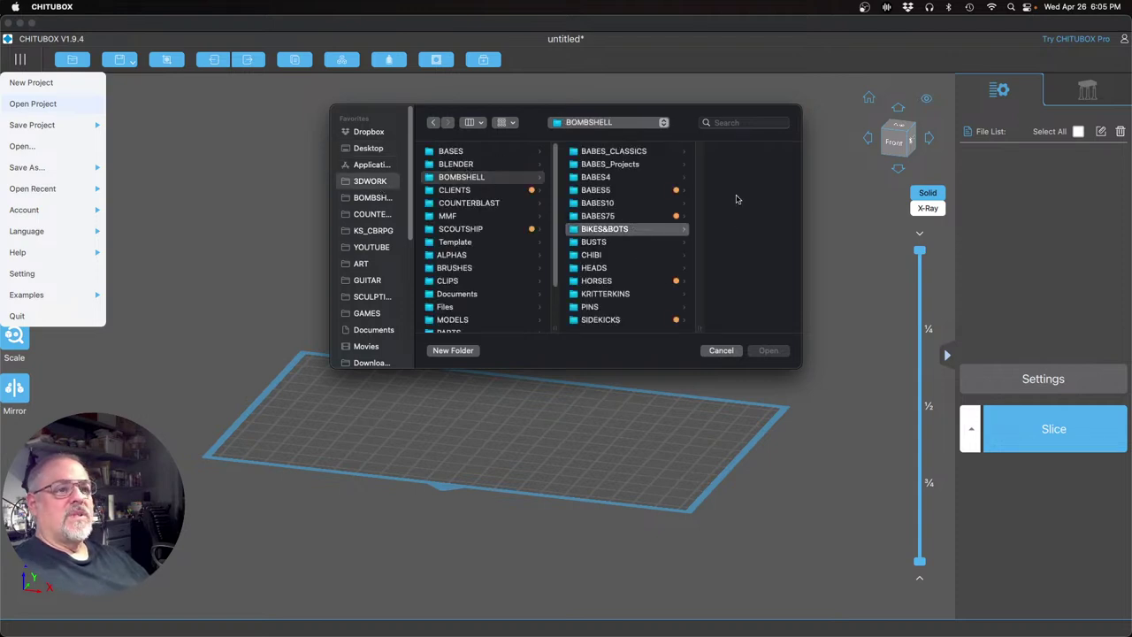
{"action": "left_click", "coordinate": [725, 177]}
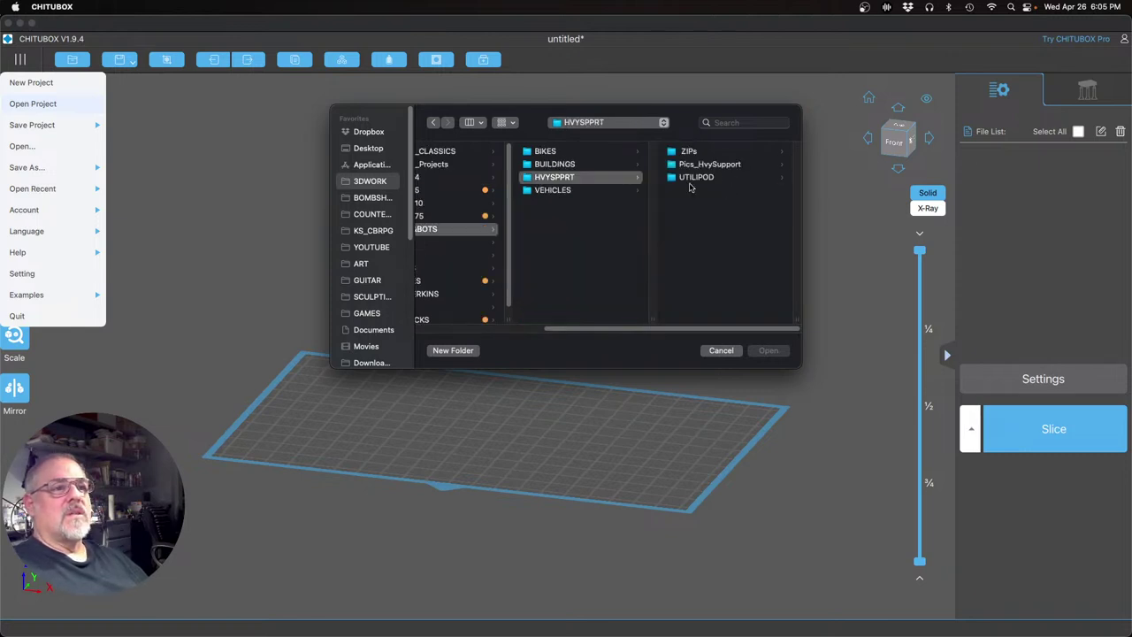
{"action": "left_click", "coordinate": [576, 164]}
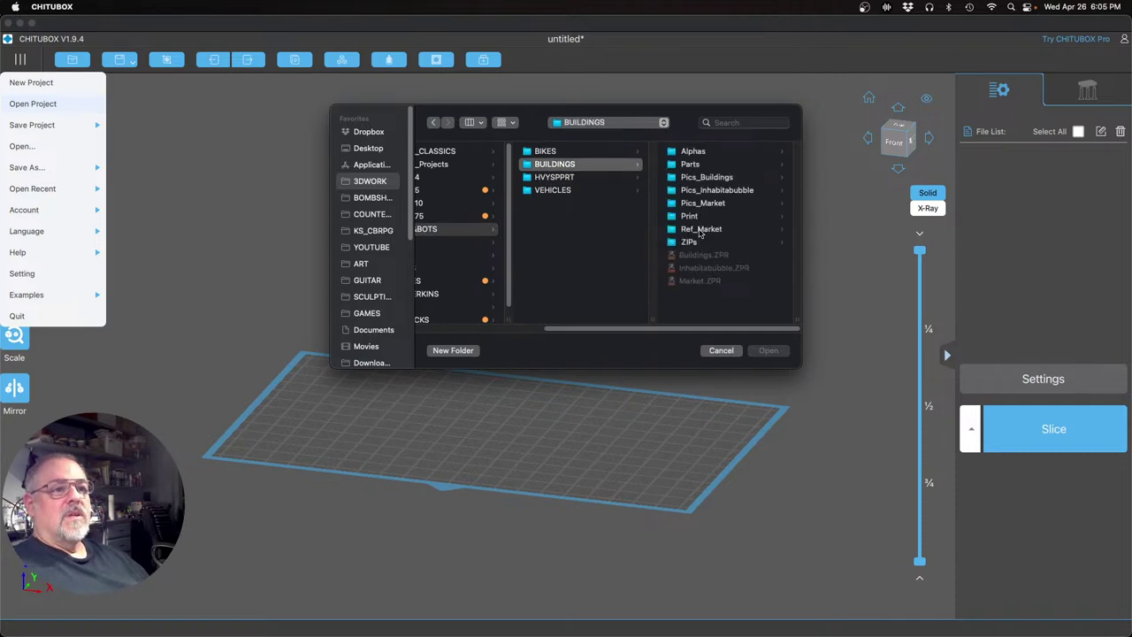
{"action": "left_click", "coordinate": [712, 218]}
{"action": "left_click", "coordinate": [713, 150]}
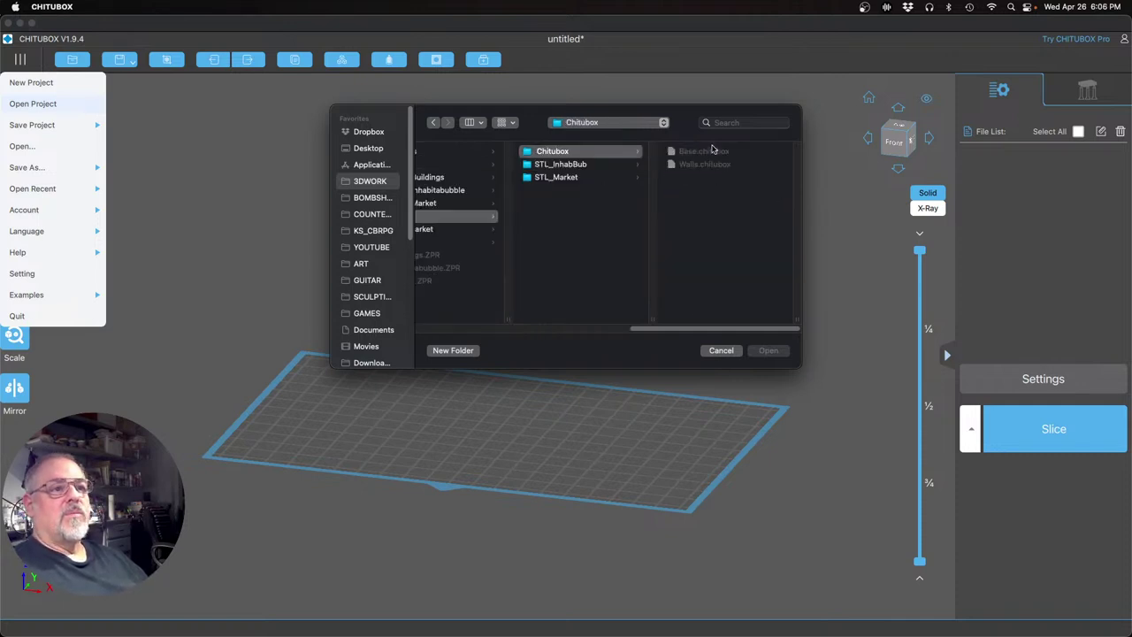
{"action": "left_click", "coordinate": [712, 151]}
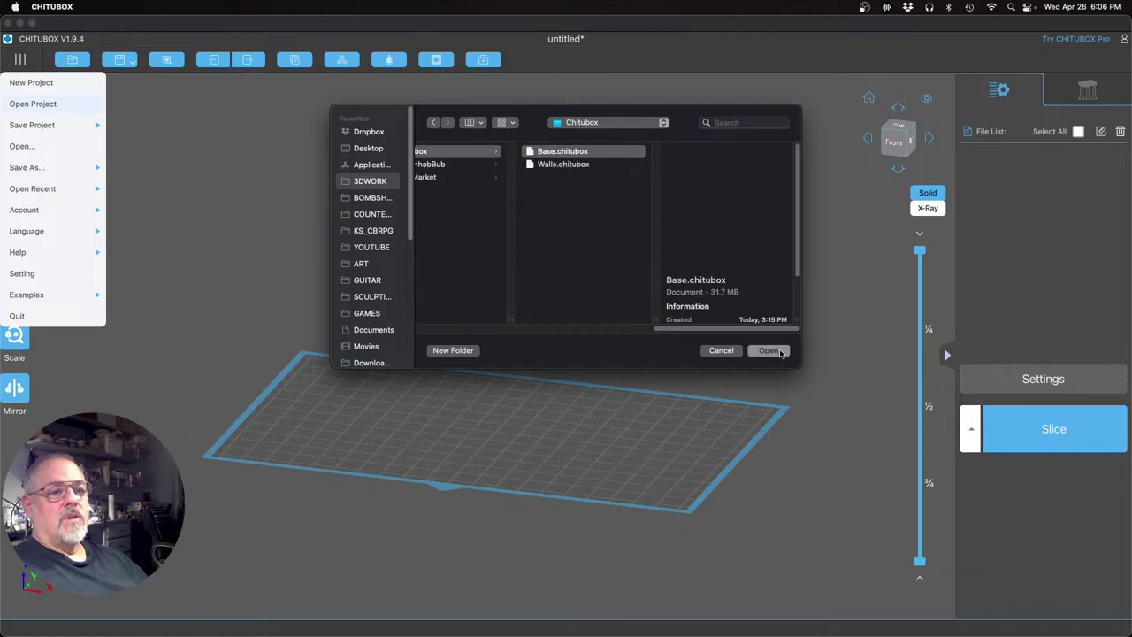
{"action": "key", "text": "Return"}
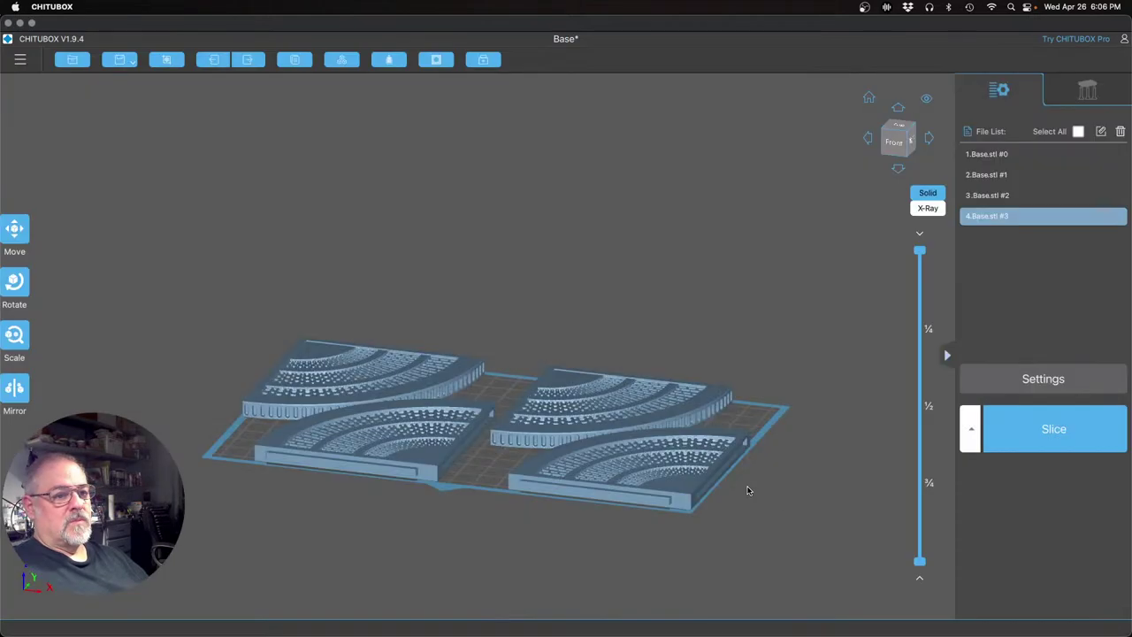
Select the first base section, Base.stl #0, and look up its dimensions and scale percentages
{"action": "right_click_drag", "start_coordinate": [748, 491], "coordinate": [706, 512]}
{"action": "left_click_drag", "start_coordinate": [725, 504], "coordinate": [819, 478]}
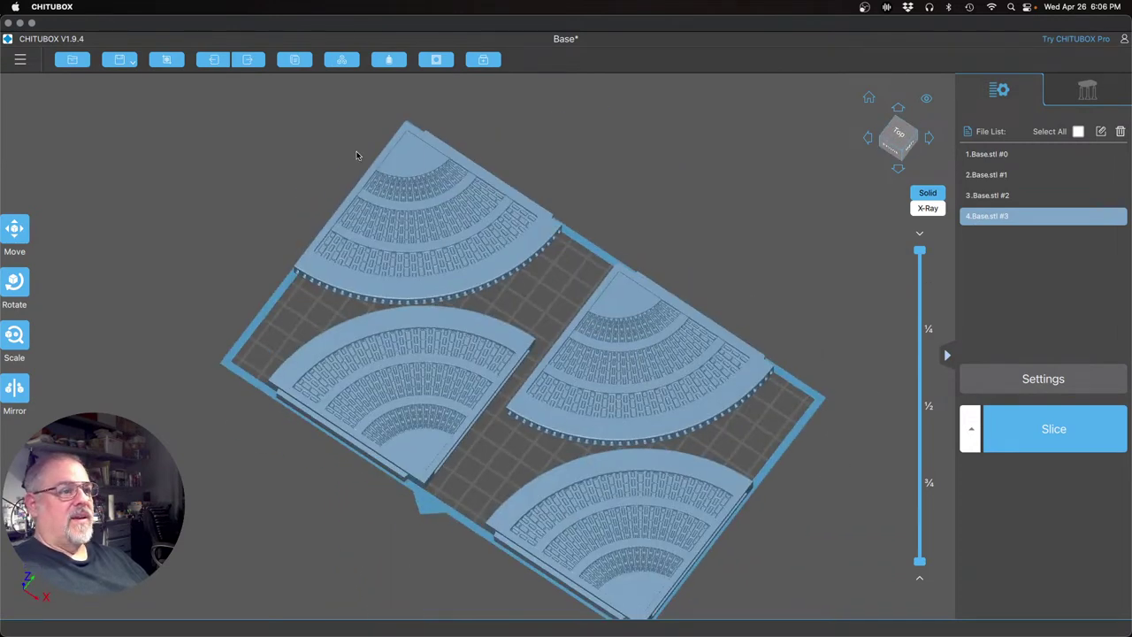
{"action": "left_click", "coordinate": [430, 231]}
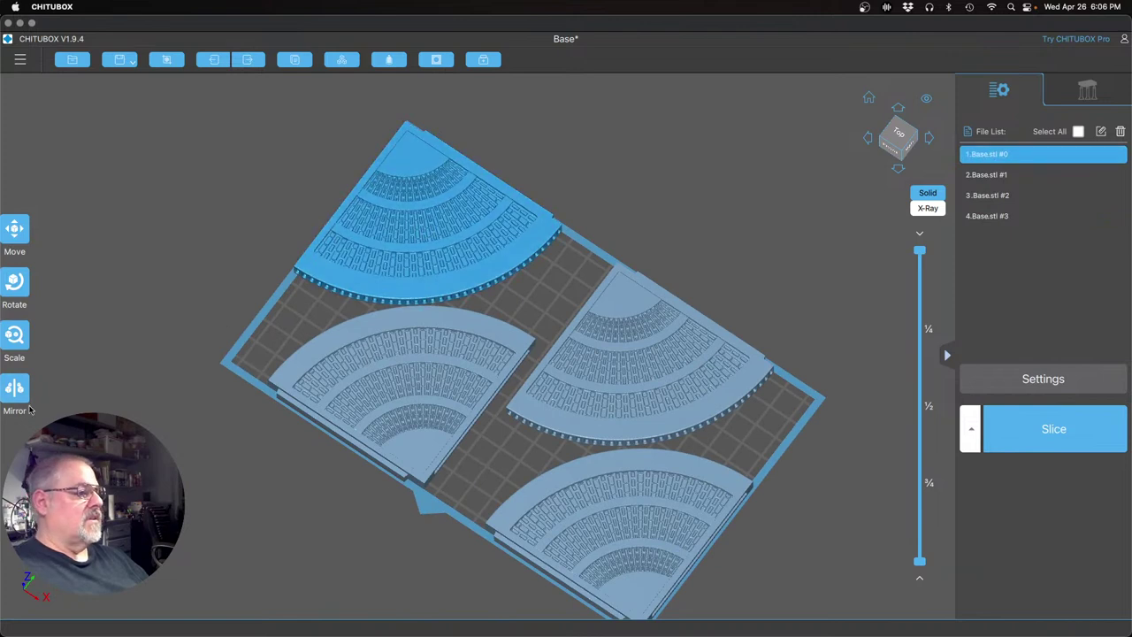
{"action": "left_click", "coordinate": [14, 337]}
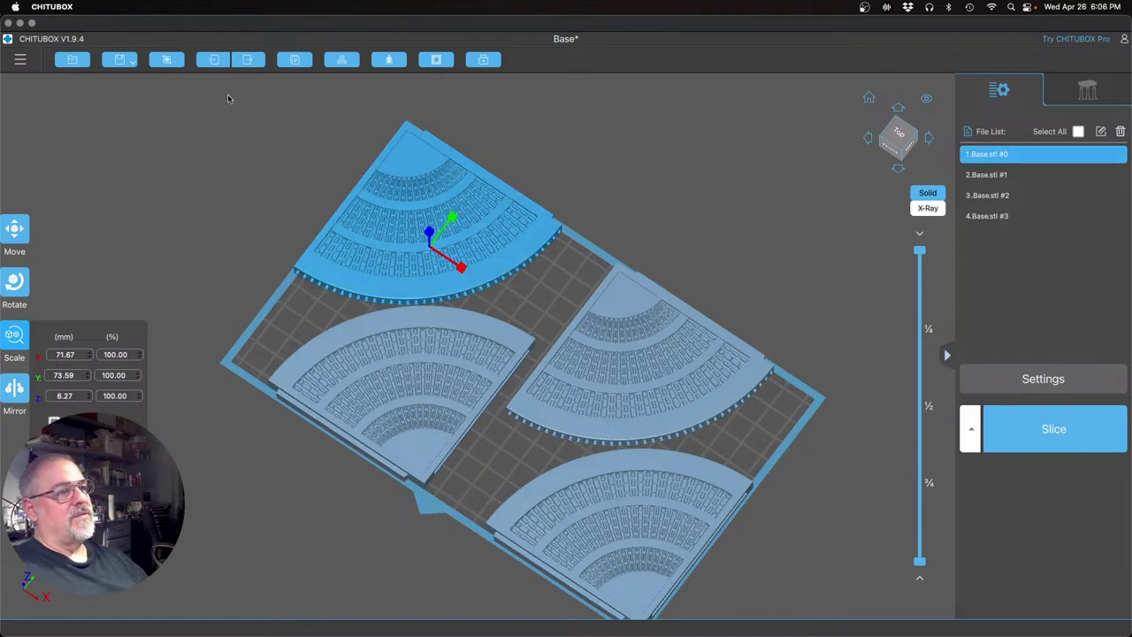
Examine how the four base sections are arranged on the build plate, from above and at an angle
{"action": "right_click_drag", "start_coordinate": [383, 545], "coordinate": [413, 522]}
{"action": "left_click_drag", "start_coordinate": [412, 525], "coordinate": [454, 430]}
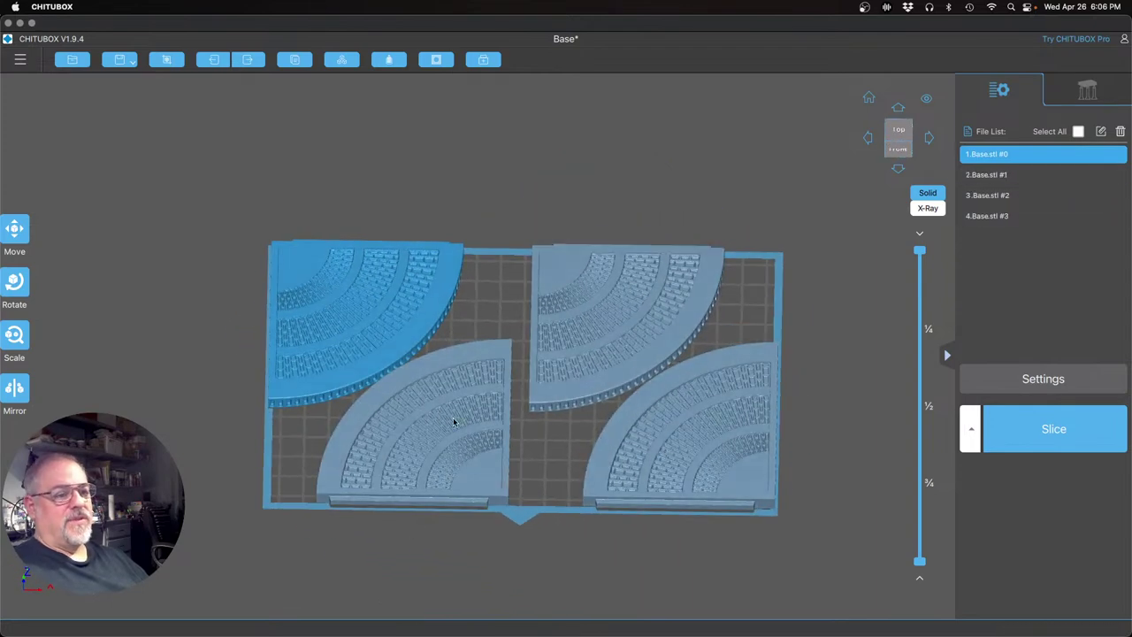
{"action": "left_click_drag", "start_coordinate": [705, 571], "coordinate": [664, 603]}
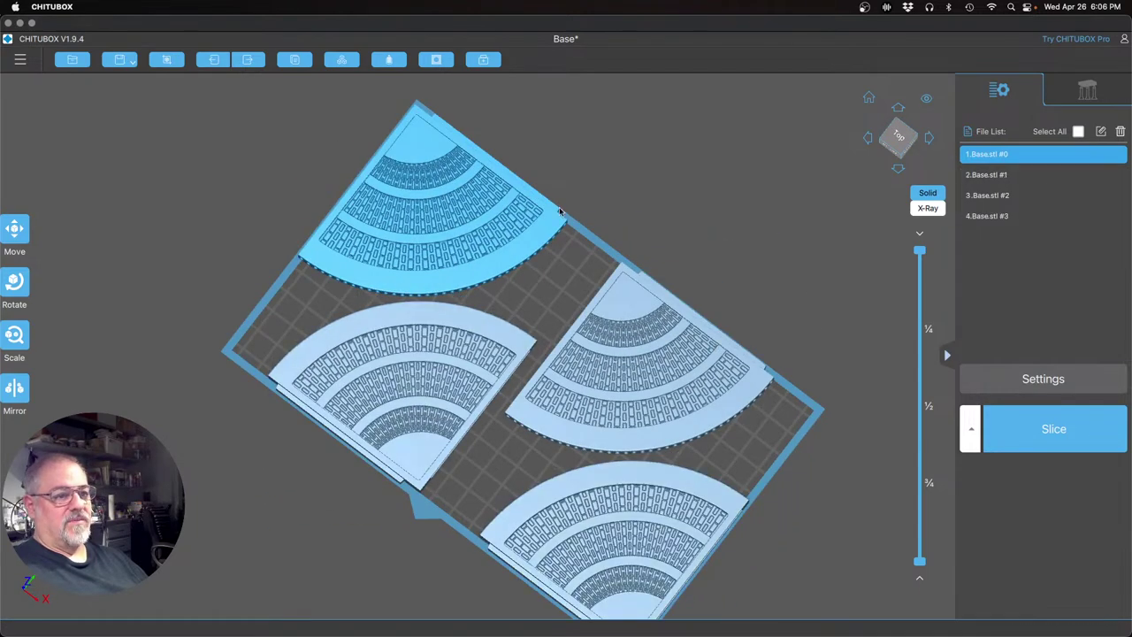
{"action": "left_click_drag", "start_coordinate": [799, 422], "coordinate": [805, 513]}
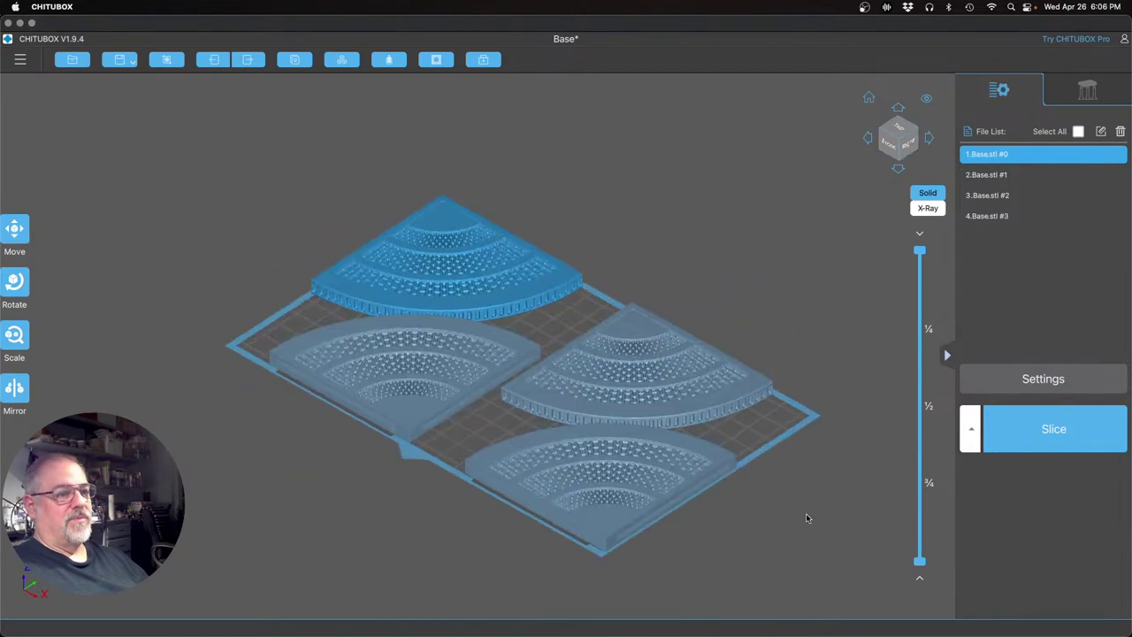
{"action": "right_click_drag", "start_coordinate": [810, 520], "coordinate": [766, 527]}
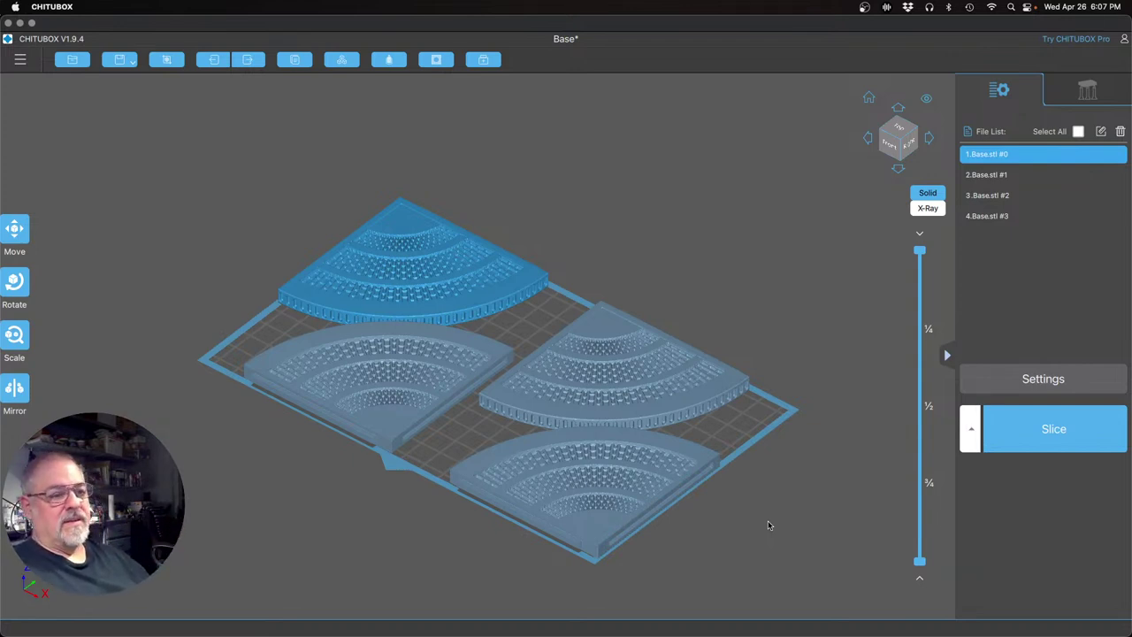
{"action": "left_click_drag", "start_coordinate": [779, 517], "coordinate": [701, 524]}
{"action": "right_click_drag", "start_coordinate": [700, 524], "coordinate": [692, 527]}
Inspect the side edges and brick surface detail of the base sections up close
{"action": "scroll", "coordinate": [575, 459], "scroll_direction": "up", "scroll_amount": 2}
{"action": "scroll", "coordinate": [574, 460], "scroll_direction": "up", "scroll_amount": 5}
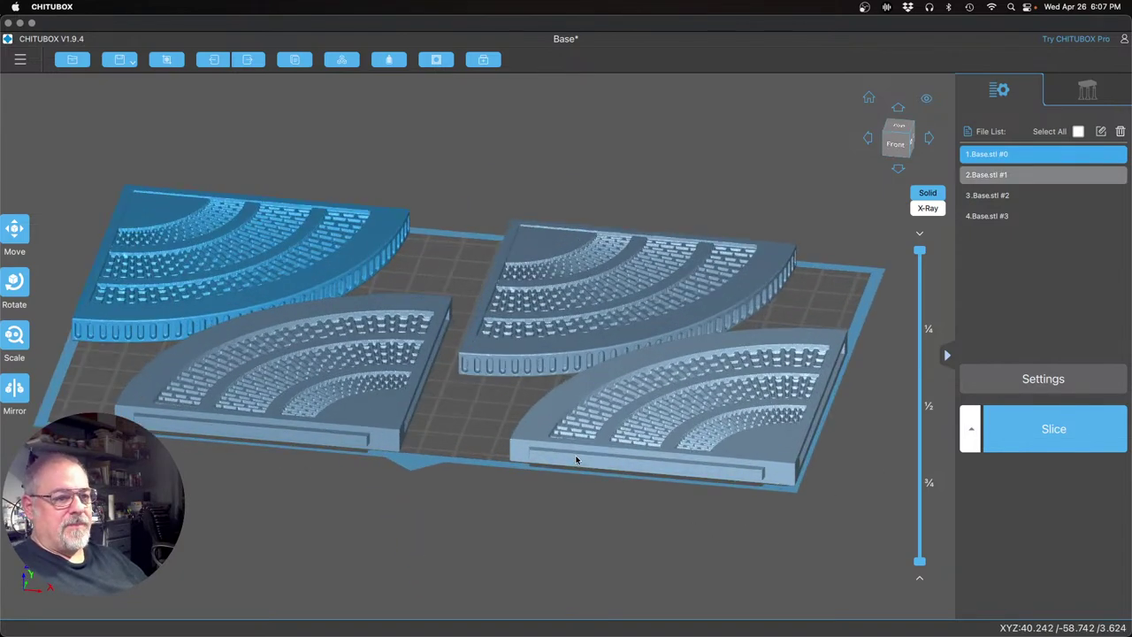
{"action": "scroll", "coordinate": [616, 492], "scroll_direction": "down", "scroll_amount": 2}
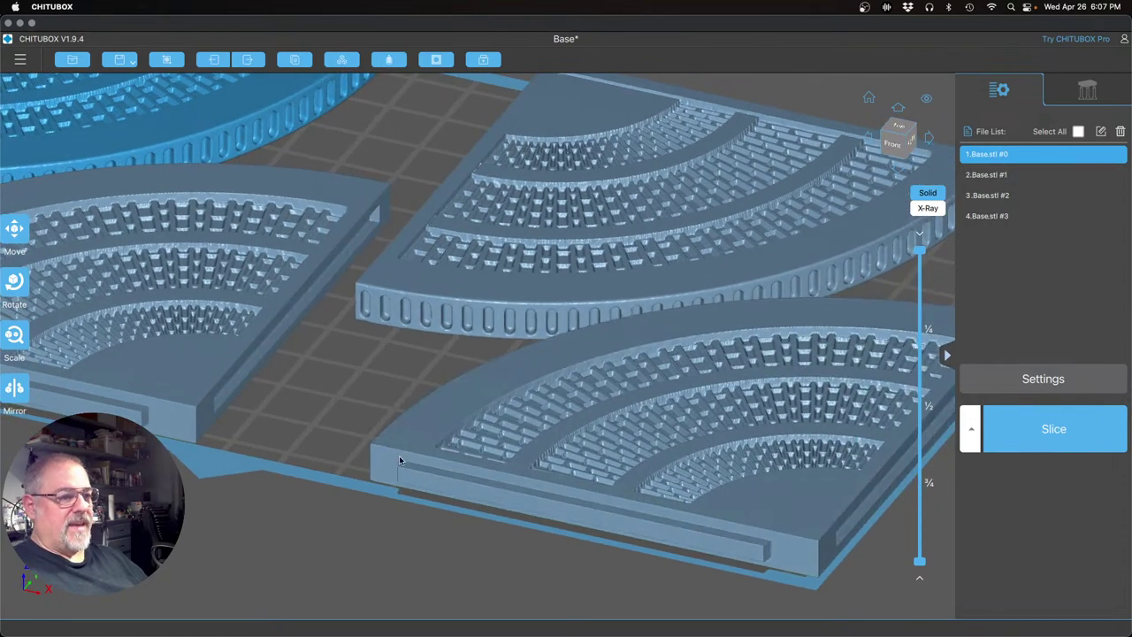
{"action": "scroll", "coordinate": [501, 495], "scroll_direction": "down", "scroll_amount": 5}
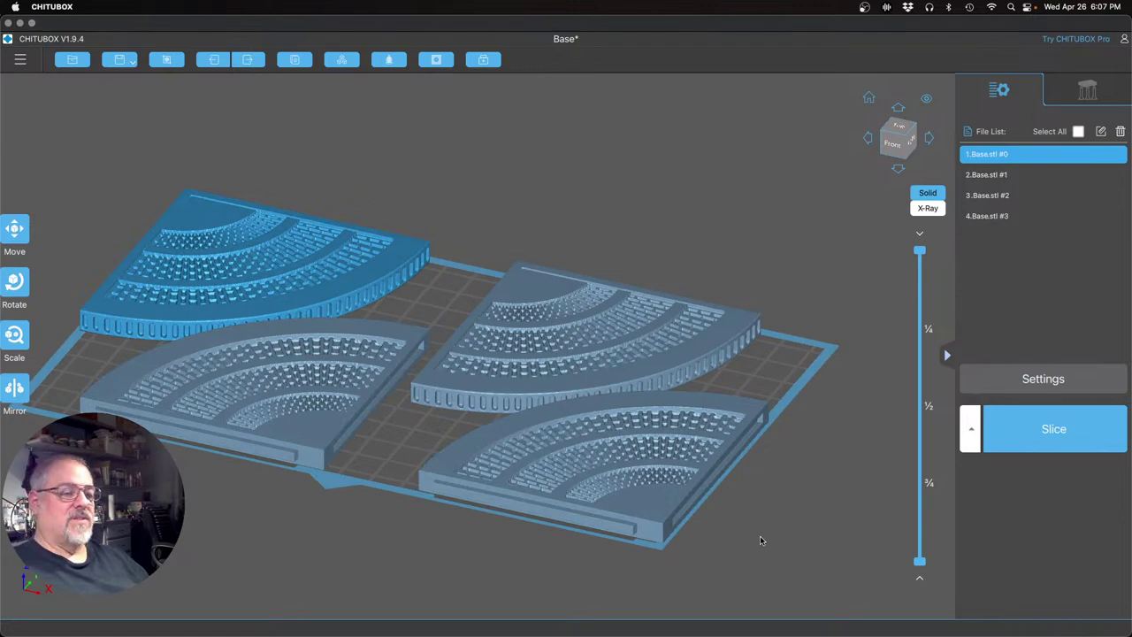
{"action": "scroll", "coordinate": [763, 528], "scroll_direction": "down", "scroll_amount": 2}
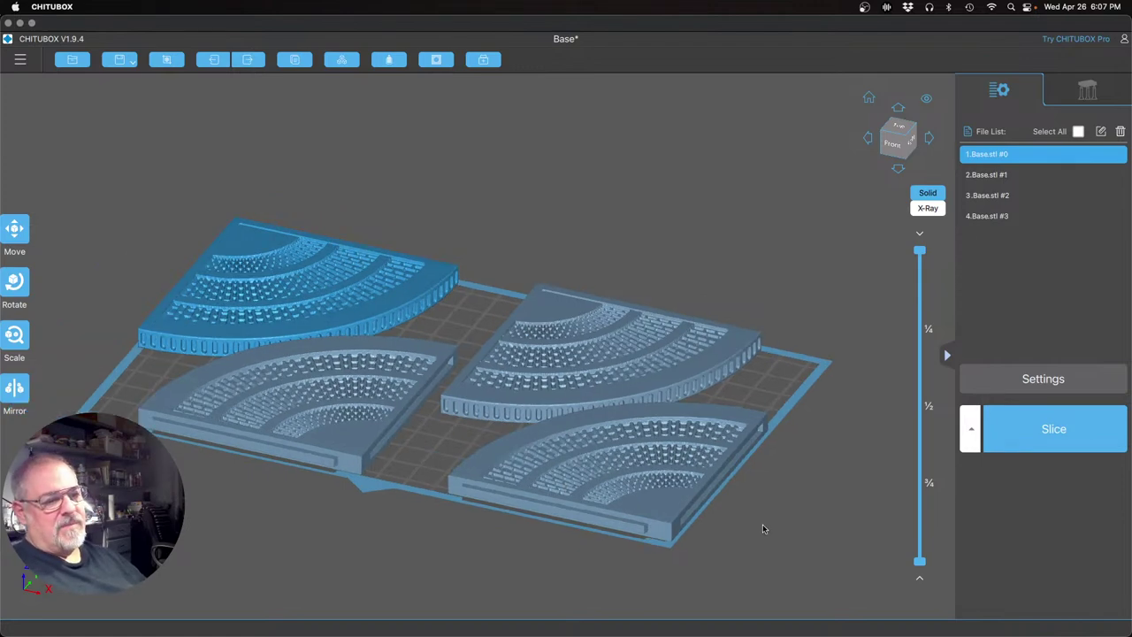
{"action": "scroll", "coordinate": [765, 536], "scroll_direction": "up", "scroll_amount": 5}
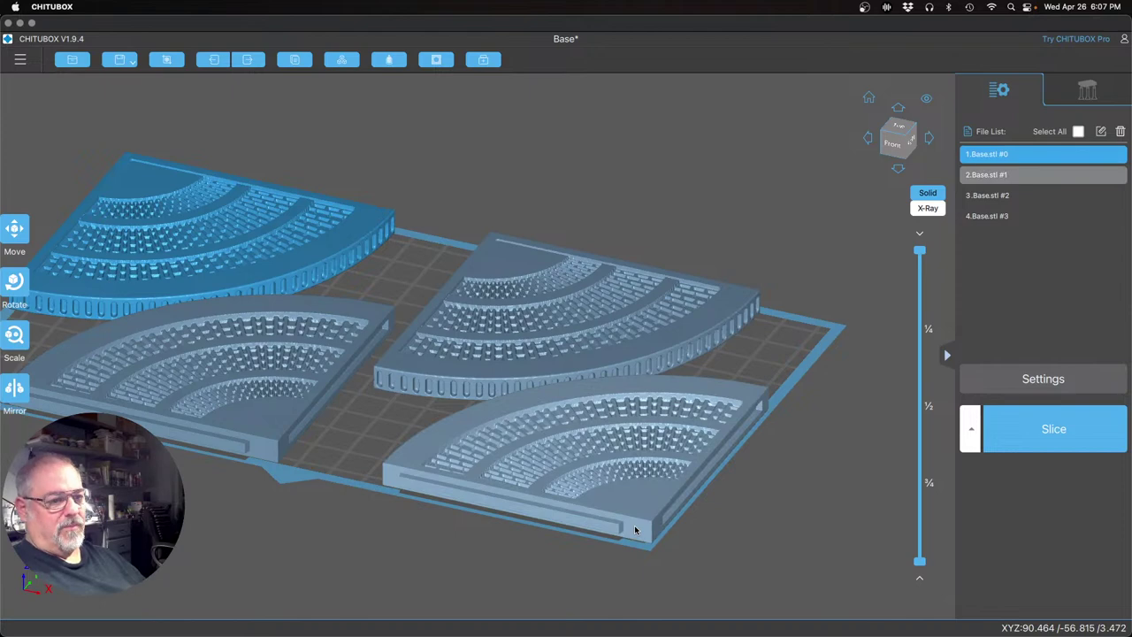
{"action": "scroll", "coordinate": [634, 526], "scroll_direction": "down", "scroll_amount": 1}
{"action": "scroll", "coordinate": [634, 527], "scroll_direction": "up", "scroll_amount": 2}
{"action": "scroll", "coordinate": [634, 526], "scroll_direction": "down", "scroll_amount": 2}
{"action": "scroll", "coordinate": [634, 525], "scroll_direction": "down", "scroll_amount": 1}
{"action": "right_click_drag", "start_coordinate": [366, 496], "coordinate": [439, 501]}
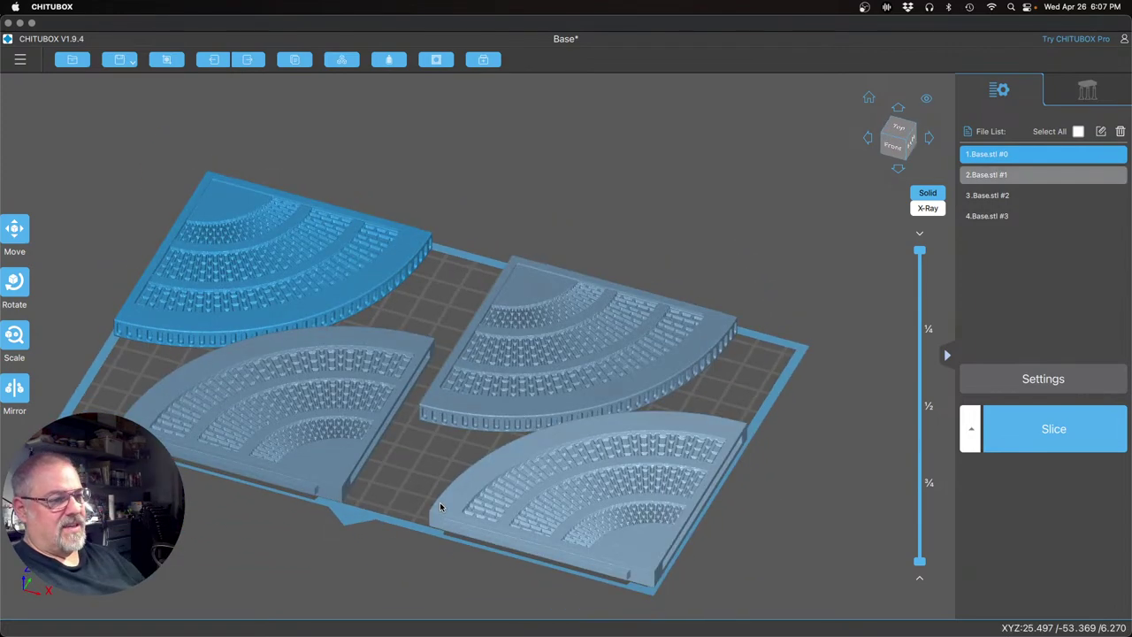
Check the size and scale values of the selected base section again
{"action": "right_click_drag", "start_coordinate": [439, 503], "coordinate": [412, 516]}
{"action": "scroll", "coordinate": [346, 497], "scroll_direction": "up", "scroll_amount": 3}
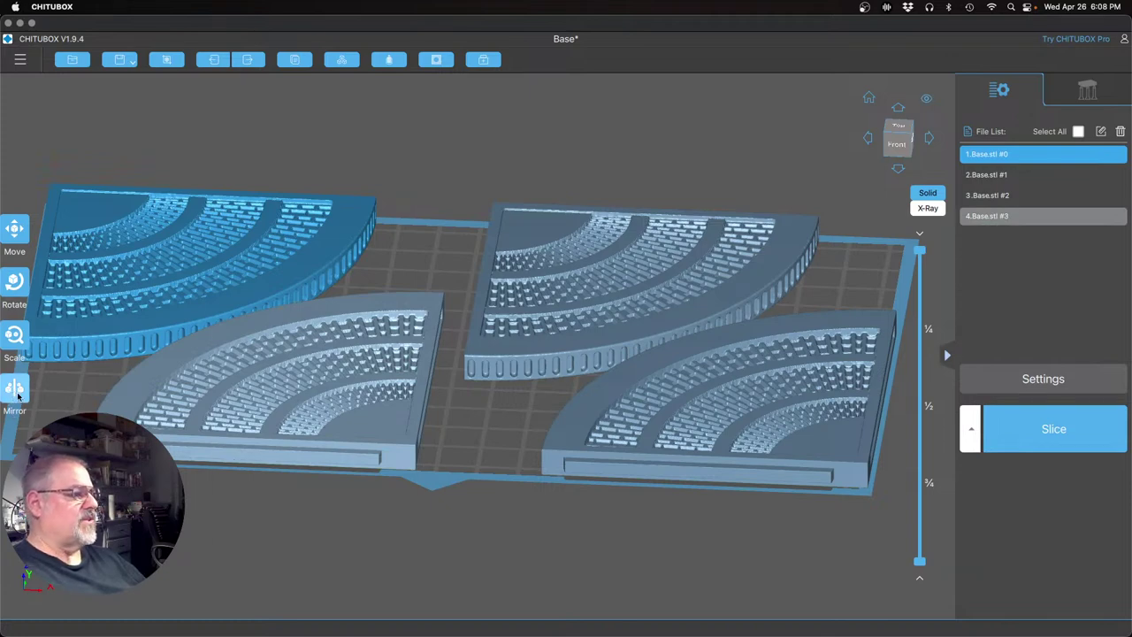
{"action": "left_click", "coordinate": [18, 337]}
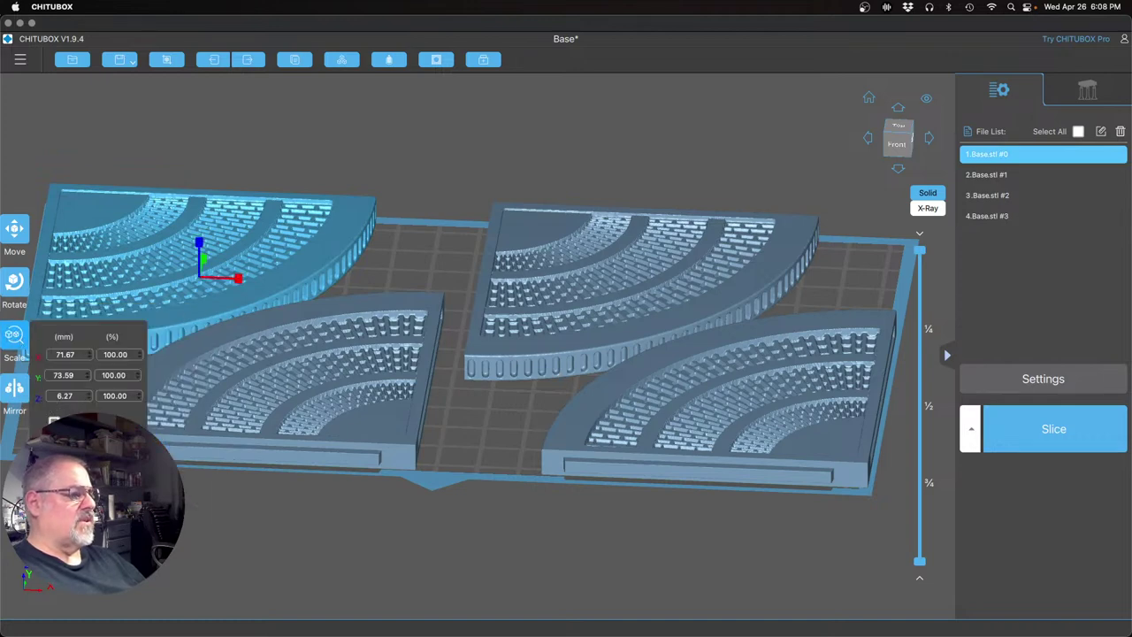
{"action": "left_click", "coordinate": [190, 516]}
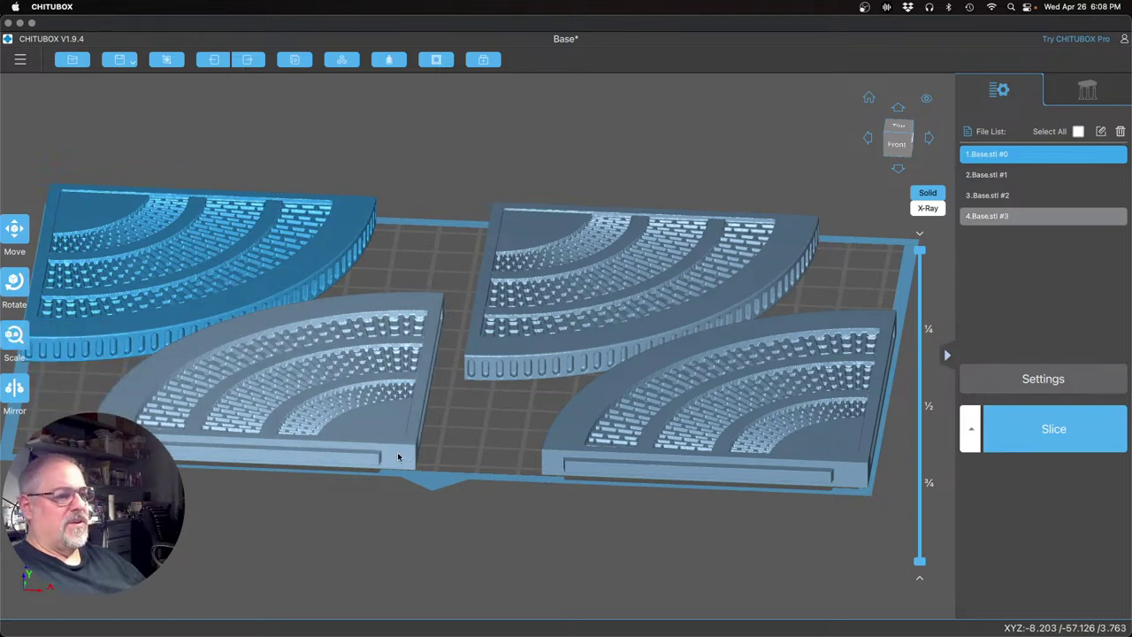
Examine the joining edges of the base sections and their fit within the plate boundary, ending in a straight top view
{"action": "left_click_drag", "start_coordinate": [409, 466], "coordinate": [294, 423]}
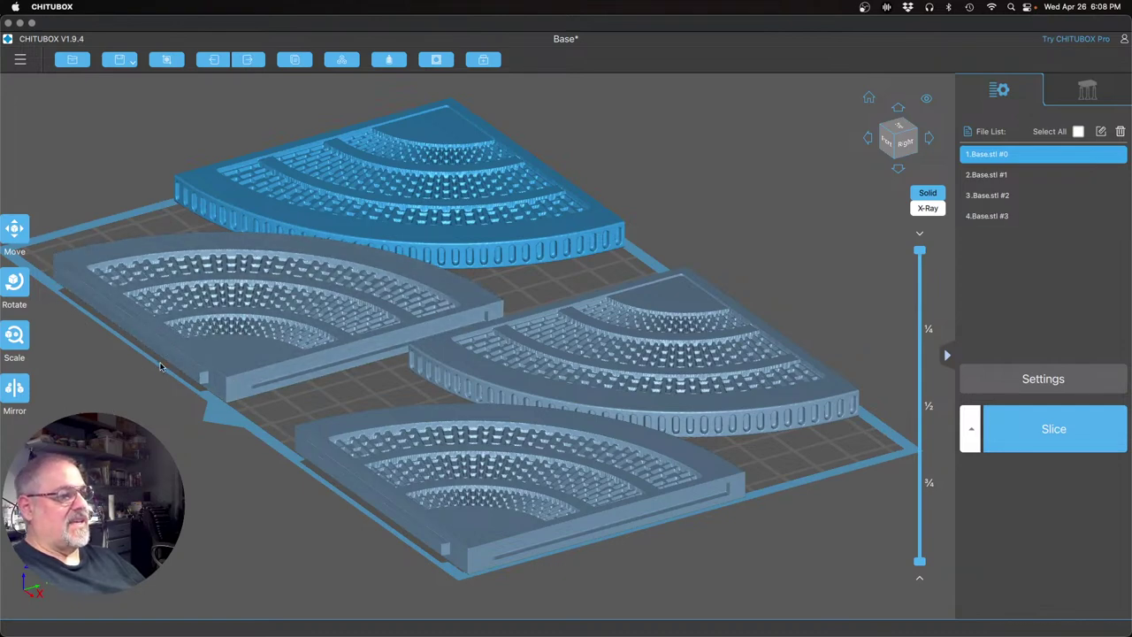
{"action": "left_click_drag", "start_coordinate": [248, 521], "coordinate": [284, 527]}
{"action": "scroll", "coordinate": [286, 523], "scroll_direction": "down", "scroll_amount": 2}
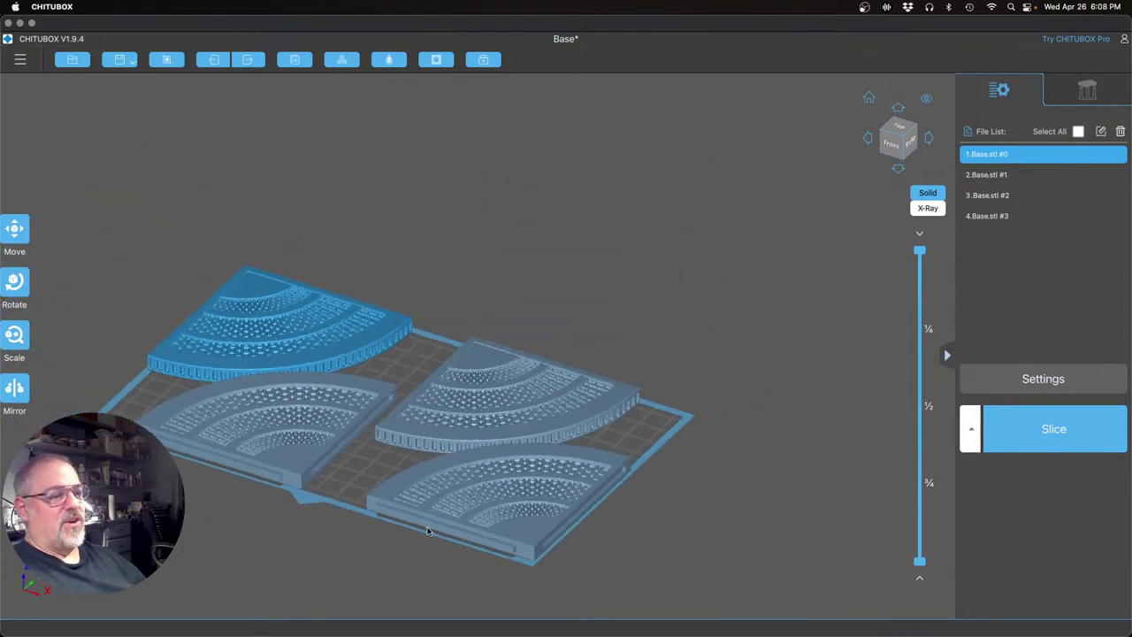
{"action": "left_click_drag", "start_coordinate": [637, 530], "coordinate": [683, 477]}
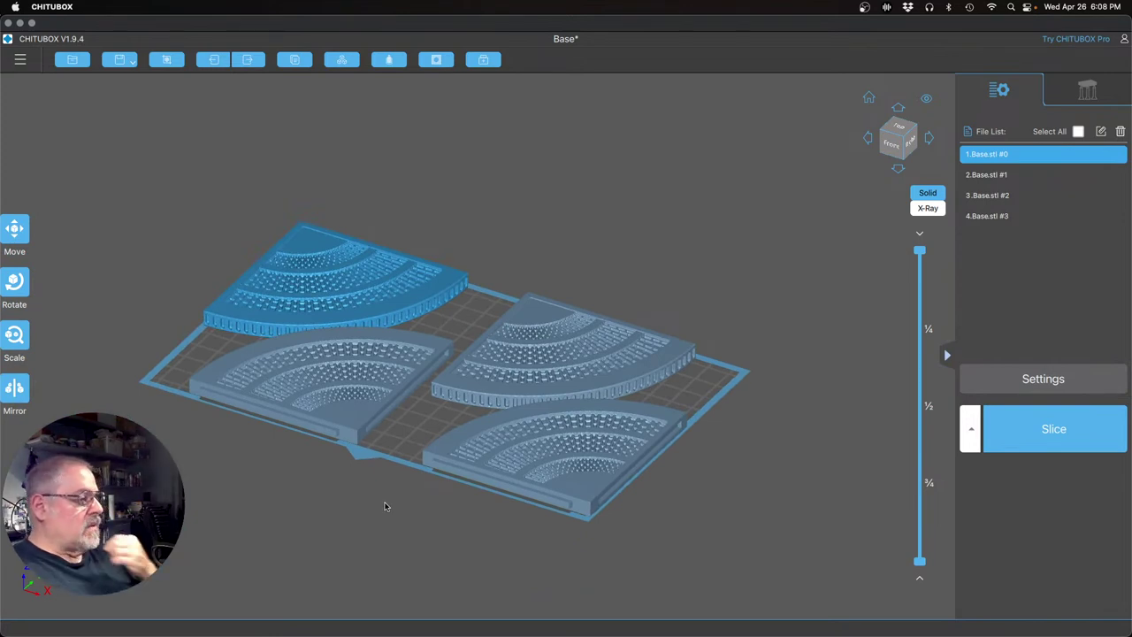
{"action": "mouse_move", "coordinate": [385, 506]}
{"action": "left_mouse_down"}
{"action": "mouse_move", "coordinate": [457, 503]}
{"action": "mouse_move", "coordinate": [393, 506]}
{"action": "left_mouse_up"}
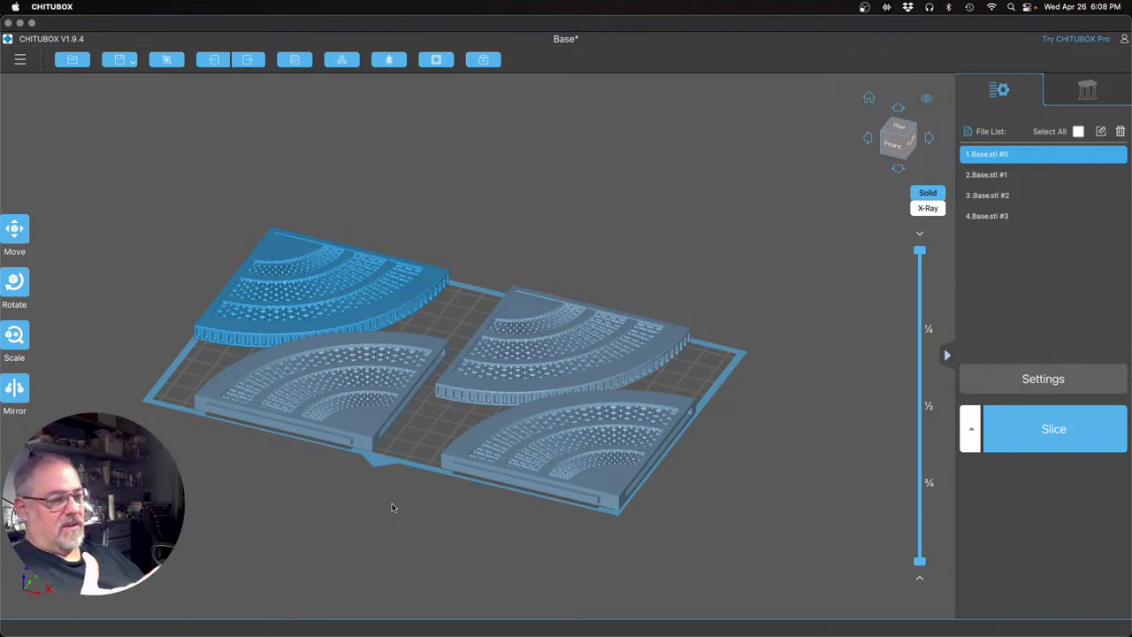
{"action": "left_click_drag", "start_coordinate": [815, 491], "coordinate": [768, 577]}
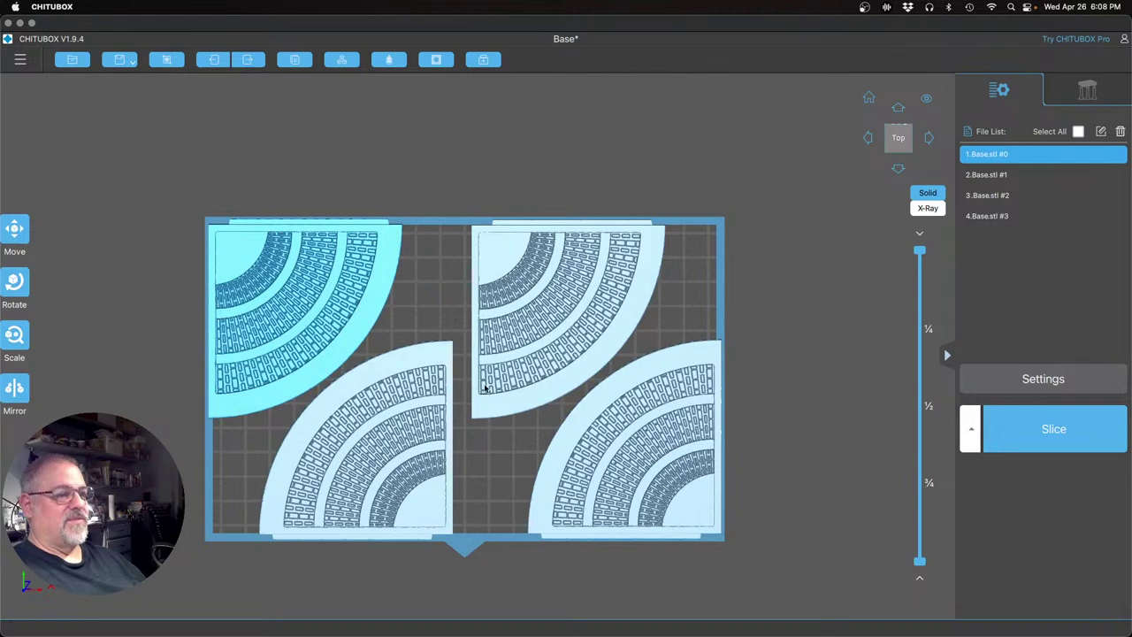
{"action": "left_click_drag", "start_coordinate": [824, 420], "coordinate": [822, 411]}
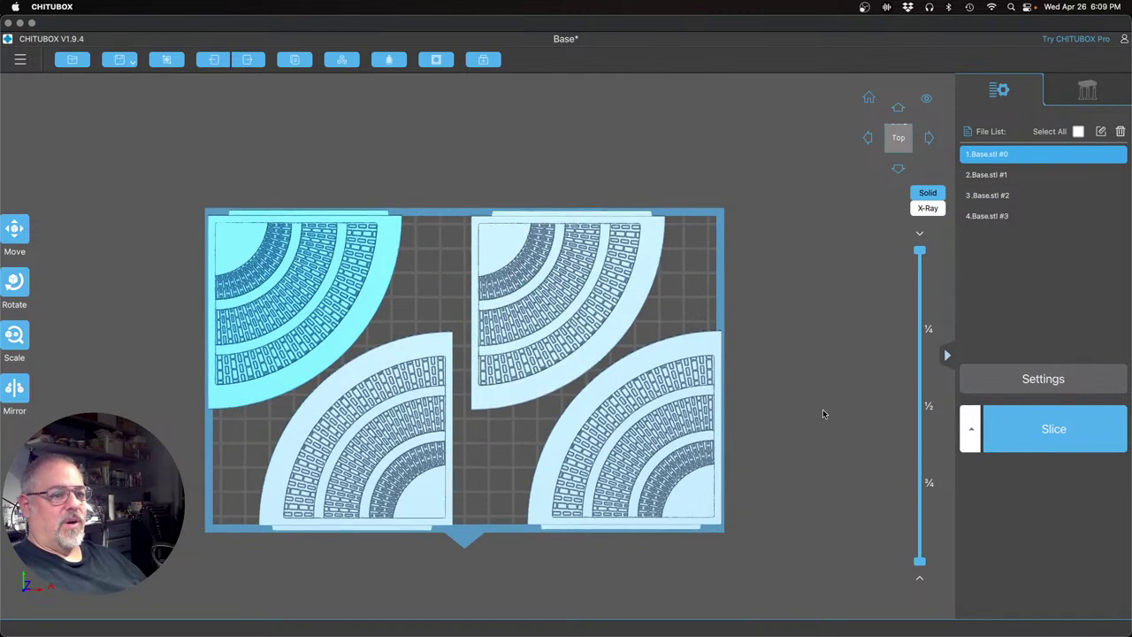
{"action": "scroll", "coordinate": [822, 413], "scroll_direction": "down", "scroll_amount": 2}
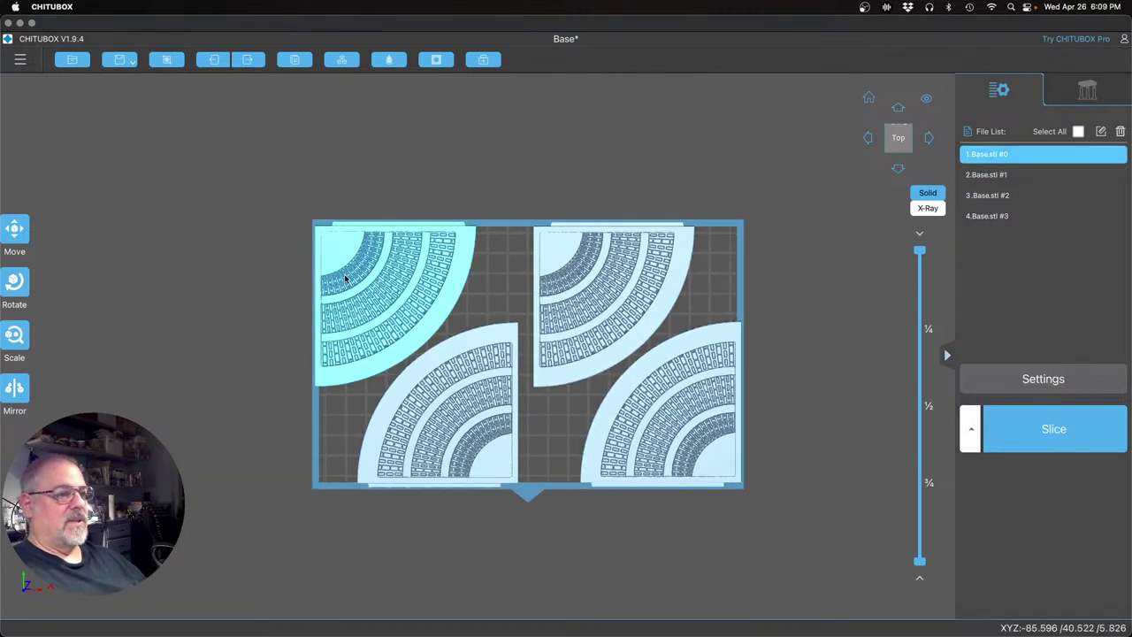
Move Base.stl #0 and Base.stl #2 off the build plate to sit just beyond its front edge
{"action": "left_click_drag", "start_coordinate": [349, 245], "coordinate": [551, 541]}
{"action": "left_click_drag", "start_coordinate": [596, 328], "coordinate": [409, 585]}
{"action": "left_click_drag", "start_coordinate": [722, 586], "coordinate": [717, 450]}
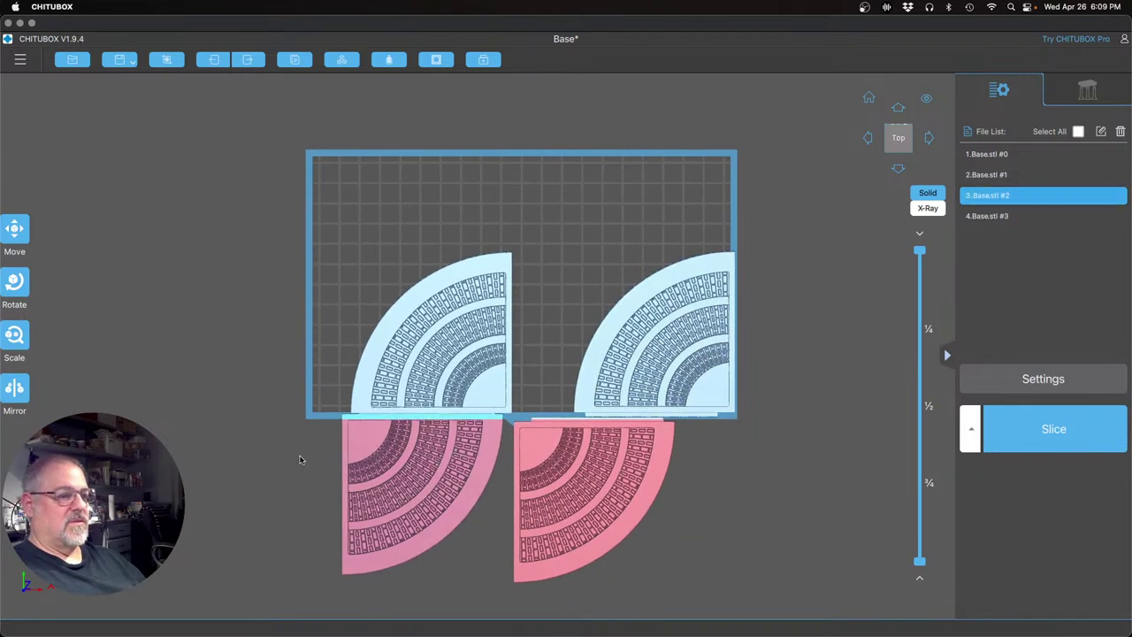
Rotate Base.stl #2 to -90° about Z, then join it and Base.stl #0 beneath the left base section as the front half of the circle
{"action": "left_click", "coordinate": [15, 285]}
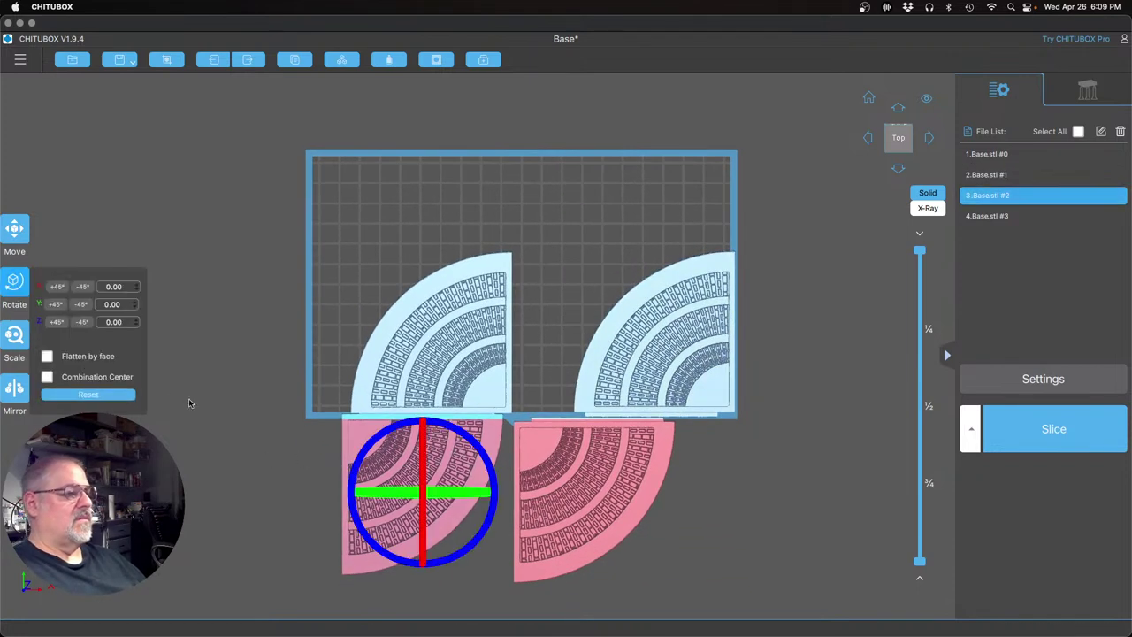
{"action": "left_click", "coordinate": [57, 323]}
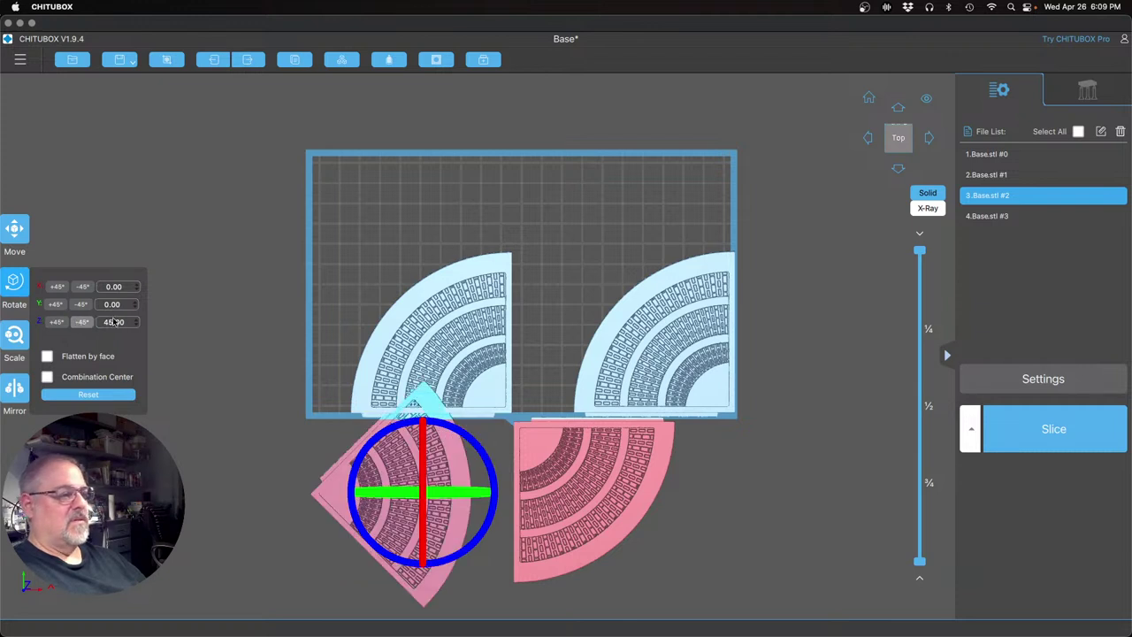
{"action": "left_click", "coordinate": [84, 325]}
{"action": "left_click", "coordinate": [84, 325]}
{"action": "left_click", "coordinate": [81, 321]}
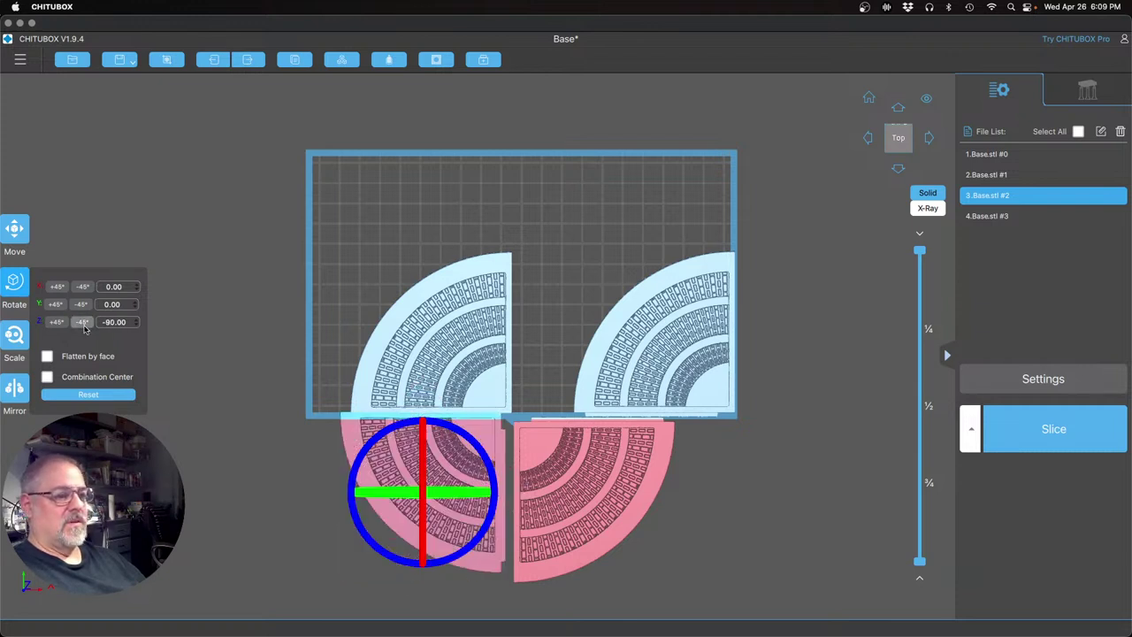
{"action": "left_click", "coordinate": [839, 518]}
{"action": "left_click", "coordinate": [452, 487]}
{"action": "left_click_drag", "start_coordinate": [449, 483], "coordinate": [458, 484]}
{"action": "left_click_drag", "start_coordinate": [557, 505], "coordinate": [575, 501]}
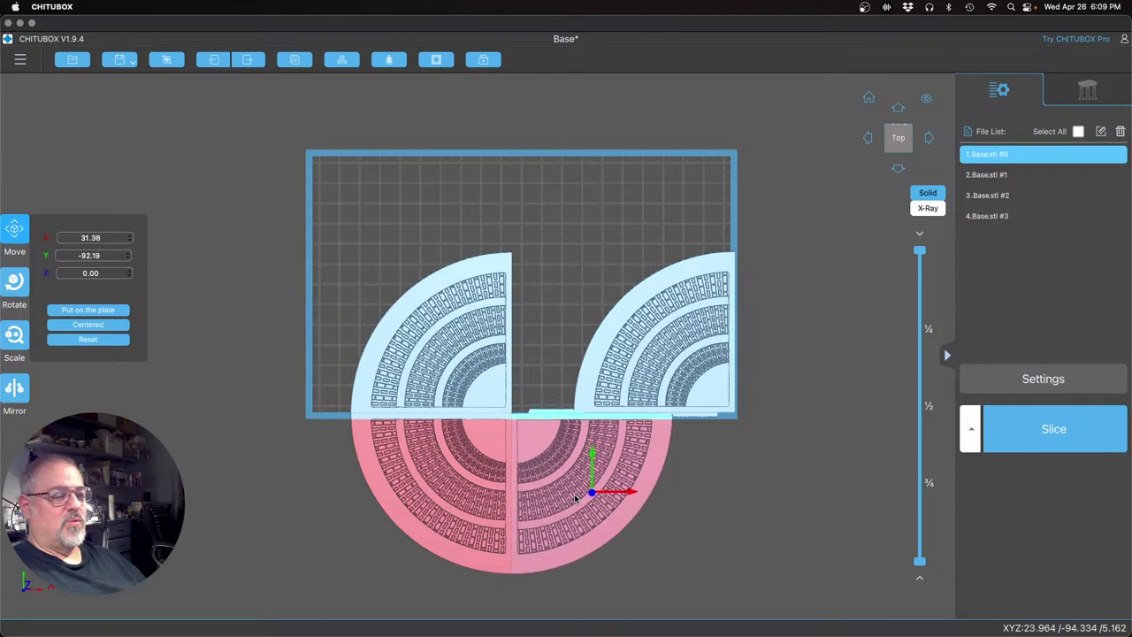
Rotate Base.stl #1 to 270° about Z and move it against the other three sections to complete the circular base
{"action": "left_click", "coordinate": [639, 396]}
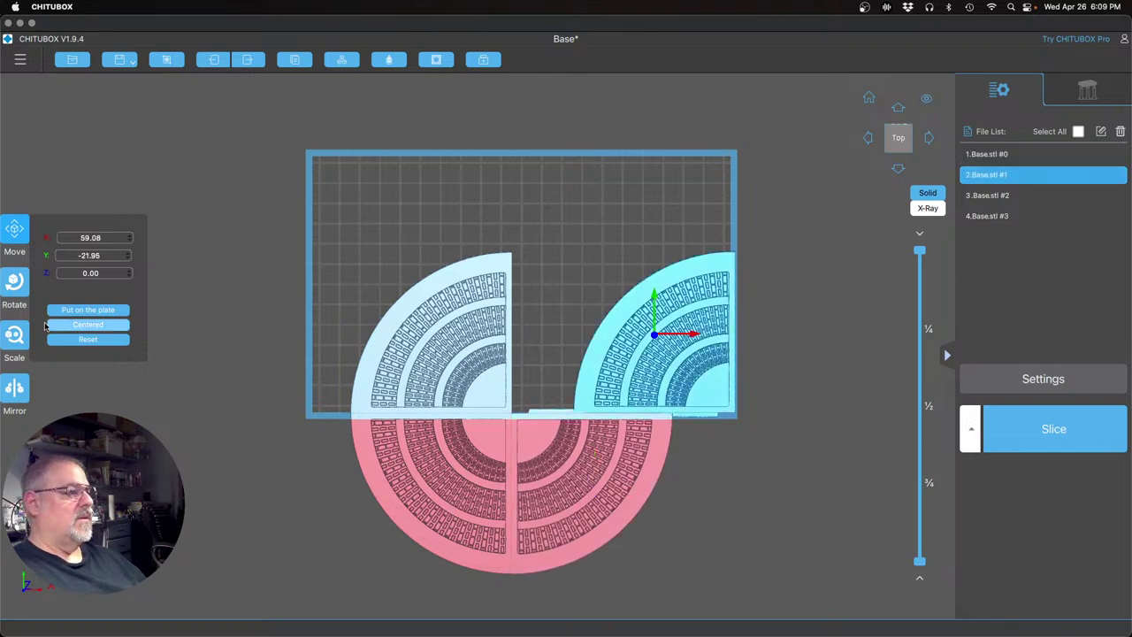
{"action": "left_click", "coordinate": [14, 283]}
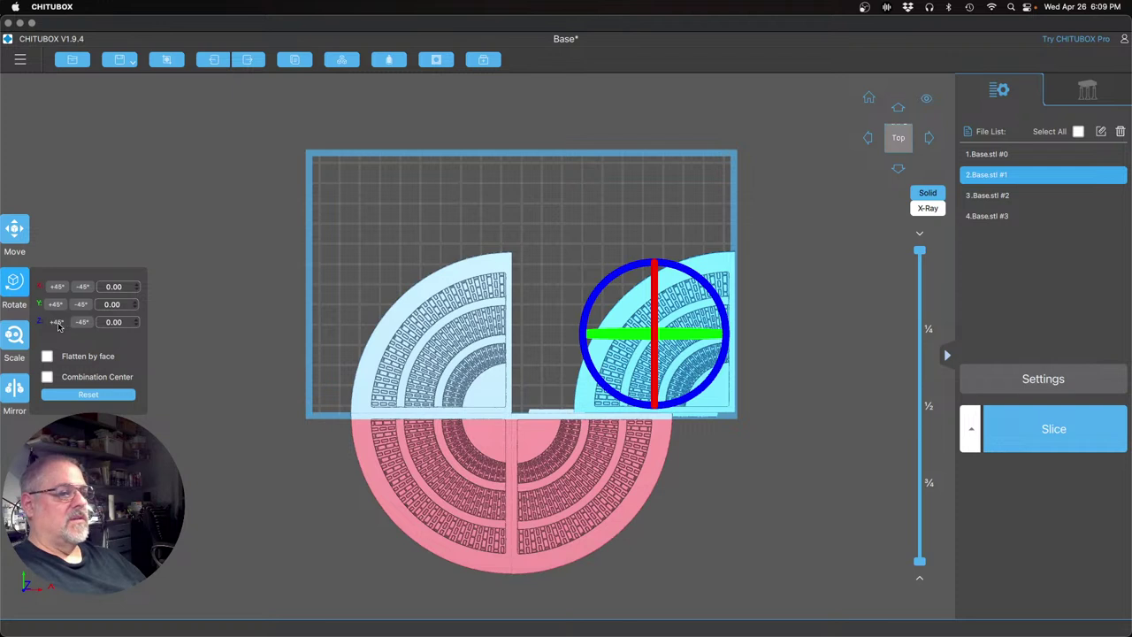
{"action": "left_click", "coordinate": [57, 322]}
{"action": "left_click", "coordinate": [56, 322]}
{"action": "left_click", "coordinate": [56, 322]}
{"action": "left_click", "coordinate": [56, 322]}
{"action": "left_click", "coordinate": [57, 322]}
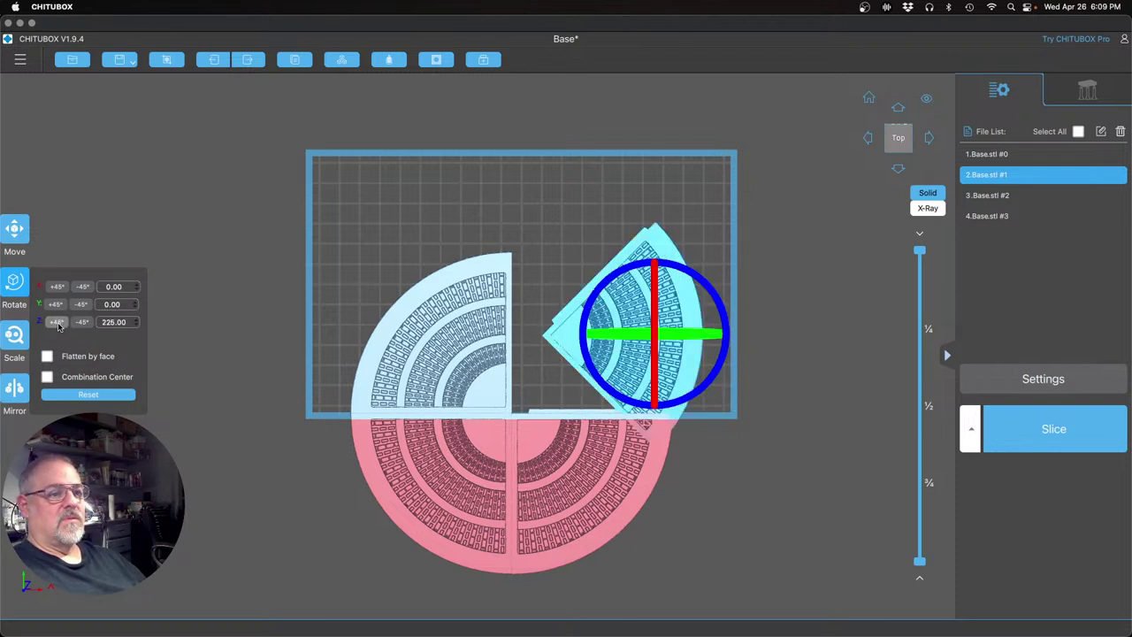
{"action": "left_click", "coordinate": [56, 322]}
{"action": "left_click", "coordinate": [782, 405]}
{"action": "left_click_drag", "start_coordinate": [699, 379], "coordinate": [634, 378]}
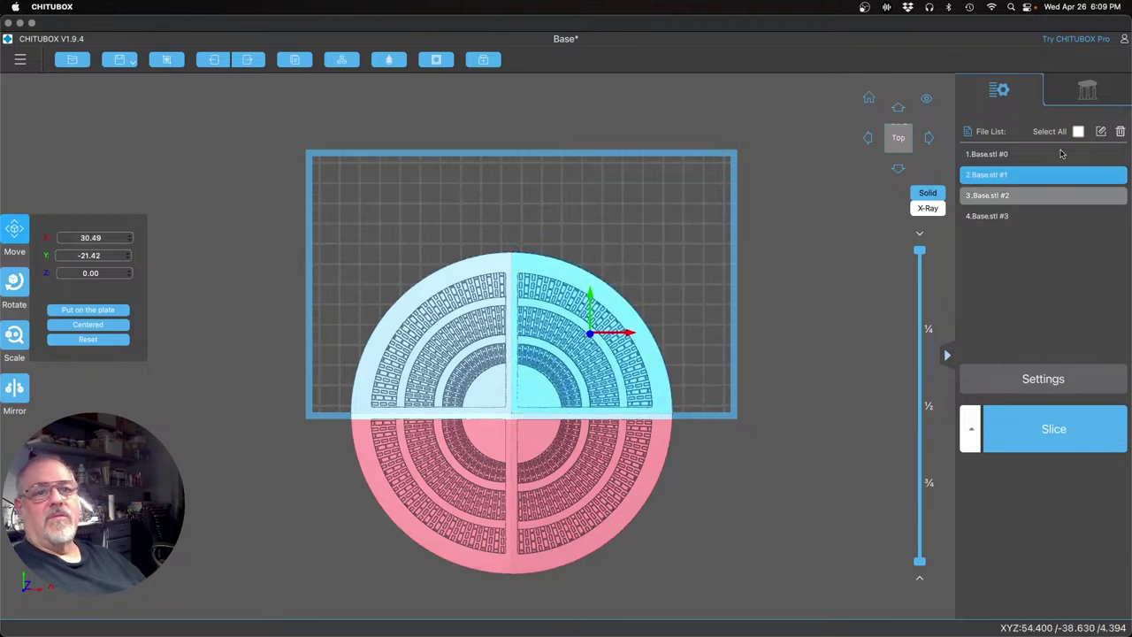
Select all four base sections and center the assembled circle on the build plate
{"action": "left_click", "coordinate": [1077, 131]}
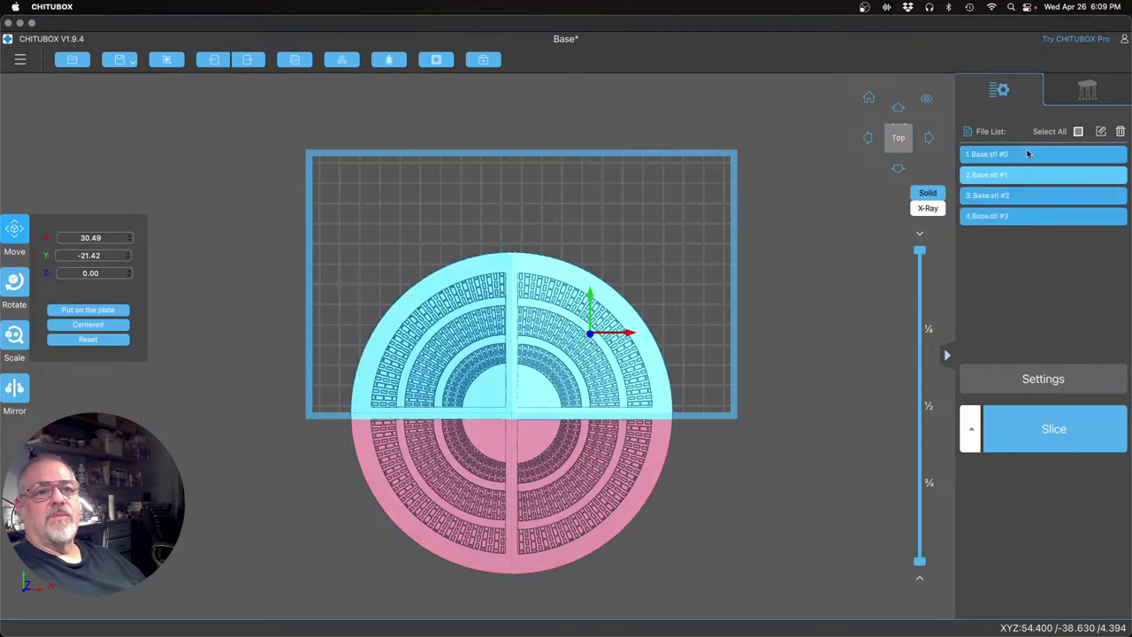
{"action": "left_click", "coordinate": [21, 242]}
{"action": "left_click", "coordinate": [14, 230]}
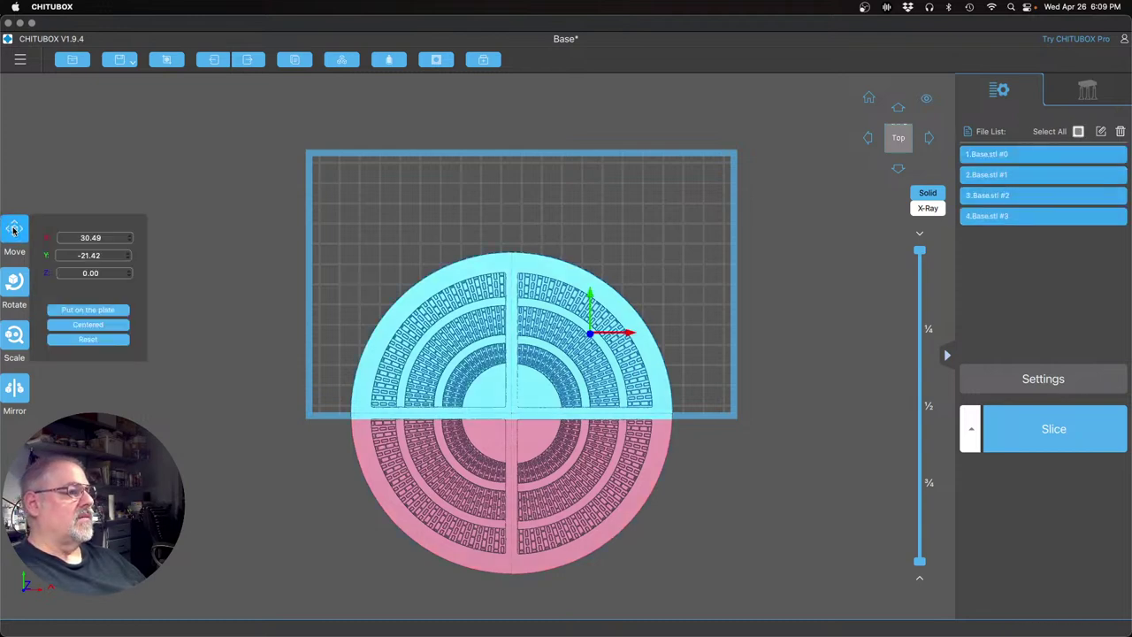
{"action": "left_click", "coordinate": [88, 326]}
{"action": "left_click_drag", "start_coordinate": [754, 524], "coordinate": [635, 516]}
{"action": "scroll", "coordinate": [636, 517], "scroll_direction": "up", "scroll_amount": 2}
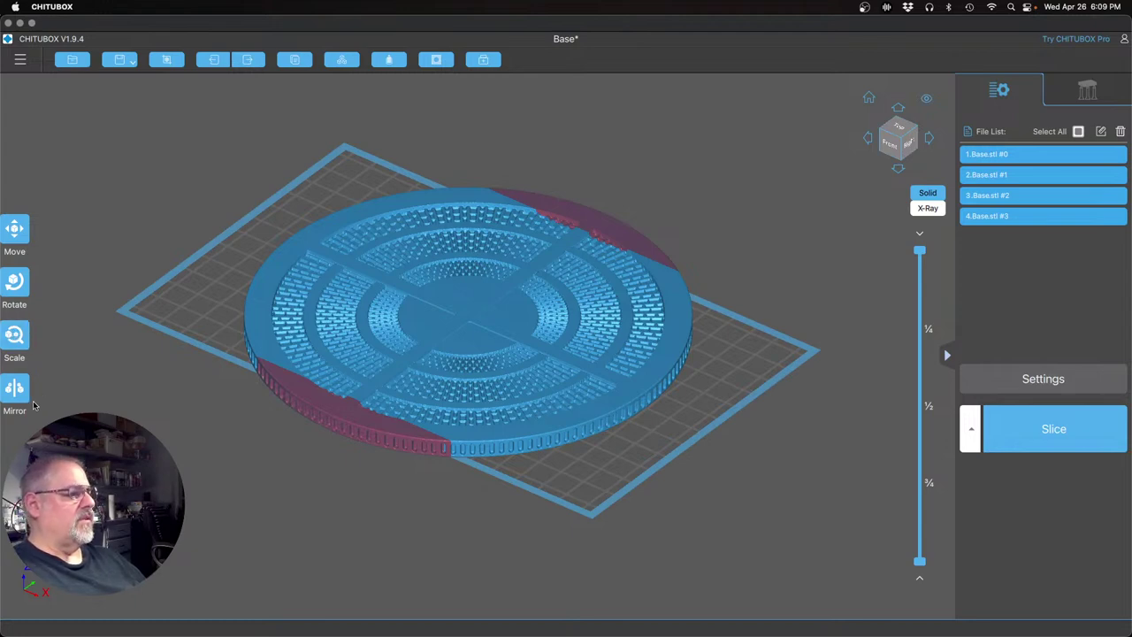
Check the scale values of the base sections and examine how the assembled circle overhangs the plate from several angles
{"action": "left_click", "coordinate": [14, 343]}
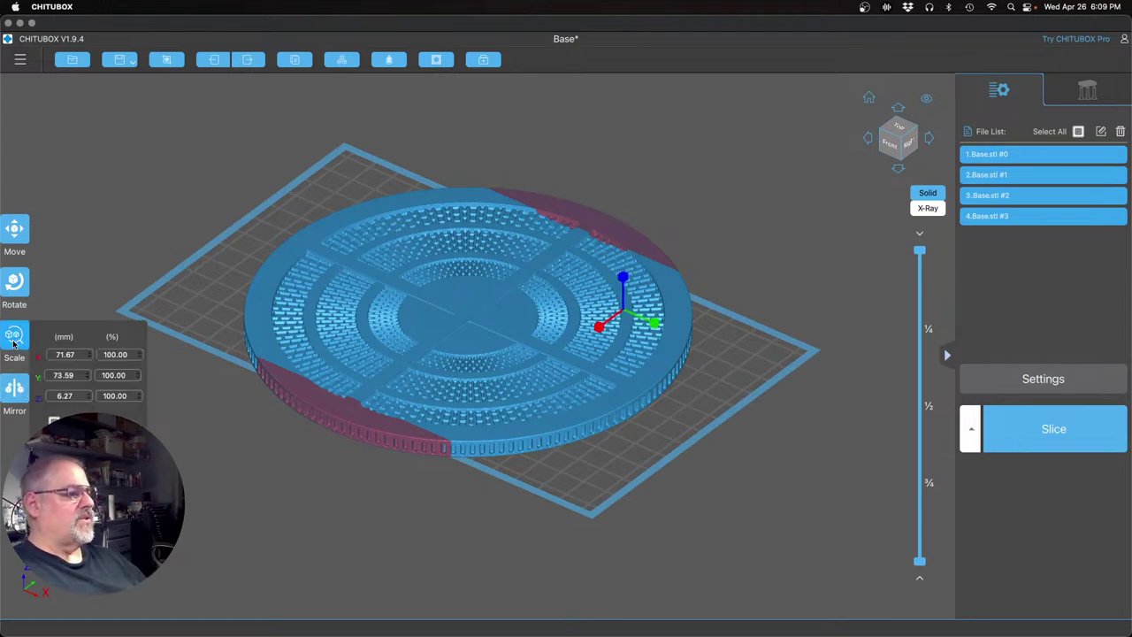
{"action": "left_click", "coordinate": [274, 463]}
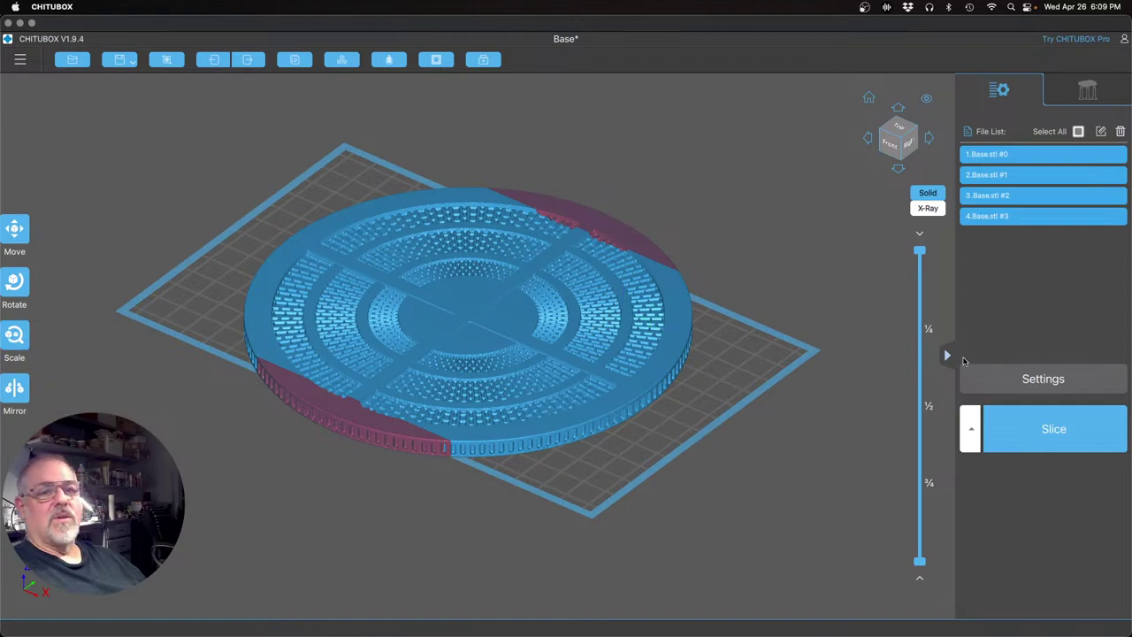
{"action": "left_click", "coordinate": [1077, 133]}
{"action": "right_click_drag", "start_coordinate": [768, 410], "coordinate": [786, 396]}
{"action": "left_click_drag", "start_coordinate": [786, 397], "coordinate": [780, 395]}
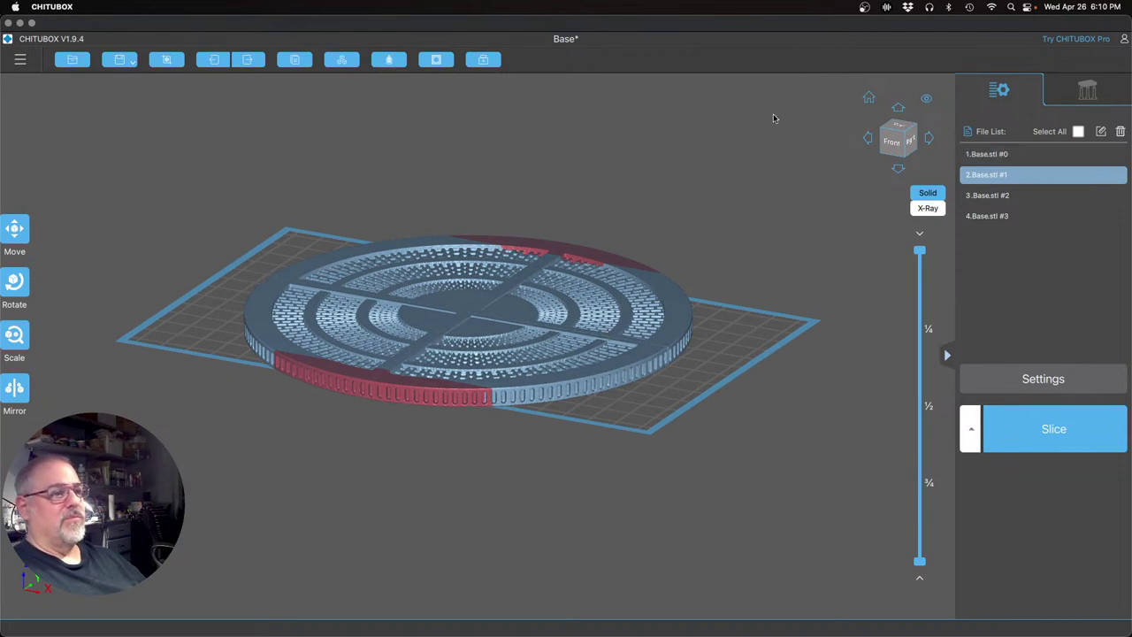
{"action": "left_click_drag", "start_coordinate": [723, 425], "coordinate": [709, 503]}
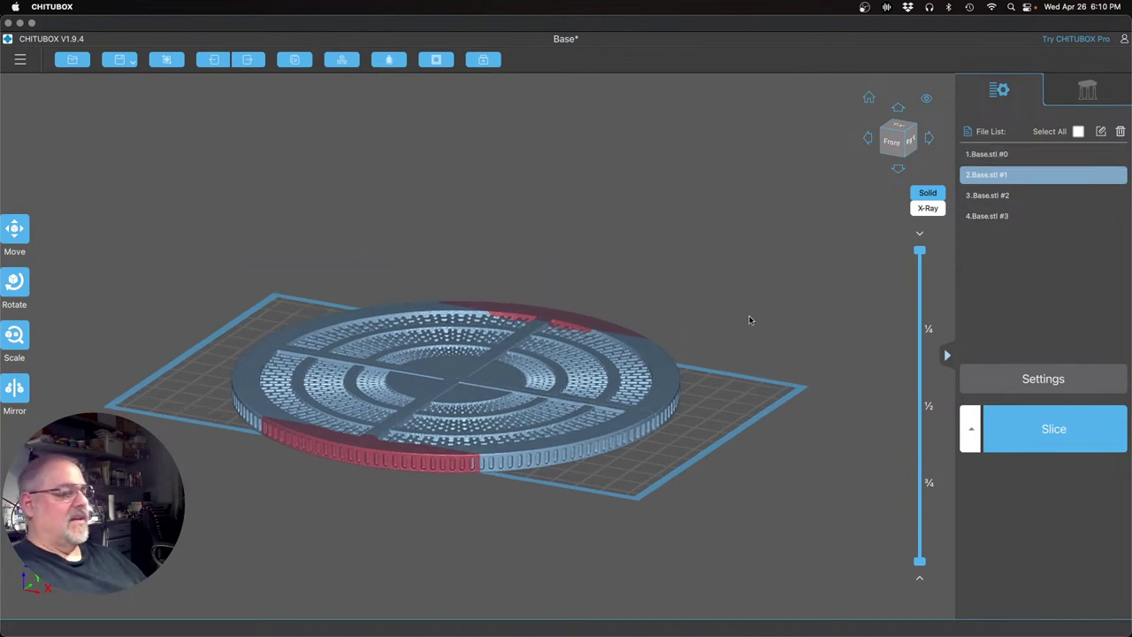
{"action": "left_click_drag", "start_coordinate": [731, 308], "coordinate": [770, 259]}
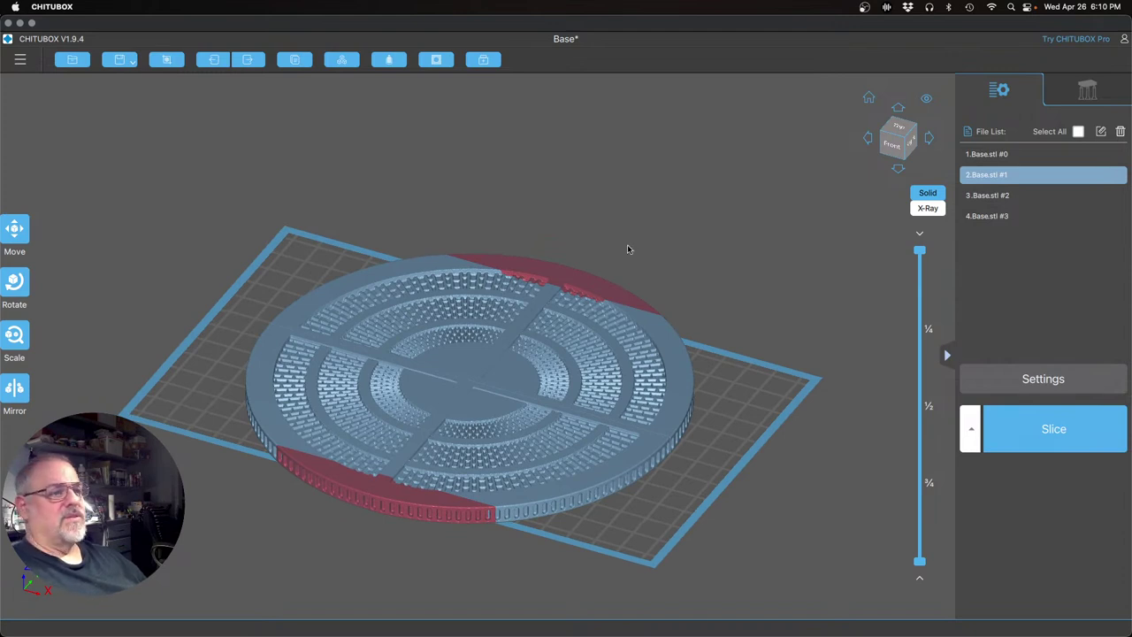
Clear the build plate by deleting all four base sections
{"action": "left_click", "coordinate": [23, 65]}
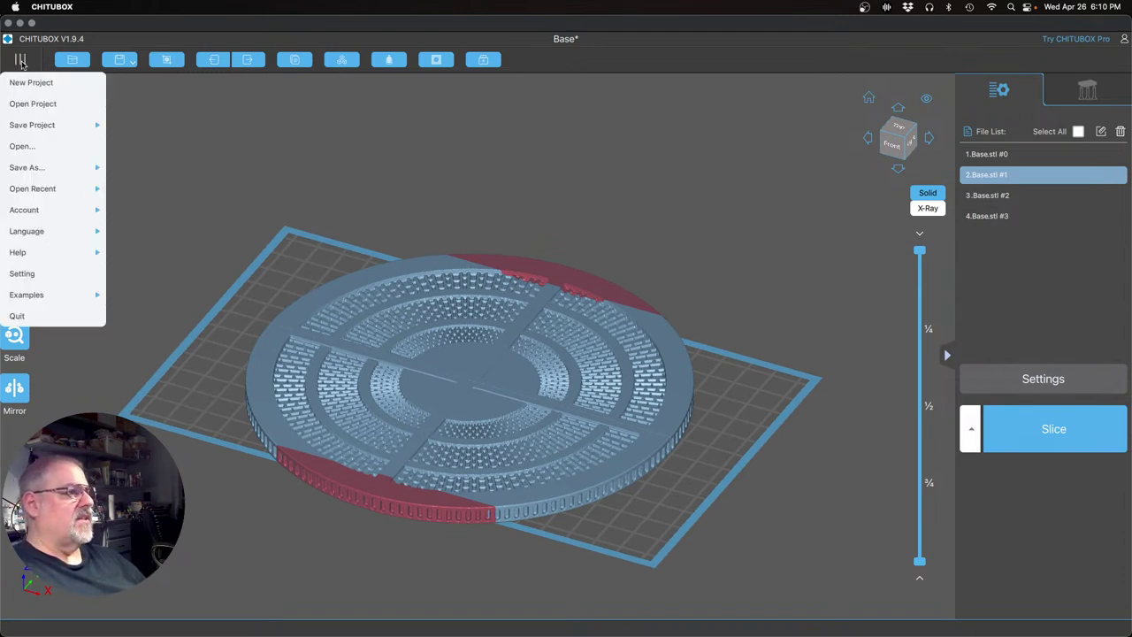
{"action": "left_click", "coordinate": [77, 108]}
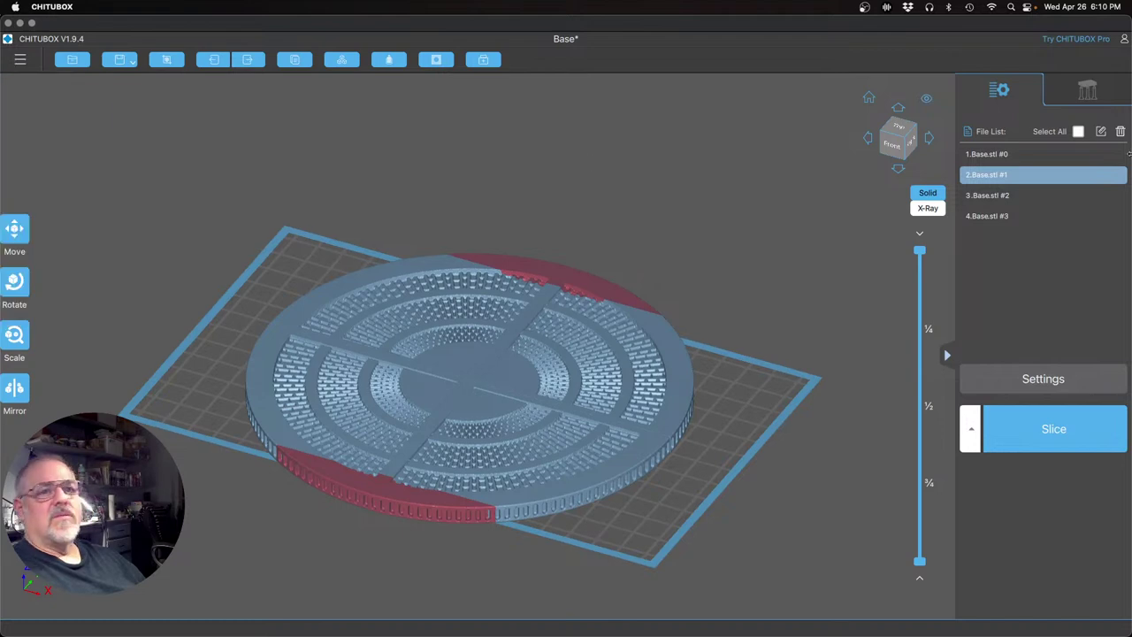
{"action": "left_click", "coordinate": [1078, 132]}
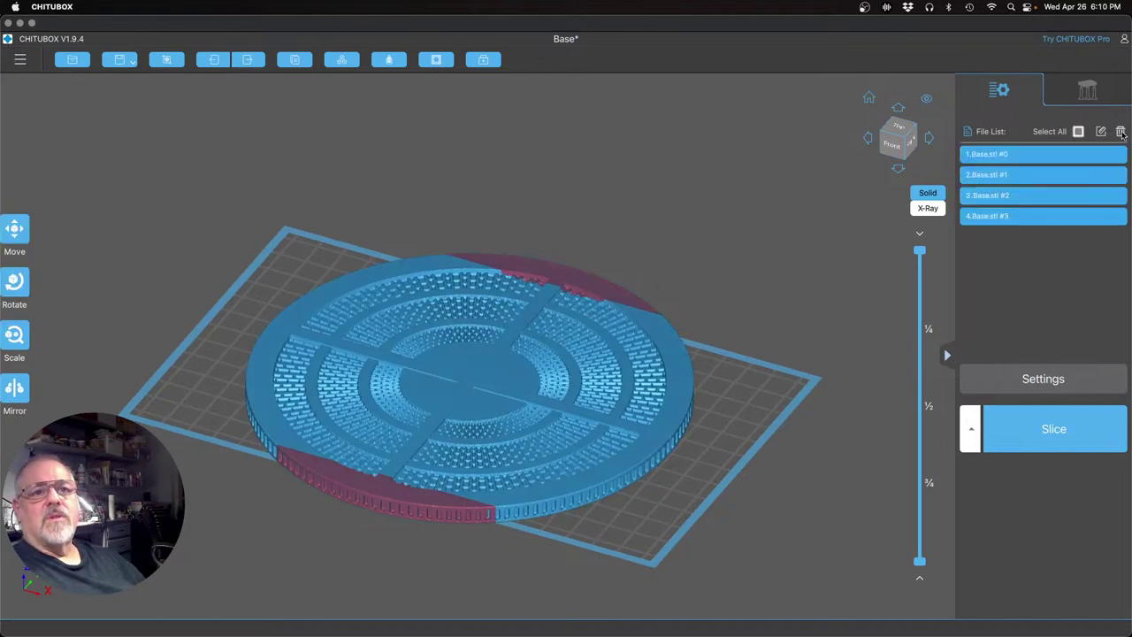
{"action": "left_click", "coordinate": [1120, 132]}
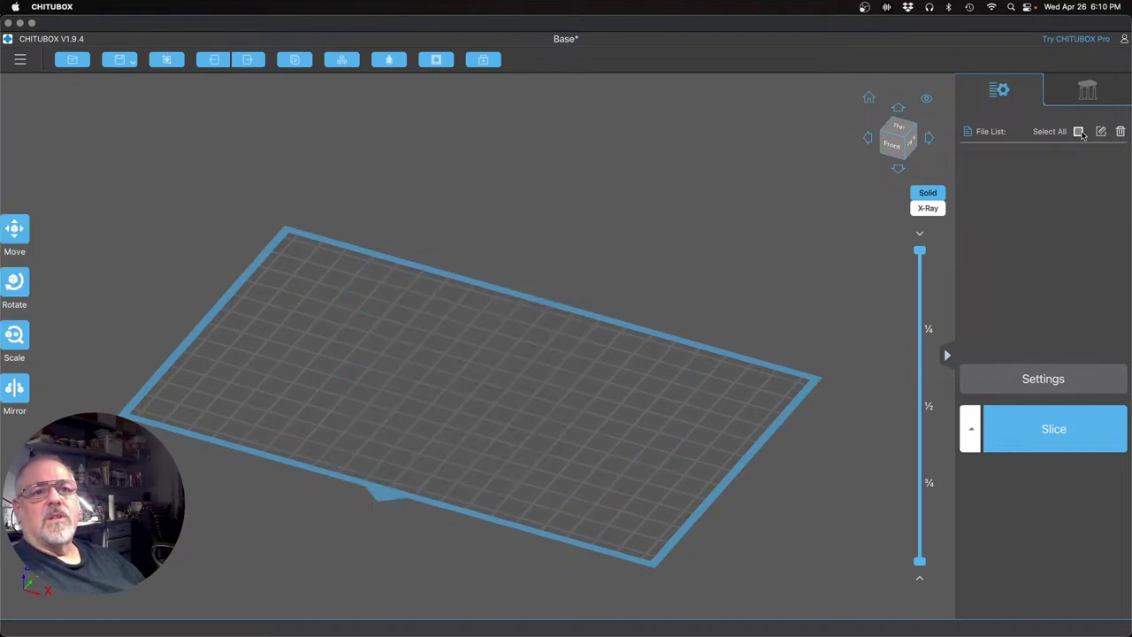
Open the Walls project
{"action": "left_click", "coordinate": [21, 62]}
{"action": "mouse_move", "coordinate": [33, 124]}
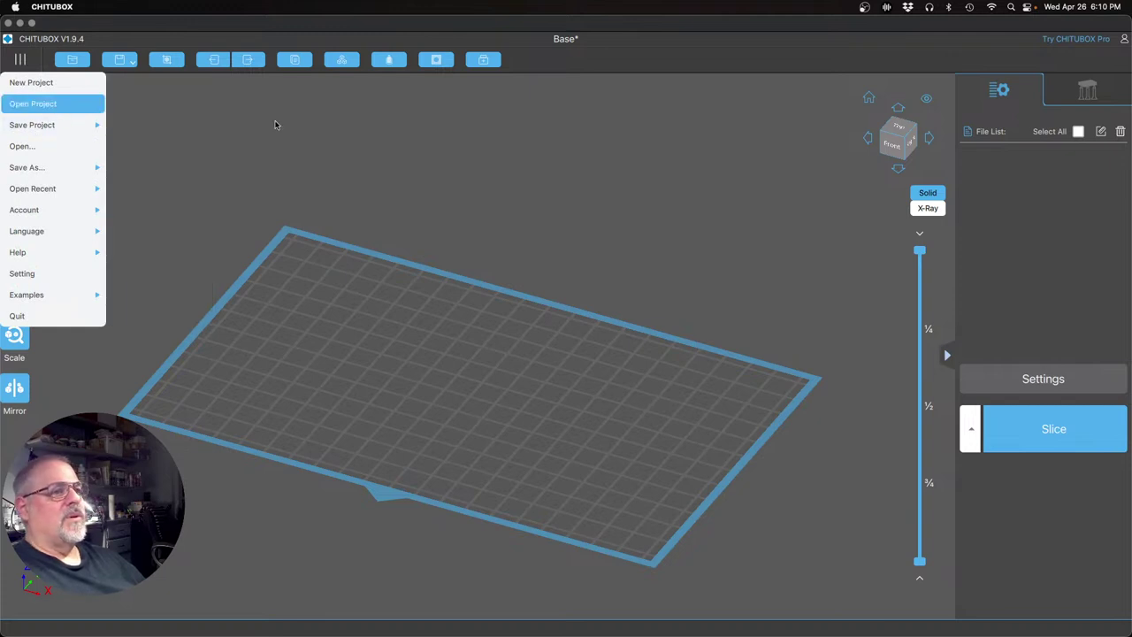
{"action": "left_click", "coordinate": [453, 163]}
{"action": "left_click", "coordinate": [768, 350]}
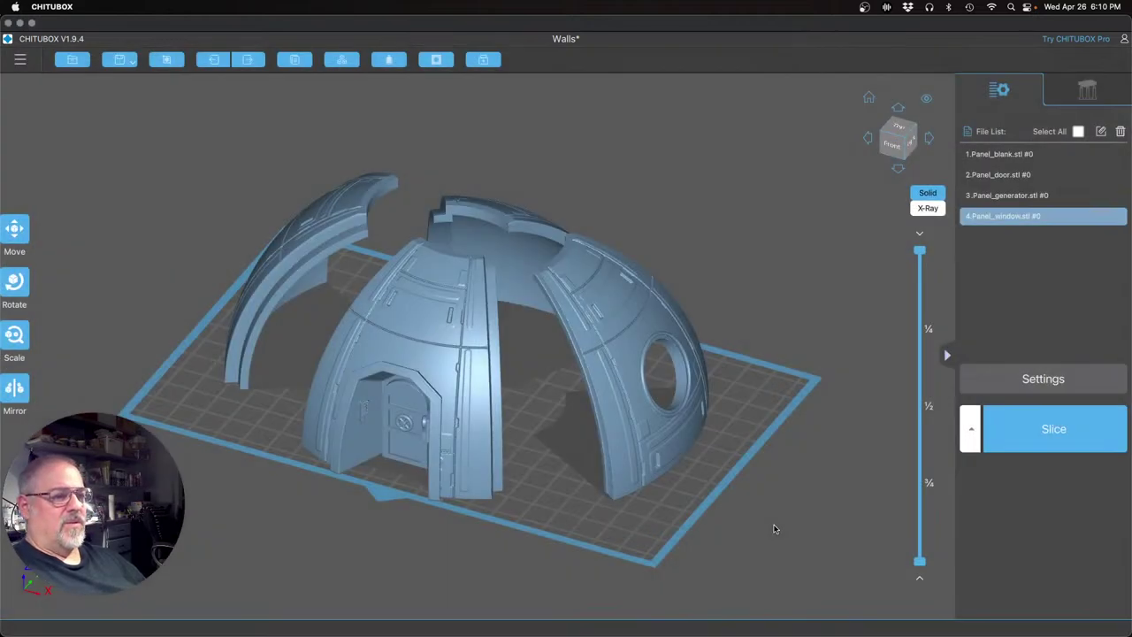
From a straight top view, move and rotate Panel_blank about Z so its edge meets the door panel's left edge
{"action": "left_click_drag", "start_coordinate": [771, 524], "coordinate": [795, 557]}
{"action": "left_click", "coordinate": [898, 130]}
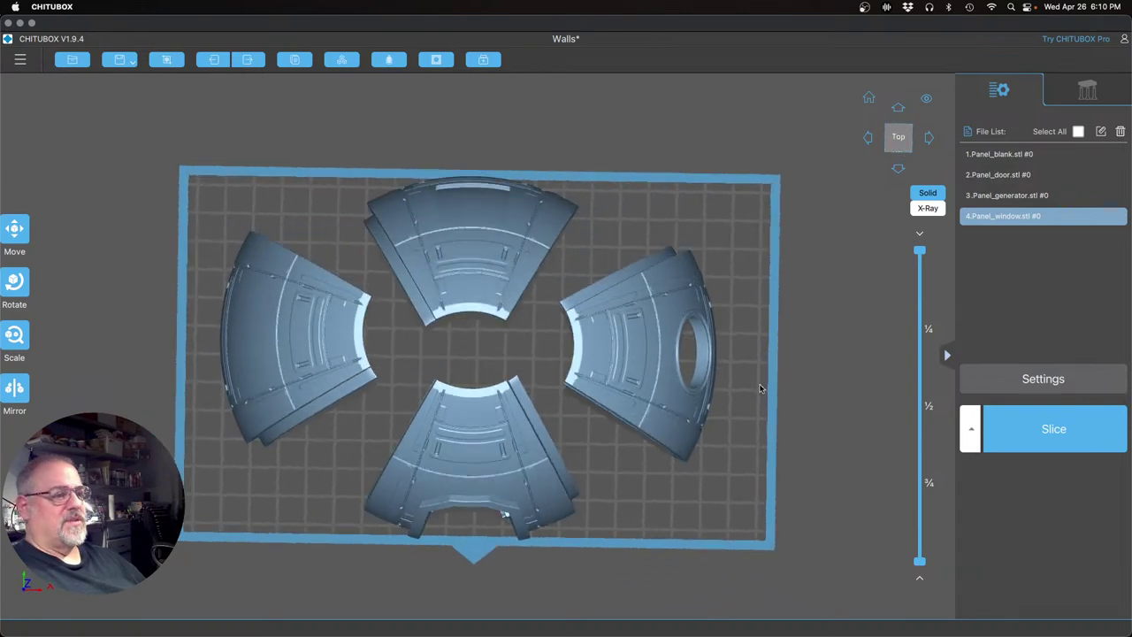
{"action": "left_click_drag", "start_coordinate": [311, 366], "coordinate": [375, 383]}
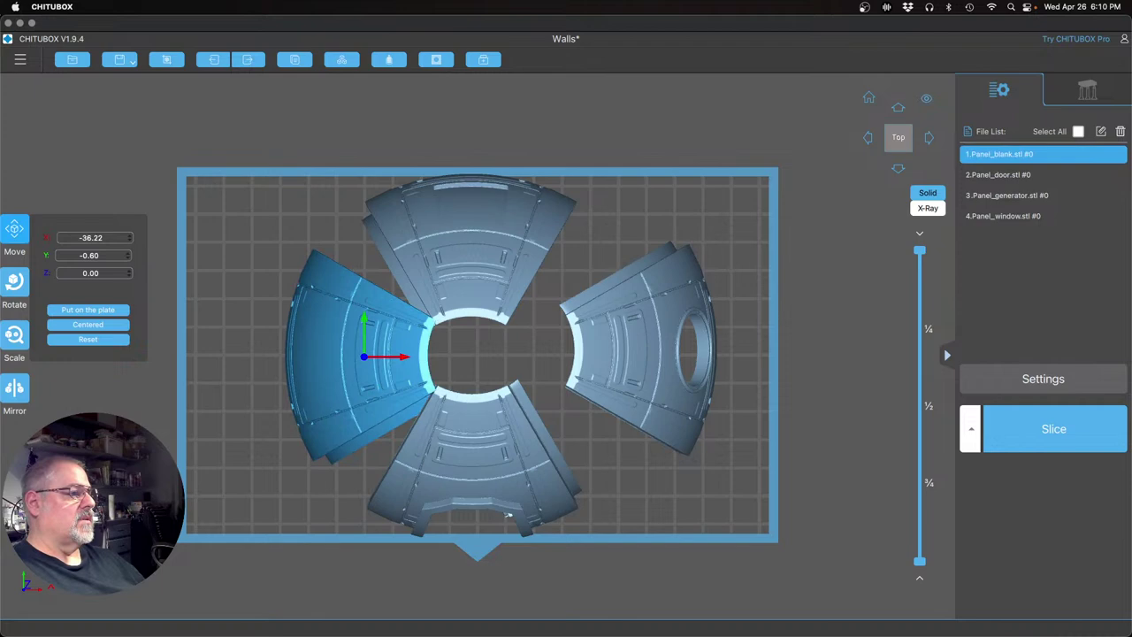
{"action": "left_click", "coordinate": [14, 283]}
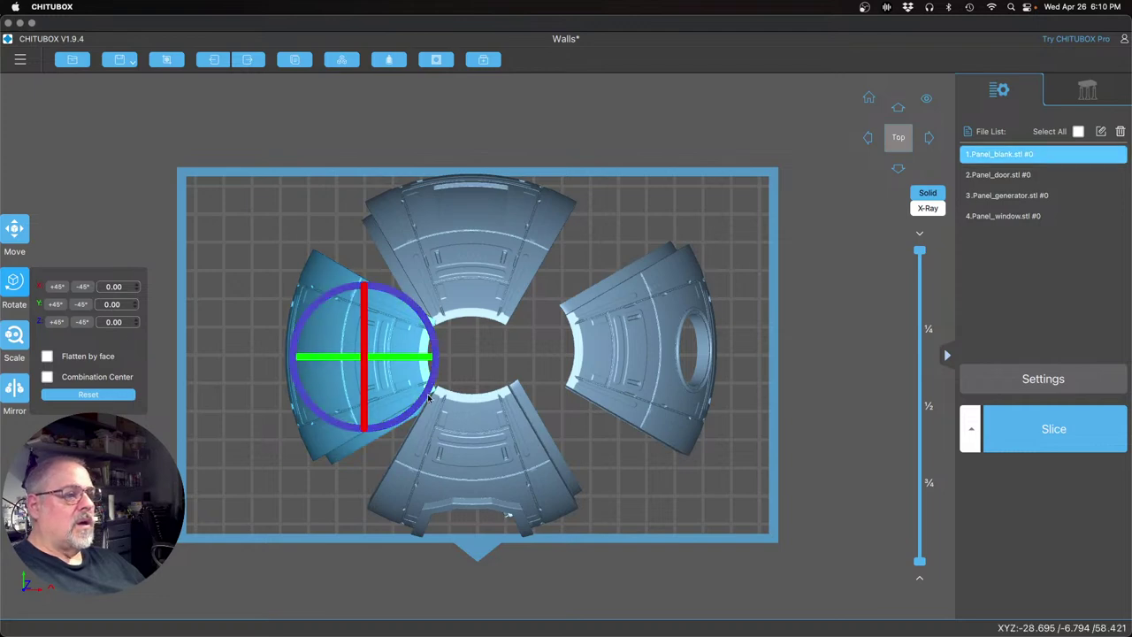
{"action": "left_click_drag", "start_coordinate": [426, 394], "coordinate": [393, 397]}
{"action": "left_click", "coordinate": [624, 452]}
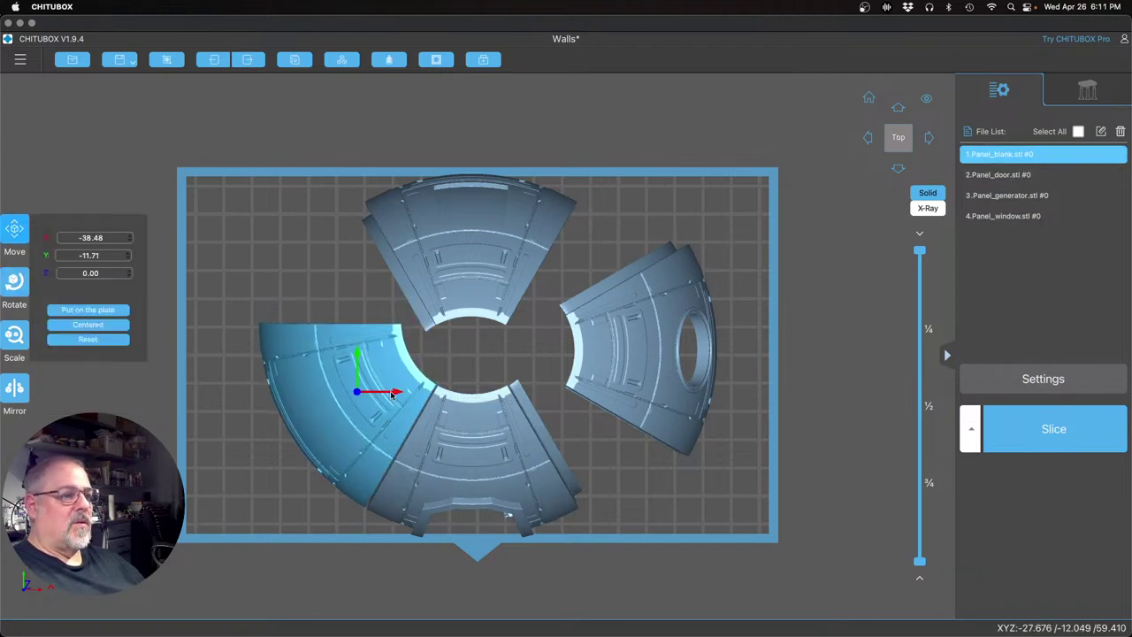
Rotate Panel_generator 60° about Z and move it against the free edge of the blank panel
{"action": "left_click", "coordinate": [472, 290]}
{"action": "left_click_drag", "start_coordinate": [482, 288], "coordinate": [451, 269]}
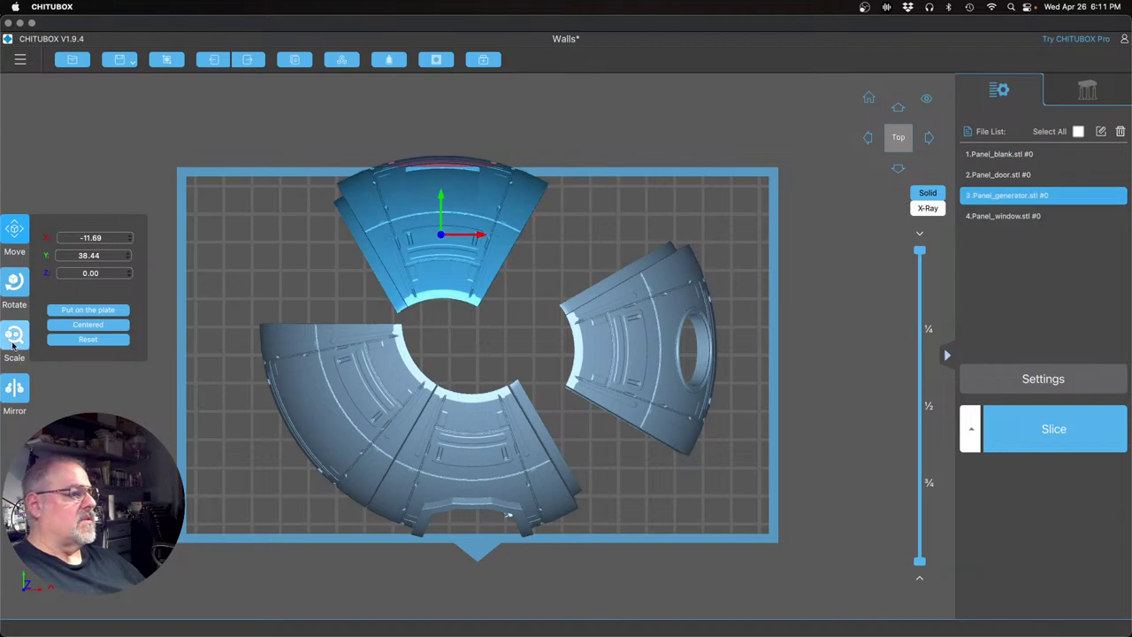
{"action": "left_click", "coordinate": [14, 283]}
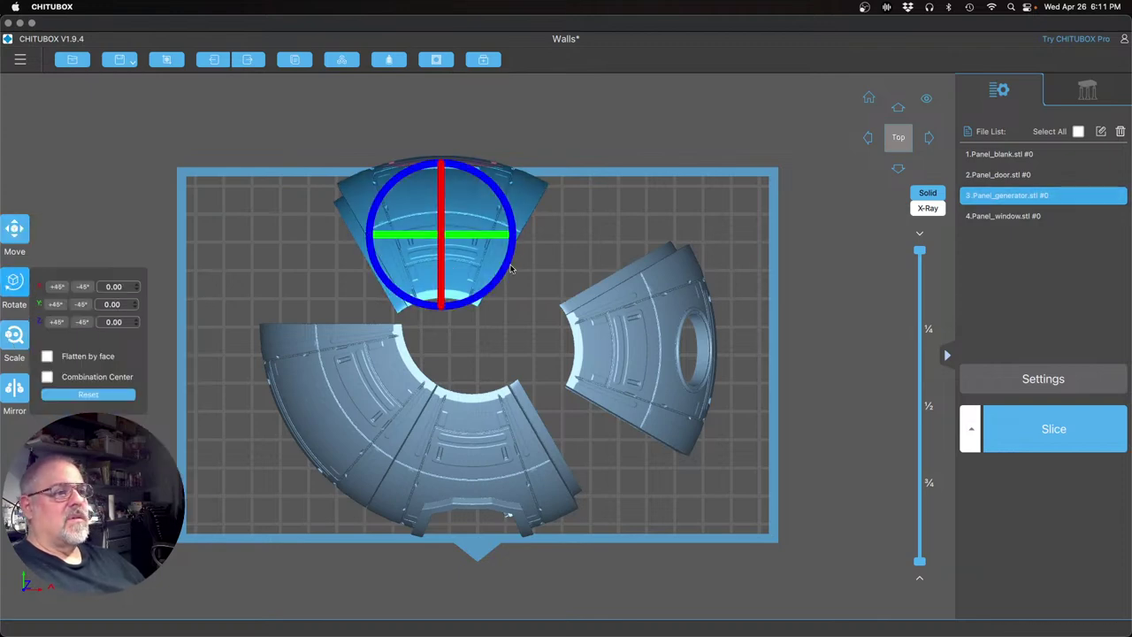
{"action": "left_click_drag", "start_coordinate": [512, 267], "coordinate": [546, 217]}
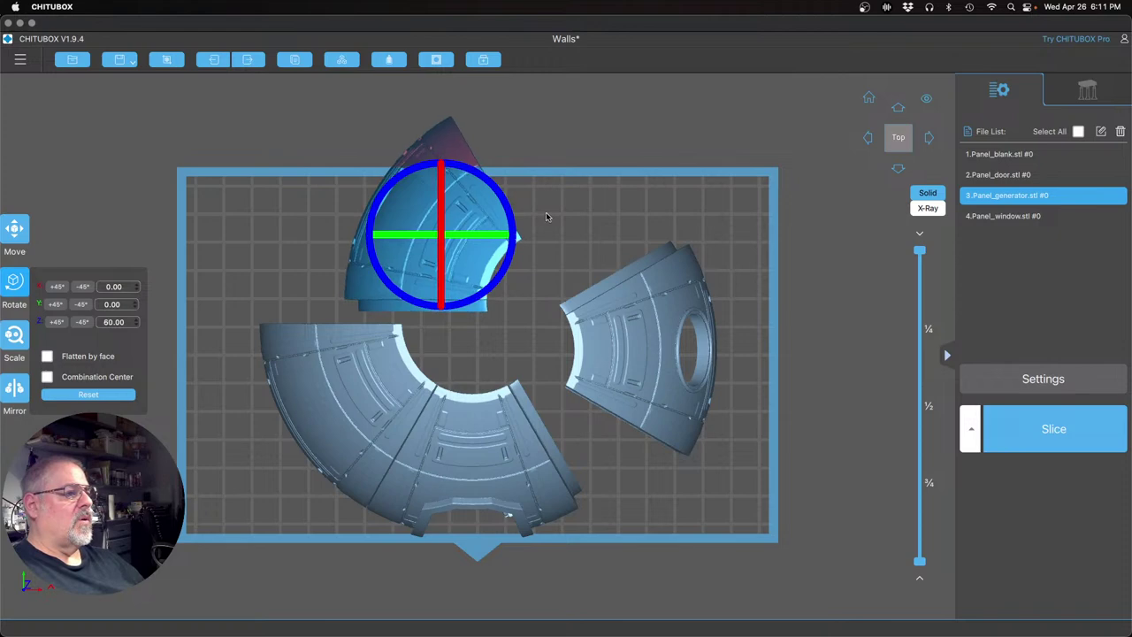
{"action": "left_click", "coordinate": [534, 303]}
{"action": "left_click_drag", "start_coordinate": [477, 265], "coordinate": [384, 289]}
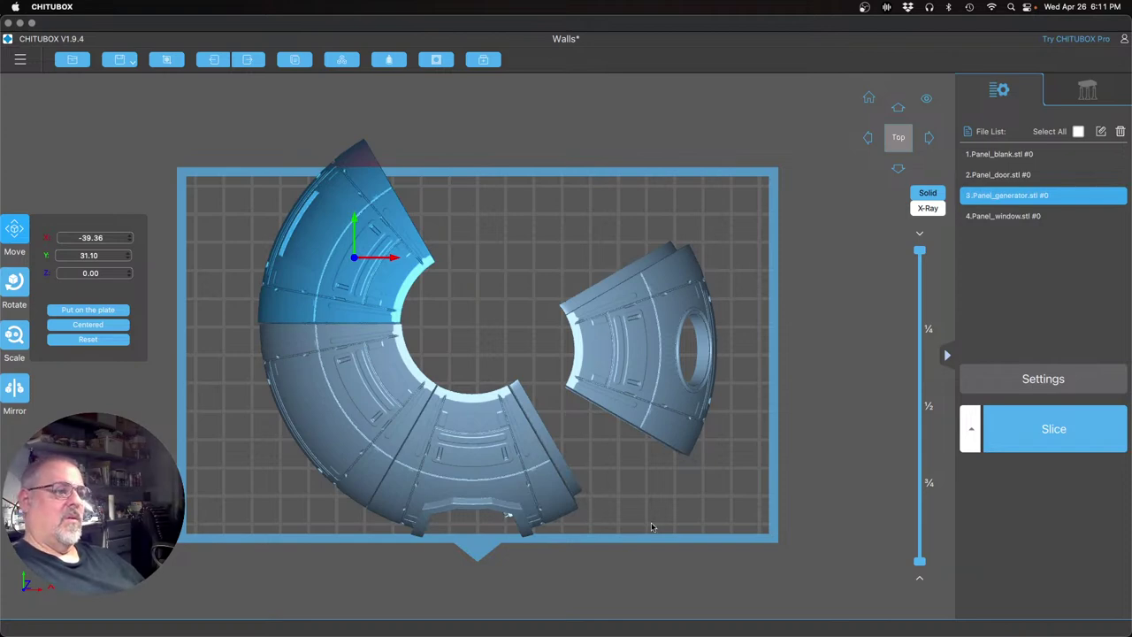
Duplicate the blank panel and mirror the copy along the X axis
{"action": "left_click", "coordinate": [349, 429]}
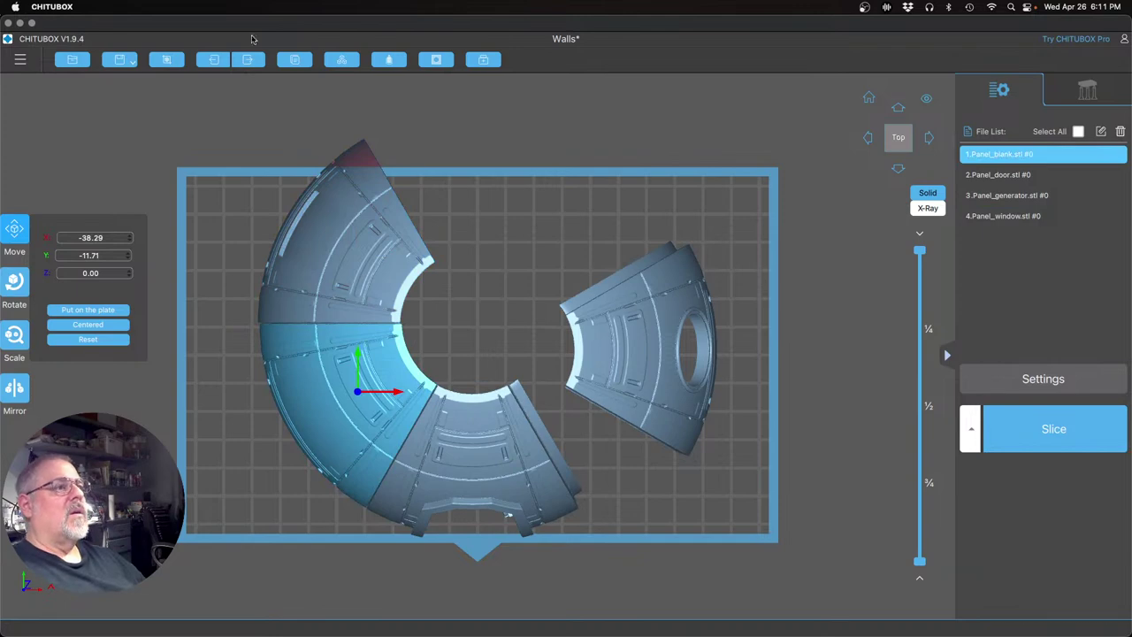
{"action": "left_click", "coordinate": [293, 60]}
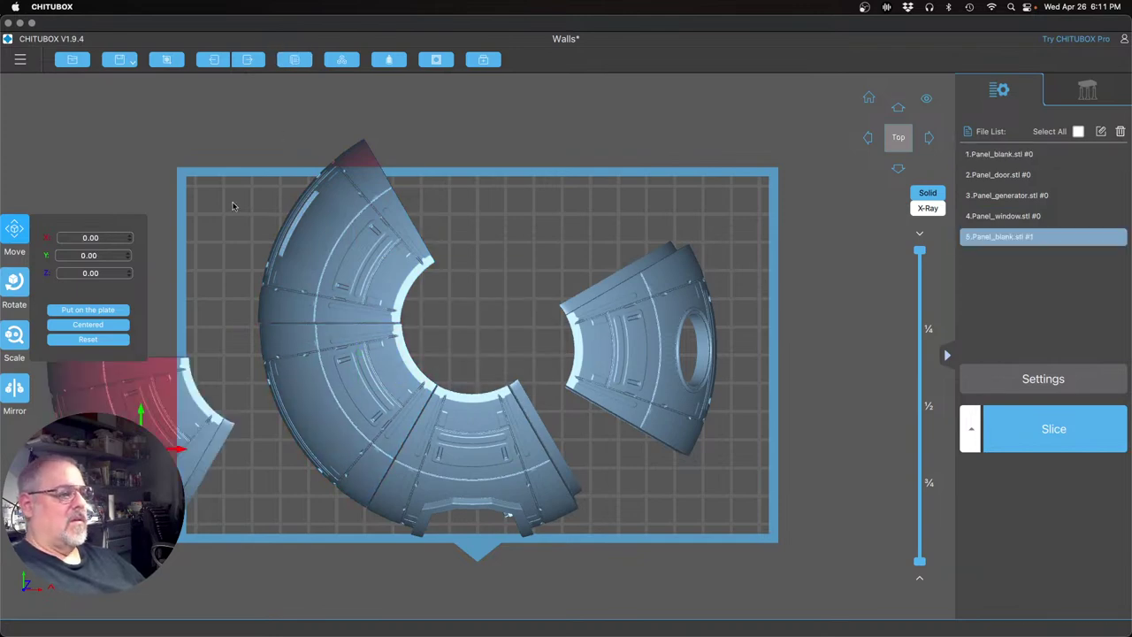
{"action": "left_click", "coordinate": [18, 395]}
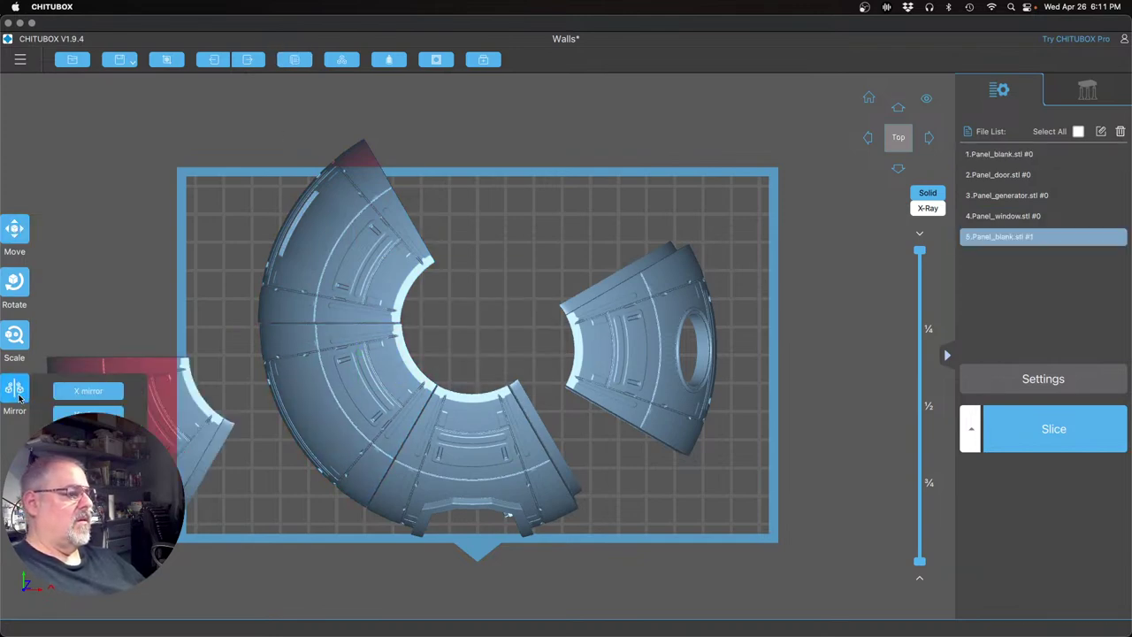
{"action": "left_click", "coordinate": [88, 390]}
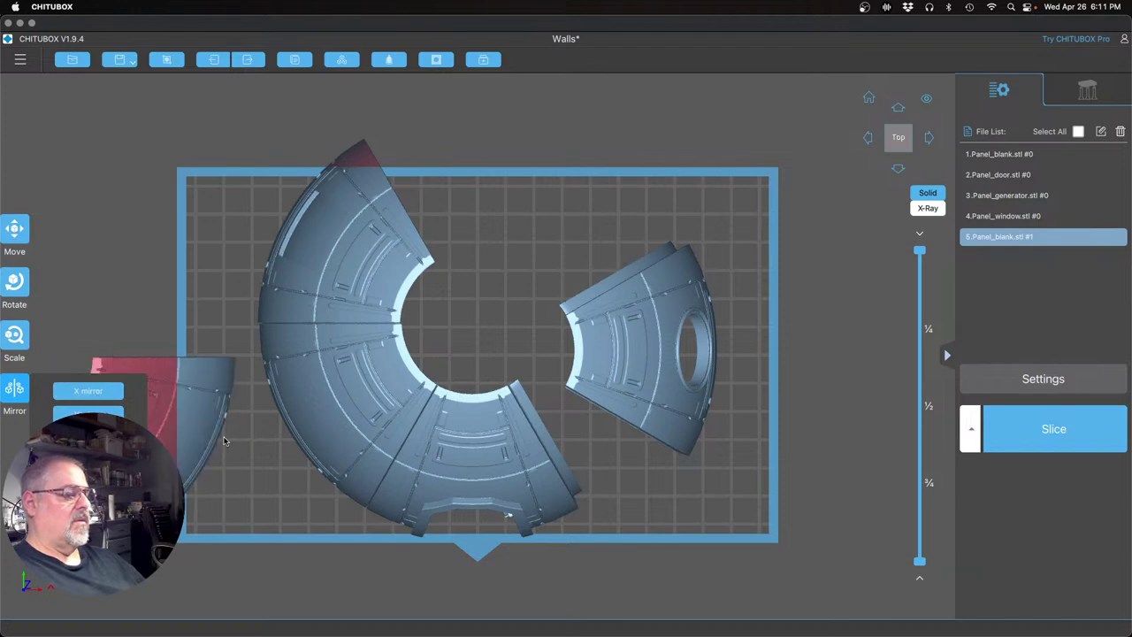
Rotate the mirrored blank panel copy 120° about Z and move it toward the gap beside the generator panel
{"action": "left_click_drag", "start_coordinate": [236, 482], "coordinate": [570, 237]}
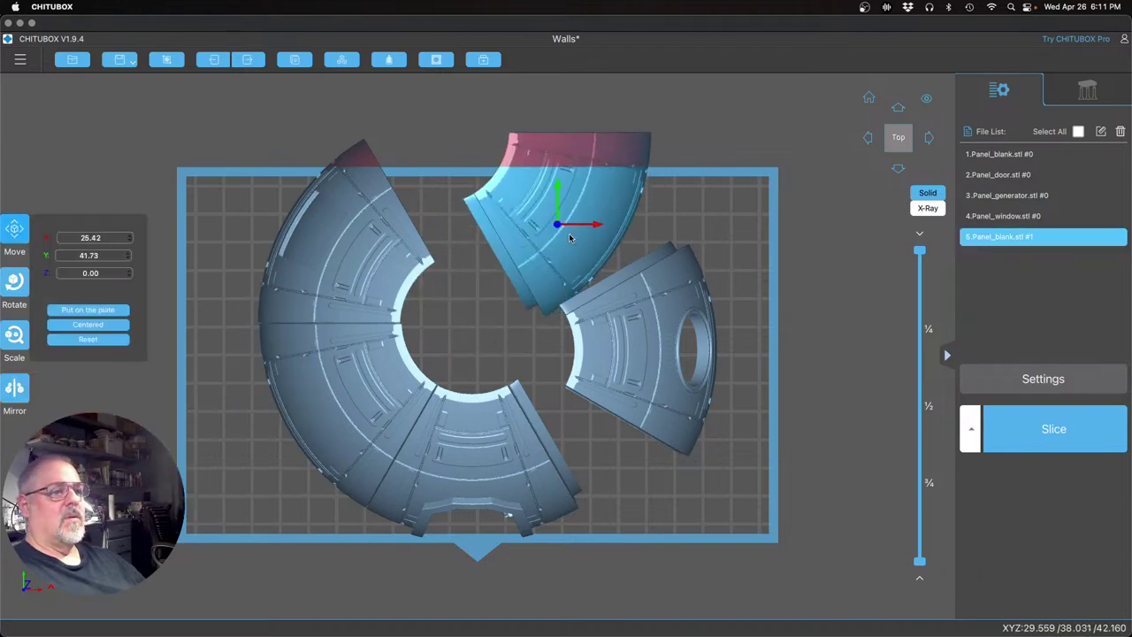
{"action": "left_click", "coordinate": [14, 285]}
{"action": "left_click_drag", "start_coordinate": [616, 269], "coordinate": [637, 216]}
{"action": "left_click_drag", "start_coordinate": [635, 212], "coordinate": [636, 213]}
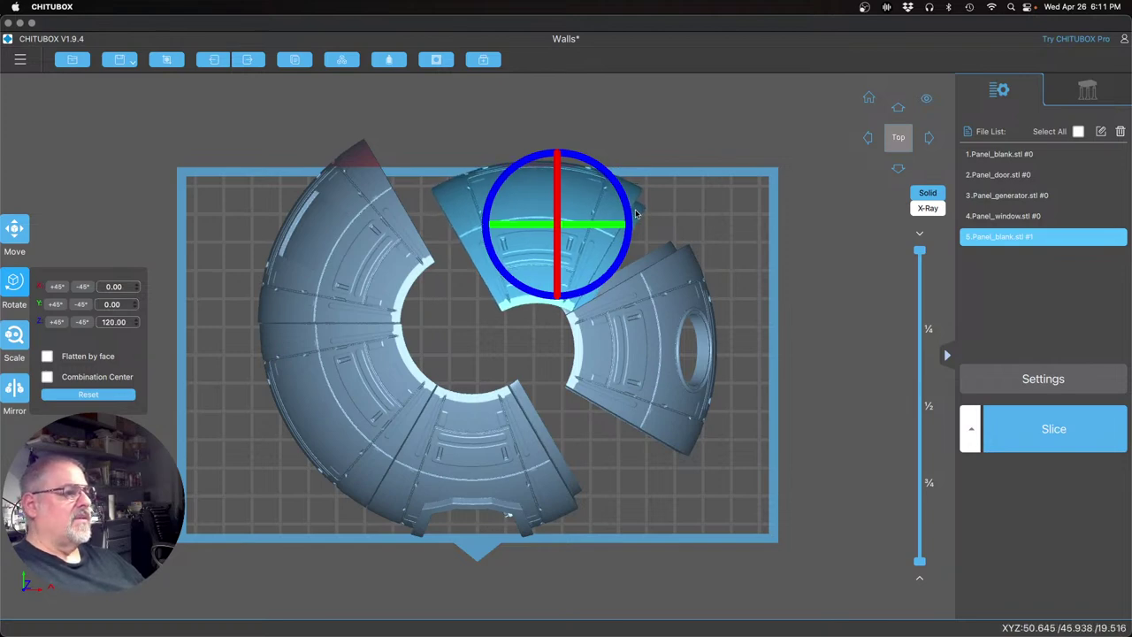
{"action": "left_click", "coordinate": [593, 432]}
{"action": "left_click_drag", "start_coordinate": [562, 236], "coordinate": [507, 182]}
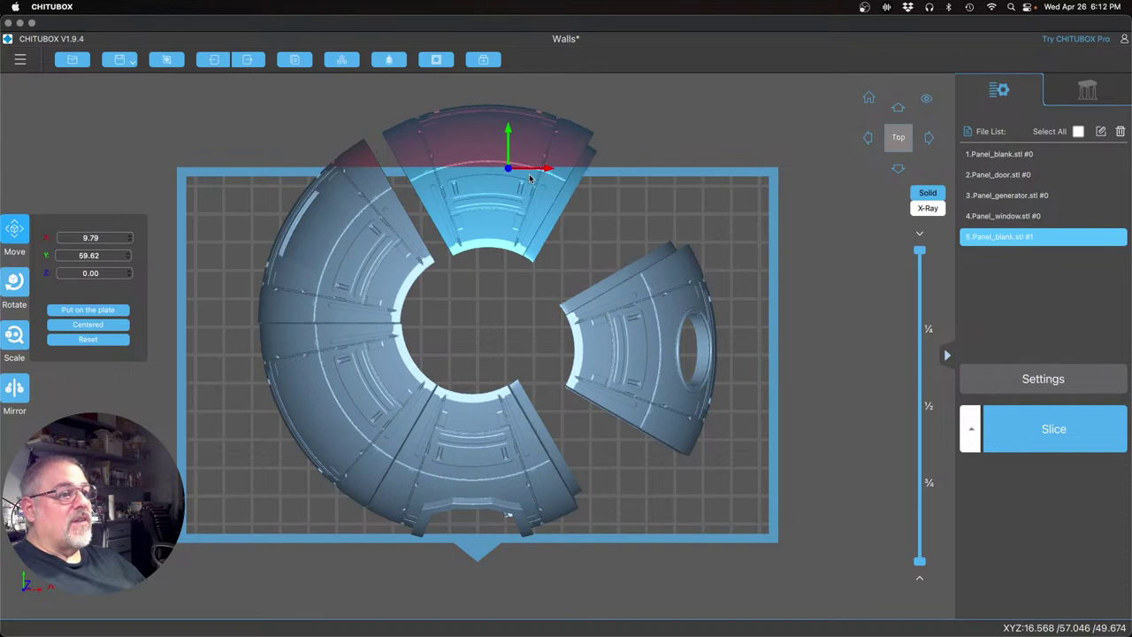
{"action": "left_click_drag", "start_coordinate": [528, 179], "coordinate": [533, 179]}
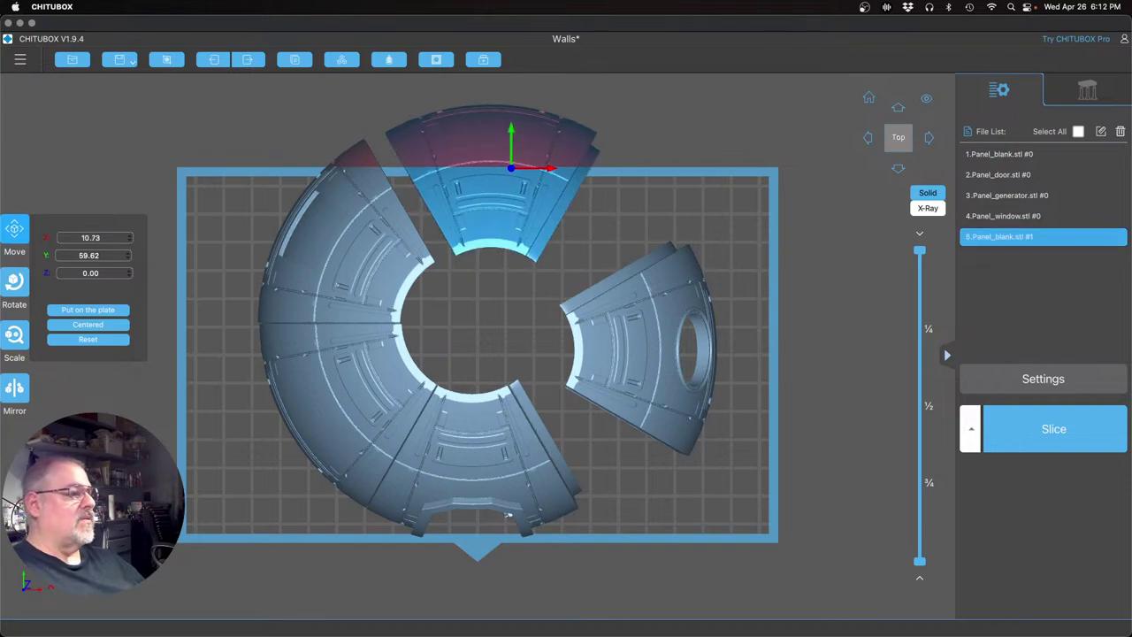
Mirror the blank panel copy along the X axis again and fit it against the generator panel's free edge
{"action": "left_click", "coordinate": [18, 397]}
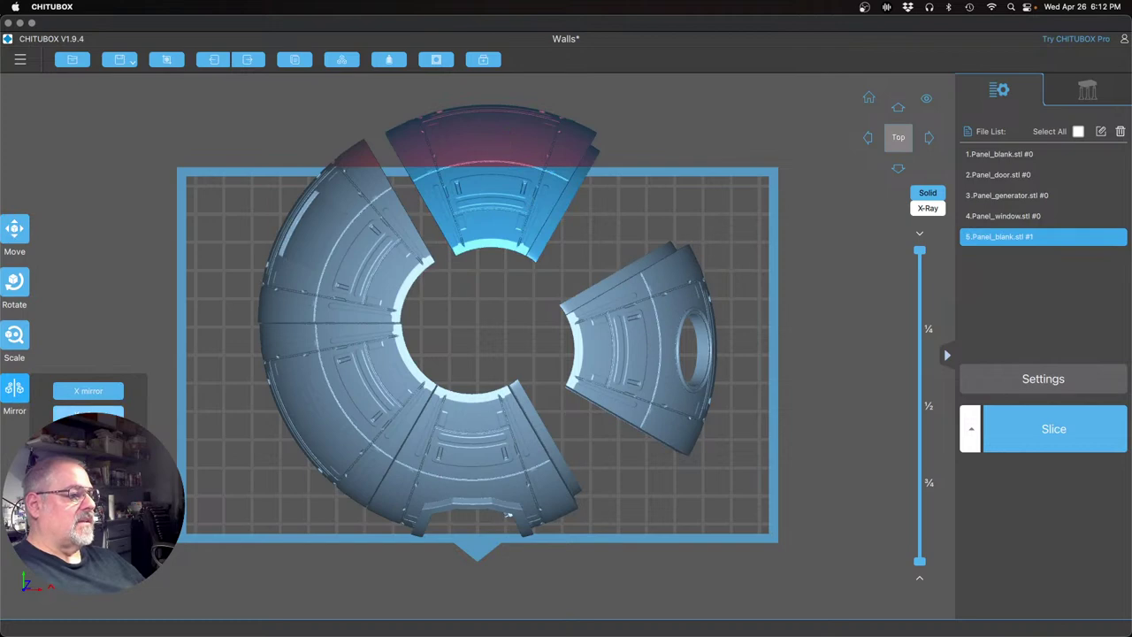
{"action": "left_click", "coordinate": [88, 390]}
{"action": "left_click", "coordinate": [607, 212]}
{"action": "left_click_drag", "start_coordinate": [534, 204], "coordinate": [513, 208]}
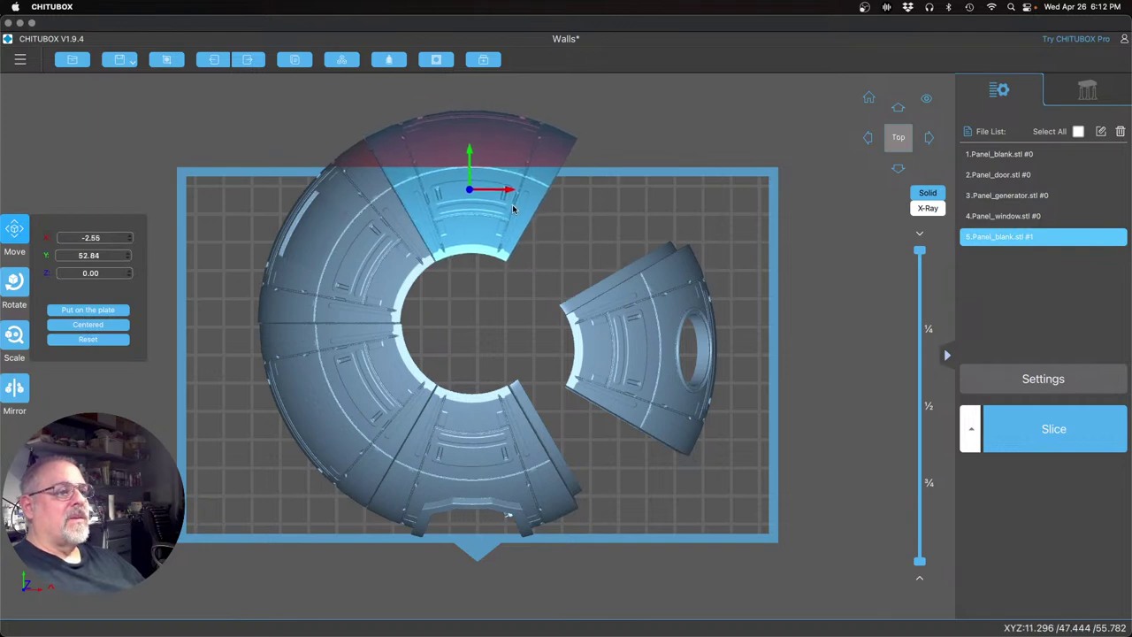
Duplicate Panel_window and rotate the copy to about -151° around Z
{"action": "left_click", "coordinate": [618, 367]}
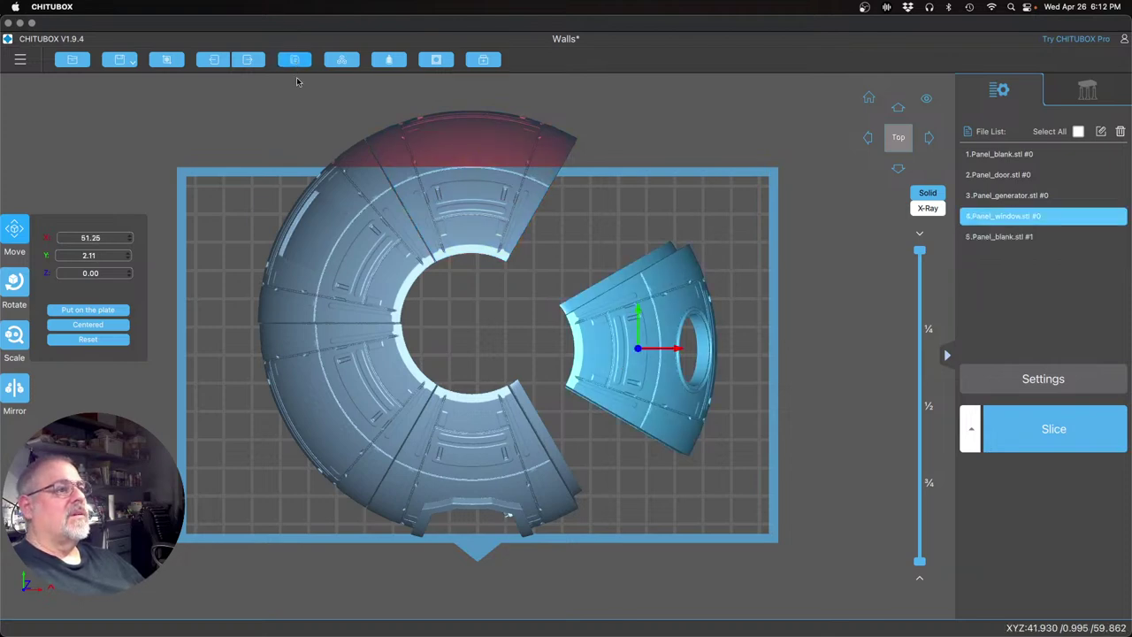
{"action": "left_click", "coordinate": [295, 62]}
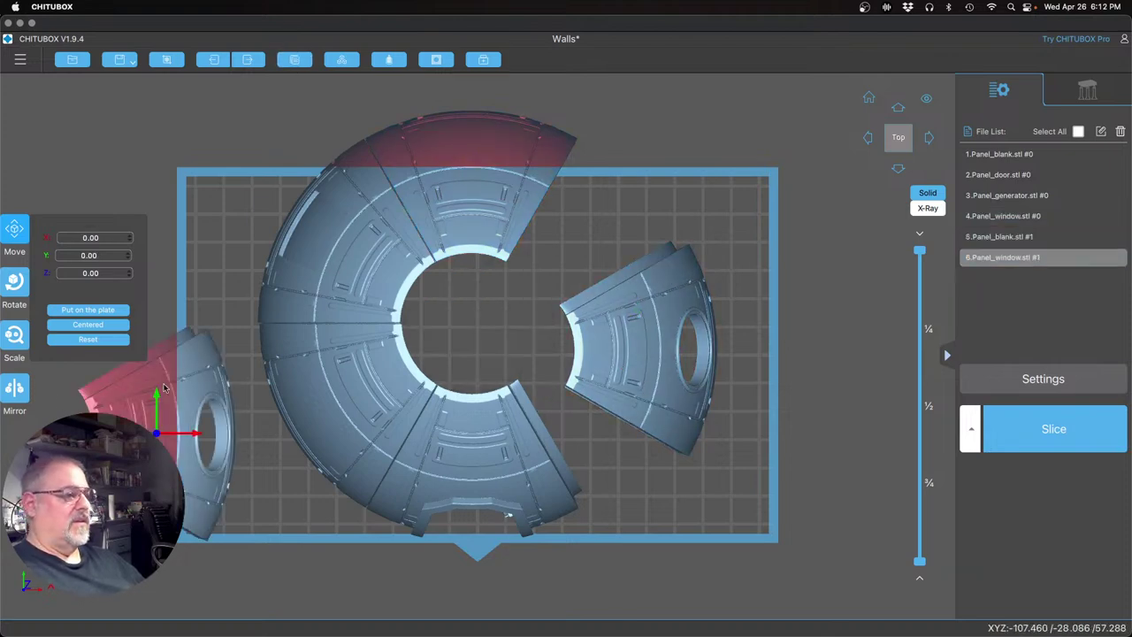
{"action": "left_click", "coordinate": [29, 297]}
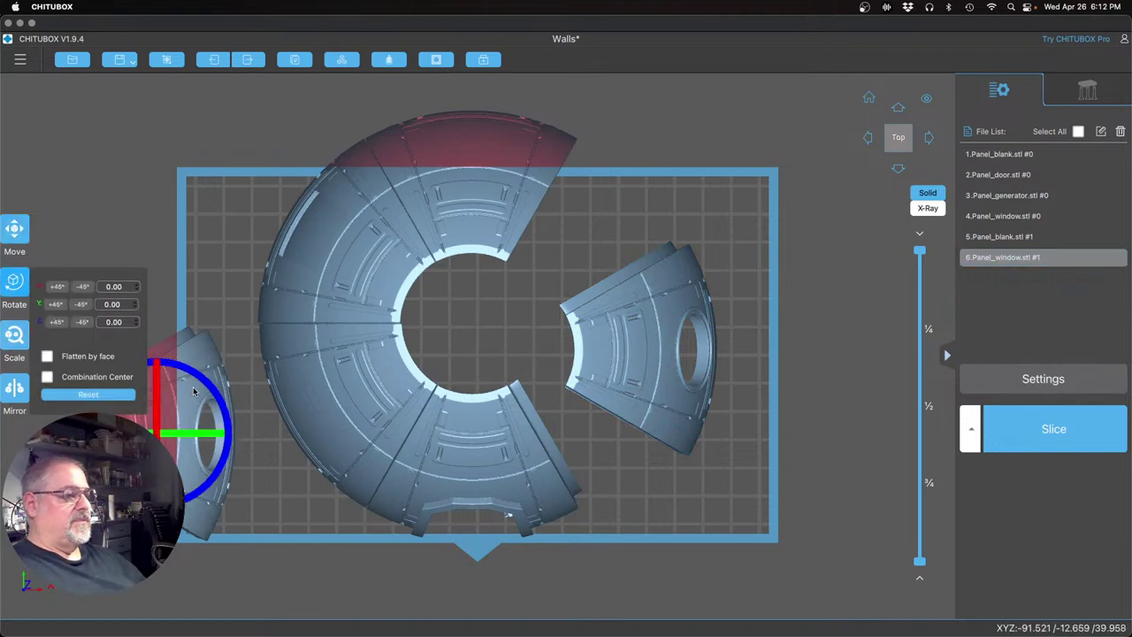
{"action": "left_click_drag", "start_coordinate": [200, 382], "coordinate": [227, 408]}
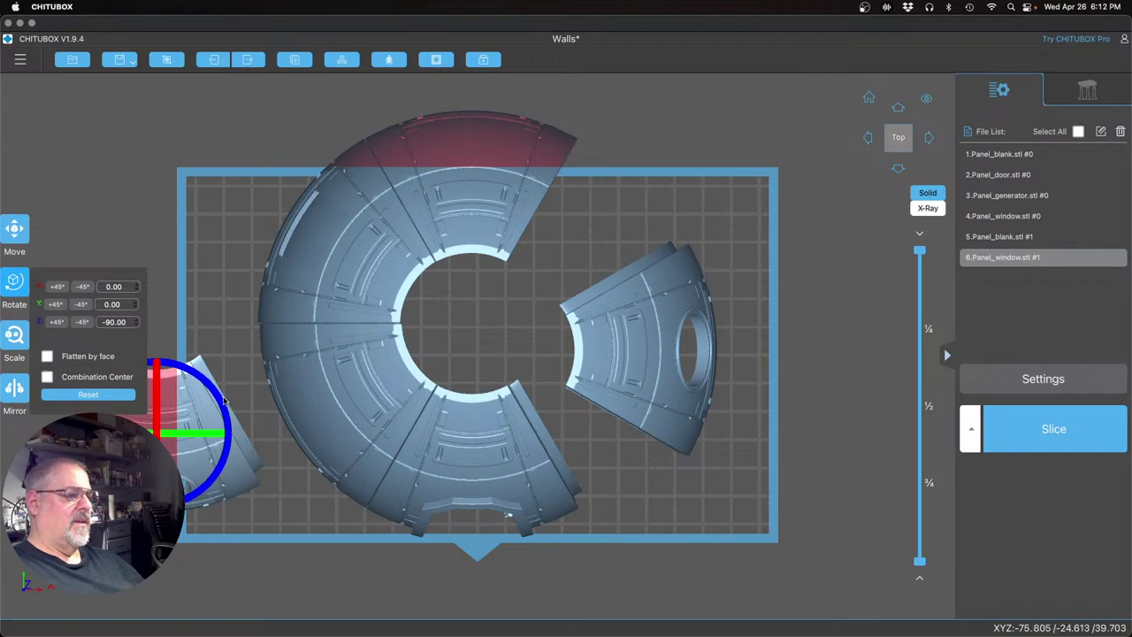
{"action": "left_click_drag", "start_coordinate": [218, 401], "coordinate": [280, 509]}
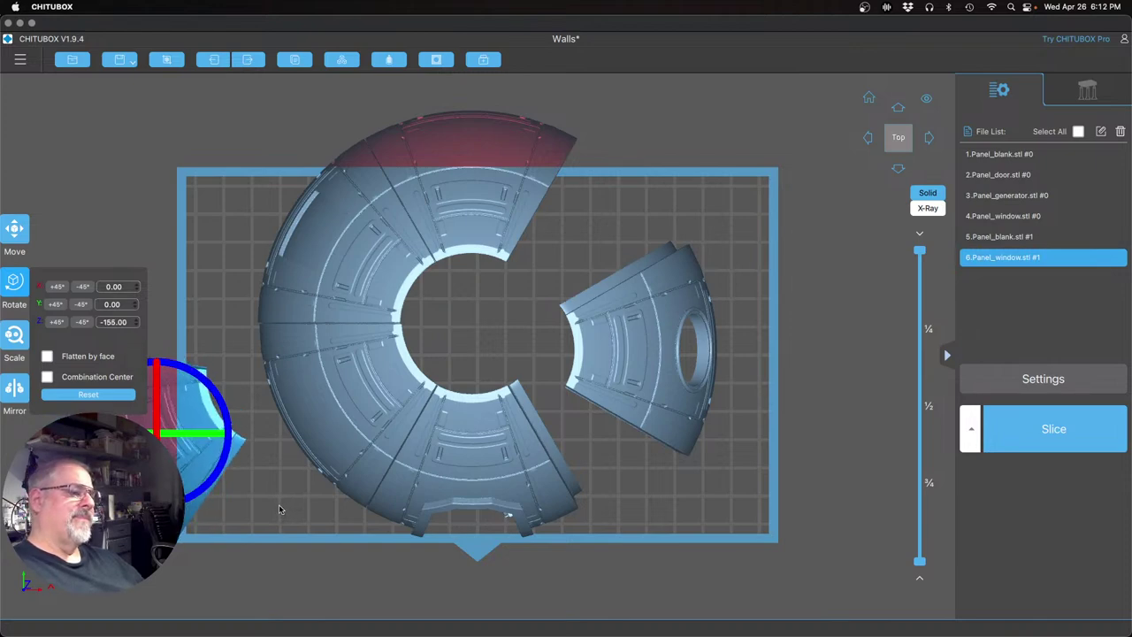
{"action": "left_click_drag", "start_coordinate": [278, 509], "coordinate": [279, 509]}
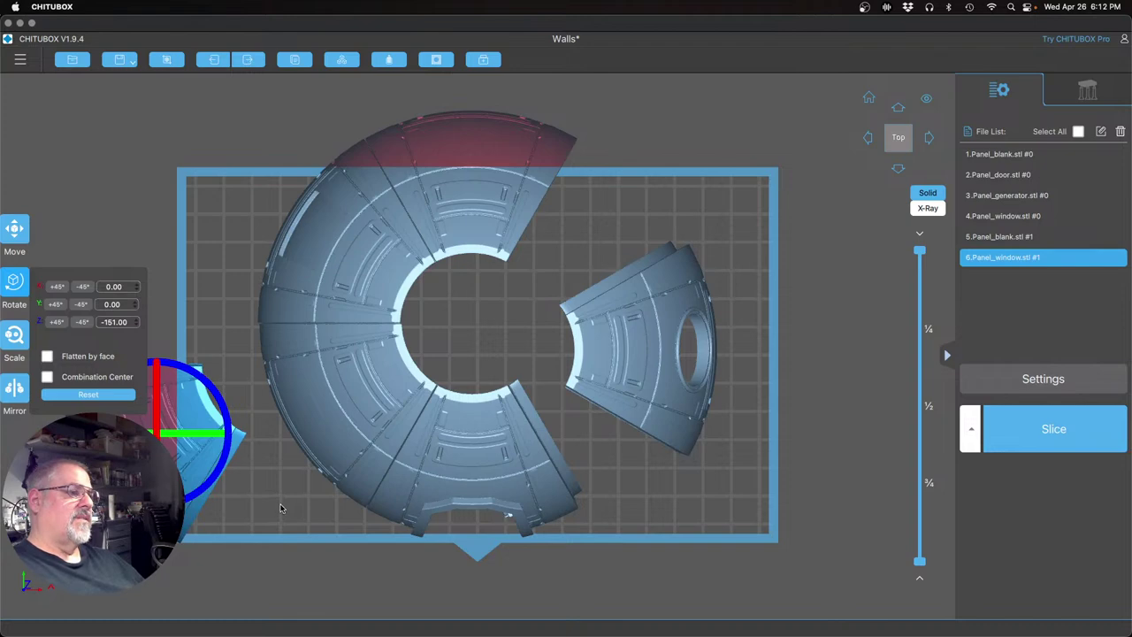
Move the original blank panel outside the ring and fit the window copy into its place between the door and generator panels
{"action": "left_click", "coordinate": [309, 545]}
{"action": "left_click_drag", "start_coordinate": [255, 523], "coordinate": [762, 156]}
{"action": "left_click", "coordinate": [395, 452]}
{"action": "left_click_drag", "start_coordinate": [345, 390], "coordinate": [362, 390]}
Rotate the original window panel to -30° about Z and fit it against the door panel's free edge
{"action": "left_click_drag", "start_coordinate": [642, 352], "coordinate": [598, 339]}
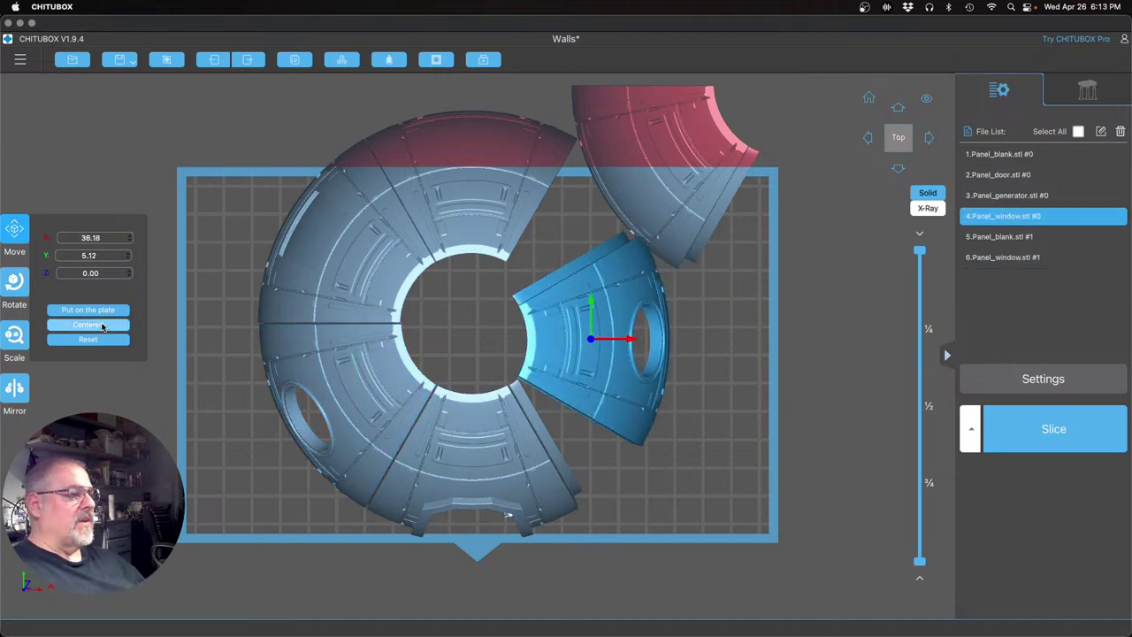
{"action": "left_click", "coordinate": [20, 291]}
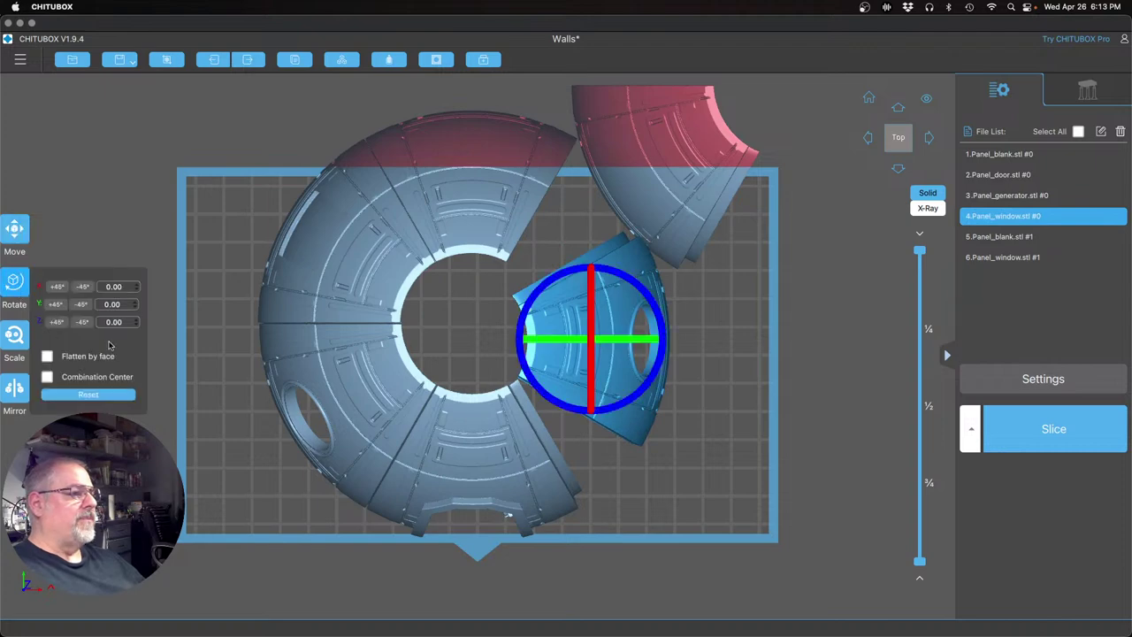
{"action": "left_click_drag", "start_coordinate": [663, 365], "coordinate": [646, 400]}
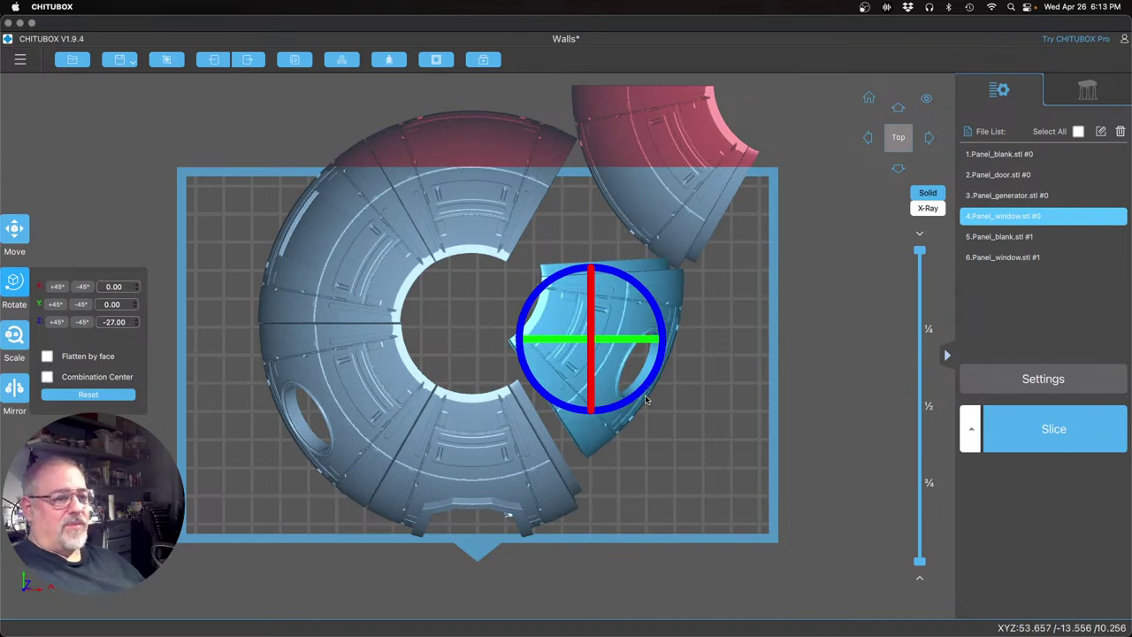
{"action": "left_click_drag", "start_coordinate": [647, 400], "coordinate": [673, 285]}
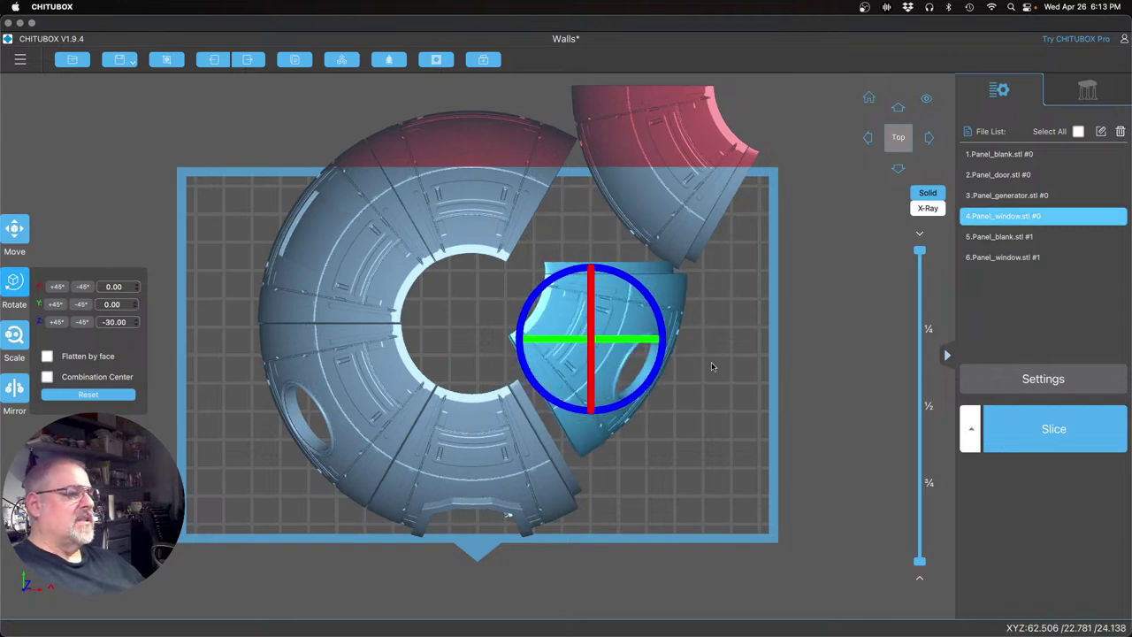
{"action": "left_click", "coordinate": [711, 405]}
{"action": "left_click_drag", "start_coordinate": [563, 329], "coordinate": [567, 378]}
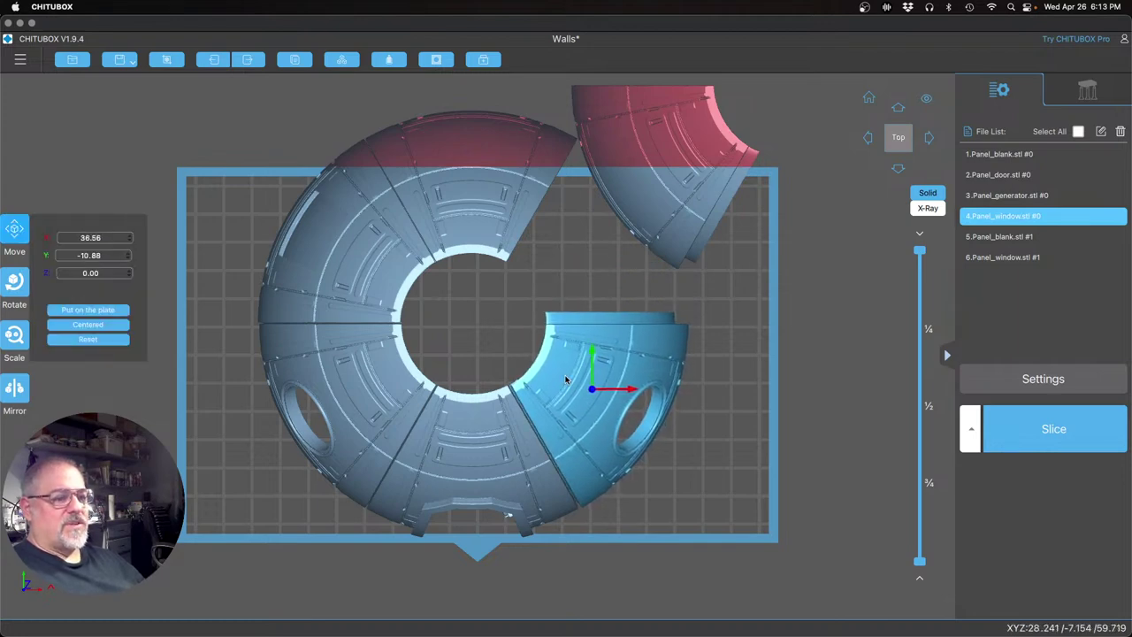
{"action": "left_click_drag", "start_coordinate": [567, 378], "coordinate": [567, 378]}
Rotate the original blank panel about Z and fit it into the last gap, between the window panel and the blank copy
{"action": "left_click_drag", "start_coordinate": [657, 191], "coordinate": [680, 246]}
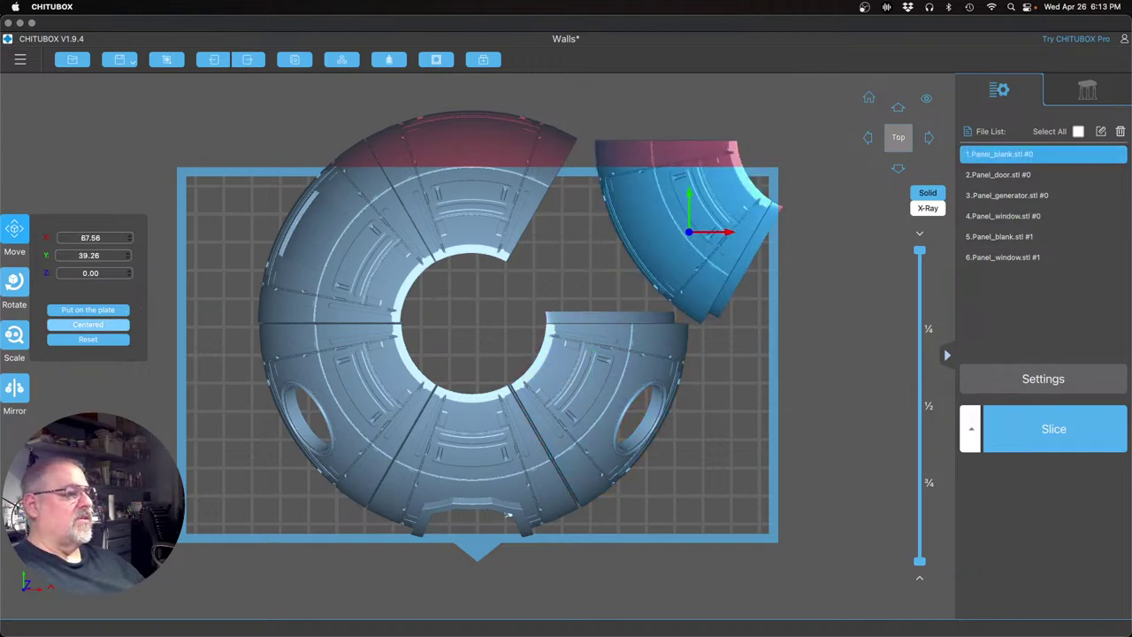
{"action": "left_click", "coordinate": [22, 298]}
{"action": "left_click_drag", "start_coordinate": [748, 270], "coordinate": [652, 339]}
{"action": "left_click", "coordinate": [765, 421]}
{"action": "left_click_drag", "start_coordinate": [757, 304], "coordinate": [659, 302]}
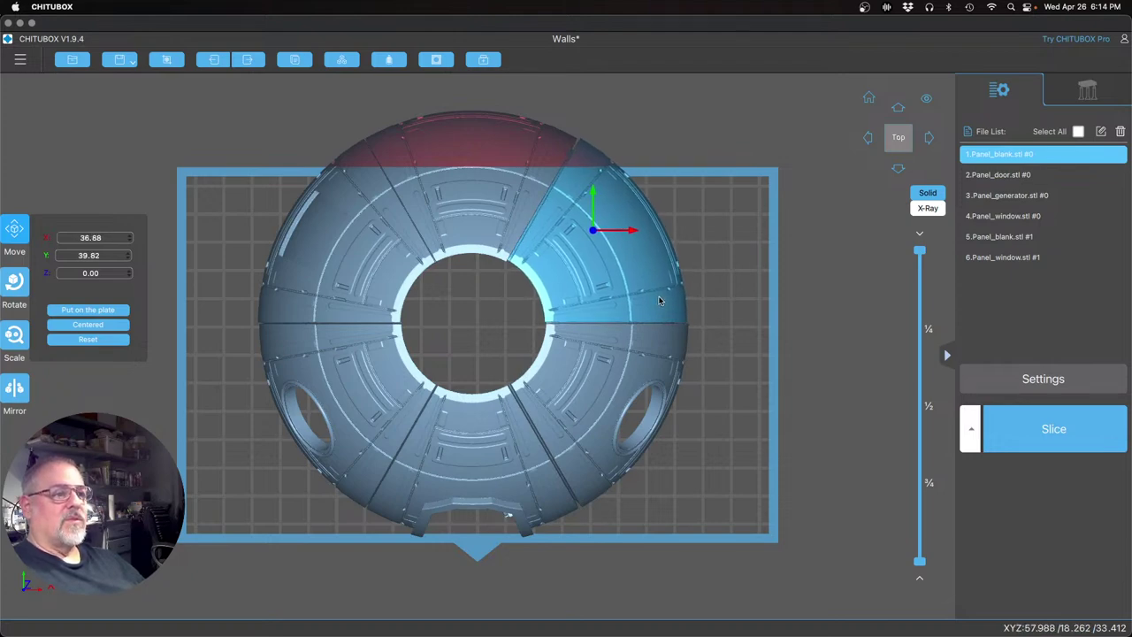
Nudge the blank panel copy opposite the door along X to center it between its neighbors, then deselect the Move tool
{"action": "left_click", "coordinate": [480, 205]}
{"action": "left_click_drag", "start_coordinate": [480, 205], "coordinate": [482, 206]}
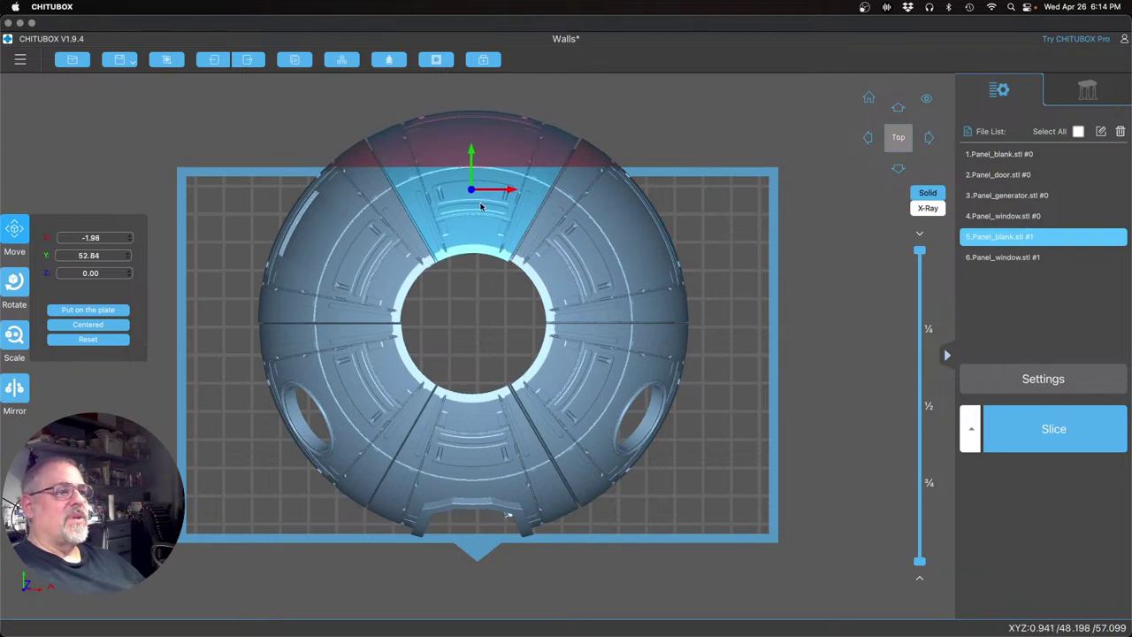
{"action": "left_click", "coordinate": [720, 500]}
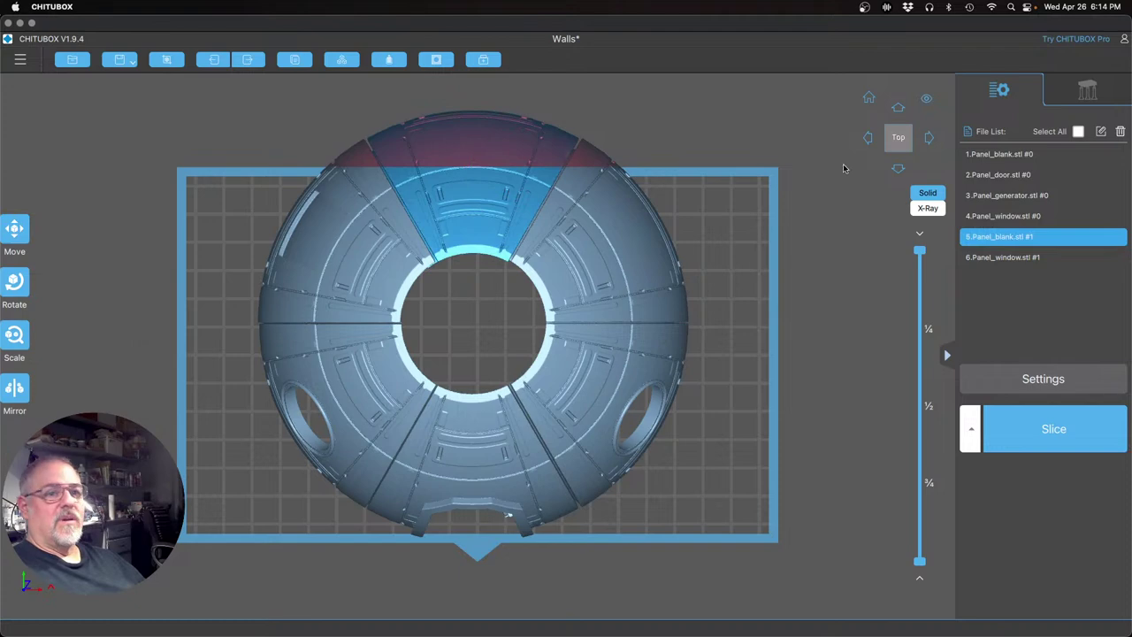
Switch the view projection and examine the assembled dome's exterior from all sides, including the seams, generator panel, windows, door and roof opening
{"action": "left_click", "coordinate": [931, 101]}
{"action": "scroll", "coordinate": [851, 416], "scroll_direction": "down", "scroll_amount": 5}
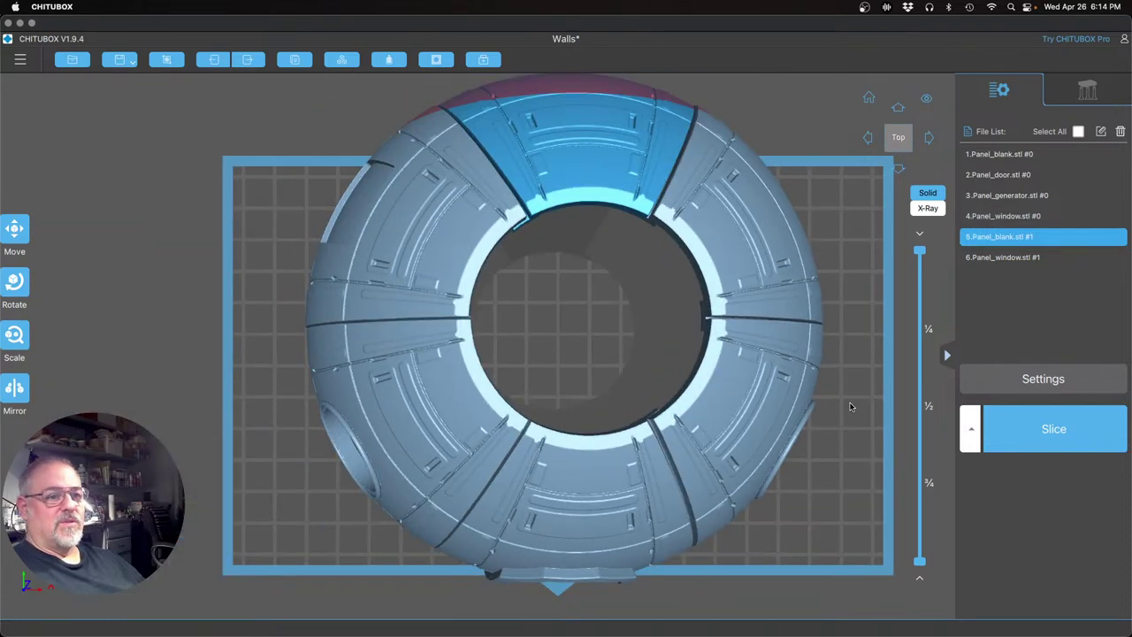
{"action": "right_click_drag", "start_coordinate": [837, 461], "coordinate": [849, 447]}
{"action": "left_click_drag", "start_coordinate": [848, 447], "coordinate": [420, 505]}
{"action": "left_click_drag", "start_coordinate": [702, 550], "coordinate": [457, 350]}
{"action": "left_click_drag", "start_coordinate": [526, 588], "coordinate": [516, 415]}
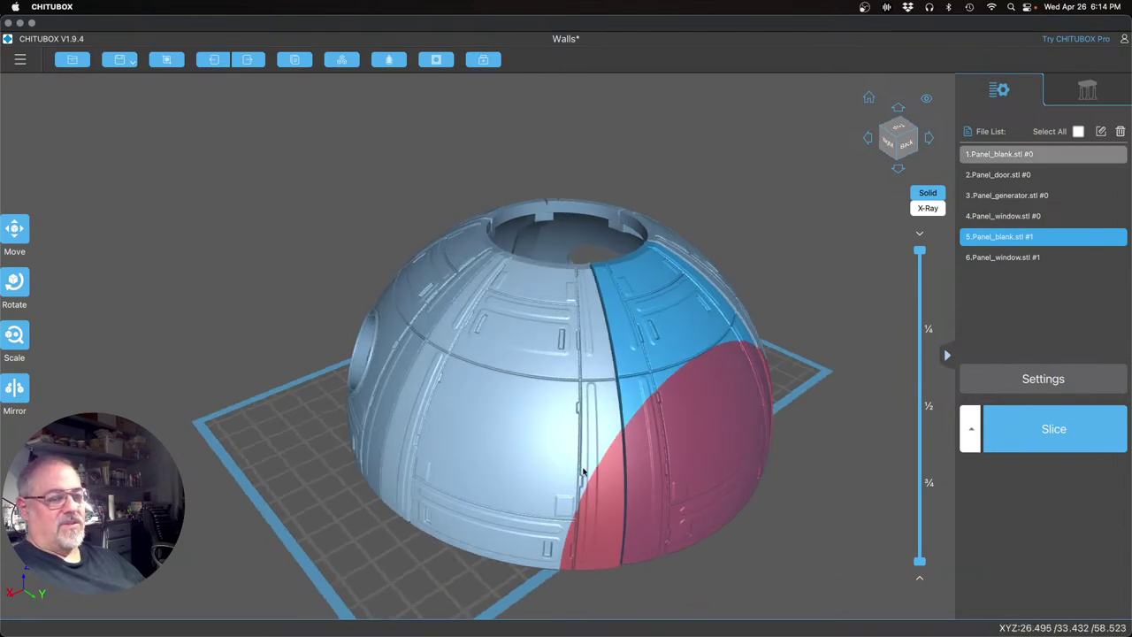
{"action": "left_click_drag", "start_coordinate": [812, 573], "coordinate": [748, 519]}
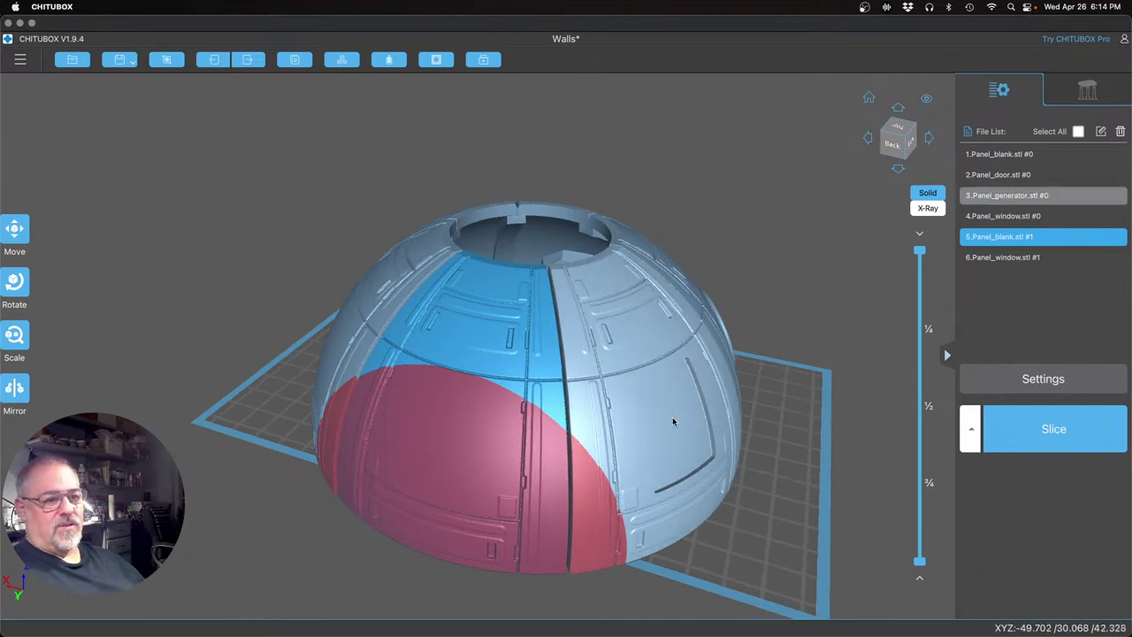
{"action": "left_click_drag", "start_coordinate": [842, 549], "coordinate": [704, 553]}
{"action": "mouse_move", "coordinate": [704, 553]}
{"action": "right_mouse_down"}
{"action": "mouse_move", "coordinate": [655, 561]}
{"action": "mouse_move", "coordinate": [700, 538]}
{"action": "mouse_move", "coordinate": [702, 552]}
{"action": "right_mouse_up"}
{"action": "left_click_drag", "start_coordinate": [702, 552], "coordinate": [702, 570]}
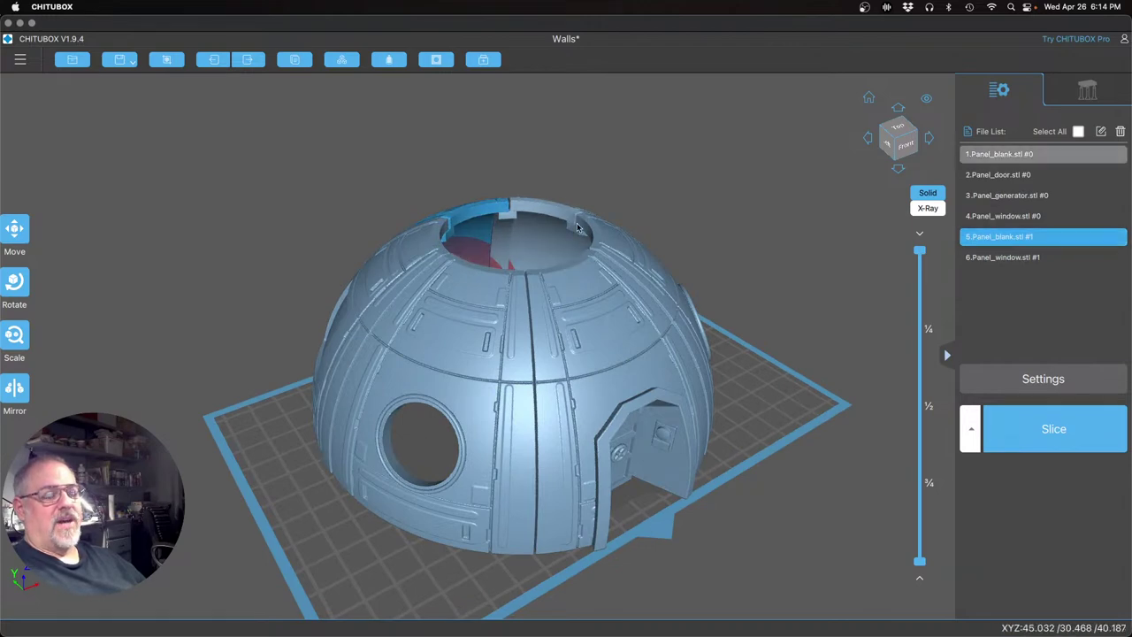
{"action": "left_click_drag", "start_coordinate": [716, 327], "coordinate": [718, 381]}
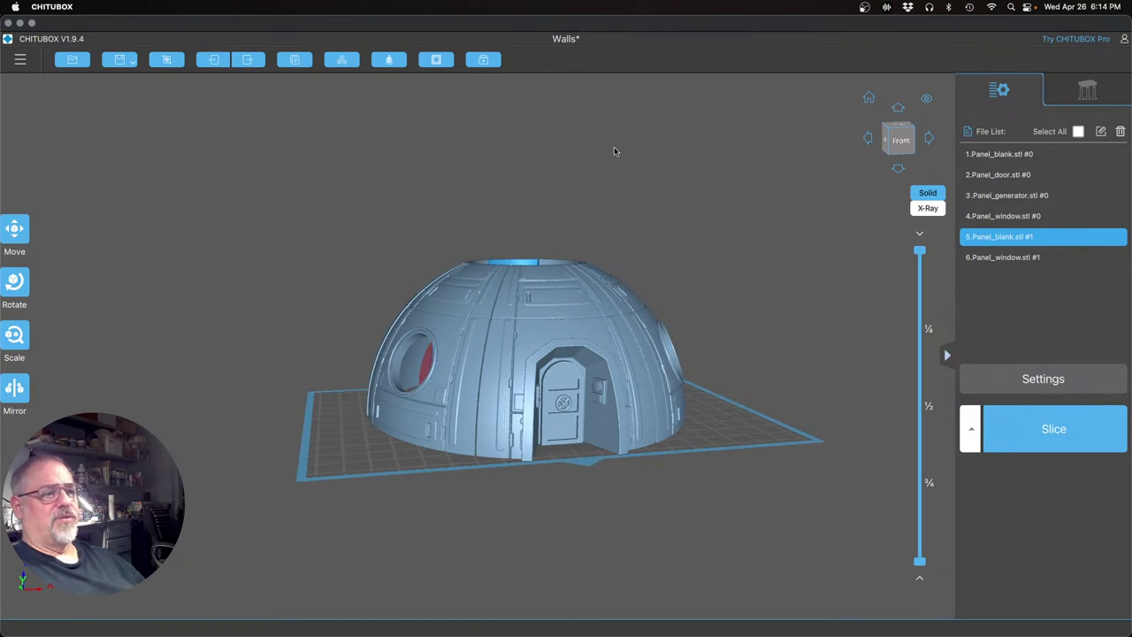
{"action": "left_click_drag", "start_coordinate": [605, 223], "coordinate": [617, 283]}
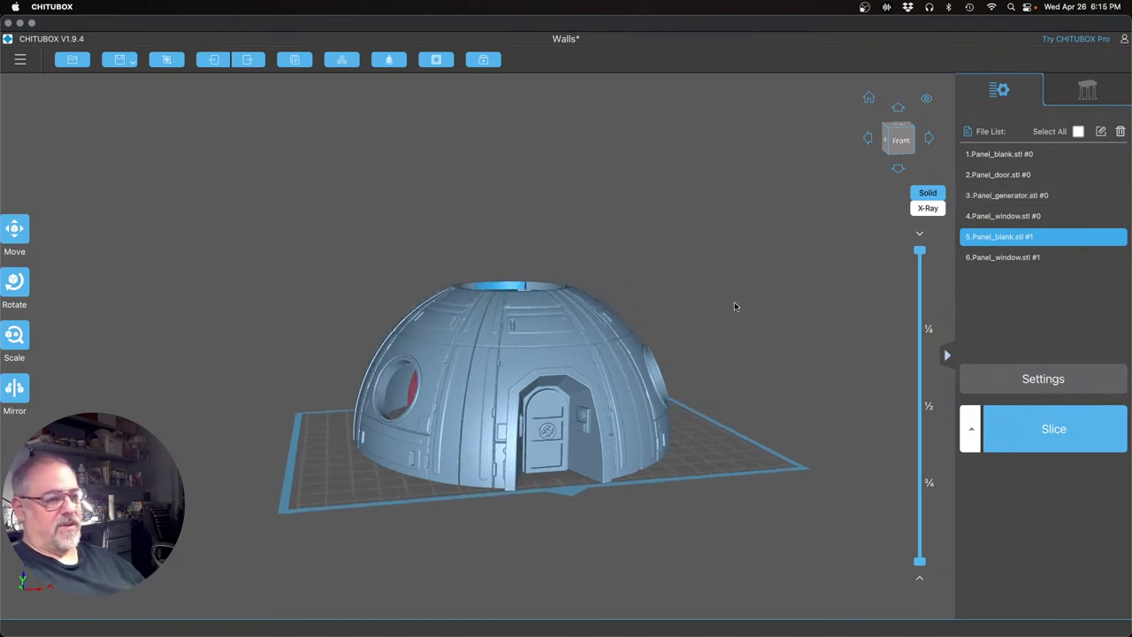
{"action": "left_click_drag", "start_coordinate": [737, 336], "coordinate": [695, 366]}
{"action": "right_click_drag", "start_coordinate": [680, 360], "coordinate": [700, 369]}
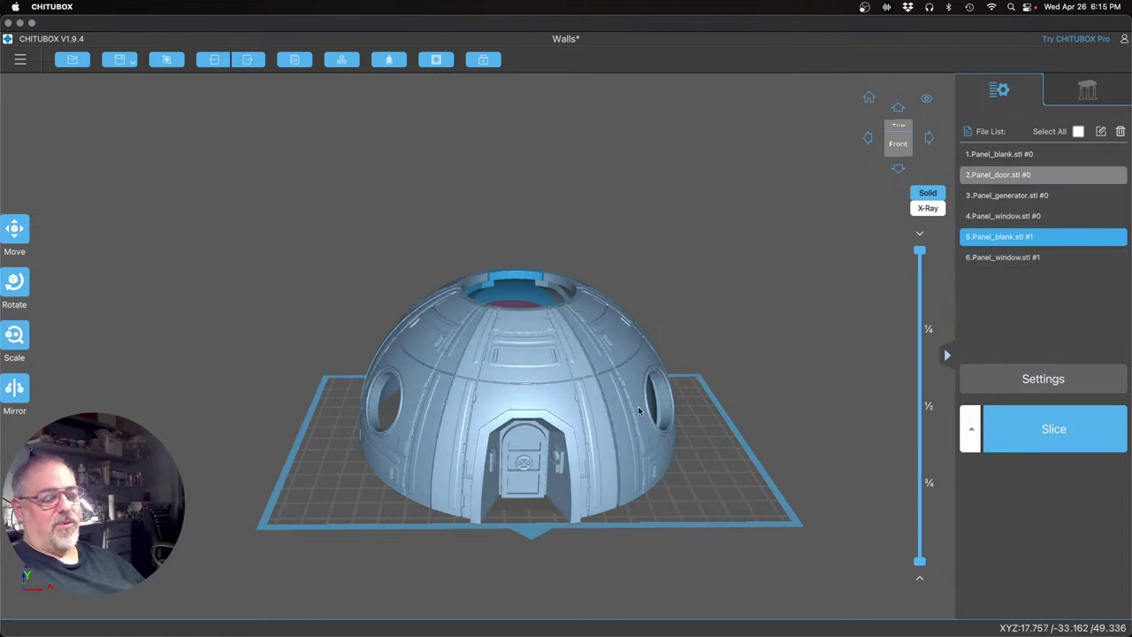
{"action": "left_click_drag", "start_coordinate": [780, 430], "coordinate": [794, 457]}
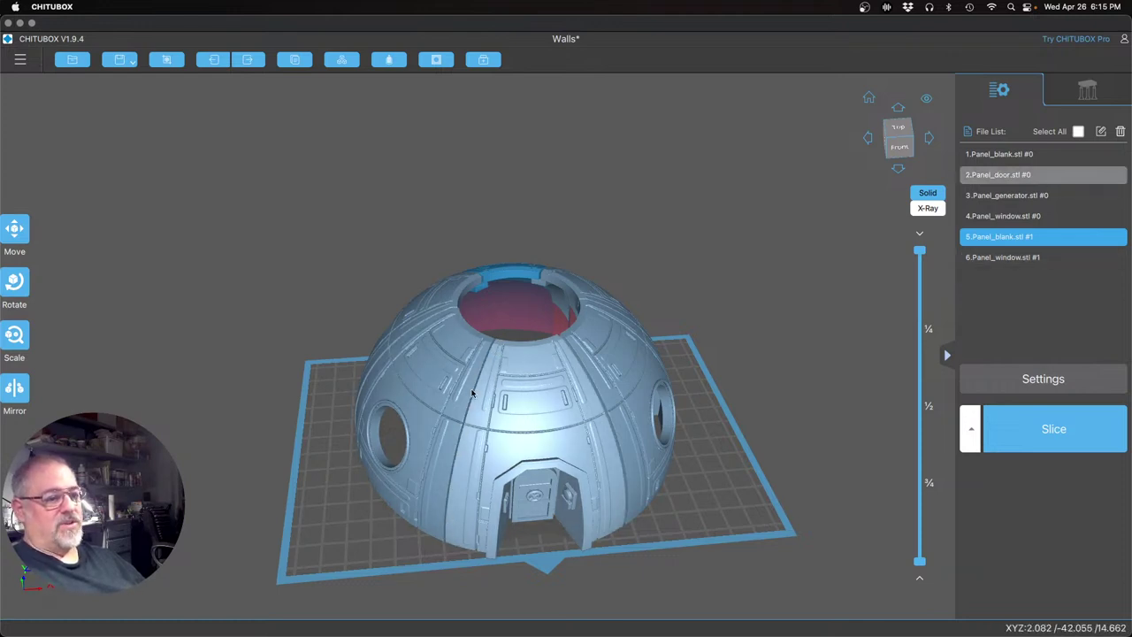
Examine the dome's underside and interior, checking the interlocking joints between the wall panels
{"action": "left_click_drag", "start_coordinate": [778, 462], "coordinate": [726, 296]}
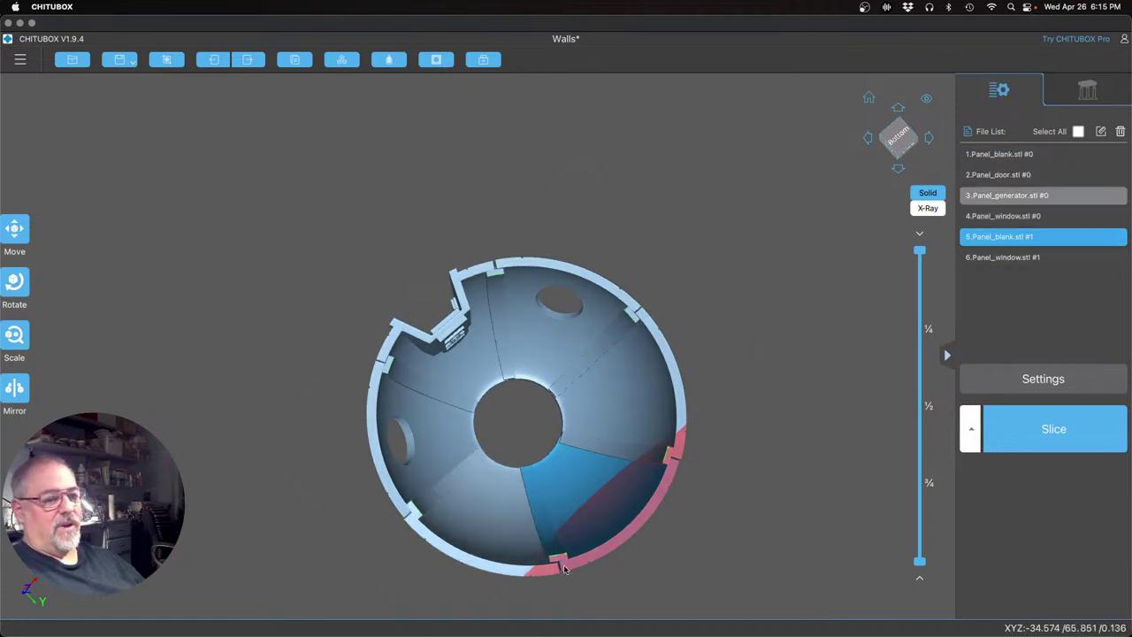
{"action": "right_click_drag", "start_coordinate": [751, 302], "coordinate": [780, 430]}
{"action": "left_click_drag", "start_coordinate": [780, 433], "coordinate": [711, 437]}
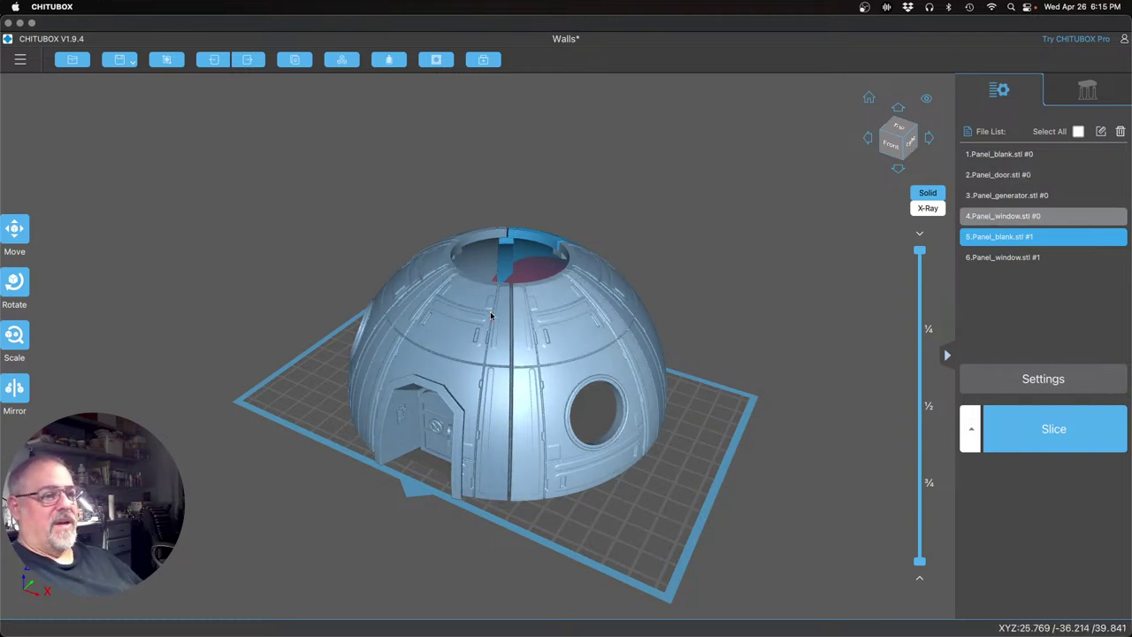
{"action": "left_click_drag", "start_coordinate": [776, 382], "coordinate": [745, 280]}
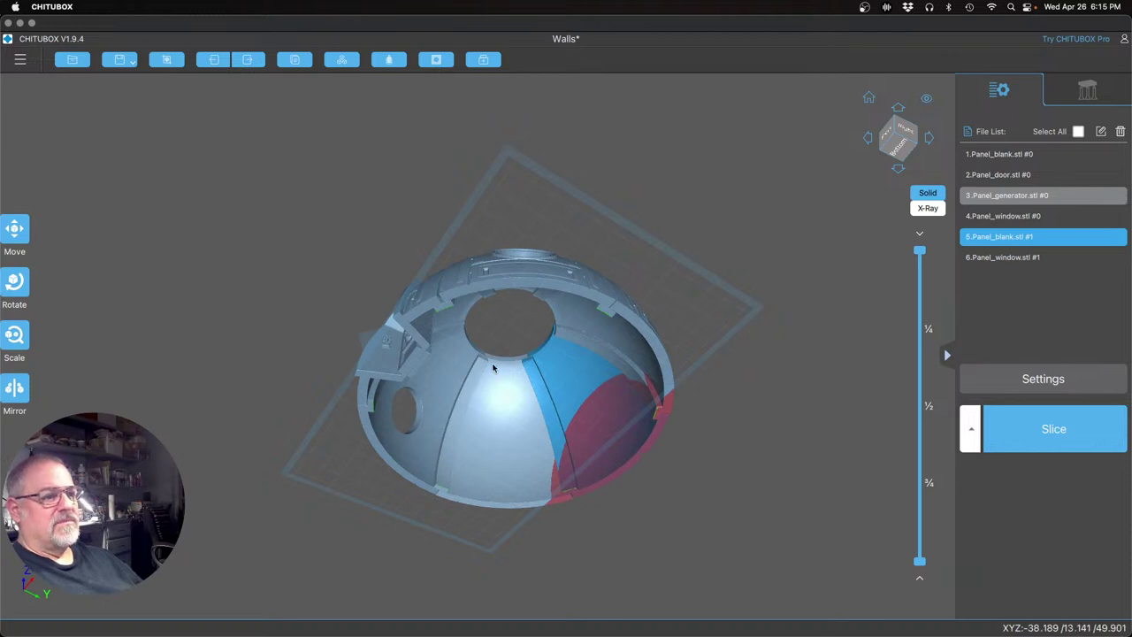
{"action": "right_click_drag", "start_coordinate": [743, 446], "coordinate": [715, 507]}
{"action": "key", "text": "0"}
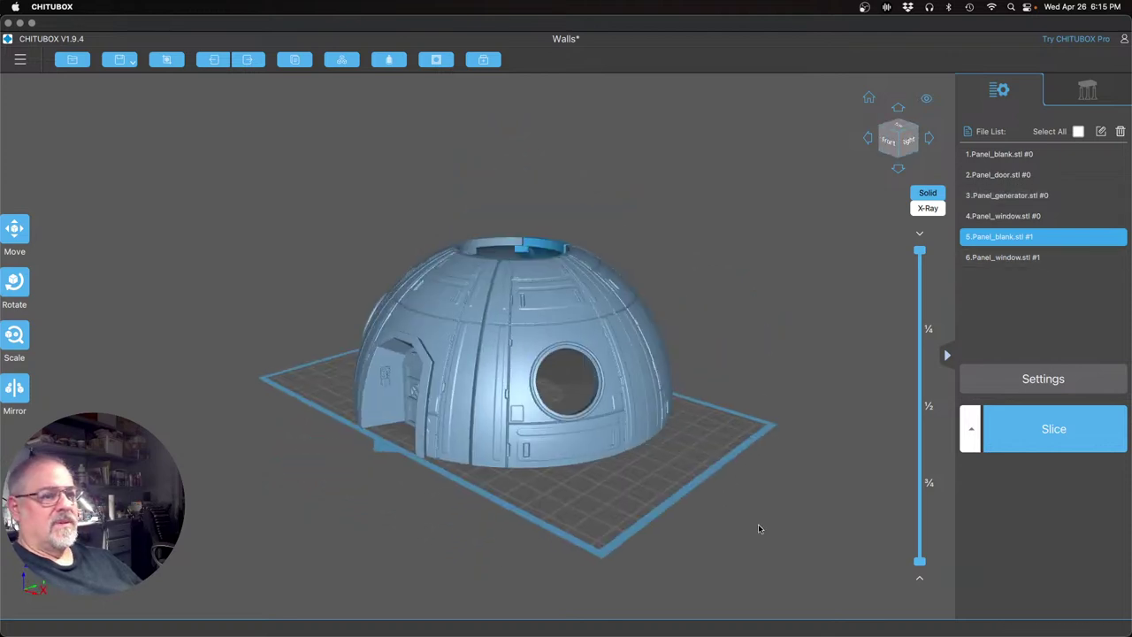
{"action": "mouse_move", "coordinate": [887, 629]}
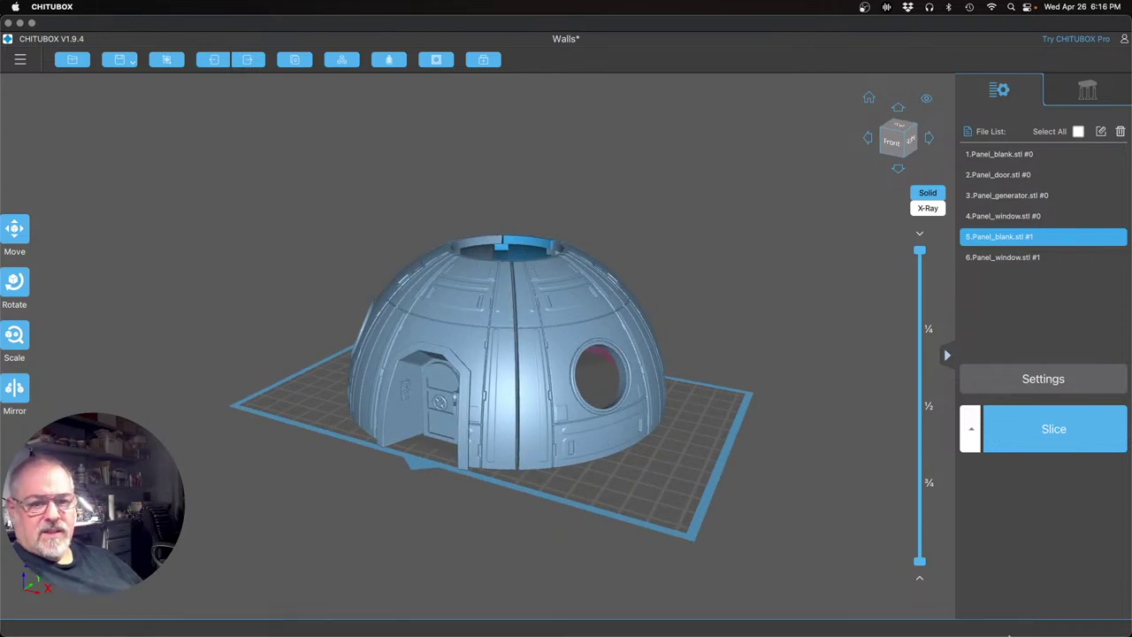
{"action": "mouse_move", "coordinate": [1005, 629]}
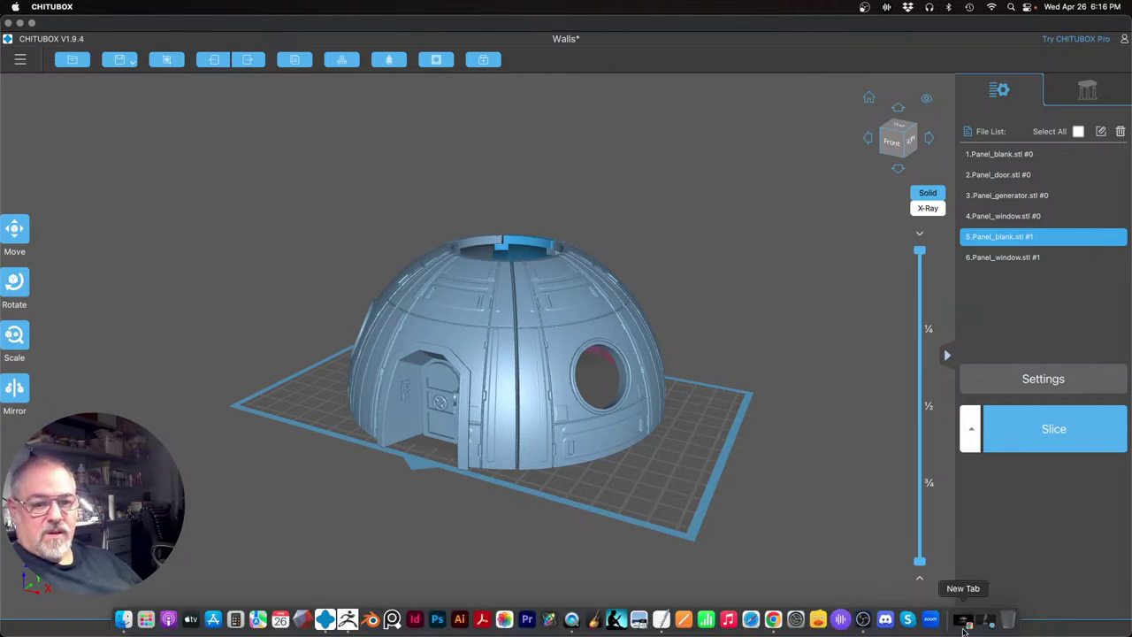
Restore the minimized New Tab browser window, move it out of the way, and return to the Walls project
{"action": "left_click", "coordinate": [964, 631]}
{"action": "left_click_drag", "start_coordinate": [458, 45], "coordinate": [0, 98]}
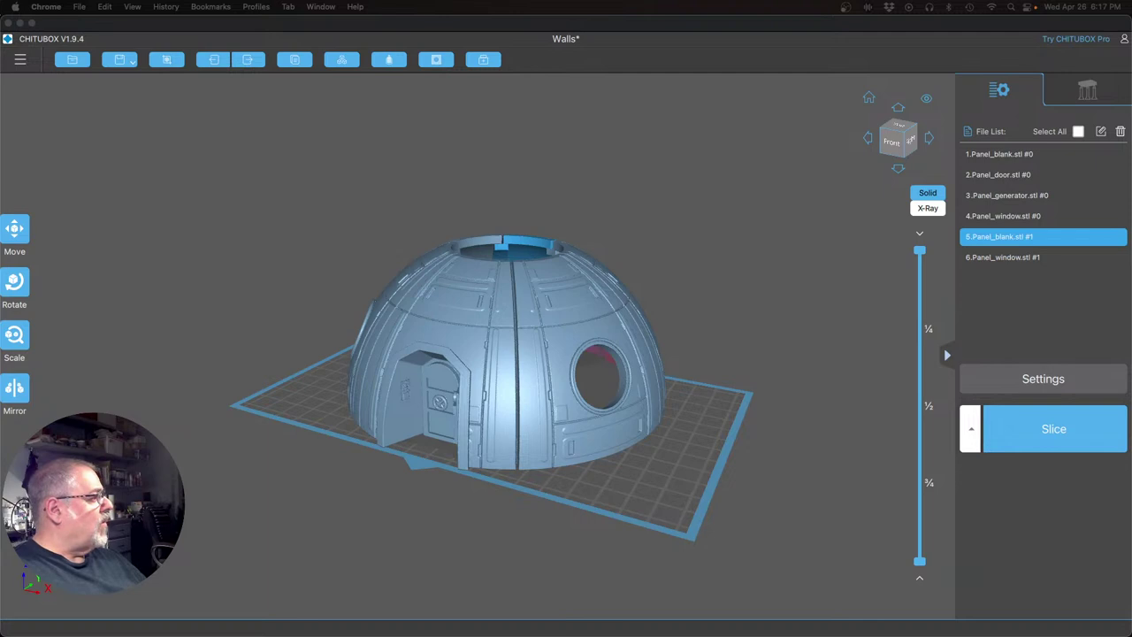
{"action": "left_click", "coordinate": [210, 462]}
Examine the assembled dome's front, including the door recess, round windows, panel seams and roof opening
{"action": "right_click_drag", "start_coordinate": [834, 517], "coordinate": [821, 513]}
{"action": "left_click_drag", "start_coordinate": [820, 512], "coordinate": [754, 521]}
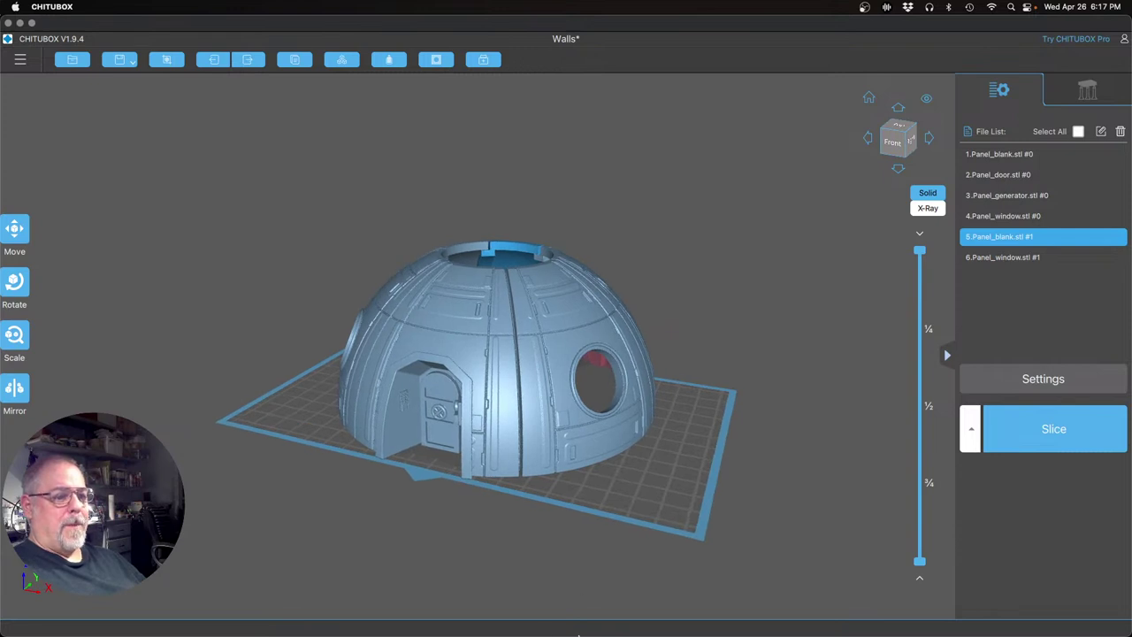
{"action": "mouse_move", "coordinate": [572, 624]}
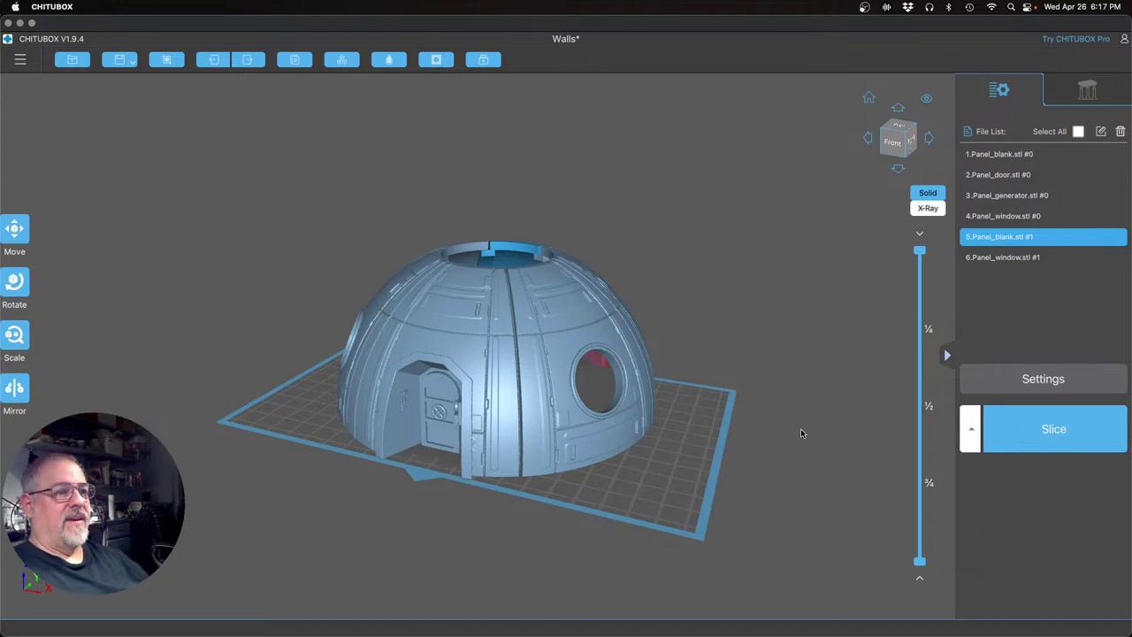
{"action": "scroll", "coordinate": [807, 433], "scroll_direction": "up", "scroll_amount": 2}
{"action": "scroll", "coordinate": [807, 433], "scroll_direction": "down", "scroll_amount": 3}
{"action": "scroll", "coordinate": [807, 433], "scroll_direction": "up", "scroll_amount": 1}
{"action": "left_click_drag", "start_coordinate": [807, 439], "coordinate": [778, 461]}
{"action": "right_click_drag", "start_coordinate": [779, 460], "coordinate": [819, 505]}
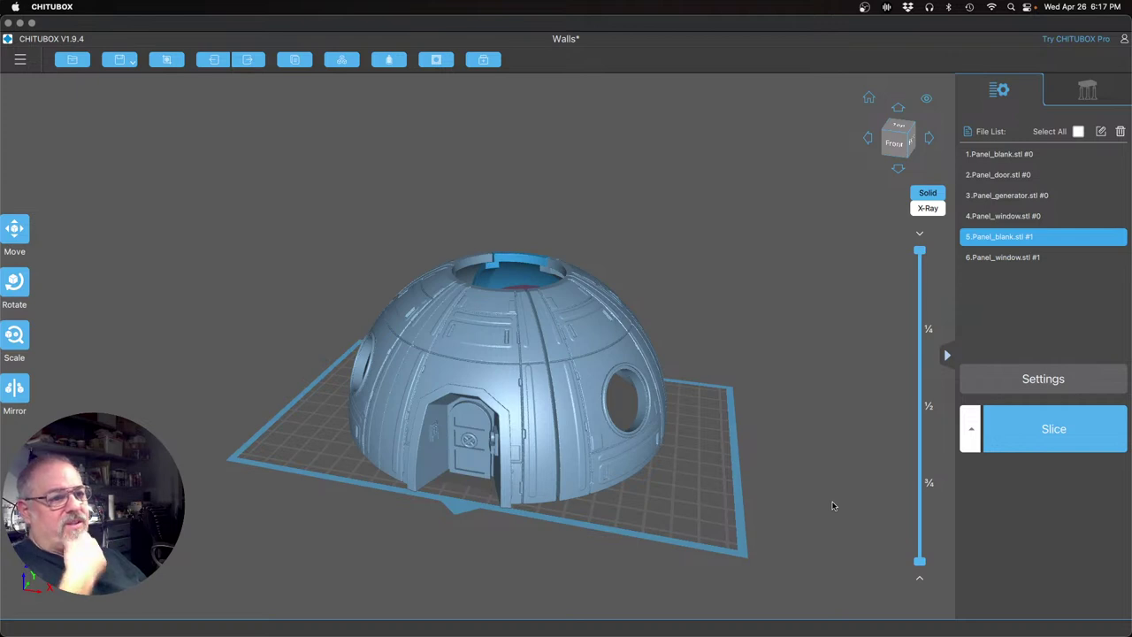
Select all six wall panels, delete them from the build plate, and bring the Finder window forward
{"action": "left_click", "coordinate": [1078, 131]}
{"action": "left_click", "coordinate": [1120, 131]}
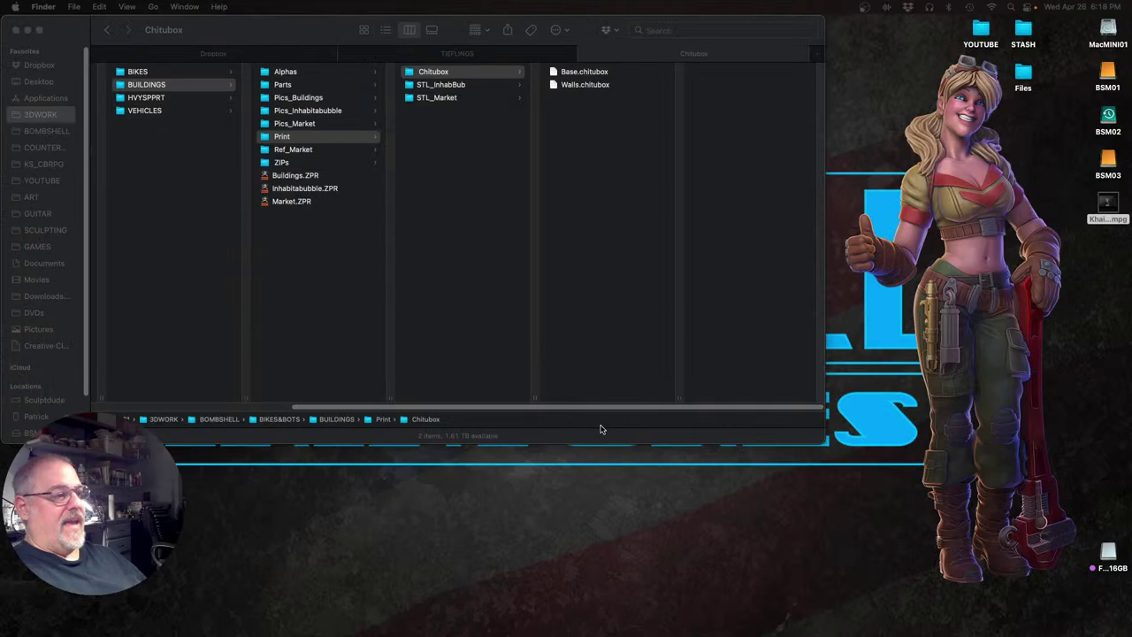
{"action": "left_click", "coordinate": [603, 429]}
{"action": "mouse_move", "coordinate": [726, 635]}
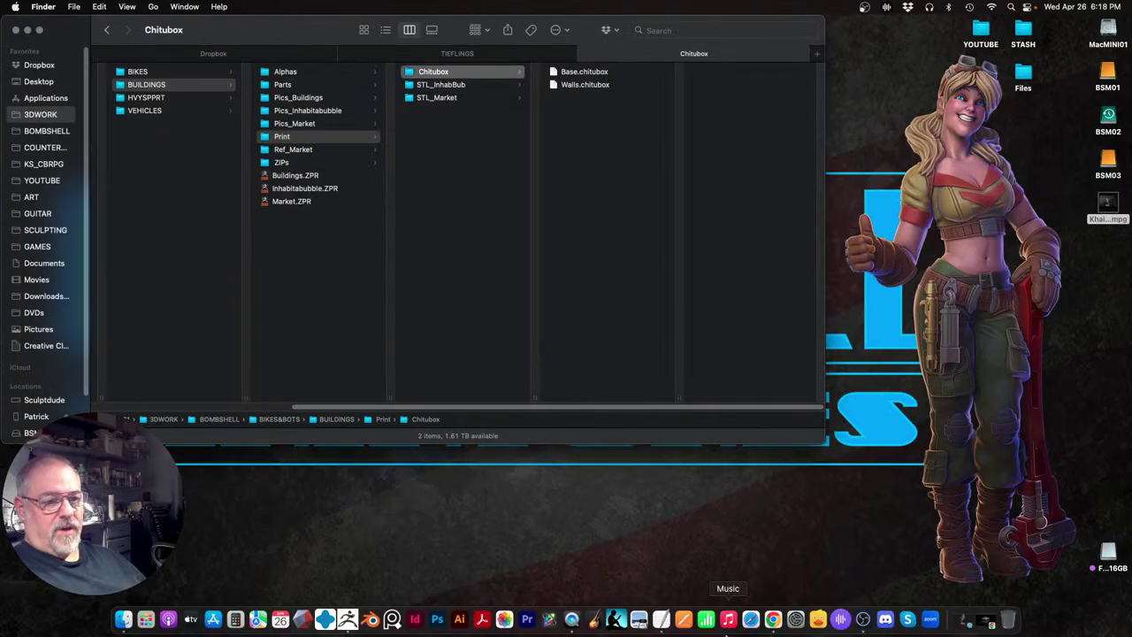
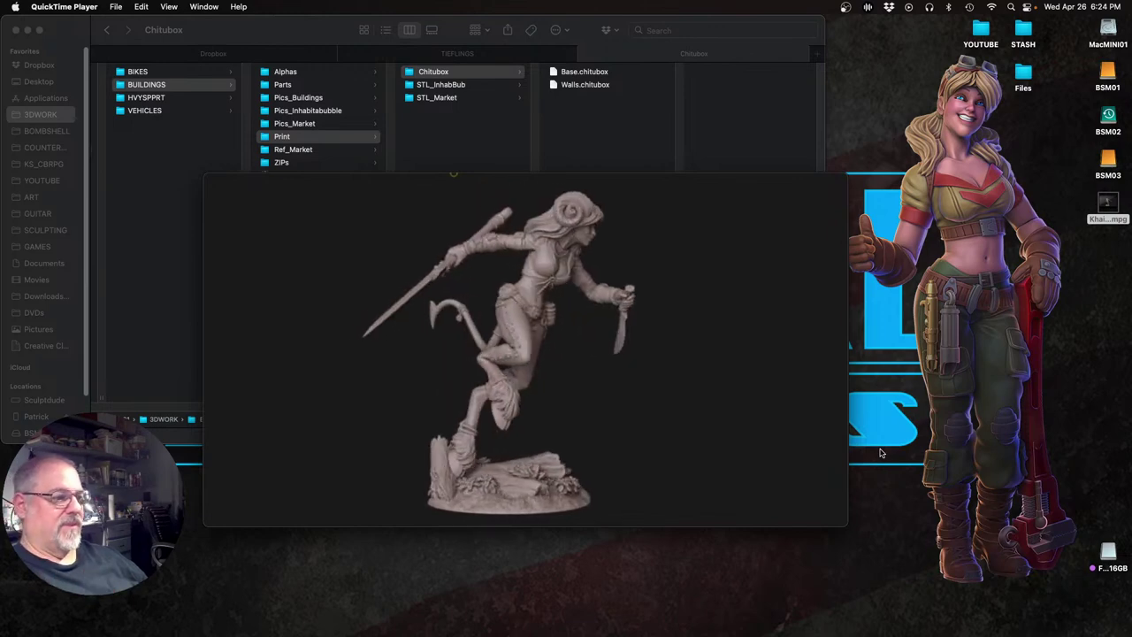
Pause the KhaiTurntable.mpg turntable video and minimize its window
{"action": "mouse_move", "coordinate": [715, 308]}
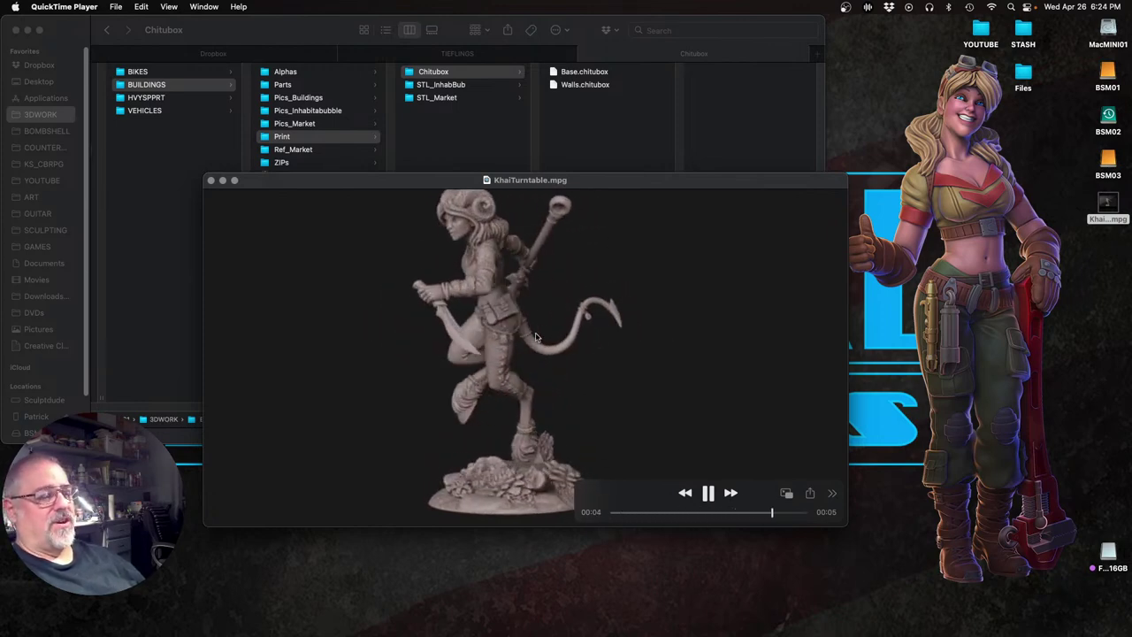
{"action": "key", "text": "space"}
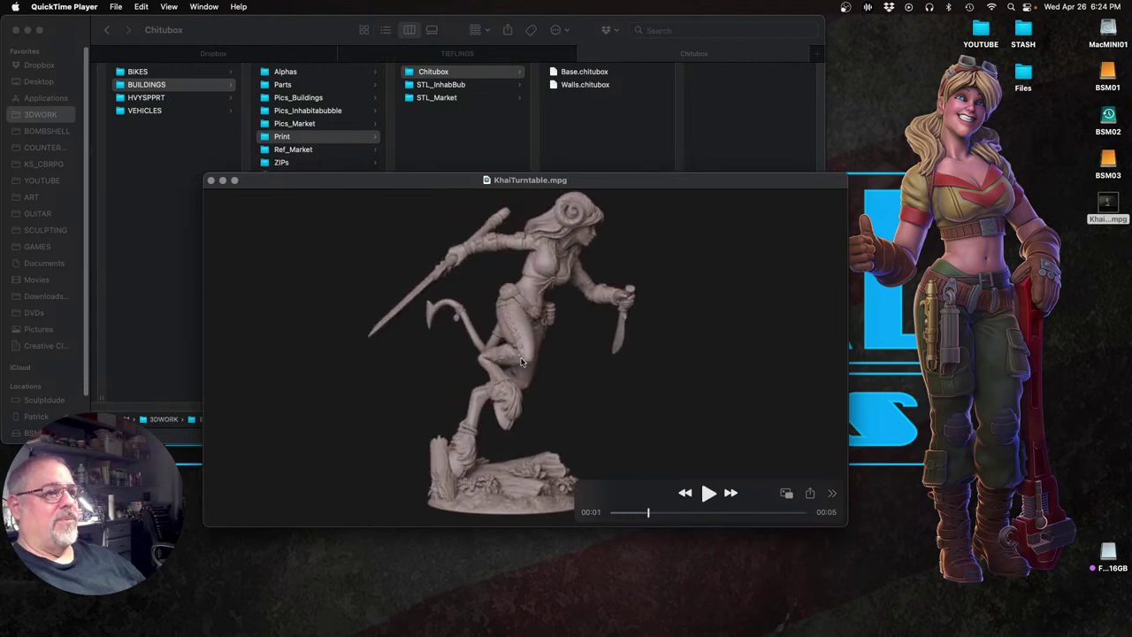
{"action": "left_click", "coordinate": [226, 182]}
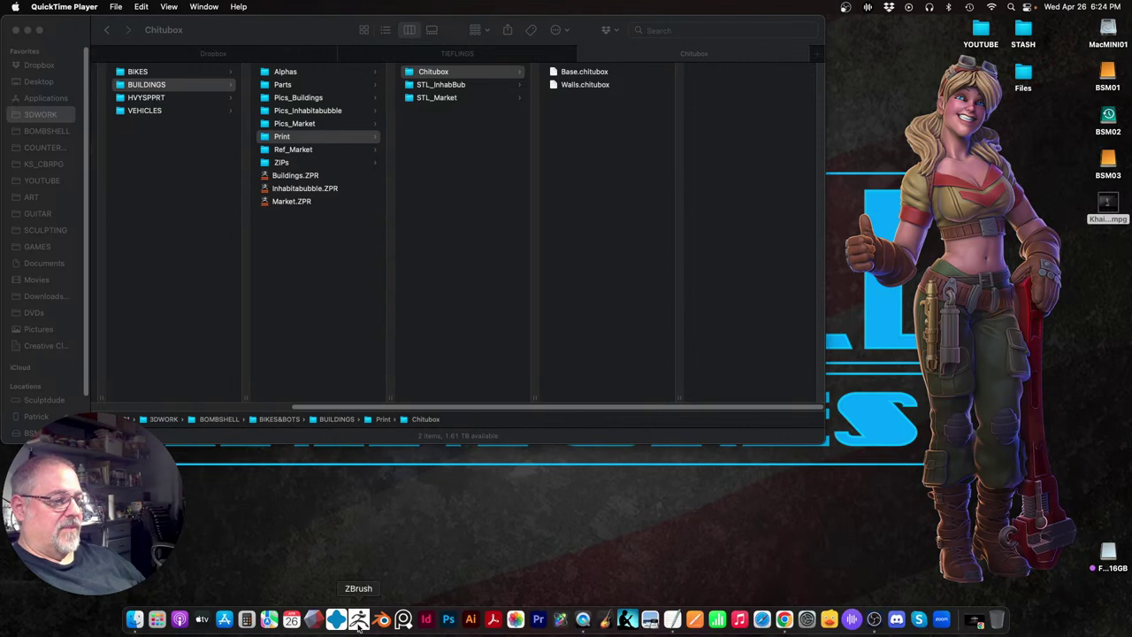
Switch to ZBrush, turn off perspective, and show the full tiefling figure and its base straight from the front
{"action": "left_click", "coordinate": [358, 619]}
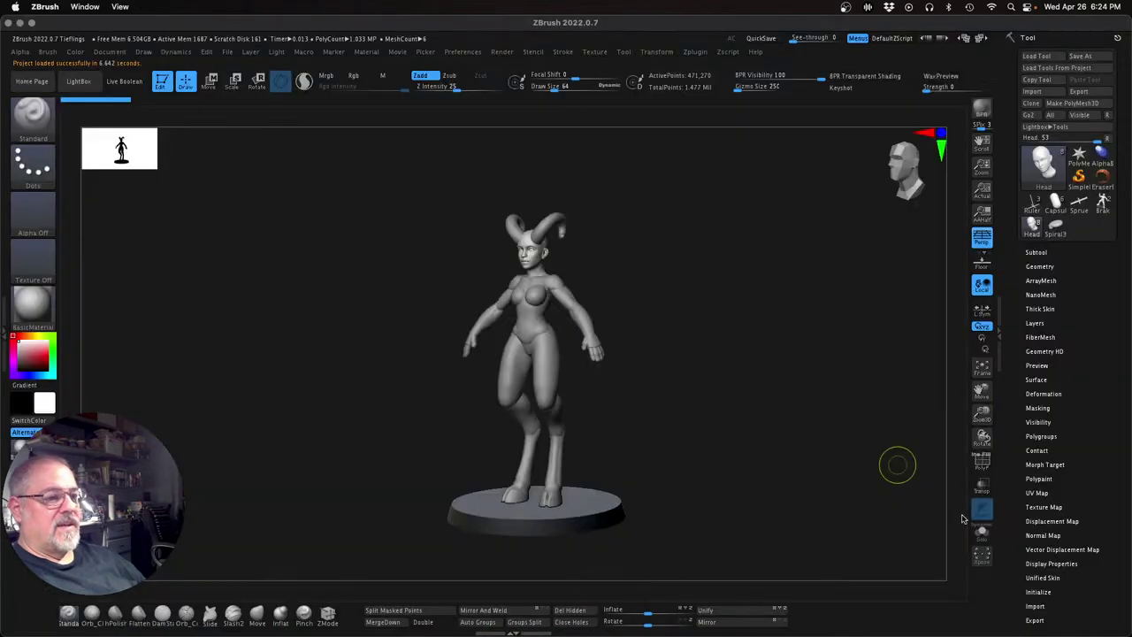
{"action": "mouse_move", "coordinate": [982, 414]}
{"action": "left_mouse_down"}
{"action": "mouse_move", "coordinate": [1008, 431]}
{"action": "mouse_move", "coordinate": [997, 424]}
{"action": "left_mouse_up"}
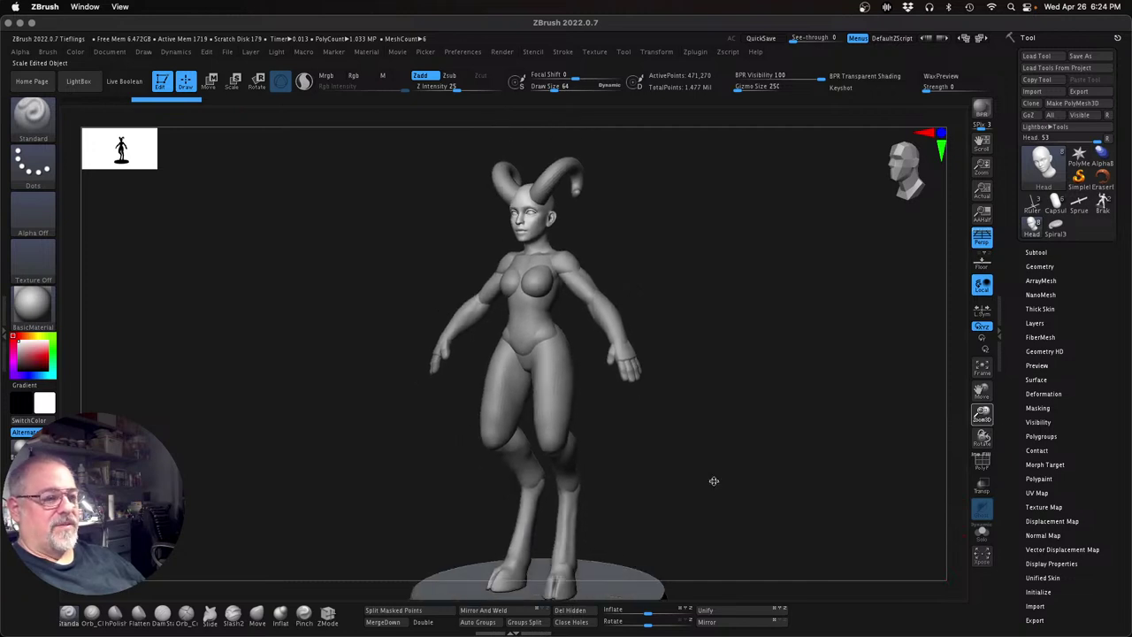
{"action": "left_click_drag", "start_coordinate": [748, 461], "coordinate": [741, 503]}
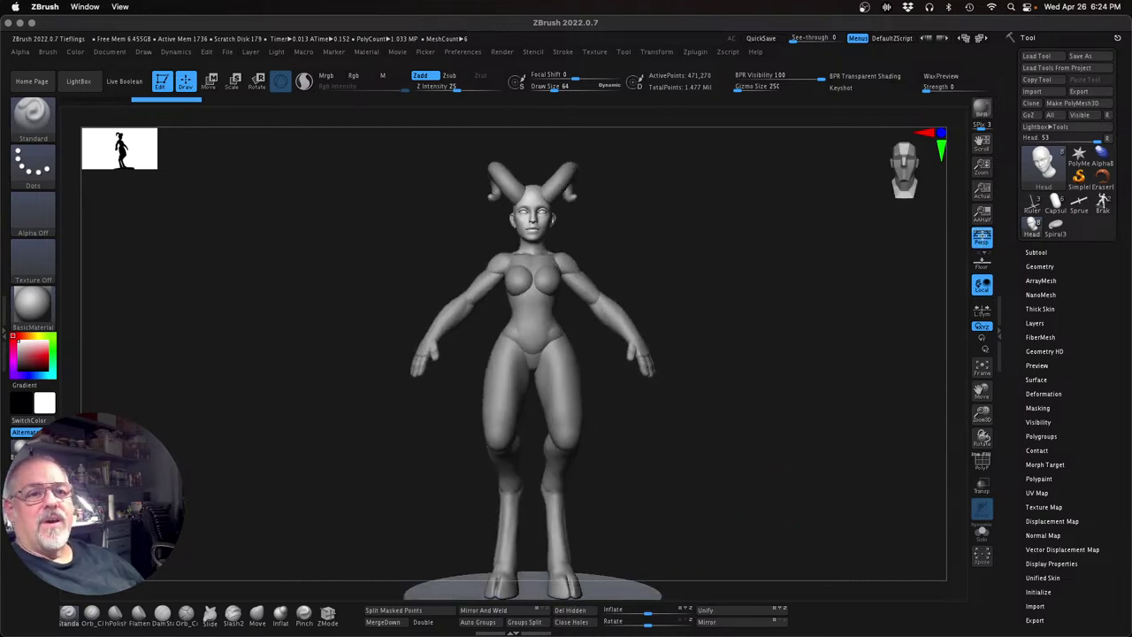
{"action": "left_click", "coordinate": [980, 239]}
{"action": "left_click_drag", "start_coordinate": [982, 412], "coordinate": [956, 419]}
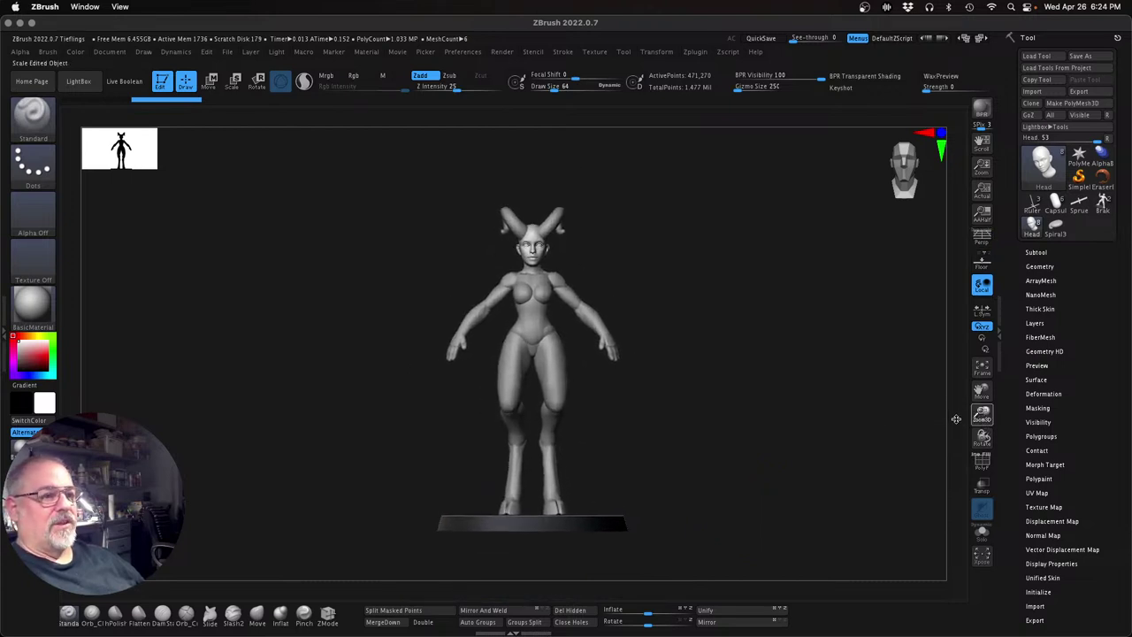
{"action": "mouse_move", "coordinate": [692, 404]}
{"action": "left_mouse_down"}
{"action": "mouse_move", "coordinate": [783, 399]}
{"action": "mouse_move", "coordinate": [677, 401]}
{"action": "left_mouse_up"}
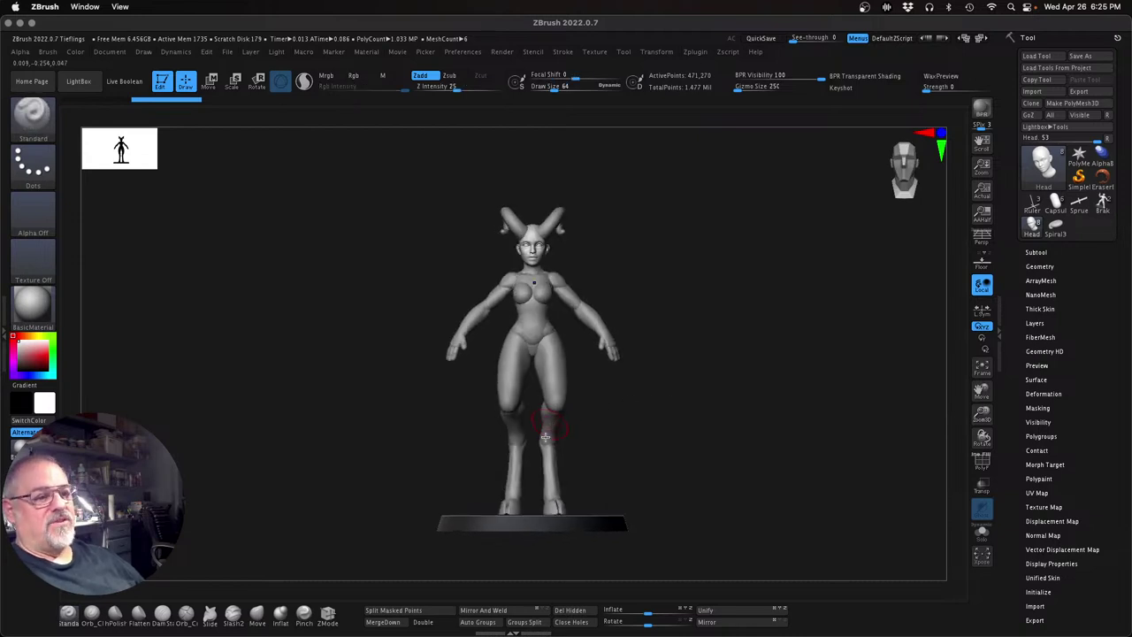
Compare the tiefling with the Brak figure by viewing the Brak tool, then temporarily showing the Brak subtool over her
{"action": "left_click", "coordinate": [1104, 208]}
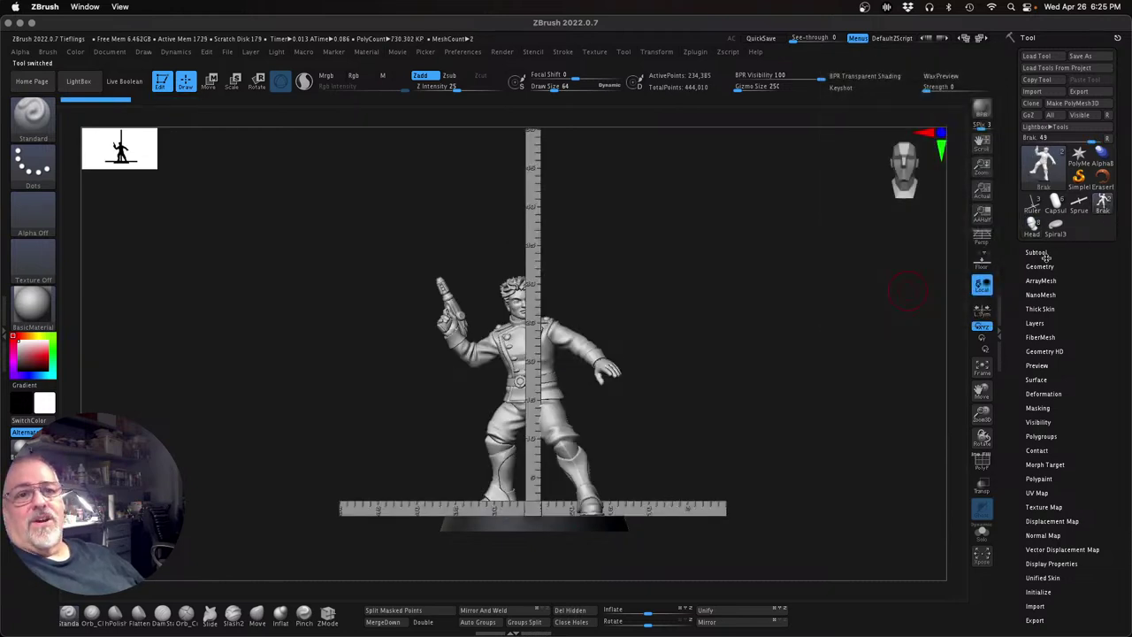
{"action": "left_click", "coordinate": [1030, 232]}
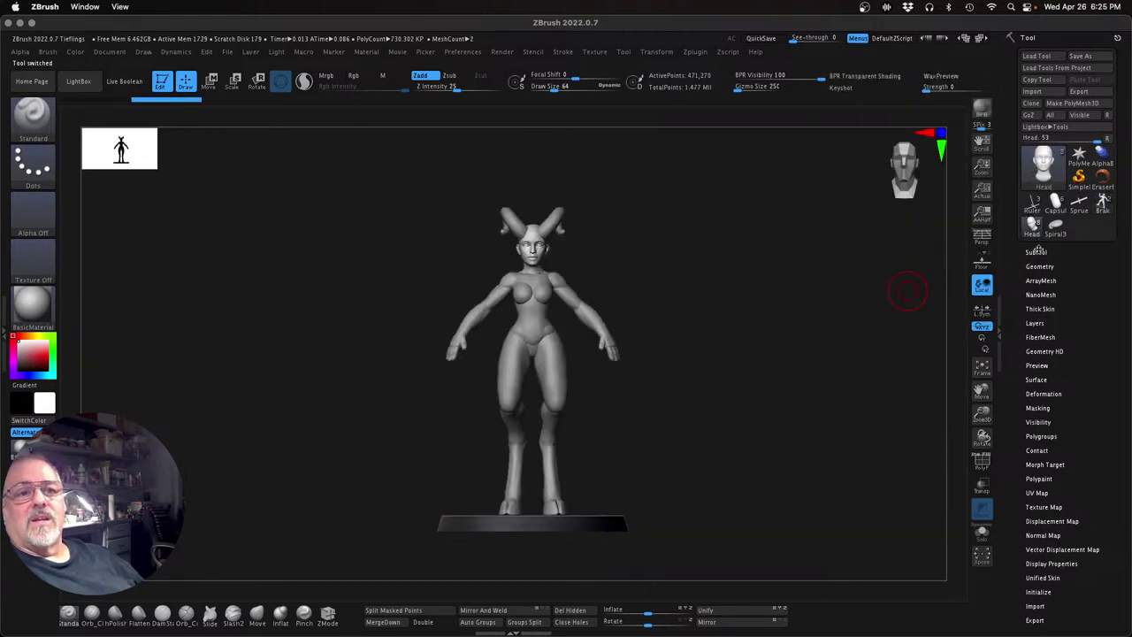
{"action": "left_click", "coordinate": [1035, 252]}
{"action": "left_click", "coordinate": [1106, 320]}
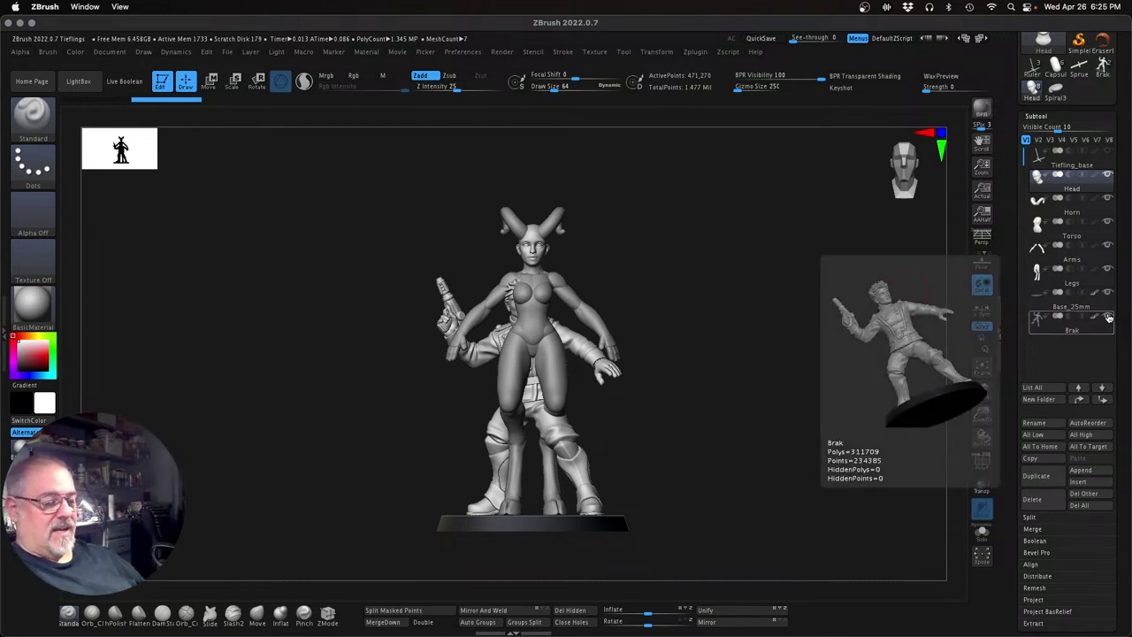
{"action": "left_click", "coordinate": [1108, 317]}
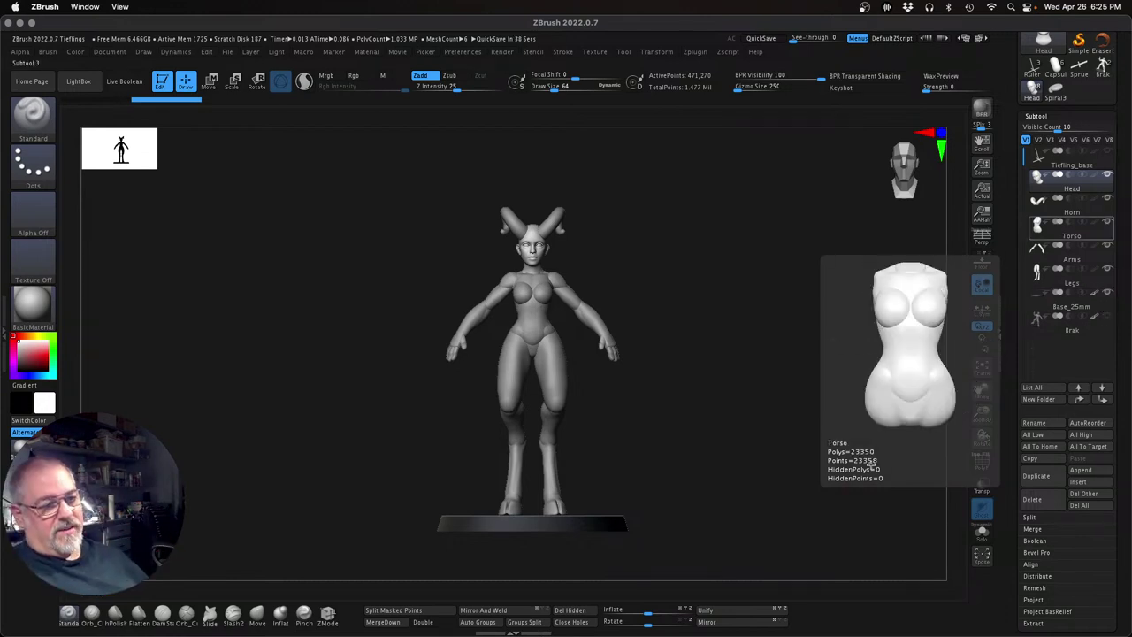
Examine the tiefling base body from the front and at an angle, checking its pose and proportions
{"action": "left_click_drag", "start_coordinate": [737, 461], "coordinate": [738, 486]}
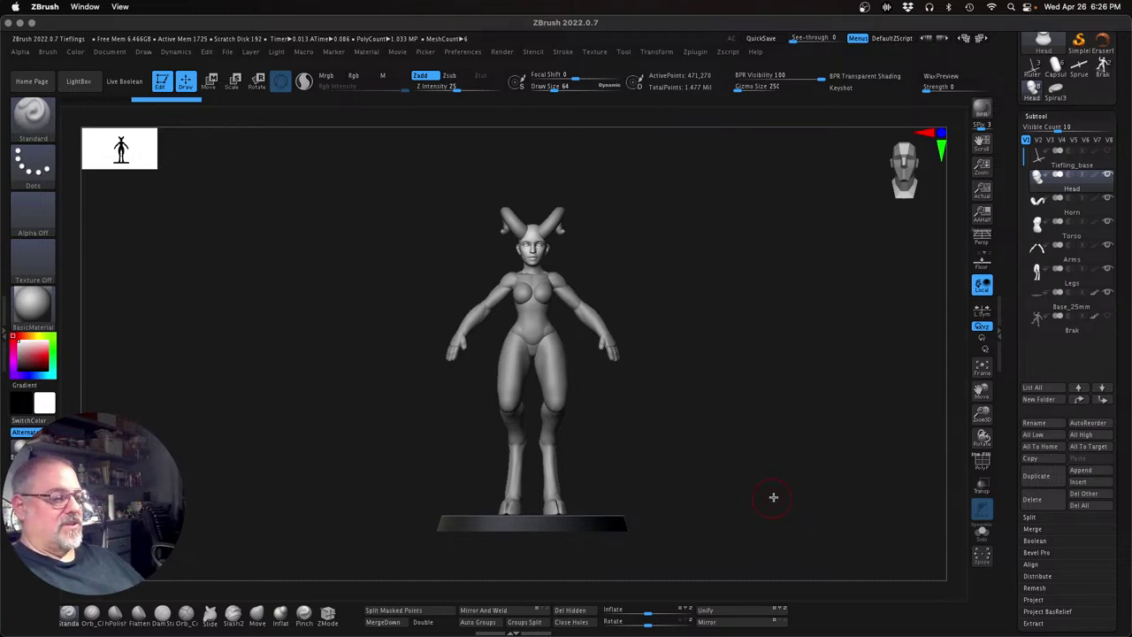
{"action": "left_click_drag", "start_coordinate": [728, 498], "coordinate": [770, 498]}
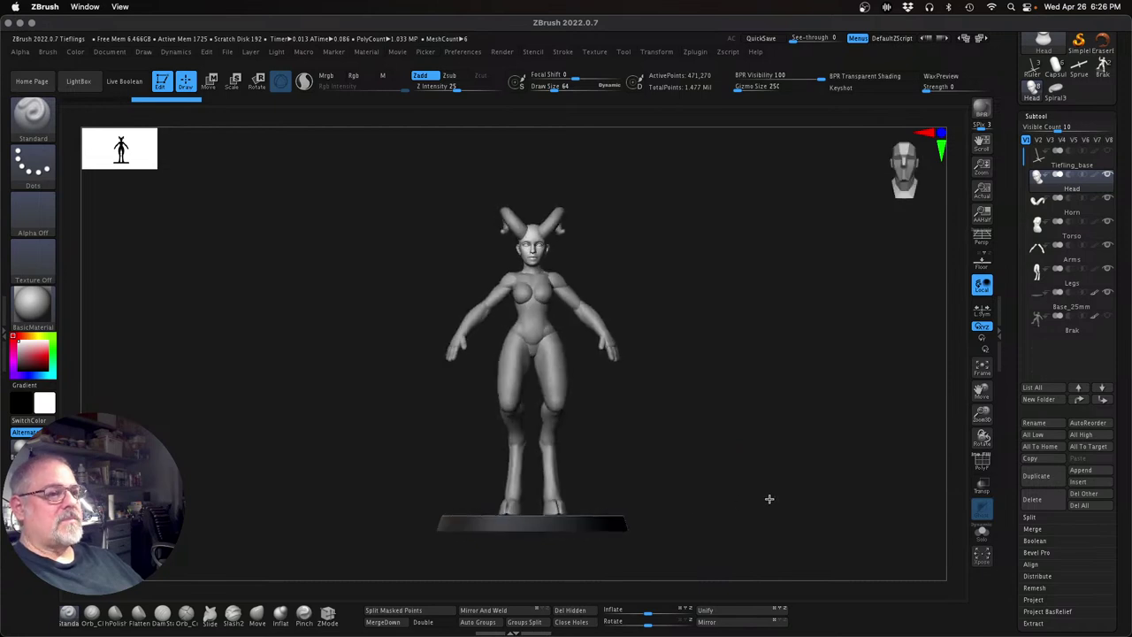
{"action": "left_click_drag", "start_coordinate": [700, 480], "coordinate": [726, 486]}
{"action": "left_click", "coordinate": [725, 486]}
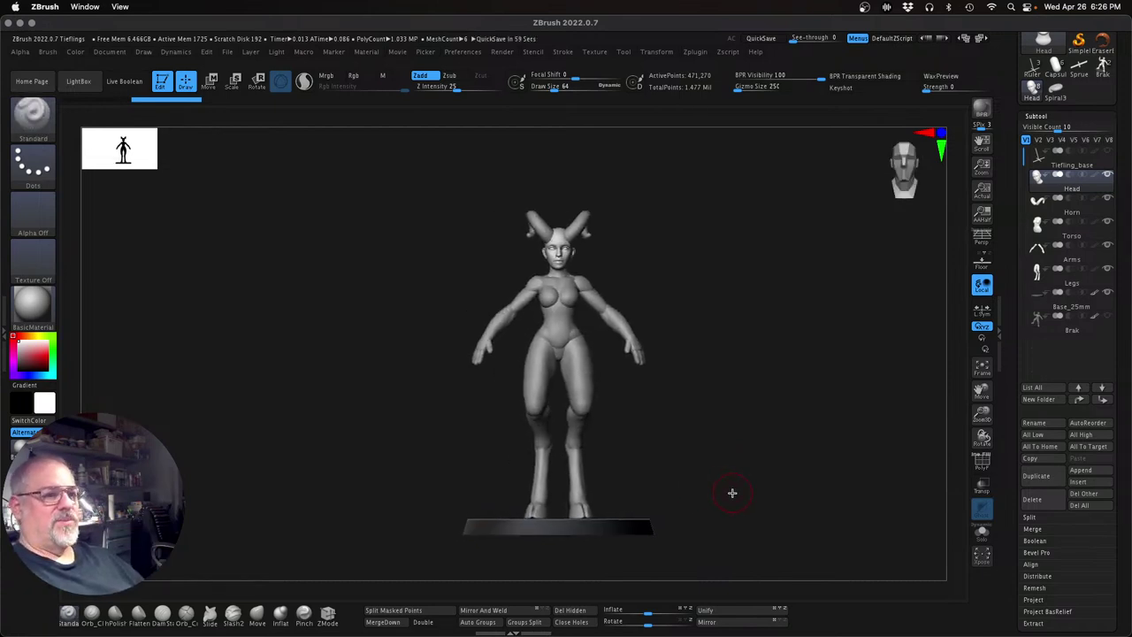
{"action": "left_click_drag", "start_coordinate": [752, 487], "coordinate": [777, 500]}
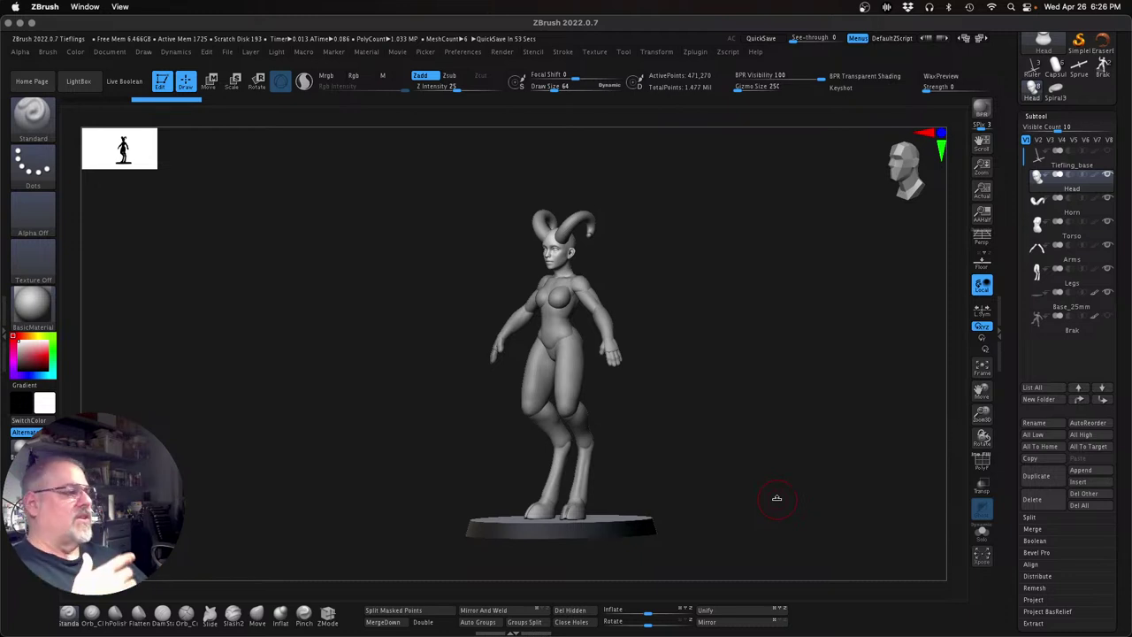
{"action": "left_click_drag", "start_coordinate": [776, 505], "coordinate": [805, 500]}
{"action": "left_click", "coordinate": [804, 501]}
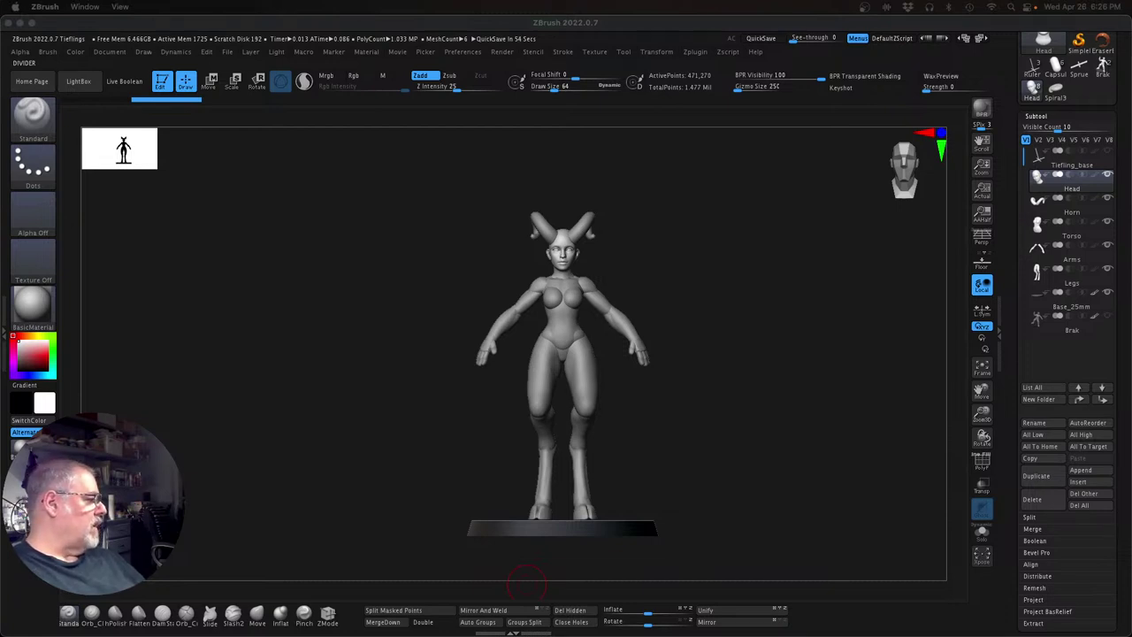
{"action": "key", "text": "super+Tab"}
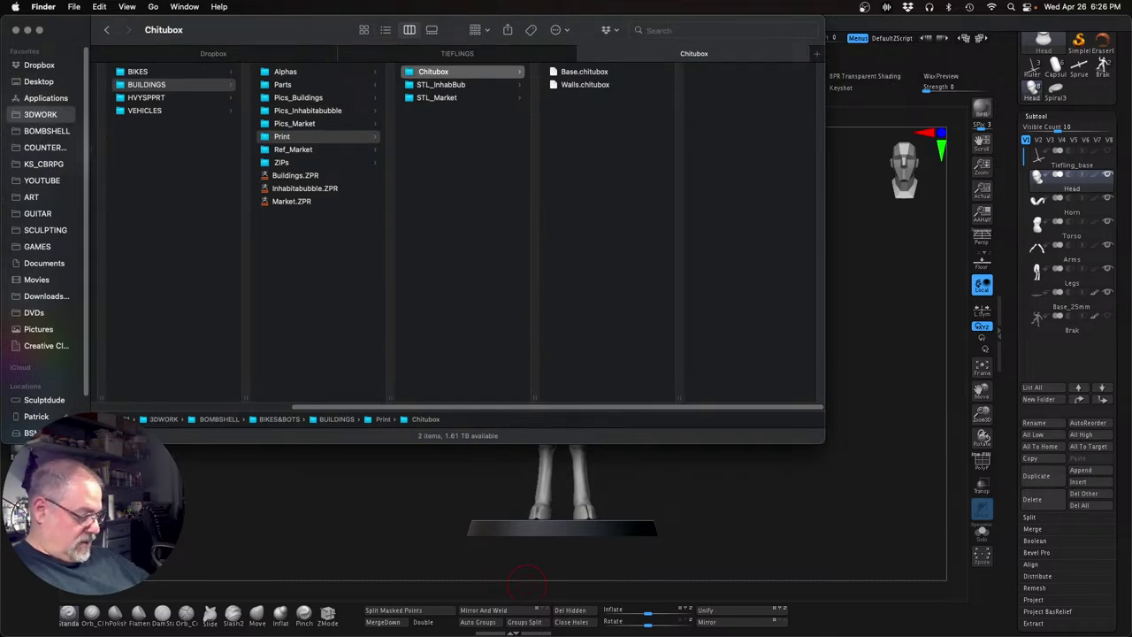
{"action": "key", "text": "super+n"}
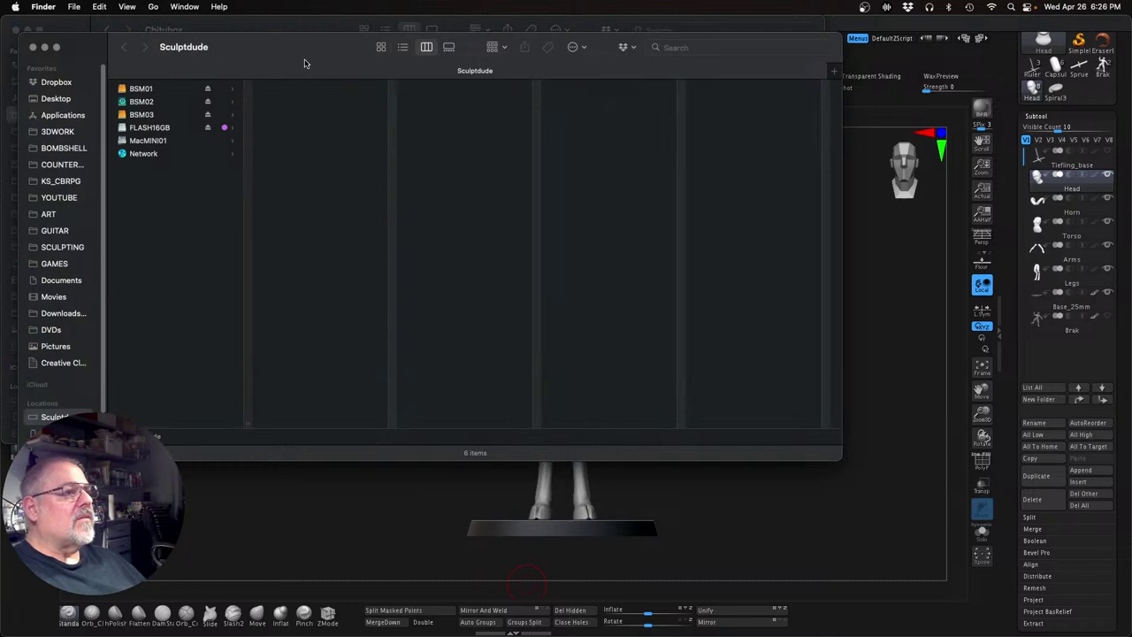
{"action": "key", "text": "super+w"}
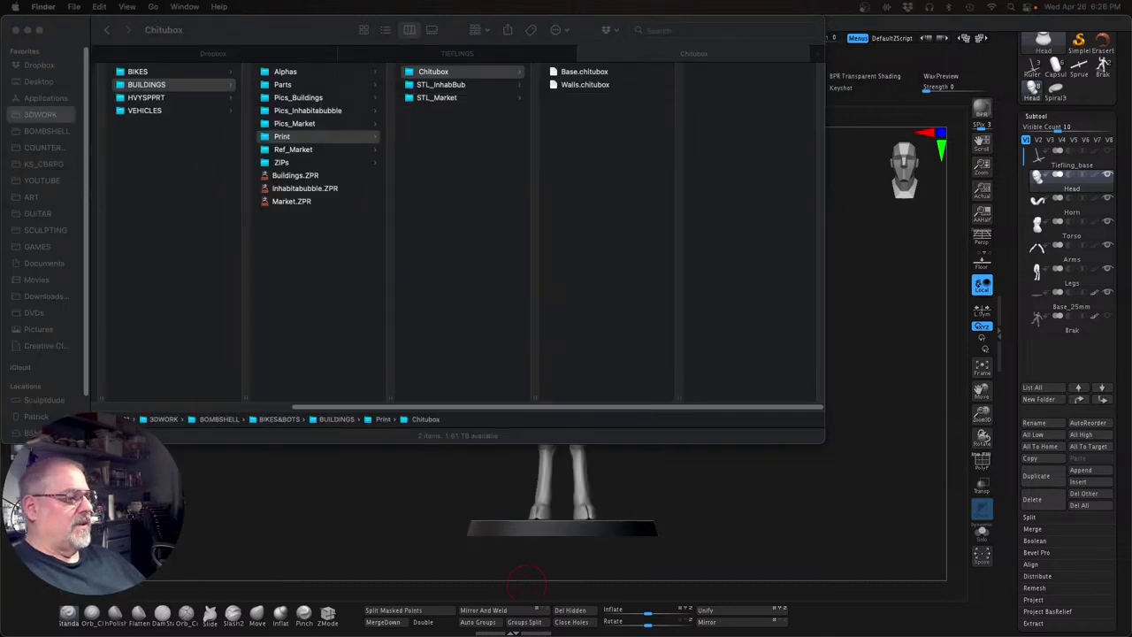
{"action": "left_click", "coordinate": [527, 584]}
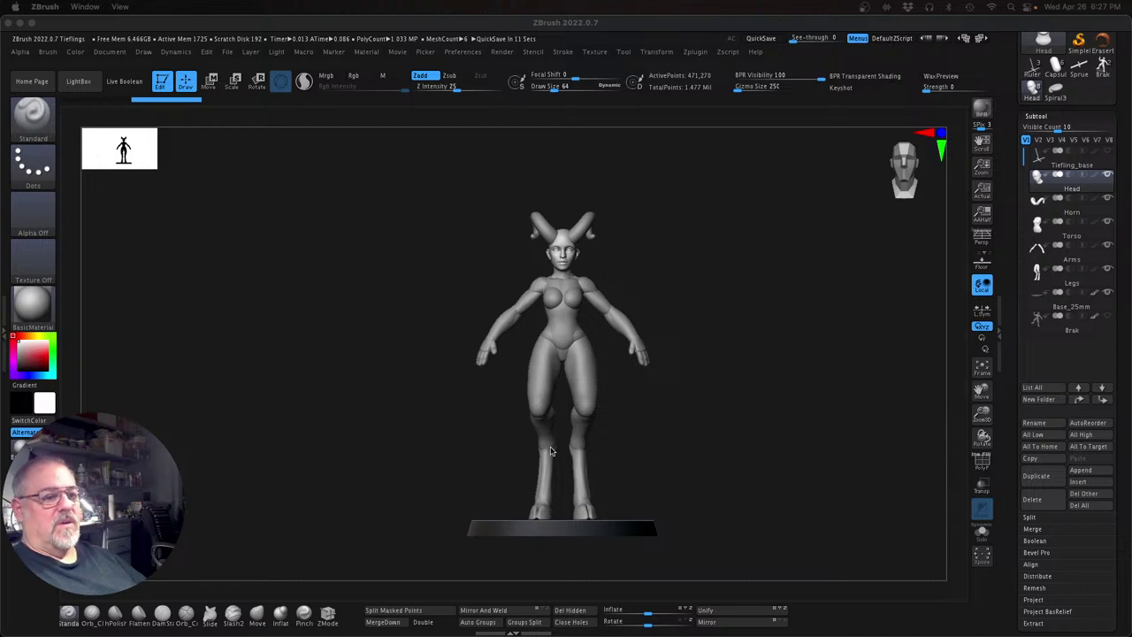
Examine the tiefling's bent legs and hooves on the base from the side and the front
{"action": "mouse_move", "coordinate": [682, 466]}
{"action": "left_mouse_down"}
{"action": "mouse_move", "coordinate": [720, 467]}
{"action": "mouse_move", "coordinate": [559, 482]}
{"action": "mouse_move", "coordinate": [717, 472]}
{"action": "mouse_move", "coordinate": [689, 475]}
{"action": "left_mouse_up"}
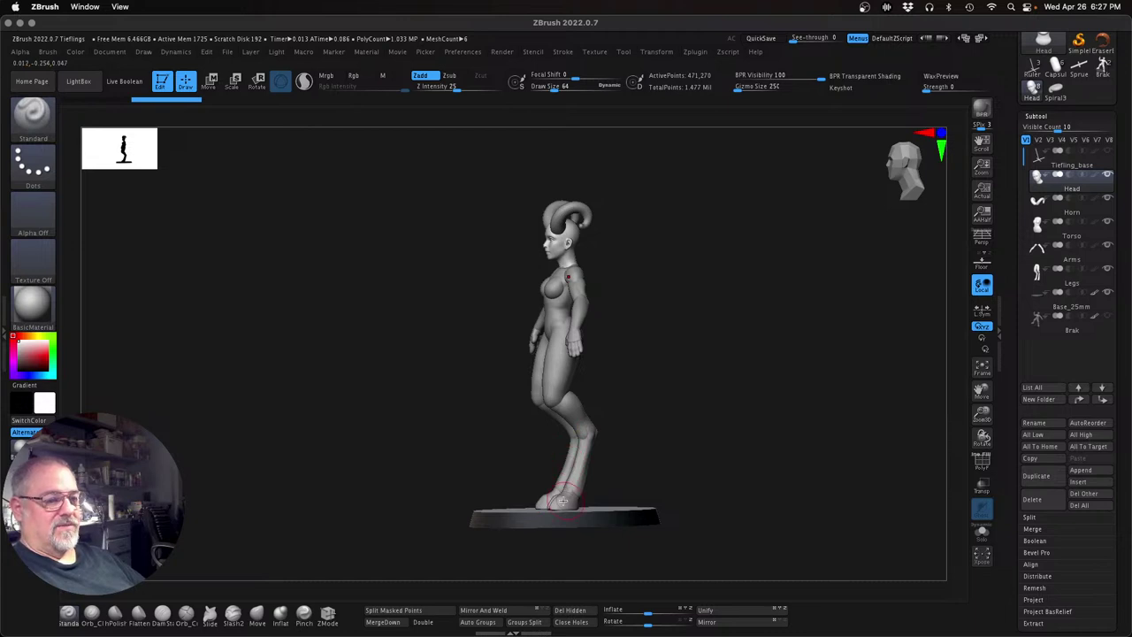
{"action": "left_click_drag", "start_coordinate": [765, 472], "coordinate": [736, 467]}
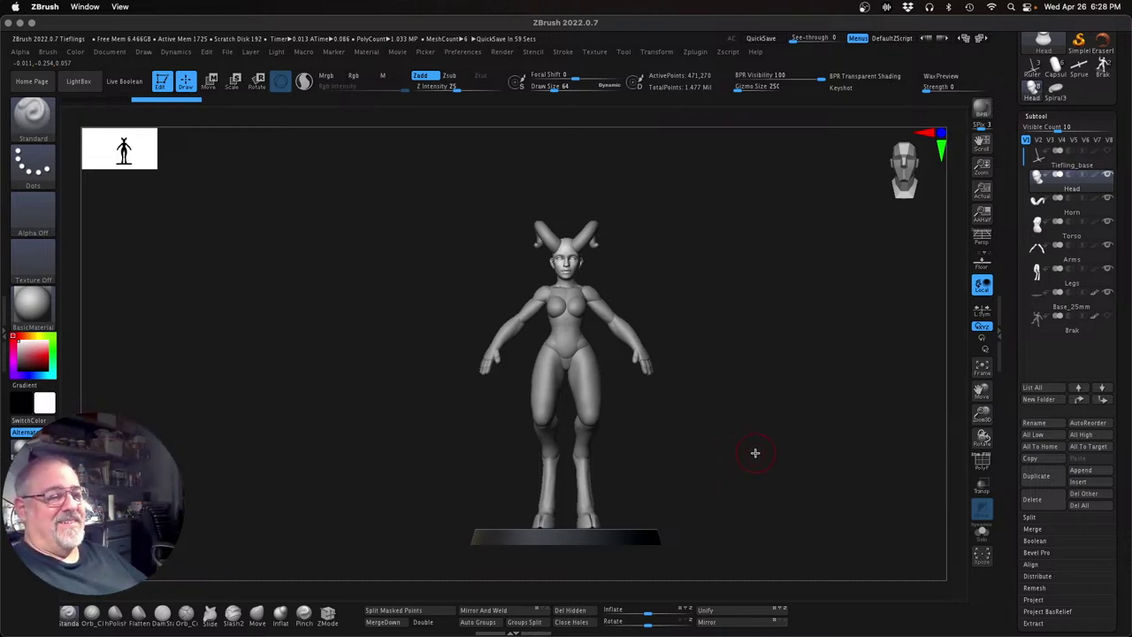
{"action": "mouse_move", "coordinate": [762, 454]}
{"action": "left_mouse_down"}
{"action": "mouse_move", "coordinate": [849, 460]}
{"action": "mouse_move", "coordinate": [765, 457]}
{"action": "mouse_move", "coordinate": [751, 470]}
{"action": "left_mouse_up"}
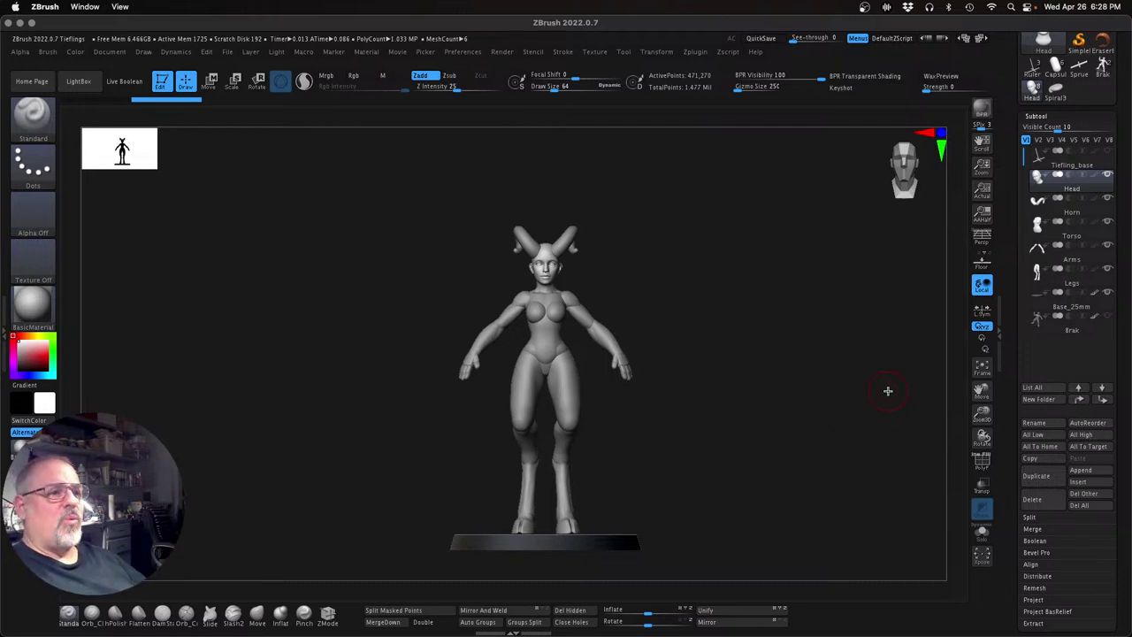
Select the Horn subtool, hide all other subtools, frame the horns in view, and activate the Move gizmo
{"action": "key", "text": "Down"}
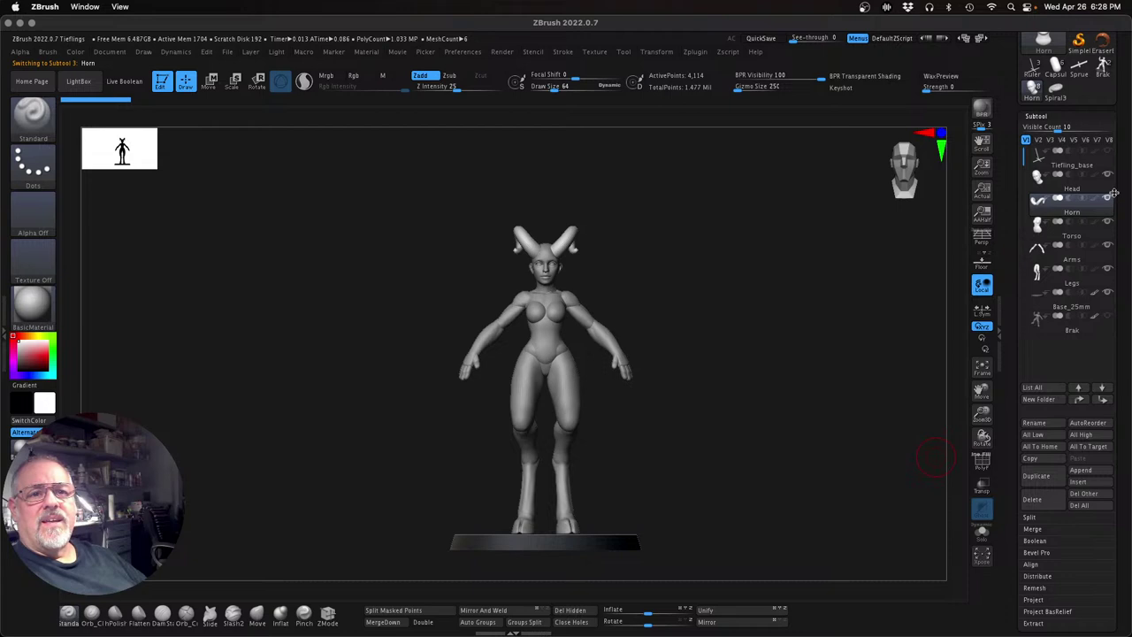
{"action": "key", "text": "shift"}
{"action": "mouse_move", "coordinate": [1108, 202]}
{"action": "left_click_drag", "start_coordinate": [734, 398], "coordinate": [707, 400]}
{"action": "left_click_drag", "start_coordinate": [646, 295], "coordinate": [798, 320]}
{"action": "left_click_drag", "start_coordinate": [733, 374], "coordinate": [905, 447]}
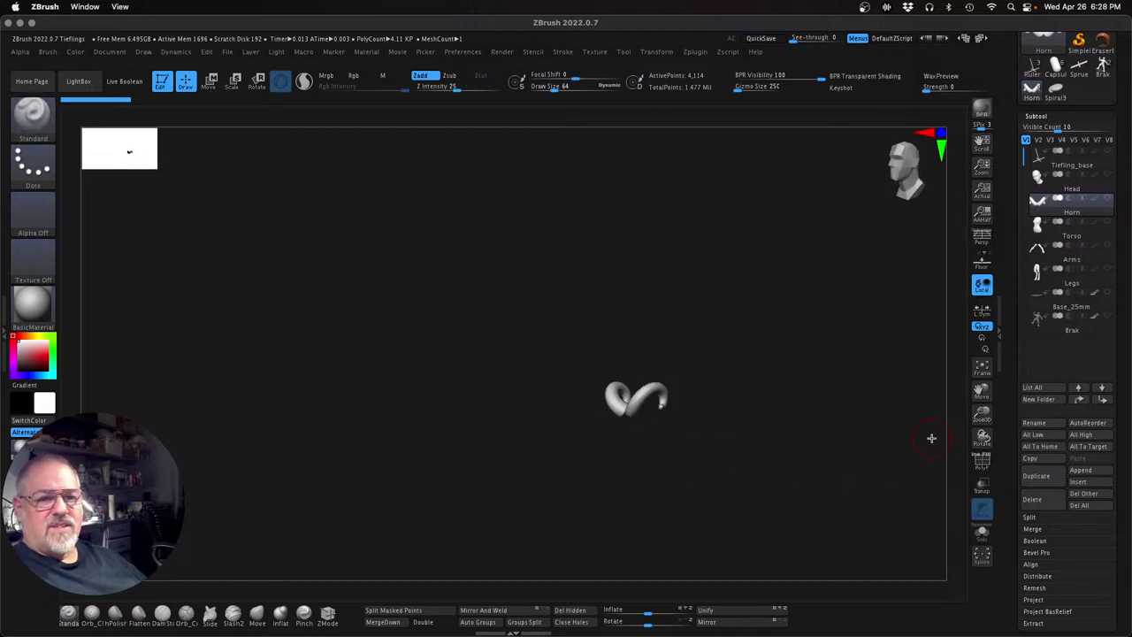
{"action": "left_click", "coordinate": [982, 366]}
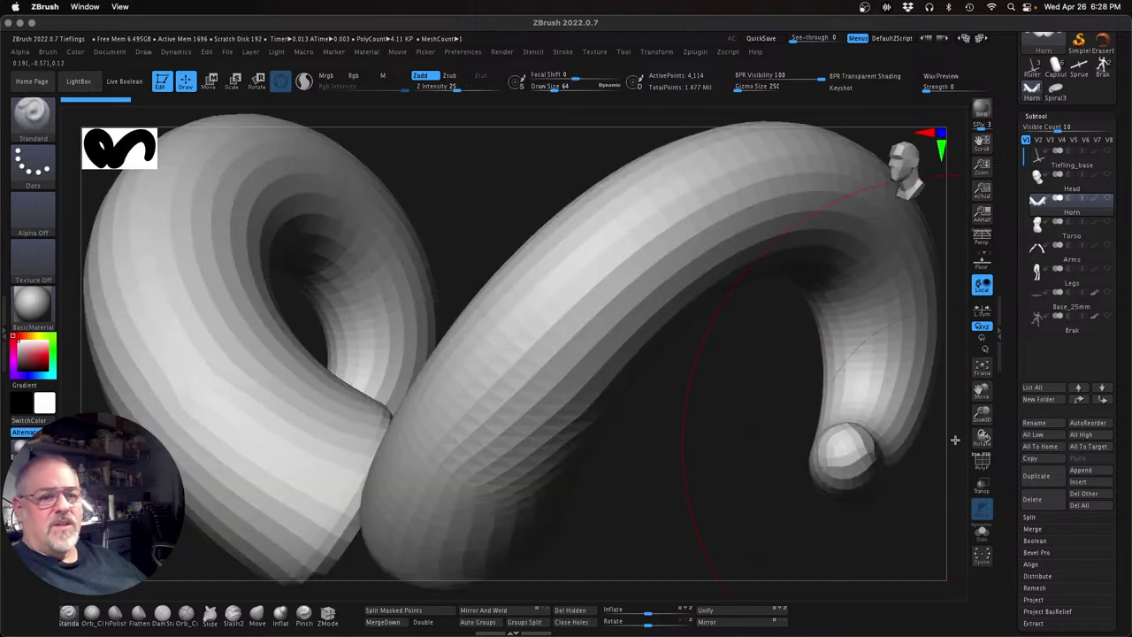
{"action": "left_click_drag", "start_coordinate": [980, 412], "coordinate": [780, 449]}
{"action": "key", "text": "w"}
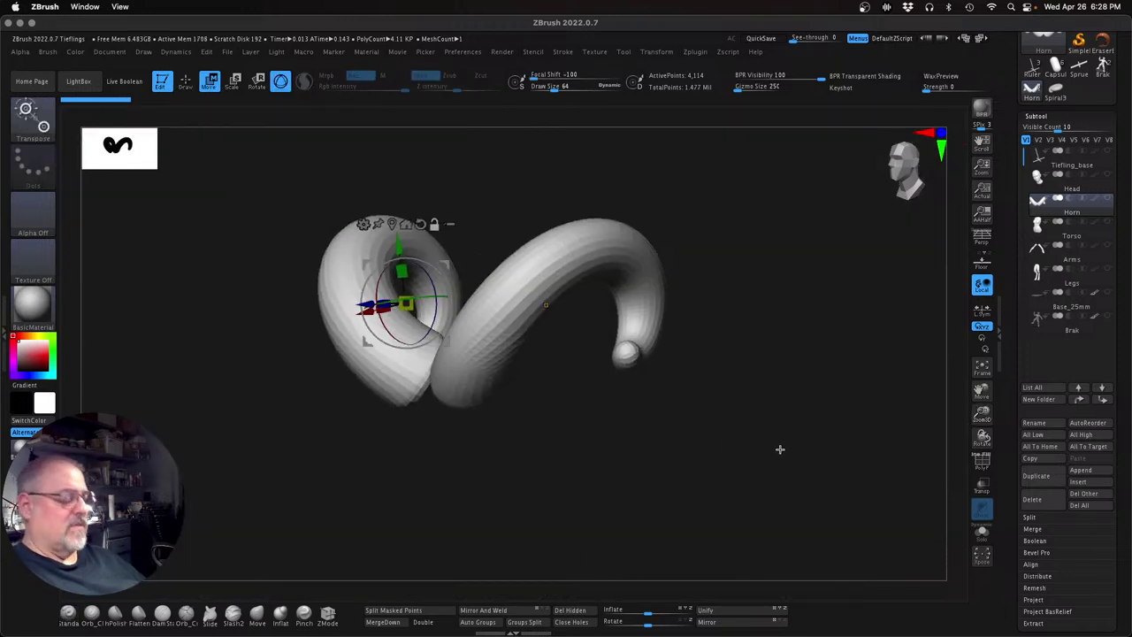
Center the gizmo on the Horn mesh and examine the paired horns from the front and at an angle
{"action": "left_click", "coordinate": [435, 225]}
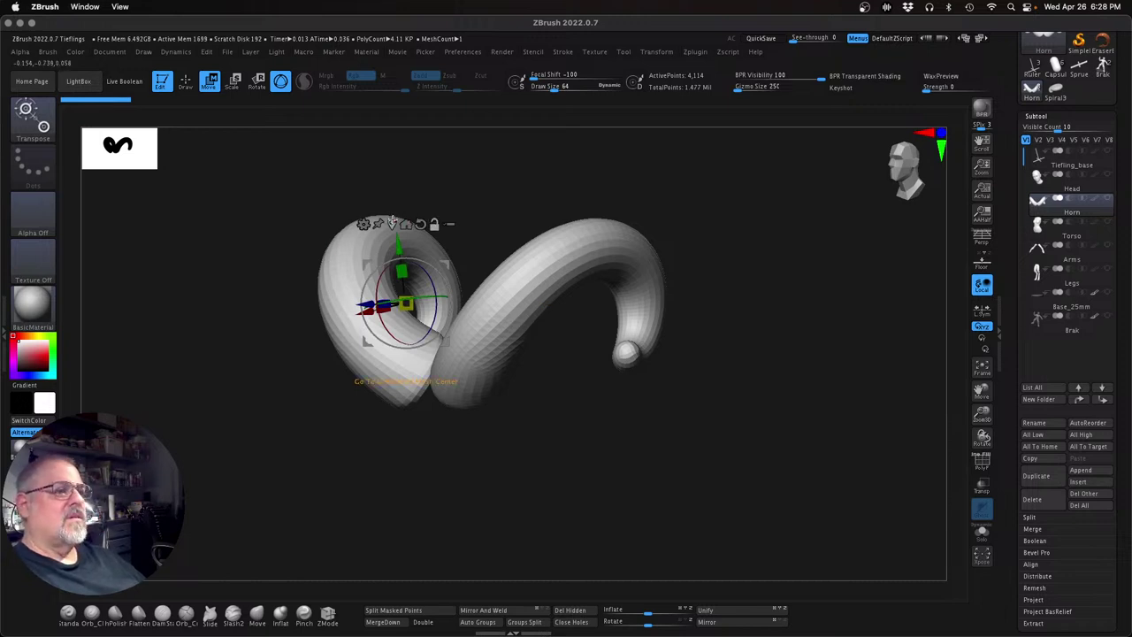
{"action": "left_click", "coordinate": [392, 225]}
{"action": "key", "text": "q"}
{"action": "mouse_move", "coordinate": [678, 481]}
{"action": "left_mouse_down"}
{"action": "mouse_move", "coordinate": [798, 487]}
{"action": "mouse_move", "coordinate": [766, 460]}
{"action": "mouse_move", "coordinate": [560, 447]}
{"action": "mouse_move", "coordinate": [631, 446]}
{"action": "mouse_move", "coordinate": [578, 454]}
{"action": "mouse_move", "coordinate": [642, 465]}
{"action": "left_mouse_up"}
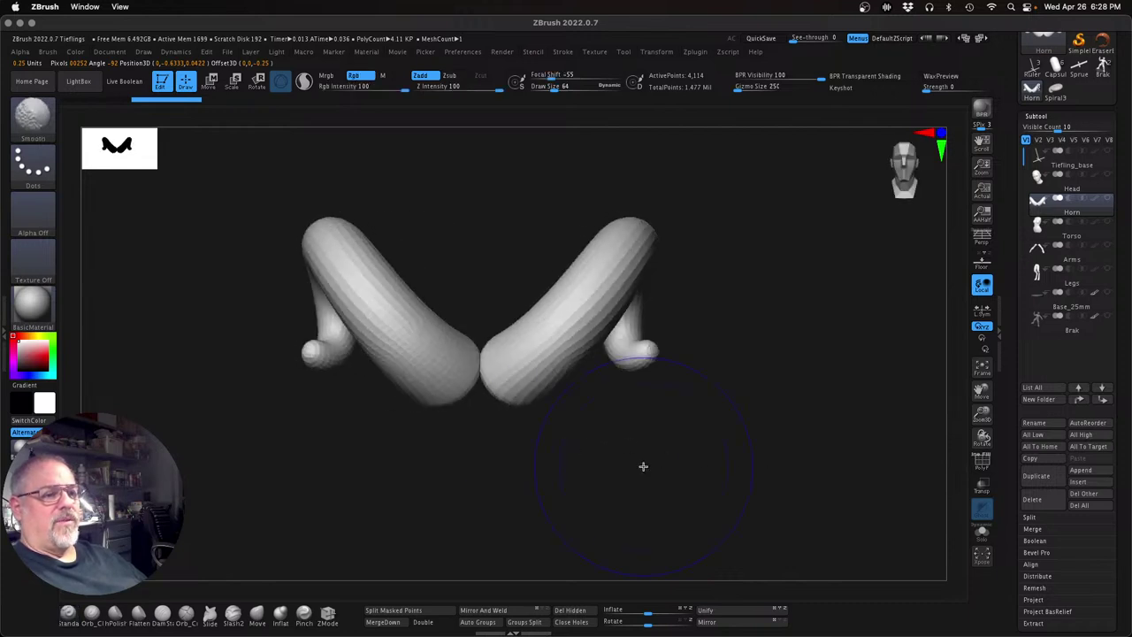
{"action": "key", "text": "s"}
{"action": "left_click_drag", "start_coordinate": [732, 469], "coordinate": [693, 475]}
{"action": "key", "text": "s"}
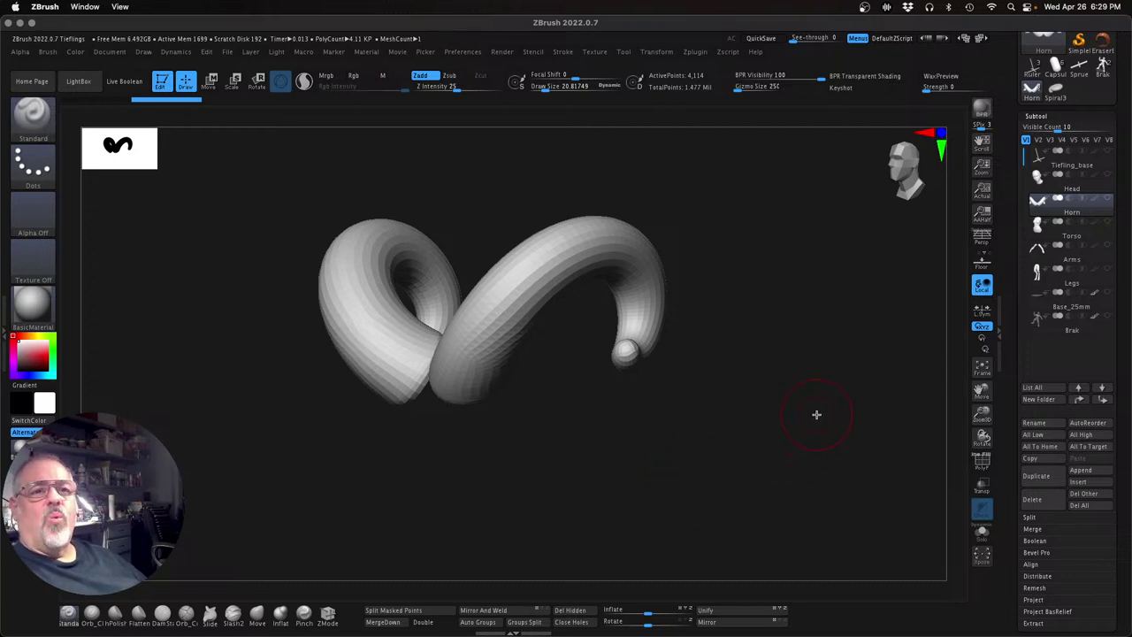
Switch to the Spiral3D primitive and fit the whole spiral in view, turned to show its coil
{"action": "scroll", "coordinate": [1128, 179], "scroll_direction": "up", "scroll_amount": 3}
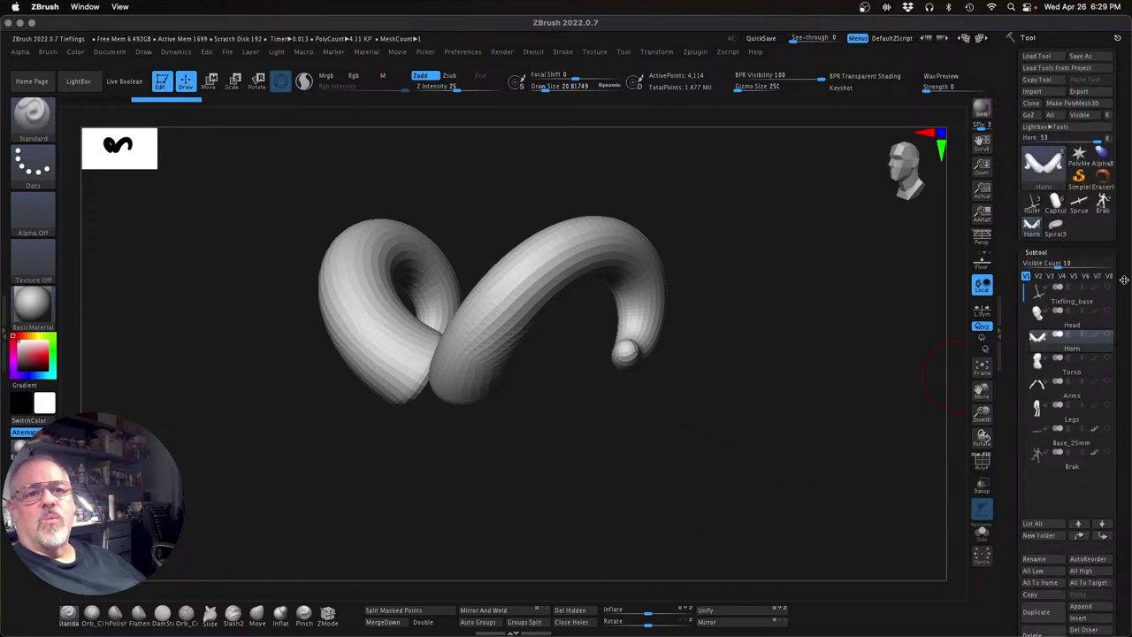
{"action": "left_click", "coordinate": [1057, 228]}
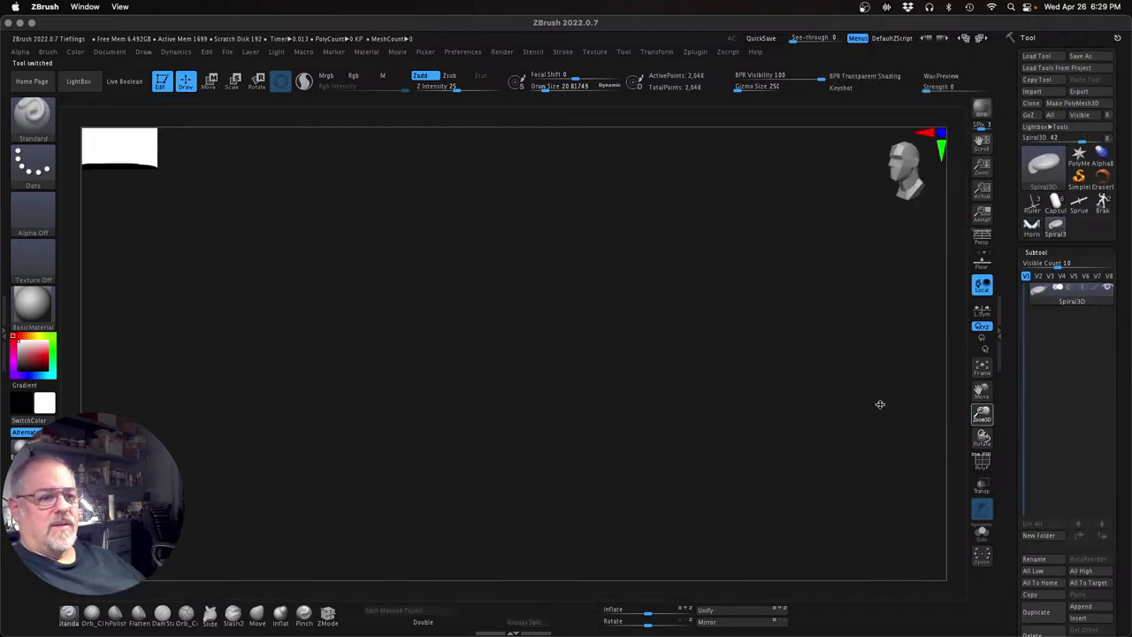
{"action": "left_click_drag", "start_coordinate": [938, 421], "coordinate": [978, 423]}
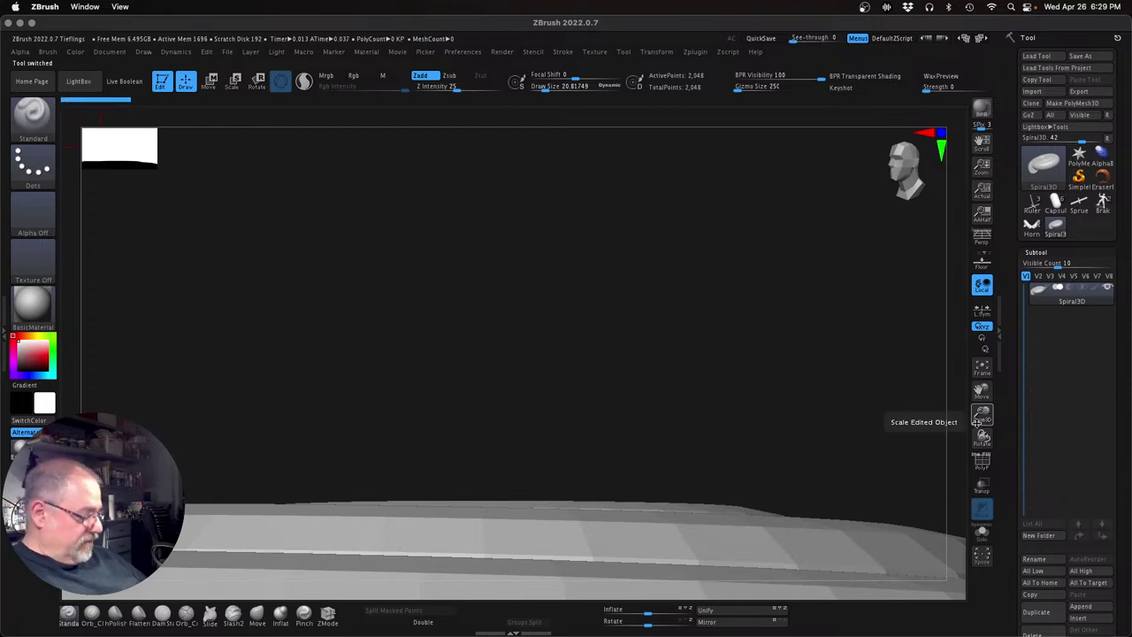
{"action": "key", "text": "w"}
{"action": "left_click_drag", "start_coordinate": [981, 416], "coordinate": [937, 445]}
{"action": "left_click", "coordinate": [976, 370]}
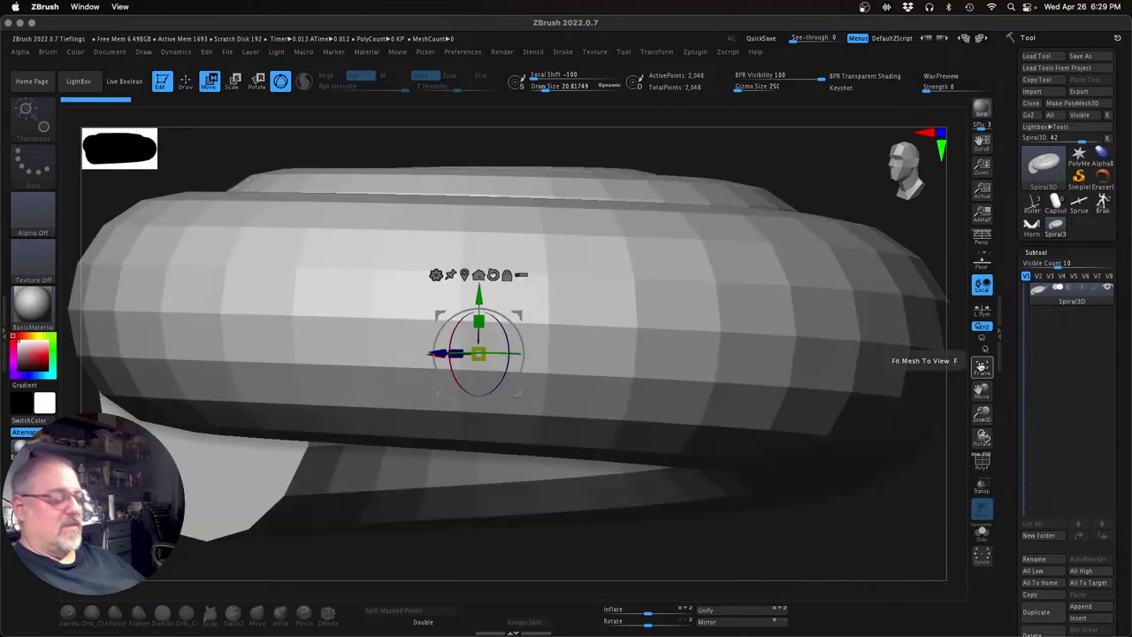
{"action": "left_click_drag", "start_coordinate": [982, 412], "coordinate": [722, 455]}
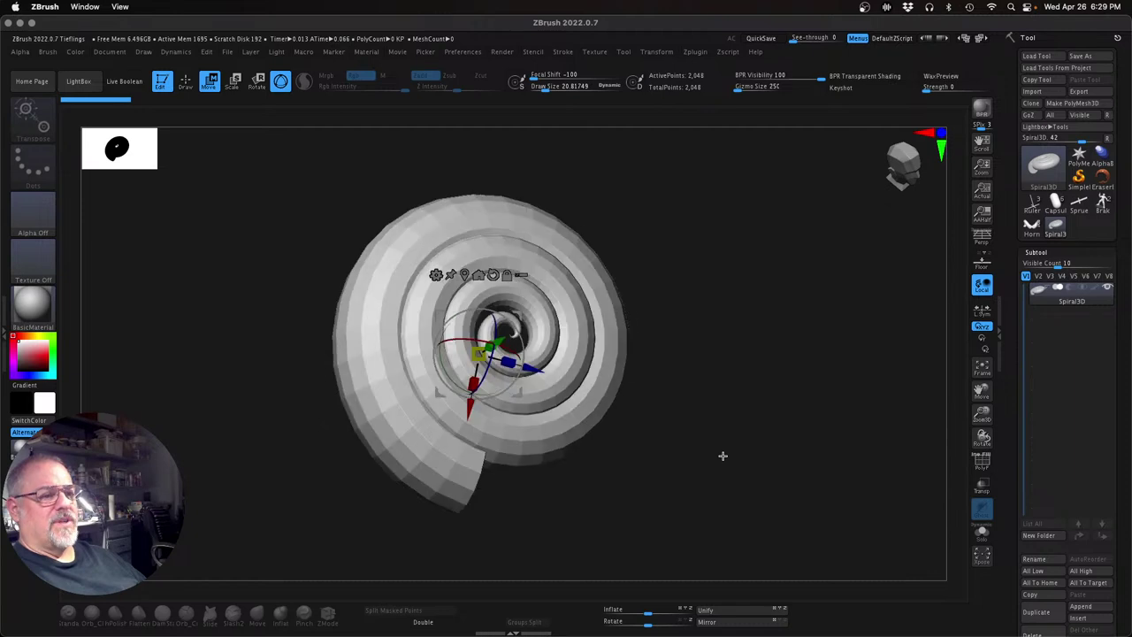
Open the Spiral3D primitive's Initialize settings and view the spiral edge-on and face-on in Draw mode
{"action": "left_click", "coordinate": [1040, 167]}
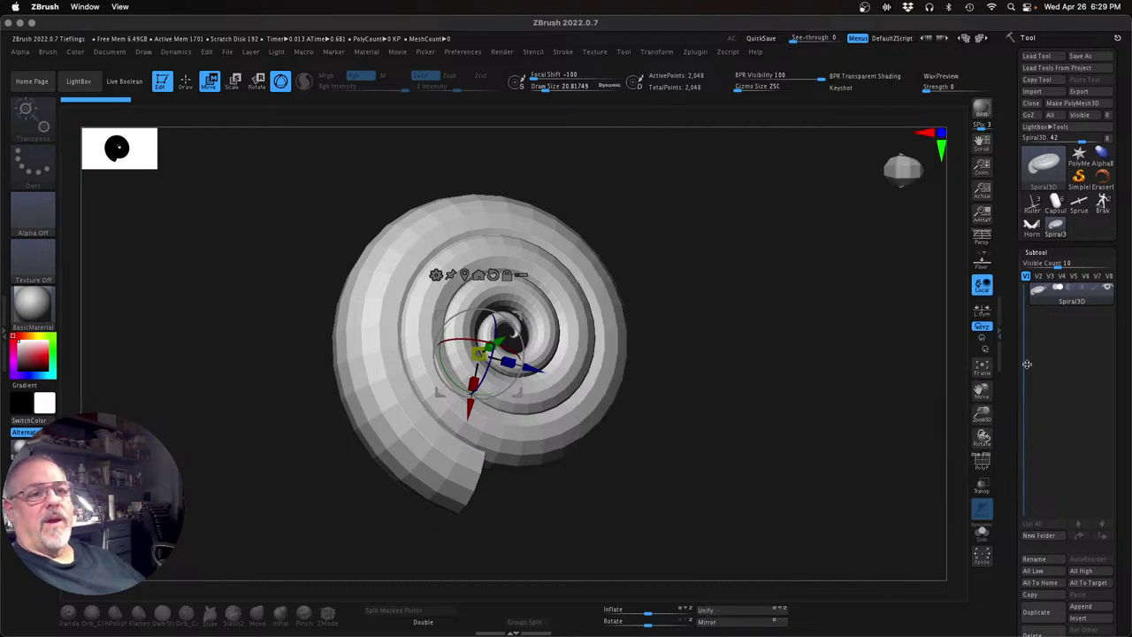
{"action": "left_click", "coordinate": [1049, 253]}
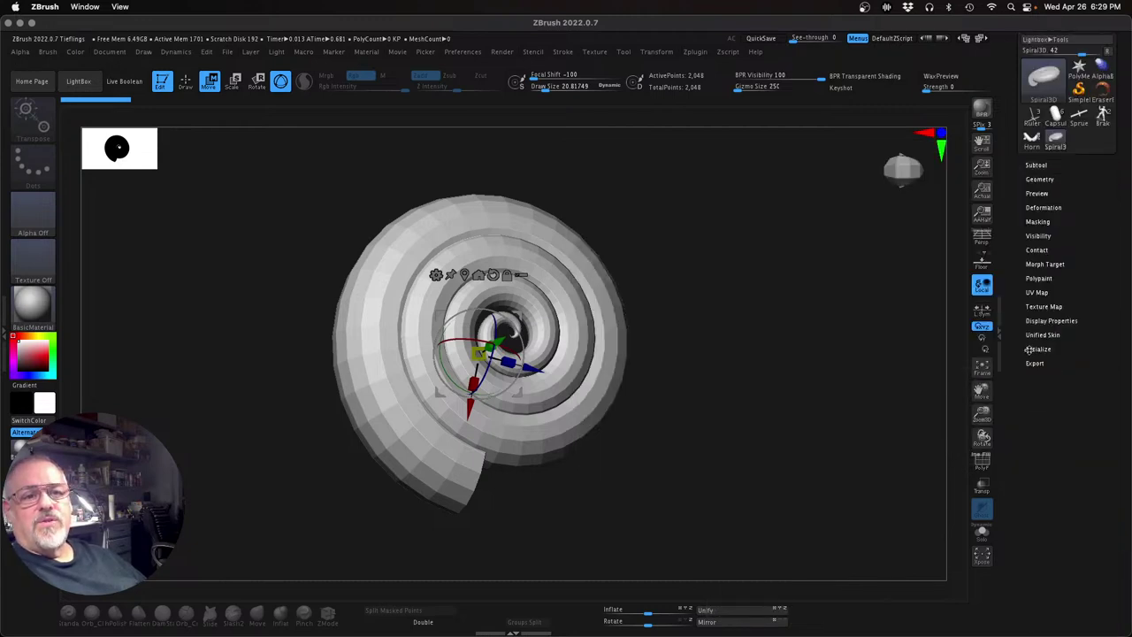
{"action": "left_click", "coordinate": [1031, 349]}
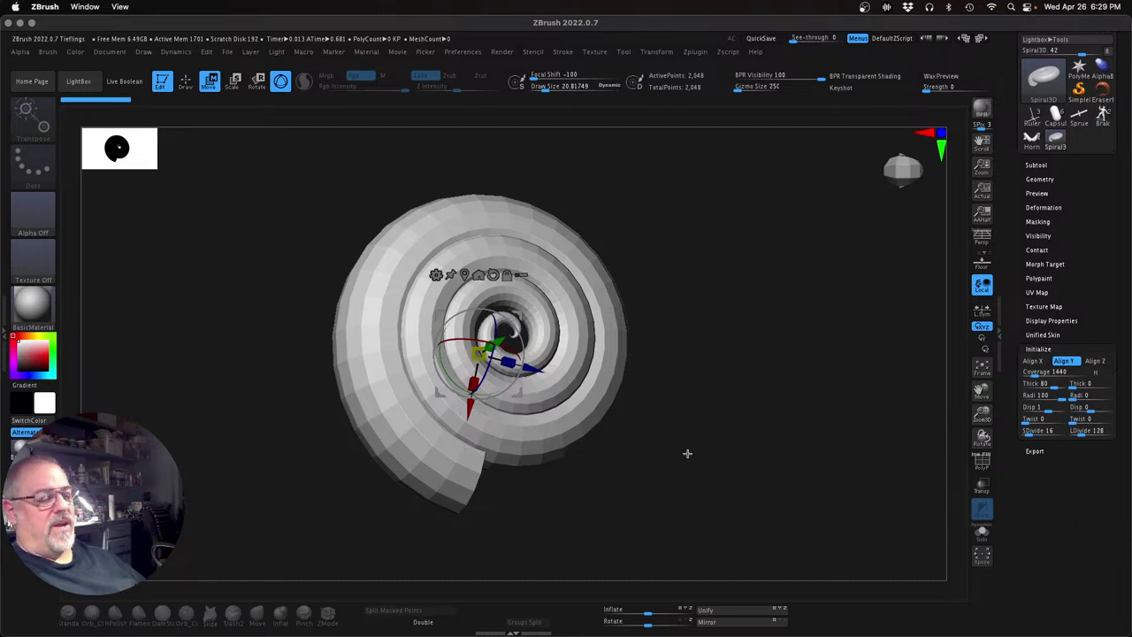
{"action": "left_click_drag", "start_coordinate": [718, 461], "coordinate": [722, 351]}
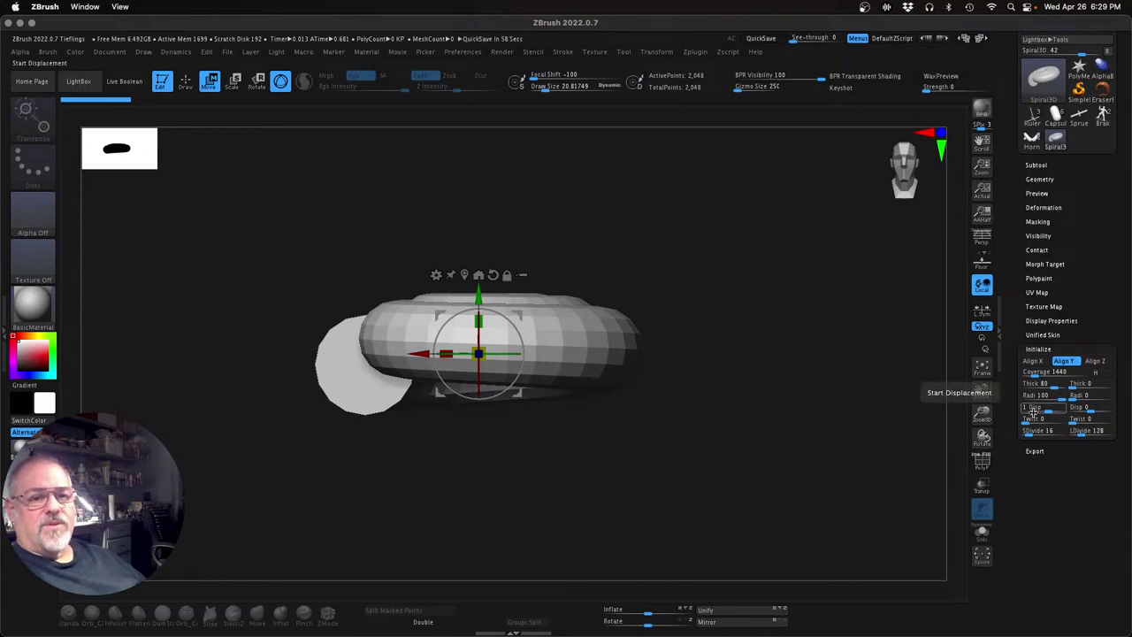
{"action": "mouse_move", "coordinate": [736, 404]}
{"action": "left_mouse_down"}
{"action": "mouse_move", "coordinate": [796, 422]}
{"action": "mouse_move", "coordinate": [731, 449]}
{"action": "mouse_move", "coordinate": [787, 387]}
{"action": "mouse_move", "coordinate": [781, 356]}
{"action": "mouse_move", "coordinate": [772, 398]}
{"action": "mouse_move", "coordinate": [801, 391]}
{"action": "mouse_move", "coordinate": [796, 384]}
{"action": "left_mouse_up"}
{"action": "key", "text": "q"}
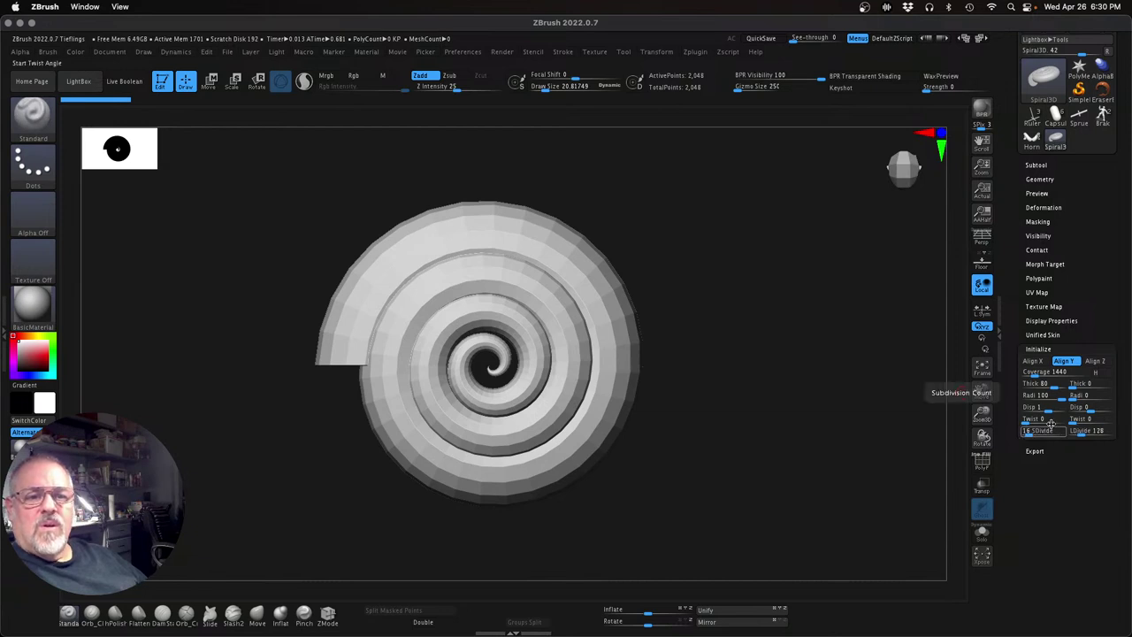
Try an SDivide of 35 on the spiral and set it back to 16
{"action": "left_click_drag", "start_coordinate": [1027, 434], "coordinate": [1035, 439]}
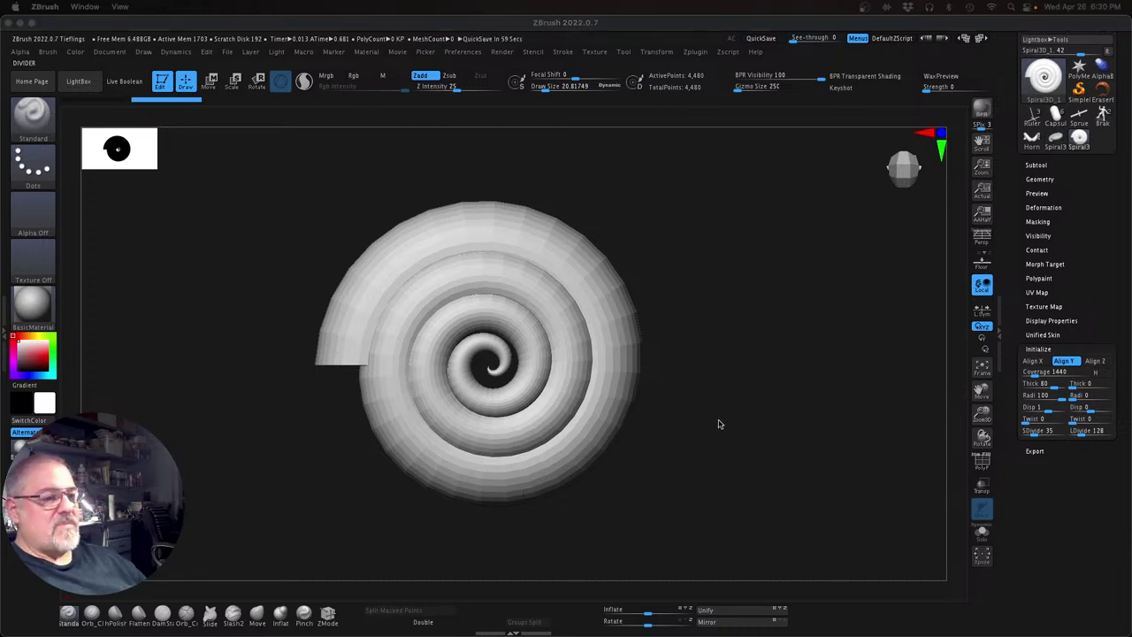
{"action": "left_click", "coordinate": [1046, 431]}
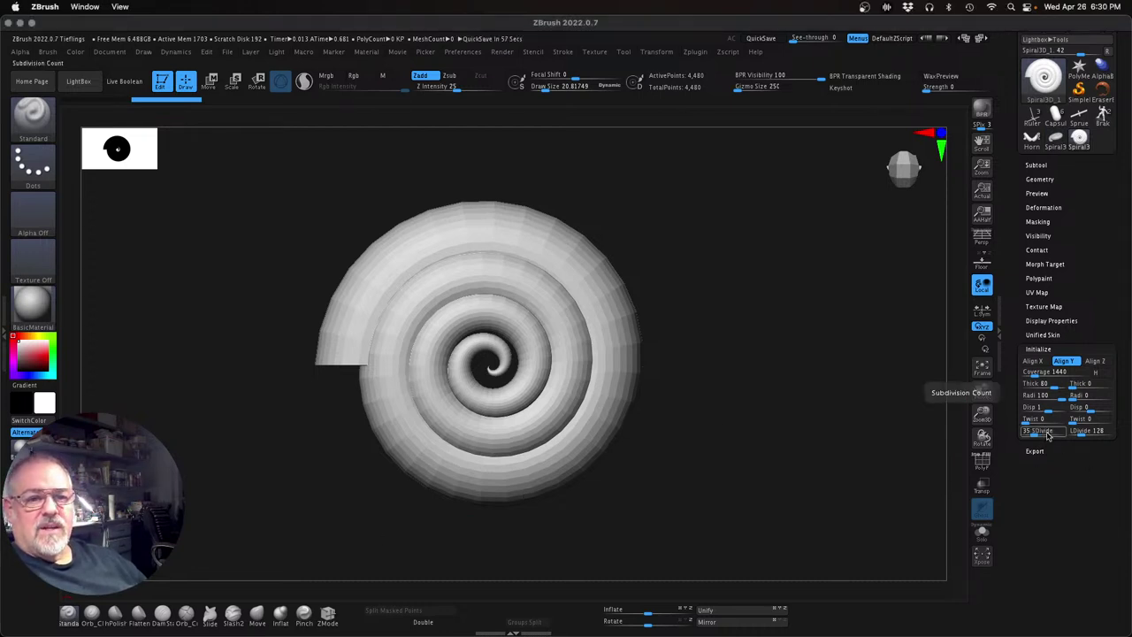
{"action": "type", "text": "16"}
{"action": "key", "text": "Return"}
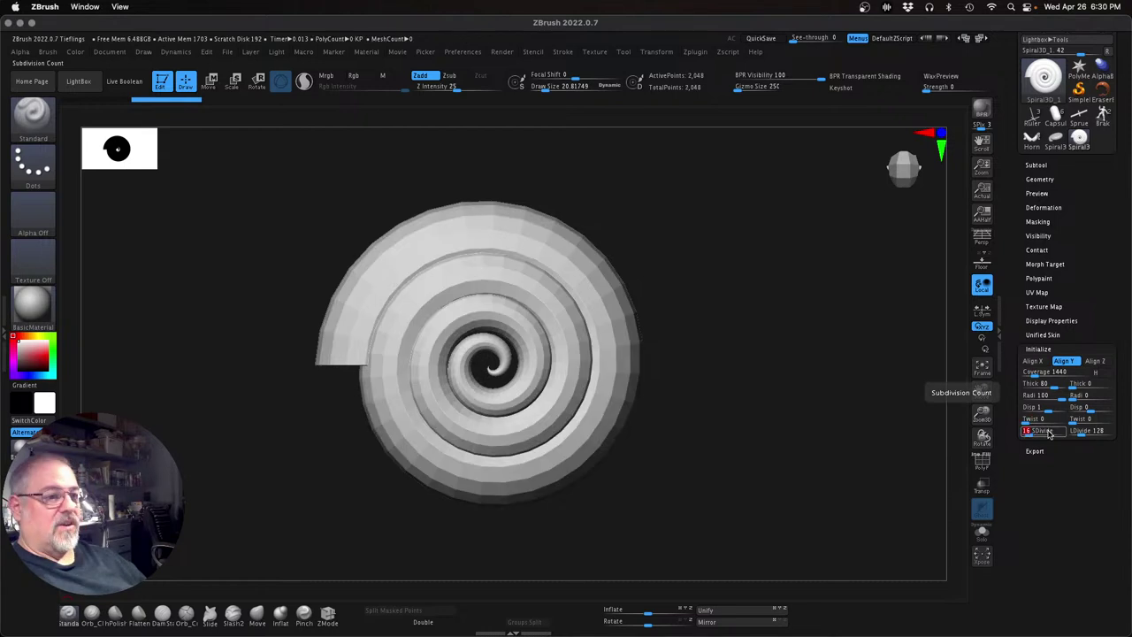
Try LDivide values of 233 and 143 on the spiral, and settle on an LDivide of 160
{"action": "left_click_drag", "start_coordinate": [1080, 433], "coordinate": [1089, 434]}
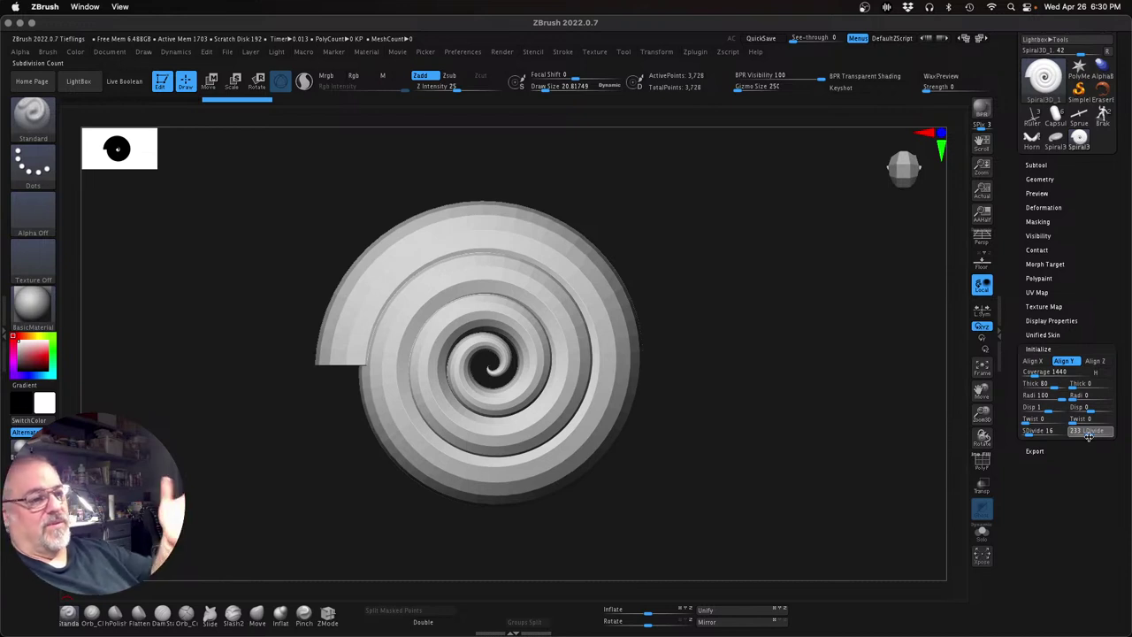
{"action": "left_click_drag", "start_coordinate": [1087, 436], "coordinate": [1084, 437]}
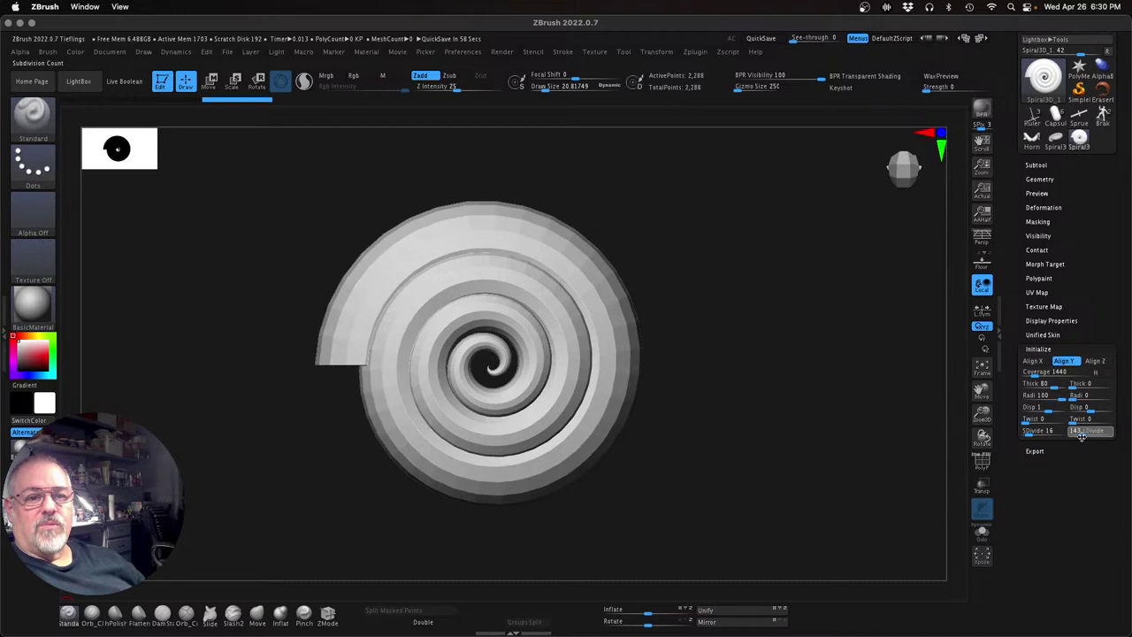
{"action": "left_click", "coordinate": [1086, 433]}
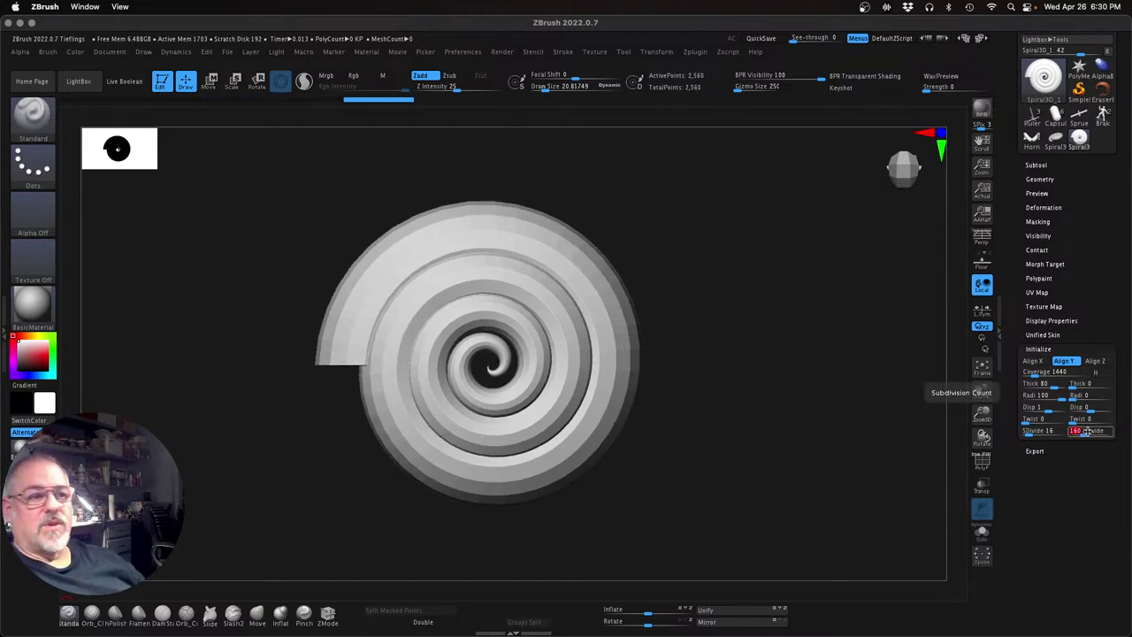
{"action": "left_click_drag", "start_coordinate": [727, 419], "coordinate": [734, 422]}
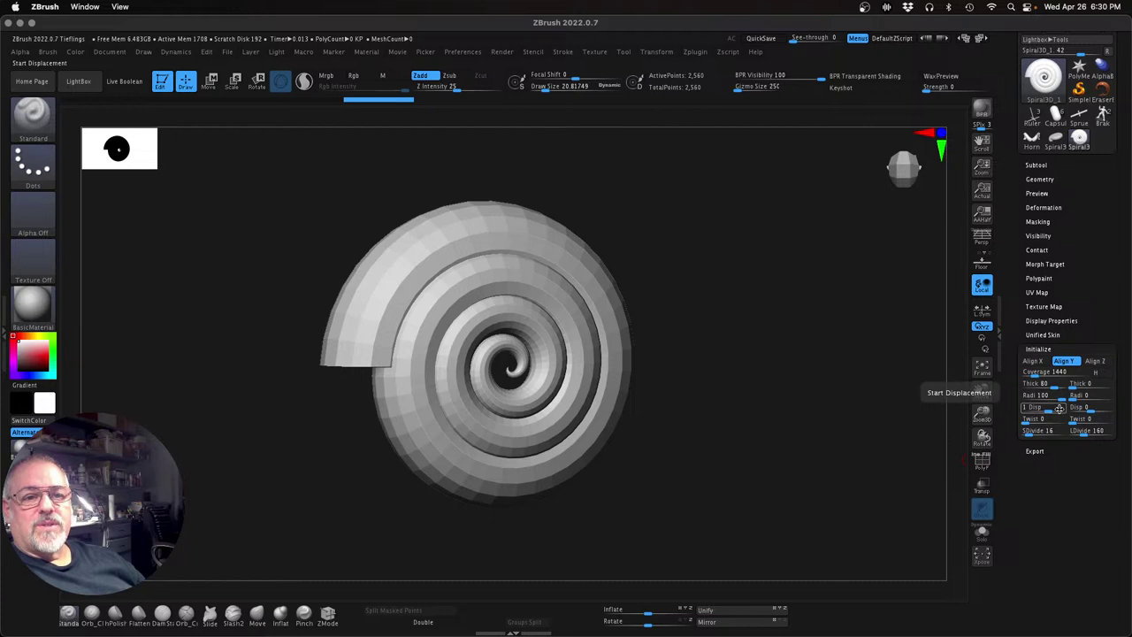
Set the spiral's start displacement to 0 so its coils lie in one plane
{"action": "left_click_drag", "start_coordinate": [823, 391], "coordinate": [851, 390]}
{"action": "left_click_drag", "start_coordinate": [1048, 408], "coordinate": [1043, 413]}
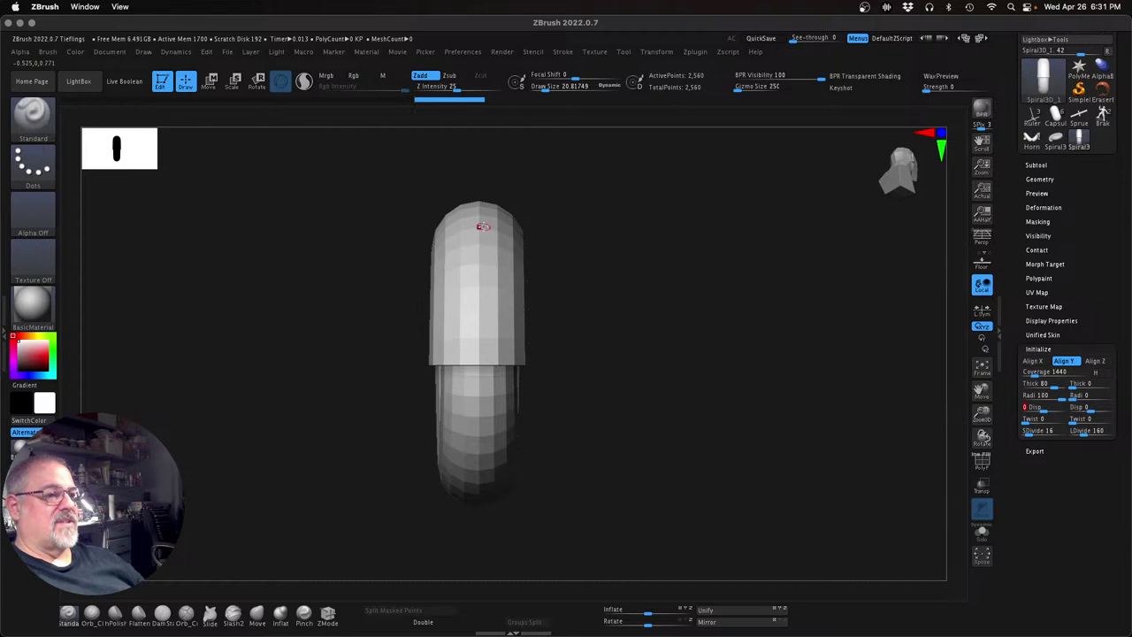
{"action": "mouse_move", "coordinate": [732, 479]}
{"action": "left_mouse_down"}
{"action": "mouse_move", "coordinate": [656, 487]}
{"action": "mouse_move", "coordinate": [751, 474]}
{"action": "left_mouse_up"}
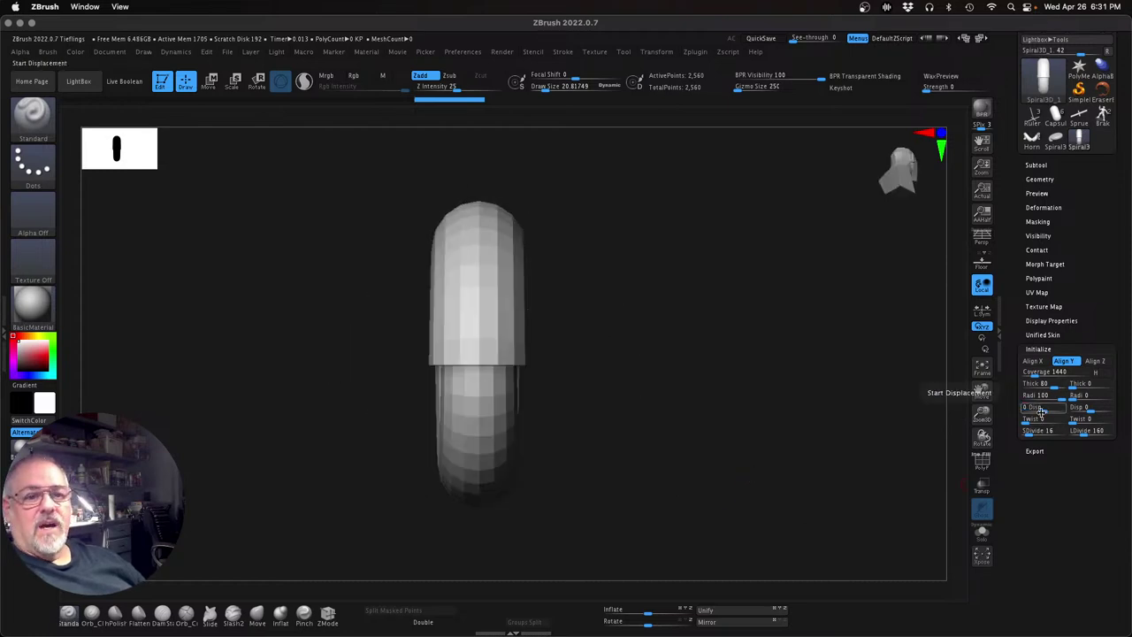
{"action": "mouse_move", "coordinate": [1036, 408]}
{"action": "left_mouse_down"}
{"action": "mouse_move", "coordinate": [1048, 411]}
{"action": "mouse_move", "coordinate": [1003, 416]}
{"action": "mouse_move", "coordinate": [1043, 413]}
{"action": "left_mouse_up"}
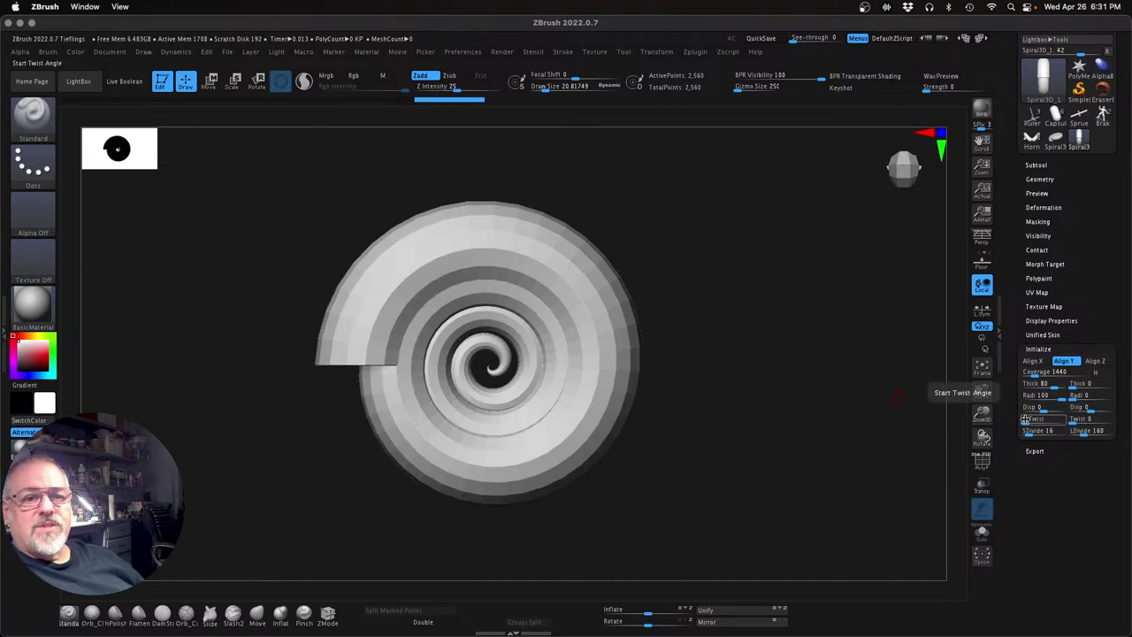
Examine the flattened spiral edge-on and face-on to check how its coils line up
{"action": "mouse_move", "coordinate": [743, 389]}
{"action": "left_mouse_down"}
{"action": "mouse_move", "coordinate": [707, 455]}
{"action": "mouse_move", "coordinate": [796, 462]}
{"action": "mouse_move", "coordinate": [758, 404]}
{"action": "mouse_move", "coordinate": [810, 396]}
{"action": "mouse_move", "coordinate": [770, 336]}
{"action": "mouse_move", "coordinate": [746, 334]}
{"action": "mouse_move", "coordinate": [720, 394]}
{"action": "mouse_move", "coordinate": [778, 381]}
{"action": "mouse_move", "coordinate": [716, 379]}
{"action": "mouse_move", "coordinate": [759, 380]}
{"action": "left_mouse_up"}
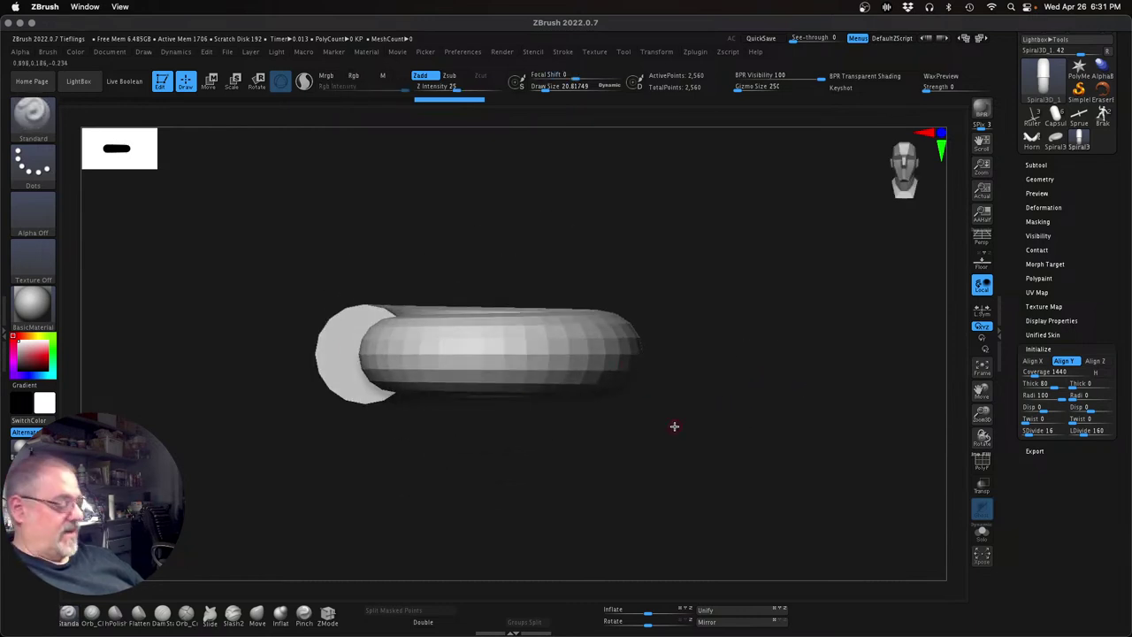
{"action": "key", "text": "w"}
{"action": "left_click_drag", "start_coordinate": [699, 404], "coordinate": [721, 432]}
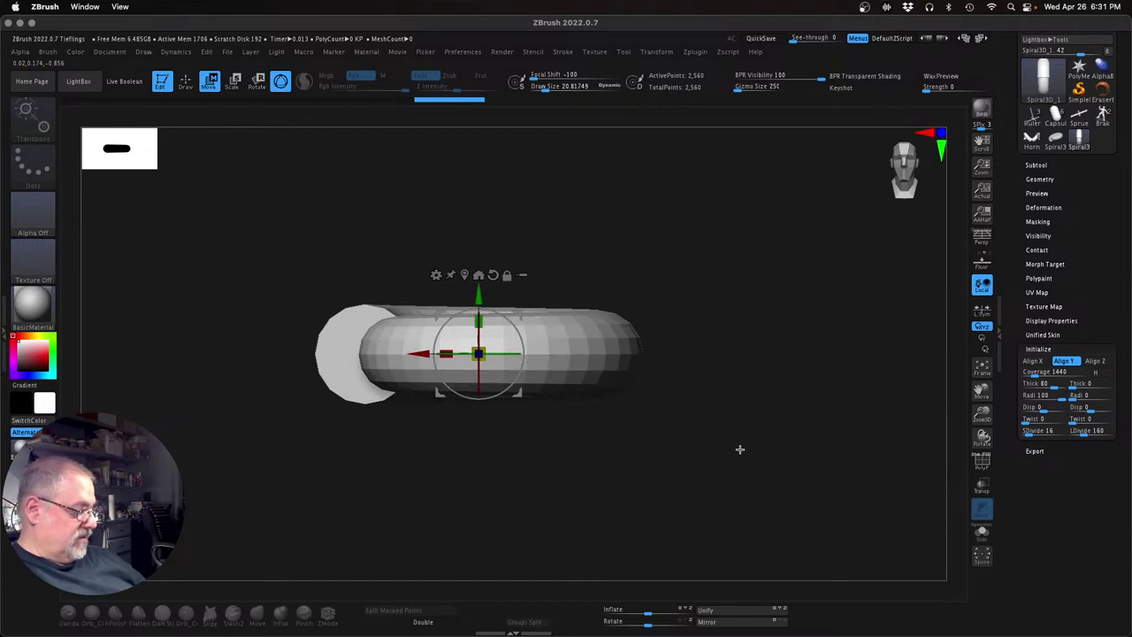
{"action": "key", "text": "q"}
{"action": "mouse_move", "coordinate": [738, 447]}
{"action": "left_mouse_down"}
{"action": "mouse_move", "coordinate": [751, 455]}
{"action": "mouse_move", "coordinate": [728, 442]}
{"action": "mouse_move", "coordinate": [796, 483]}
{"action": "mouse_move", "coordinate": [806, 466]}
{"action": "mouse_move", "coordinate": [748, 462]}
{"action": "mouse_move", "coordinate": [760, 468]}
{"action": "left_mouse_up"}
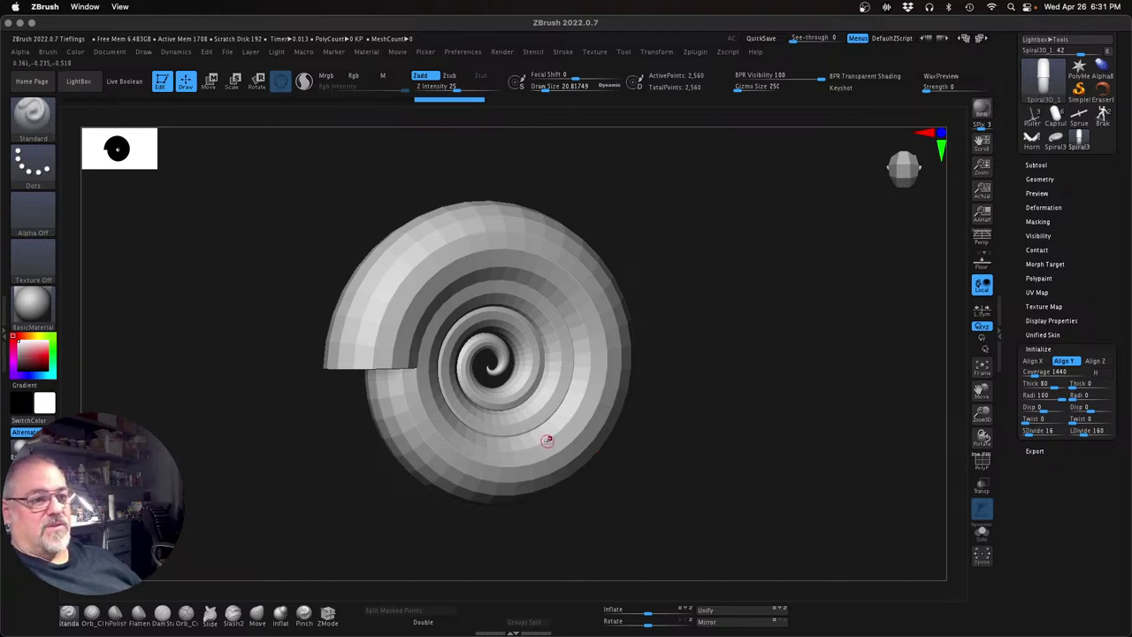
{"action": "left_click_drag", "start_coordinate": [733, 434], "coordinate": [809, 453]}
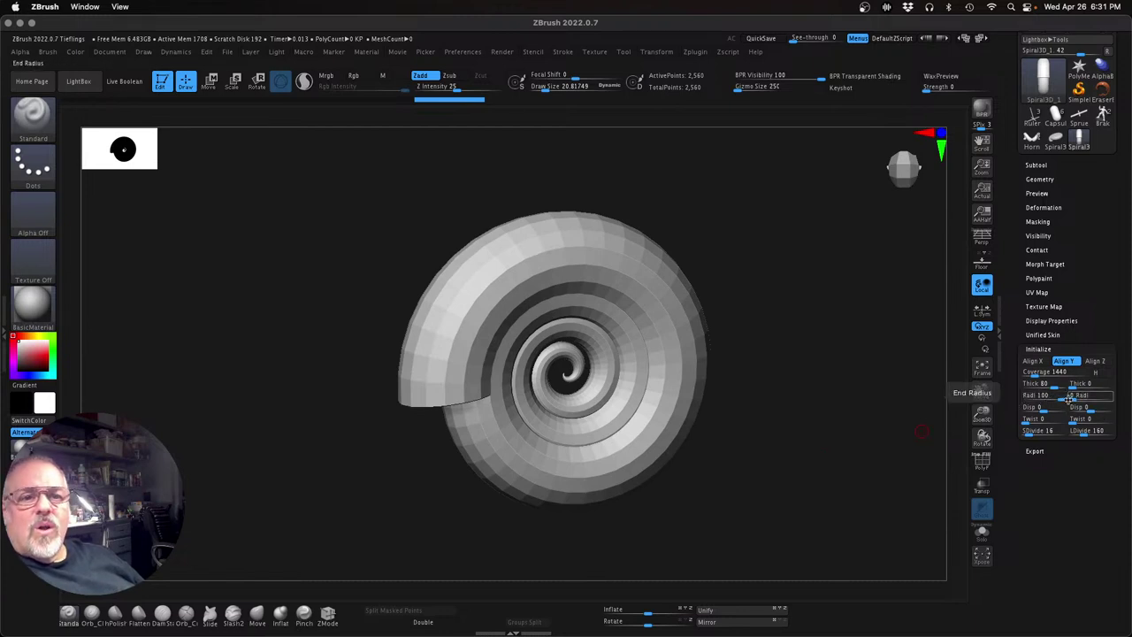
Thin the spiral to a start Thick of 32 and reduce its Coverage to 89 for a short curved horn
{"action": "left_click_drag", "start_coordinate": [1049, 400], "coordinate": [1087, 410]}
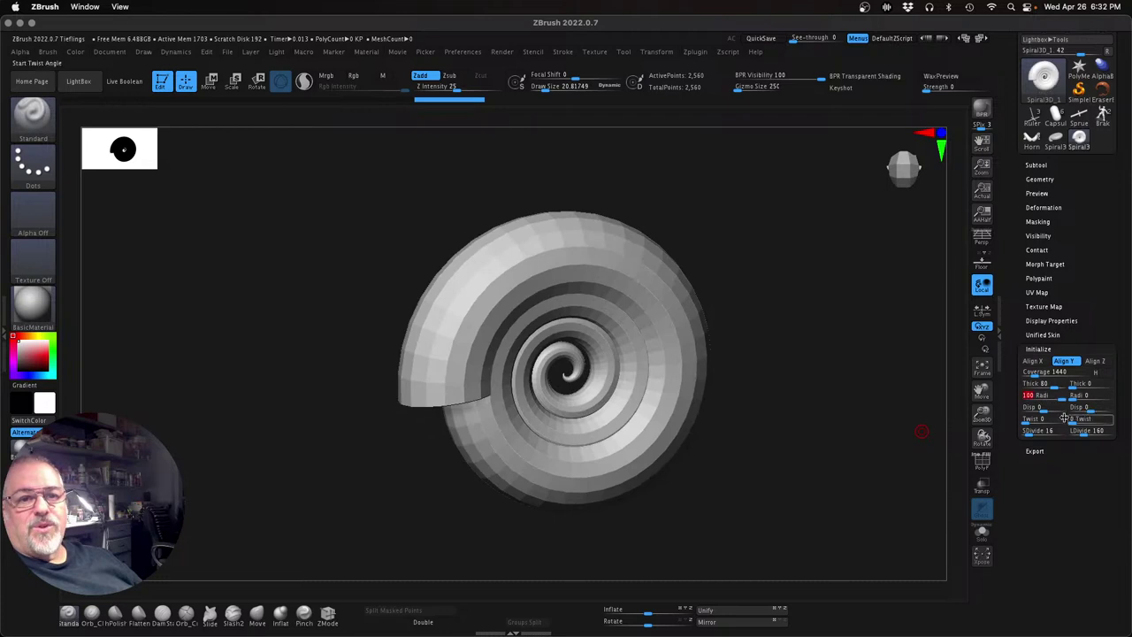
{"action": "mouse_move", "coordinate": [886, 415]}
{"action": "left_mouse_down"}
{"action": "mouse_move", "coordinate": [857, 422]}
{"action": "mouse_move", "coordinate": [849, 404]}
{"action": "mouse_move", "coordinate": [868, 409]}
{"action": "left_mouse_up"}
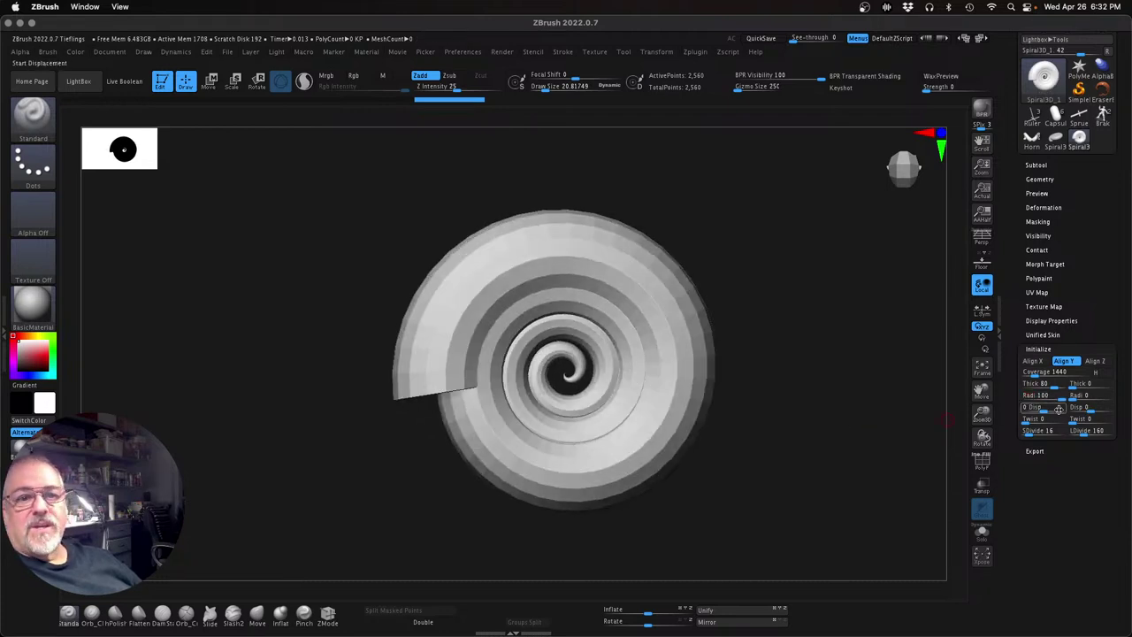
{"action": "left_click_drag", "start_coordinate": [1055, 386], "coordinate": [1039, 387]}
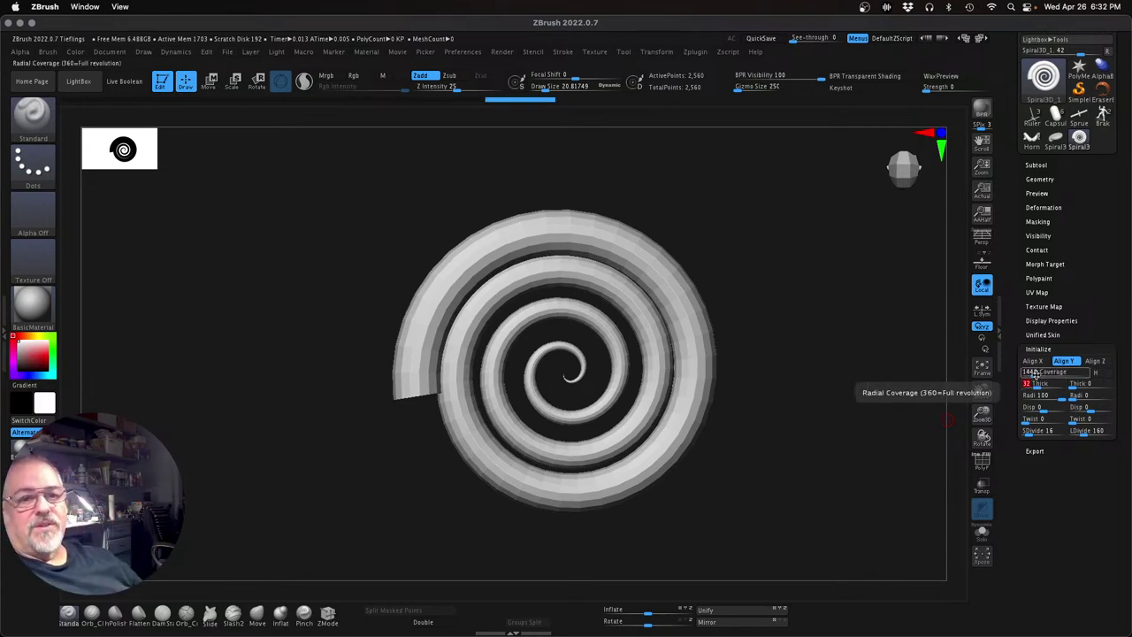
{"action": "left_click_drag", "start_coordinate": [1032, 372], "coordinate": [1026, 375]}
{"action": "left_click_drag", "start_coordinate": [838, 386], "coordinate": [835, 470]}
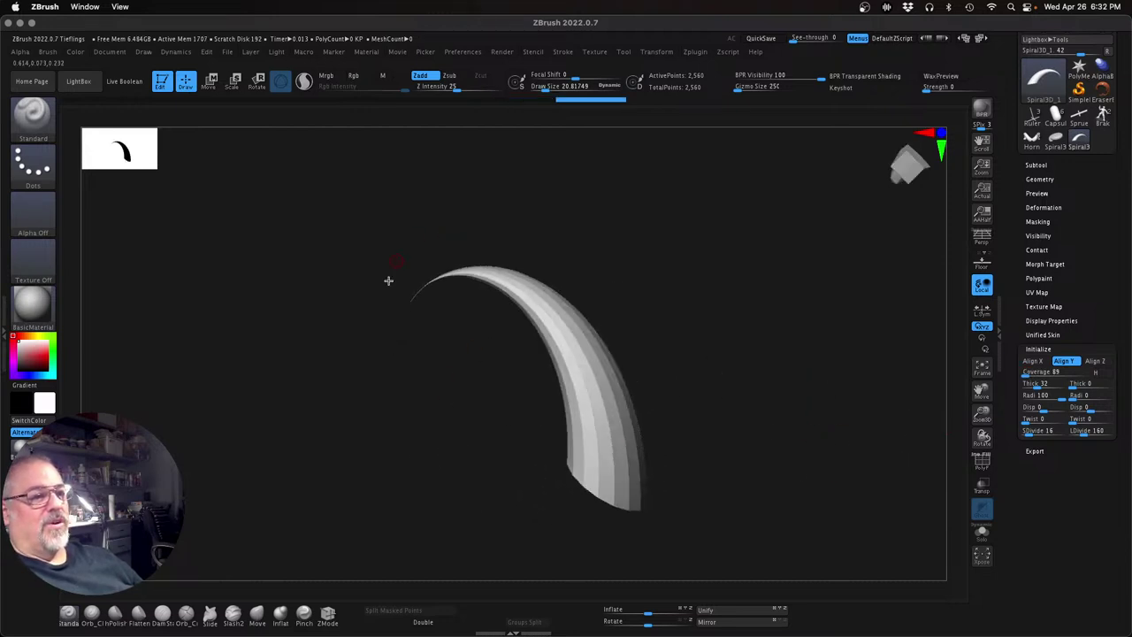
Inspect the short horn from several angles and raise its Coverage to 354 to curl it further
{"action": "left_click_drag", "start_coordinate": [719, 424], "coordinate": [767, 394]}
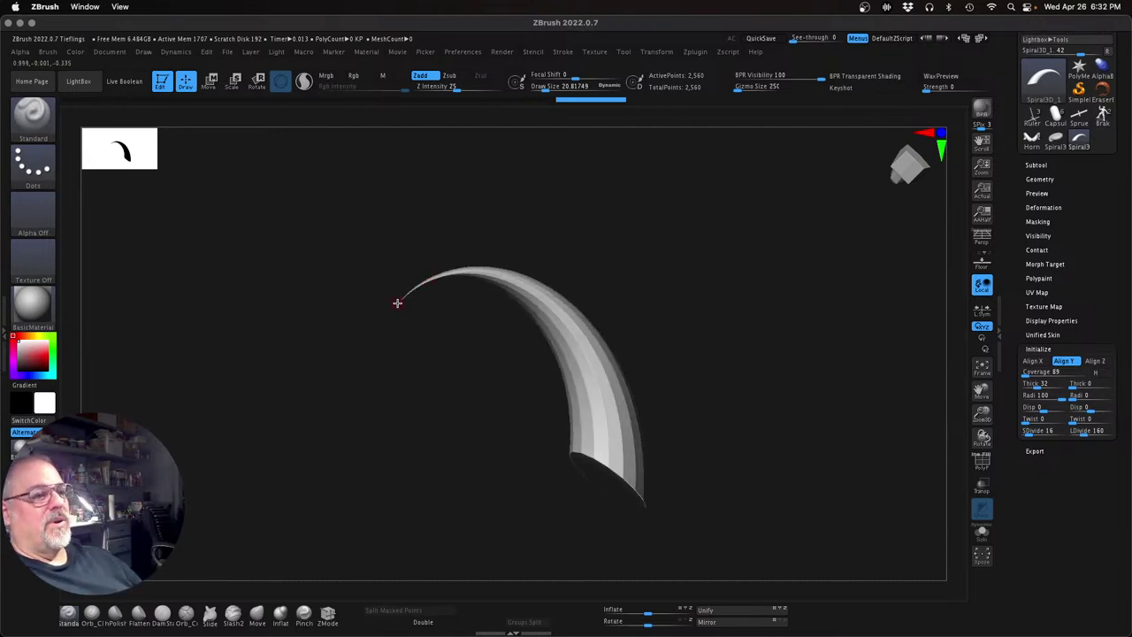
{"action": "mouse_move", "coordinate": [425, 346]}
{"action": "left_mouse_down"}
{"action": "mouse_move", "coordinate": [421, 381]}
{"action": "mouse_move", "coordinate": [429, 365]}
{"action": "left_mouse_up"}
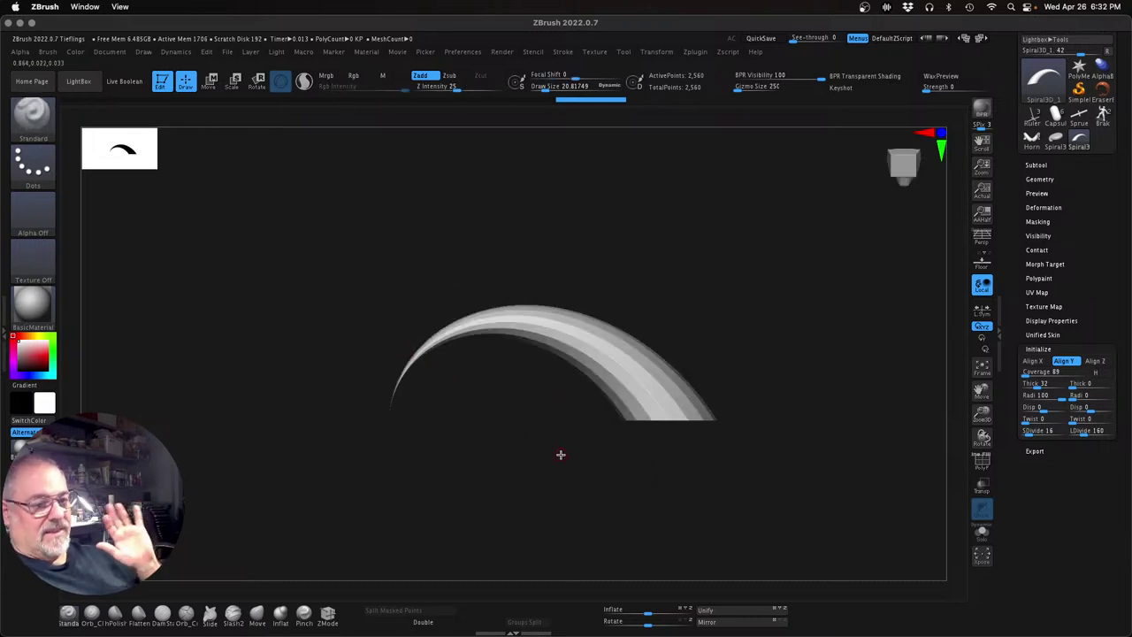
{"action": "left_click_drag", "start_coordinate": [702, 460], "coordinate": [667, 471]}
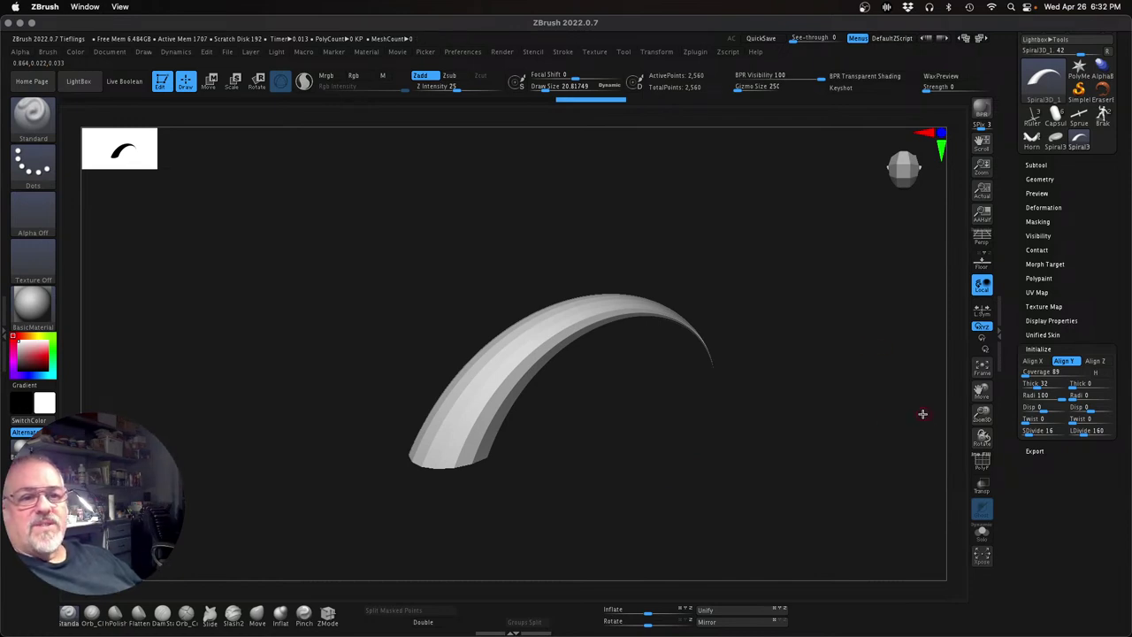
{"action": "mouse_move", "coordinate": [1025, 372]}
{"action": "left_mouse_down"}
{"action": "mouse_move", "coordinate": [1054, 373]}
{"action": "mouse_move", "coordinate": [1027, 373]}
{"action": "left_mouse_up"}
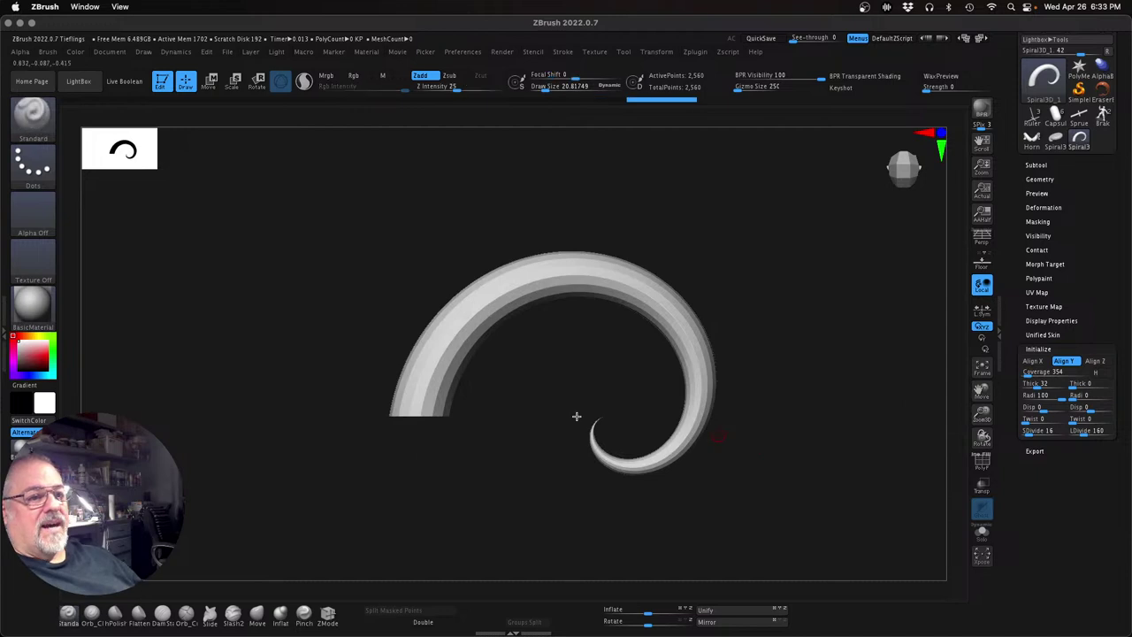
Thicken the spiral to a start Thick of 53 and raise its Coverage to 442
{"action": "left_click", "coordinate": [1040, 372]}
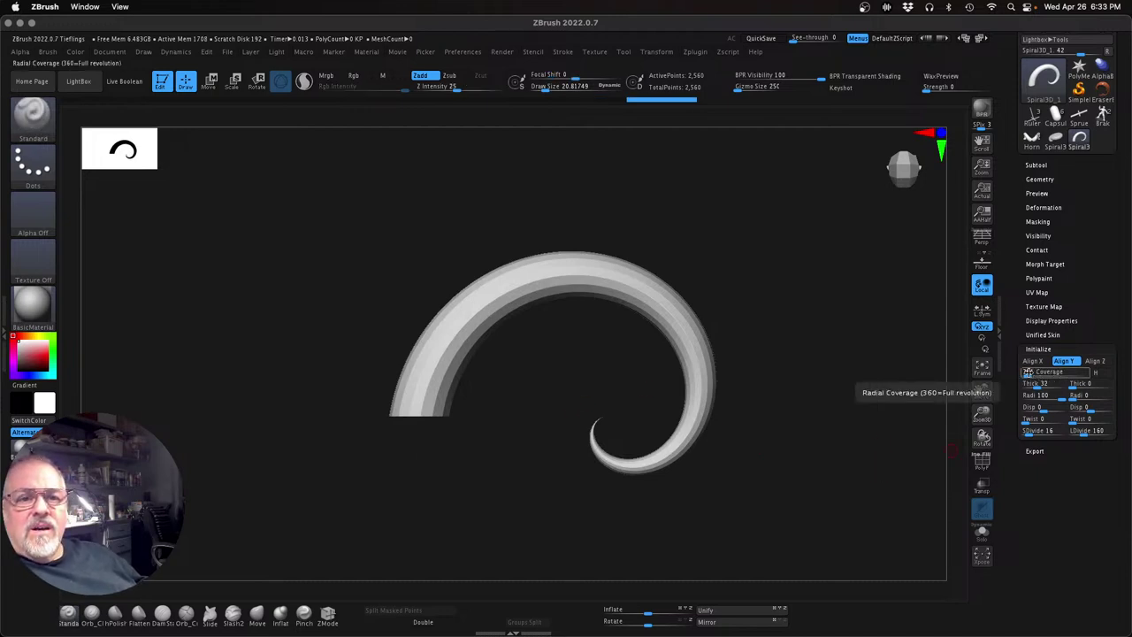
{"action": "left_click_drag", "start_coordinate": [1037, 386], "coordinate": [1045, 386]}
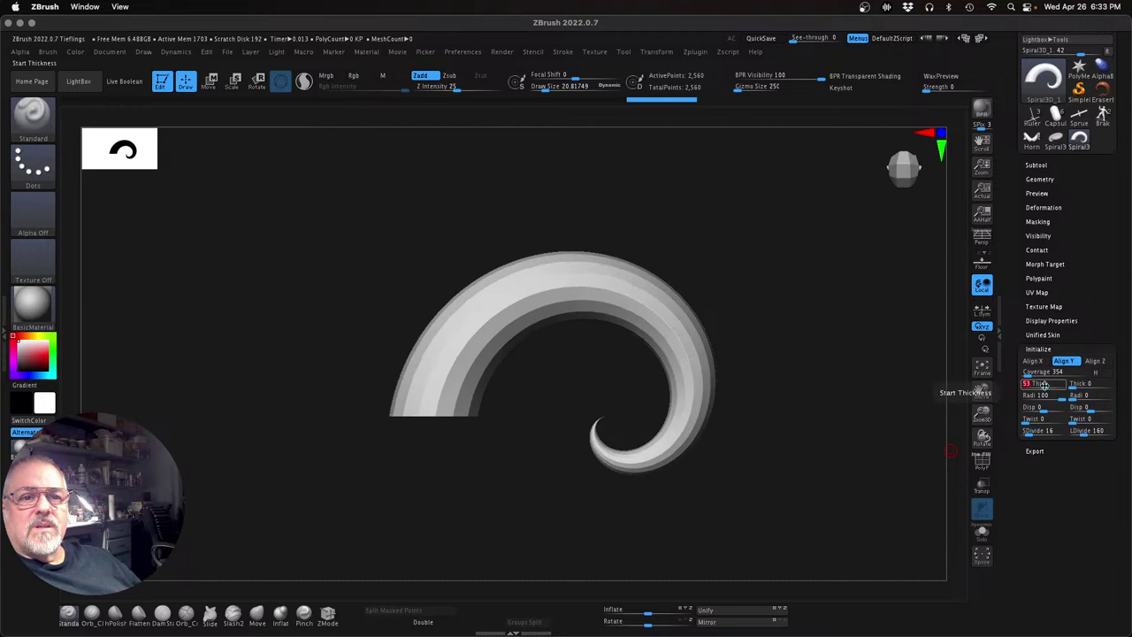
{"action": "left_click_drag", "start_coordinate": [1028, 372], "coordinate": [1026, 372]}
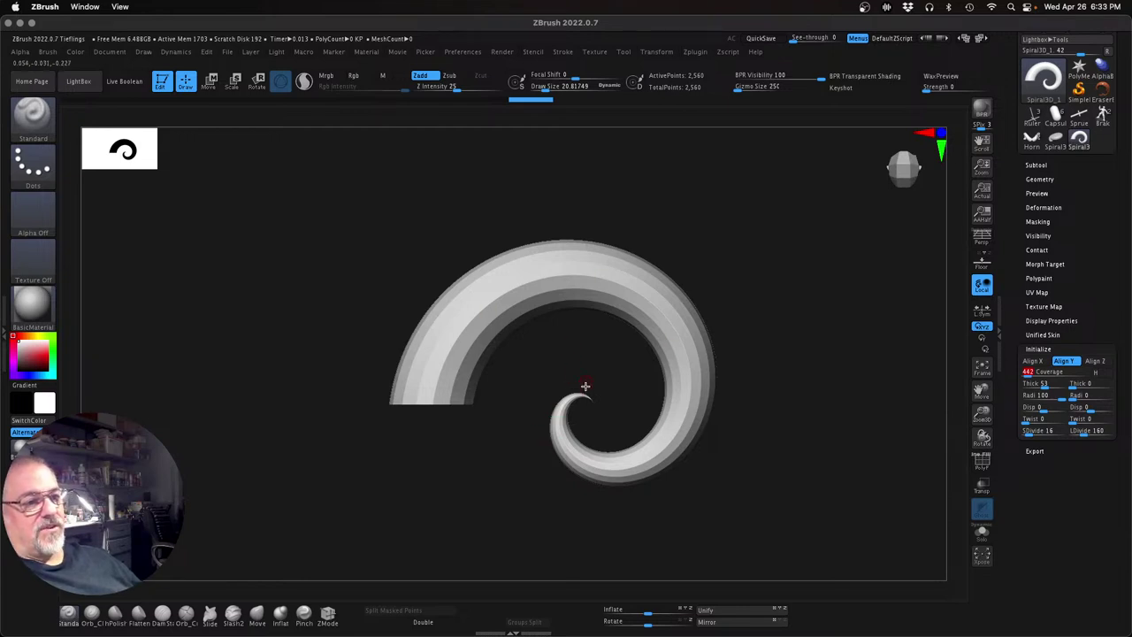
Set the spiral's start displacement to -1.49122 to spread its coils sideways, and inspect the horn from several angles
{"action": "left_click_drag", "start_coordinate": [666, 496], "coordinate": [803, 492]}
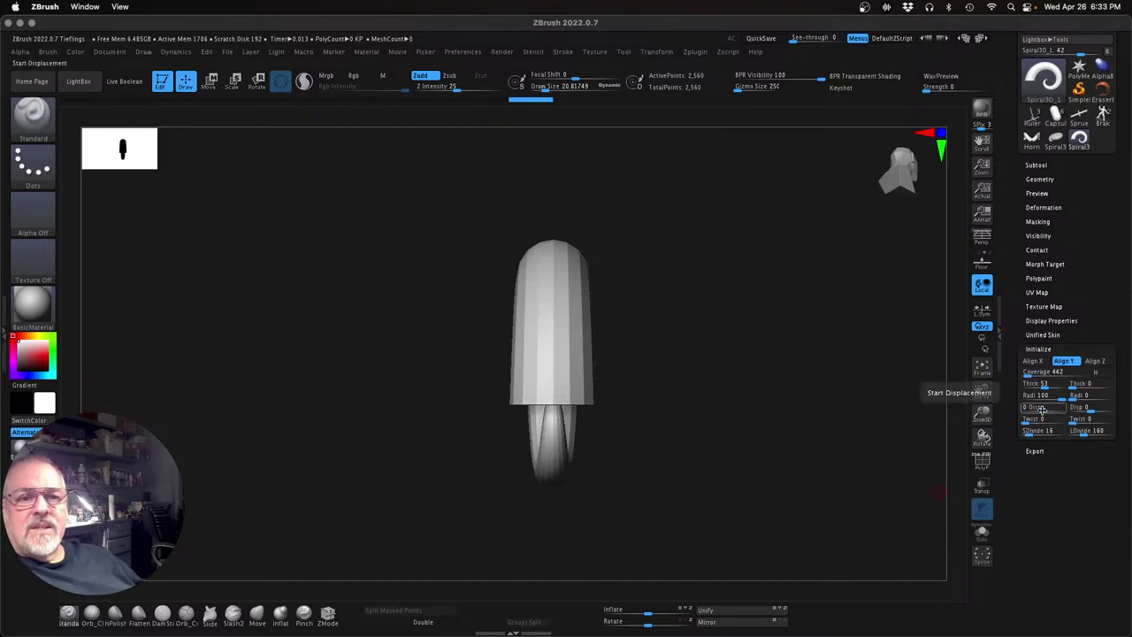
{"action": "left_click_drag", "start_coordinate": [1042, 408], "coordinate": [1037, 412]}
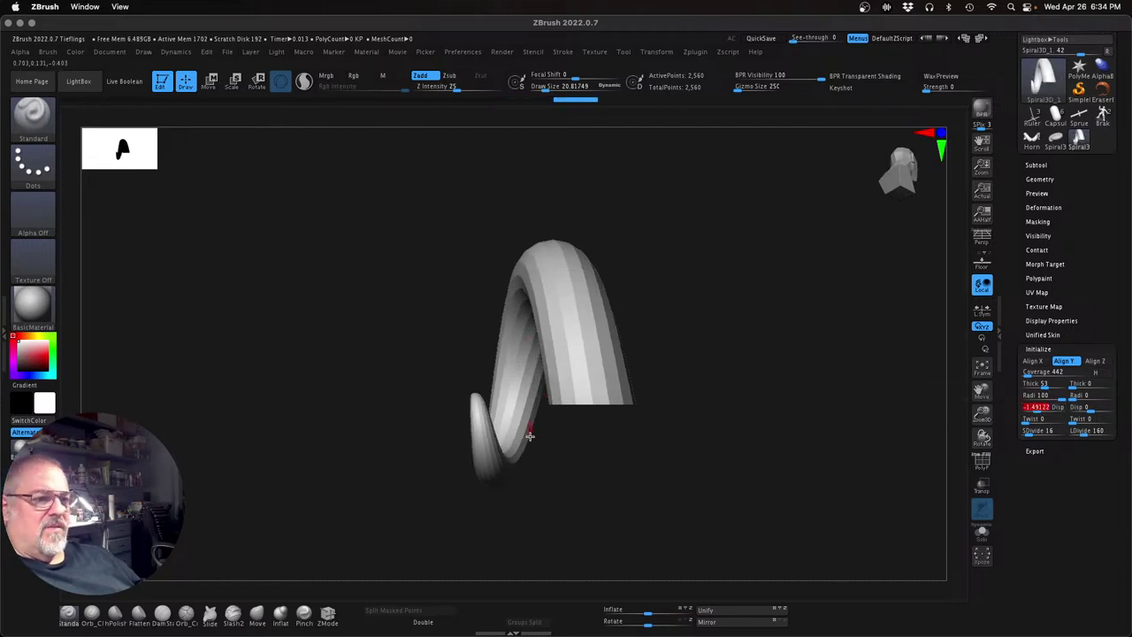
{"action": "left_click_drag", "start_coordinate": [584, 447], "coordinate": [664, 468]}
{"action": "left_click_drag", "start_coordinate": [757, 365], "coordinate": [657, 416]}
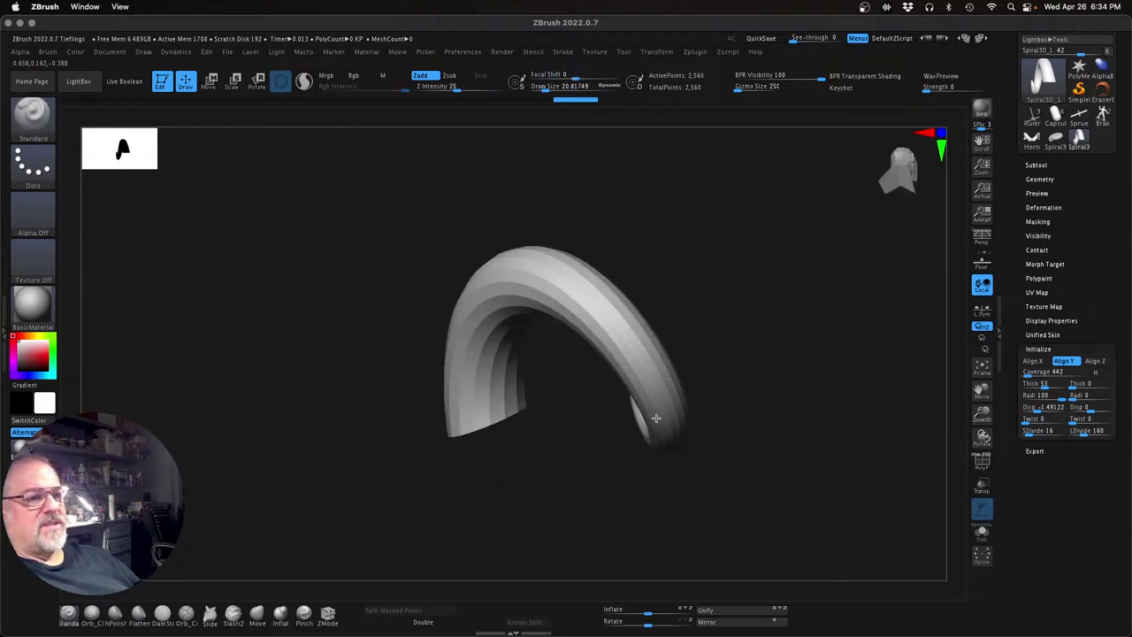
{"action": "mouse_move", "coordinate": [574, 419]}
{"action": "left_mouse_down"}
{"action": "mouse_move", "coordinate": [733, 431]}
{"action": "mouse_move", "coordinate": [700, 468]}
{"action": "mouse_move", "coordinate": [779, 498]}
{"action": "mouse_move", "coordinate": [812, 479]}
{"action": "mouse_move", "coordinate": [776, 445]}
{"action": "mouse_move", "coordinate": [735, 470]}
{"action": "mouse_move", "coordinate": [617, 454]}
{"action": "mouse_move", "coordinate": [722, 461]}
{"action": "mouse_move", "coordinate": [685, 437]}
{"action": "mouse_move", "coordinate": [778, 438]}
{"action": "mouse_move", "coordinate": [753, 427]}
{"action": "mouse_move", "coordinate": [770, 424]}
{"action": "mouse_move", "coordinate": [786, 381]}
{"action": "mouse_move", "coordinate": [857, 358]}
{"action": "mouse_move", "coordinate": [846, 330]}
{"action": "mouse_move", "coordinate": [823, 356]}
{"action": "left_mouse_up"}
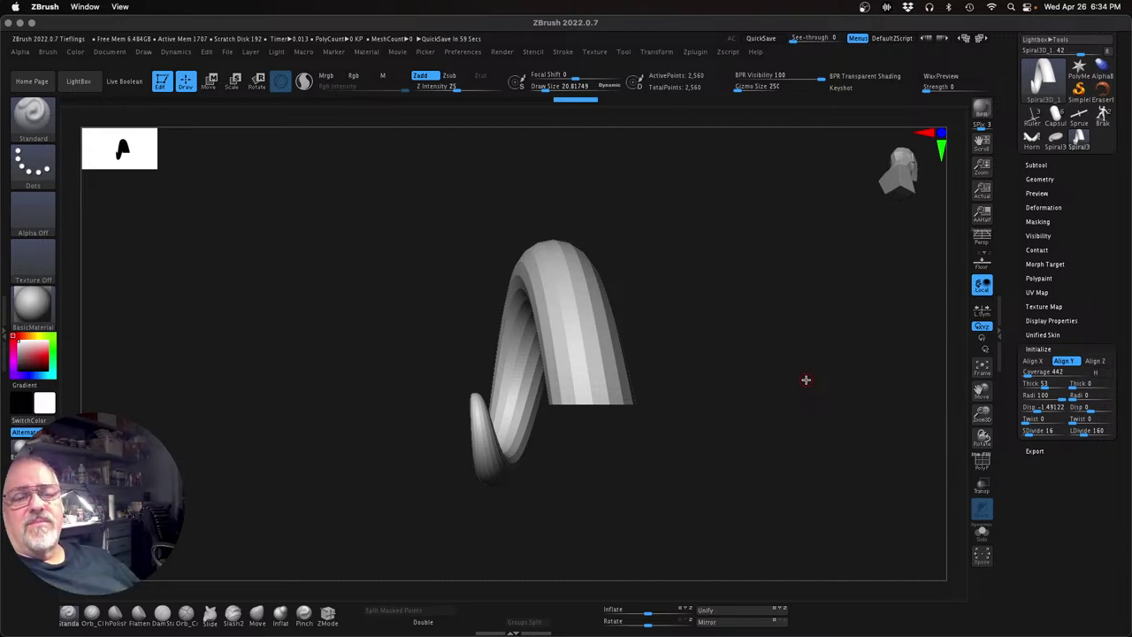
Convert the spiral primitive into an editable PolyMesh3D and view it from the side
{"action": "left_click_drag", "start_coordinate": [1095, 192], "coordinate": [1095, 274]}
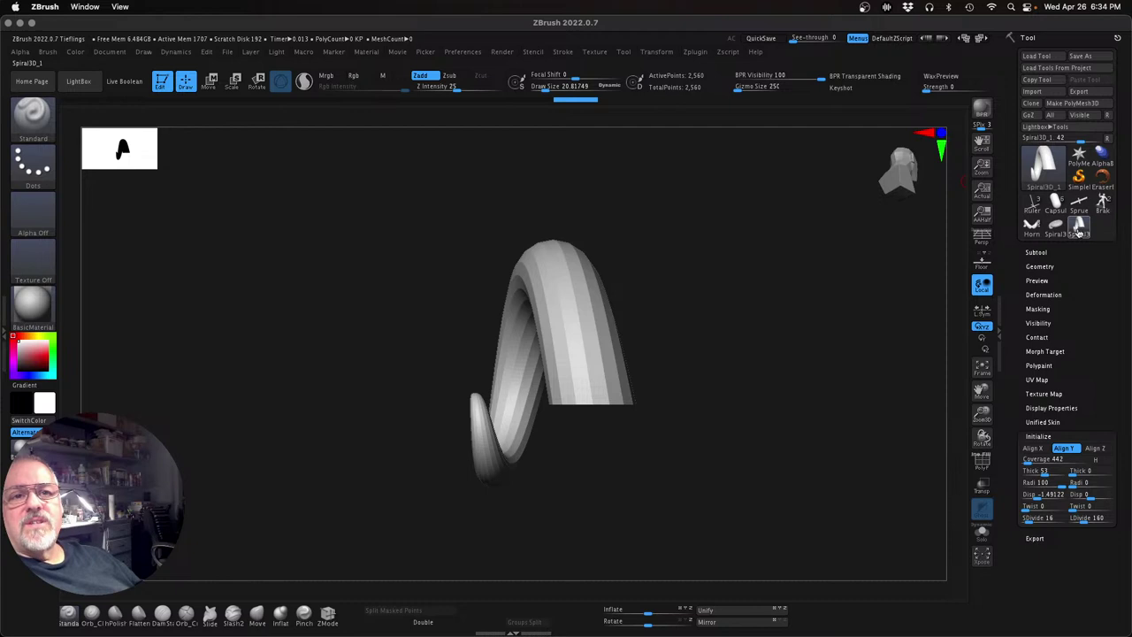
{"action": "left_click", "coordinate": [1036, 252]}
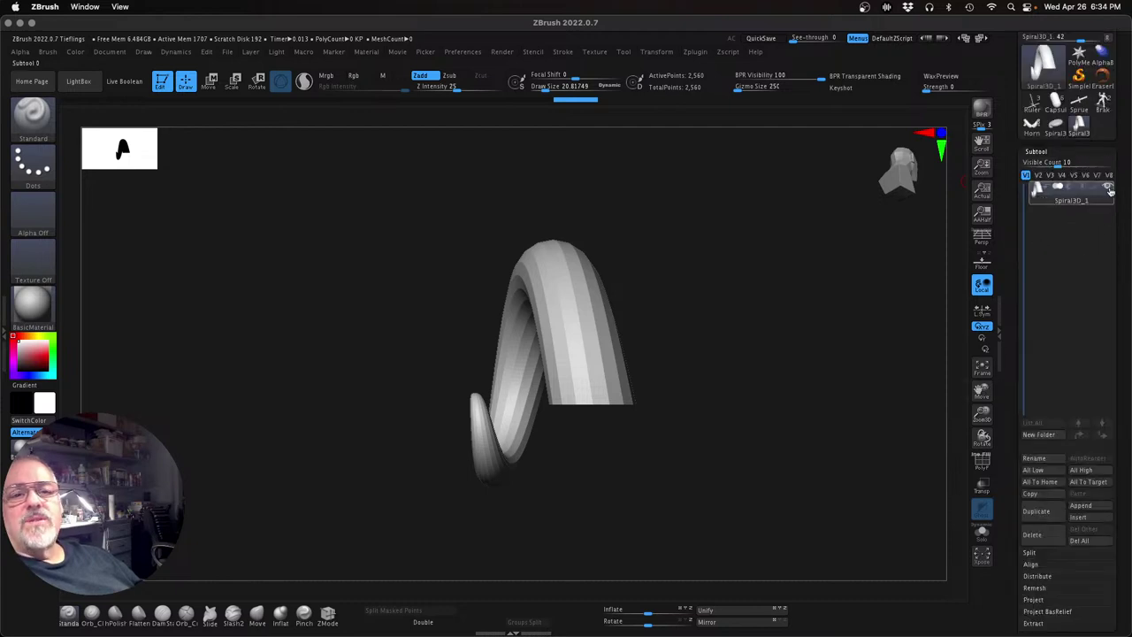
{"action": "left_click_drag", "start_coordinate": [1118, 166], "coordinate": [1127, 248]}
{"action": "left_click", "coordinate": [1069, 104]}
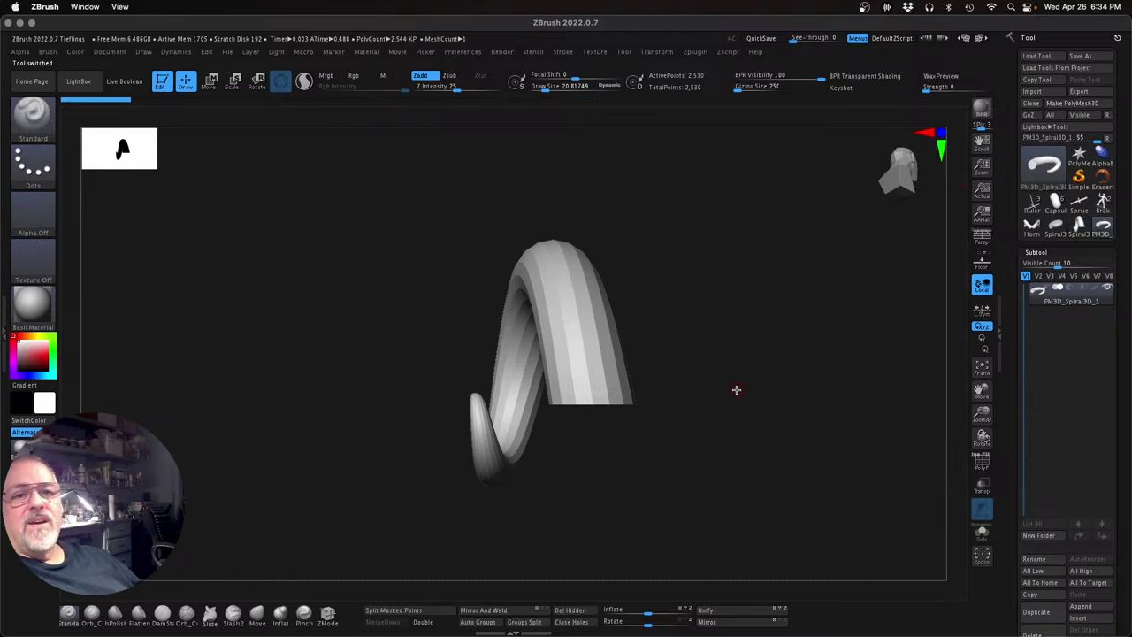
{"action": "left_click_drag", "start_coordinate": [771, 428], "coordinate": [803, 434]}
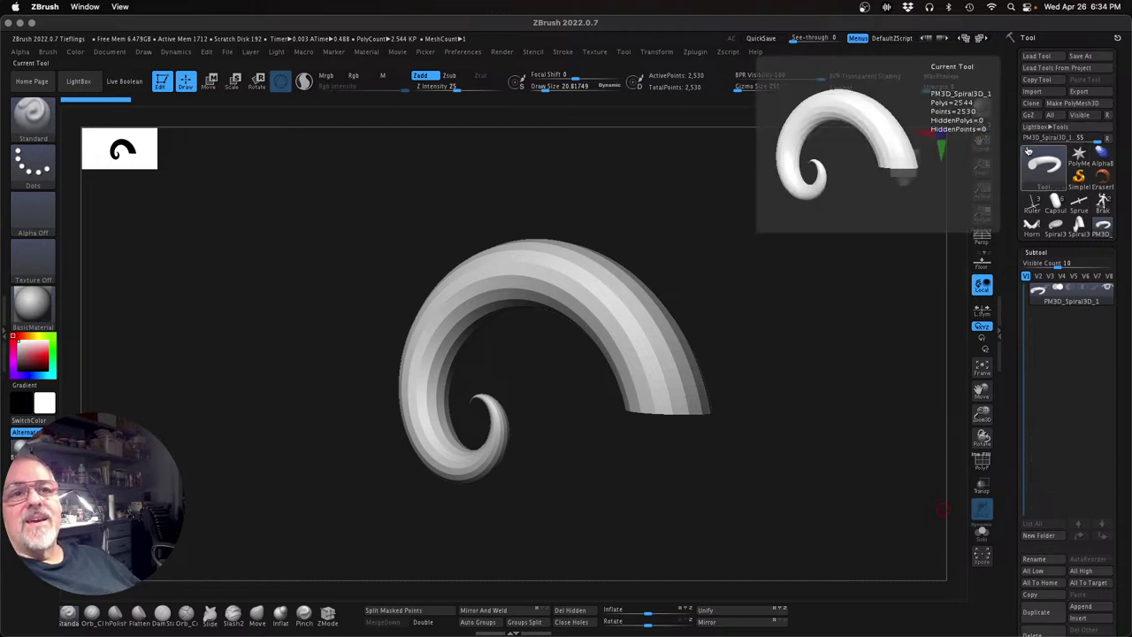
Rename the converted spiral subtool as Horn_A
{"action": "mouse_move", "coordinate": [1053, 309]}
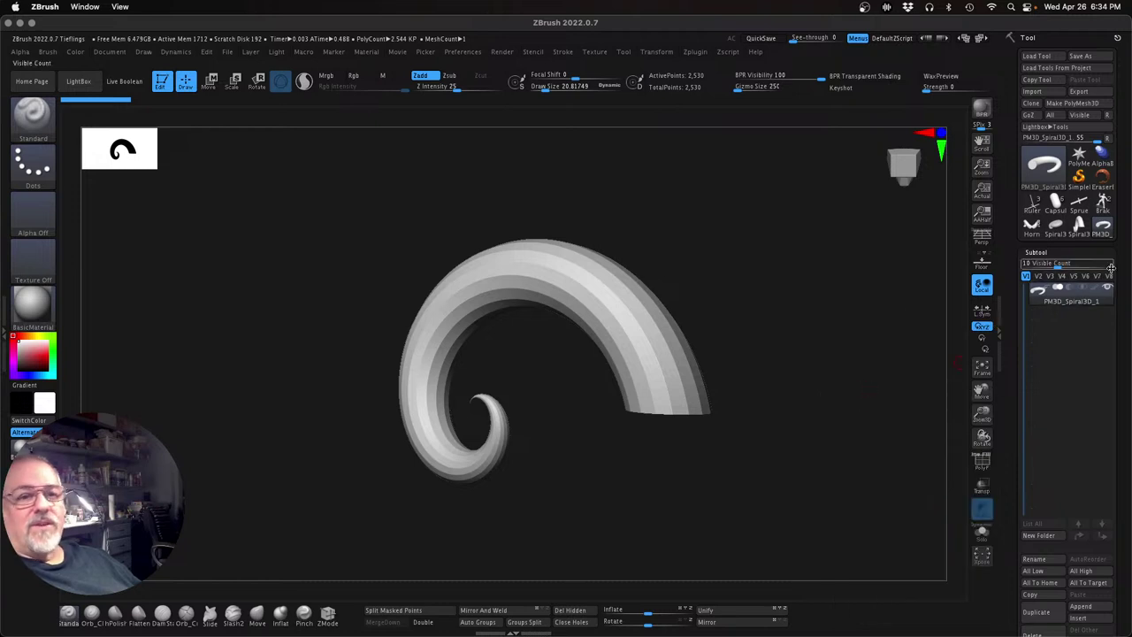
{"action": "left_click", "coordinate": [1060, 566]}
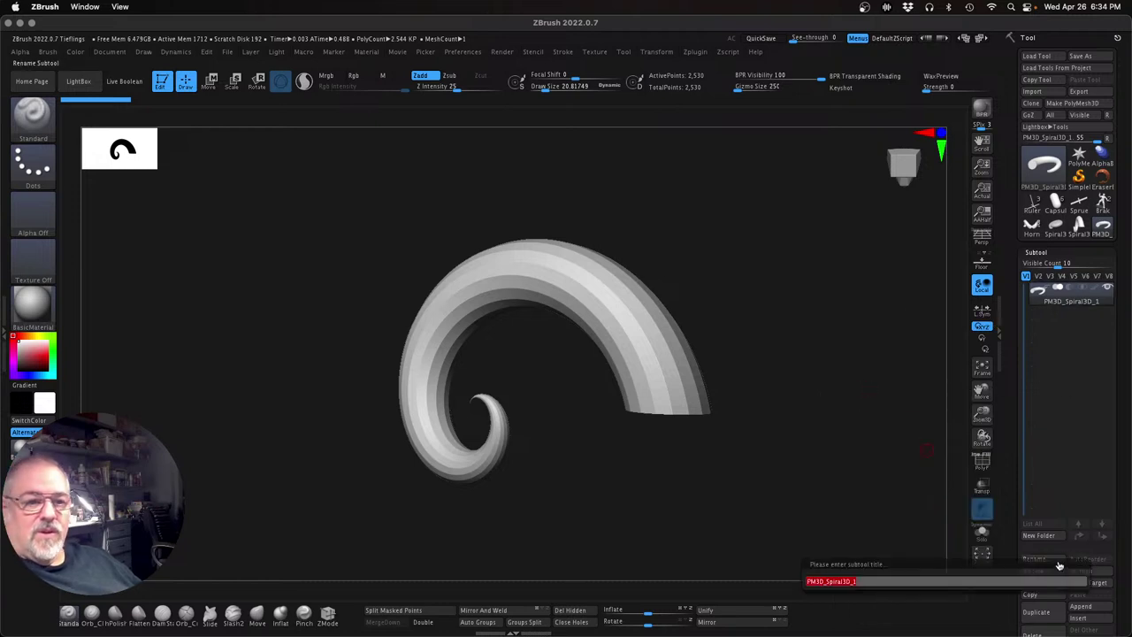
{"action": "type", "text": "Horn"}
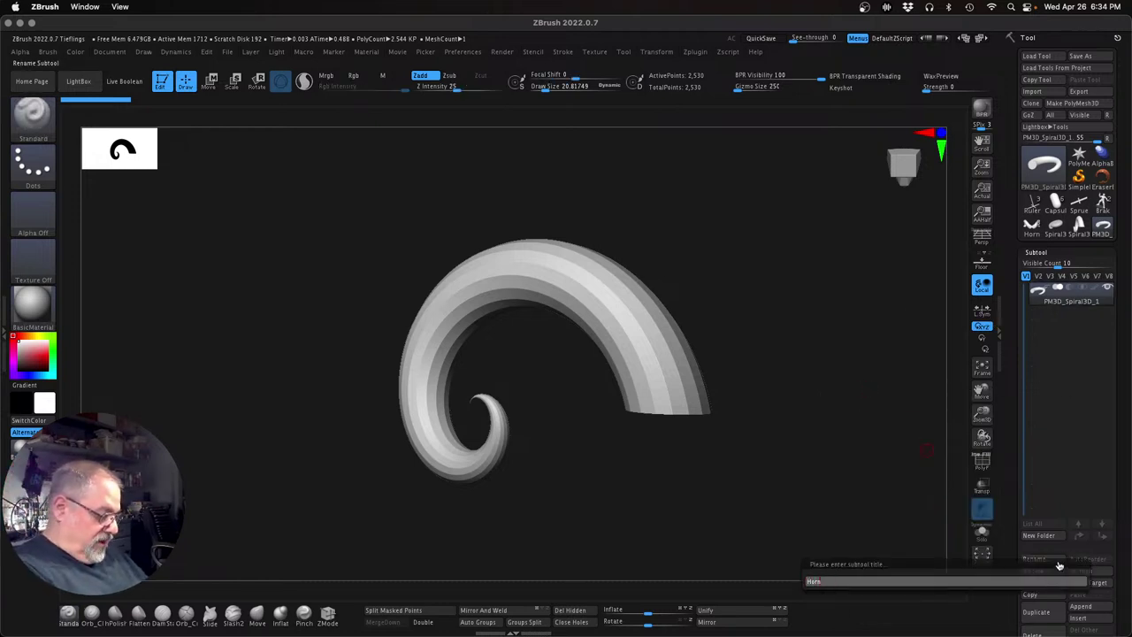
{"action": "key", "text": "Return"}
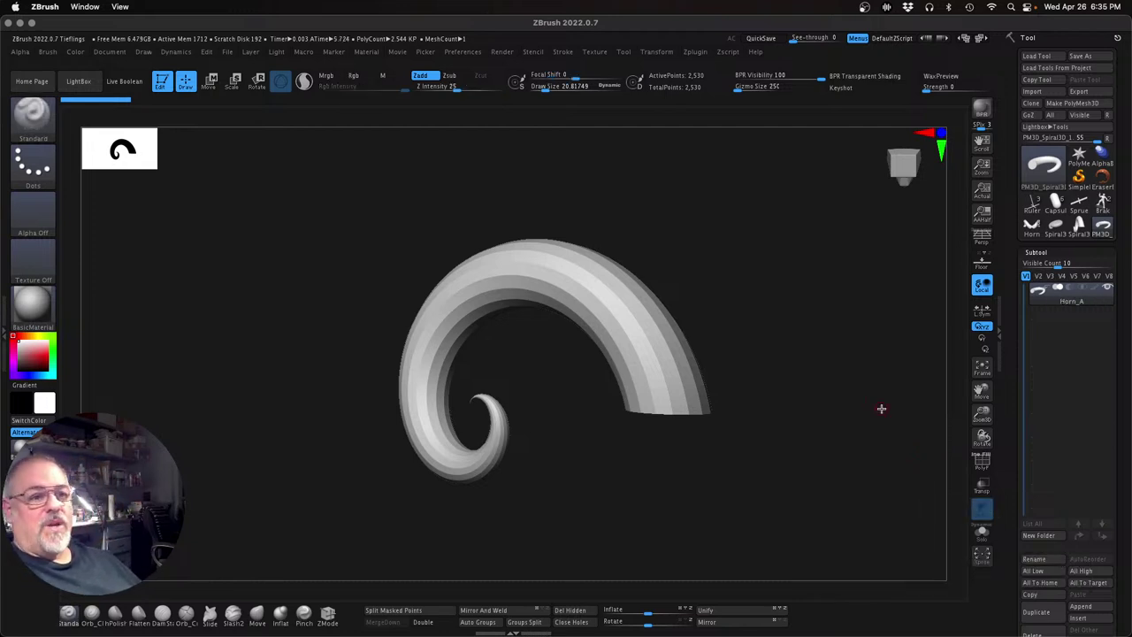
Save the project in the TIEFLINGS folder as Tieflings.ZPR, replacing the existing file
{"action": "left_click_drag", "start_coordinate": [873, 437], "coordinate": [814, 419], "text": "alt"}
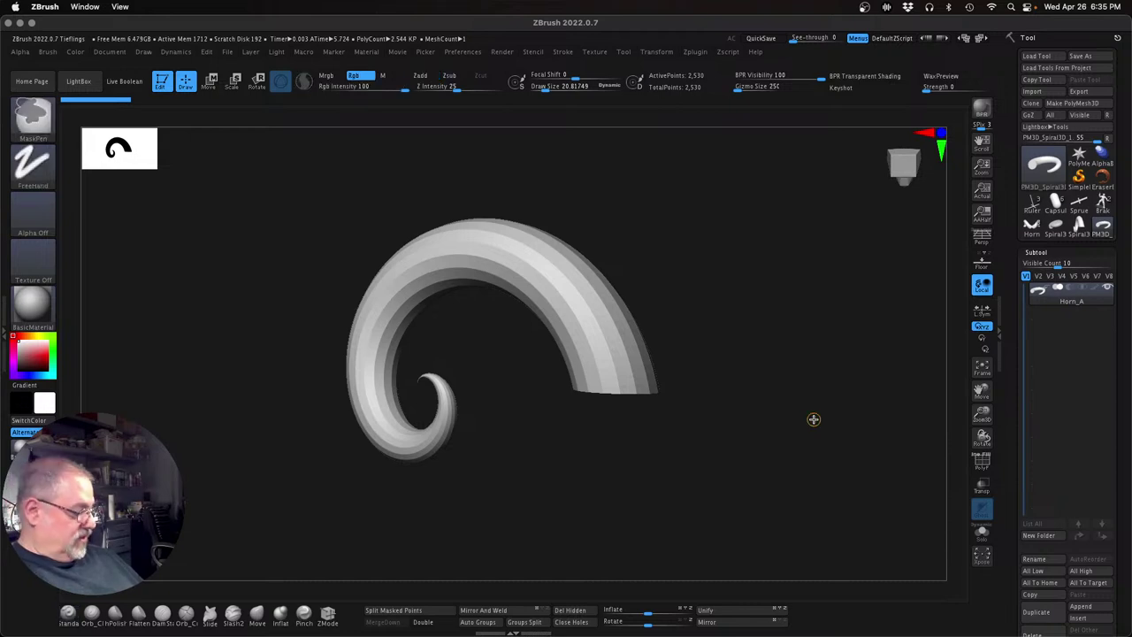
{"action": "key", "text": "ctrl+shift+s"}
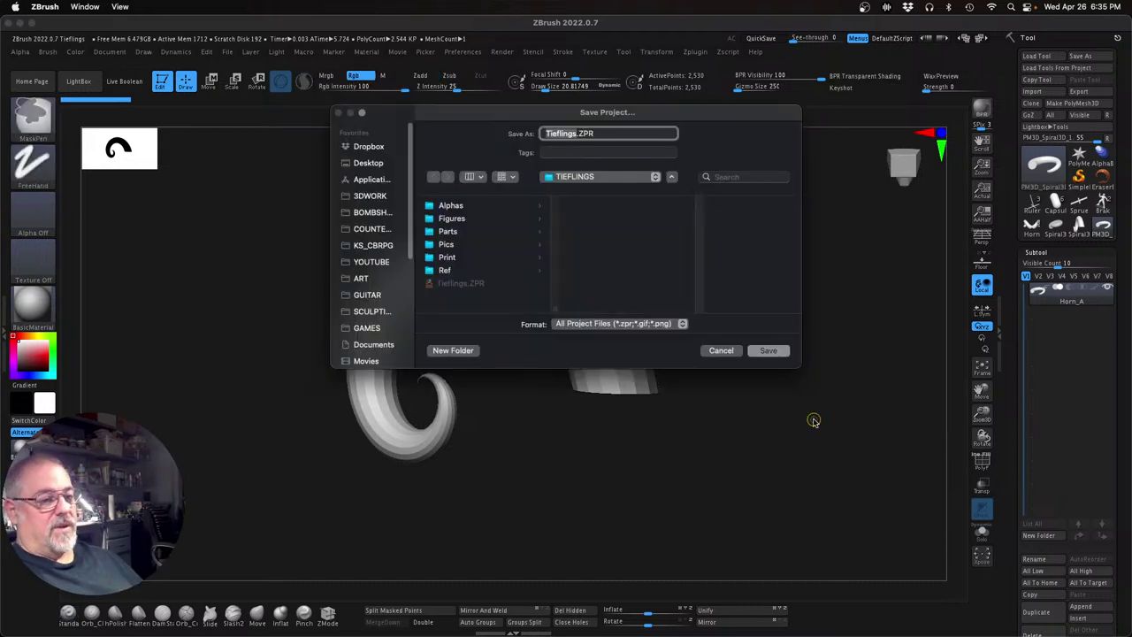
{"action": "left_click", "coordinate": [766, 351]}
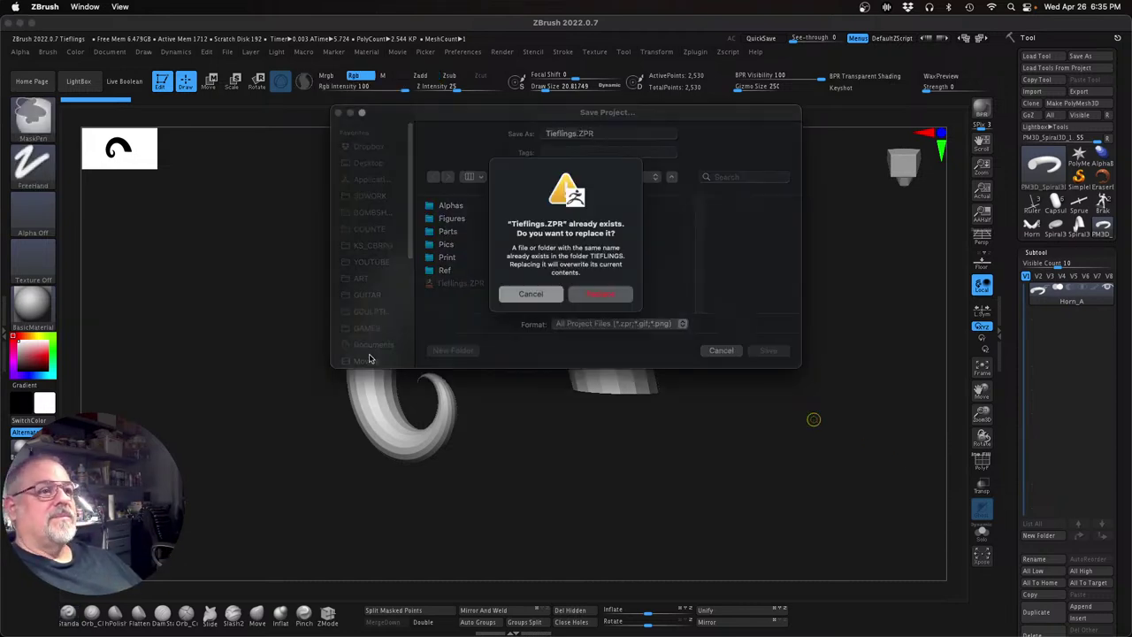
{"action": "left_click", "coordinate": [579, 297]}
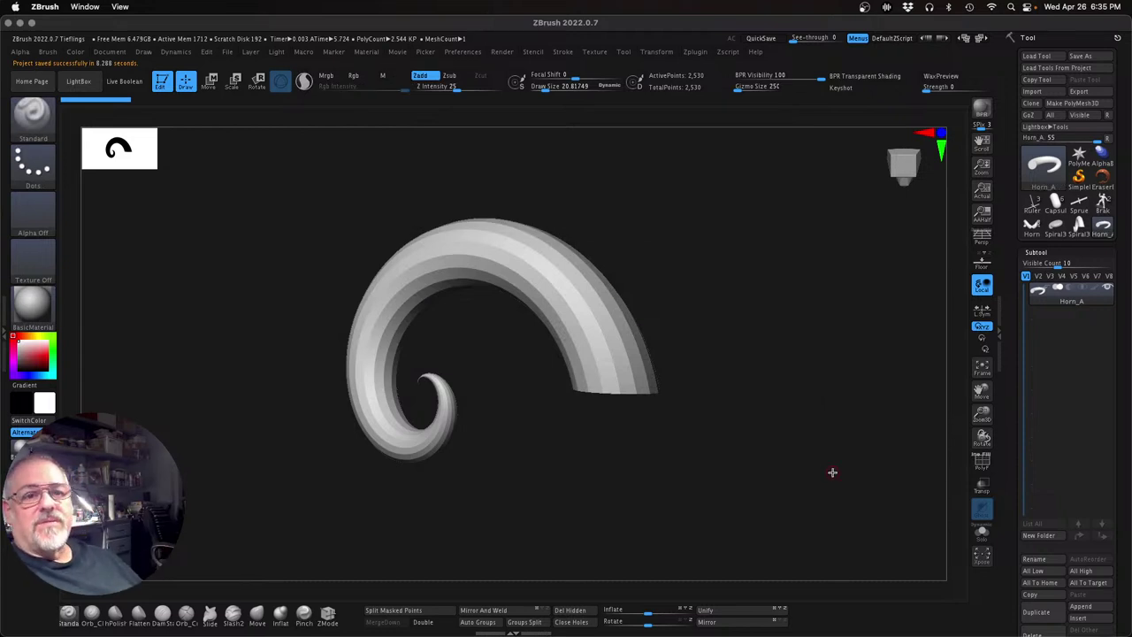
Display the polyframe on the horn and examine how its polygons run along the curve
{"action": "left_click_drag", "start_coordinate": [875, 408], "coordinate": [787, 433]}
{"action": "left_click_drag", "start_coordinate": [981, 413], "coordinate": [984, 435]}
{"action": "mouse_move", "coordinate": [770, 423]}
{"action": "left_mouse_down"}
{"action": "mouse_move", "coordinate": [763, 433]}
{"action": "mouse_move", "coordinate": [768, 377]}
{"action": "mouse_move", "coordinate": [763, 414]}
{"action": "mouse_move", "coordinate": [748, 416]}
{"action": "mouse_move", "coordinate": [781, 422]}
{"action": "left_mouse_up"}
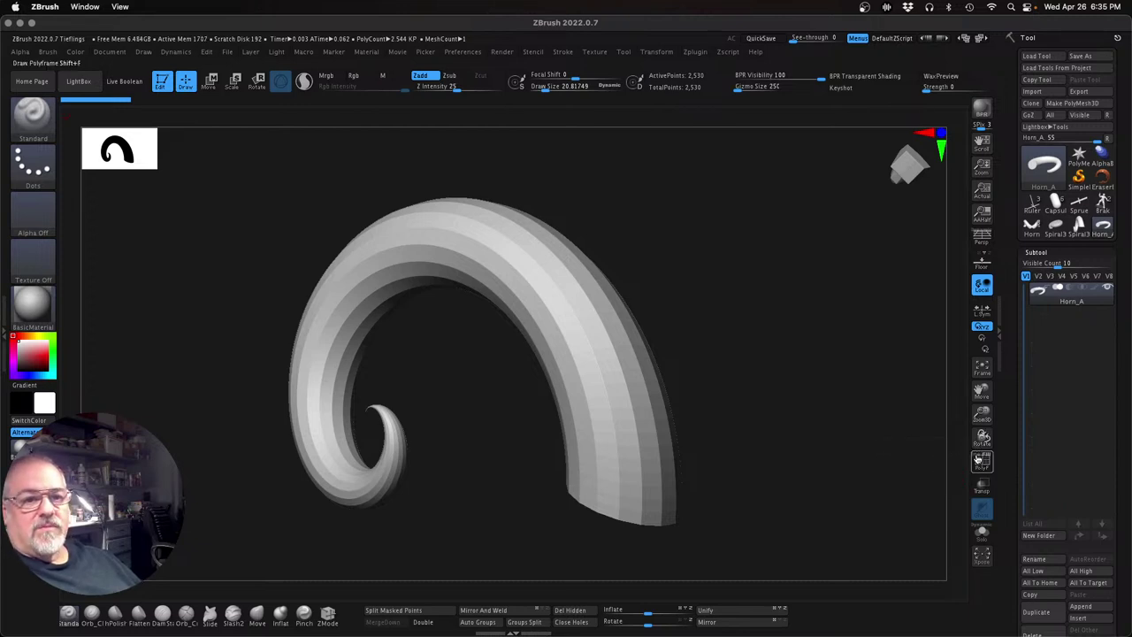
{"action": "left_click", "coordinate": [982, 461]}
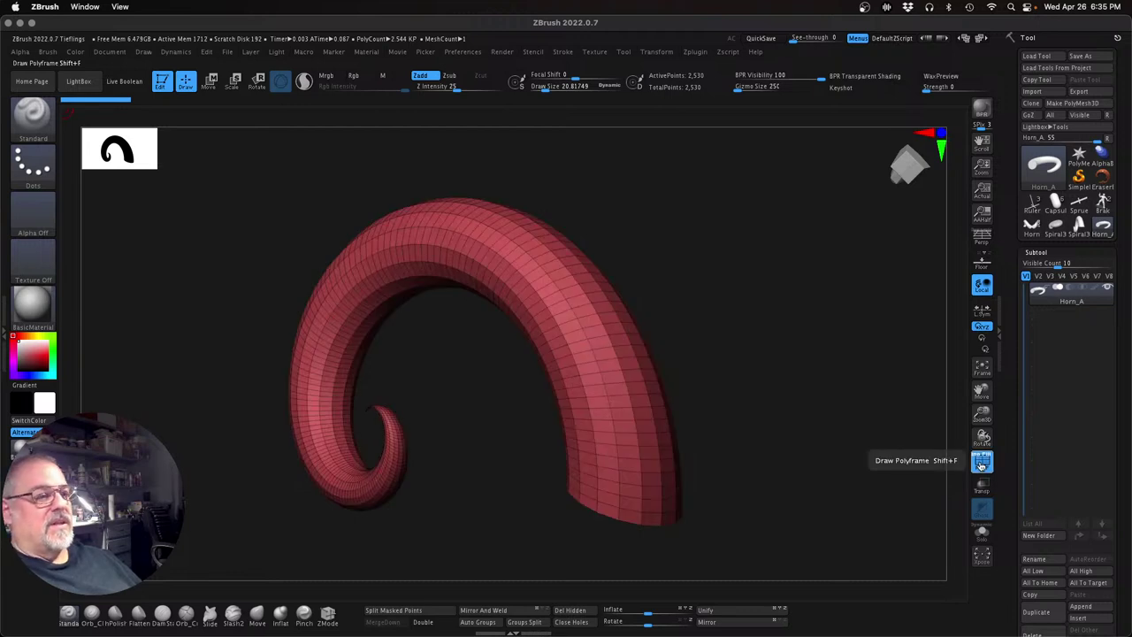
{"action": "mouse_move", "coordinate": [841, 480]}
{"action": "left_mouse_down"}
{"action": "mouse_move", "coordinate": [805, 475]}
{"action": "mouse_move", "coordinate": [862, 482]}
{"action": "left_mouse_up"}
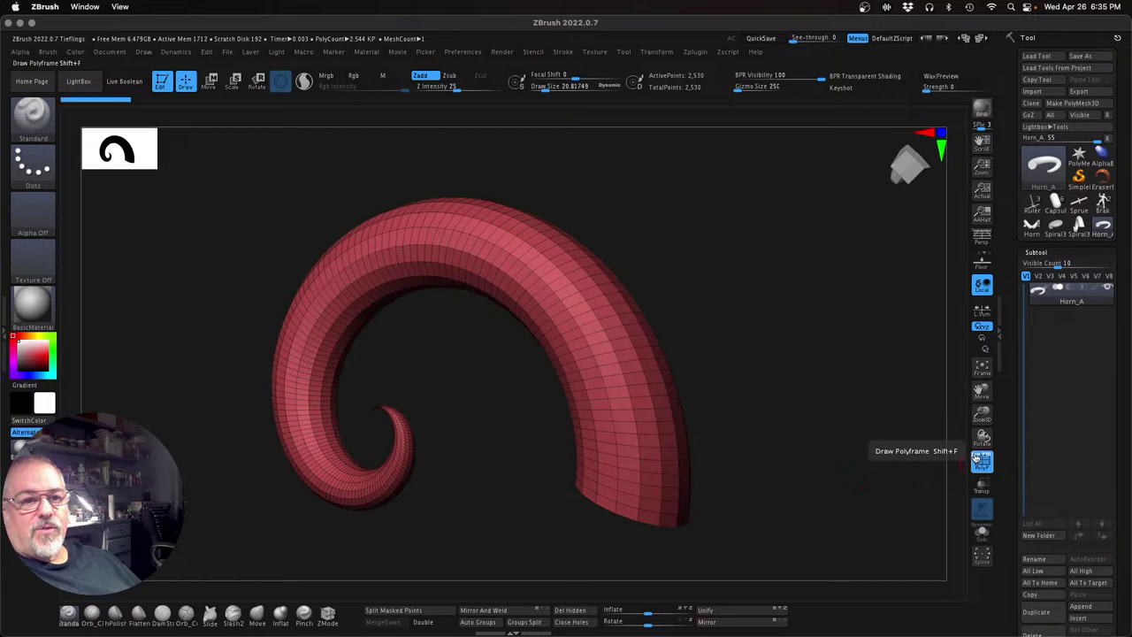
{"action": "left_click", "coordinate": [981, 461]}
Subdivide the horn mesh with smoothing enabled up to subdivision level 5
{"action": "left_click_drag", "start_coordinate": [1127, 479], "coordinate": [1125, 445]}
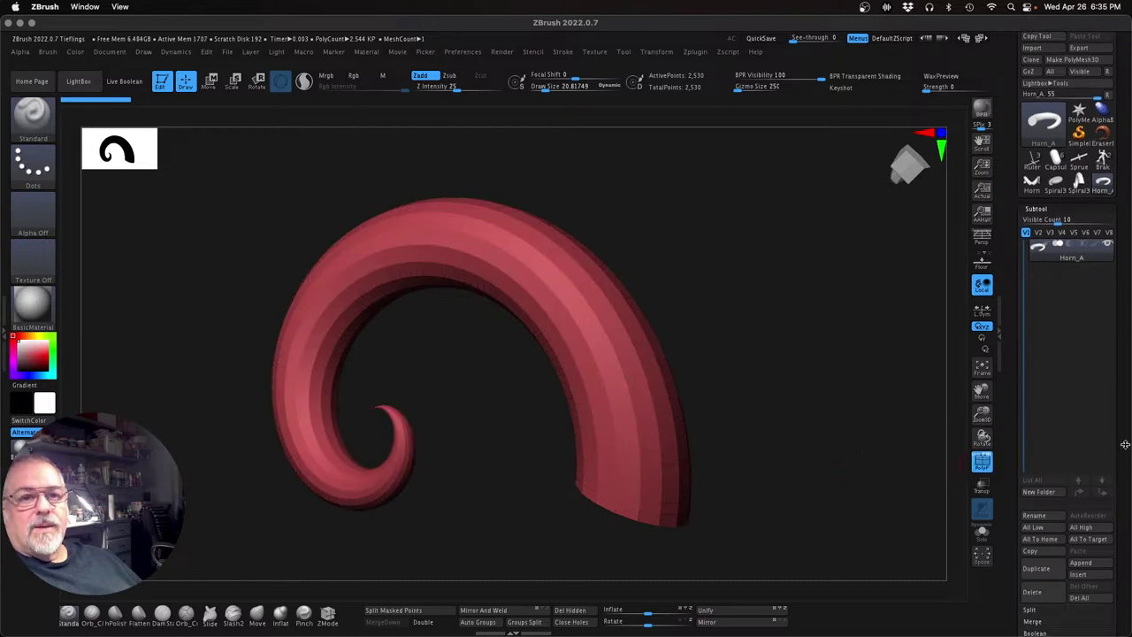
{"action": "left_click", "coordinate": [1046, 208]}
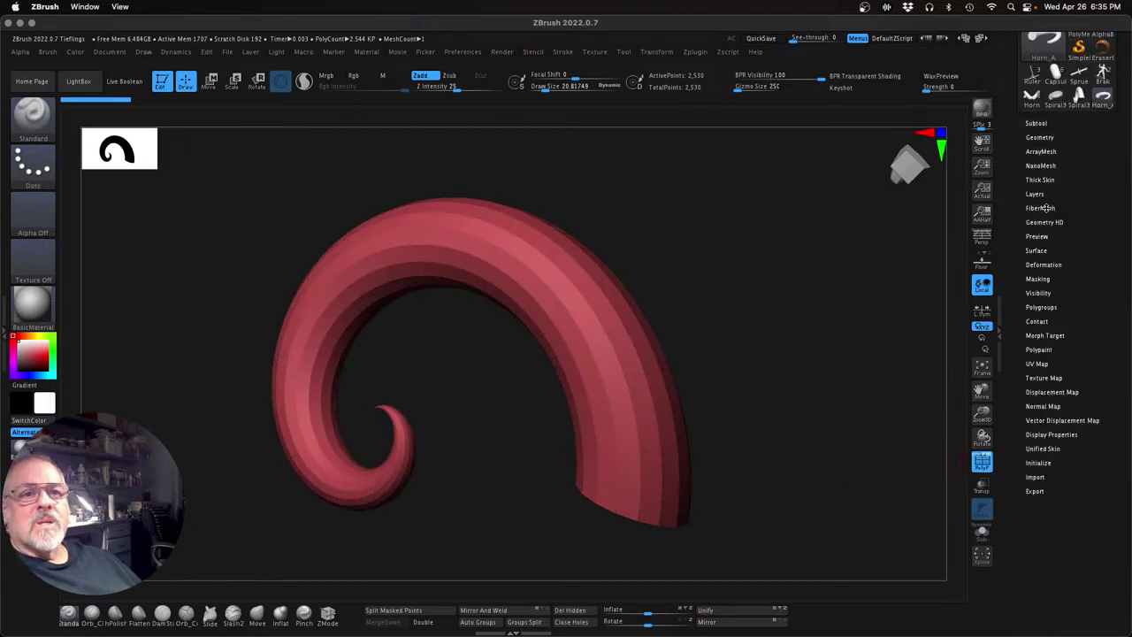
{"action": "left_click", "coordinate": [1040, 137]}
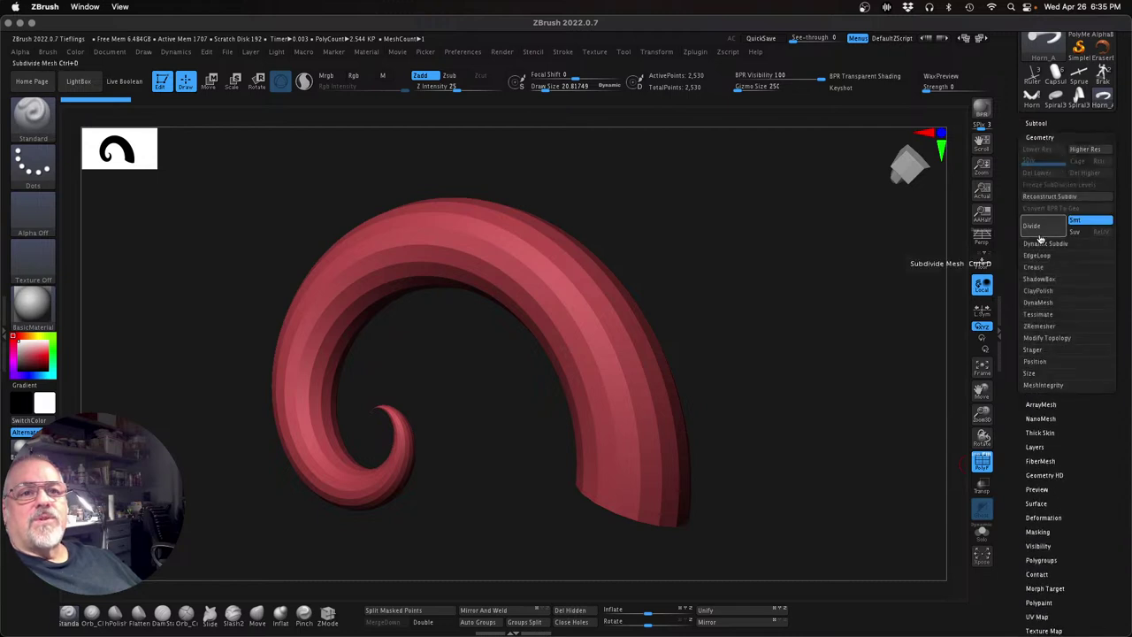
{"action": "left_click", "coordinate": [1042, 231]}
{"action": "left_click", "coordinate": [1041, 231]}
{"action": "left_click", "coordinate": [1042, 231]}
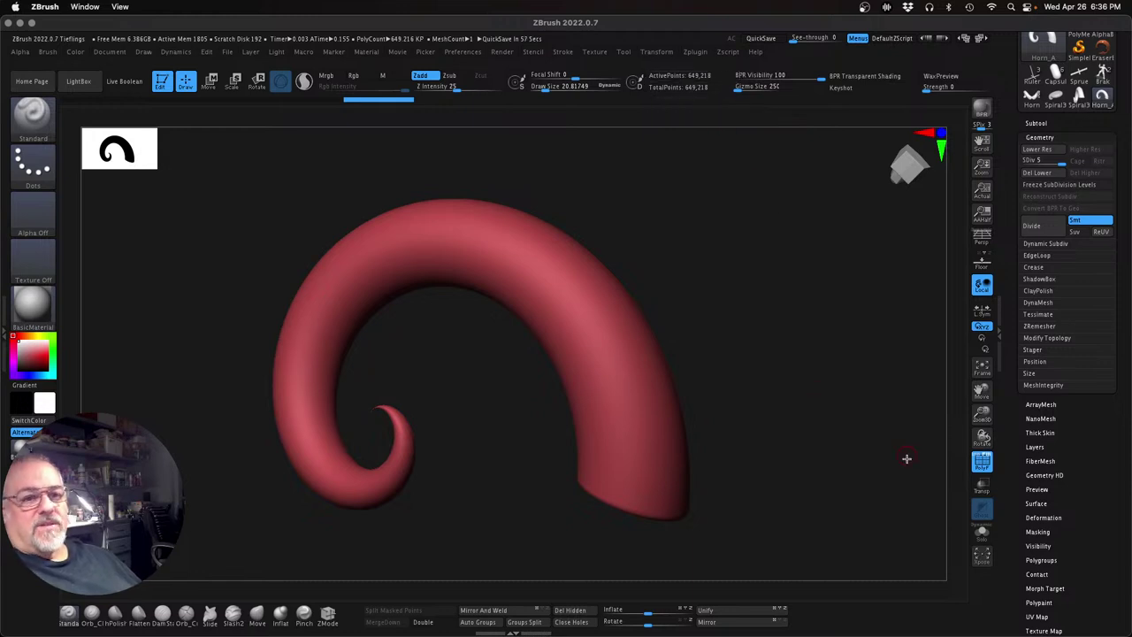
Delete the horn's lower subdivision levels and hide its polyframe
{"action": "left_click", "coordinate": [982, 462]}
{"action": "left_click", "coordinate": [981, 462]}
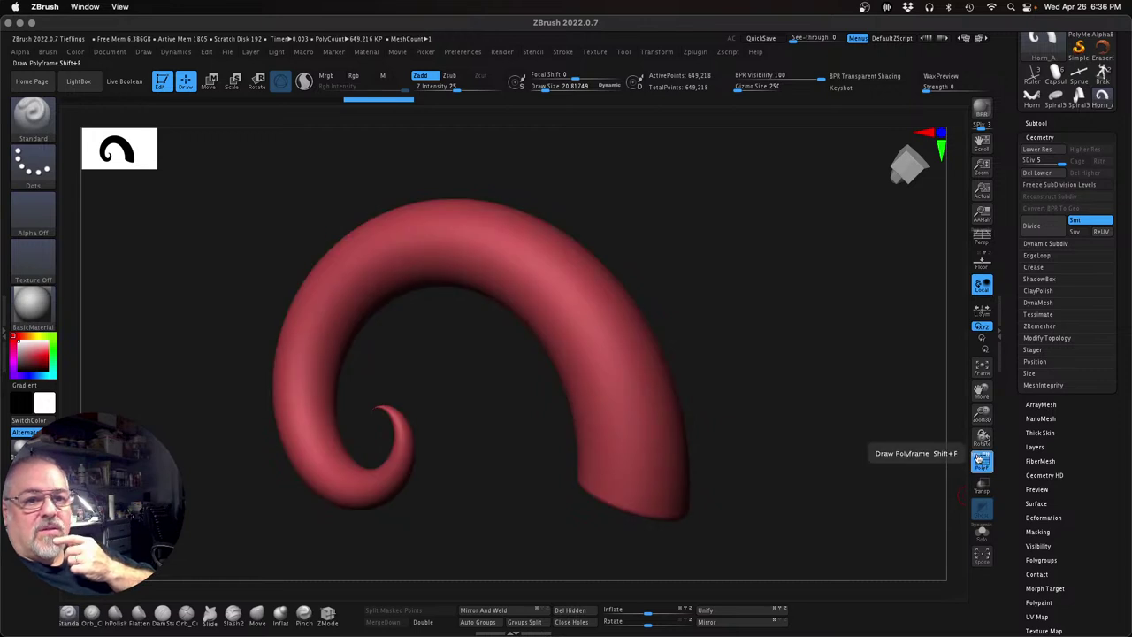
{"action": "left_click", "coordinate": [977, 459]}
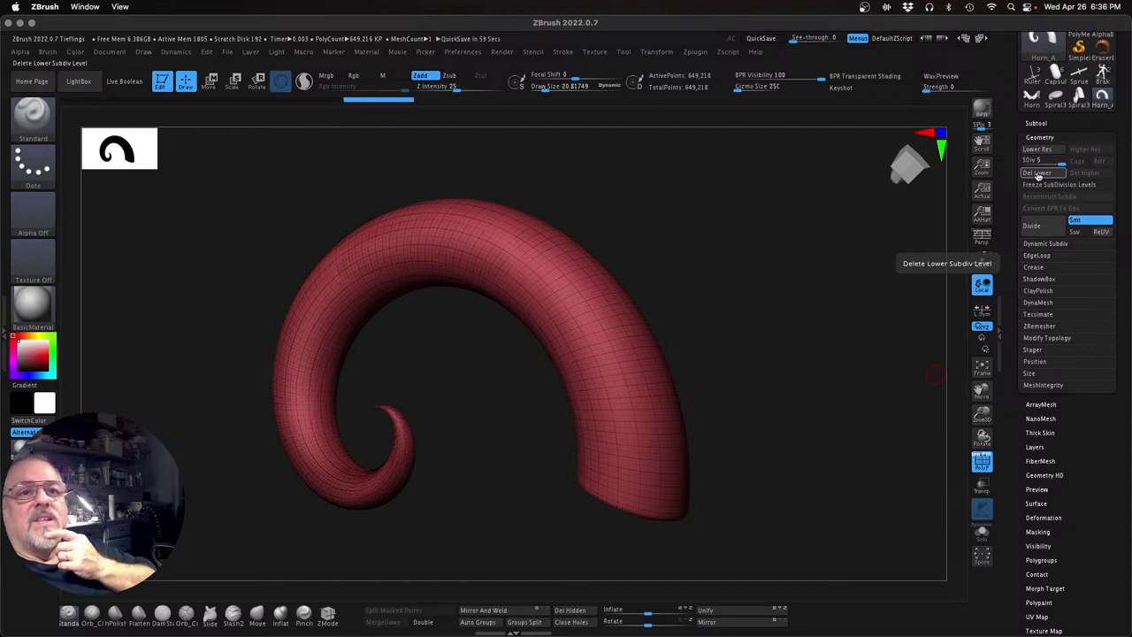
{"action": "left_click", "coordinate": [1037, 174]}
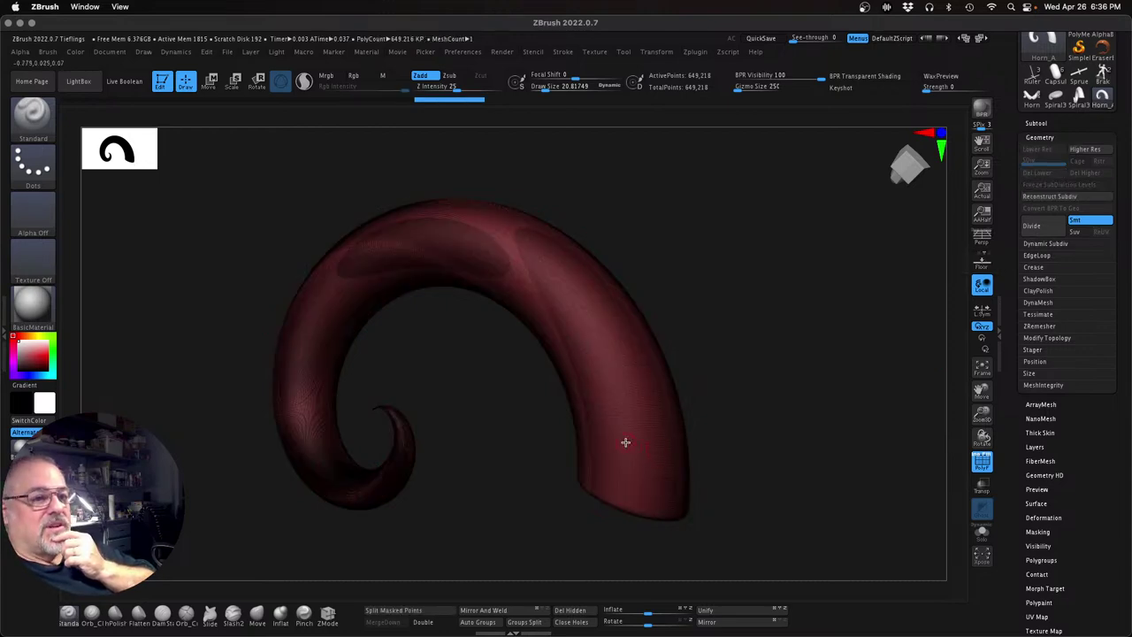
{"action": "mouse_move", "coordinate": [981, 413]}
{"action": "left_mouse_down"}
{"action": "mouse_move", "coordinate": [1046, 461]}
{"action": "mouse_move", "coordinate": [971, 419]}
{"action": "mouse_move", "coordinate": [980, 424]}
{"action": "left_mouse_up"}
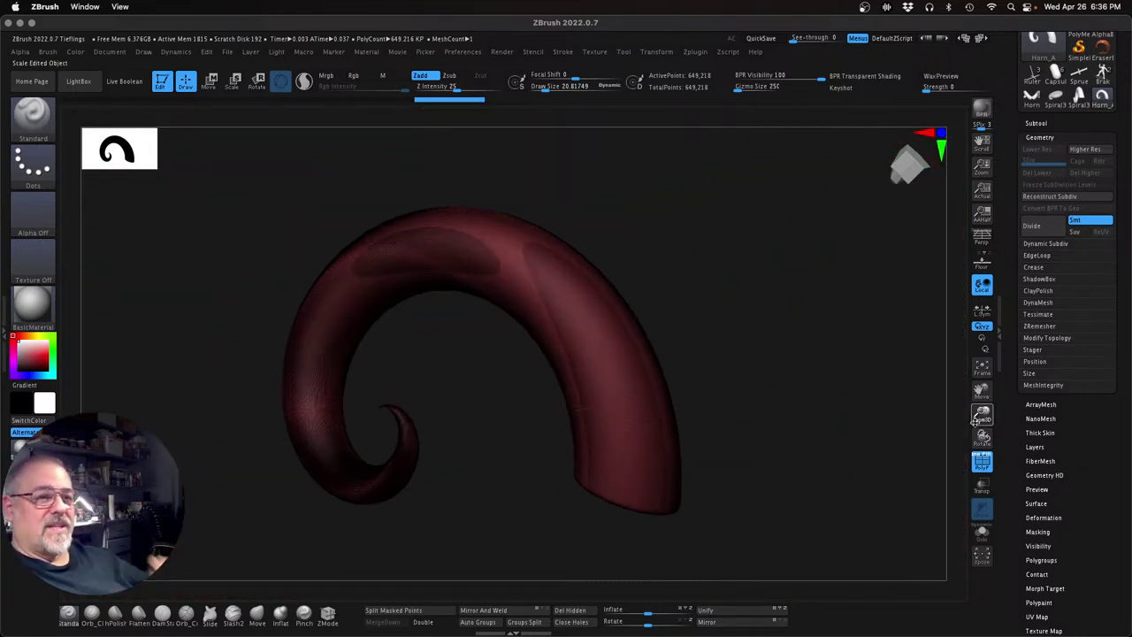
{"action": "left_click", "coordinate": [979, 462]}
{"action": "left_click", "coordinate": [980, 464]}
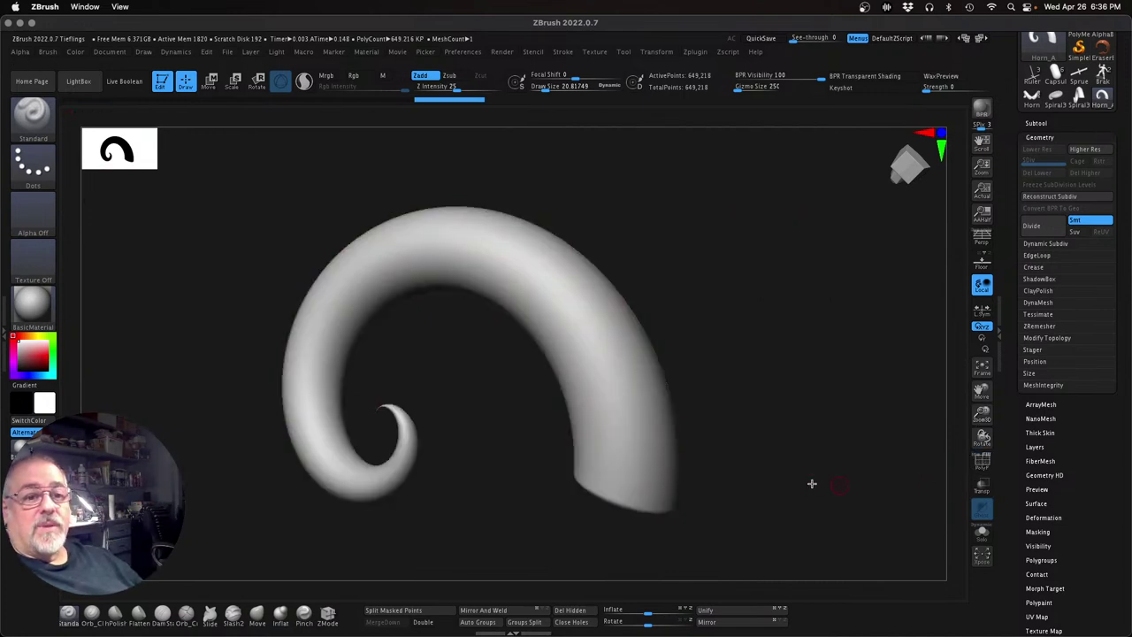
Examine the horn's UV map size and the available UV creation options
{"action": "left_click_drag", "start_coordinate": [808, 430], "coordinate": [697, 364]}
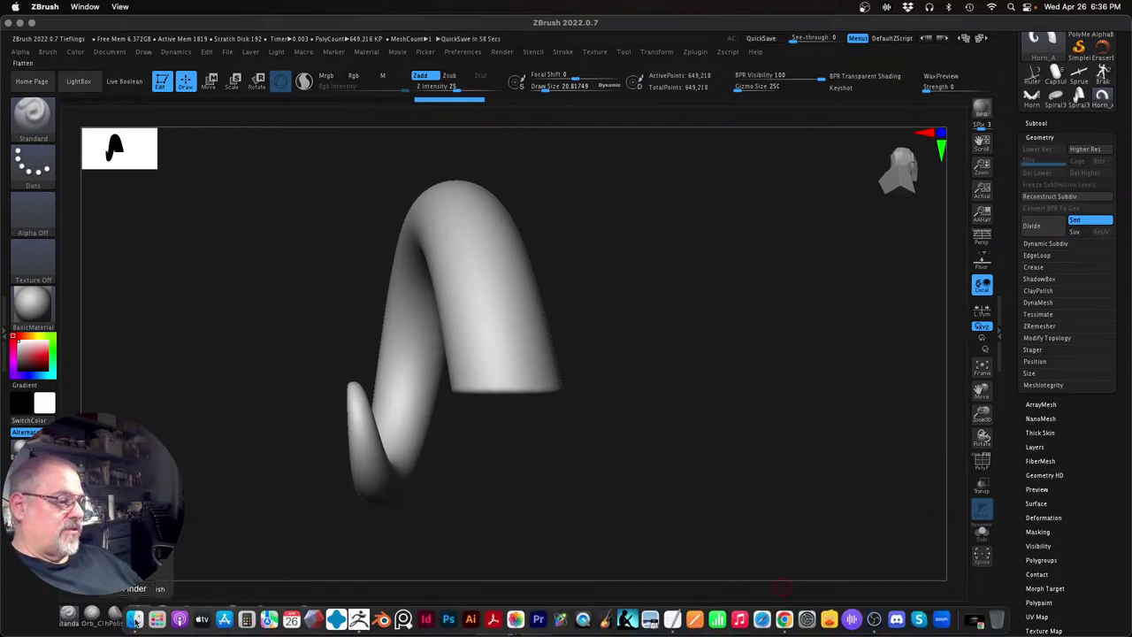
{"action": "scroll", "coordinate": [1077, 516], "scroll_direction": "down", "scroll_amount": 5}
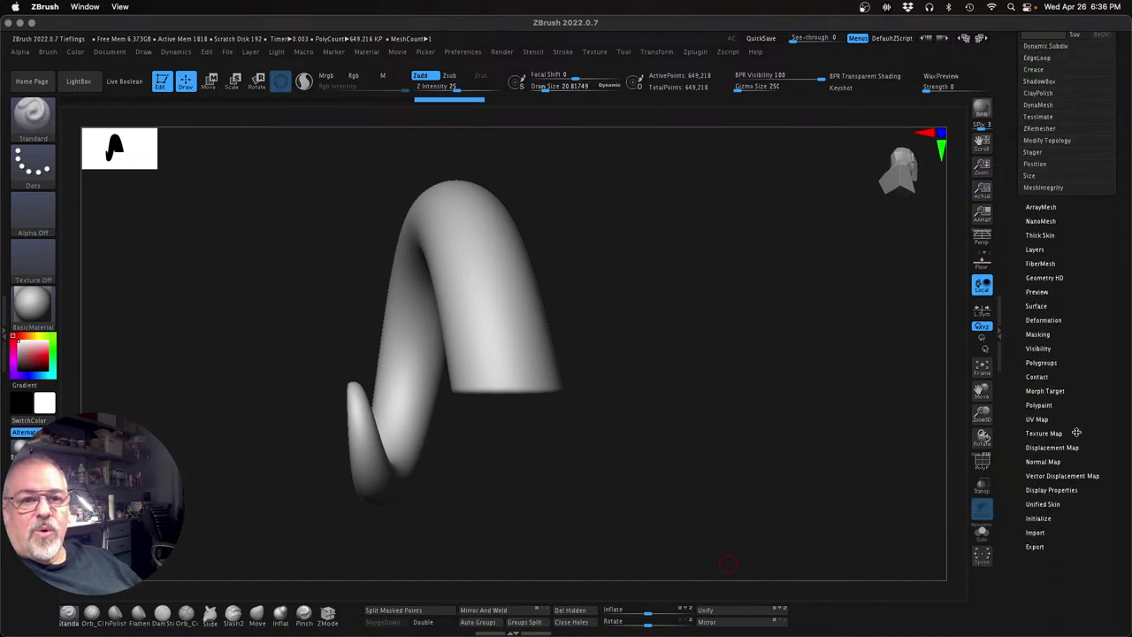
{"action": "left_click", "coordinate": [1038, 449]}
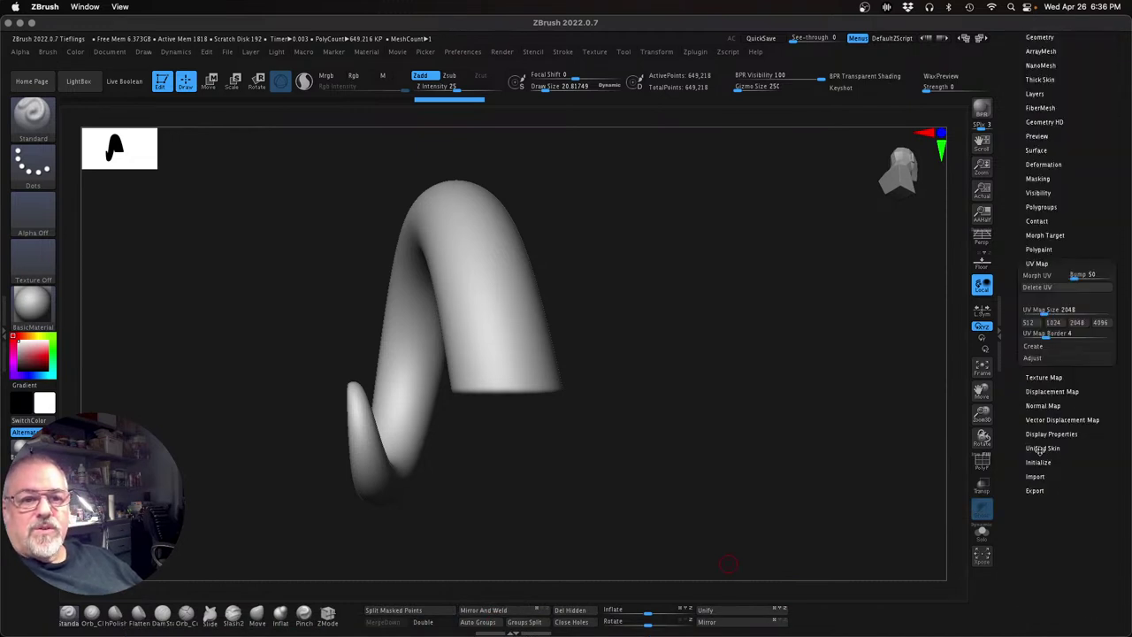
{"action": "scroll", "coordinate": [1089, 557], "scroll_direction": "up", "scroll_amount": 5}
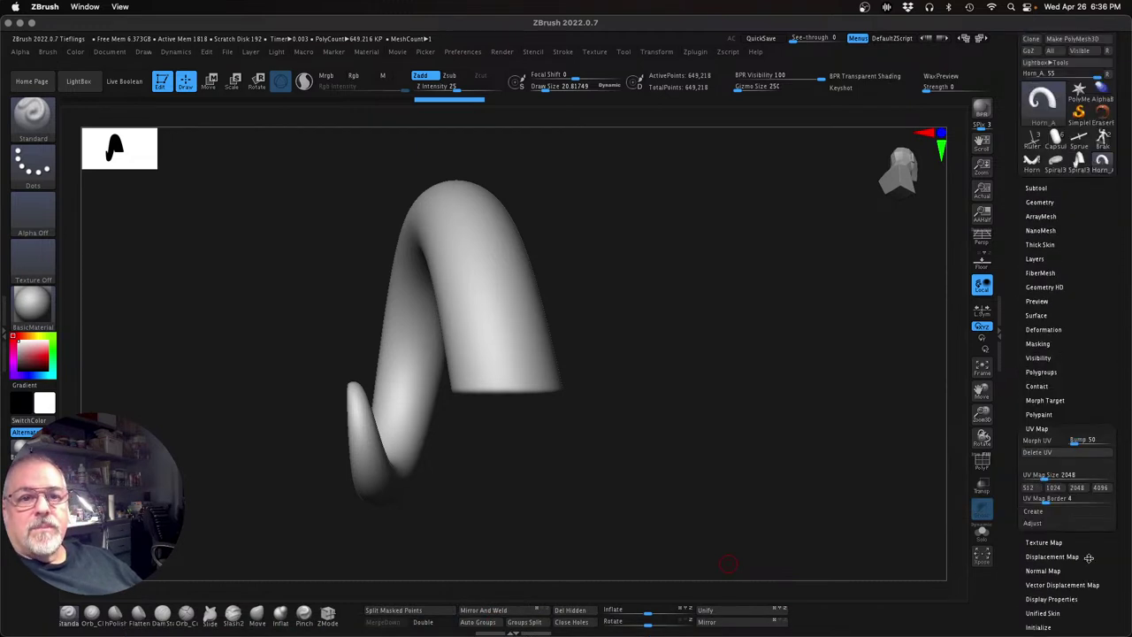
{"action": "left_click", "coordinate": [1079, 491]}
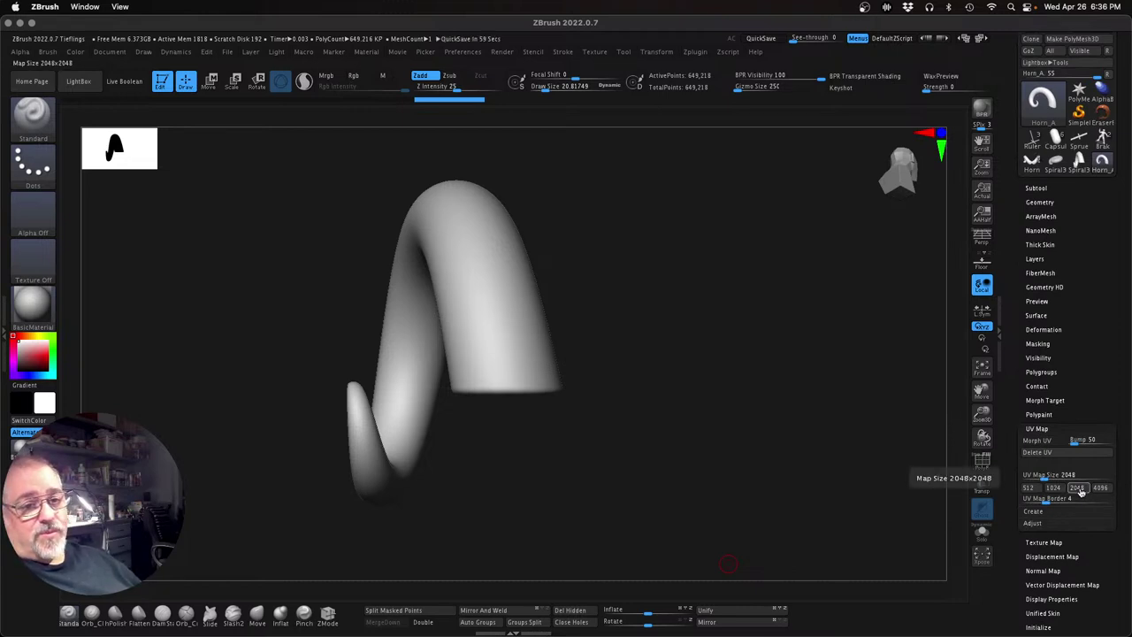
{"action": "left_click", "coordinate": [1037, 512]}
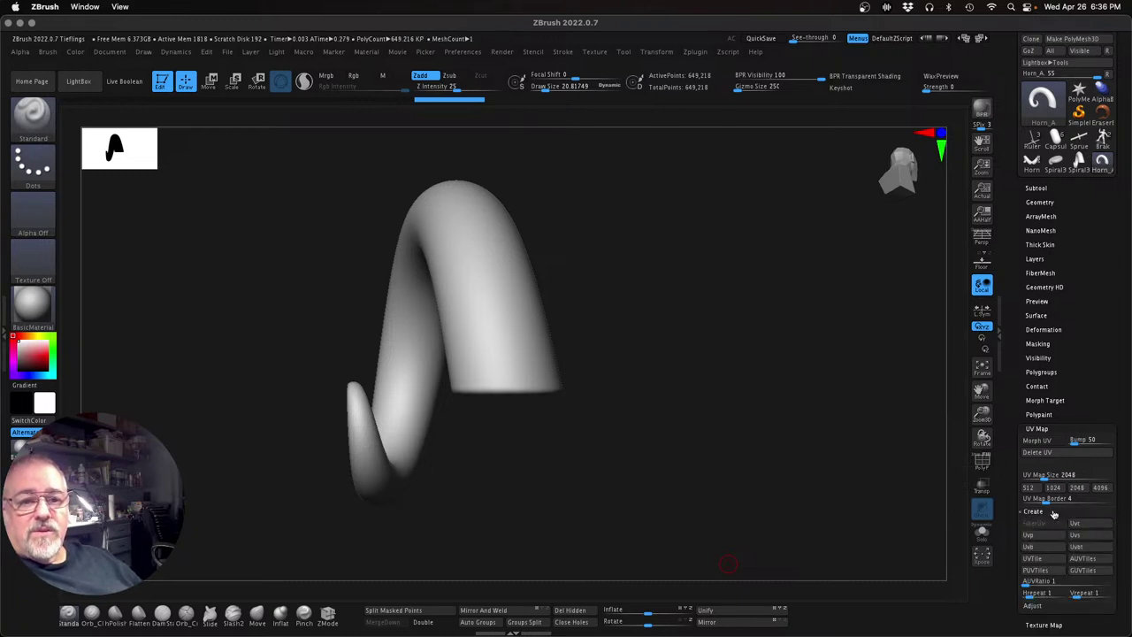
{"action": "left_click", "coordinate": [1036, 512]}
{"action": "left_click_drag", "start_coordinate": [1118, 515], "coordinate": [1117, 447]}
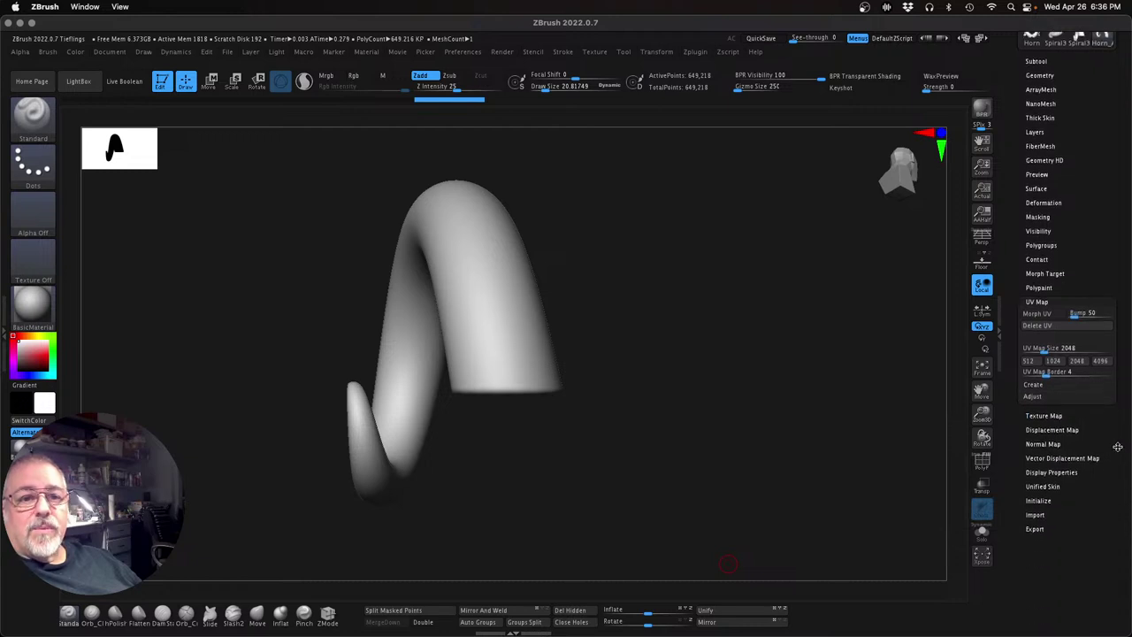
Import Horns.psd from the Alphas folder as the horn's texture map and inspect it from both sides
{"action": "left_click", "coordinate": [1045, 416]}
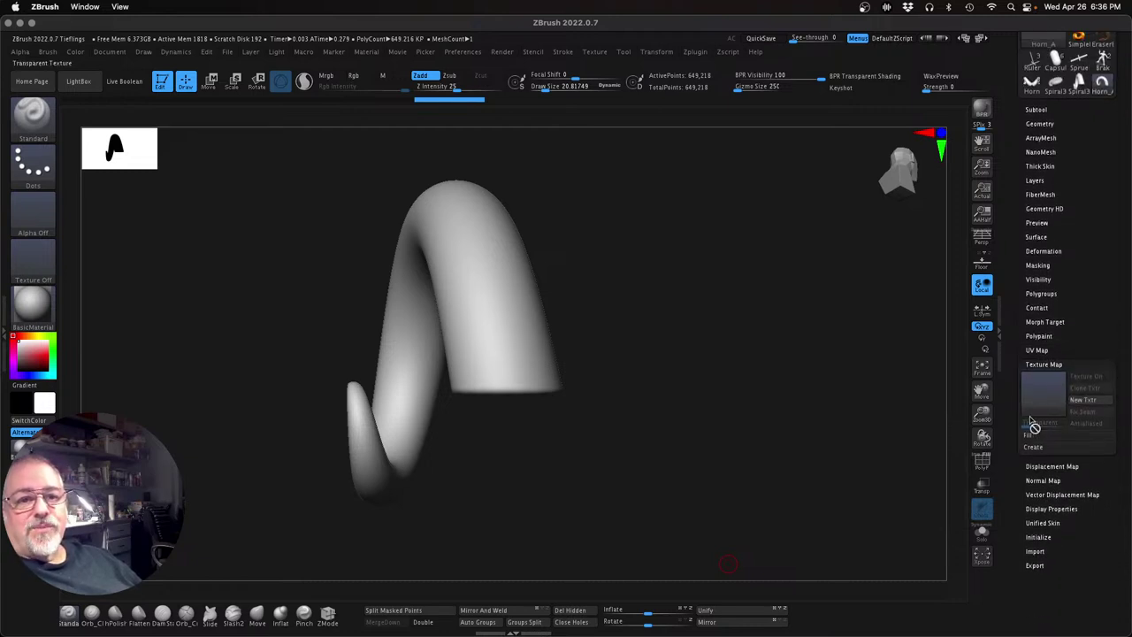
{"action": "left_click", "coordinate": [1040, 399]}
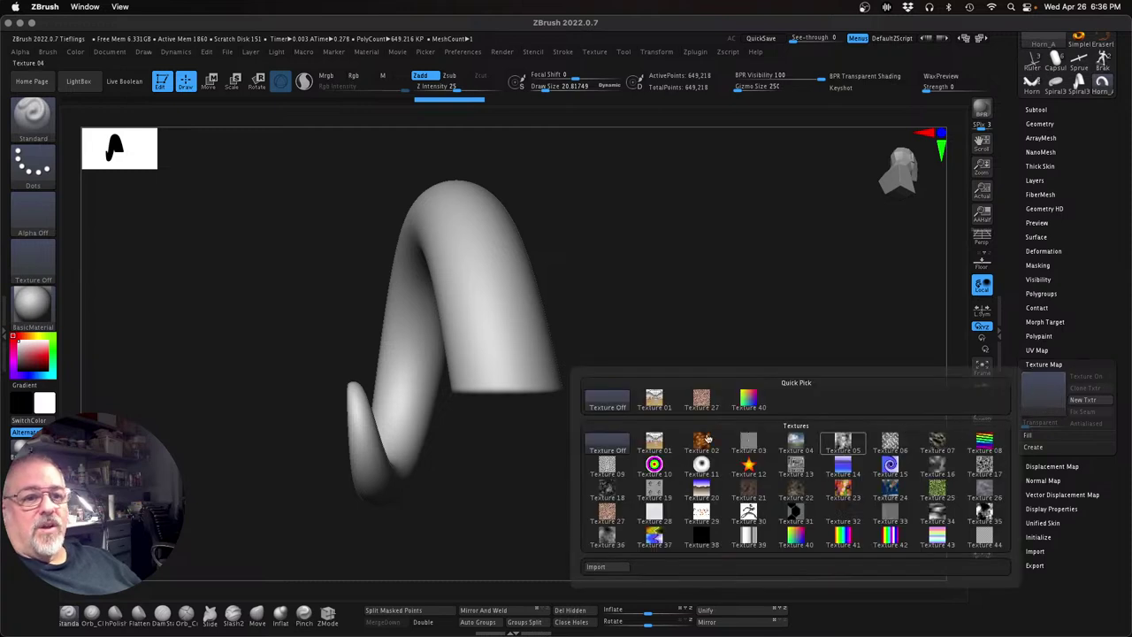
{"action": "mouse_move", "coordinate": [878, 516]}
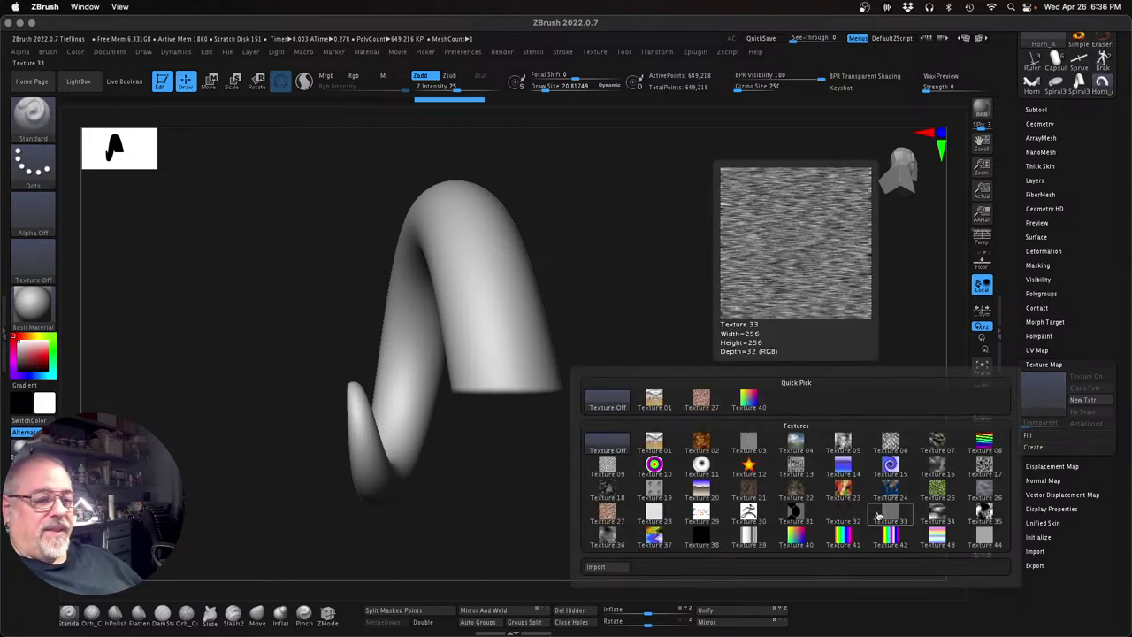
{"action": "left_click", "coordinate": [619, 570]}
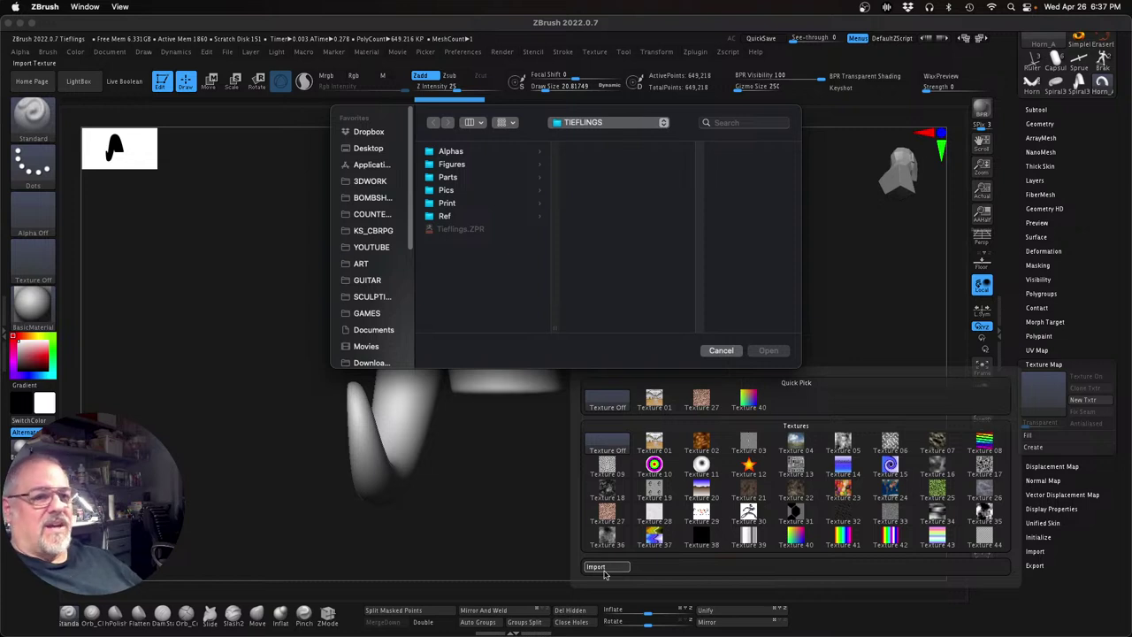
{"action": "left_click", "coordinate": [509, 152]}
{"action": "left_click", "coordinate": [614, 156]}
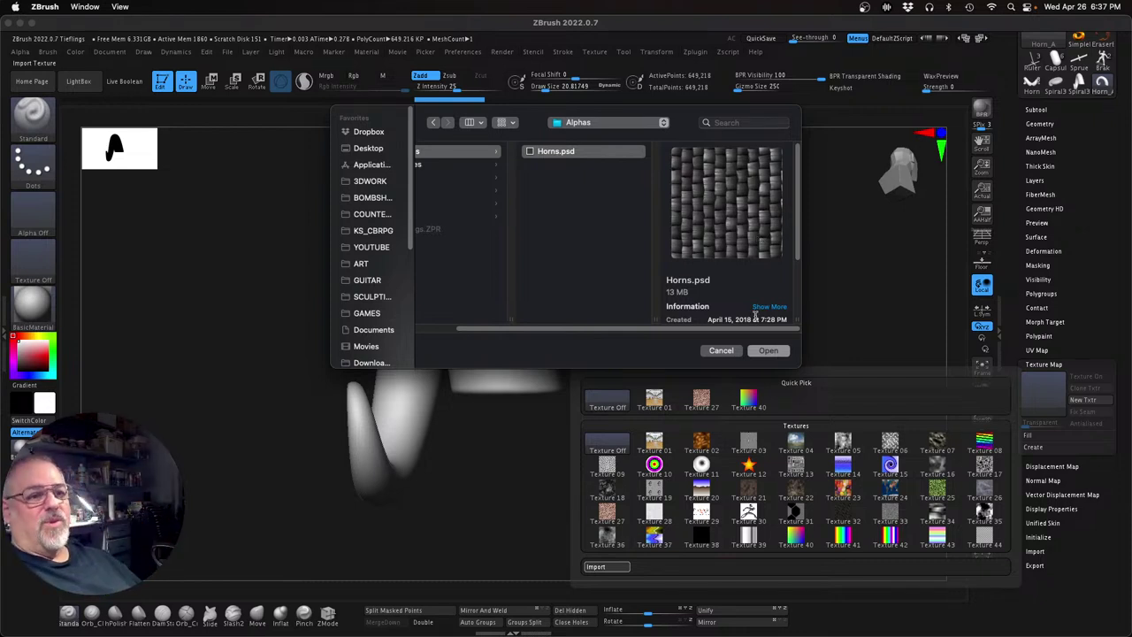
{"action": "left_click", "coordinate": [768, 350]}
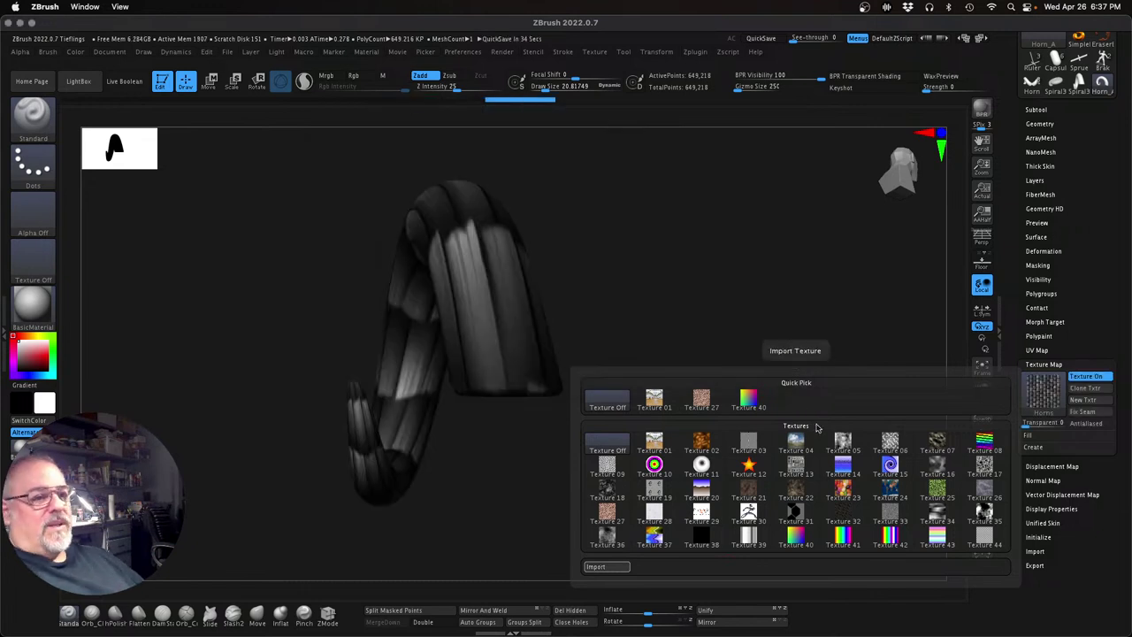
{"action": "left_click_drag", "start_coordinate": [704, 435], "coordinate": [720, 470]}
{"action": "left_click_drag", "start_coordinate": [717, 470], "coordinate": [763, 493]}
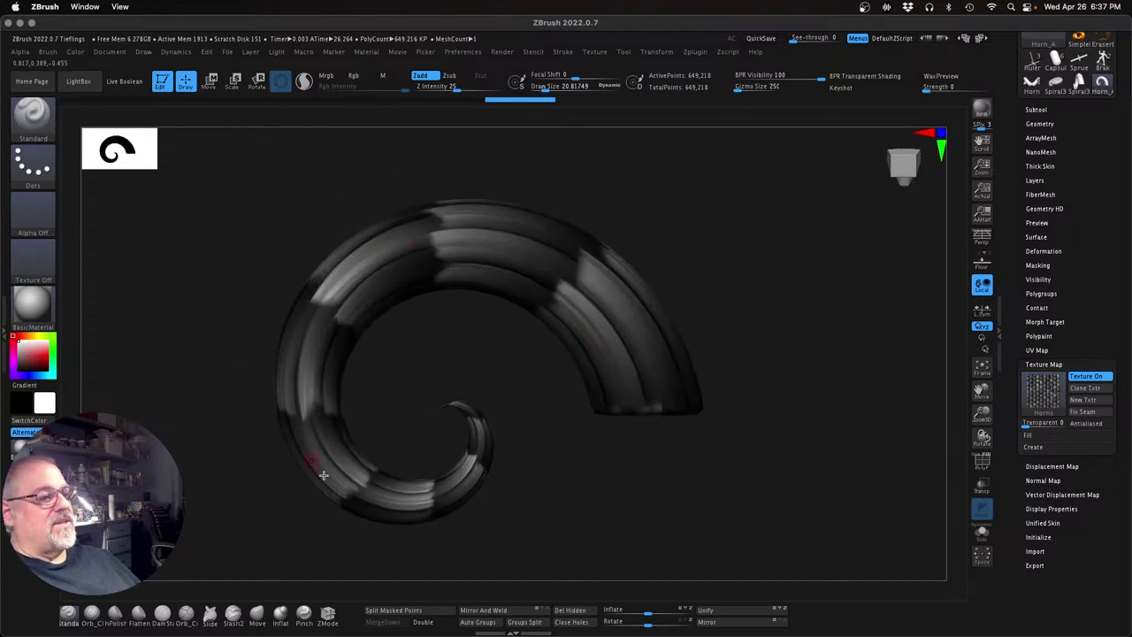
{"action": "left_click_drag", "start_coordinate": [720, 518], "coordinate": [598, 436]}
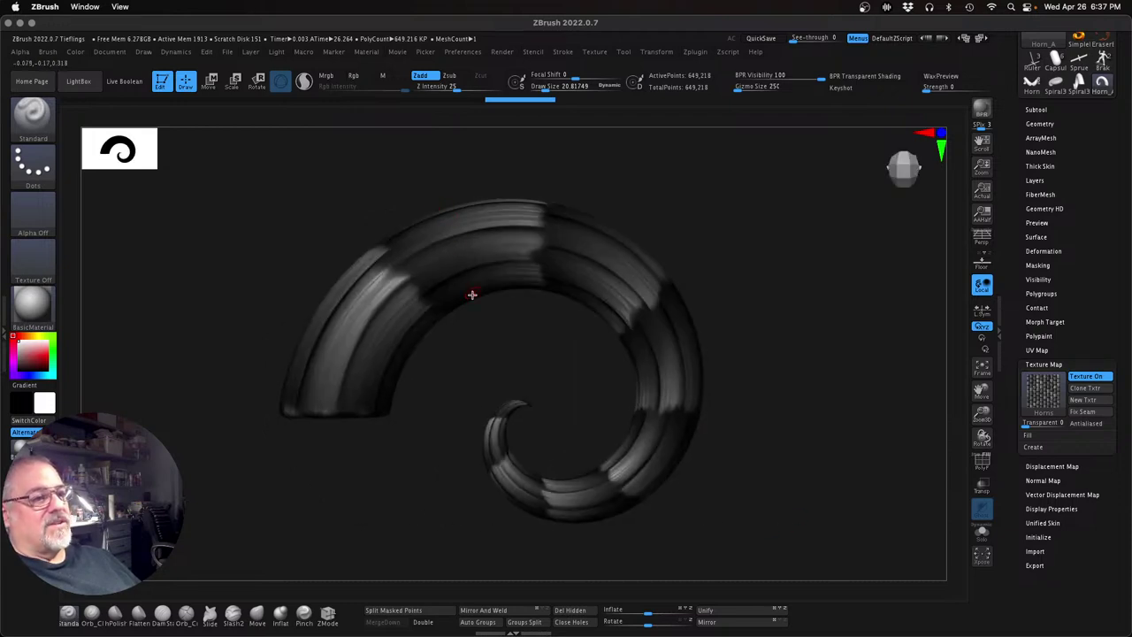
{"action": "left_click_drag", "start_coordinate": [731, 467], "coordinate": [822, 465]}
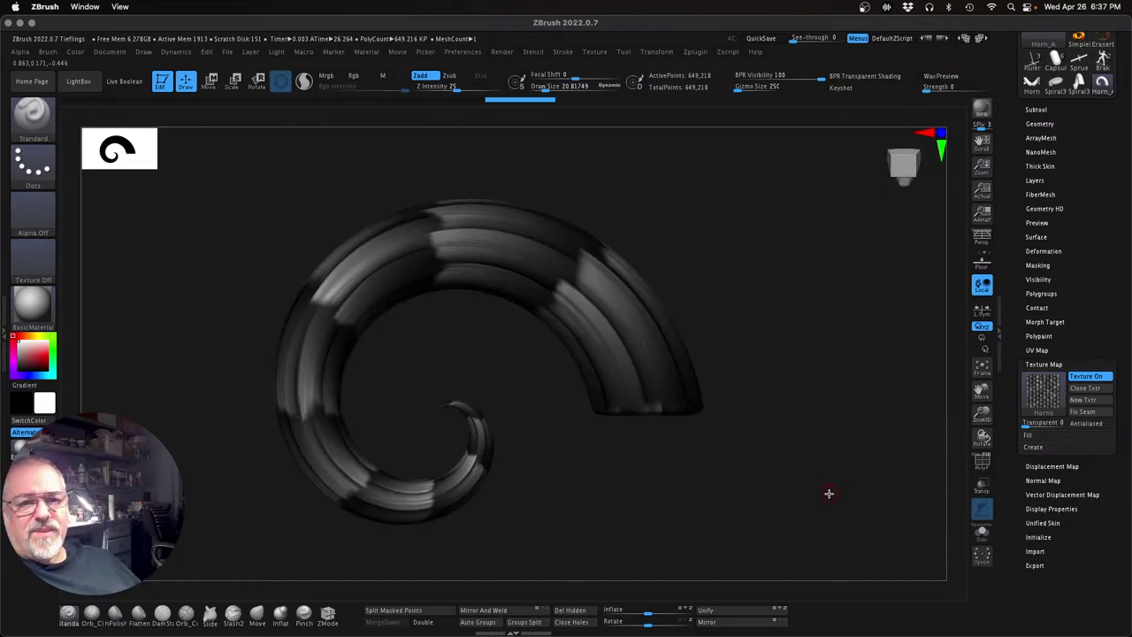
Try a horizontal UV repeat of 2 on the horn, and settle on a horizontal repeat of 3
{"action": "left_click", "coordinate": [1036, 350]}
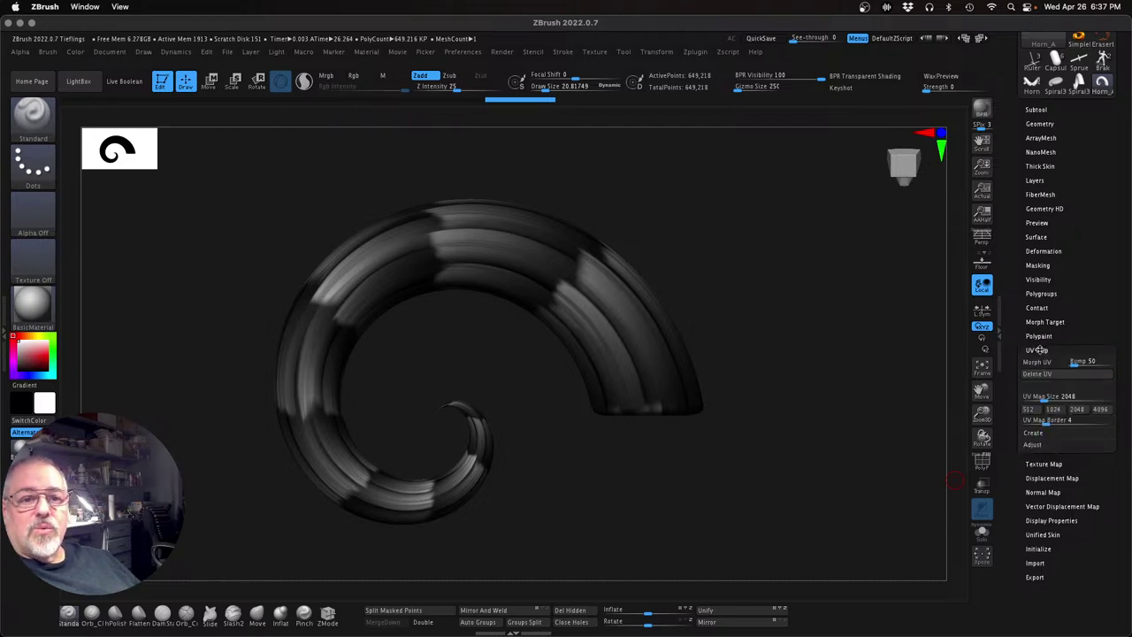
{"action": "left_click", "coordinate": [1033, 445]}
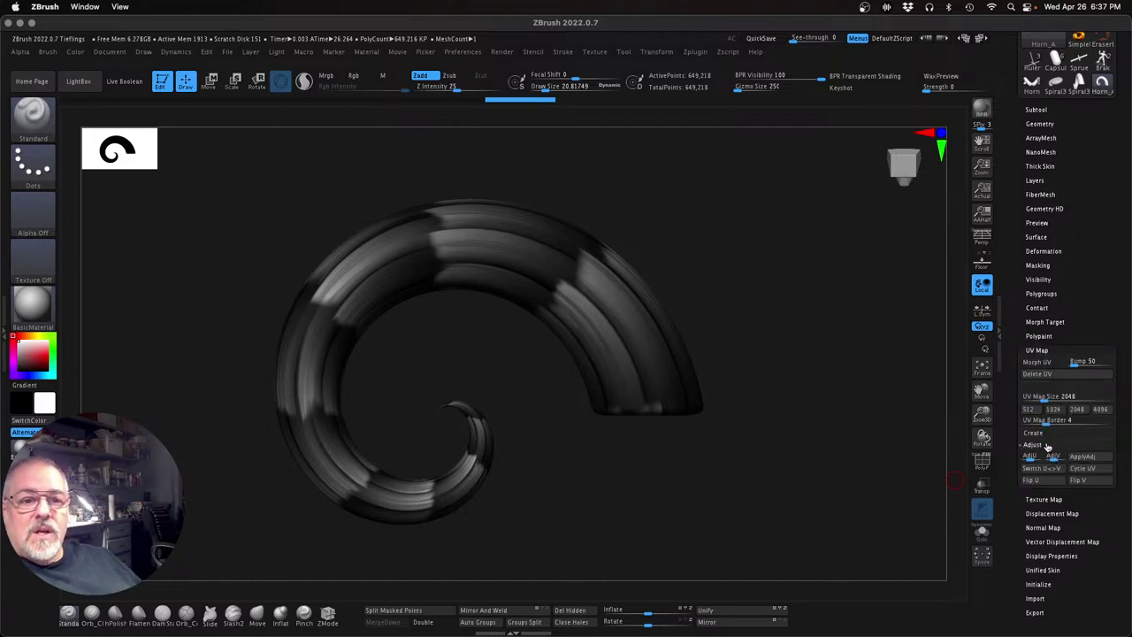
{"action": "left_click", "coordinate": [1047, 447]}
{"action": "left_click", "coordinate": [1047, 435]}
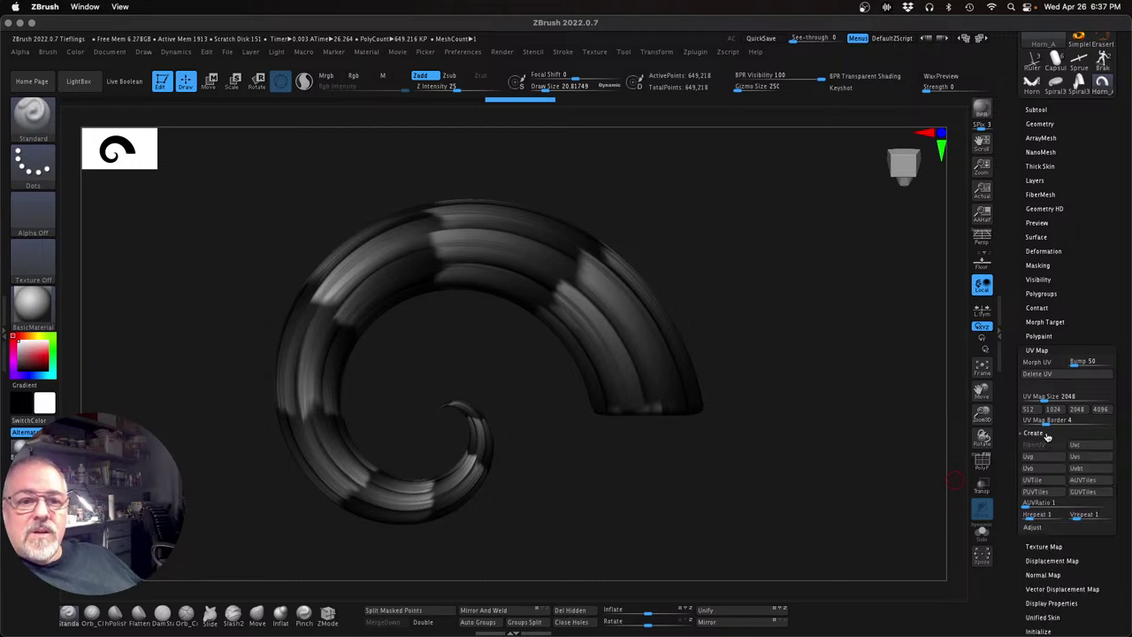
{"action": "scroll", "coordinate": [1065, 348], "scroll_direction": "down", "scroll_amount": 3}
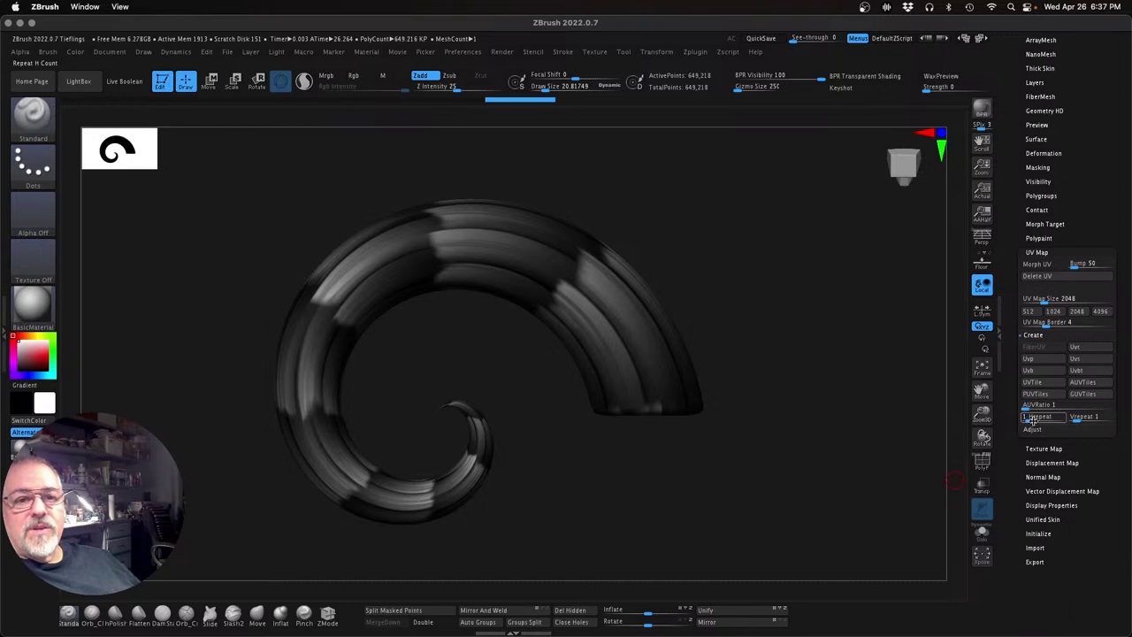
{"action": "left_click", "coordinate": [1076, 416]}
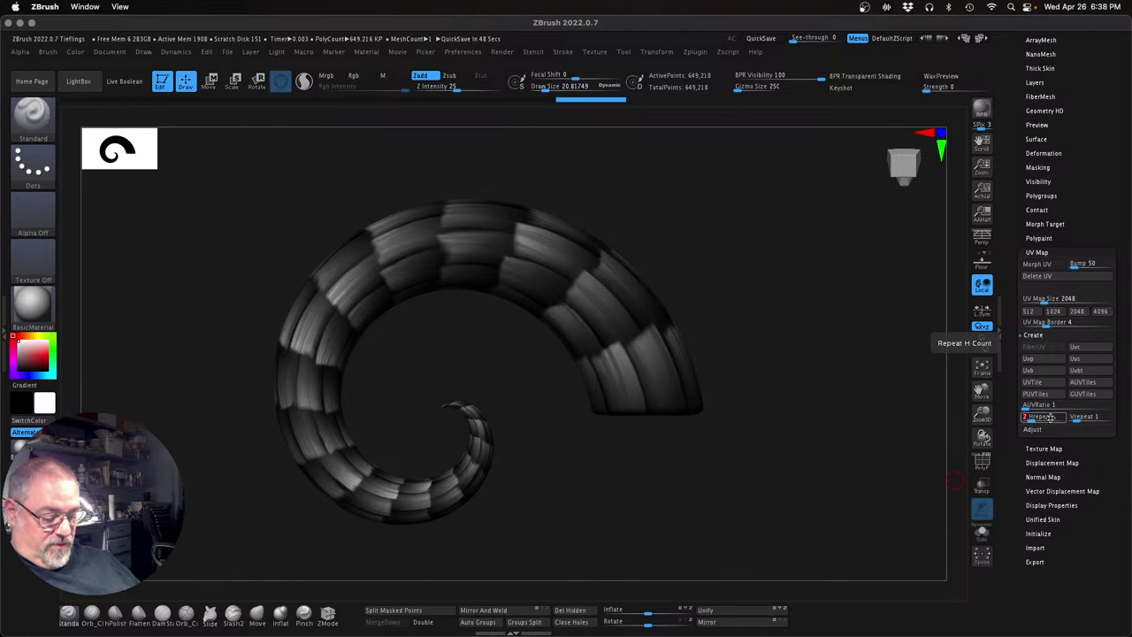
{"action": "key", "text": "Return"}
{"action": "left_click", "coordinate": [1049, 418]}
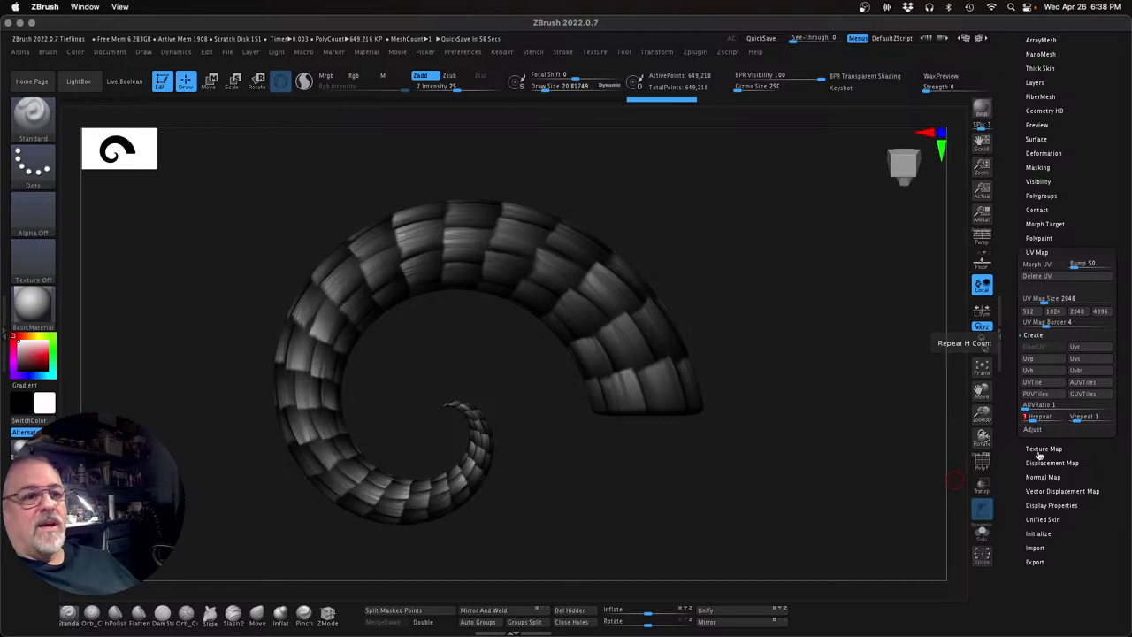
Try a vertical UV repeat of 2, replace it with 0.5, and inspect the scale pattern around the horn
{"action": "left_click_drag", "start_coordinate": [788, 463], "coordinate": [754, 473]}
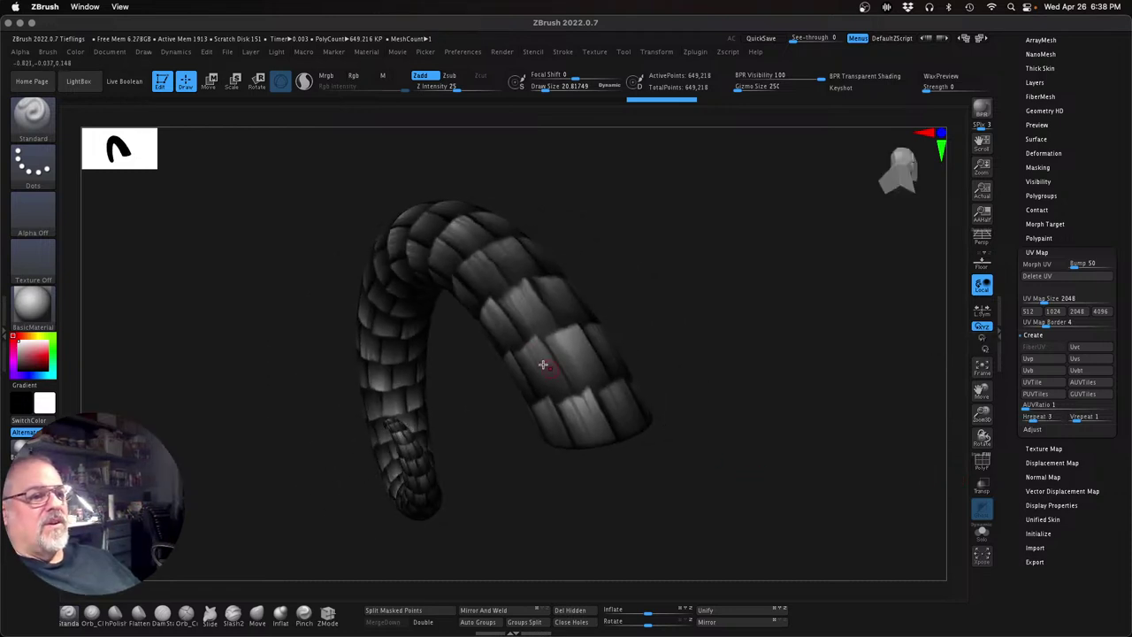
{"action": "mouse_move", "coordinate": [748, 412]}
{"action": "left_mouse_down"}
{"action": "mouse_move", "coordinate": [788, 405]}
{"action": "mouse_move", "coordinate": [735, 407]}
{"action": "left_mouse_up"}
{"action": "left_click", "coordinate": [1089, 416]}
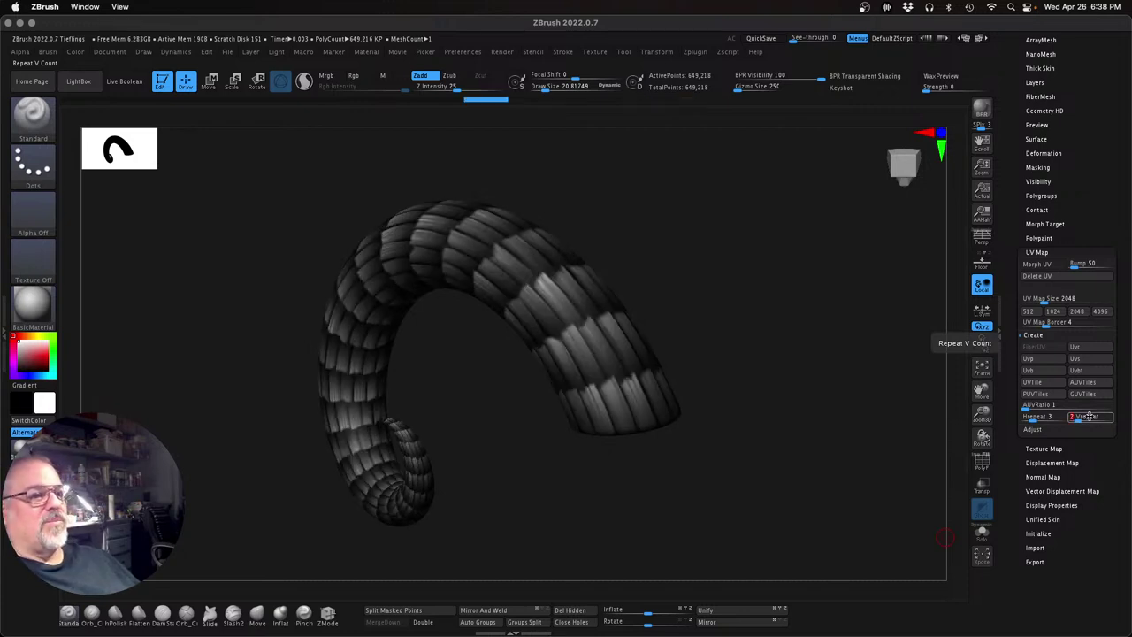
{"action": "left_click", "coordinate": [1087, 417]}
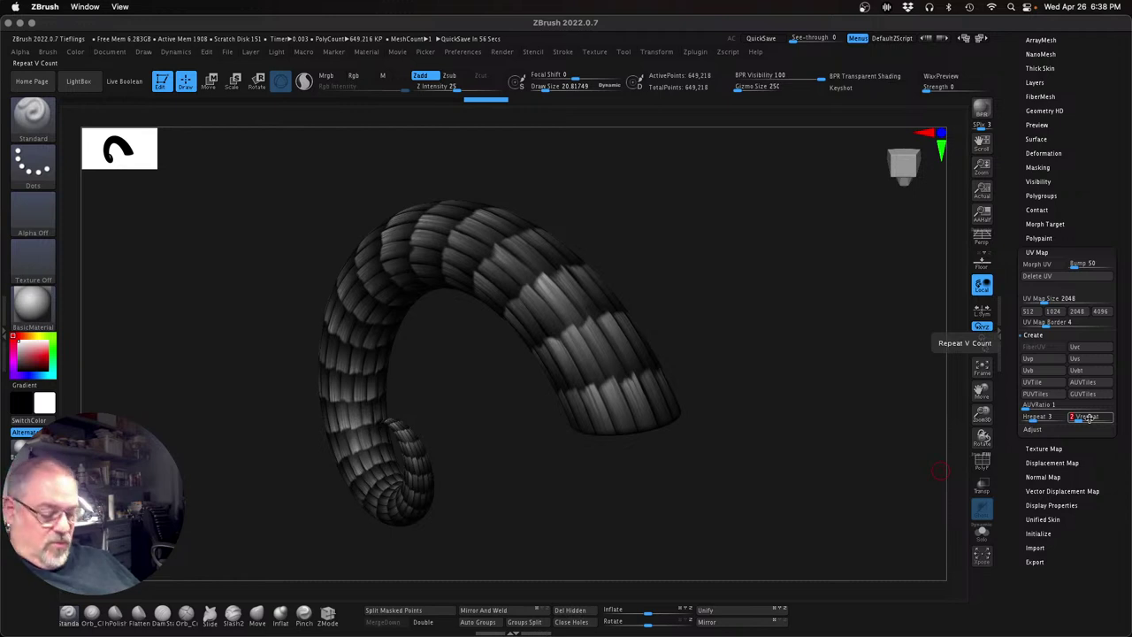
{"action": "type", "text": "0.5"}
{"action": "key", "text": "Return"}
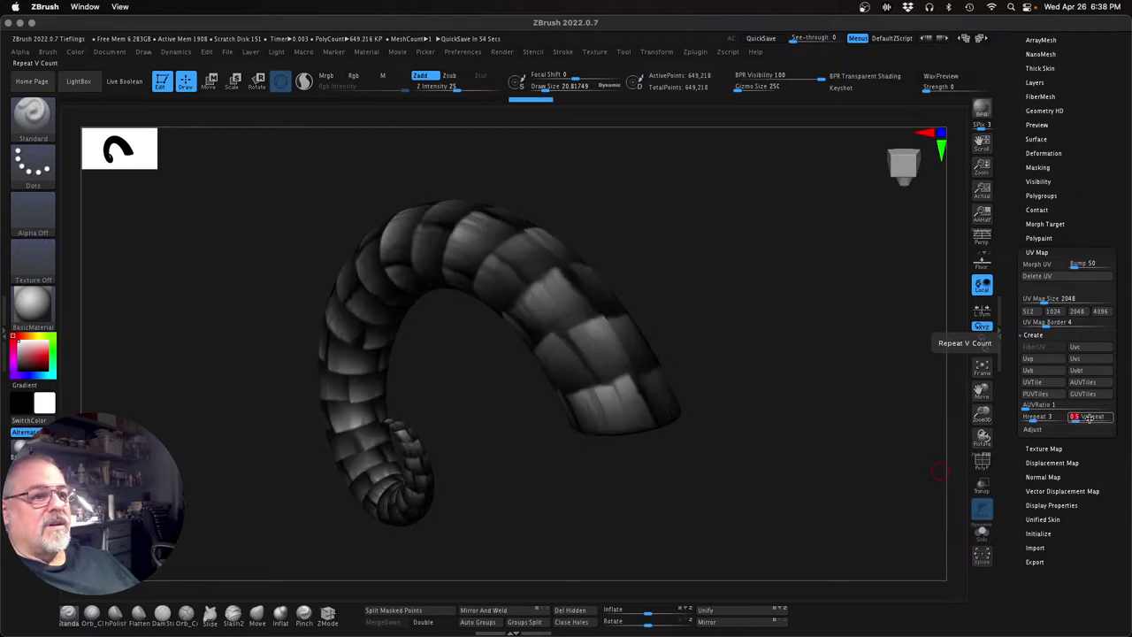
{"action": "left_click_drag", "start_coordinate": [751, 485], "coordinate": [735, 469]}
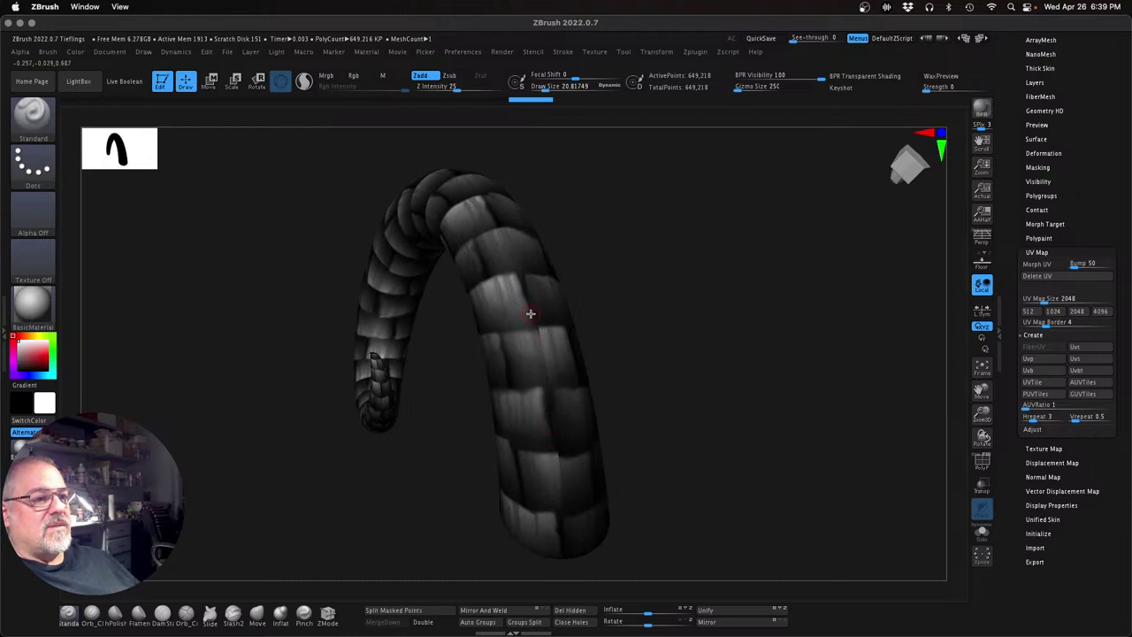
{"action": "left_click_drag", "start_coordinate": [716, 399], "coordinate": [700, 405]}
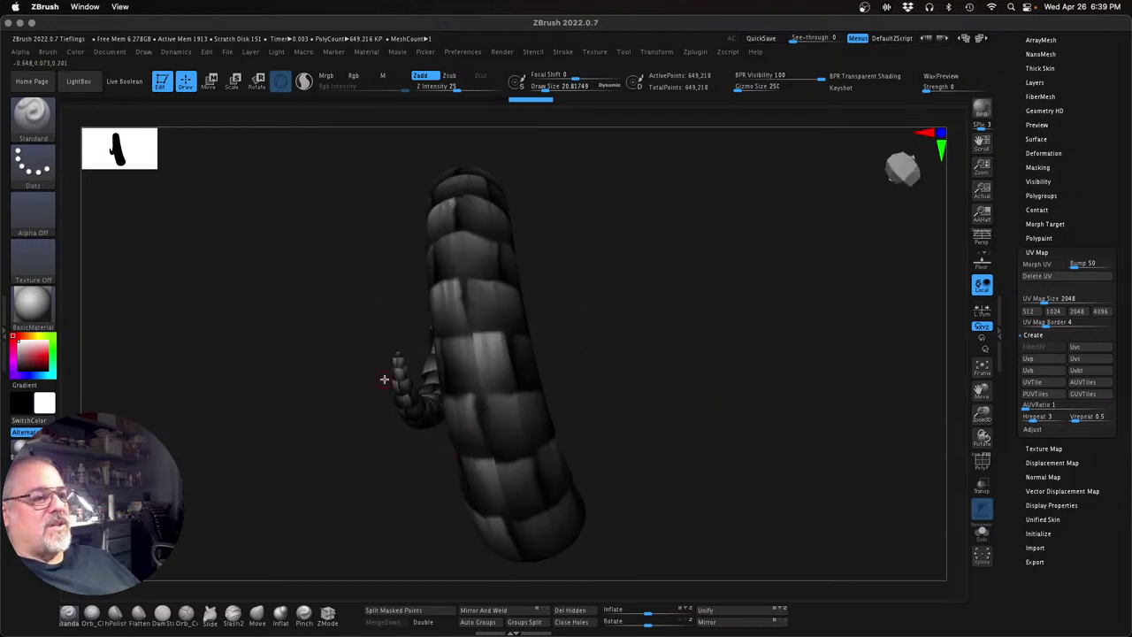
{"action": "mouse_move", "coordinate": [782, 505]}
{"action": "left_mouse_down"}
{"action": "mouse_move", "coordinate": [776, 422]}
{"action": "mouse_move", "coordinate": [813, 415]}
{"action": "mouse_move", "coordinate": [745, 455]}
{"action": "mouse_move", "coordinate": [761, 475]}
{"action": "mouse_move", "coordinate": [780, 477]}
{"action": "left_mouse_up"}
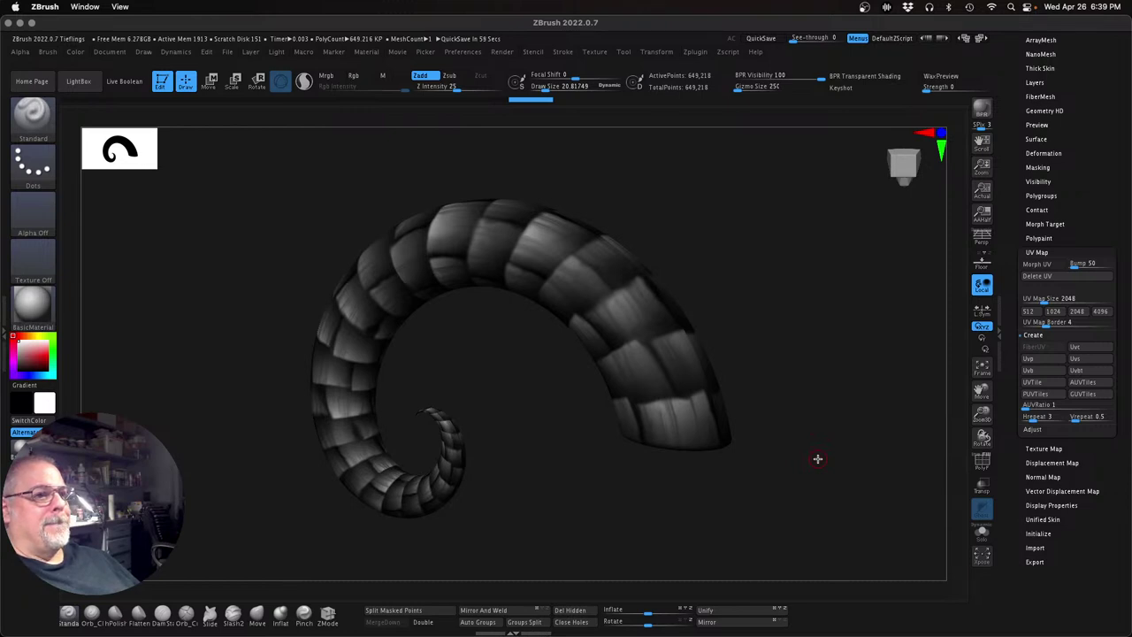
Enable the Rgb channel and convert the horn's texture to polypaint
{"action": "left_click", "coordinate": [1062, 253]}
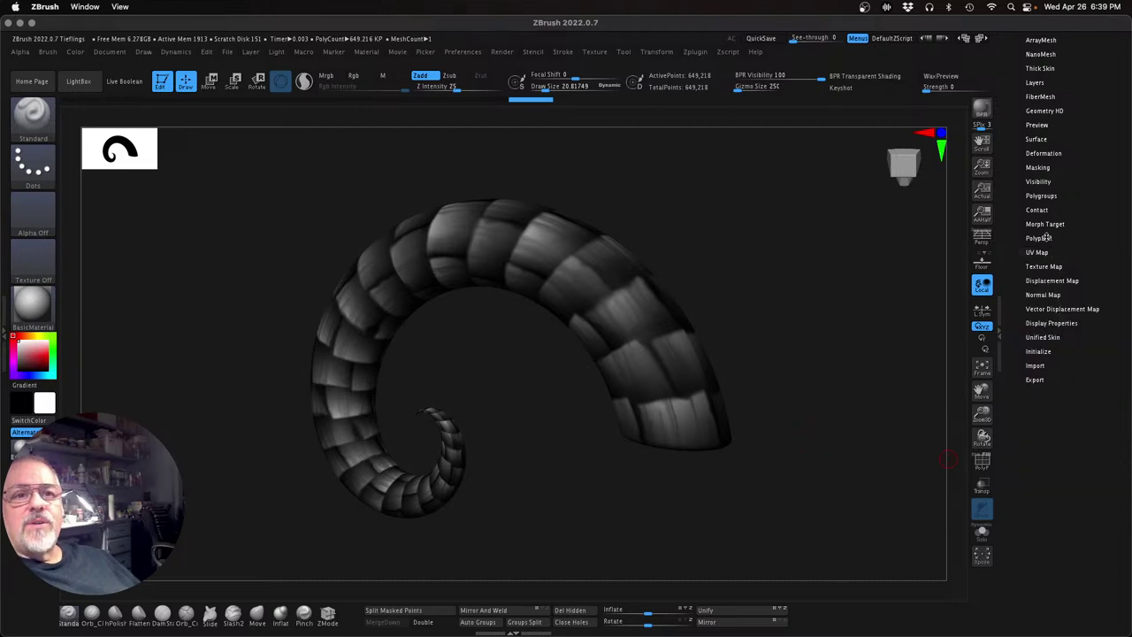
{"action": "left_click", "coordinate": [1044, 237]}
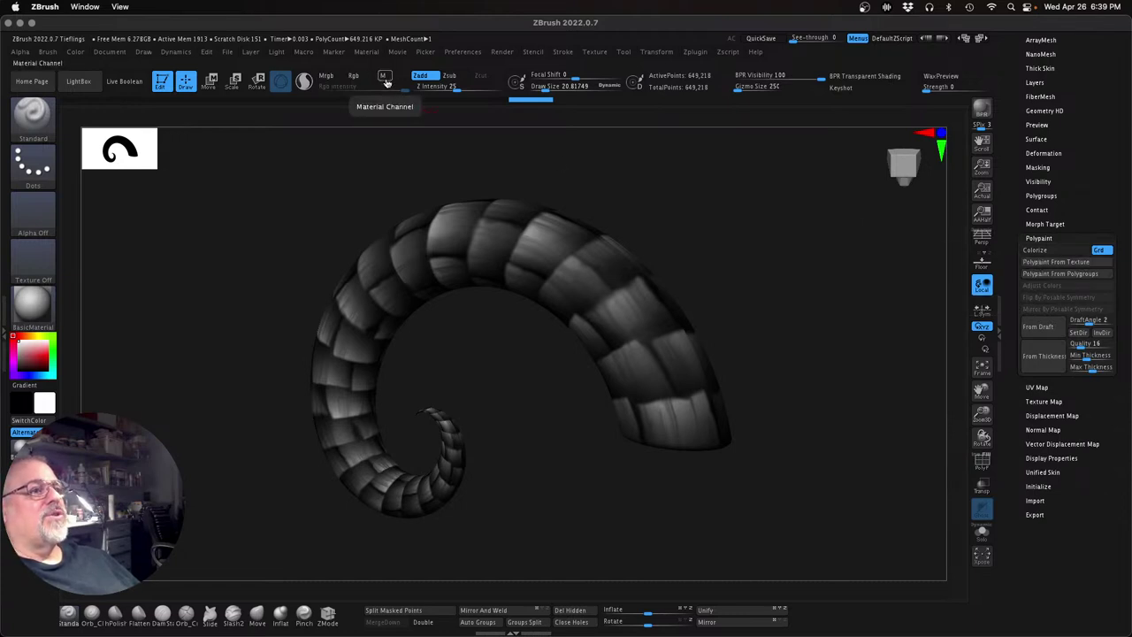
{"action": "left_click", "coordinate": [353, 77]}
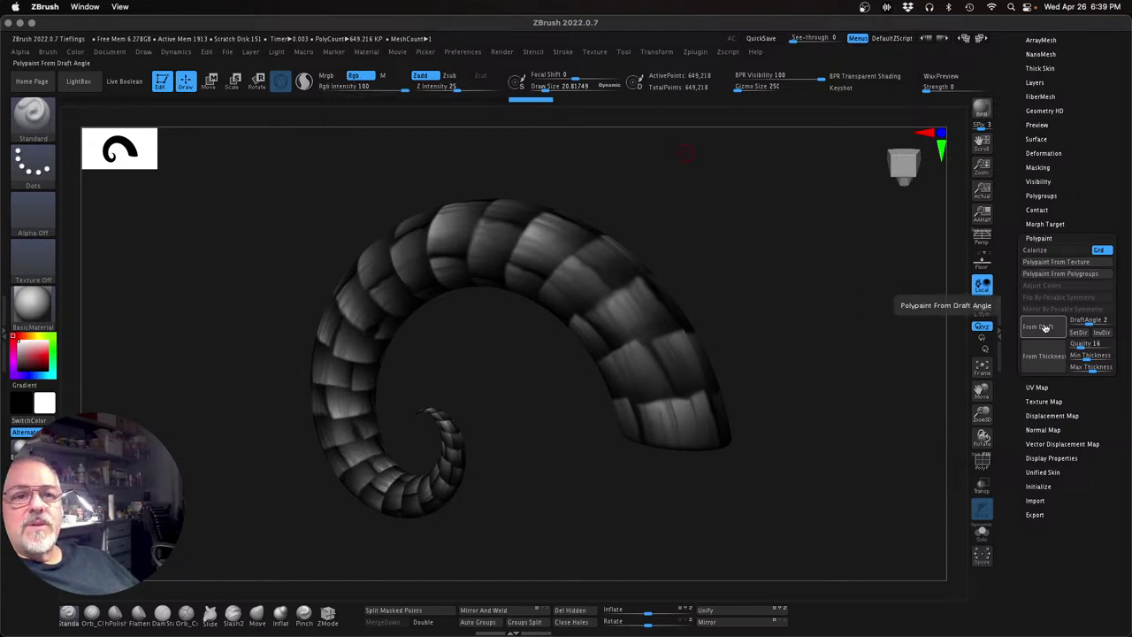
{"action": "left_click", "coordinate": [1053, 262]}
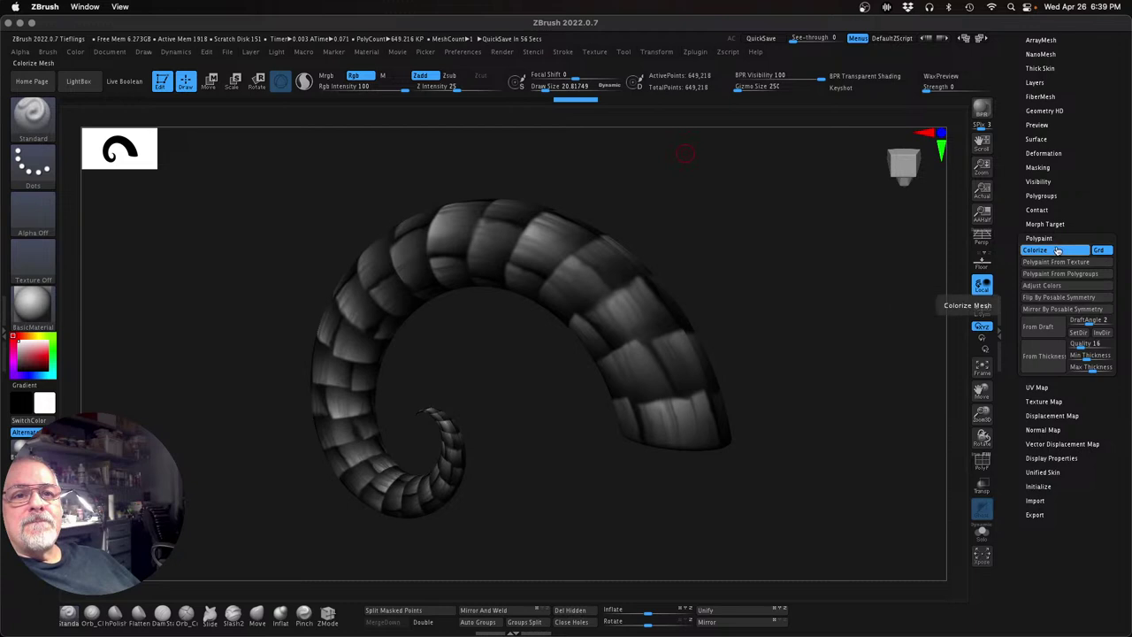
Toggle the polypaint display of the Horn_A subtool off and on to compare the horn with and without color
{"action": "left_click", "coordinate": [1052, 239]}
{"action": "left_click_drag", "start_coordinate": [1079, 216], "coordinate": [1081, 255]}
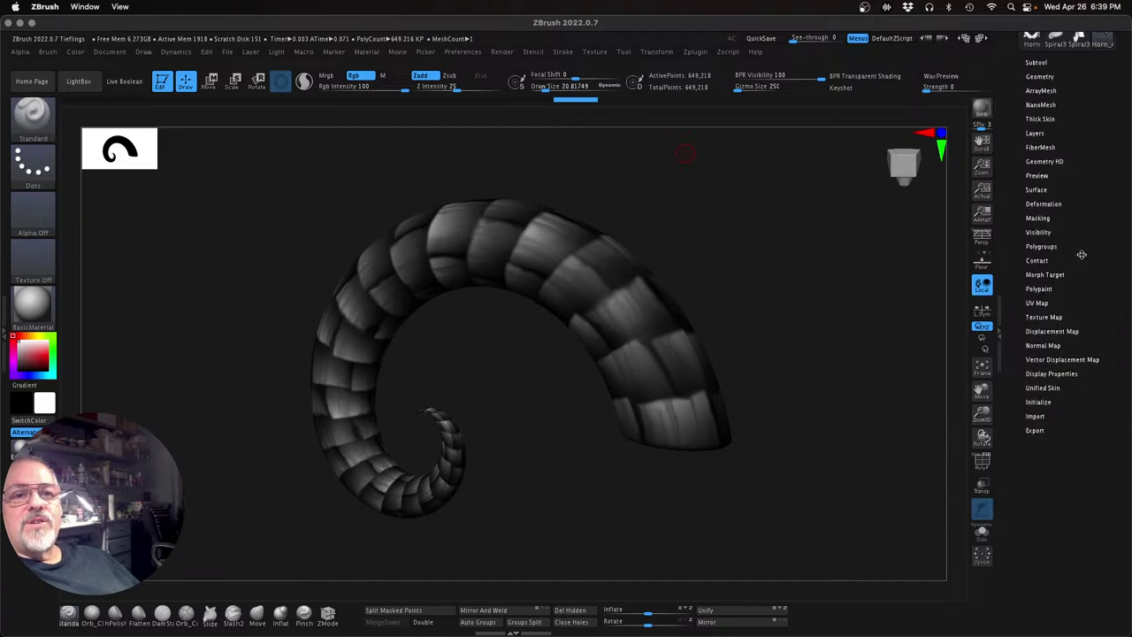
{"action": "left_click", "coordinate": [1034, 62]}
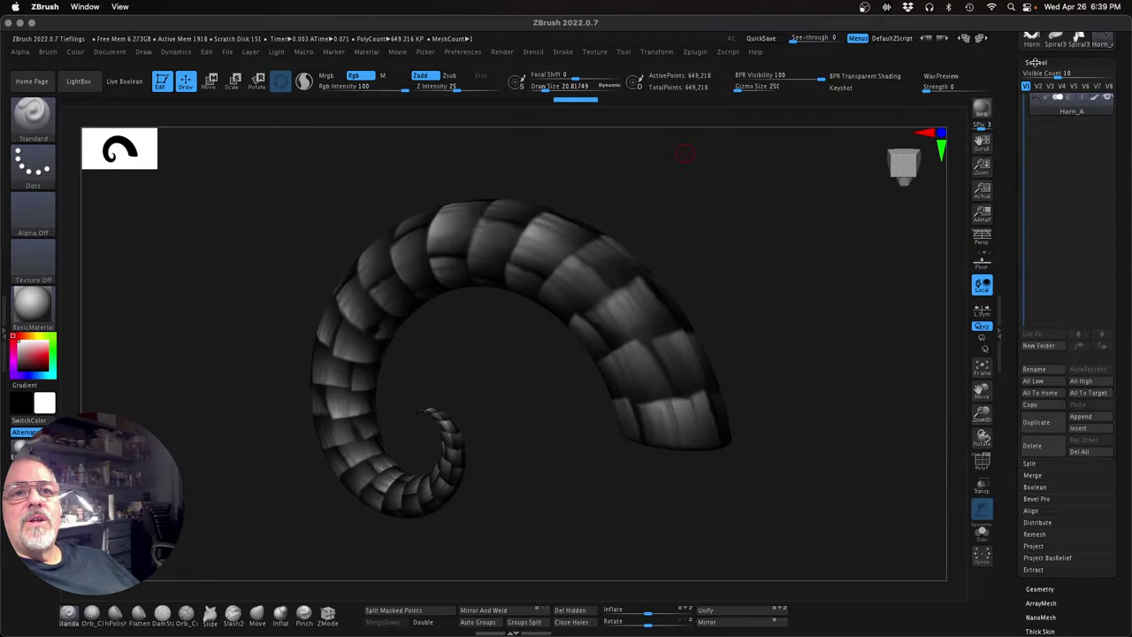
{"action": "left_click", "coordinate": [1095, 98]}
{"action": "left_click", "coordinate": [1095, 99]}
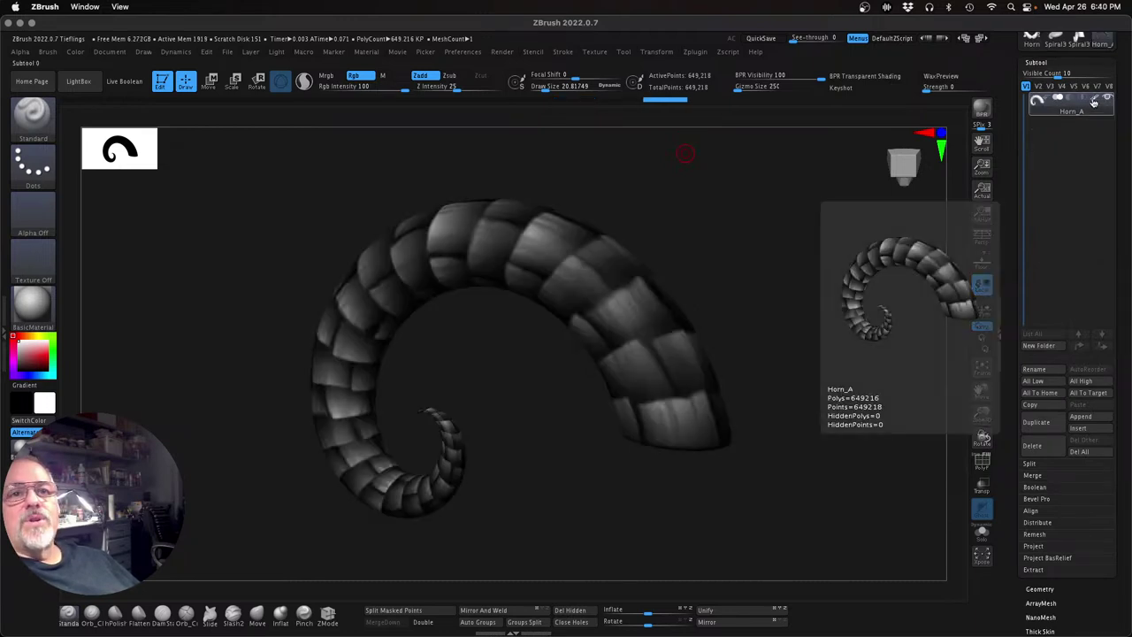
{"action": "left_click", "coordinate": [1095, 99]}
{"action": "left_click", "coordinate": [1095, 99]}
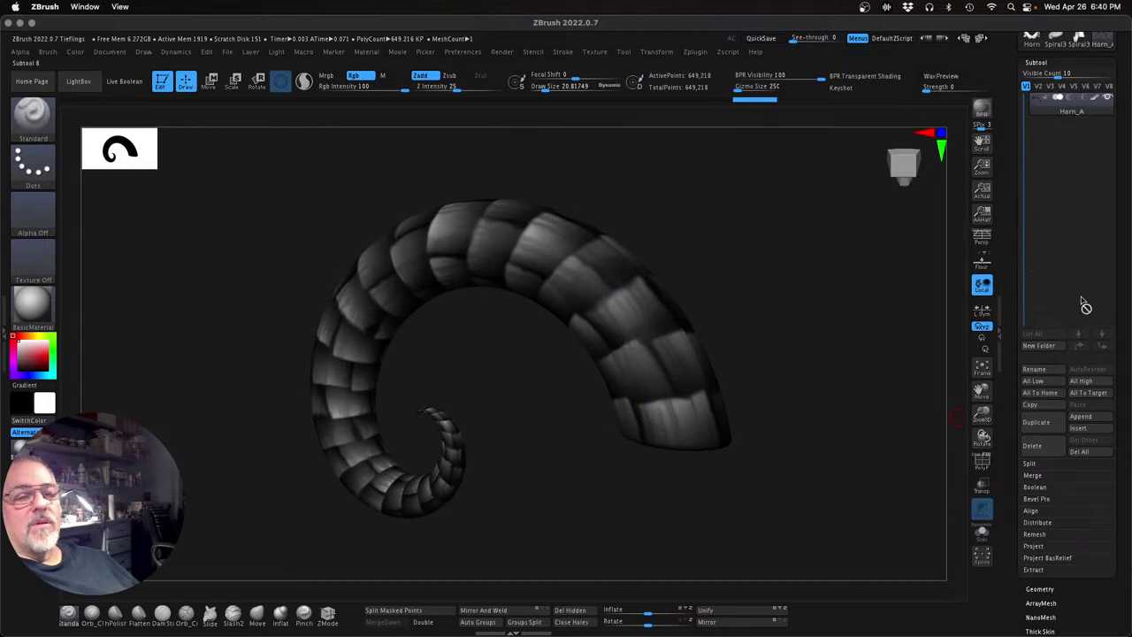
{"action": "left_click", "coordinate": [1035, 64]}
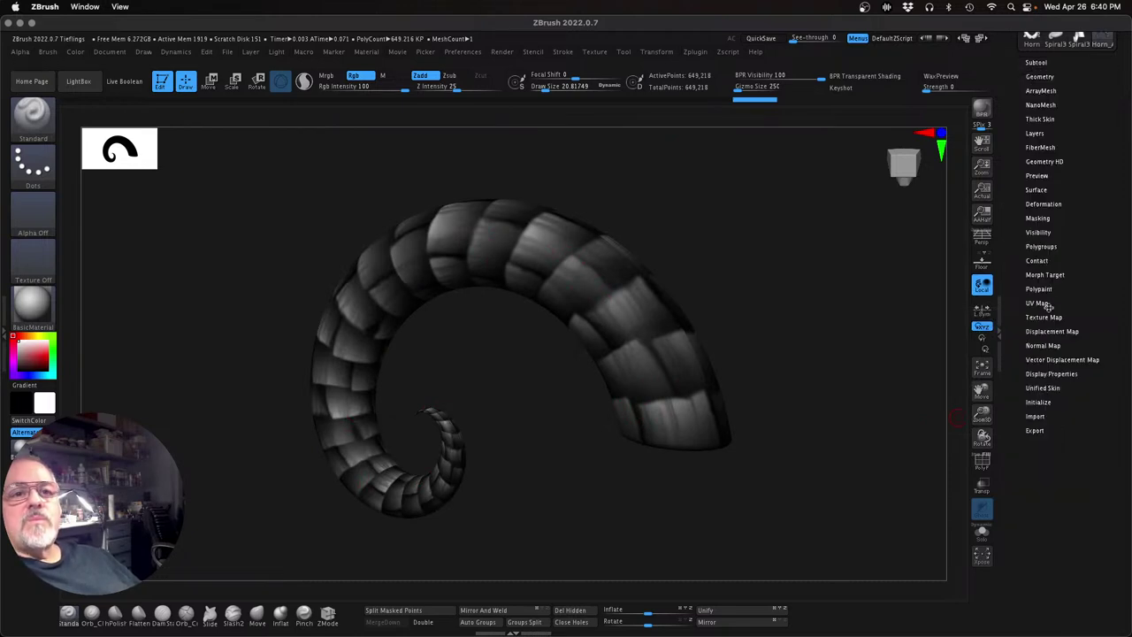
Mask the horn by the intensity of its polypaint color
{"action": "left_click", "coordinate": [1037, 217]}
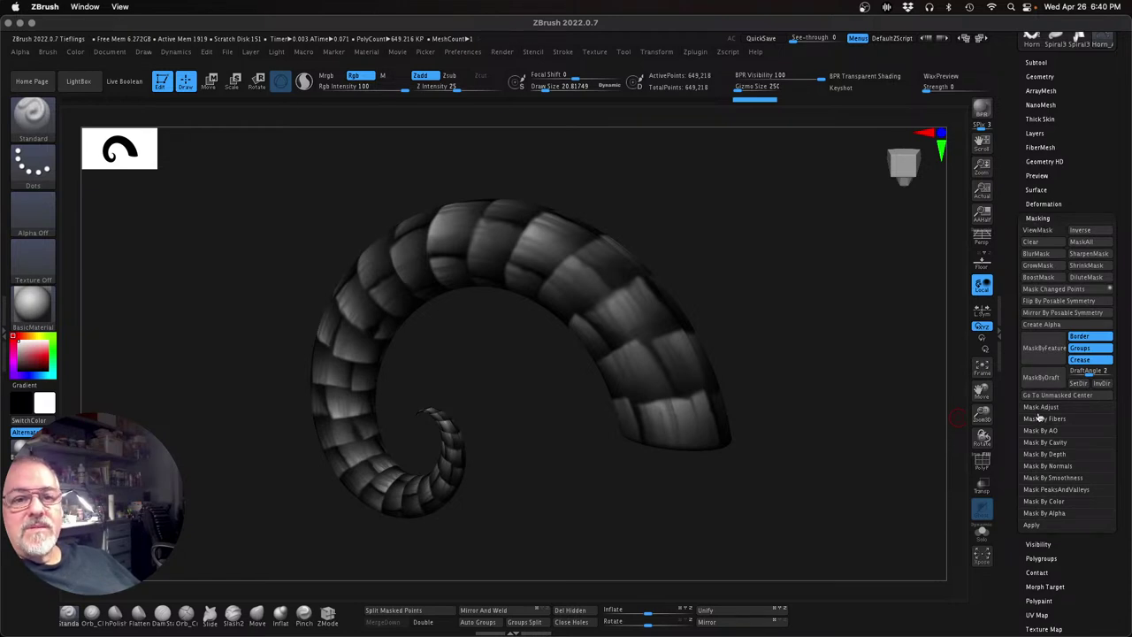
{"action": "left_click", "coordinate": [1045, 501]}
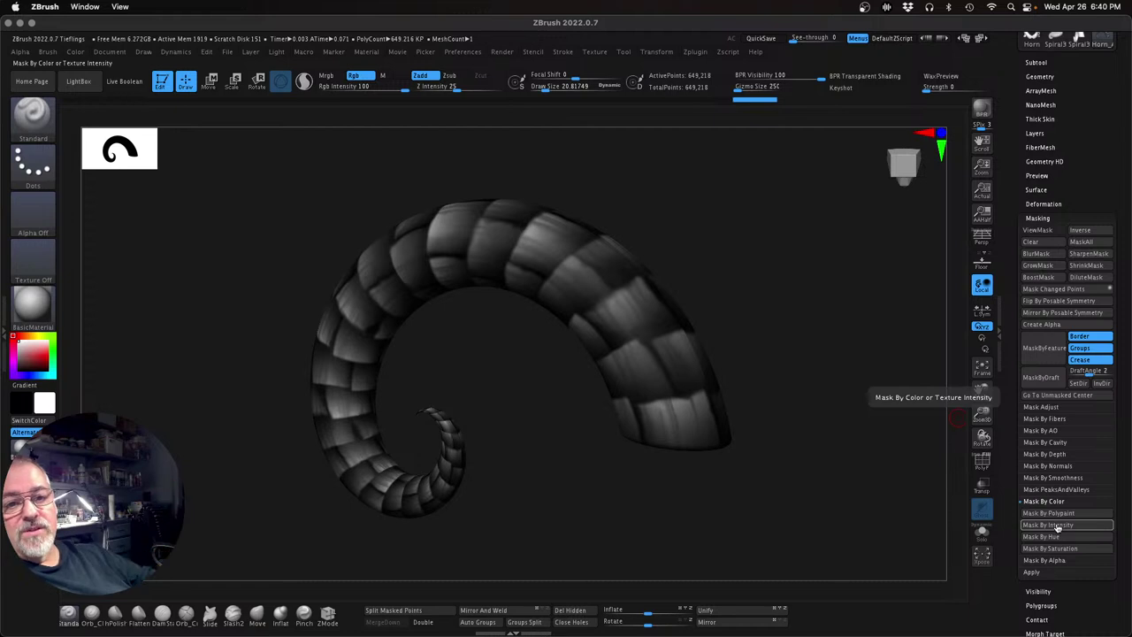
{"action": "left_click", "coordinate": [1057, 526]}
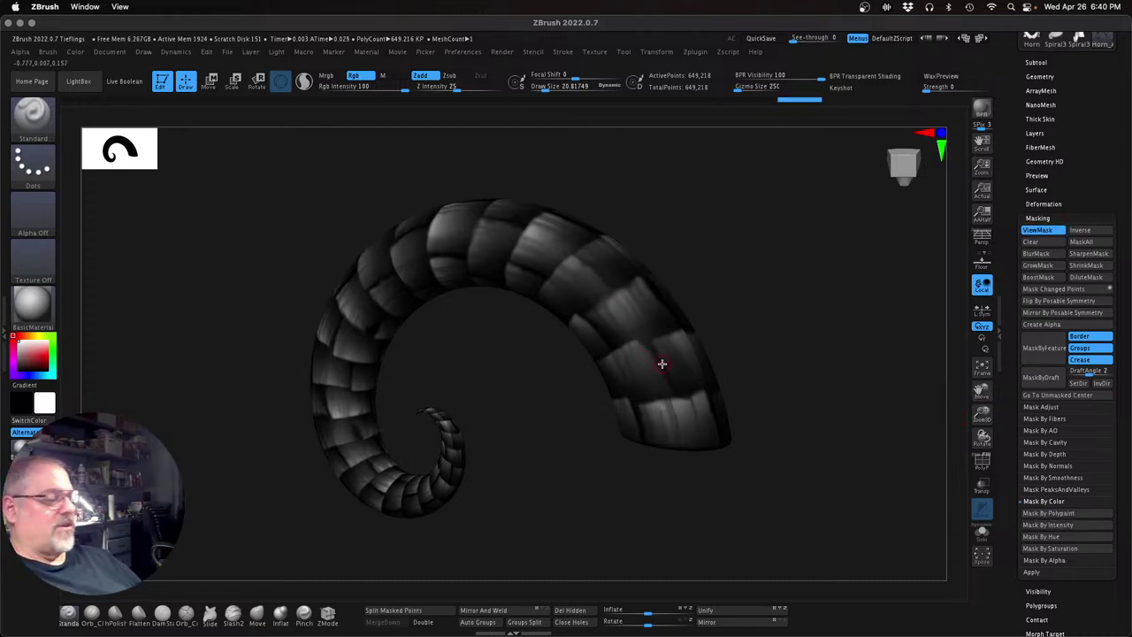
Hide Horn_A's polypaint to check the mask on the bare surface, and undo the last mask change
{"action": "scroll", "coordinate": [1096, 200], "scroll_direction": "up", "scroll_amount": 3}
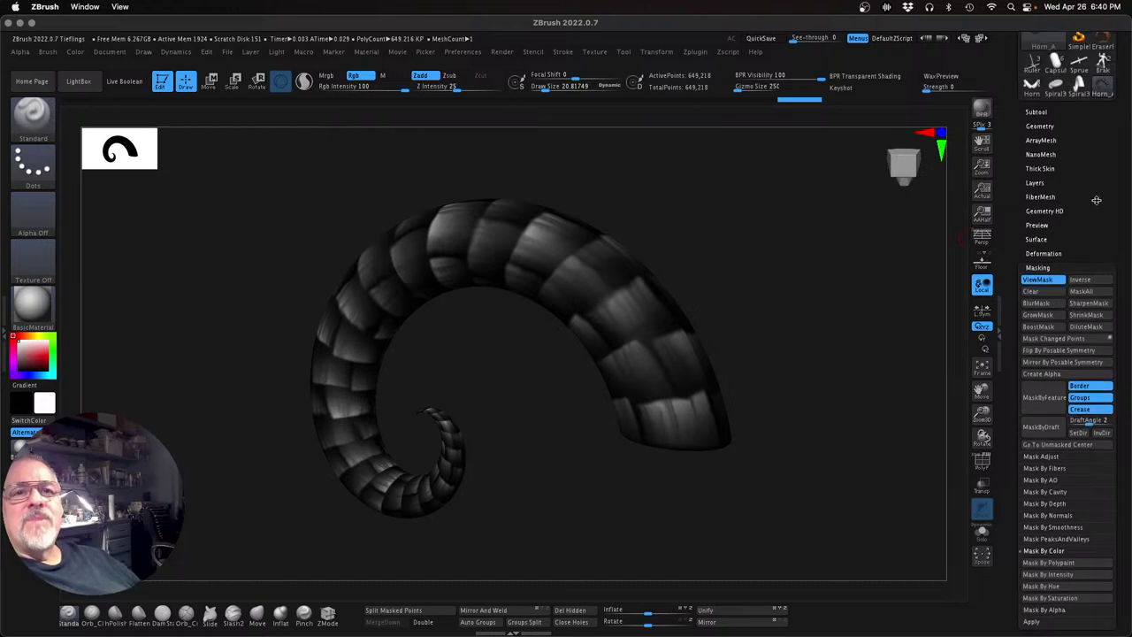
{"action": "left_click", "coordinate": [1036, 112]}
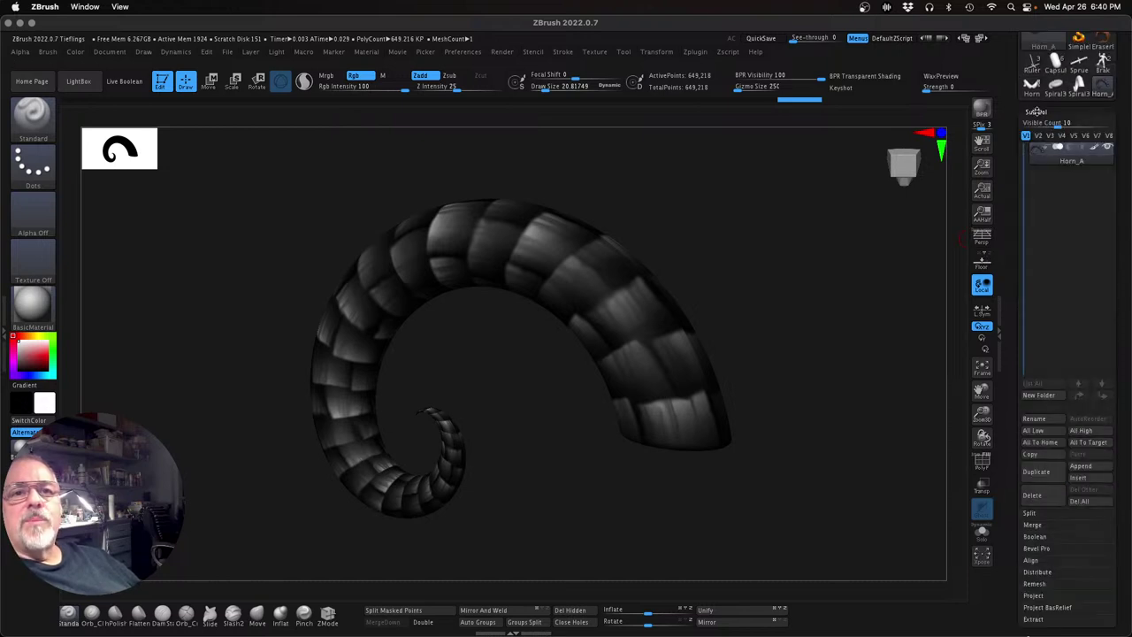
{"action": "left_click", "coordinate": [1094, 150]}
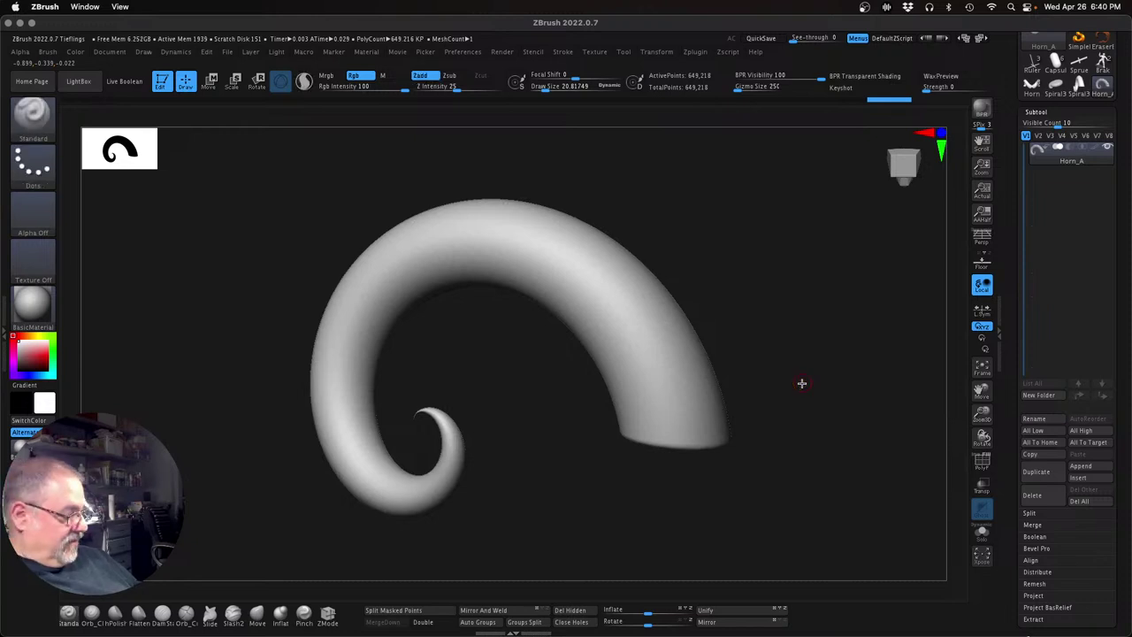
{"action": "key", "text": "ctrl"}
{"action": "key", "text": "ctrl+z"}
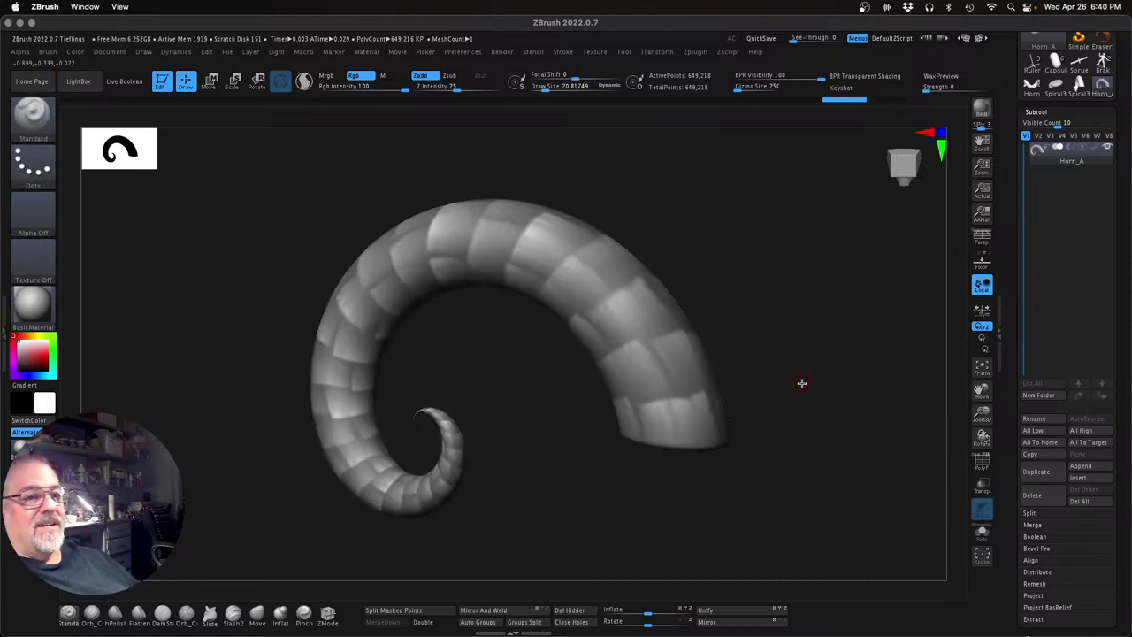
{"action": "left_click", "coordinate": [1092, 151]}
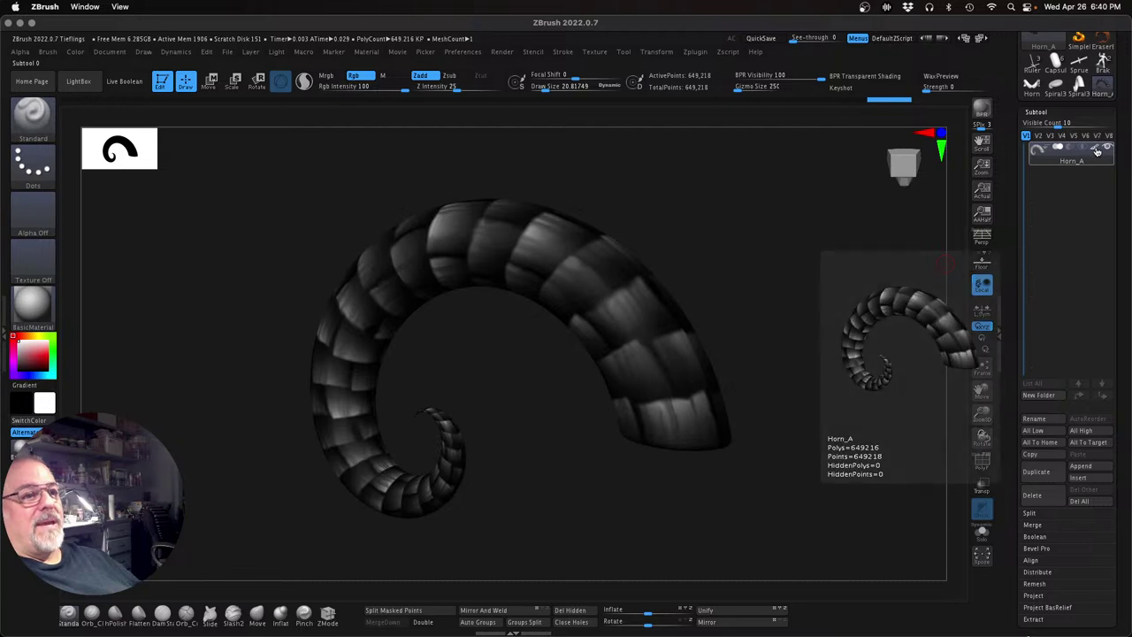
{"action": "left_click_drag", "start_coordinate": [819, 433], "coordinate": [790, 516]}
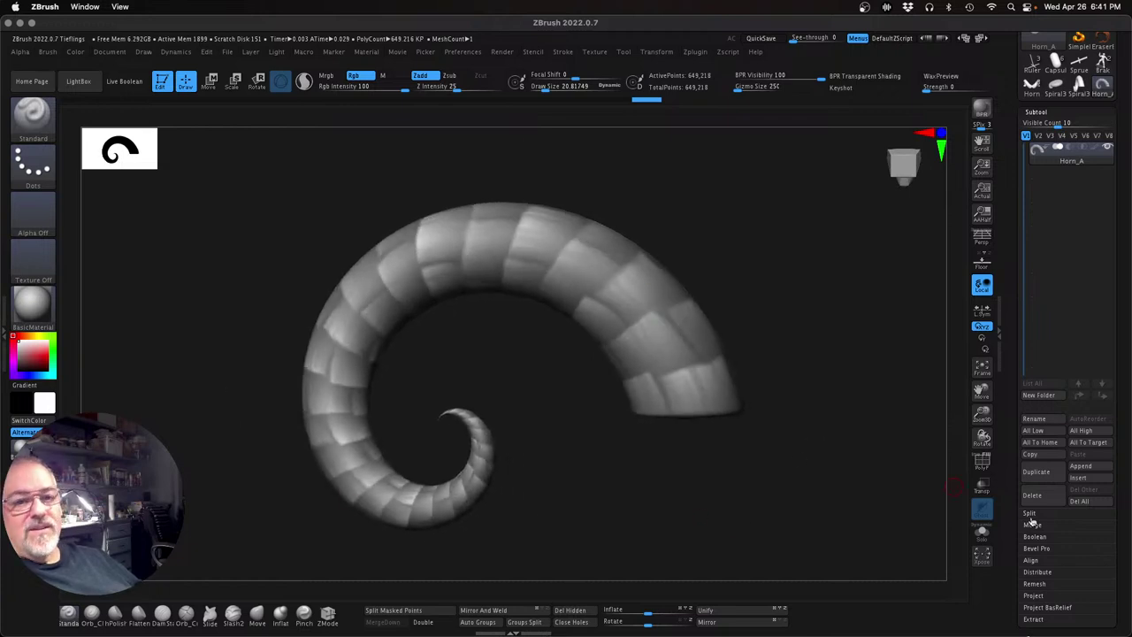
Inflate the unmasked areas of the horn with a positive Inflate deformation to raise the scales
{"action": "scroll", "coordinate": [1124, 574], "scroll_direction": "down", "scroll_amount": 5}
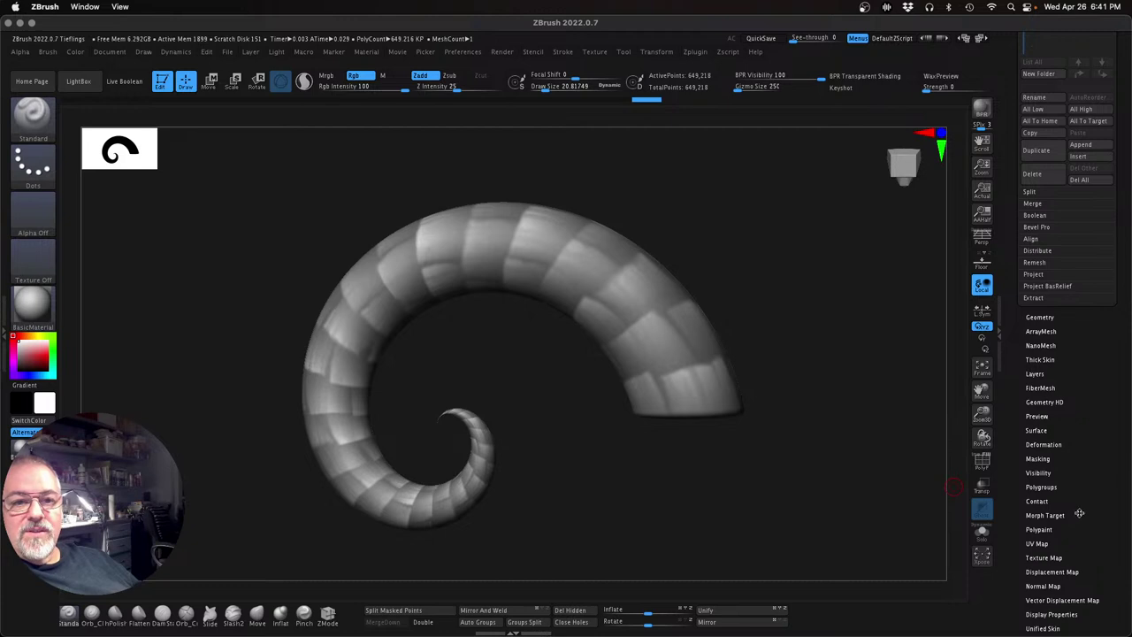
{"action": "left_click", "coordinate": [1043, 444]}
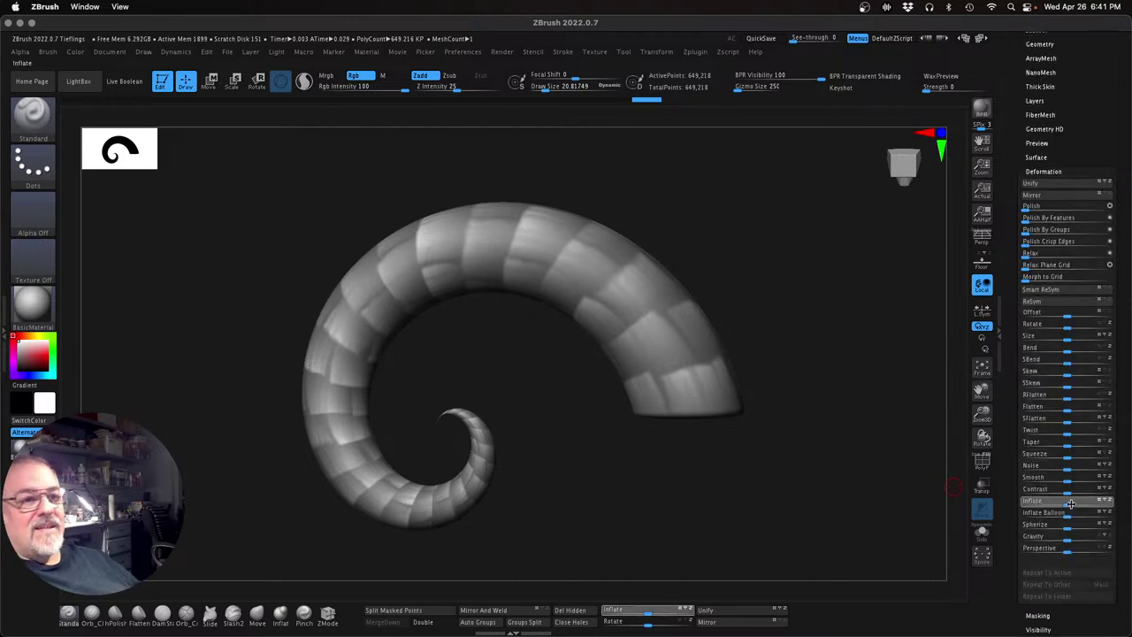
{"action": "left_click_drag", "start_coordinate": [1073, 502], "coordinate": [1086, 501]}
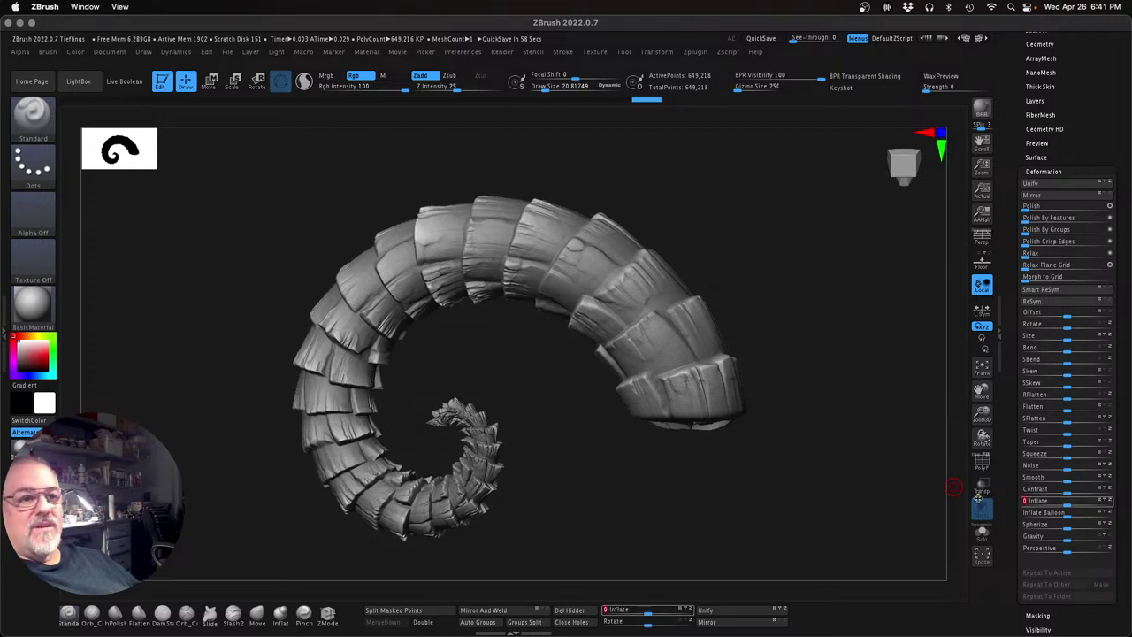
Inspect the raised scales from the base, far side and front of the horn, and clear the mask
{"action": "left_click_drag", "start_coordinate": [808, 454], "coordinate": [890, 475]}
{"action": "left_click_drag", "start_coordinate": [811, 498], "coordinate": [772, 354]}
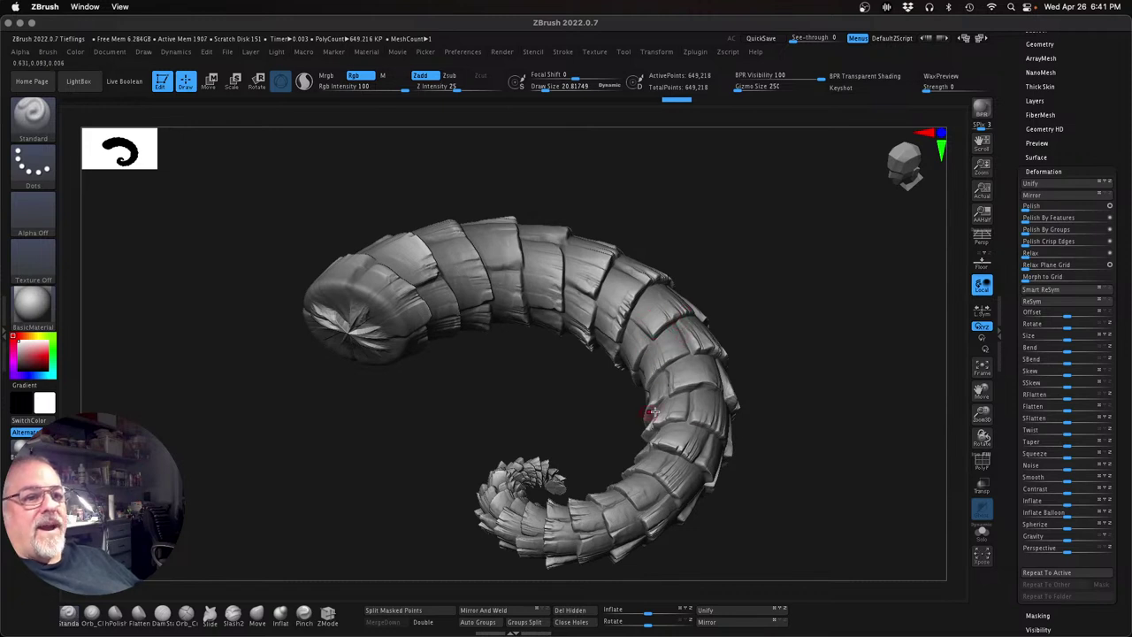
{"action": "left_click_drag", "start_coordinate": [828, 377], "coordinate": [794, 451]}
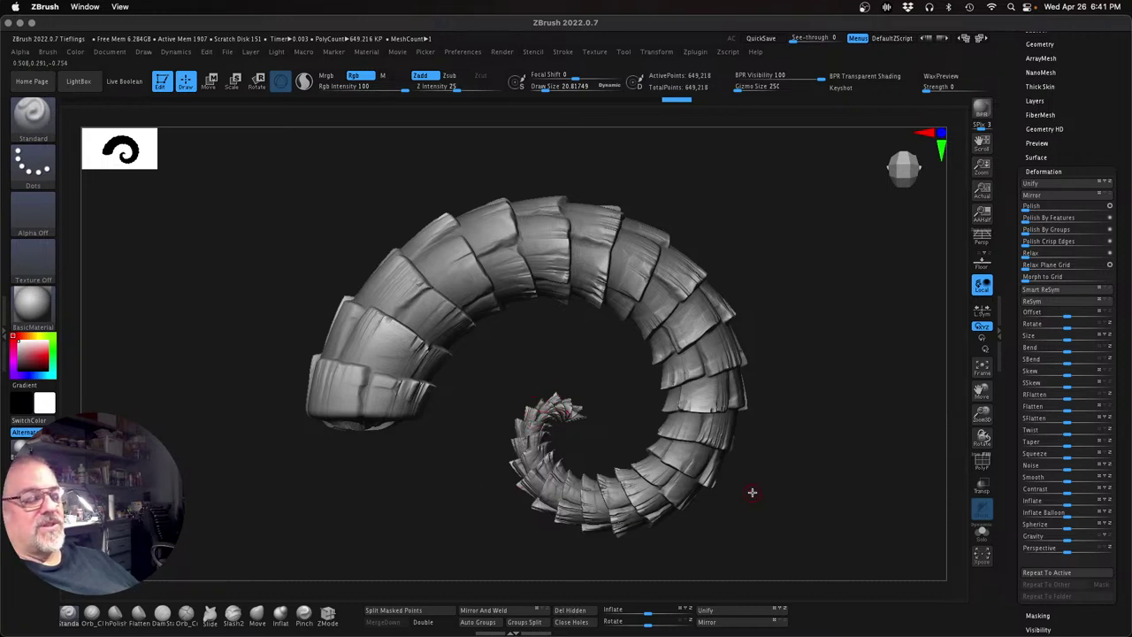
{"action": "left_click_drag", "start_coordinate": [801, 487], "coordinate": [848, 528]}
{"action": "mouse_move", "coordinate": [774, 343]}
{"action": "left_mouse_down", "text": "ctrl"}
{"action": "mouse_move", "coordinate": [877, 409]}
{"action": "mouse_move", "coordinate": [841, 437]}
{"action": "mouse_move", "coordinate": [772, 399]}
{"action": "mouse_move", "coordinate": [840, 396]}
{"action": "mouse_move", "coordinate": [812, 393]}
{"action": "left_mouse_up", "text": "ctrl"}
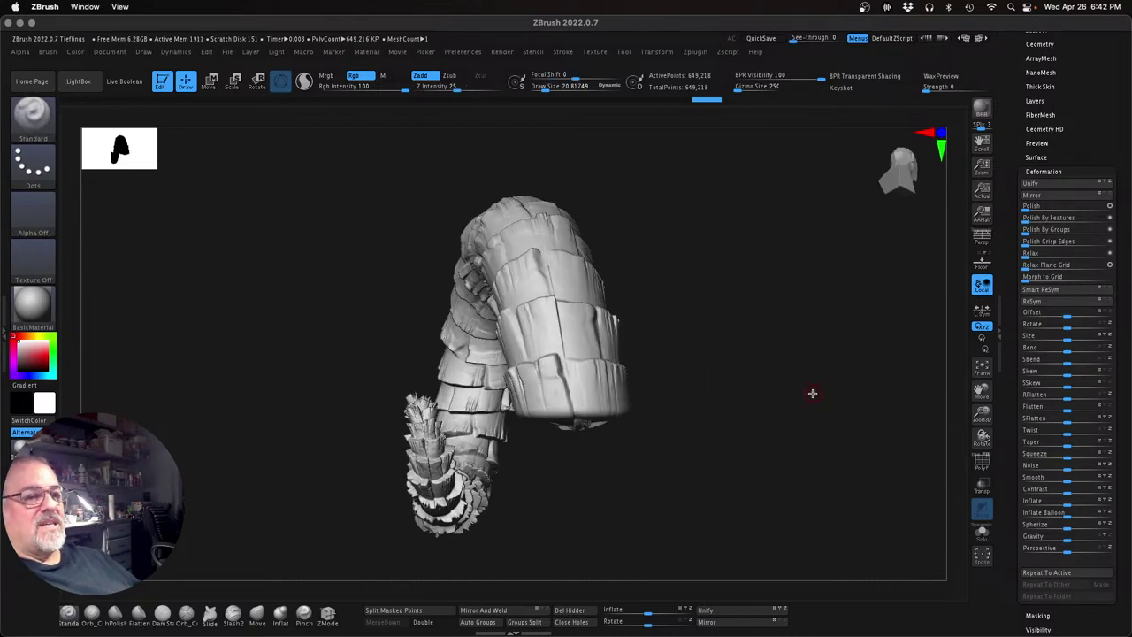
Switch to the tiefling figure tool, show all its subtools, hide Tiefling_base and Brak, and frame the whole figure from the front
{"action": "left_click", "coordinate": [1044, 171]}
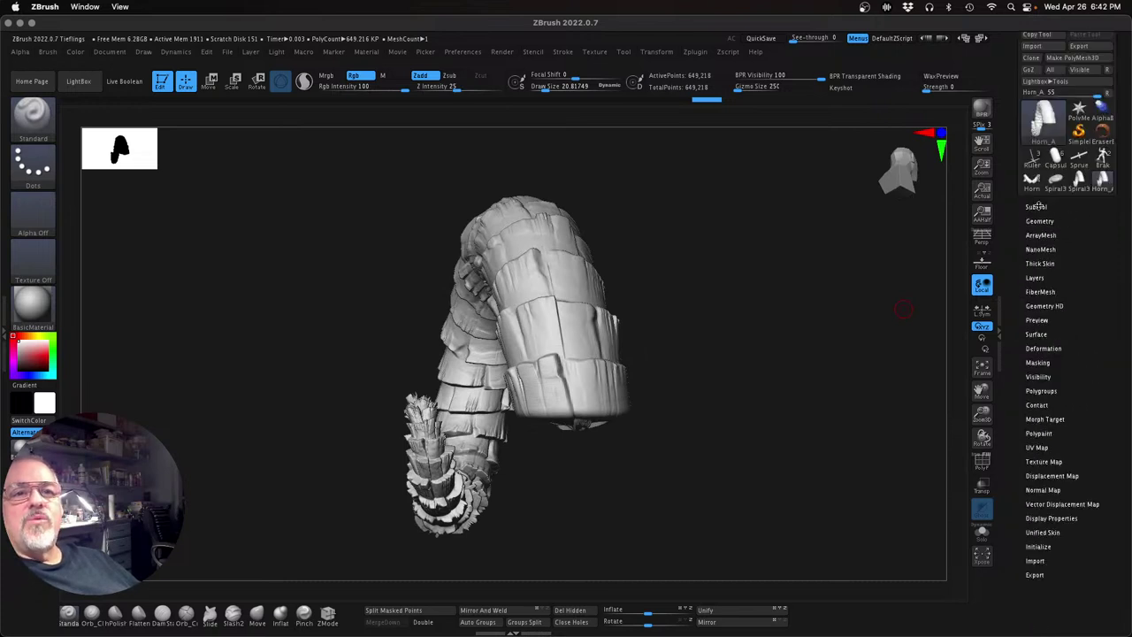
{"action": "left_click", "coordinate": [1037, 206]}
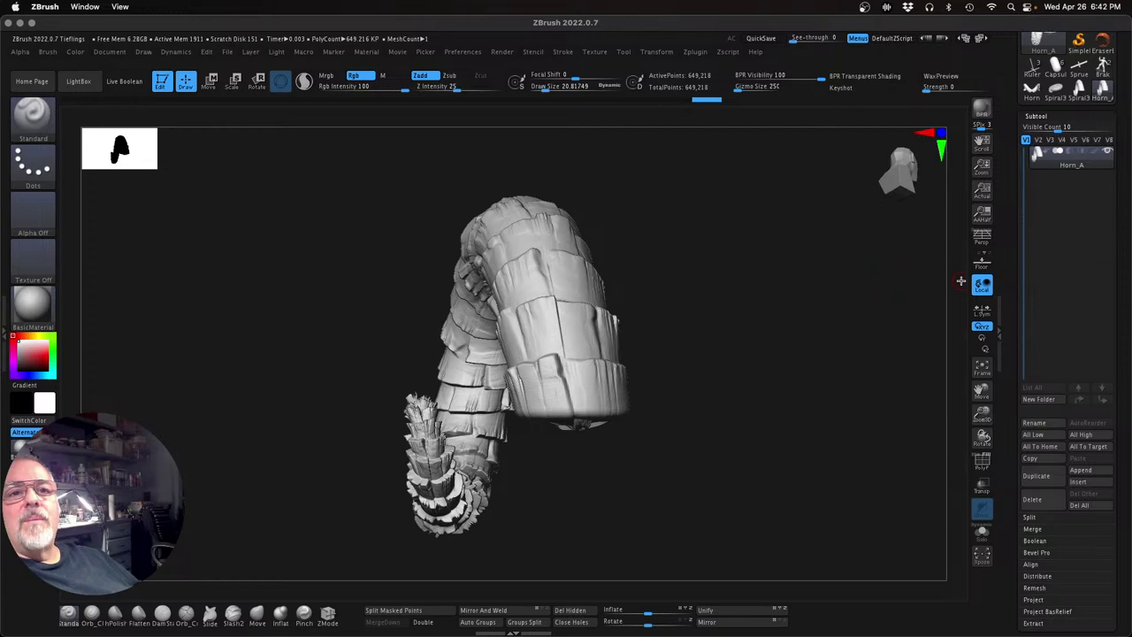
{"action": "left_click", "coordinate": [1033, 100]}
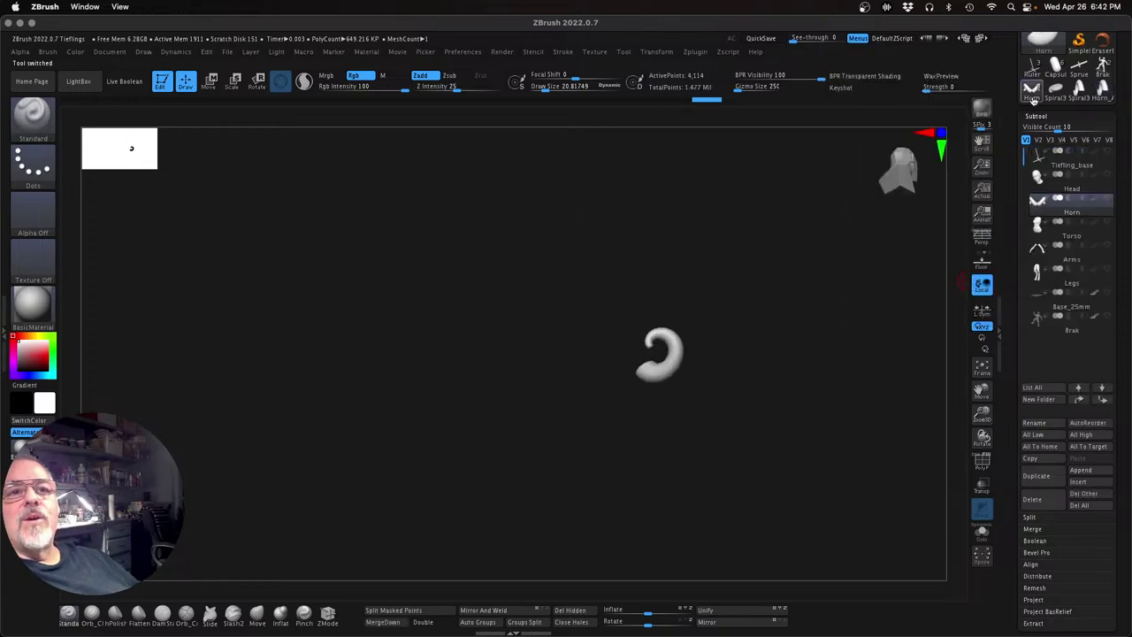
{"action": "left_click_drag", "start_coordinate": [743, 422], "coordinate": [623, 468]}
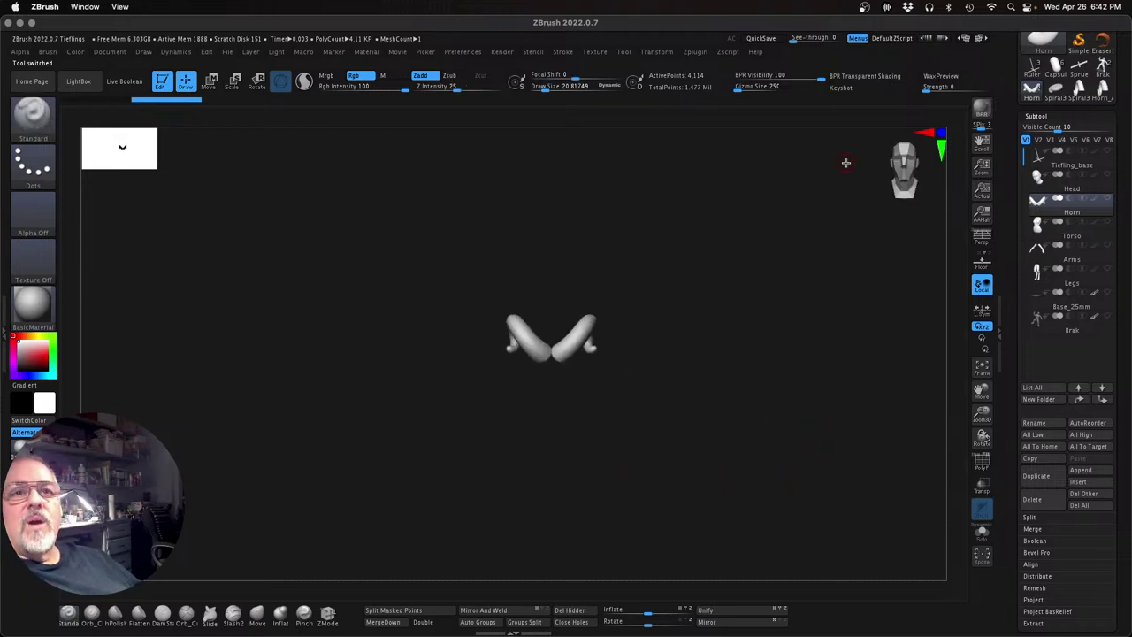
{"action": "left_click", "coordinate": [1108, 199], "text": "shift"}
{"action": "left_click", "coordinate": [1107, 151]}
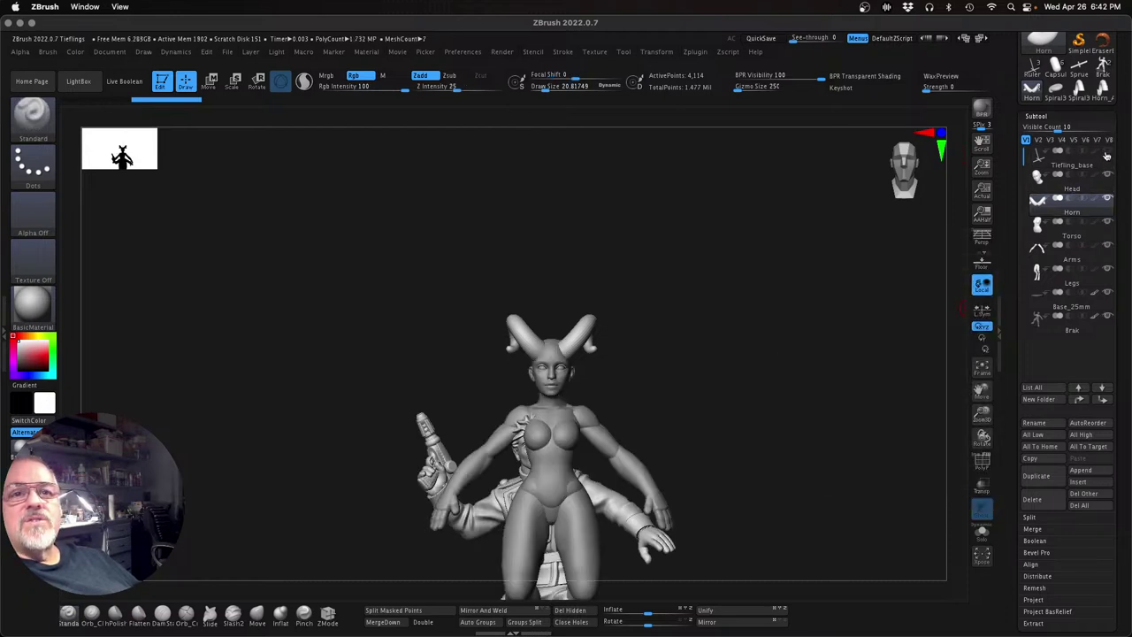
{"action": "left_click", "coordinate": [1110, 316]}
{"action": "mouse_move", "coordinate": [785, 425]}
{"action": "left_mouse_down", "text": "alt"}
{"action": "mouse_move", "coordinate": [740, 339]}
{"action": "mouse_move", "coordinate": [751, 271]}
{"action": "left_mouse_up", "text": "alt"}
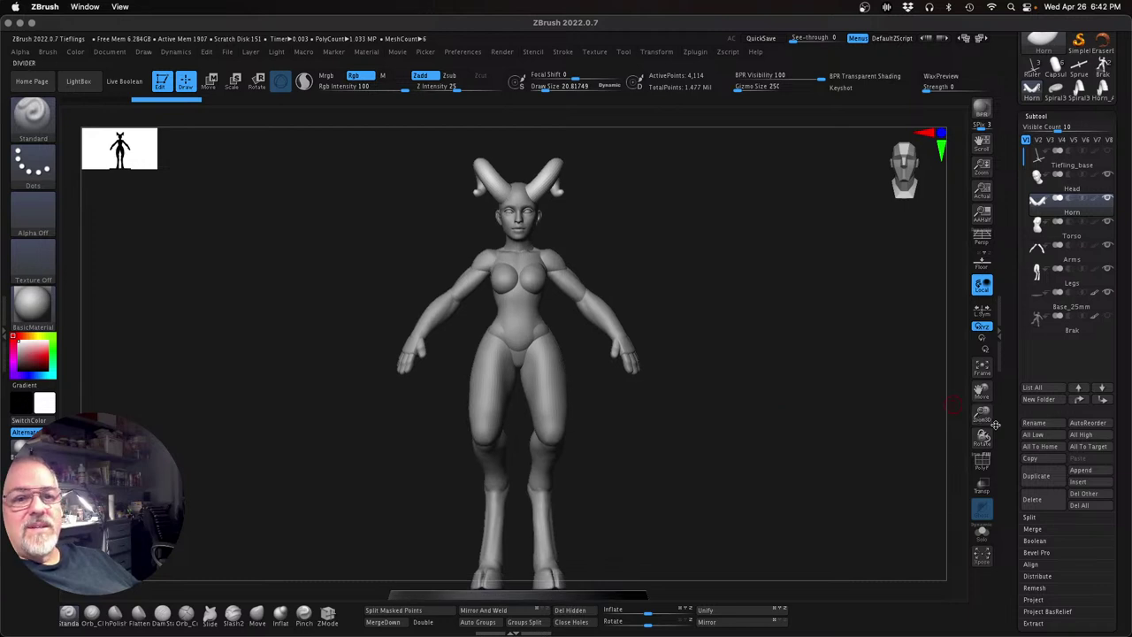
{"action": "left_click_drag", "start_coordinate": [983, 415], "coordinate": [962, 412]}
{"action": "left_click_drag", "start_coordinate": [712, 376], "coordinate": [770, 393], "text": "alt"}
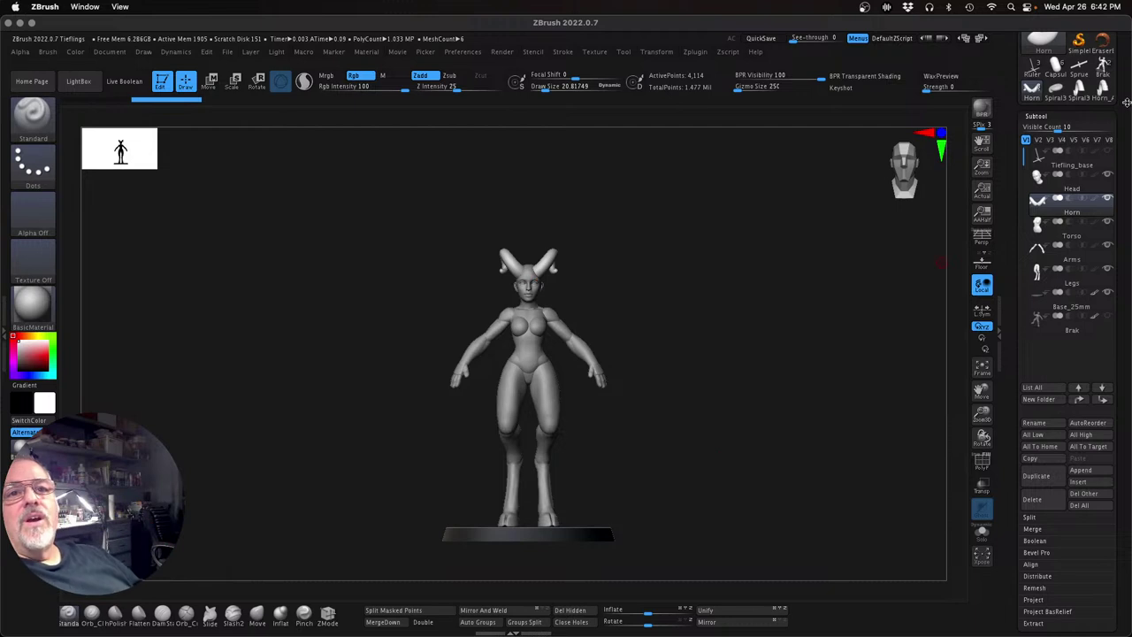
Save the figure tool as Tiefling_base.ztl in the Figures folder of the TIEFLINGS project
{"action": "scroll", "coordinate": [1126, 103], "scroll_direction": "up", "scroll_amount": 5}
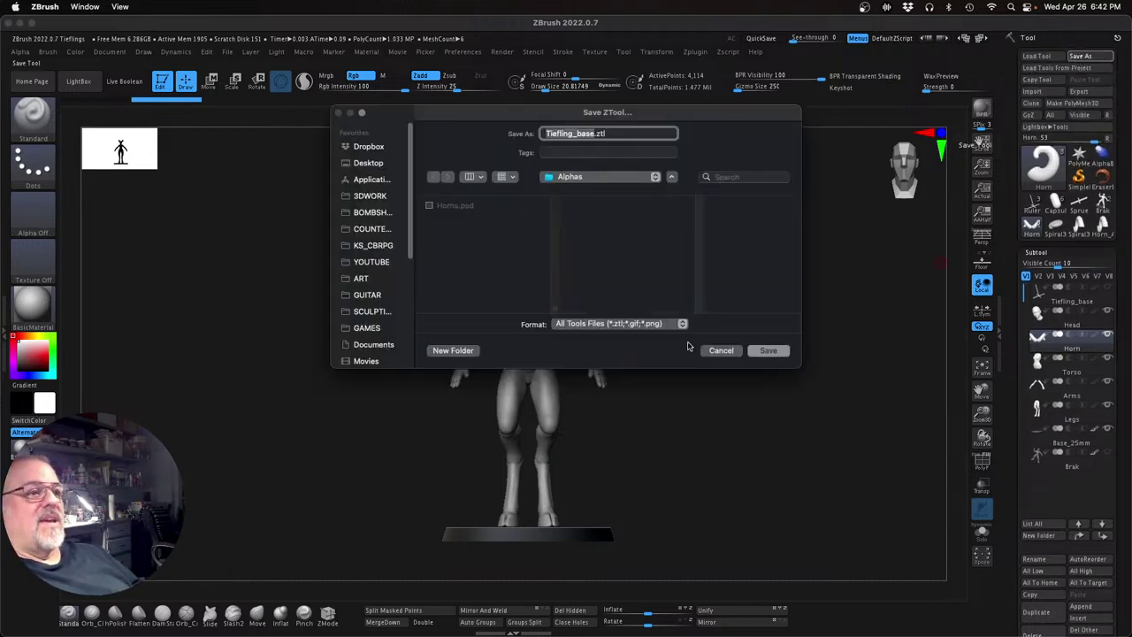
{"action": "left_click", "coordinate": [607, 178]}
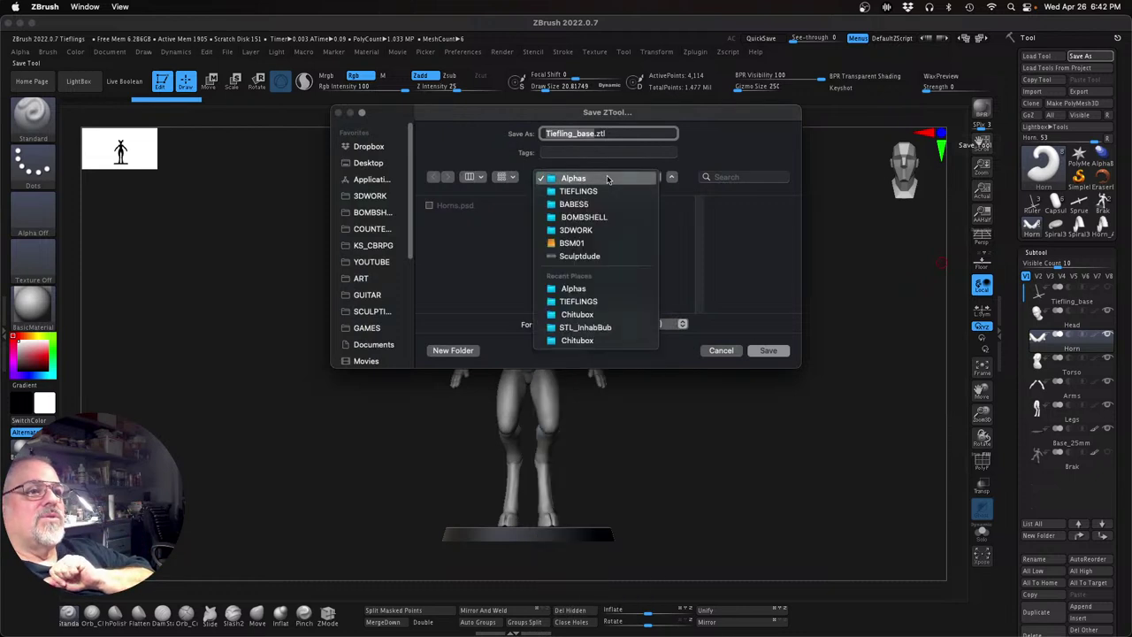
{"action": "left_click", "coordinate": [608, 187]}
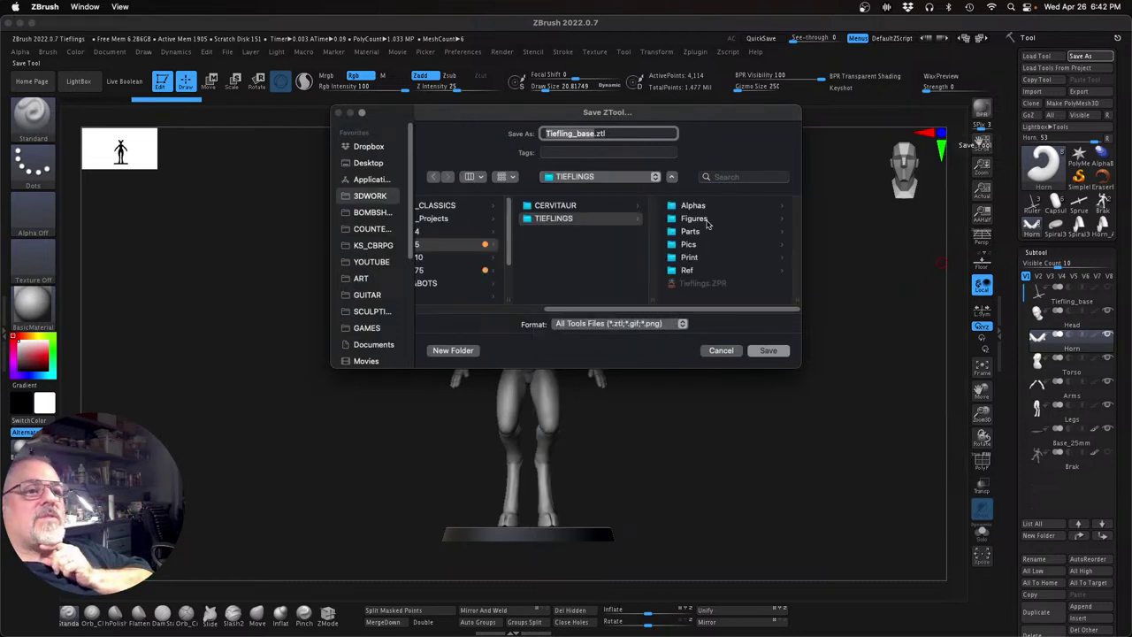
{"action": "left_click", "coordinate": [694, 219]}
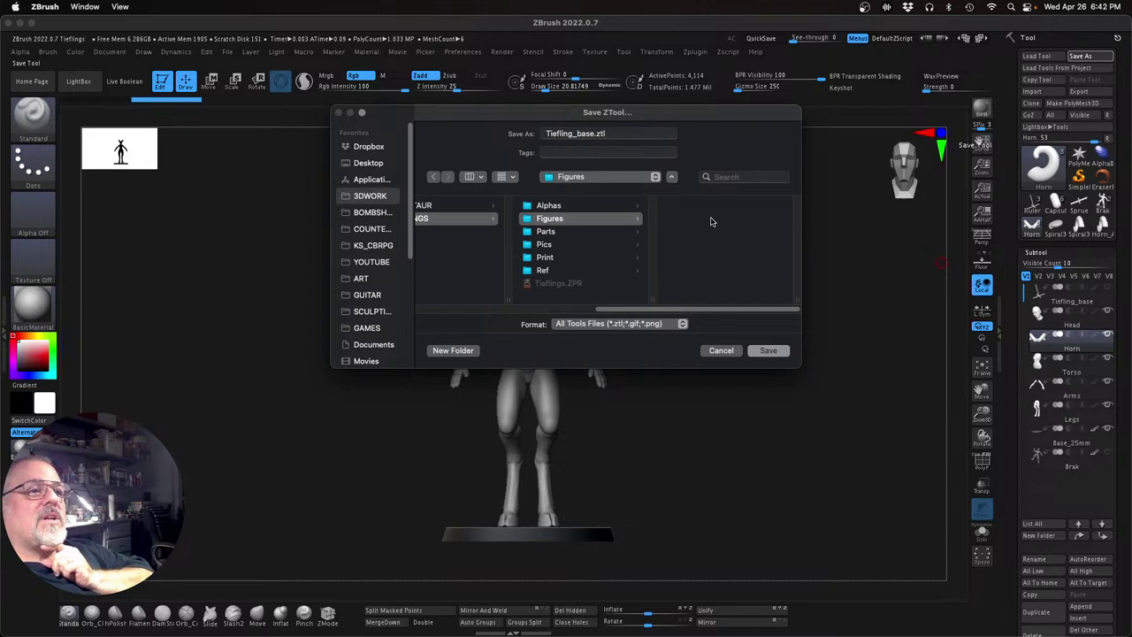
{"action": "left_click", "coordinate": [773, 350]}
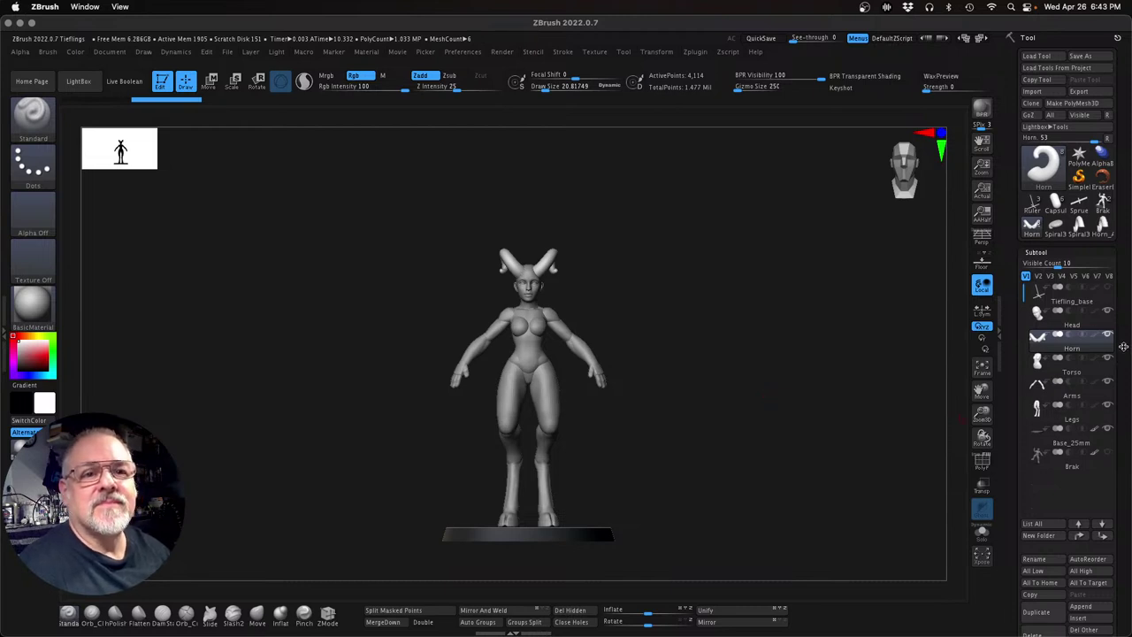
Delete the figure's old Horn subtool and insert the detailed Horn_A tool below Torso in its place
{"action": "left_click_drag", "start_coordinate": [1126, 316], "coordinate": [1125, 315]}
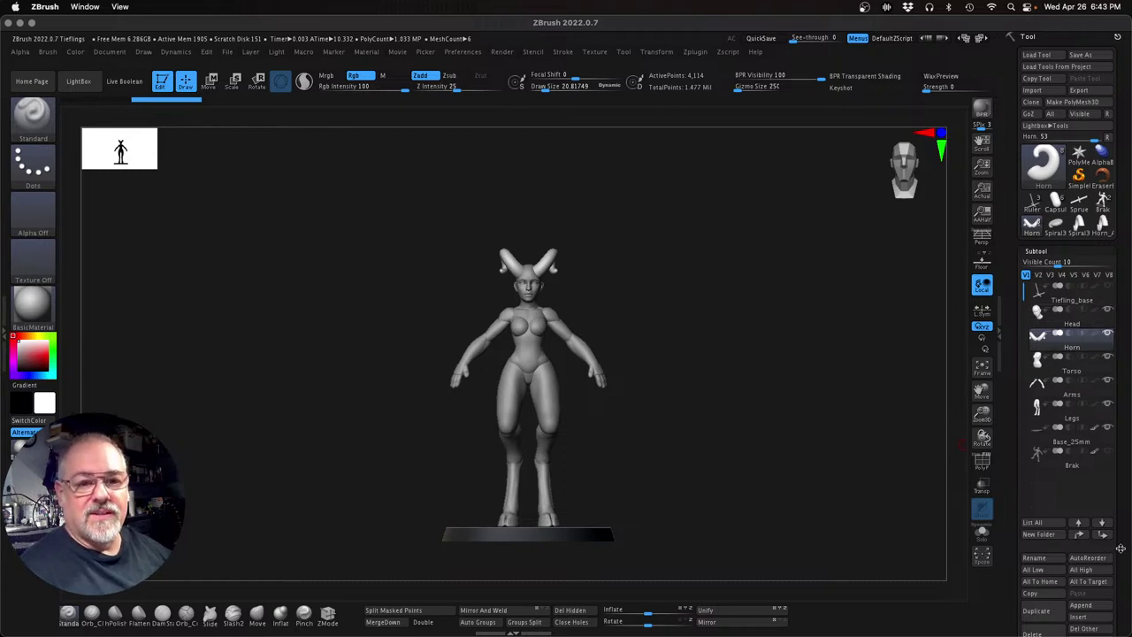
{"action": "scroll", "coordinate": [1103, 550], "scroll_direction": "down", "scroll_amount": 3}
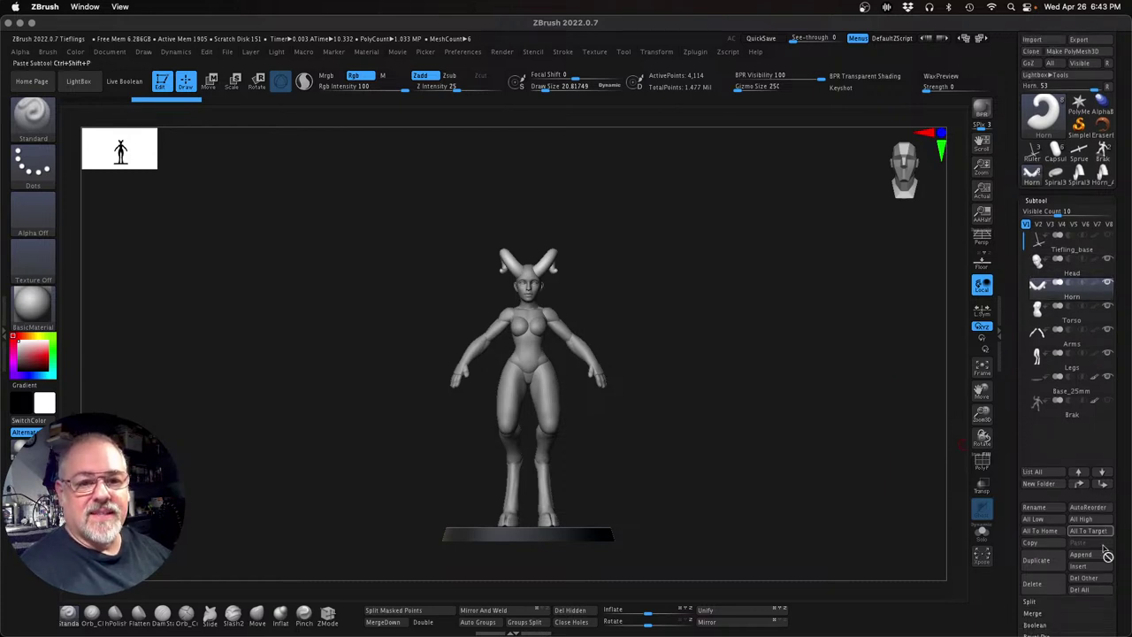
{"action": "left_click", "coordinate": [1048, 585]}
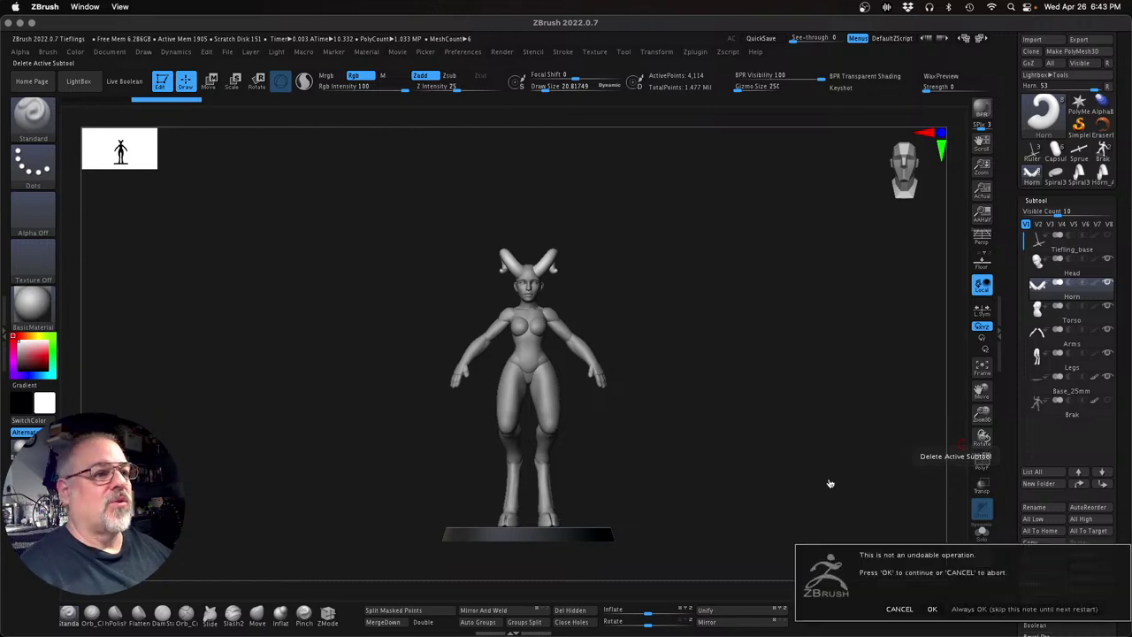
{"action": "left_click", "coordinate": [934, 608]}
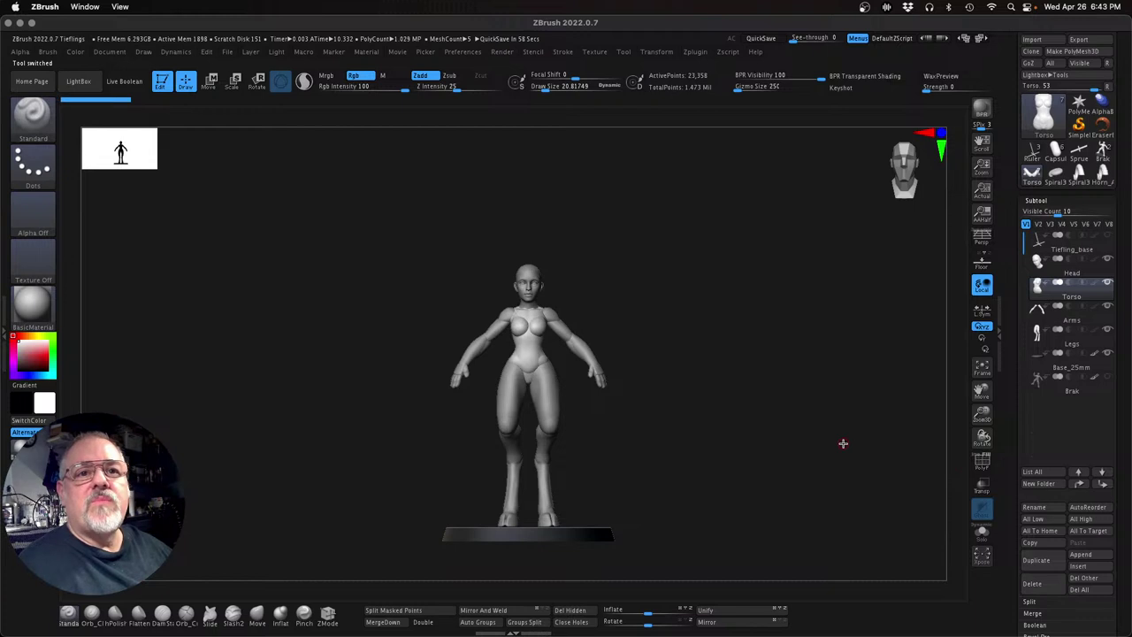
{"action": "left_click", "coordinate": [1097, 569]}
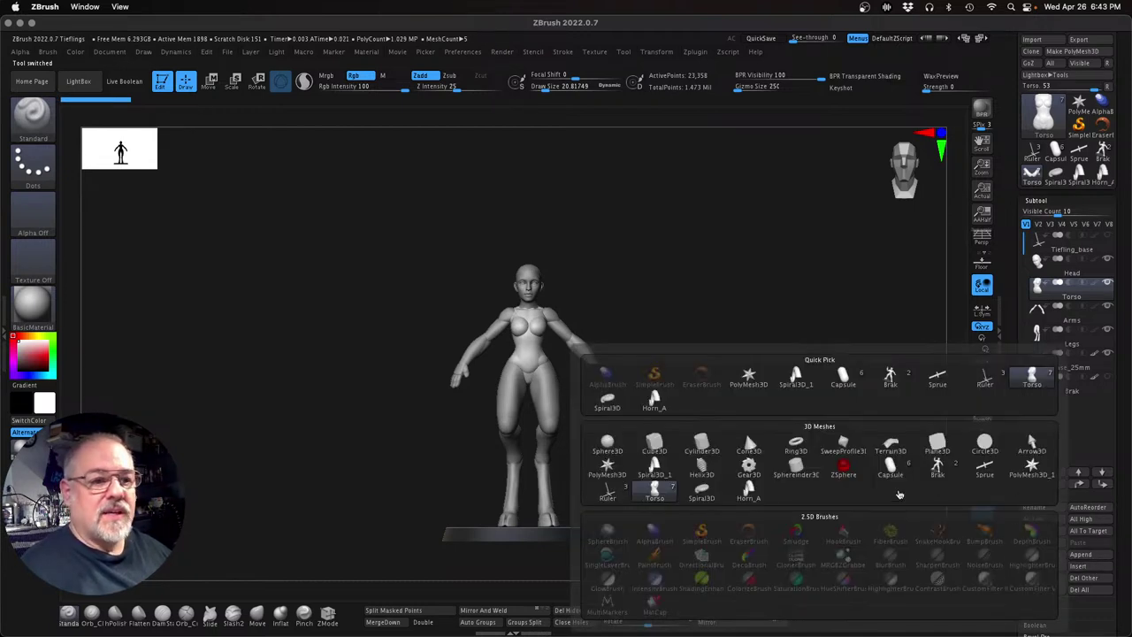
{"action": "left_click", "coordinate": [746, 489]}
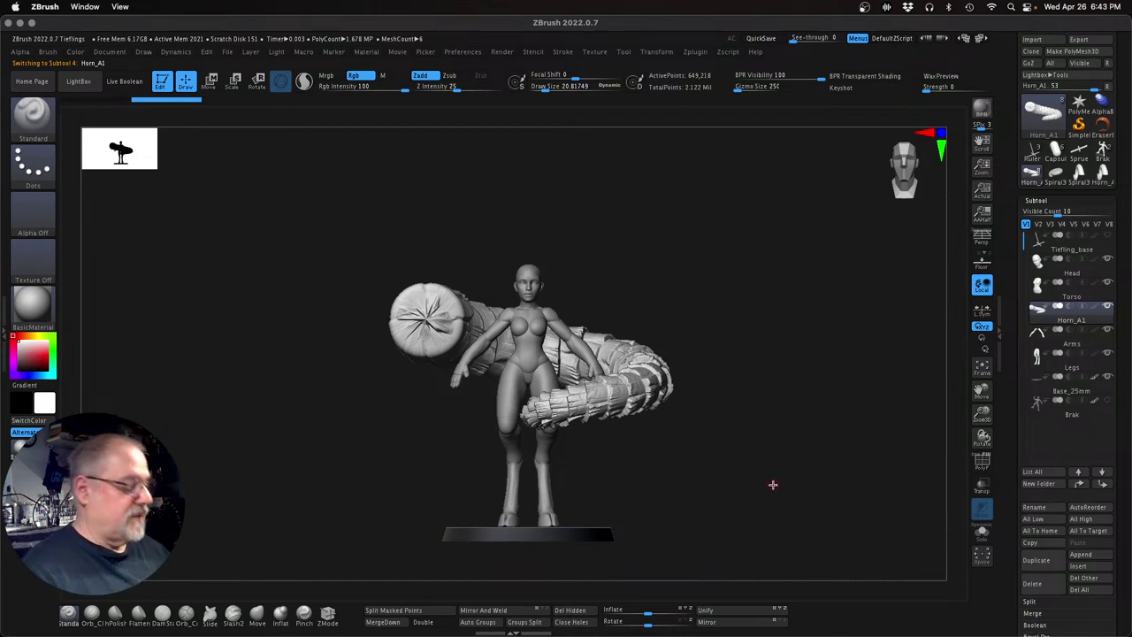
Rotate the inserted horn so its curl runs front to back, scale it down to head size, and move it up to the head
{"action": "key", "text": "w"}
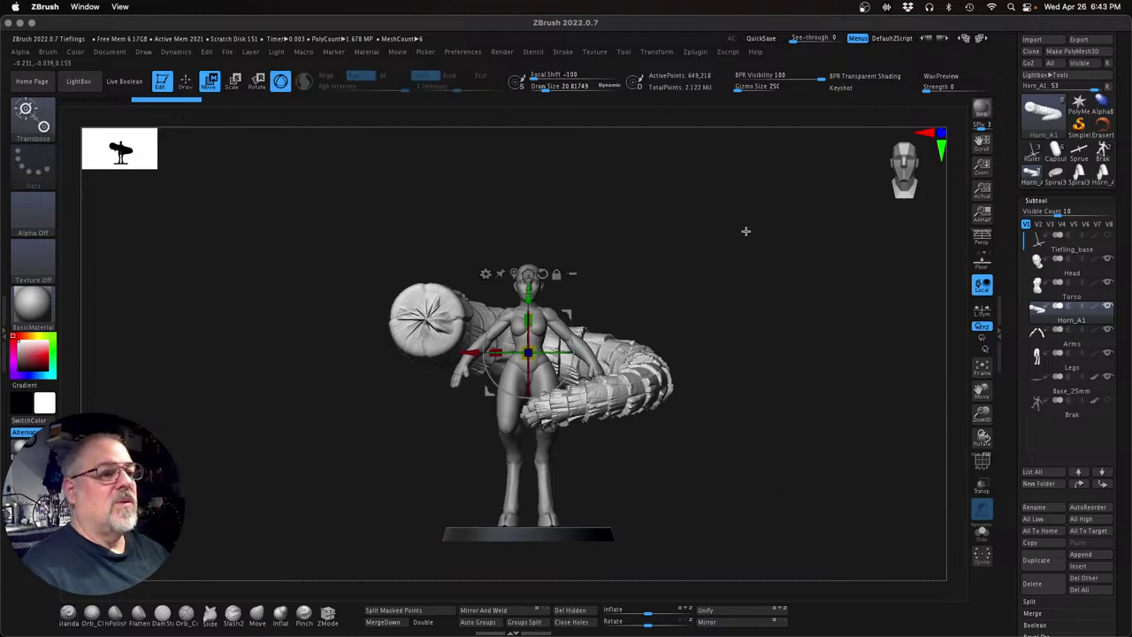
{"action": "left_click_drag", "start_coordinate": [557, 353], "coordinate": [649, 366]}
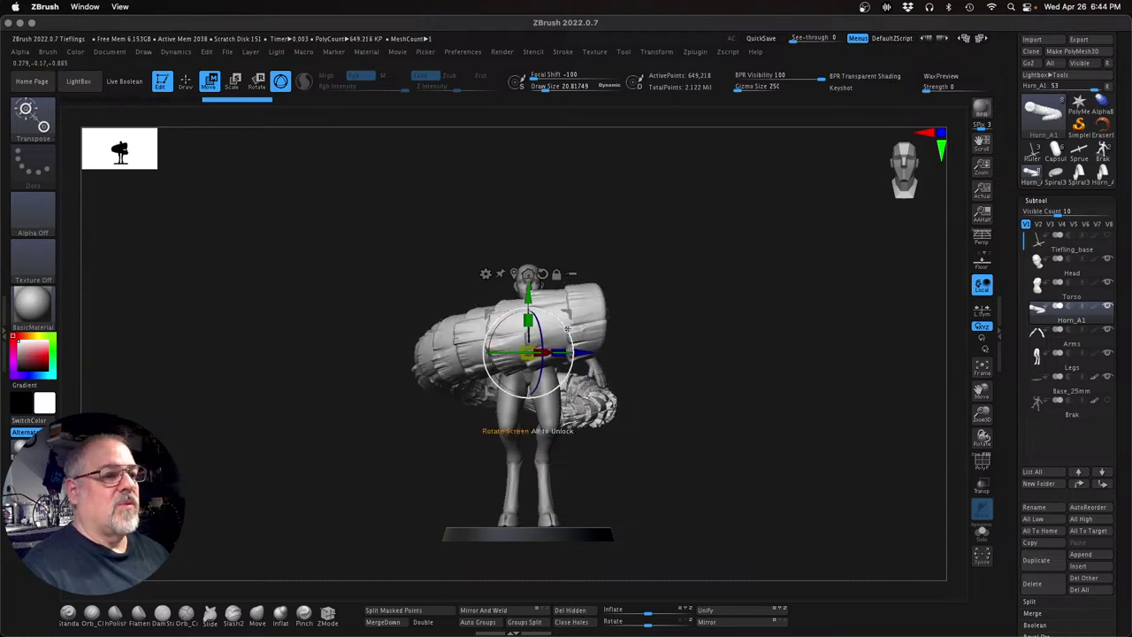
{"action": "left_click_drag", "start_coordinate": [549, 316], "coordinate": [563, 373]}
{"action": "left_click_drag", "start_coordinate": [740, 341], "coordinate": [752, 338]}
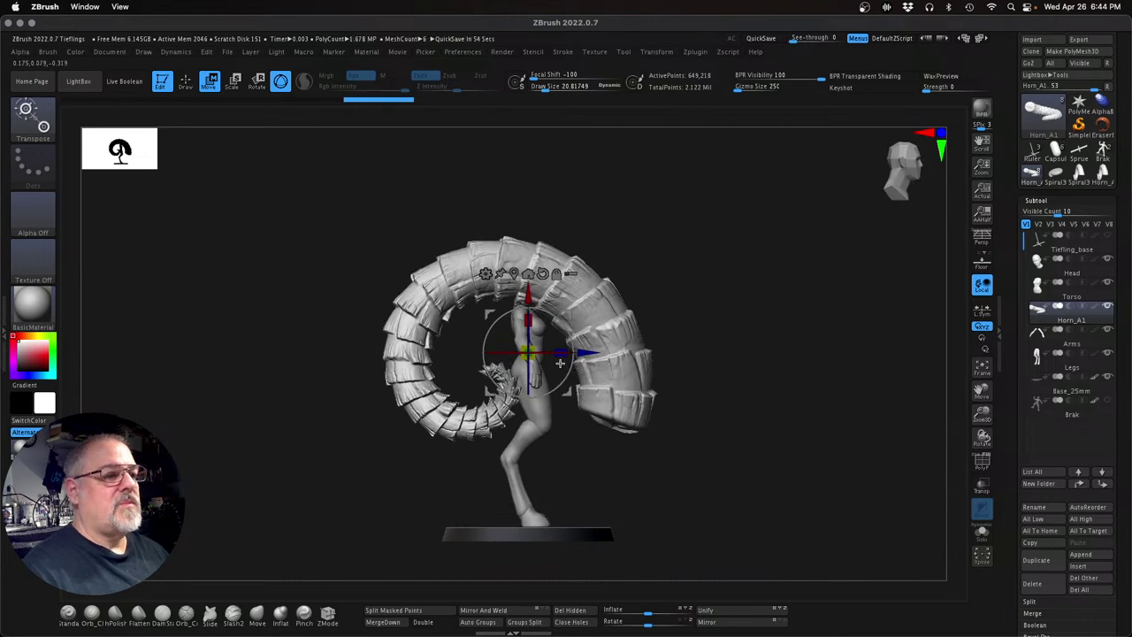
{"action": "left_click_drag", "start_coordinate": [528, 352], "coordinate": [484, 330]}
{"action": "left_click_drag", "start_coordinate": [567, 312], "coordinate": [565, 214]}
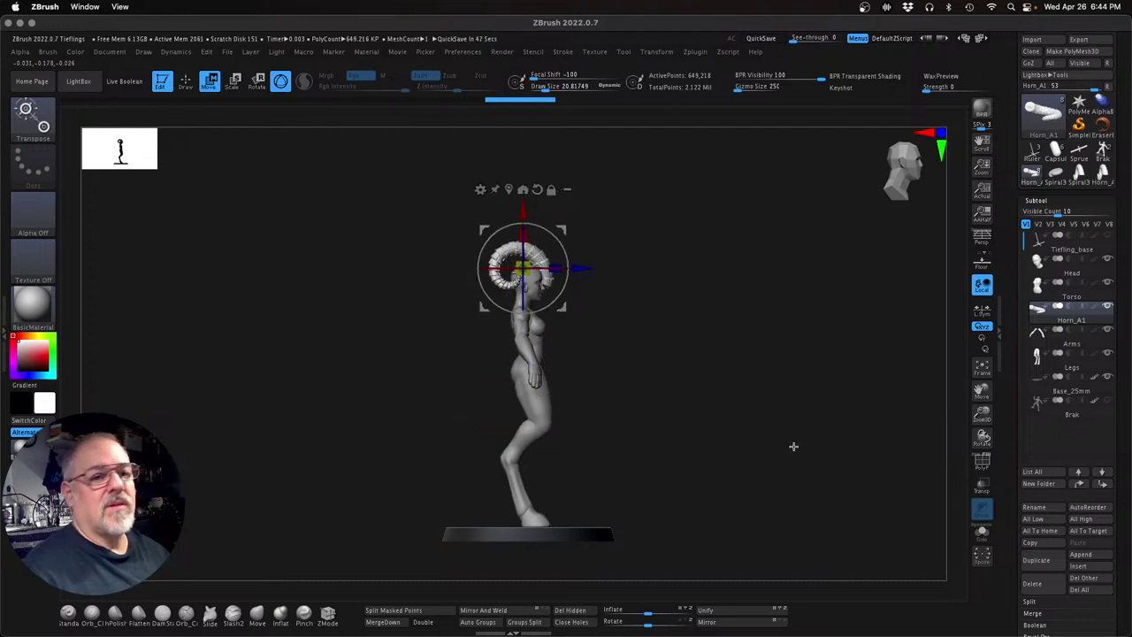
Fine-tune the horn's scale, tilt and position in side view so its base sits on the front of the head
{"action": "left_click_drag", "start_coordinate": [979, 415], "coordinate": [1008, 481]}
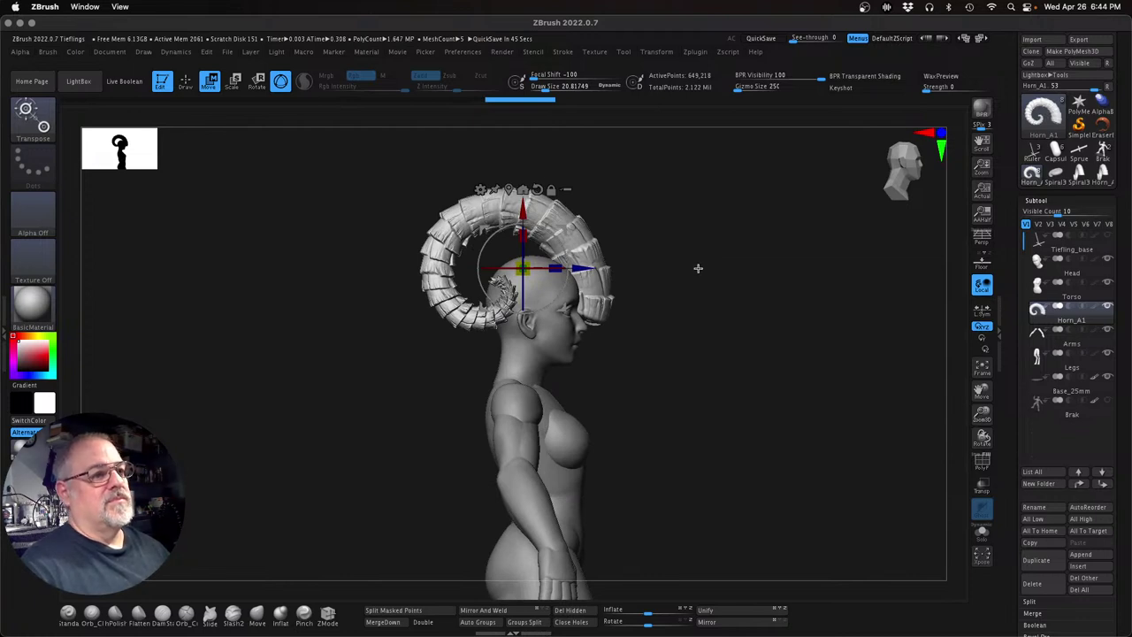
{"action": "left_click_drag", "start_coordinate": [557, 273], "coordinate": [555, 273]}
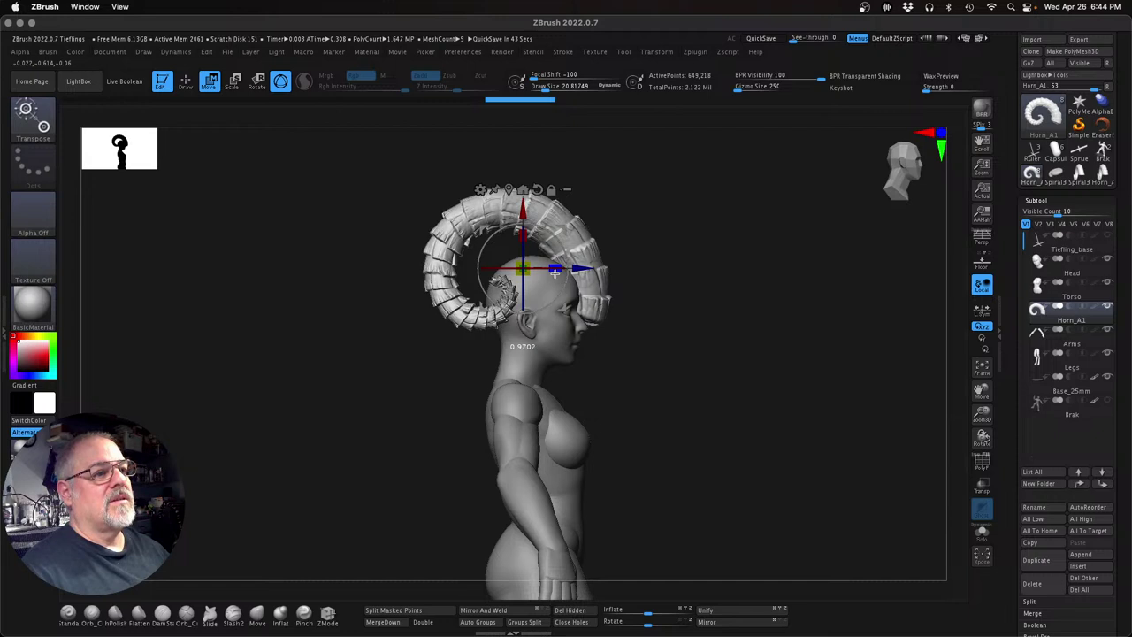
{"action": "left_click_drag", "start_coordinate": [700, 314], "coordinate": [748, 317], "text": "shift"}
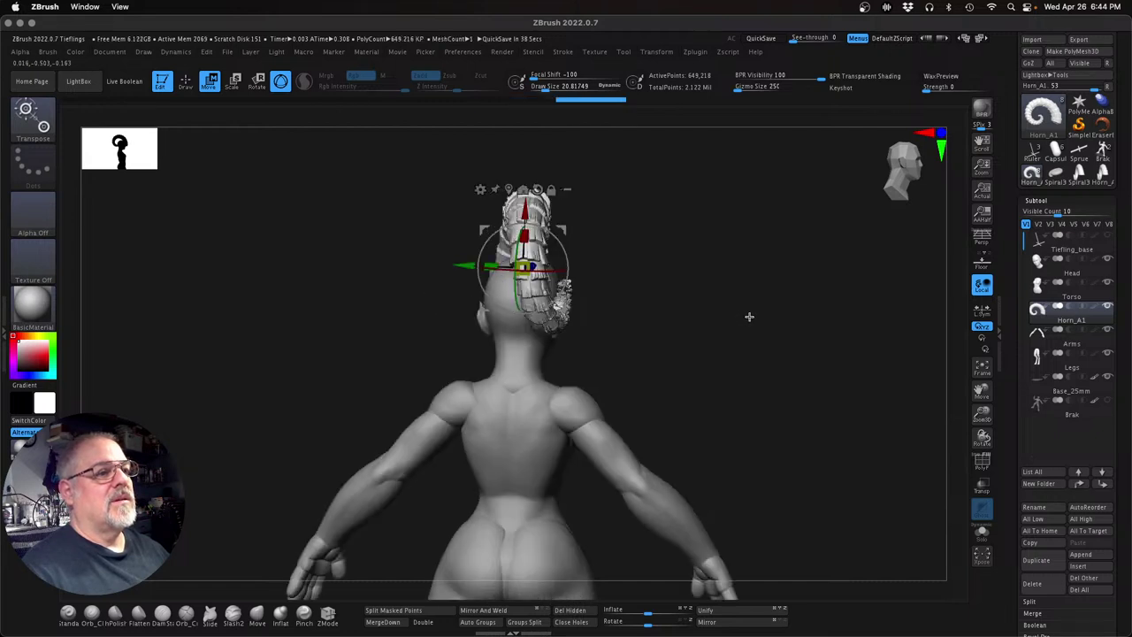
{"action": "left_click_drag", "start_coordinate": [486, 274], "coordinate": [484, 275]}
{"action": "left_click_drag", "start_coordinate": [713, 324], "coordinate": [690, 326], "text": "shift"}
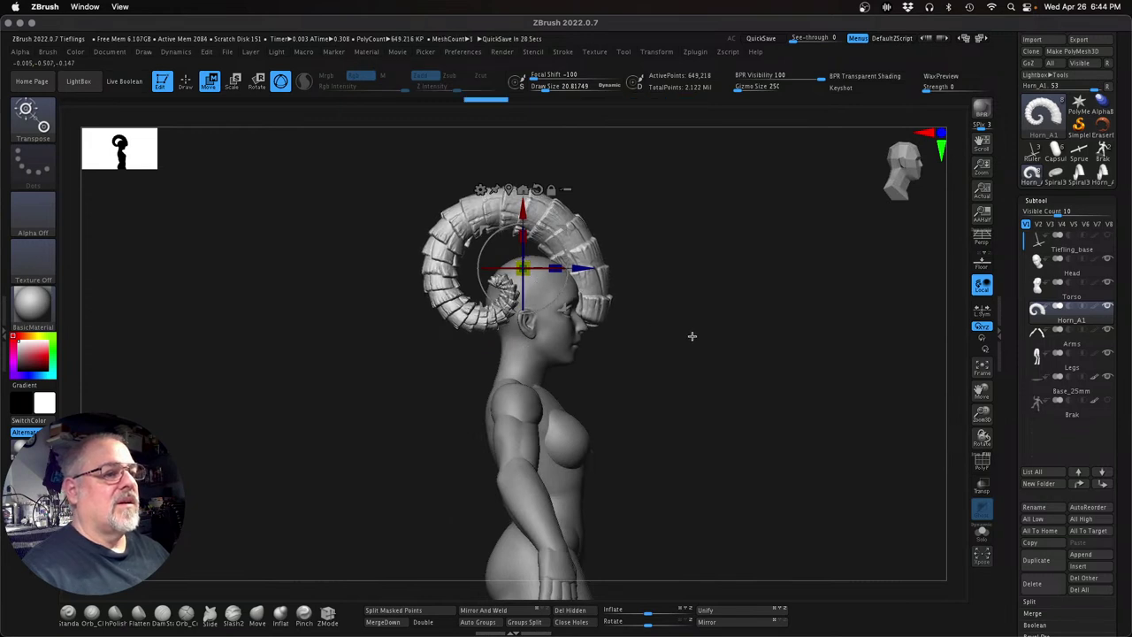
{"action": "key", "text": "ctrl+z"}
{"action": "left_click_drag", "start_coordinate": [782, 357], "coordinate": [760, 351]}
{"action": "left_click_drag", "start_coordinate": [533, 278], "coordinate": [525, 273]}
{"action": "left_click_drag", "start_coordinate": [564, 229], "coordinate": [527, 209]}
{"action": "left_click_drag", "start_coordinate": [724, 356], "coordinate": [751, 392]}
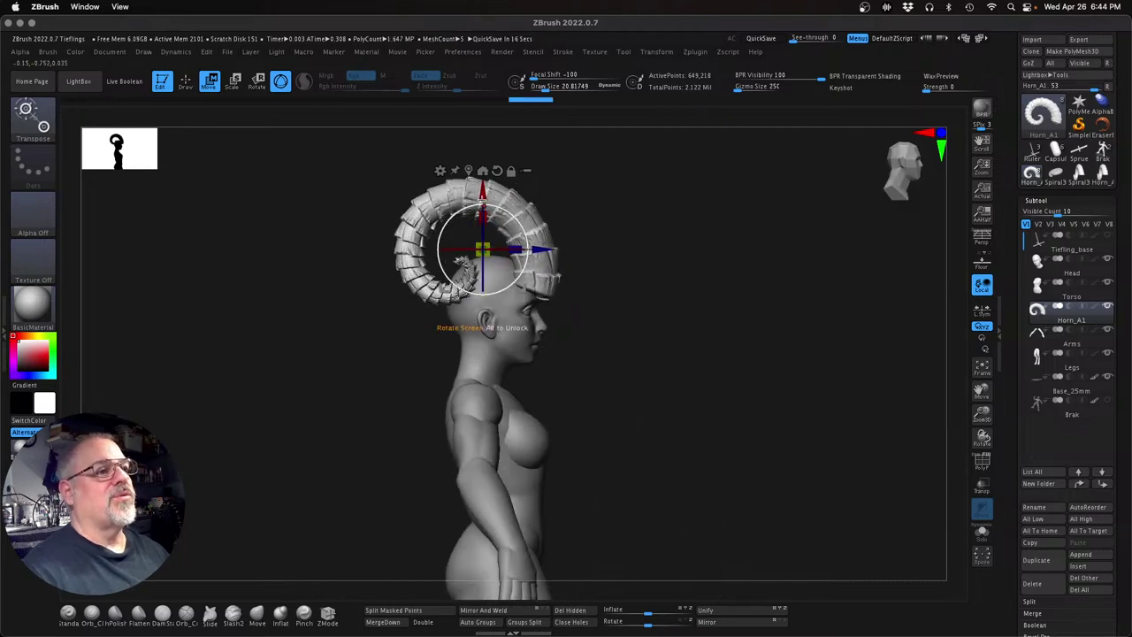
{"action": "left_click_drag", "start_coordinate": [738, 398], "coordinate": [740, 450], "text": "alt"}
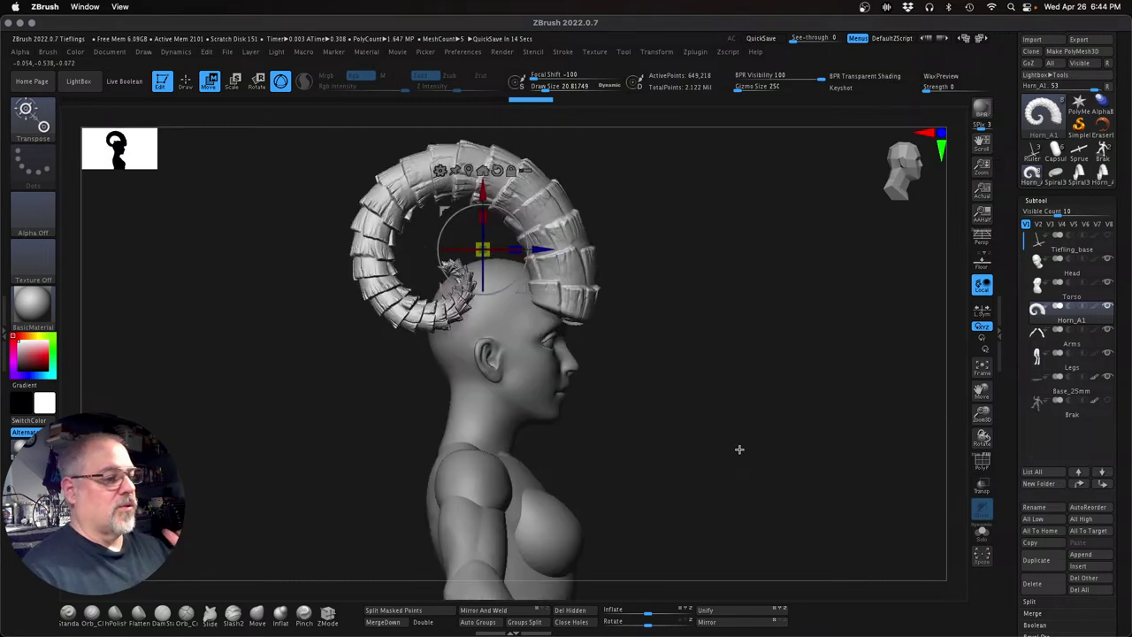
Move the horn subtool directly below Head and rename it Horn_A, with the other subtools hidden
{"action": "left_click", "coordinate": [1078, 484]}
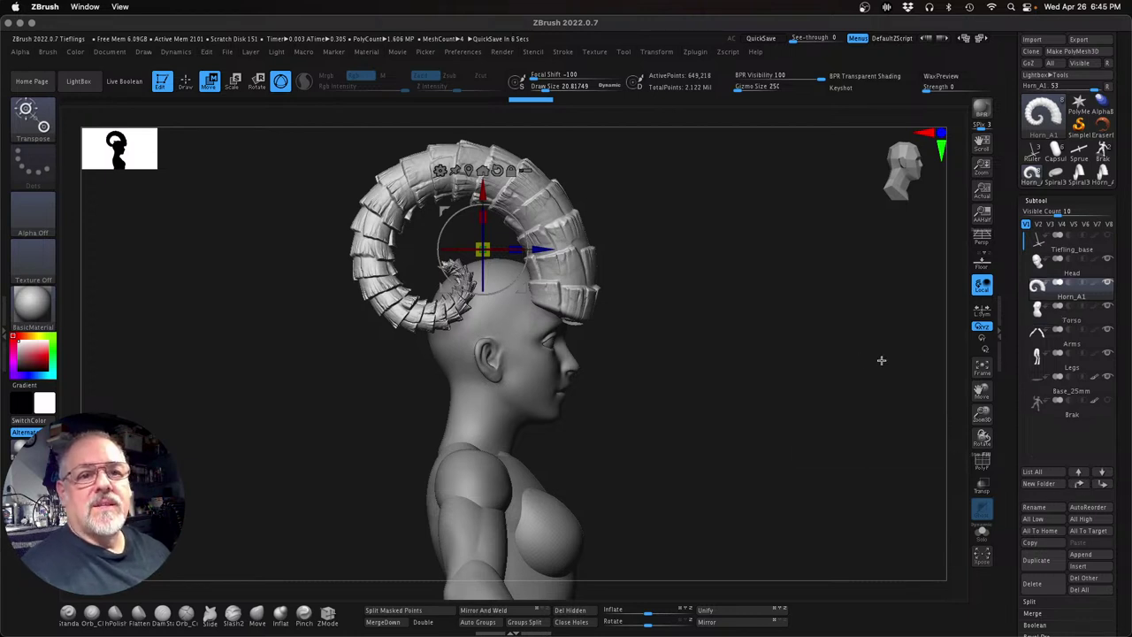
{"action": "left_click", "coordinate": [1108, 284]}
{"action": "left_click", "coordinate": [1047, 508]}
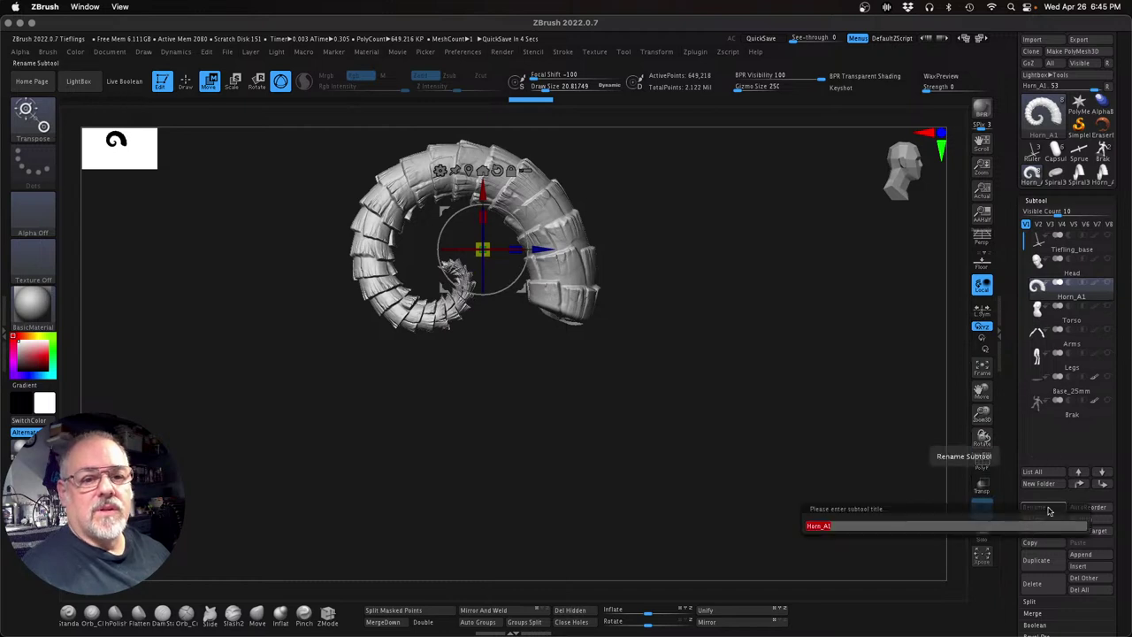
{"action": "key", "text": "Return"}
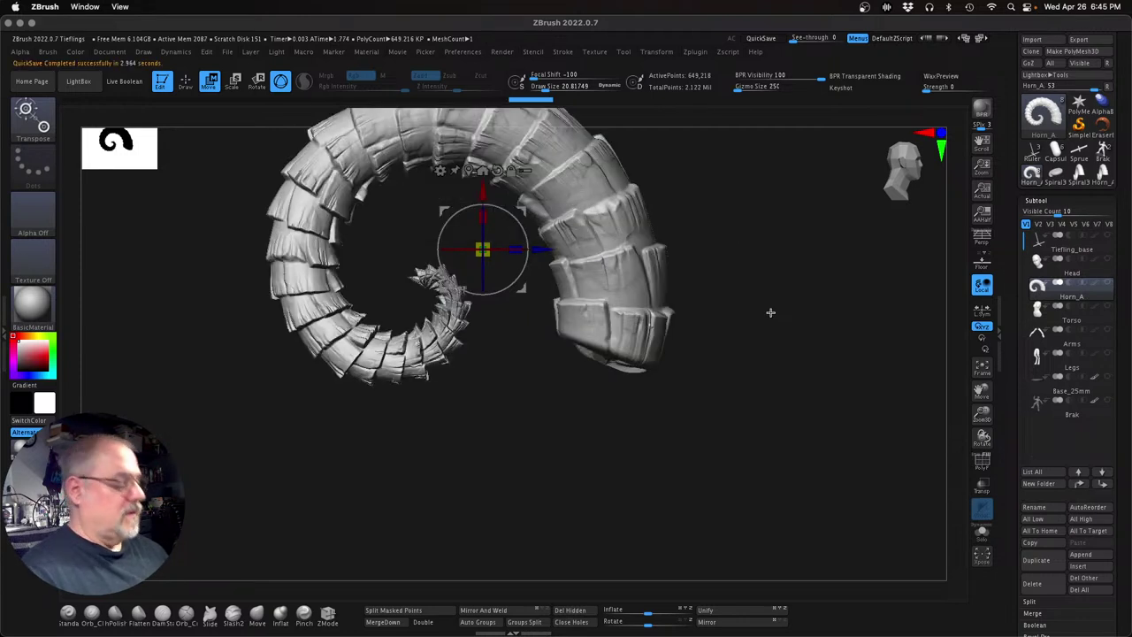
Save the project as Tieflings.ZPR in the TIEFLINGS folder, replacing the existing file
{"action": "key", "text": "ctrl"}
{"action": "key", "text": "super+s"}
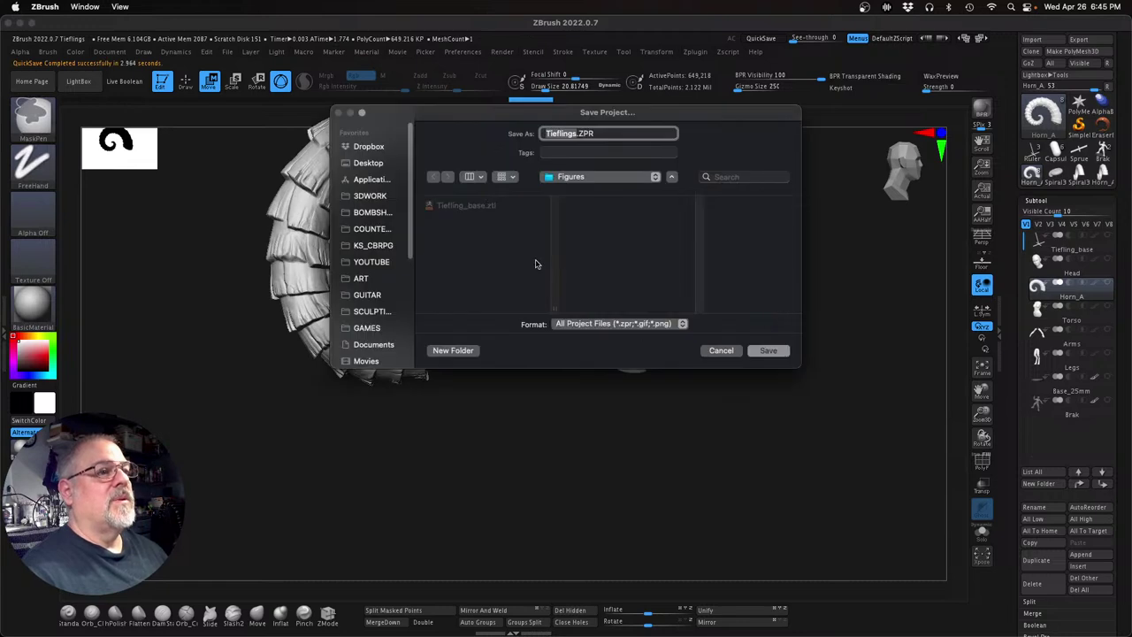
{"action": "left_click", "coordinate": [590, 179]}
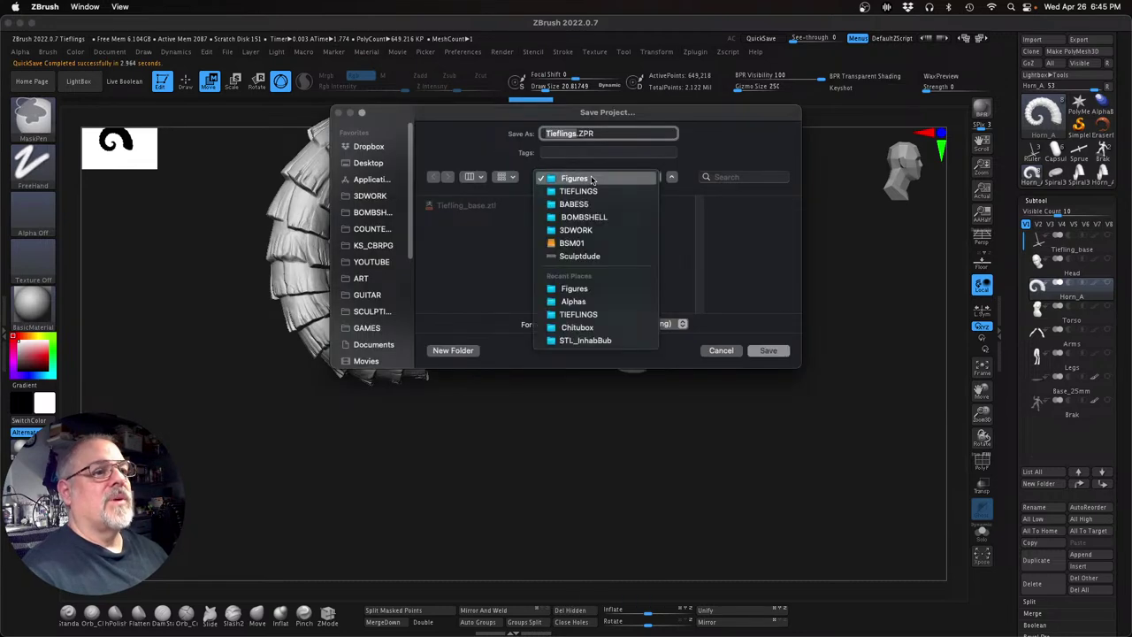
{"action": "left_click", "coordinate": [575, 190]}
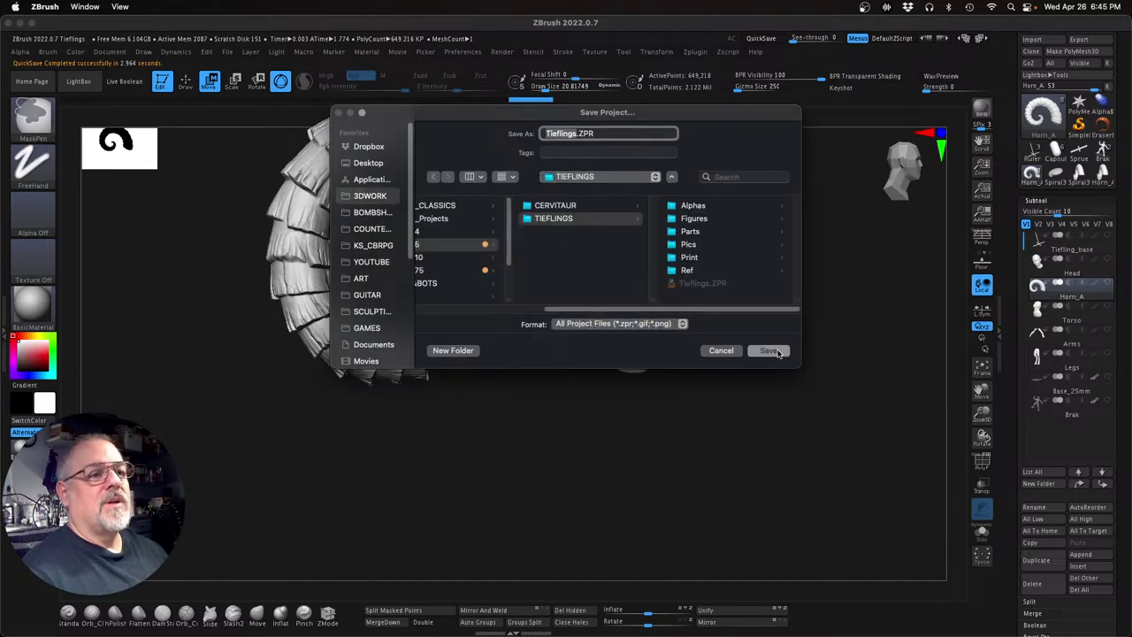
{"action": "left_click", "coordinate": [769, 351]}
{"action": "left_click", "coordinate": [615, 294]}
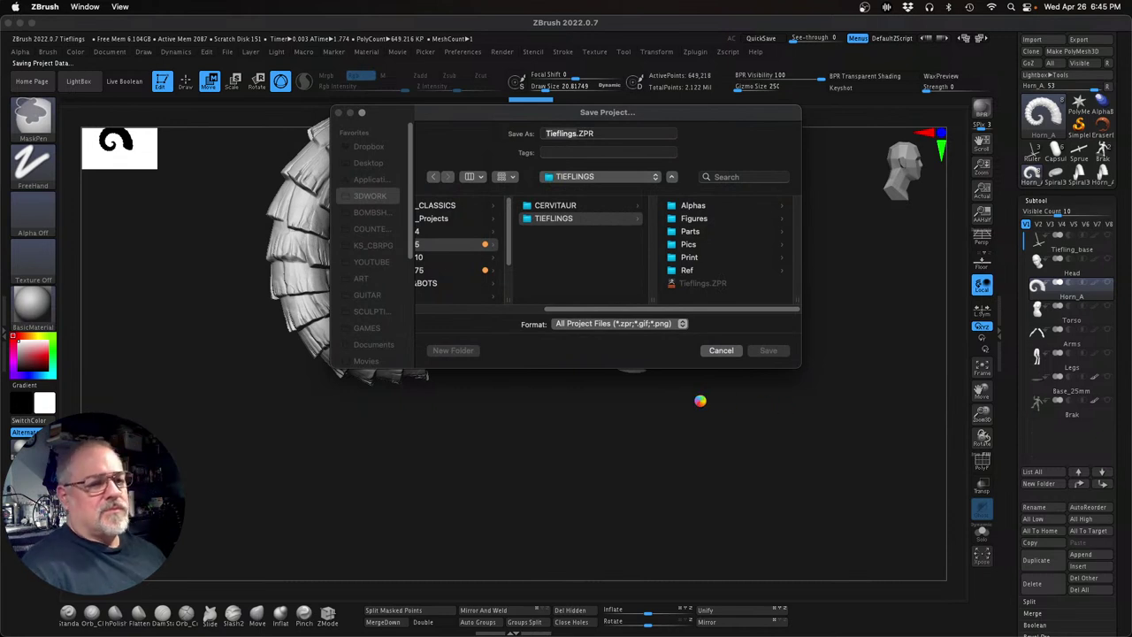
Mask the main curve of the horn from behind, leaving only the section near the curled tip unmasked
{"action": "left_click_drag", "start_coordinate": [720, 397], "coordinate": [758, 460]}
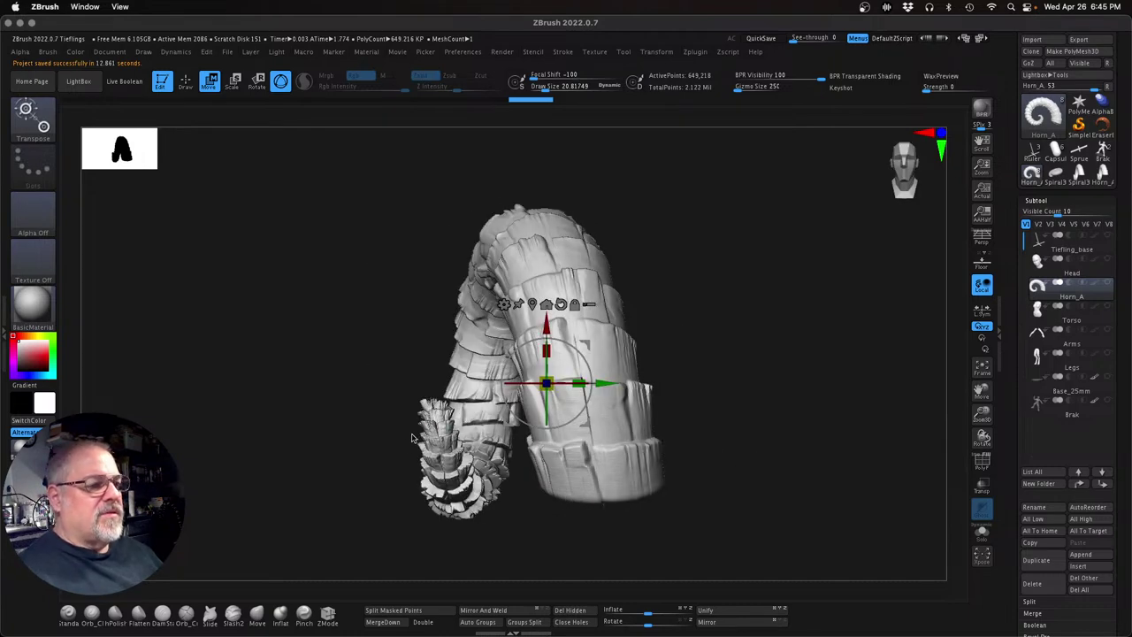
{"action": "mouse_move", "coordinate": [479, 520]}
{"action": "left_mouse_down"}
{"action": "mouse_move", "coordinate": [563, 531]}
{"action": "mouse_move", "coordinate": [559, 509]}
{"action": "mouse_move", "coordinate": [724, 511]}
{"action": "mouse_move", "coordinate": [677, 509]}
{"action": "mouse_move", "coordinate": [682, 500]}
{"action": "left_mouse_up"}
{"action": "key", "text": "q"}
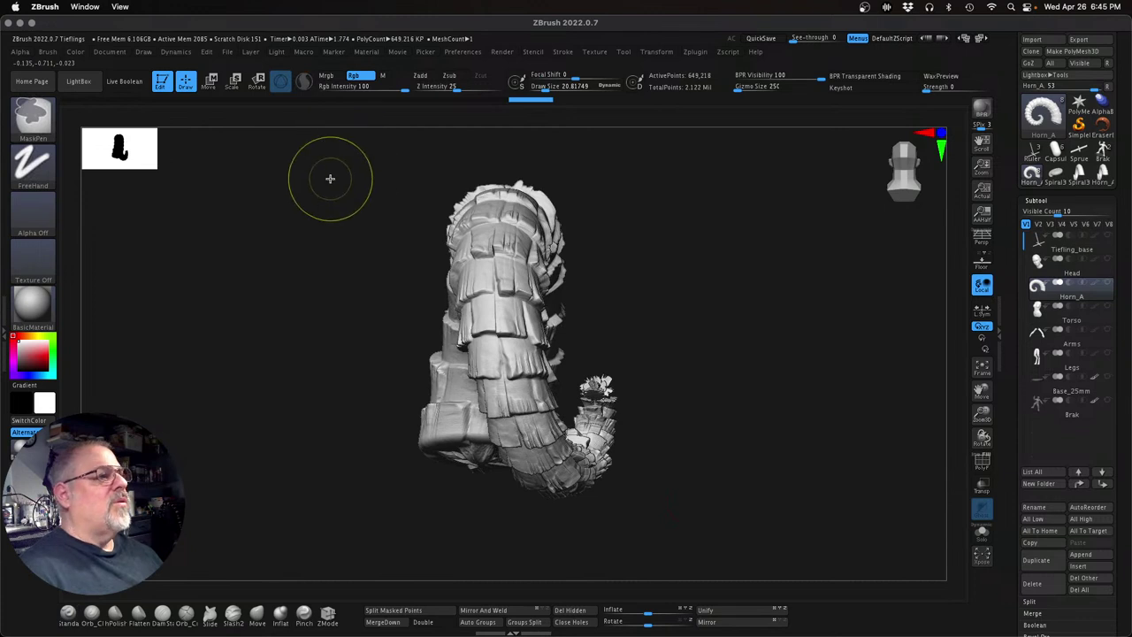
{"action": "left_click_drag", "start_coordinate": [343, 167], "coordinate": [571, 560], "text": "ctrl"}
{"action": "left_click_drag", "start_coordinate": [751, 485], "coordinate": [725, 487]}
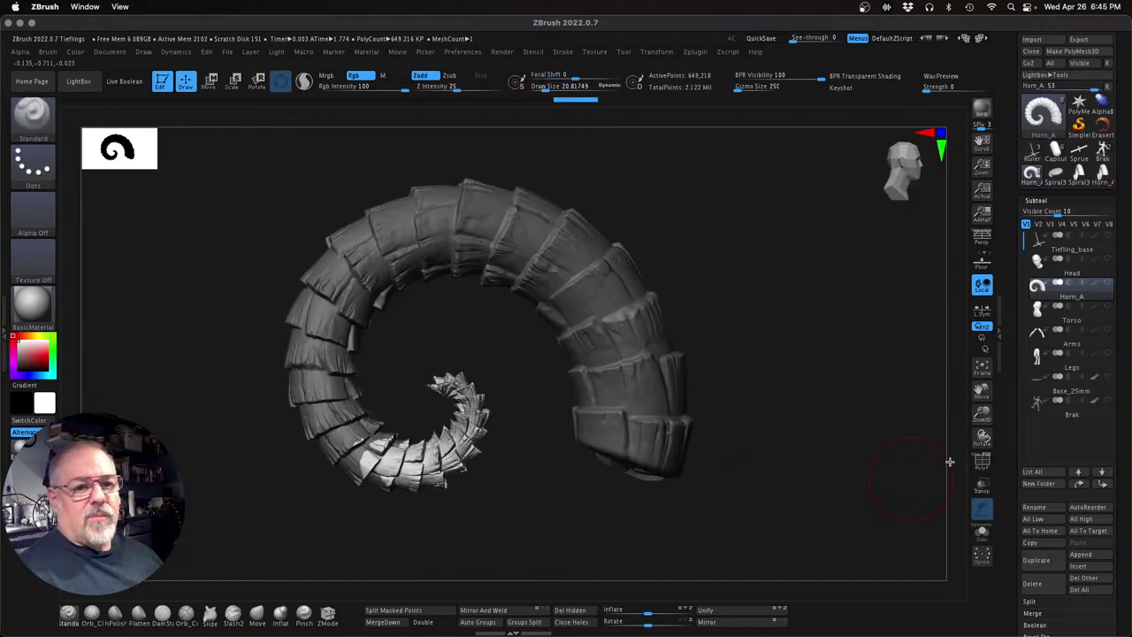
Slice off the ragged end of the horn's tip with the KnifeCurve brush, using a nearly horizontal cut across the inner curl
{"action": "left_click_drag", "start_coordinate": [982, 414], "coordinate": [991, 436]}
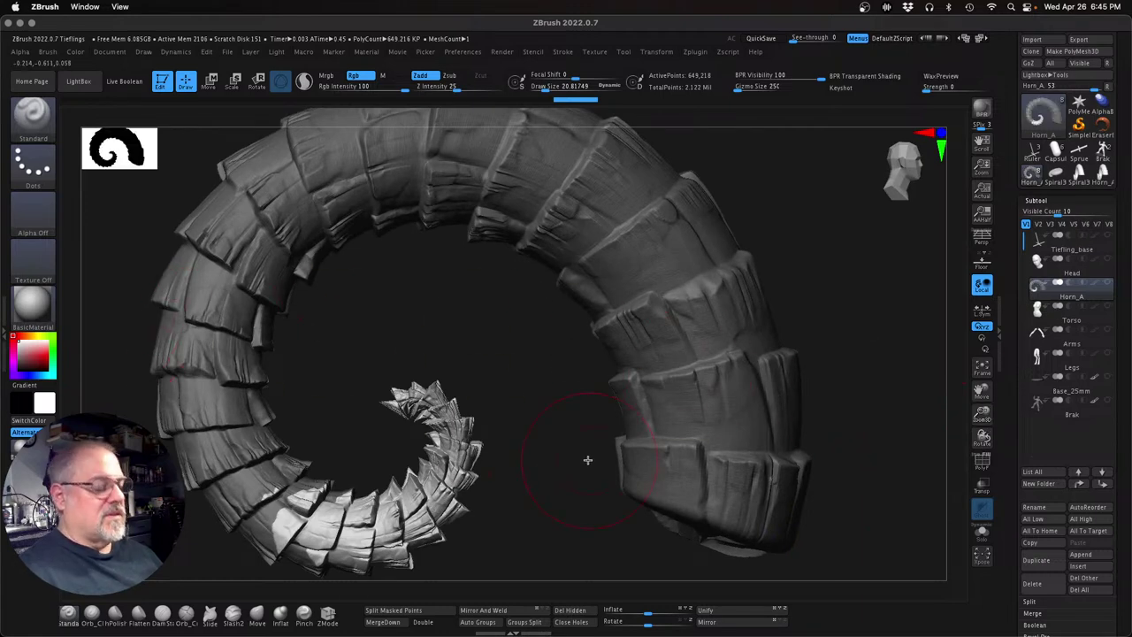
{"action": "key", "text": "s"}
{"action": "left_click_drag", "start_coordinate": [554, 444], "coordinate": [595, 429], "text": "alt"}
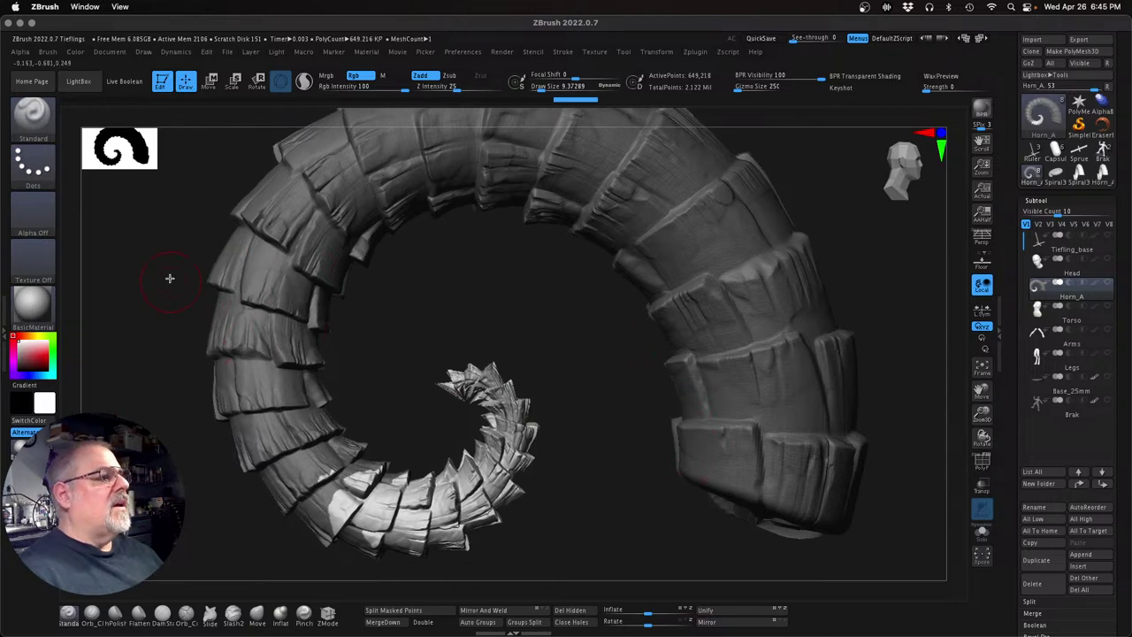
{"action": "key", "text": "ctrl+shift"}
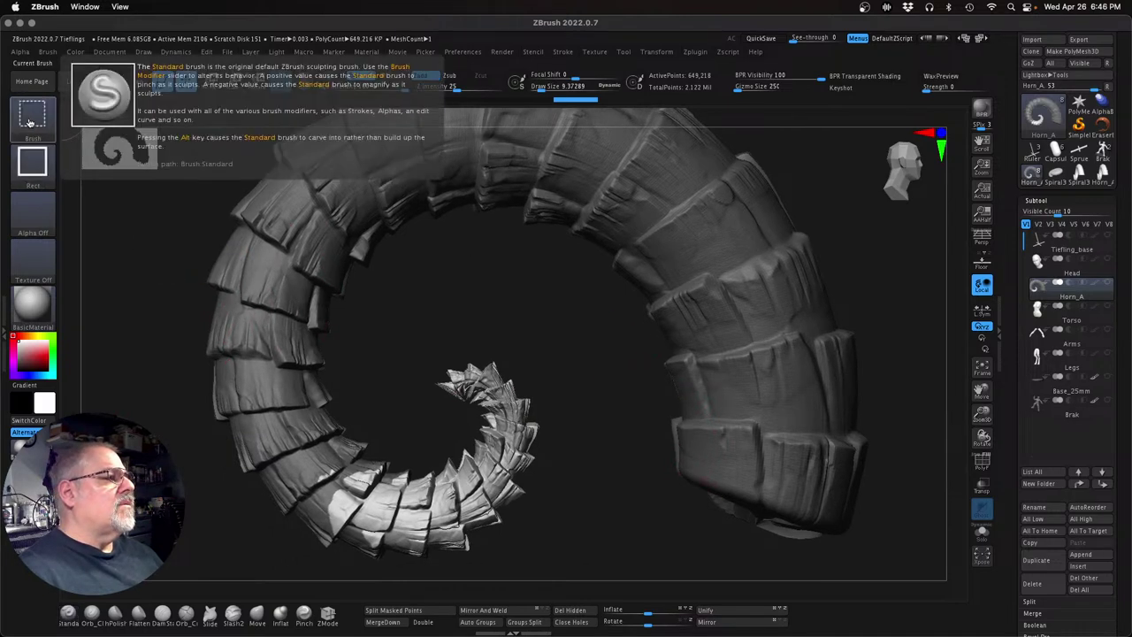
{"action": "key", "text": "ctrl+shift"}
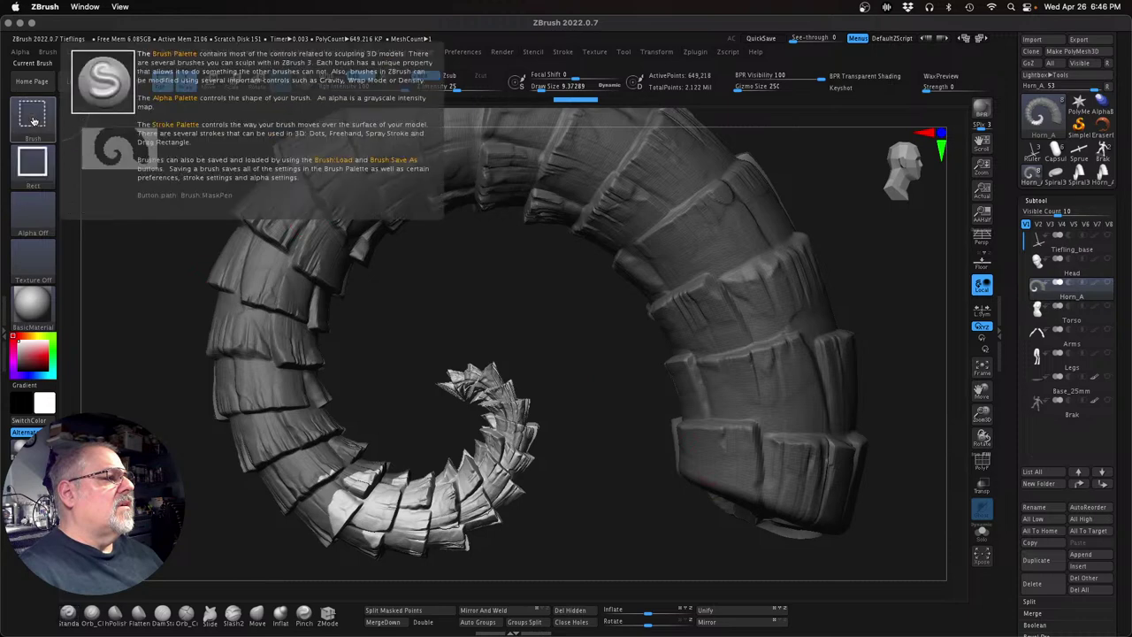
{"action": "left_click", "coordinate": [32, 119]}
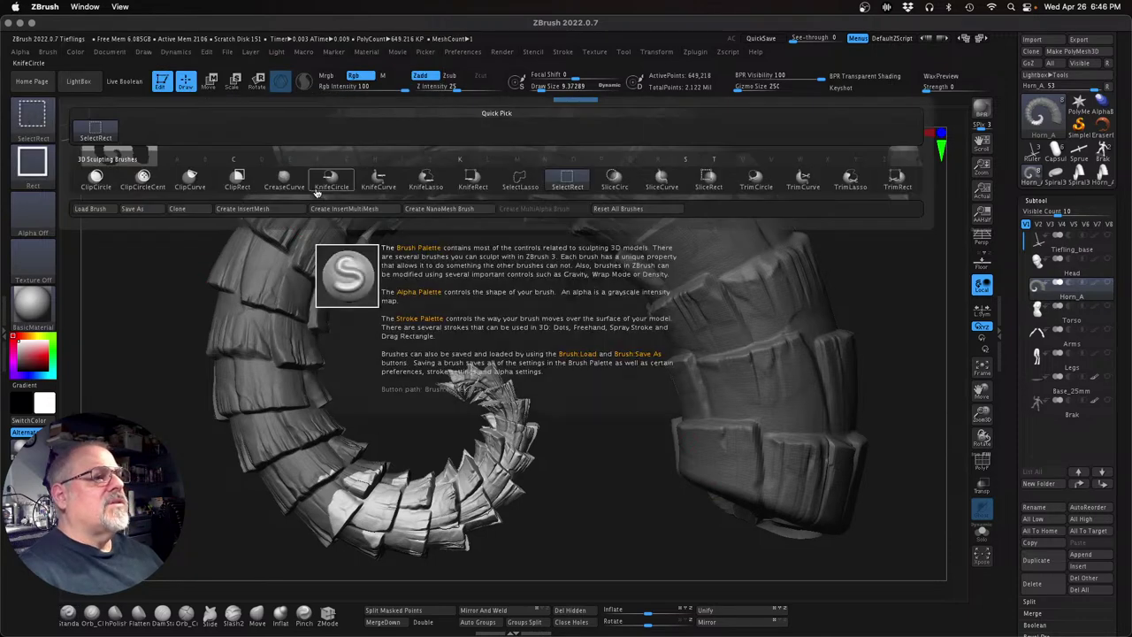
{"action": "left_click", "coordinate": [375, 184]}
{"action": "mouse_move", "coordinate": [392, 381]}
{"action": "left_mouse_down", "text": "ctrl+shift"}
{"action": "mouse_move", "coordinate": [513, 403]}
{"action": "mouse_move", "coordinate": [581, 442]}
{"action": "mouse_move", "coordinate": [587, 388]}
{"action": "left_mouse_up", "text": "ctrl+shift"}
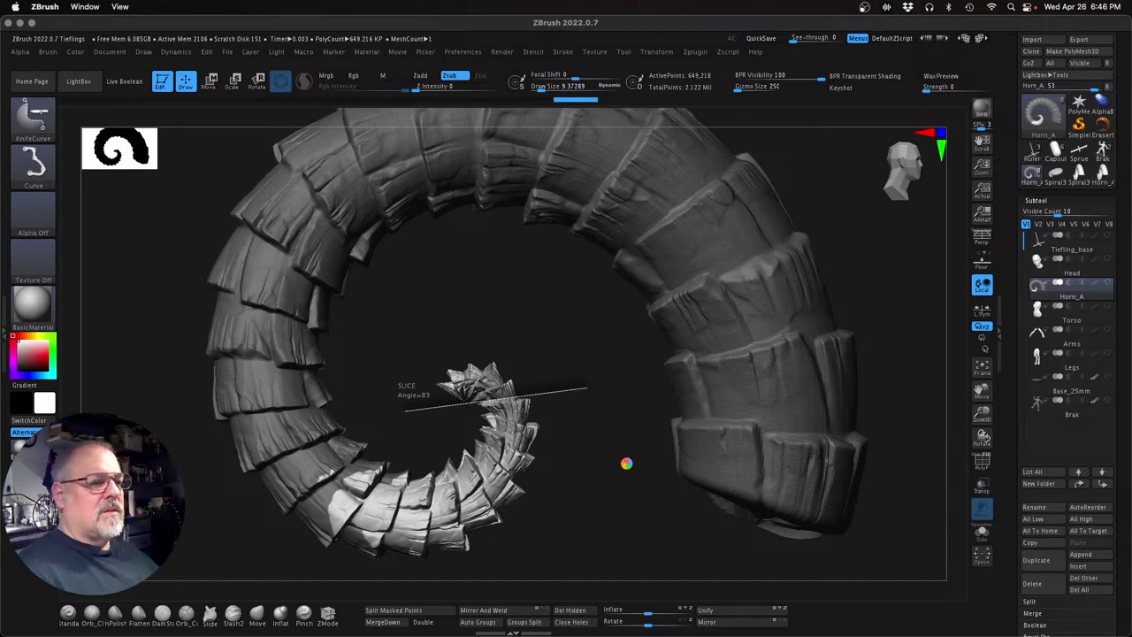
{"action": "mouse_move", "coordinate": [600, 470]}
{"action": "left_mouse_down"}
{"action": "mouse_move", "coordinate": [688, 461]}
{"action": "mouse_move", "coordinate": [575, 457]}
{"action": "mouse_move", "coordinate": [584, 434]}
{"action": "mouse_move", "coordinate": [610, 490]}
{"action": "mouse_move", "coordinate": [600, 518]}
{"action": "left_mouse_up"}
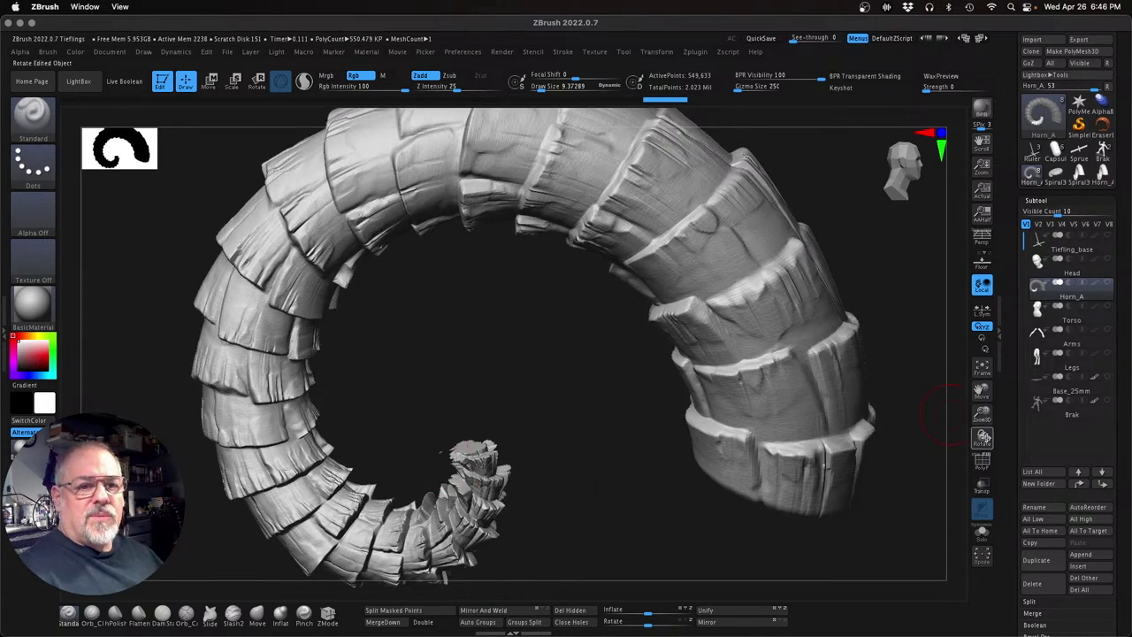
{"action": "left_click_drag", "start_coordinate": [983, 415], "coordinate": [1001, 437]}
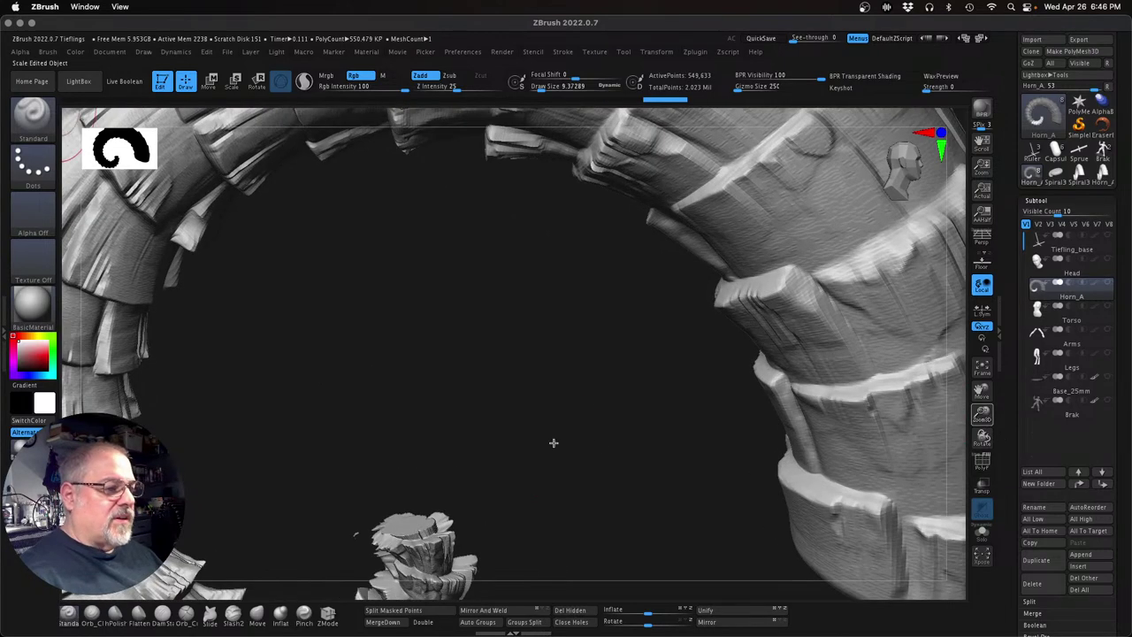
{"action": "left_click_drag", "start_coordinate": [562, 415], "coordinate": [617, 331], "text": "alt"}
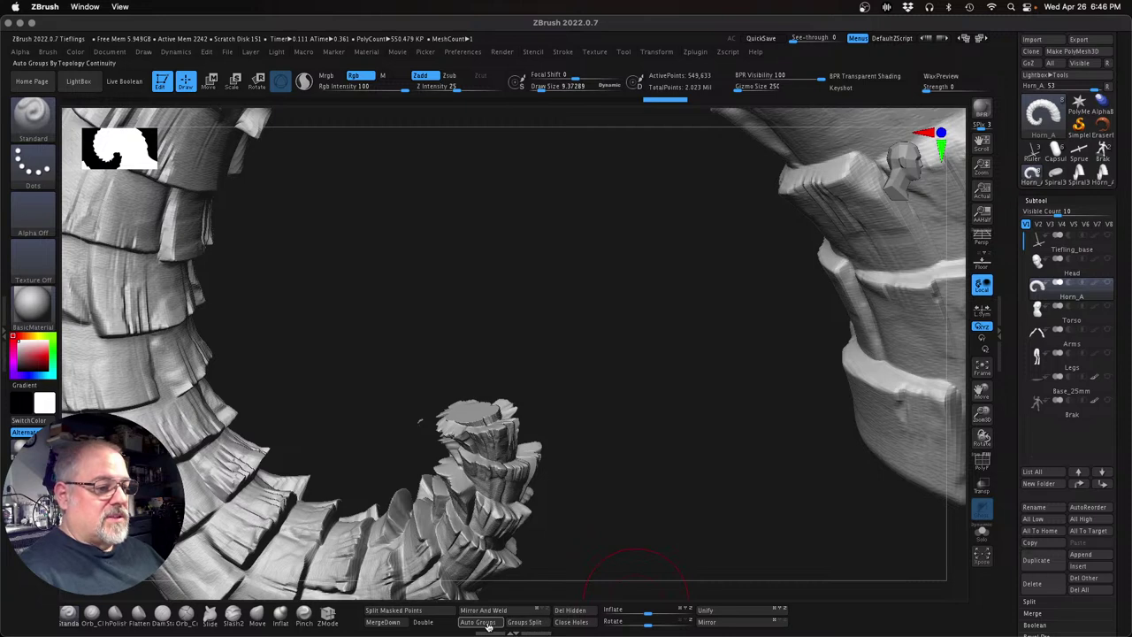
Show the horn's polygroups, isolate the main group and delete the stray fragments left around the cut tip
{"action": "left_click", "coordinate": [981, 462]}
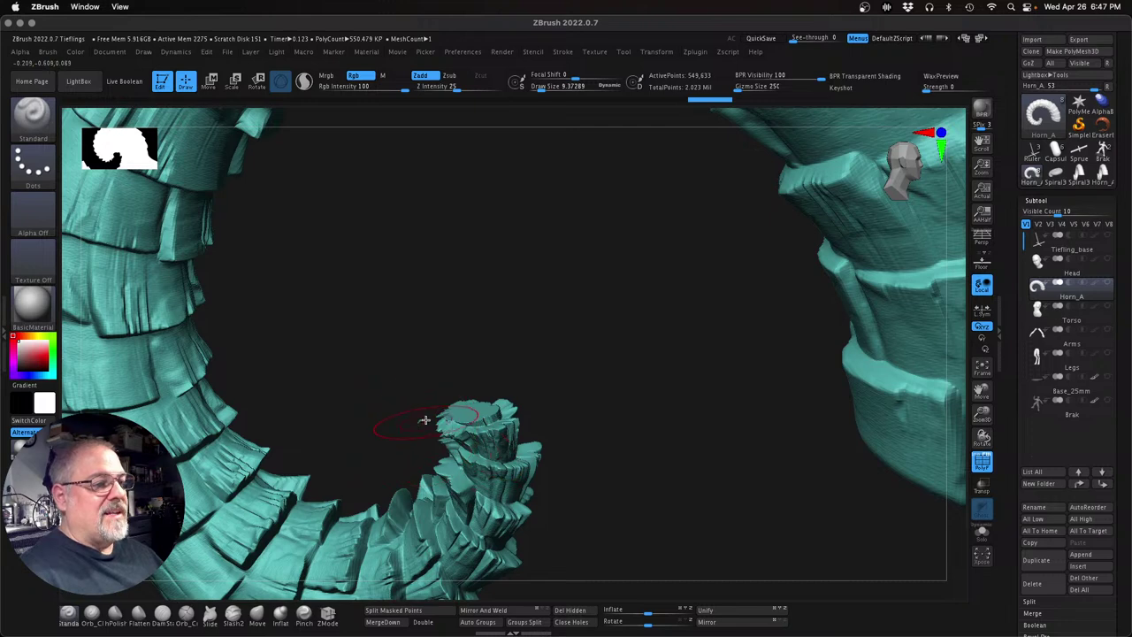
{"action": "left_click", "coordinate": [487, 518], "text": "ctrl+shift"}
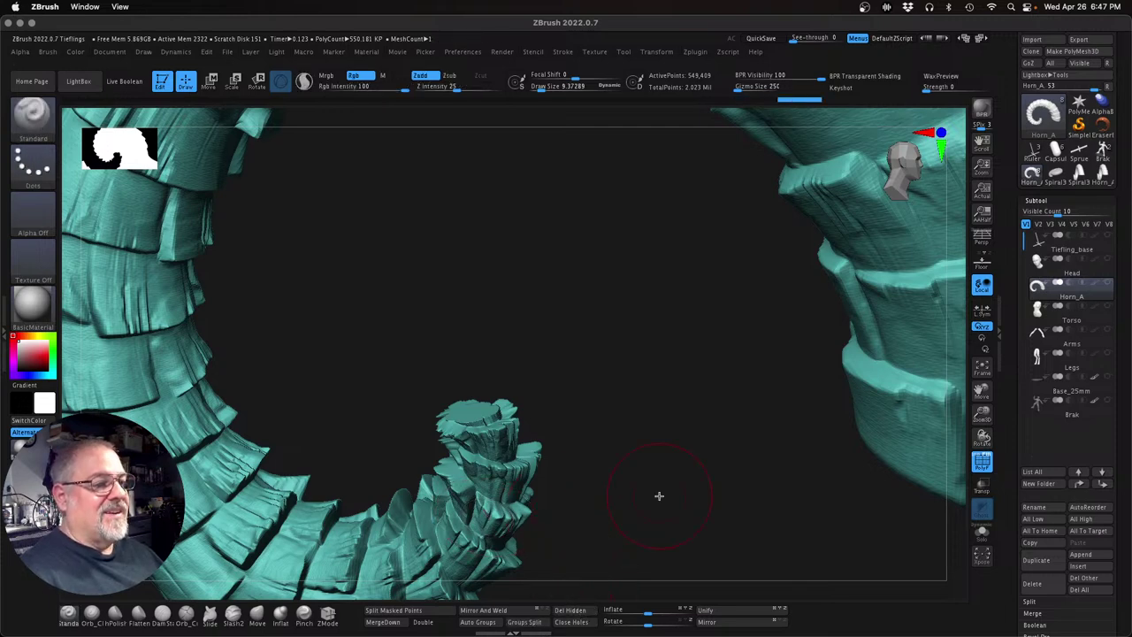
{"action": "left_click_drag", "start_coordinate": [693, 498], "coordinate": [584, 489]}
{"action": "left_click_drag", "start_coordinate": [428, 404], "coordinate": [395, 379]}
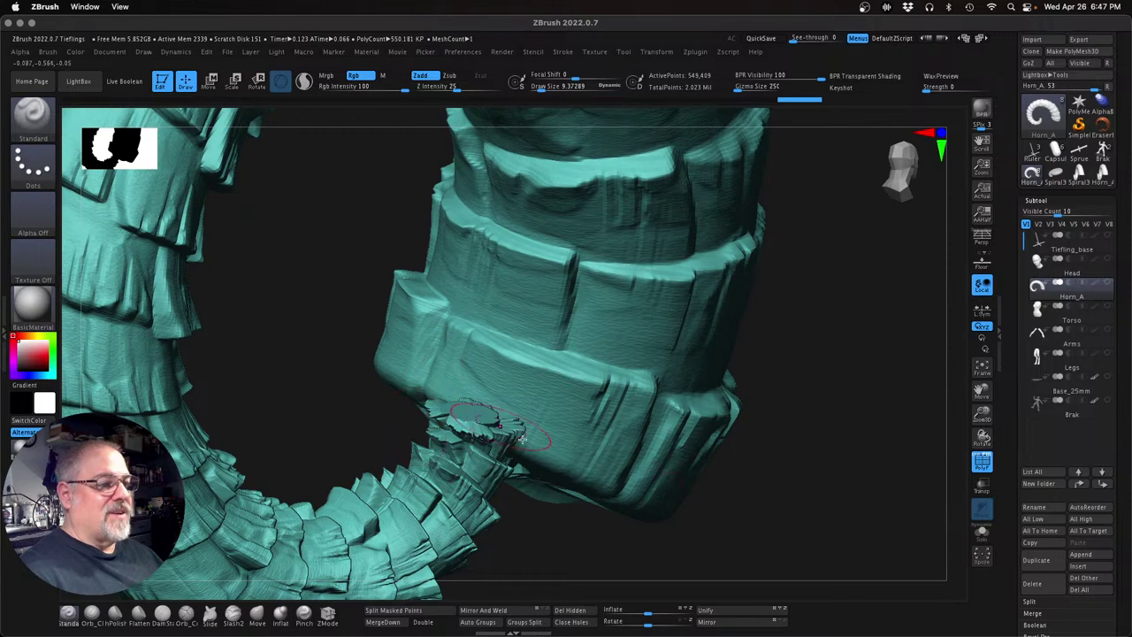
{"action": "left_click_drag", "start_coordinate": [635, 512], "coordinate": [565, 488]}
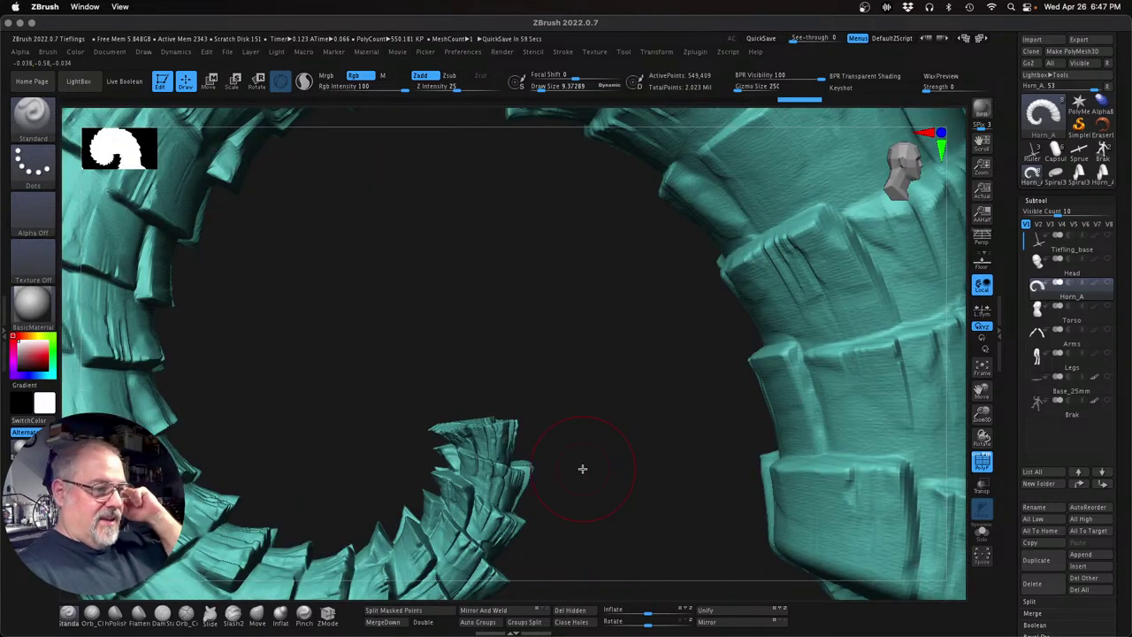
{"action": "left_click_drag", "start_coordinate": [982, 414], "coordinate": [962, 413]}
{"action": "left_click_drag", "start_coordinate": [954, 415], "coordinate": [957, 416]}
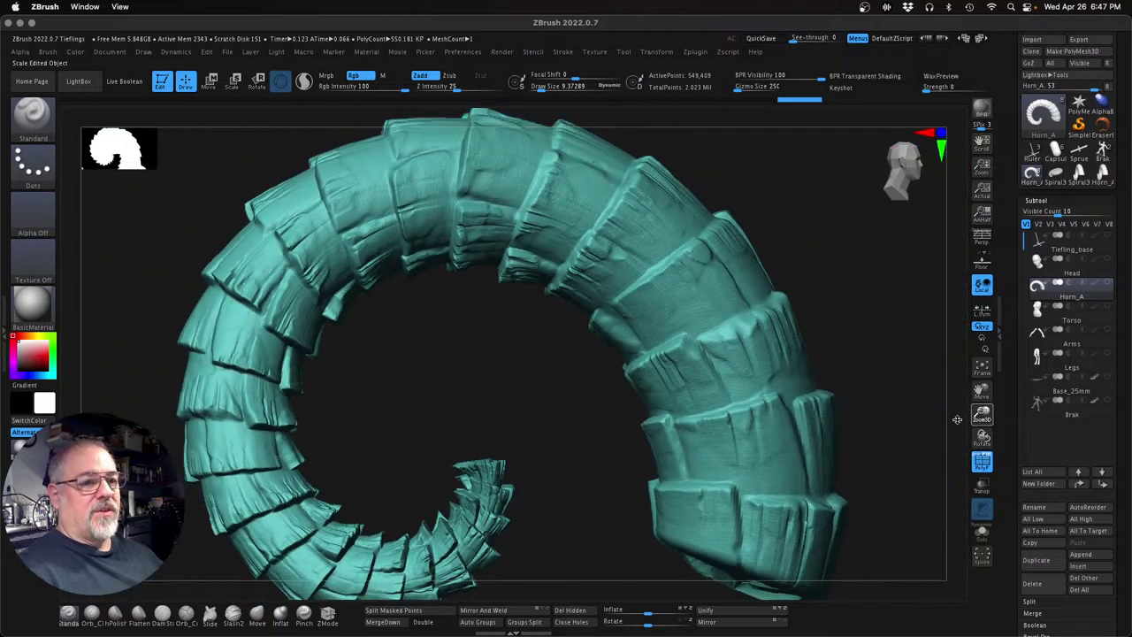
{"action": "left_click_drag", "start_coordinate": [587, 533], "coordinate": [589, 459]}
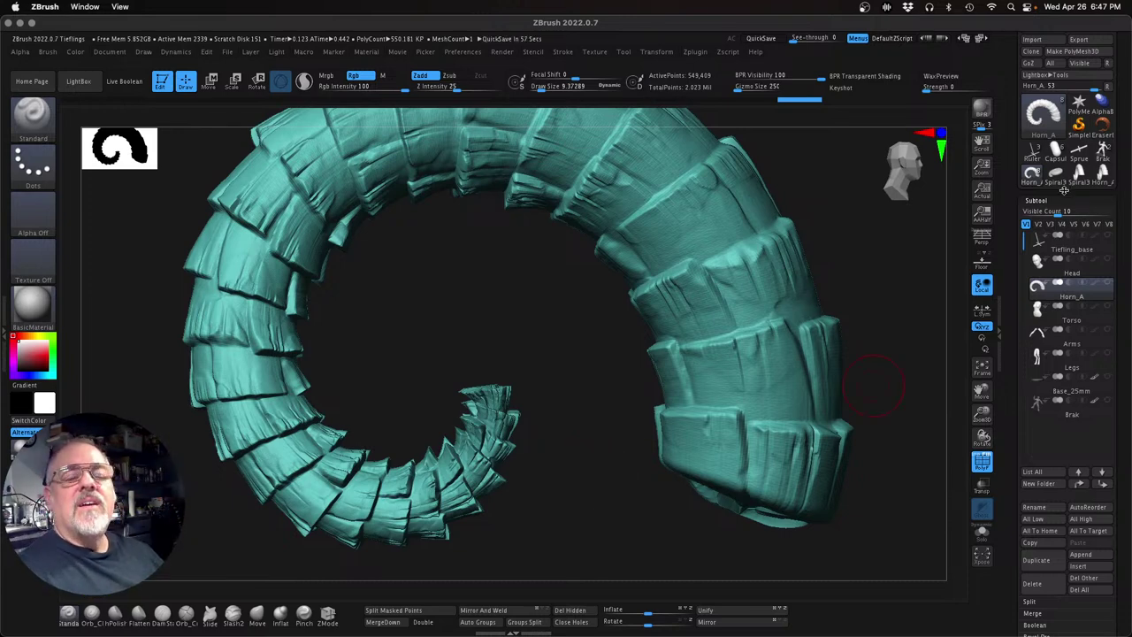
Bring up the Sphere from the set of primitive shapes and insert it as a subtool directly below Horn_A
{"action": "left_click", "coordinate": [1054, 148]}
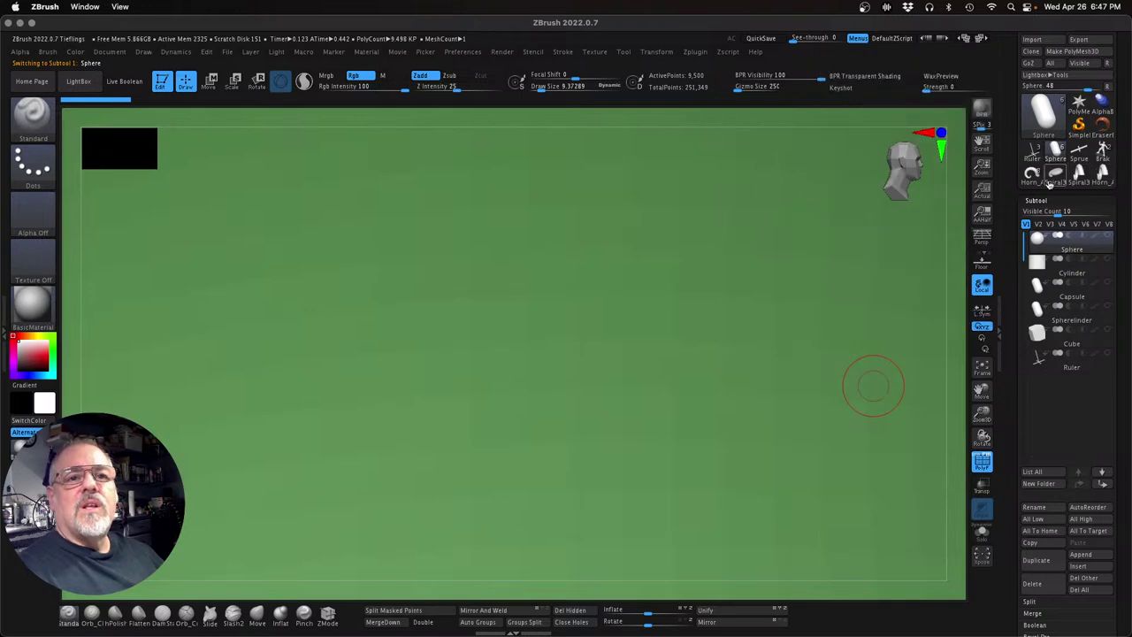
{"action": "left_click", "coordinate": [1096, 175]}
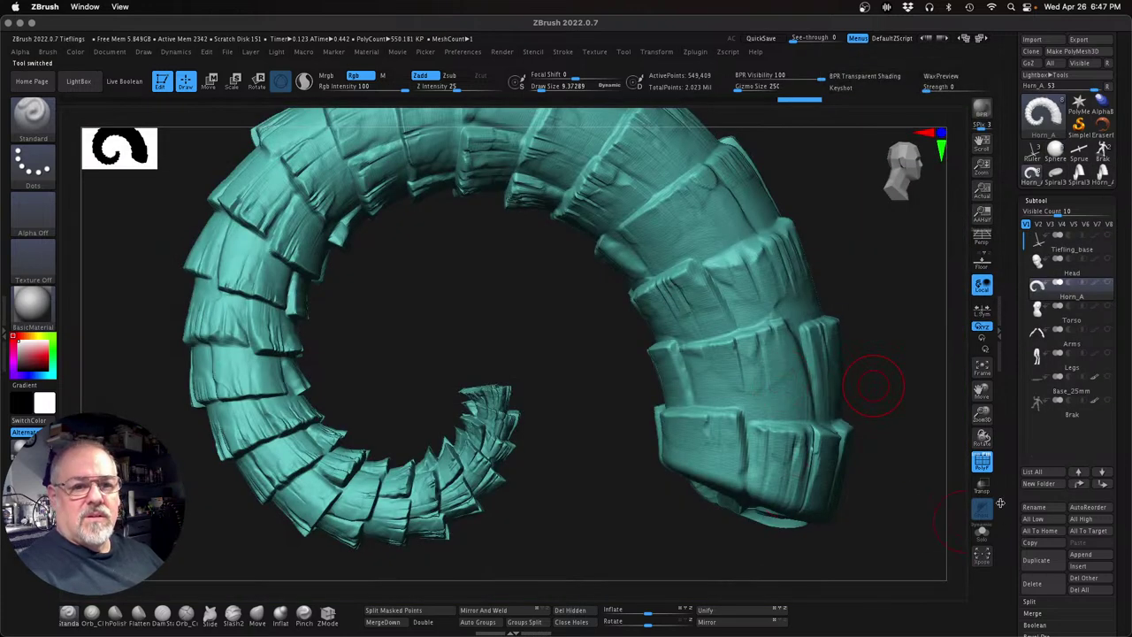
{"action": "left_click_drag", "start_coordinate": [982, 413], "coordinate": [671, 417]}
{"action": "left_click", "coordinate": [1078, 567]}
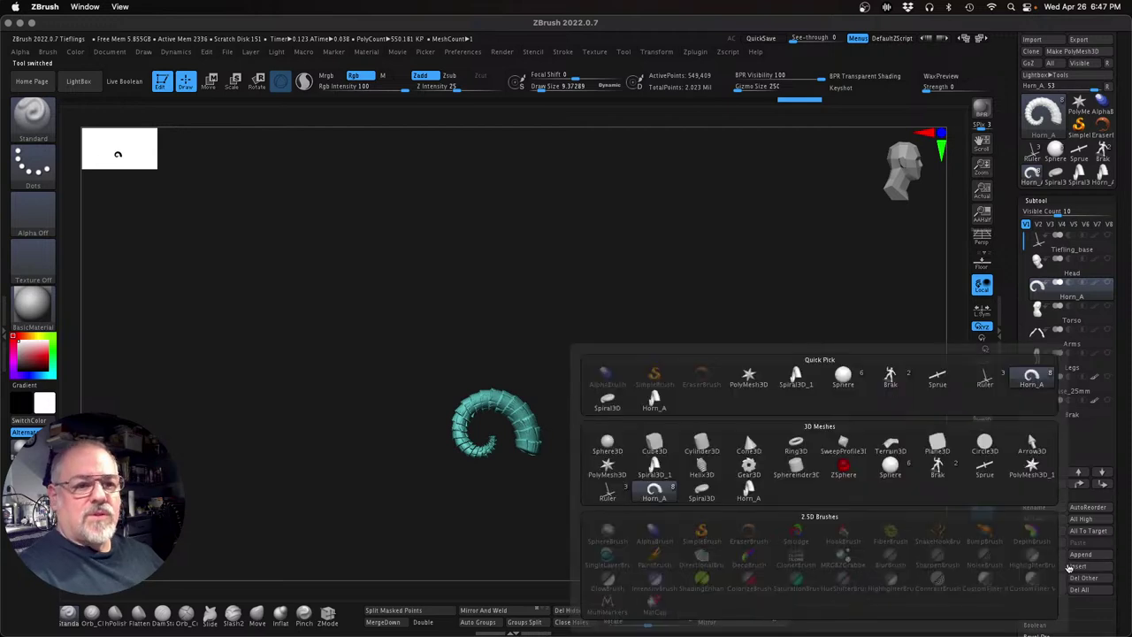
{"action": "left_click", "coordinate": [888, 469]}
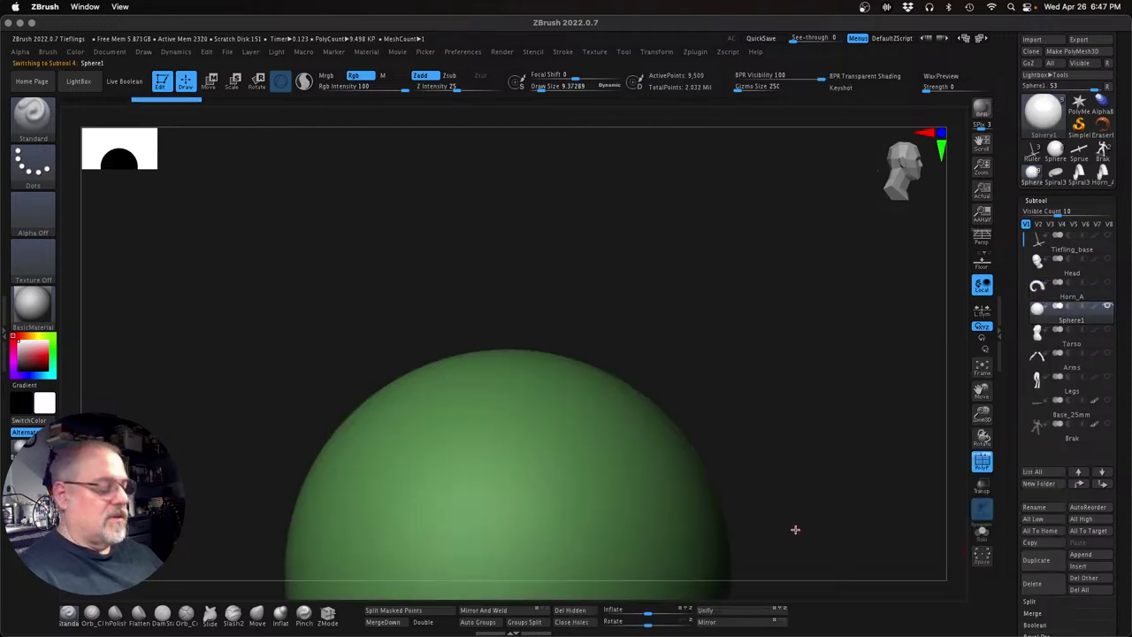
Scale the inserted sphere down to a small fraction of its size and raise it along its vertical axis
{"action": "key", "text": "w"}
{"action": "left_click_drag", "start_coordinate": [506, 571], "coordinate": [250, 495]}
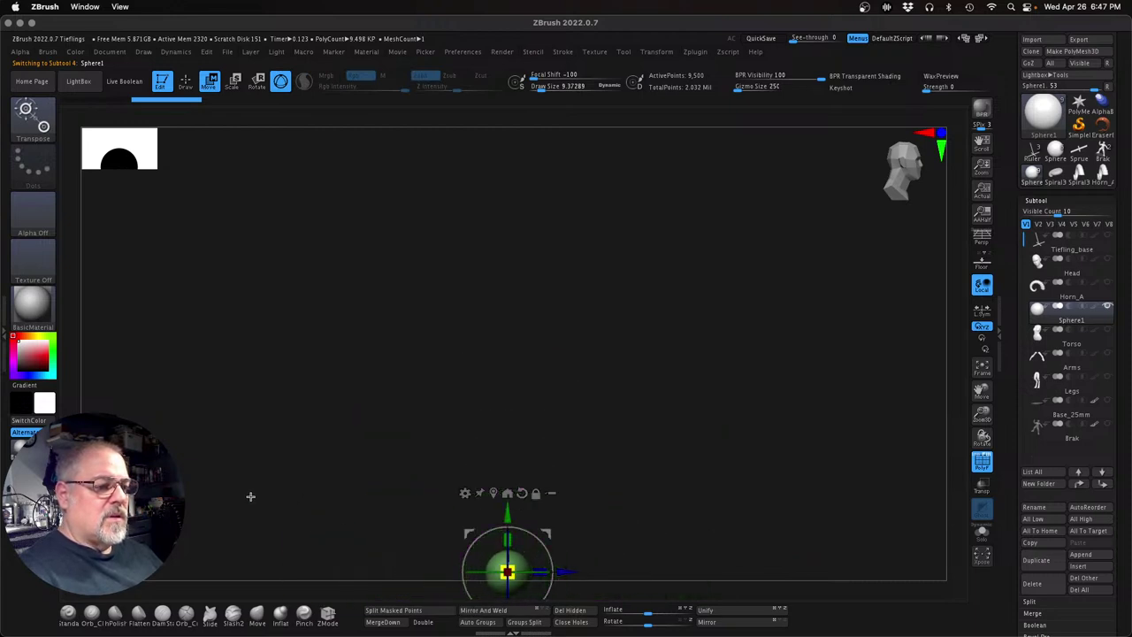
{"action": "left_click_drag", "start_coordinate": [505, 514], "coordinate": [504, 397]}
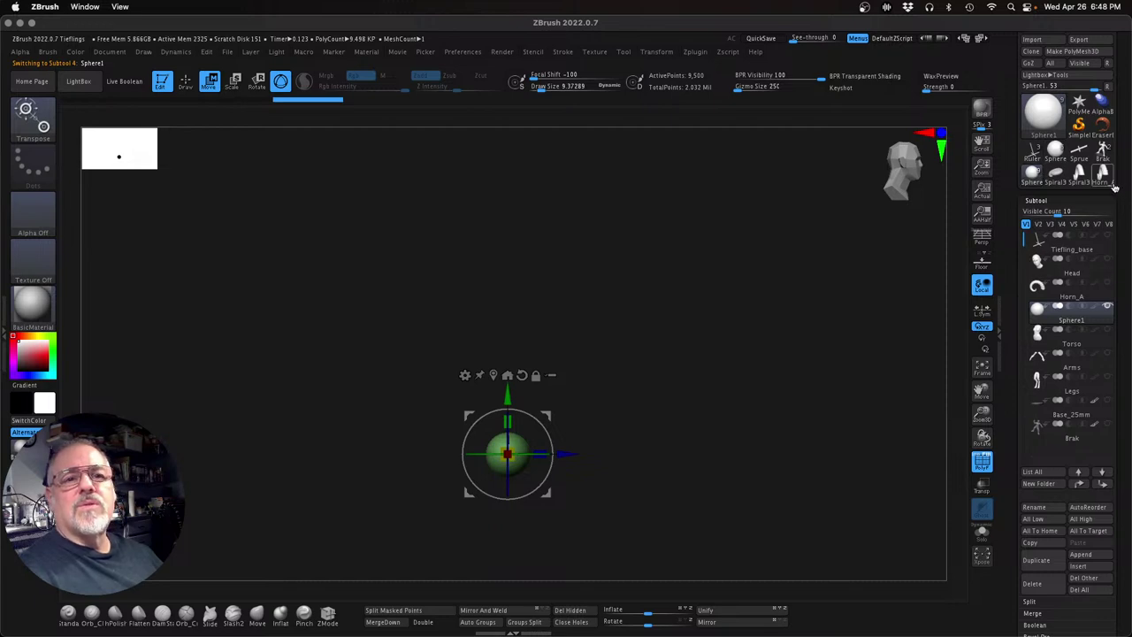
Make Horn_A visible, then shrink the sphere to about the tip's width and place it over the cut end
{"action": "left_click", "coordinate": [1108, 282]}
{"action": "left_click_drag", "start_coordinate": [982, 413], "coordinate": [1090, 617]}
{"action": "left_click_drag", "start_coordinate": [789, 506], "coordinate": [927, 547], "text": "alt"}
{"action": "left_click_drag", "start_coordinate": [613, 482], "coordinate": [566, 461]}
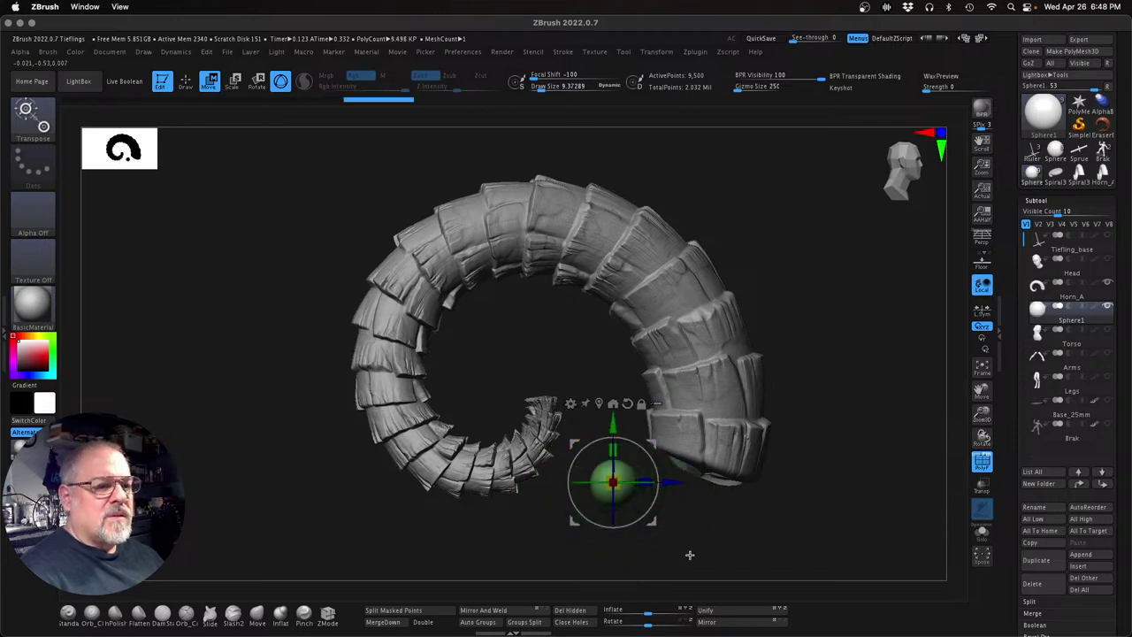
{"action": "left_click_drag", "start_coordinate": [655, 522], "coordinate": [588, 397]}
{"action": "left_click_drag", "start_coordinate": [547, 355], "coordinate": [541, 391]}
Shift the sphere along its depth axis so it lines up with the horn's tip when seen from above
{"action": "left_click_drag", "start_coordinate": [982, 413], "coordinate": [1027, 560]}
{"action": "left_click_drag", "start_coordinate": [759, 419], "coordinate": [735, 394]}
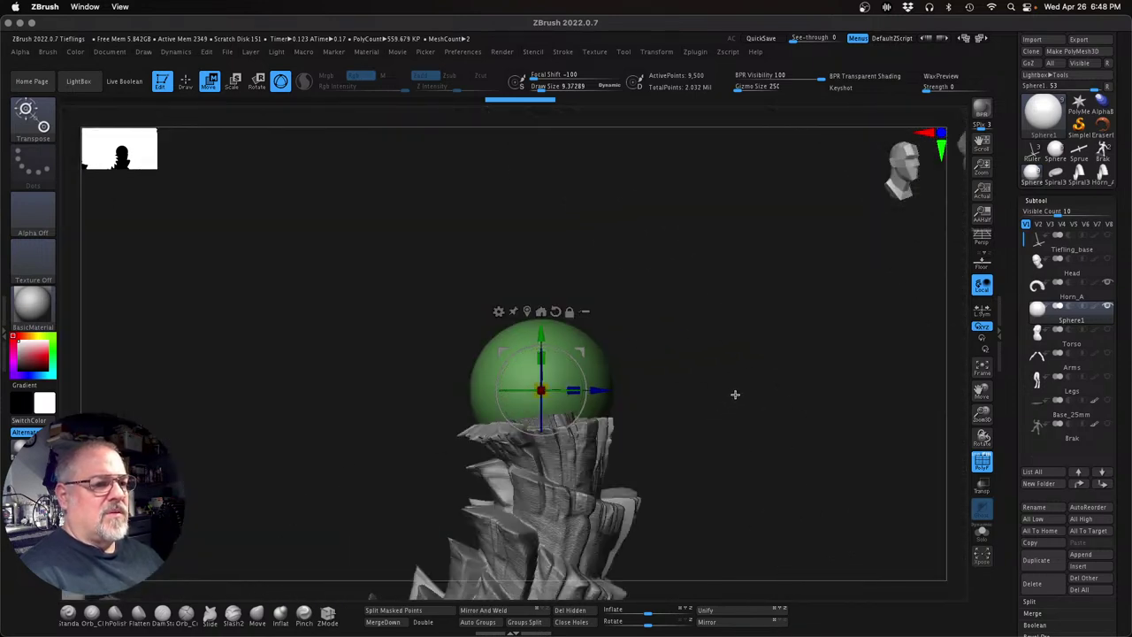
{"action": "left_click_drag", "start_coordinate": [982, 413], "coordinate": [774, 375]}
{"action": "left_click_drag", "start_coordinate": [821, 410], "coordinate": [821, 322]}
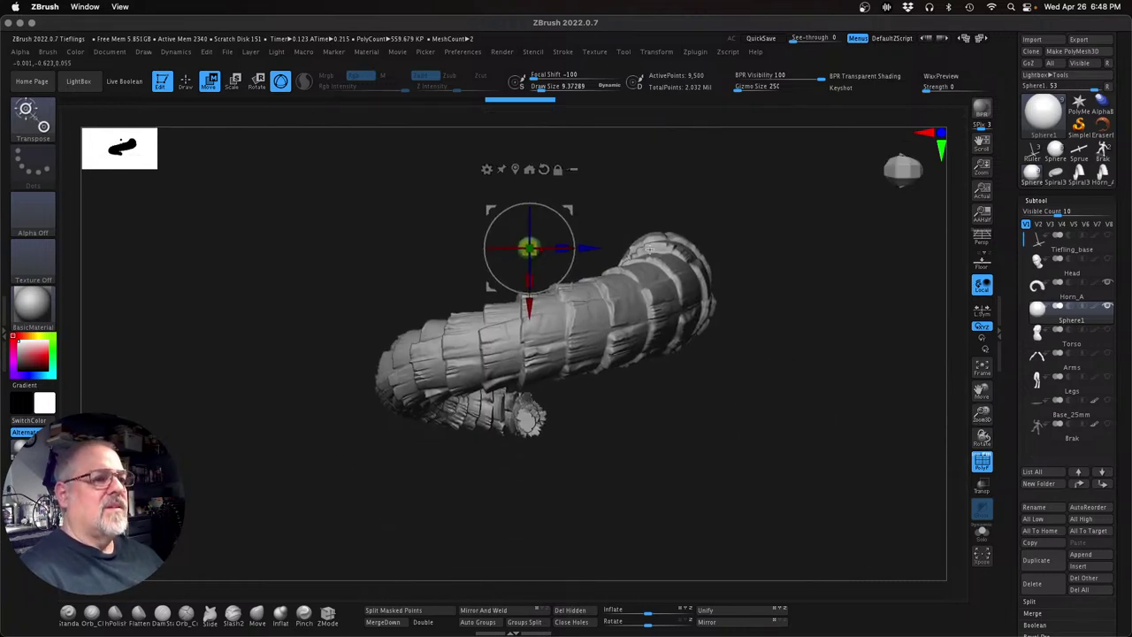
{"action": "left_click_drag", "start_coordinate": [531, 309], "coordinate": [544, 481]}
{"action": "left_click_drag", "start_coordinate": [683, 511], "coordinate": [699, 415]}
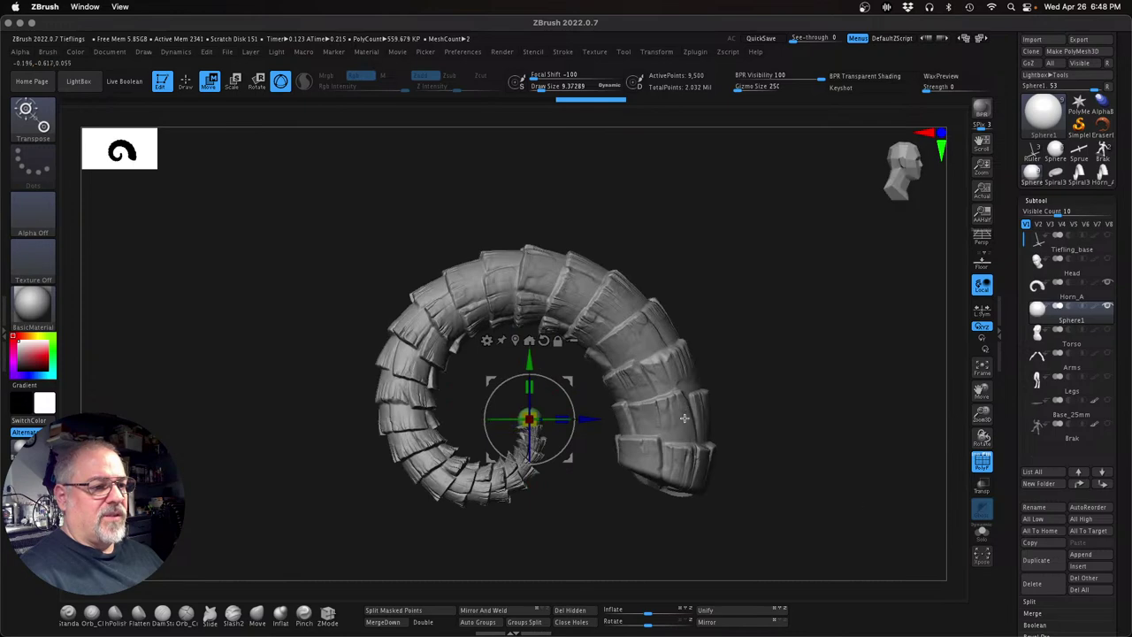
Sink the sphere partway into the horn's cut end and stretch it along its vertical axis into an egg shape
{"action": "left_click_drag", "start_coordinate": [987, 415], "coordinate": [1087, 573]}
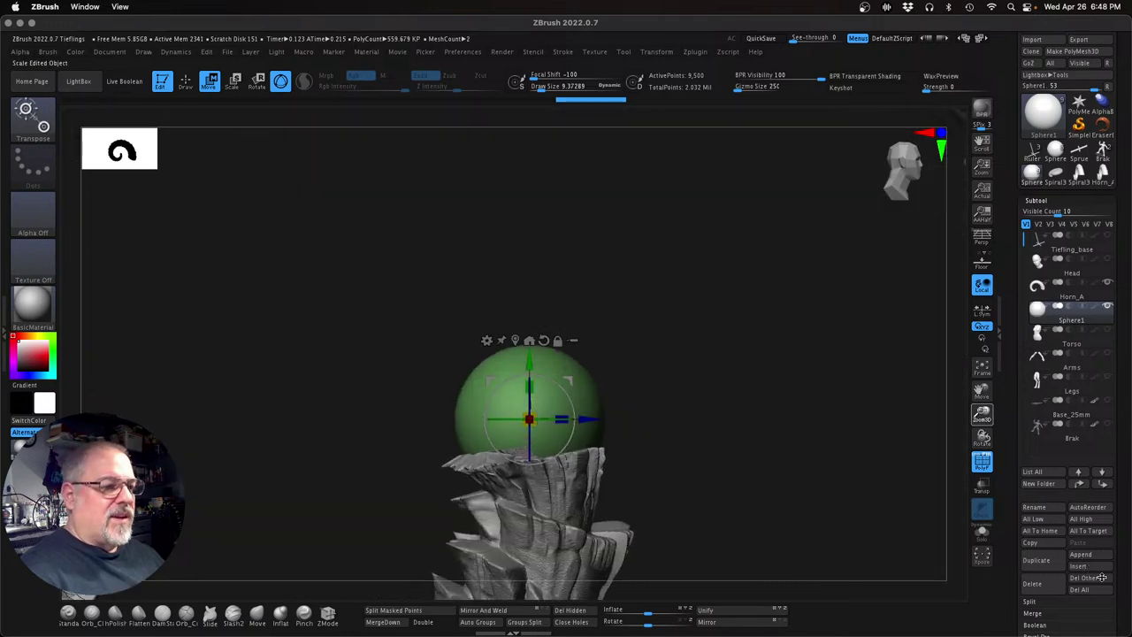
{"action": "mouse_move", "coordinate": [732, 461]}
{"action": "left_mouse_down"}
{"action": "mouse_move", "coordinate": [748, 495]}
{"action": "mouse_move", "coordinate": [725, 480]}
{"action": "mouse_move", "coordinate": [722, 456]}
{"action": "left_mouse_up"}
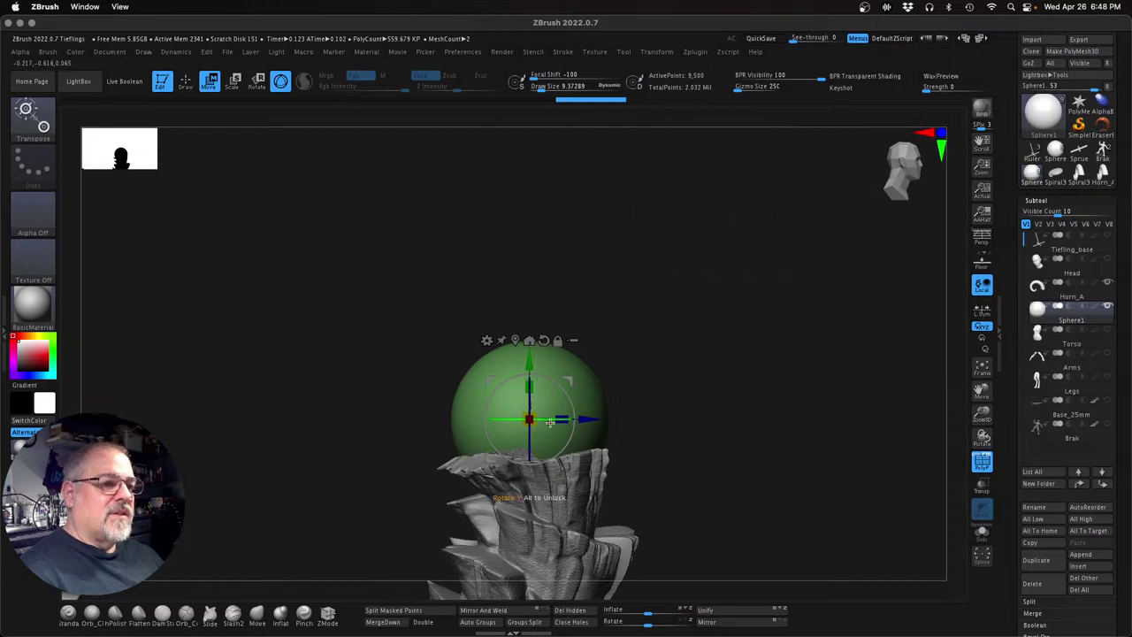
{"action": "left_click_drag", "start_coordinate": [528, 364], "coordinate": [530, 398]}
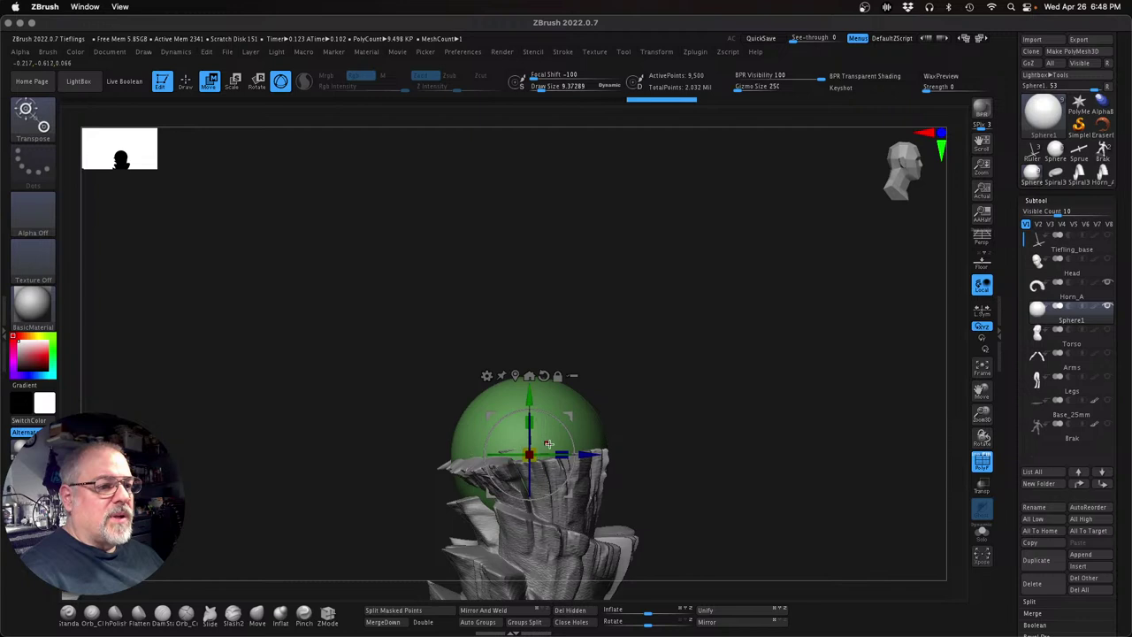
{"action": "mouse_move", "coordinate": [552, 457]}
{"action": "left_mouse_down"}
{"action": "mouse_move", "coordinate": [529, 455]}
{"action": "mouse_move", "coordinate": [563, 458]}
{"action": "left_mouse_up"}
{"action": "key", "text": "super+z"}
{"action": "left_click_drag", "start_coordinate": [530, 422], "coordinate": [533, 401]}
Tilt the stretched sphere slightly to follow the direction of the horn's tip
{"action": "left_click_drag", "start_coordinate": [631, 351], "coordinate": [644, 479]}
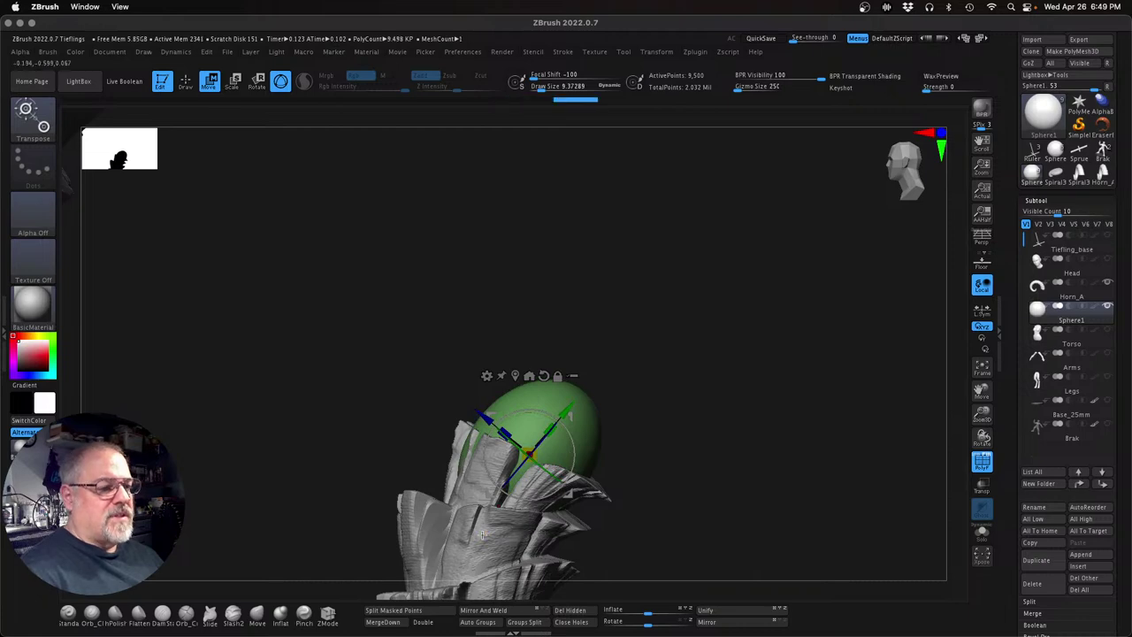
{"action": "left_click_drag", "start_coordinate": [982, 414], "coordinate": [909, 382]}
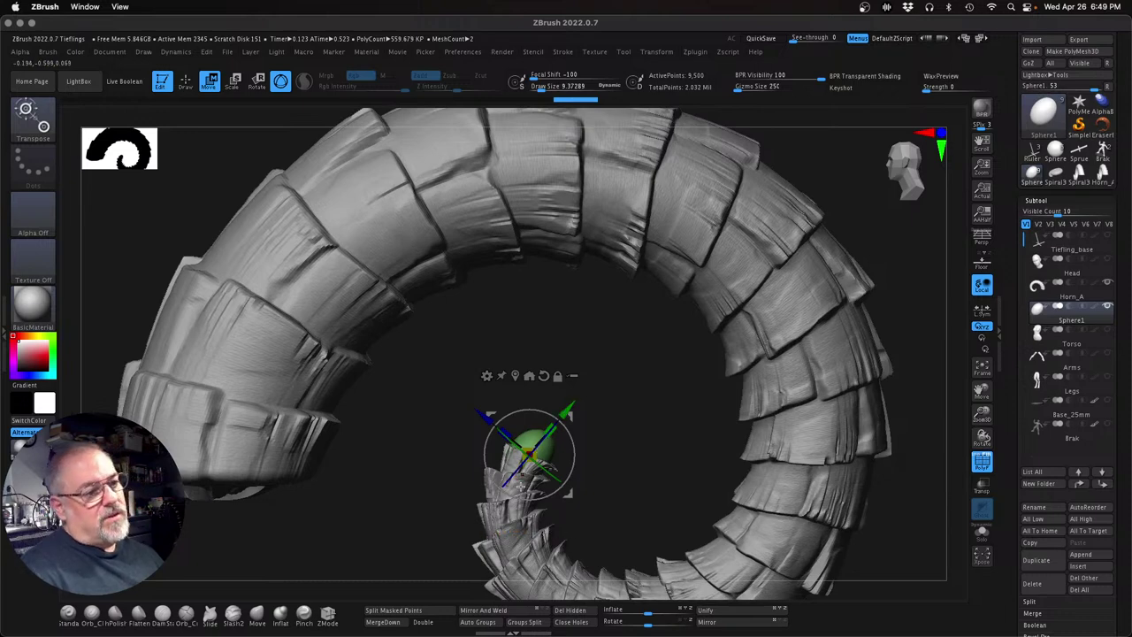
{"action": "left_click_drag", "start_coordinate": [570, 459], "coordinate": [572, 451]}
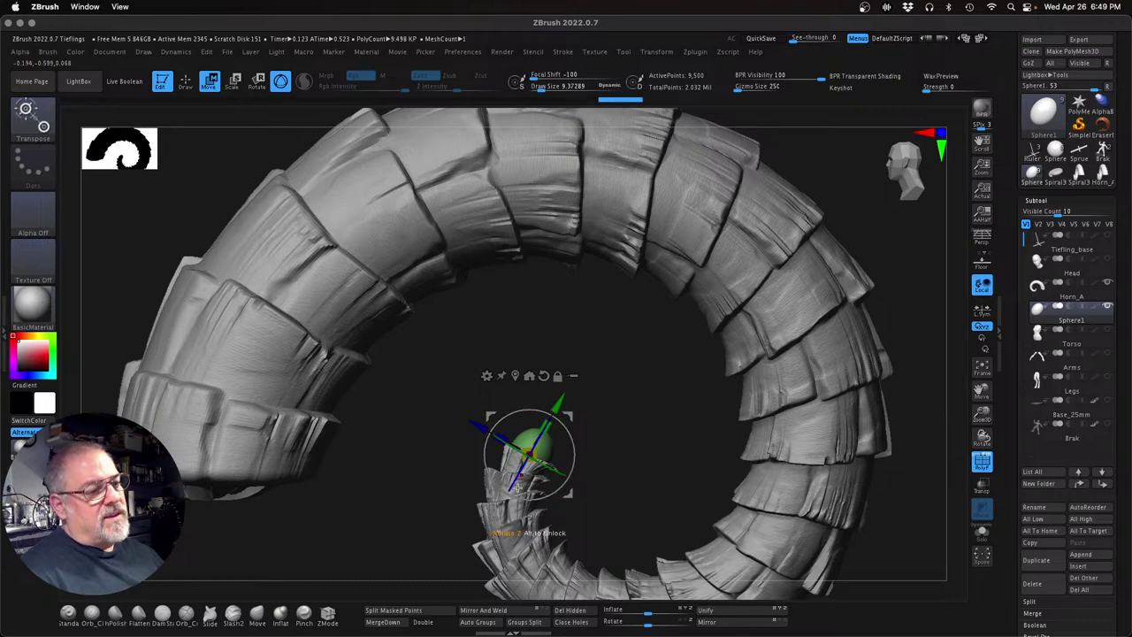
{"action": "key", "text": "q"}
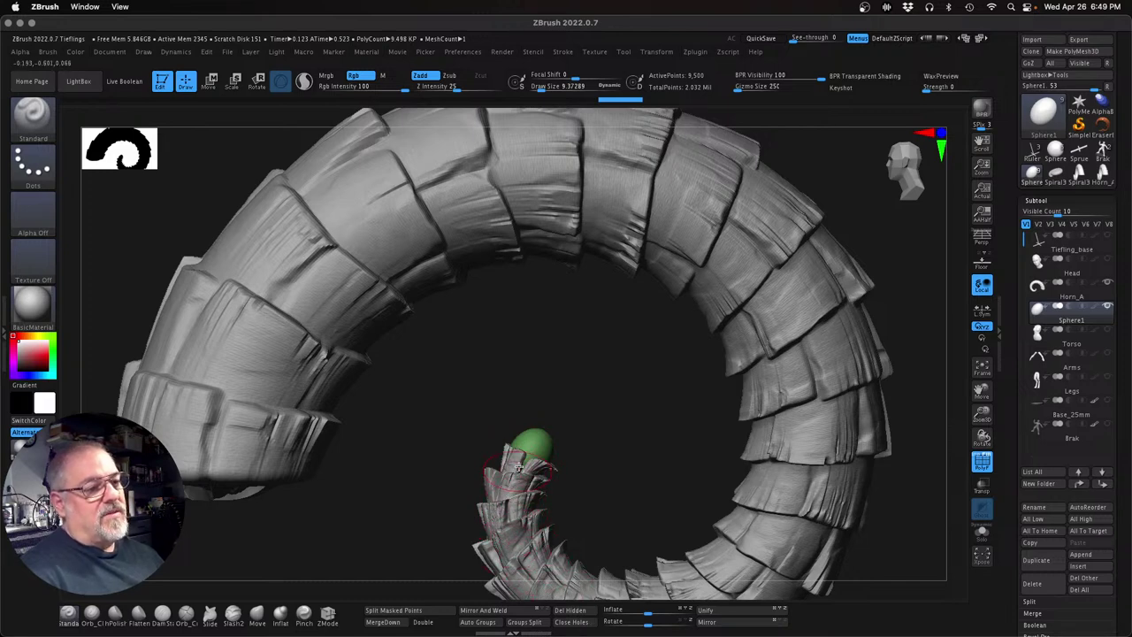
{"action": "key", "text": "w"}
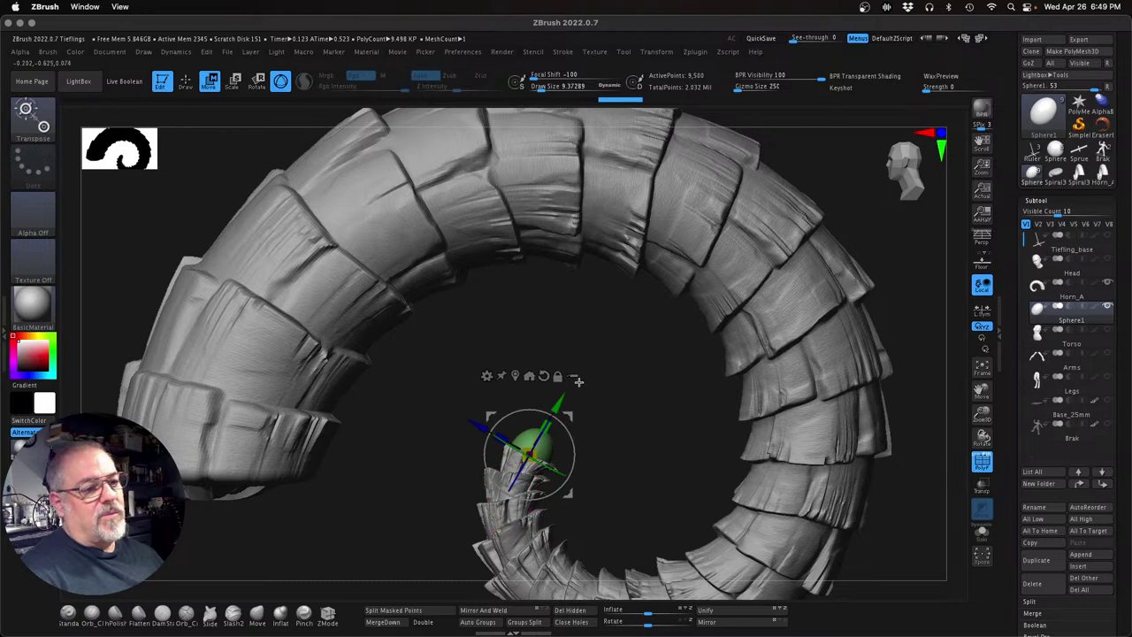
{"action": "key", "text": "q"}
Recentre the stretched sphere on the horn's cut end, correcting its sideways offset from several viewing angles
{"action": "mouse_move", "coordinate": [609, 462]}
{"action": "left_mouse_down"}
{"action": "mouse_move", "coordinate": [711, 505]}
{"action": "mouse_move", "coordinate": [657, 474]}
{"action": "mouse_move", "coordinate": [668, 570]}
{"action": "mouse_move", "coordinate": [659, 583]}
{"action": "mouse_move", "coordinate": [638, 559]}
{"action": "left_mouse_up"}
{"action": "left_click_drag", "start_coordinate": [616, 520], "coordinate": [624, 543]}
{"action": "left_click_drag", "start_coordinate": [599, 494], "coordinate": [585, 522]}
{"action": "left_click_drag", "start_coordinate": [591, 457], "coordinate": [589, 477]}
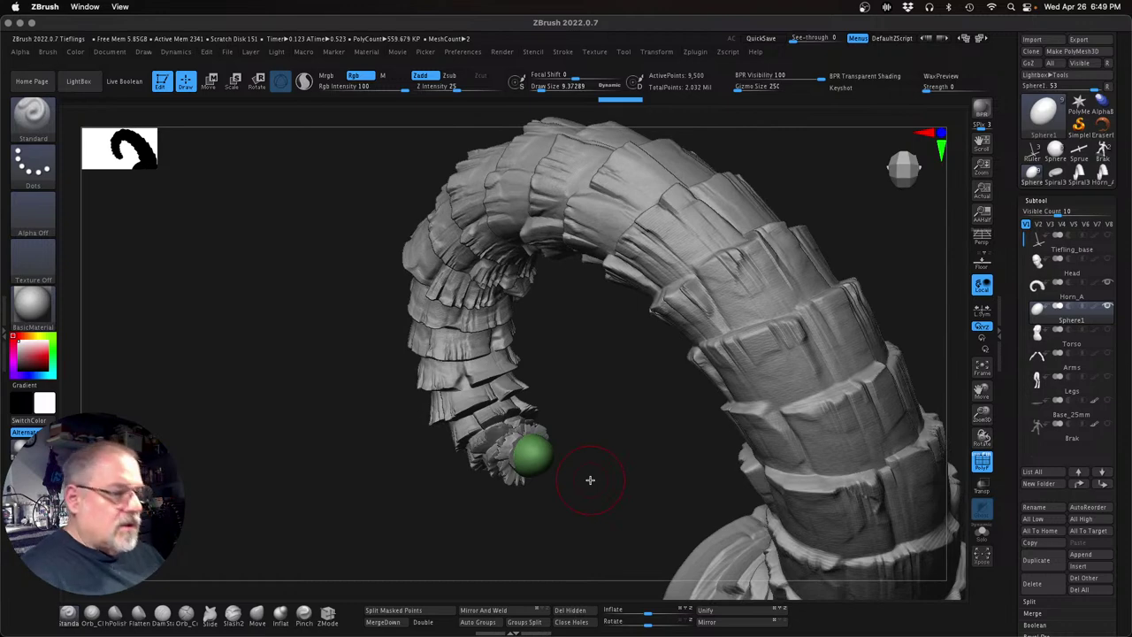
{"action": "key", "text": "w"}
{"action": "left_click_drag", "start_coordinate": [543, 508], "coordinate": [496, 465]}
{"action": "left_click_drag", "start_coordinate": [615, 510], "coordinate": [599, 515]}
{"action": "left_click_drag", "start_coordinate": [464, 475], "coordinate": [467, 470]}
{"action": "key", "text": "q"}
{"action": "left_click_drag", "start_coordinate": [470, 544], "coordinate": [607, 493]}
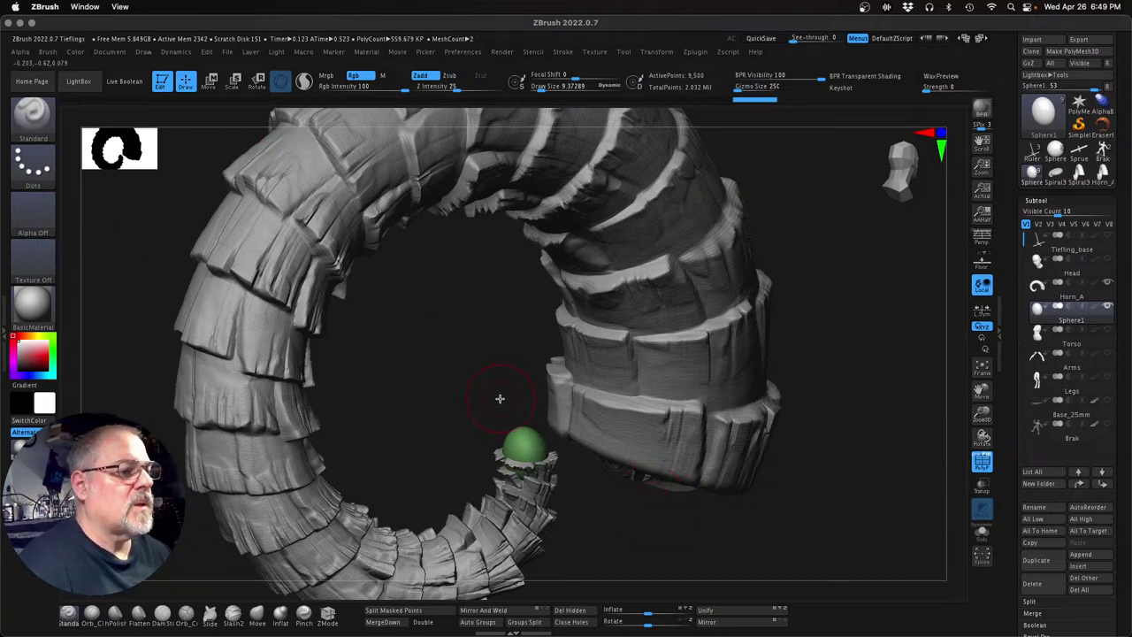
Save the Tieflings project, replacing the existing file
{"action": "key", "text": "ctrl"}
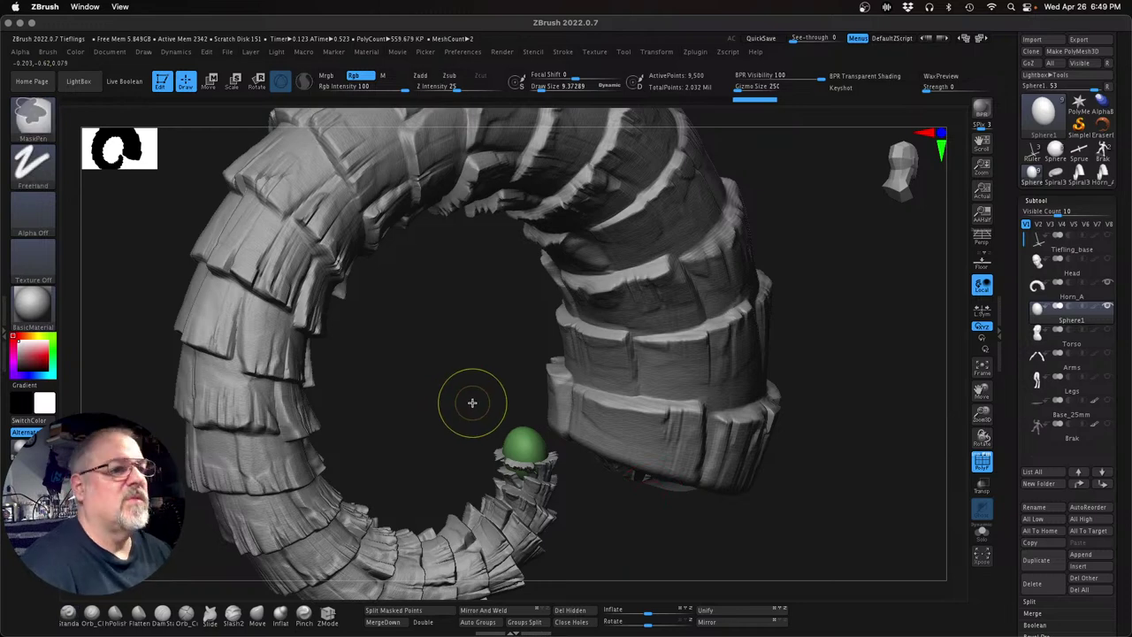
{"action": "key", "text": "ctrl+s"}
{"action": "left_click", "coordinate": [767, 351]}
{"action": "left_click", "coordinate": [618, 295]}
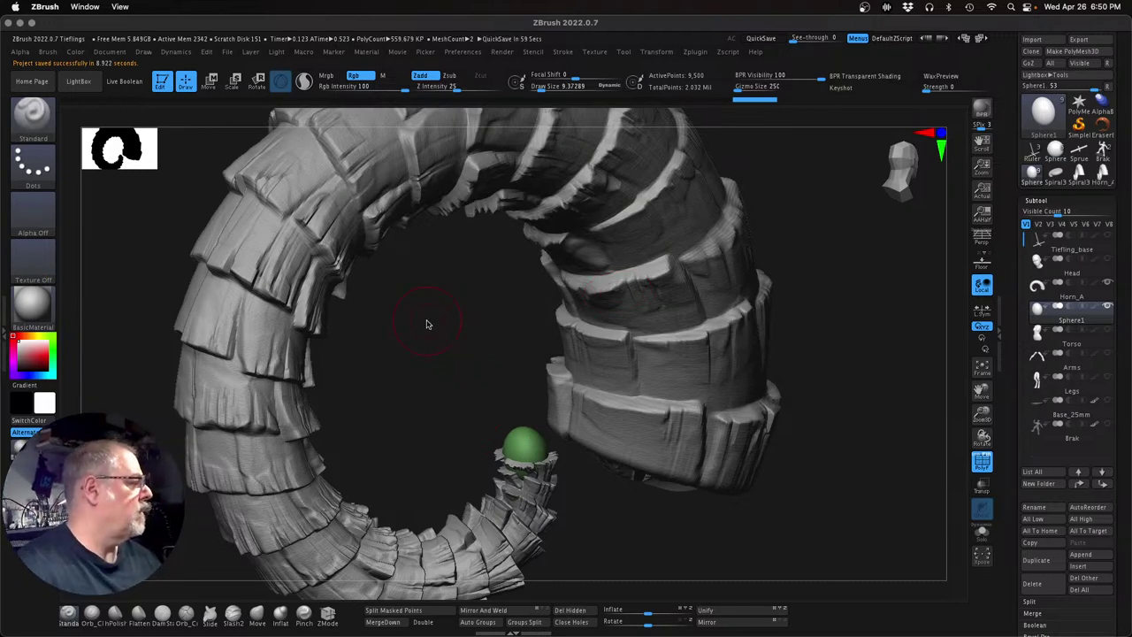
Carve lengthwise grooves into the front and side of the egg-shaped horn cap using the Orb_Cracks brush at draw size 3
{"action": "mouse_move", "coordinate": [393, 395]}
{"action": "left_mouse_down"}
{"action": "mouse_move", "coordinate": [408, 377]}
{"action": "mouse_move", "coordinate": [389, 378]}
{"action": "left_mouse_up"}
{"action": "left_click", "coordinate": [186, 614]}
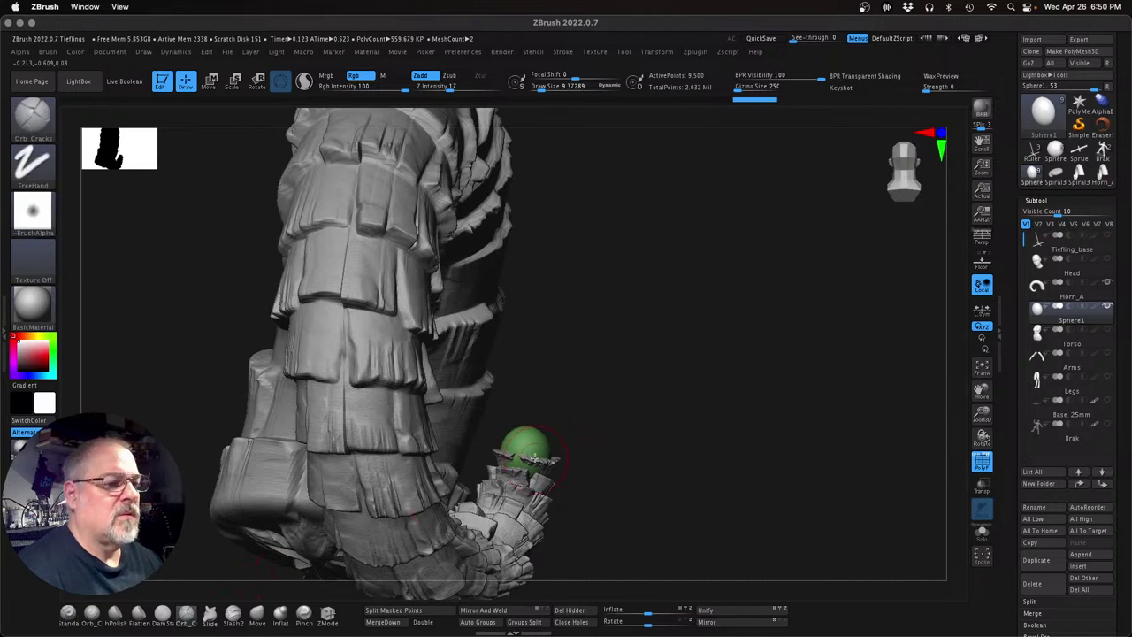
{"action": "type", "text": "s"}
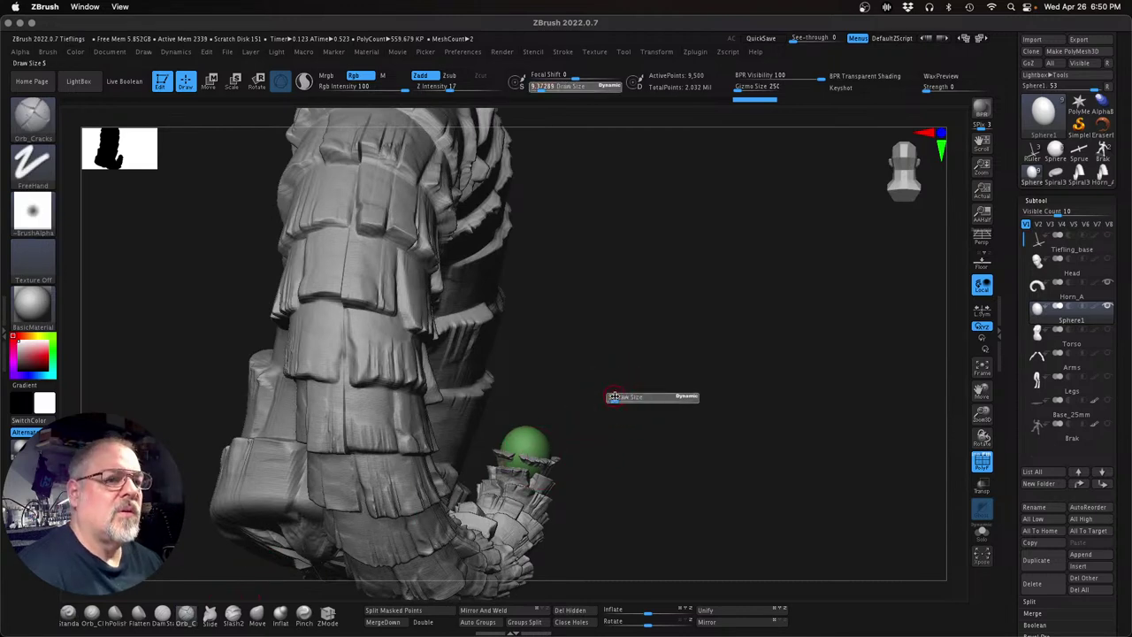
{"action": "type", "text": "3"}
{"action": "key", "text": "Return"}
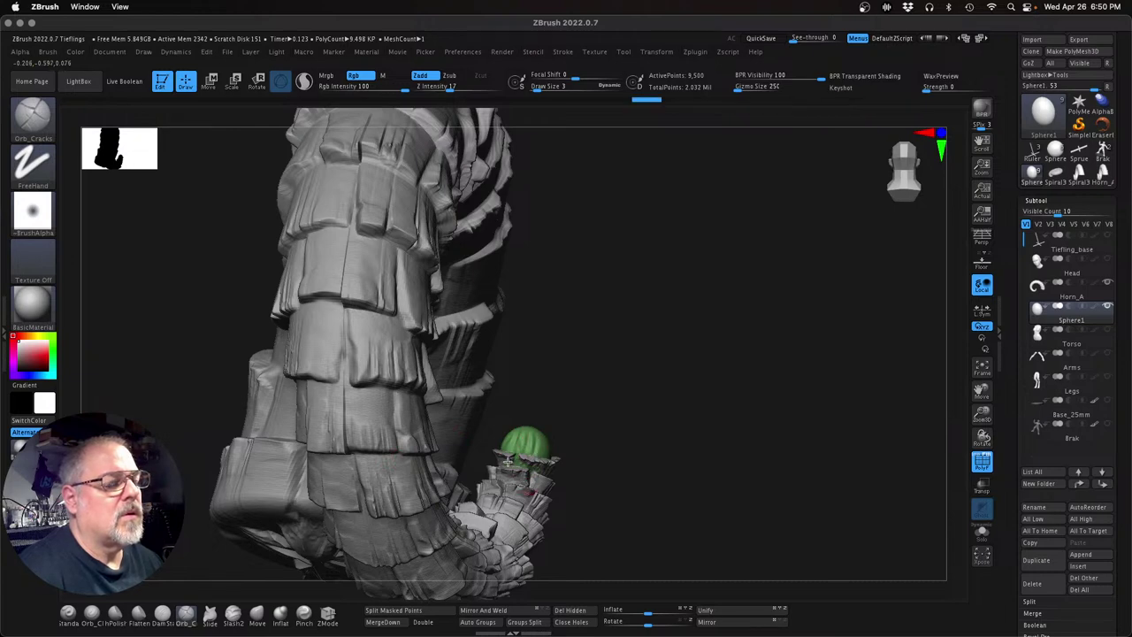
{"action": "left_click_drag", "start_coordinate": [626, 452], "coordinate": [633, 442]}
{"action": "mouse_move", "coordinate": [600, 497]}
{"action": "left_mouse_down"}
{"action": "mouse_move", "coordinate": [602, 538]}
{"action": "mouse_move", "coordinate": [613, 482]}
{"action": "left_mouse_up"}
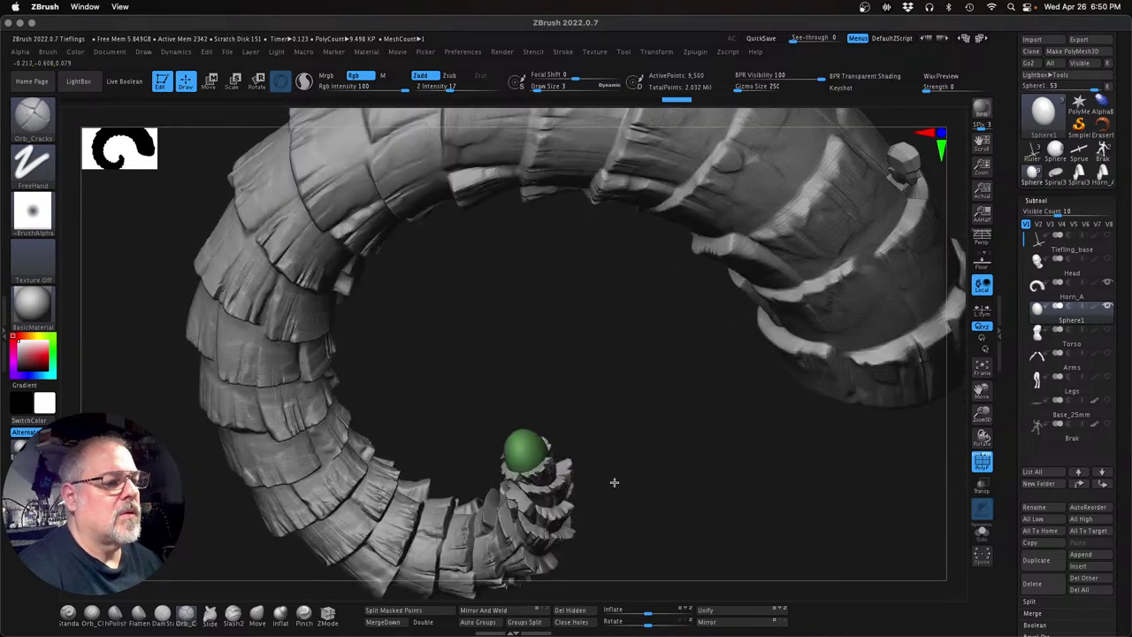
{"action": "mouse_move", "coordinate": [552, 428]}
{"action": "left_mouse_down"}
{"action": "mouse_move", "coordinate": [524, 449]}
{"action": "mouse_move", "coordinate": [543, 481]}
{"action": "left_mouse_up"}
{"action": "left_click_drag", "start_coordinate": [523, 440], "coordinate": [519, 480]}
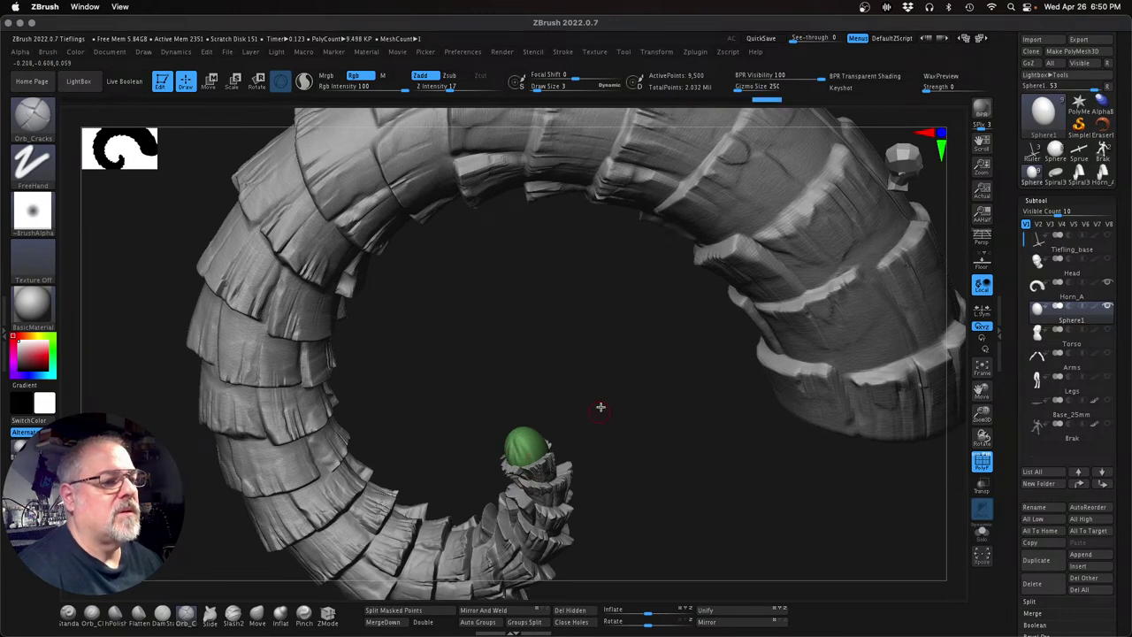
Continue the lengthwise grooves around the remaining sides of the cap so they converge at its tip
{"action": "left_click_drag", "start_coordinate": [587, 458], "coordinate": [573, 475]}
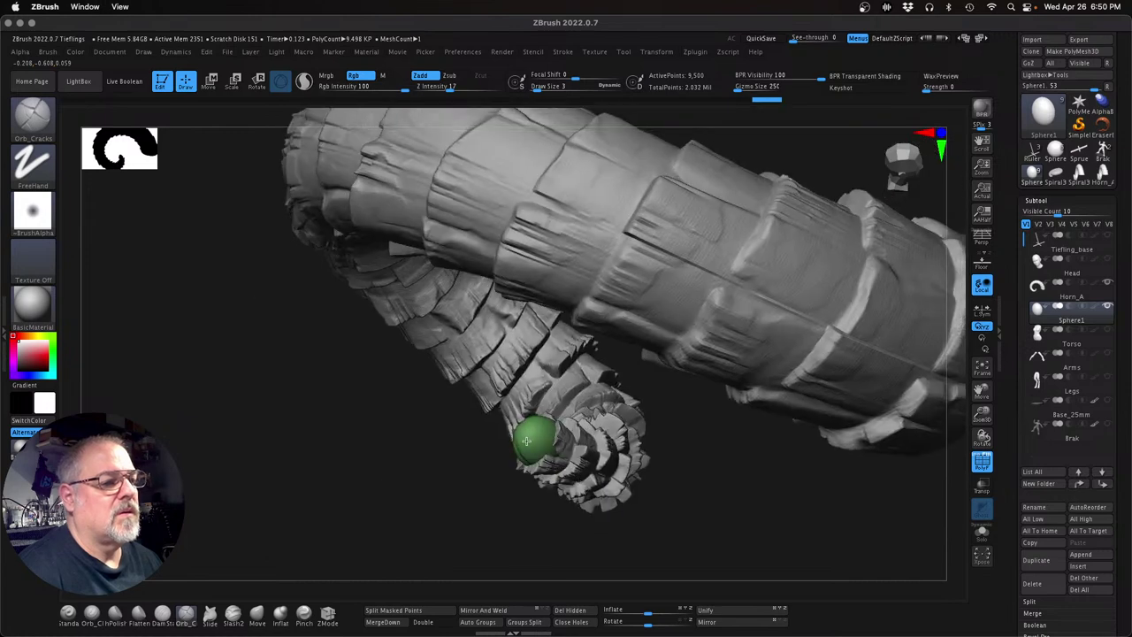
{"action": "left_click_drag", "start_coordinate": [526, 440], "coordinate": [523, 433]}
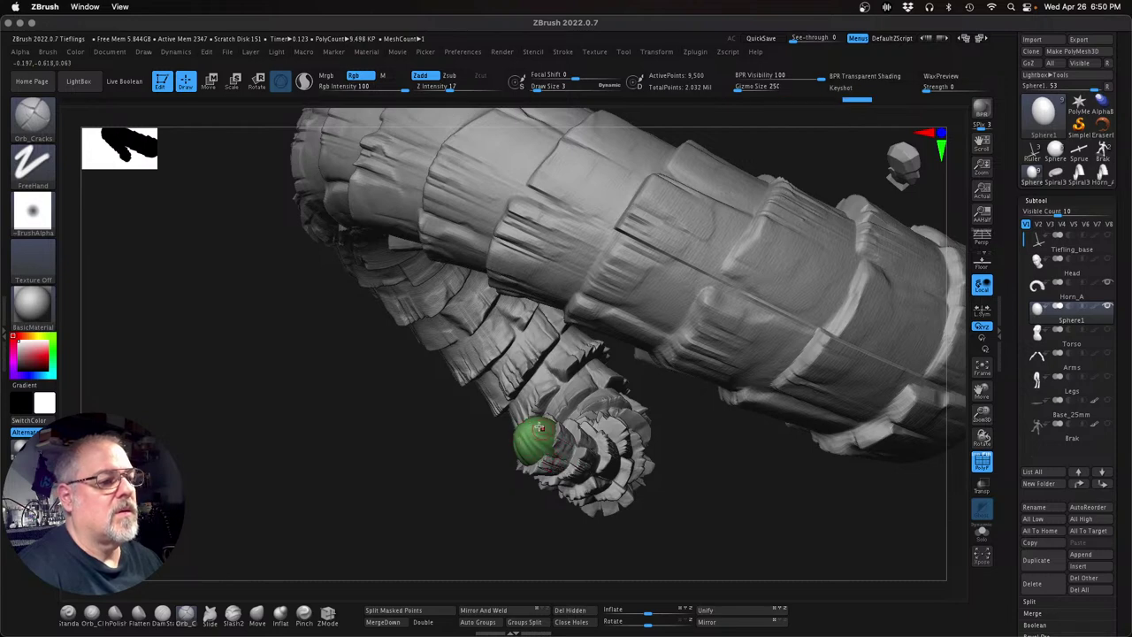
{"action": "left_click_drag", "start_coordinate": [502, 530], "coordinate": [506, 556]}
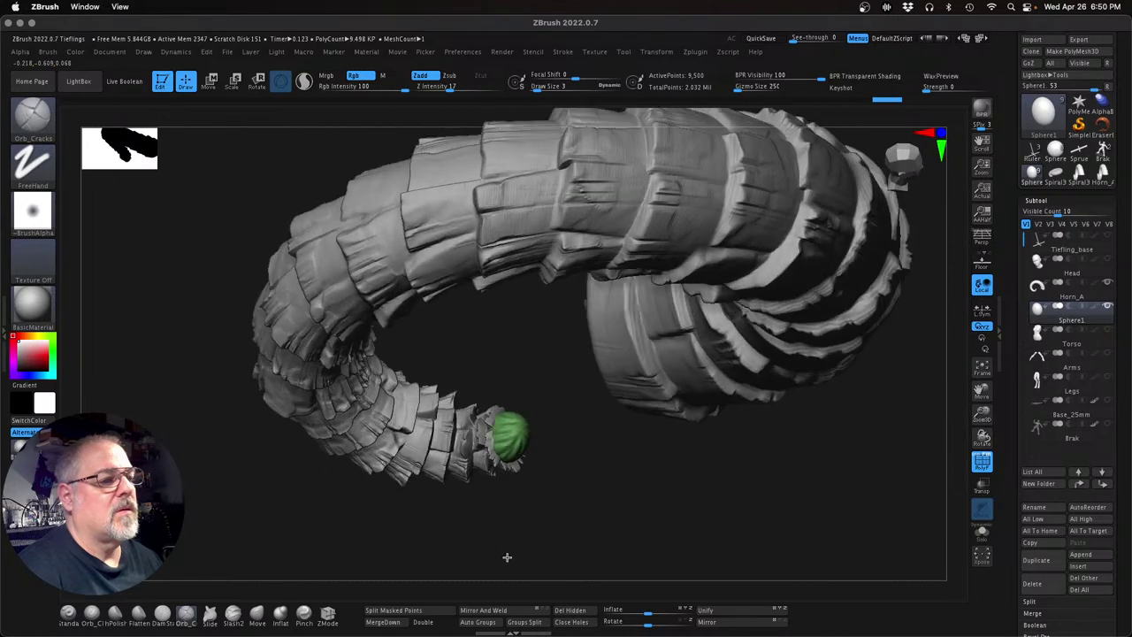
{"action": "left_click_drag", "start_coordinate": [555, 425], "coordinate": [530, 453]}
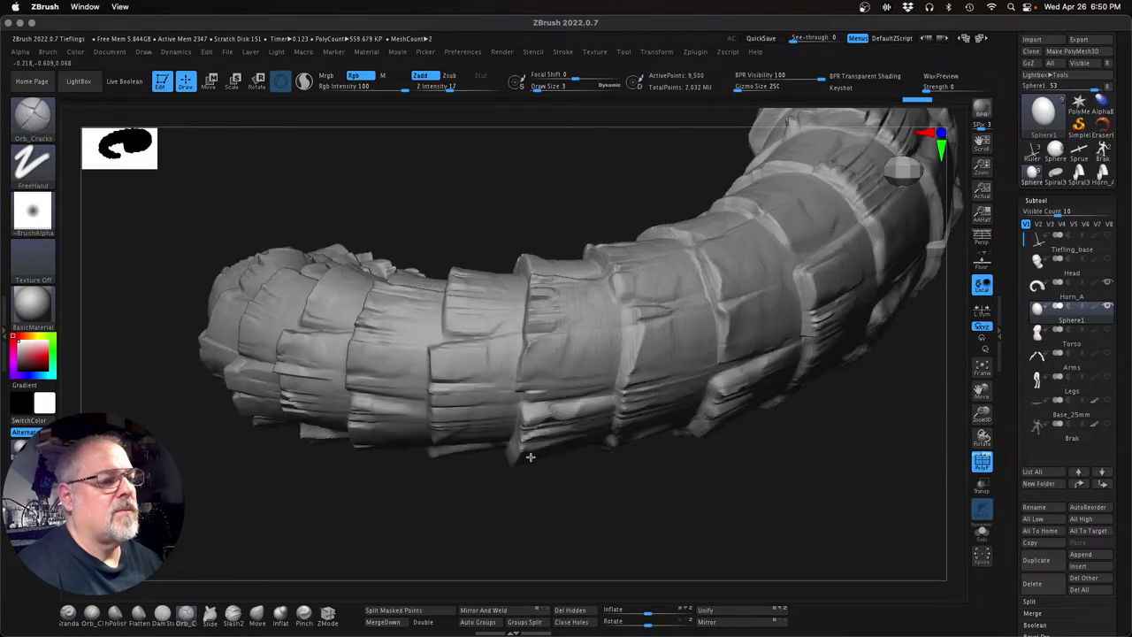
{"action": "left_click_drag", "start_coordinate": [580, 498], "coordinate": [519, 433]}
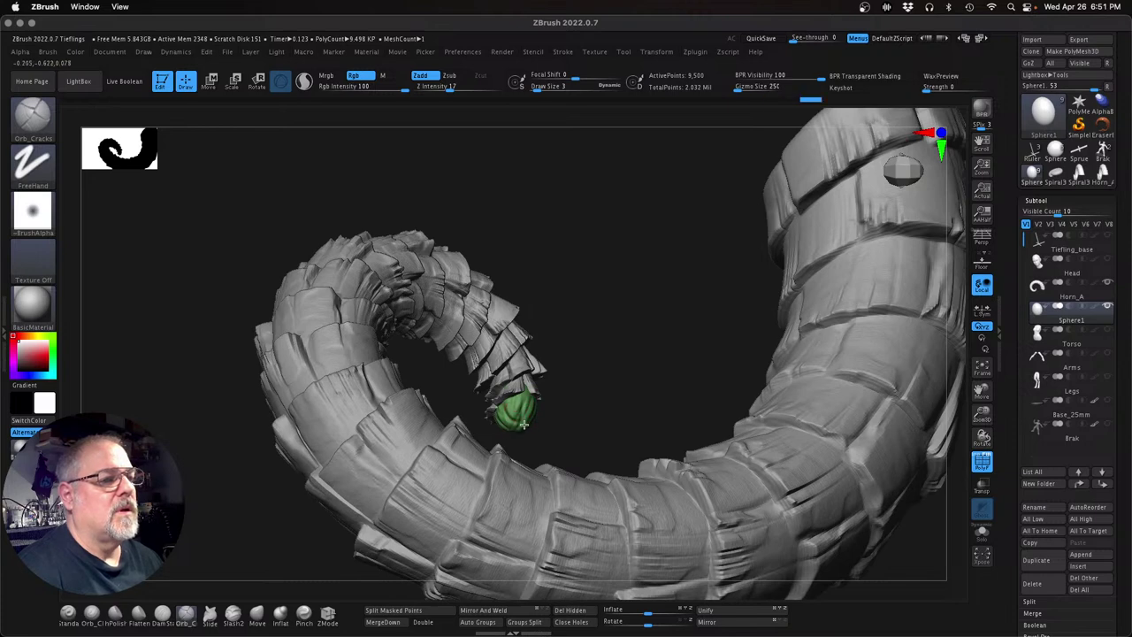
{"action": "left_click_drag", "start_coordinate": [583, 298], "coordinate": [564, 387]}
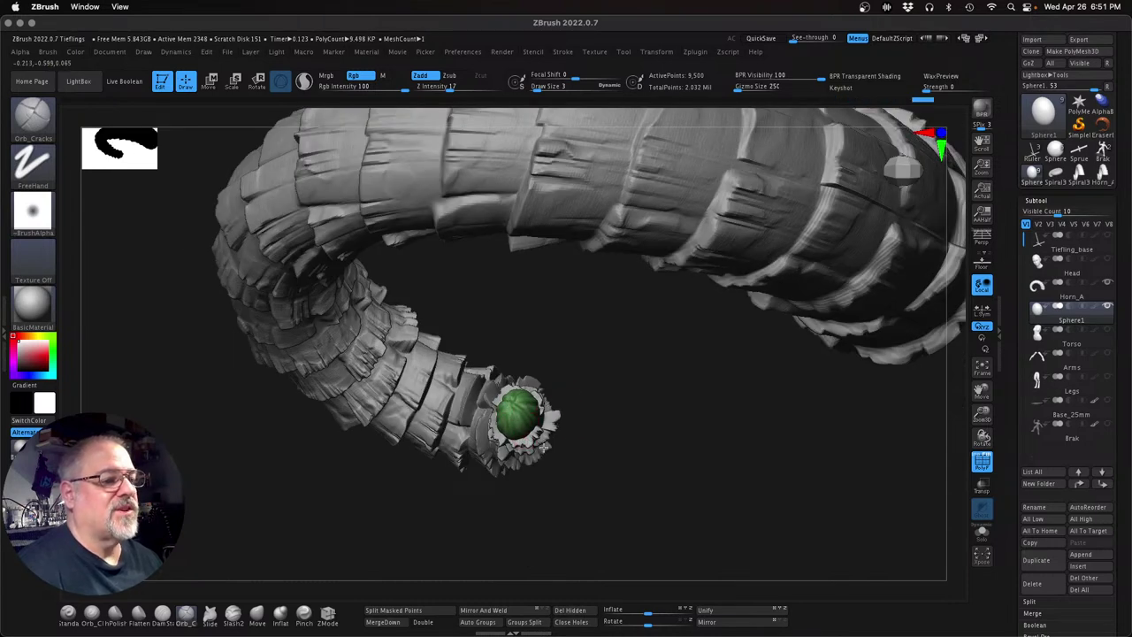
{"action": "left_click_drag", "start_coordinate": [662, 444], "coordinate": [480, 434]}
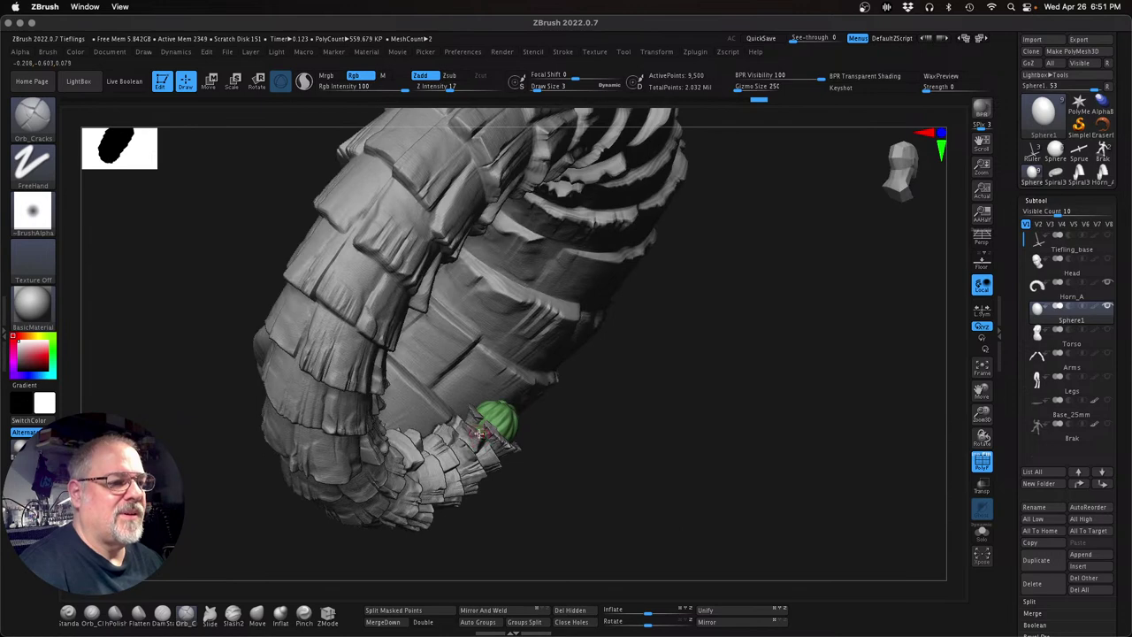
{"action": "left_click_drag", "start_coordinate": [613, 480], "coordinate": [636, 442]}
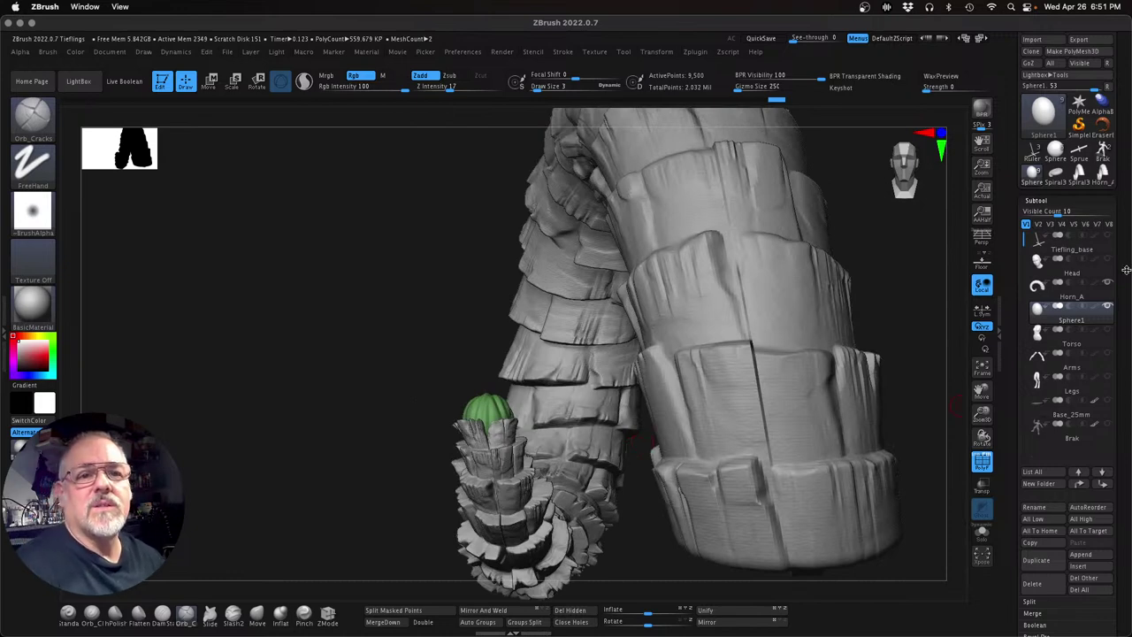
{"action": "left_click", "coordinate": [1108, 237]}
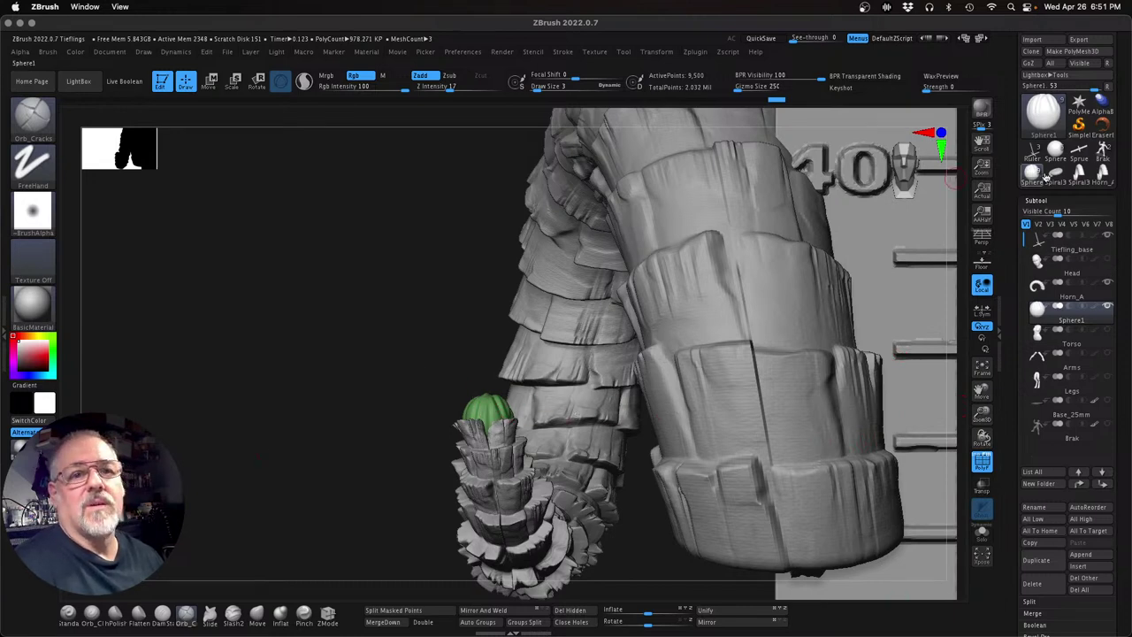
{"action": "left_click", "coordinate": [1036, 200]}
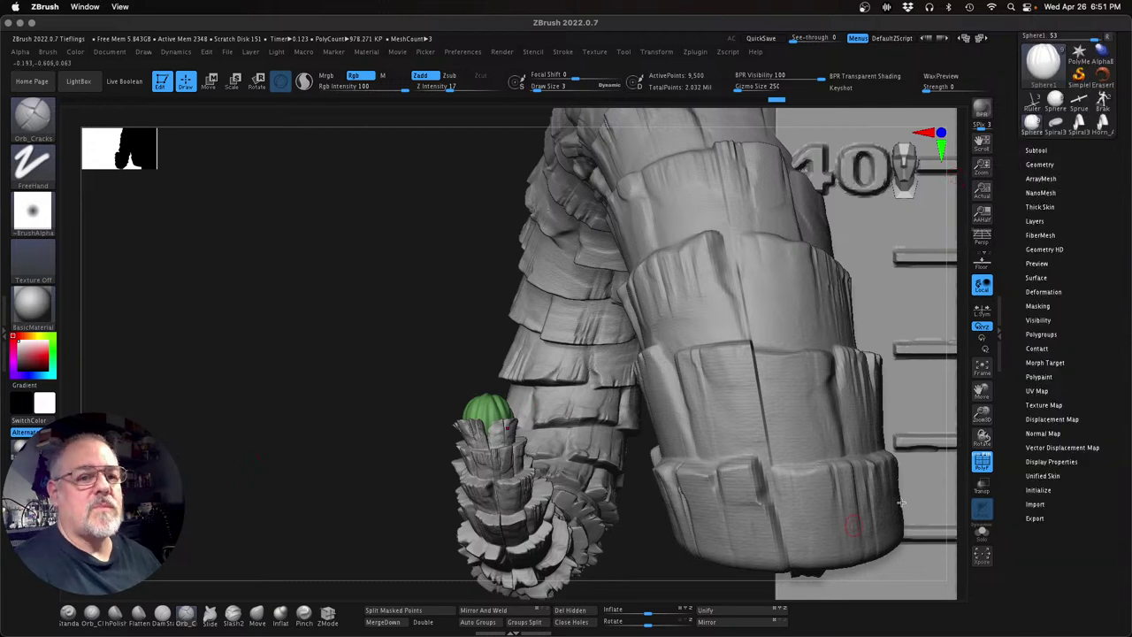
{"action": "left_click", "coordinate": [1040, 150]}
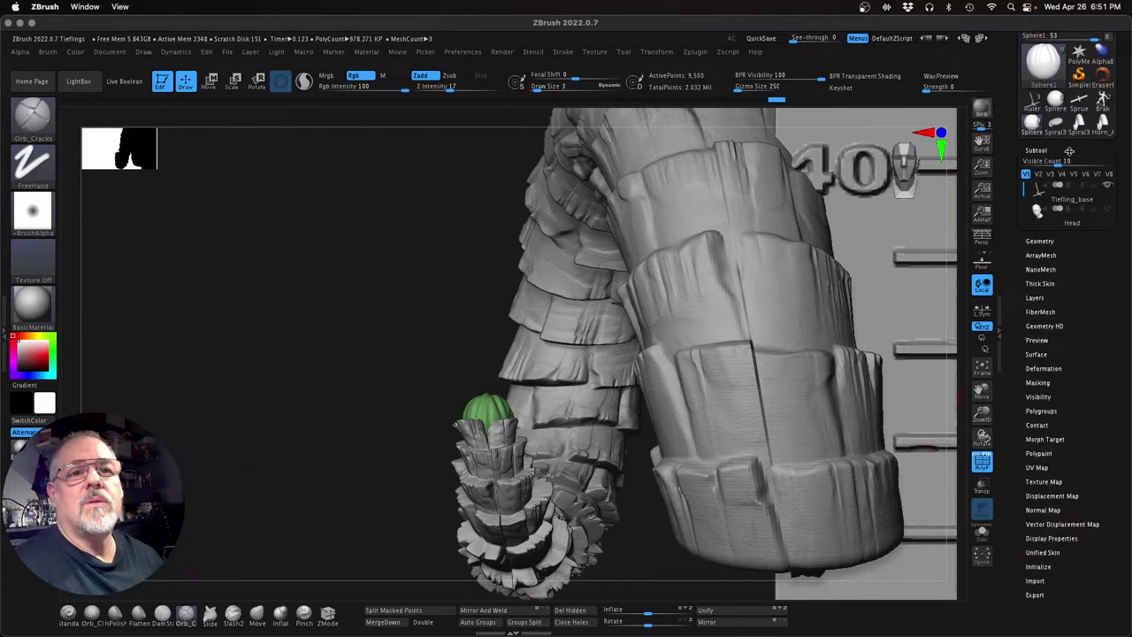
{"action": "left_click", "coordinate": [1110, 153]}
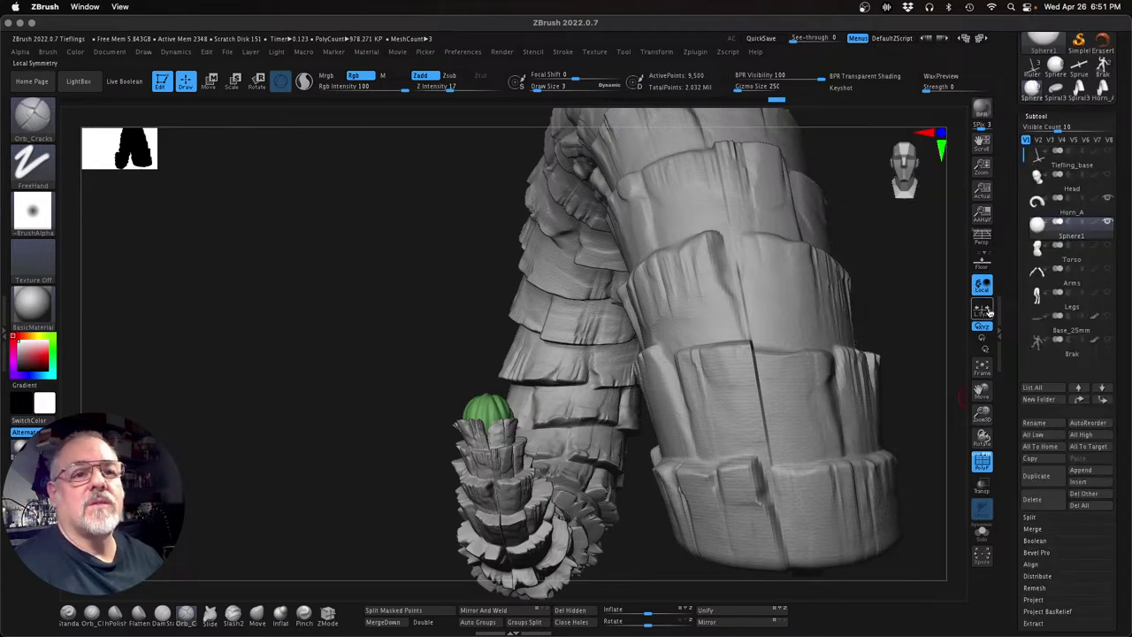
Merge the Horn_A subtool with the grooved sphere cap below it and assign the combined mesh a single polygroup
{"action": "left_click_drag", "start_coordinate": [982, 414], "coordinate": [785, 386]}
{"action": "left_click_drag", "start_coordinate": [740, 455], "coordinate": [676, 450]}
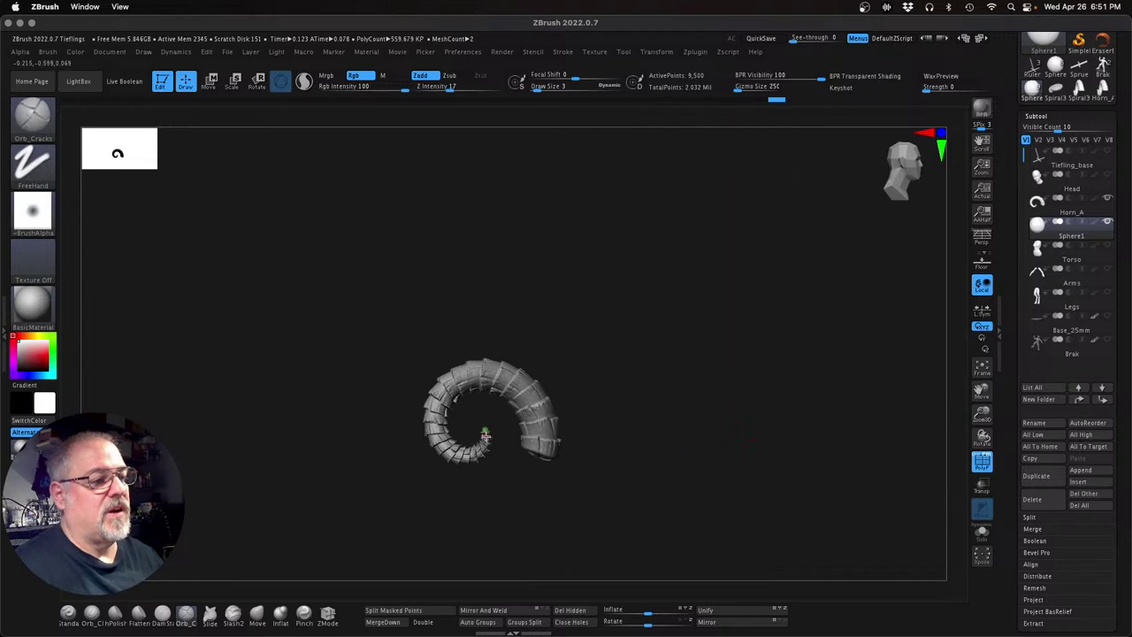
{"action": "left_click_drag", "start_coordinate": [982, 412], "coordinate": [995, 438]}
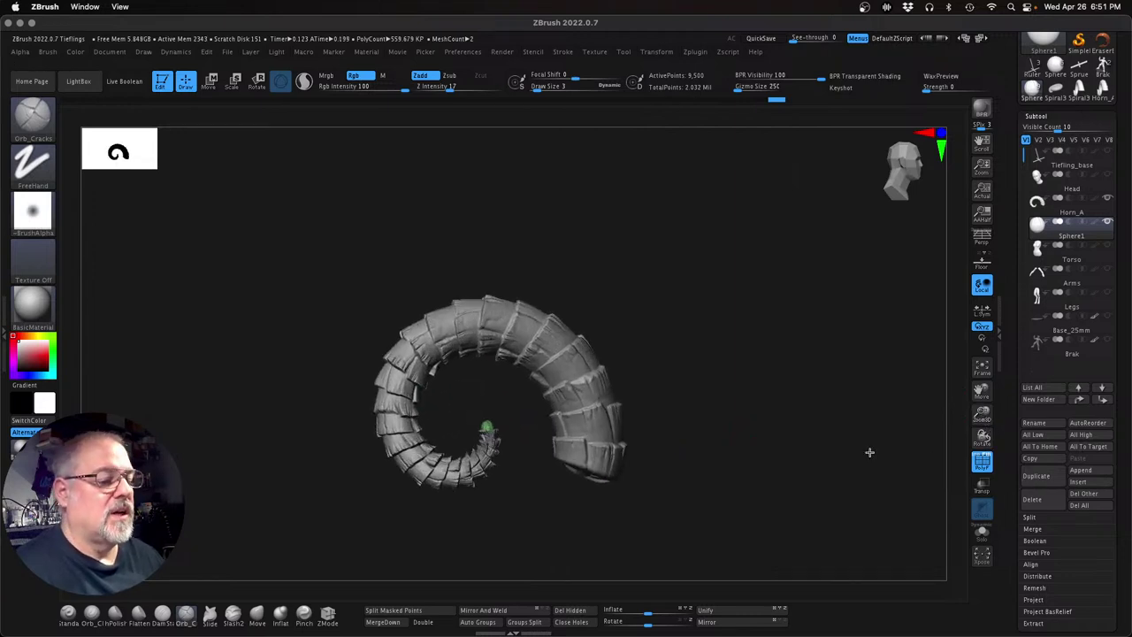
{"action": "key", "text": "Up"}
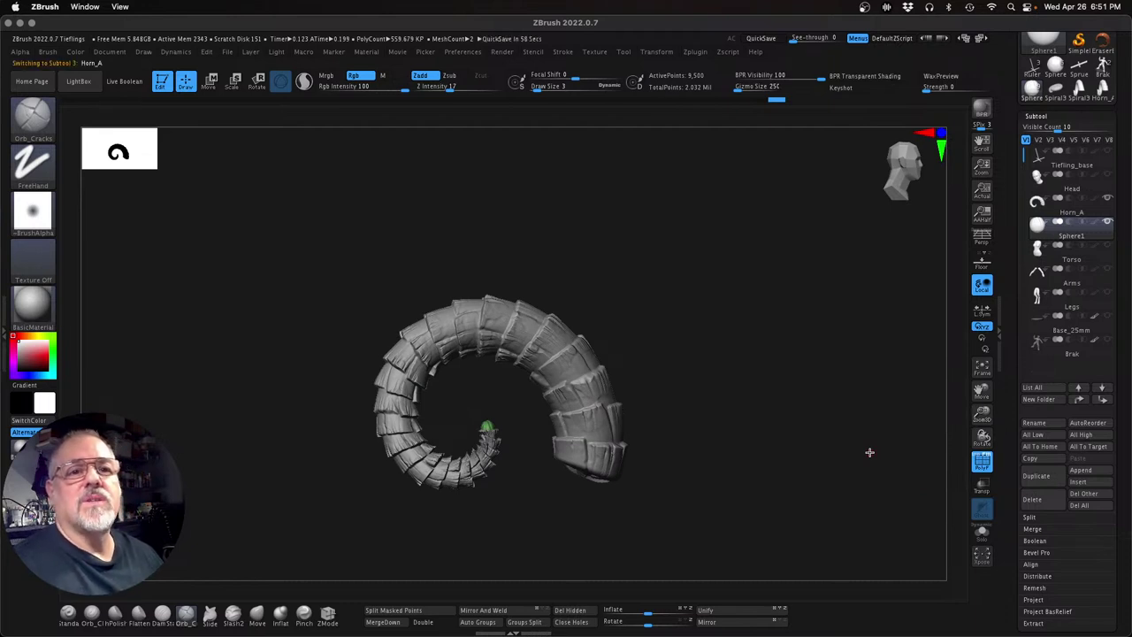
{"action": "left_click", "coordinate": [399, 621]}
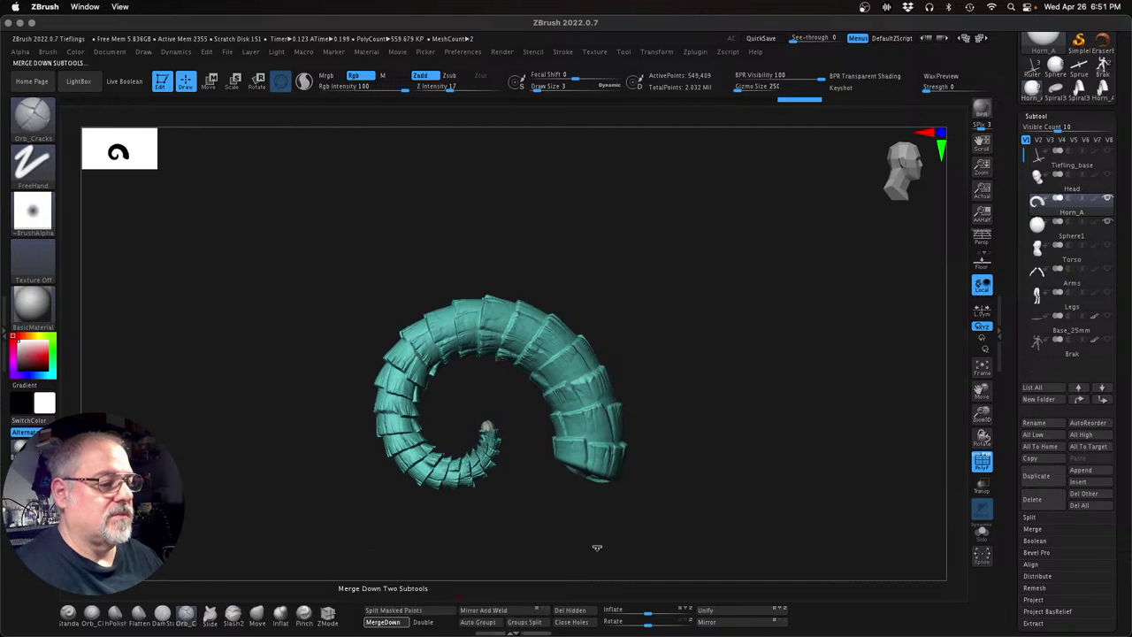
{"action": "left_click", "coordinate": [434, 626]}
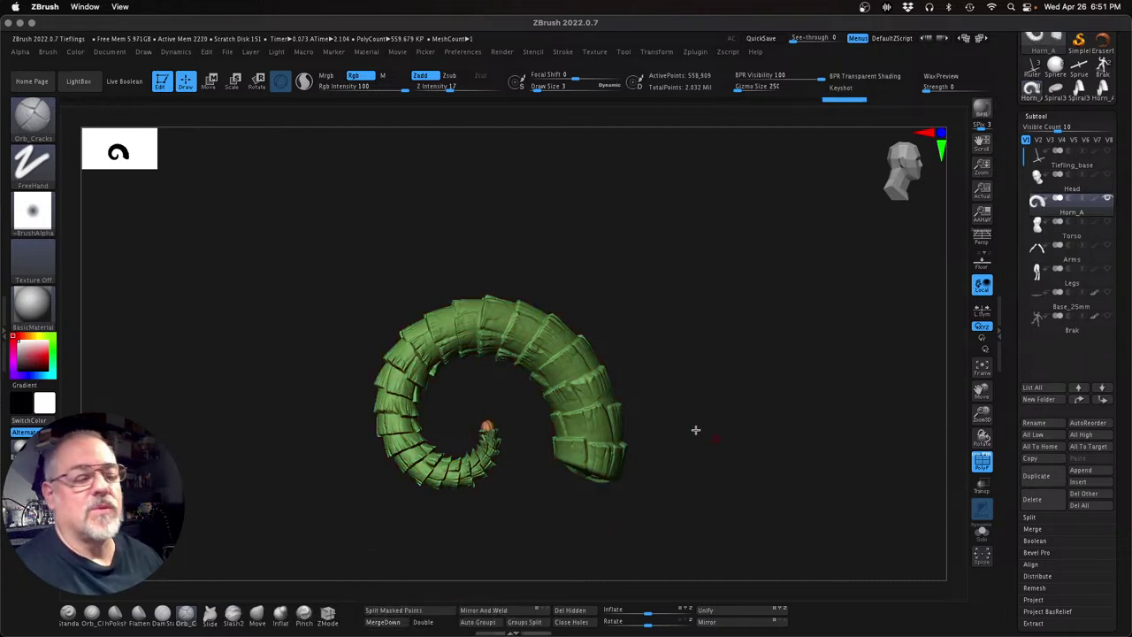
{"action": "key", "text": "ctrl"}
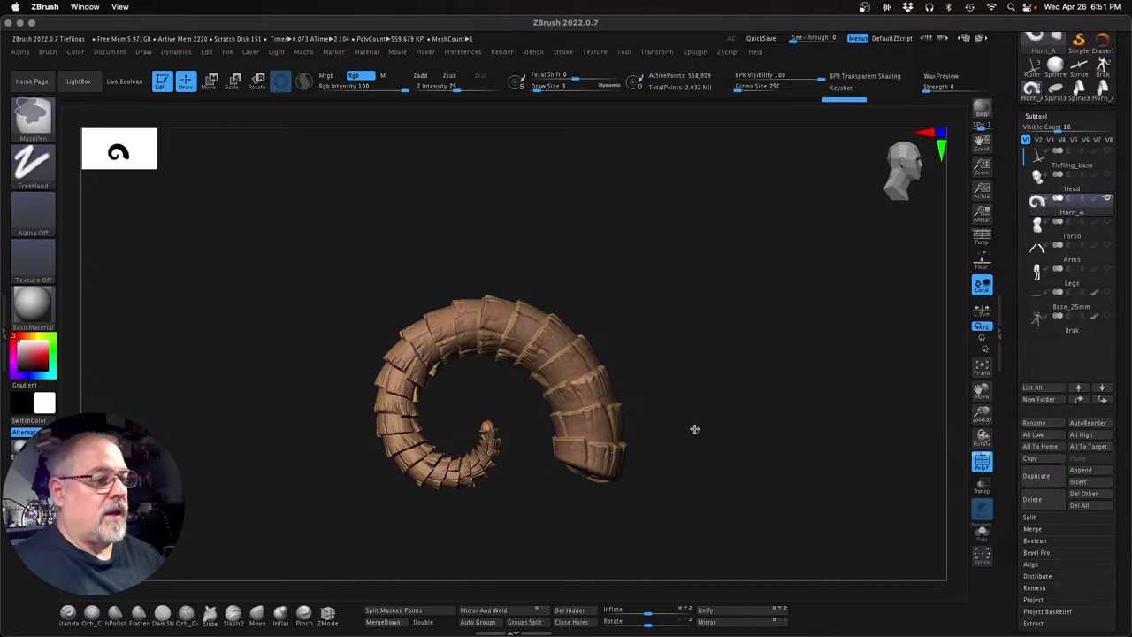
Set the Horn_A subtool's DynaMesh resolution to 1024 and enable Project
{"action": "mouse_move", "coordinate": [717, 450]}
{"action": "left_mouse_down"}
{"action": "mouse_move", "coordinate": [672, 491]}
{"action": "mouse_move", "coordinate": [808, 454]}
{"action": "mouse_move", "coordinate": [697, 460]}
{"action": "mouse_move", "coordinate": [731, 490]}
{"action": "left_mouse_up"}
{"action": "left_click_drag", "start_coordinate": [1126, 567], "coordinate": [1123, 359]}
{"action": "left_click", "coordinate": [1033, 434]}
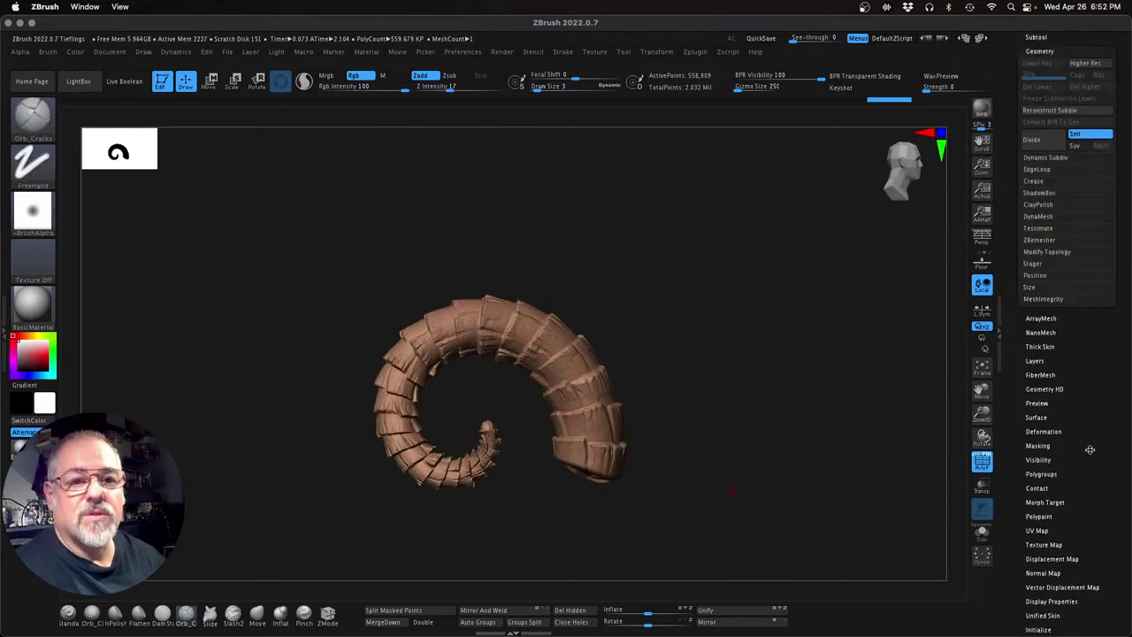
{"action": "scroll", "coordinate": [1089, 477], "scroll_direction": "up", "scroll_amount": 3}
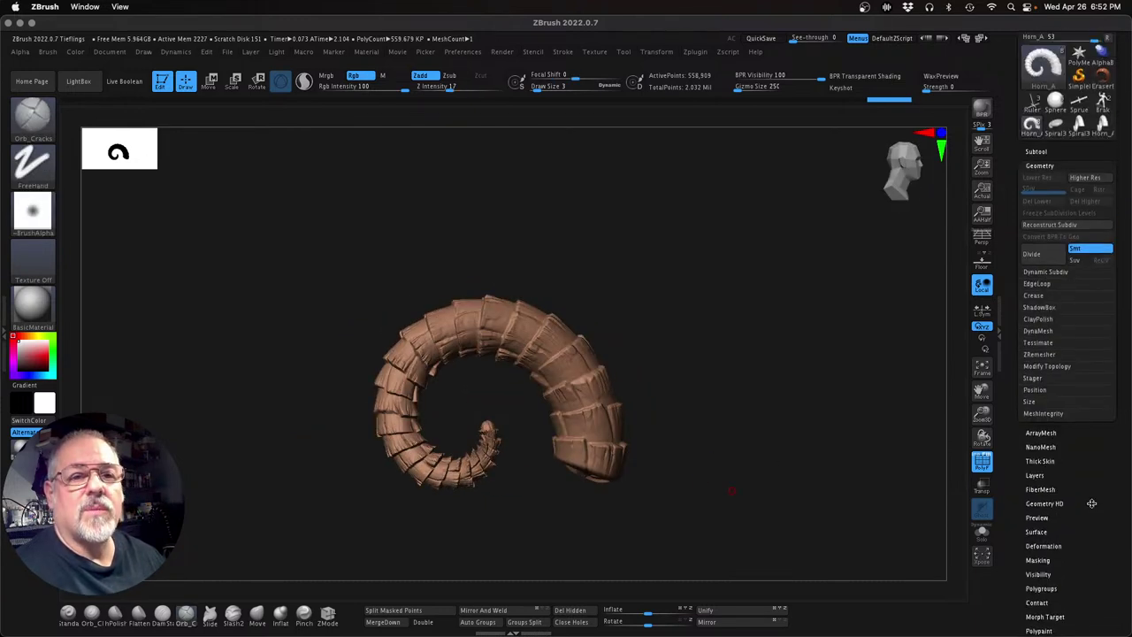
{"action": "left_click", "coordinate": [1034, 354]}
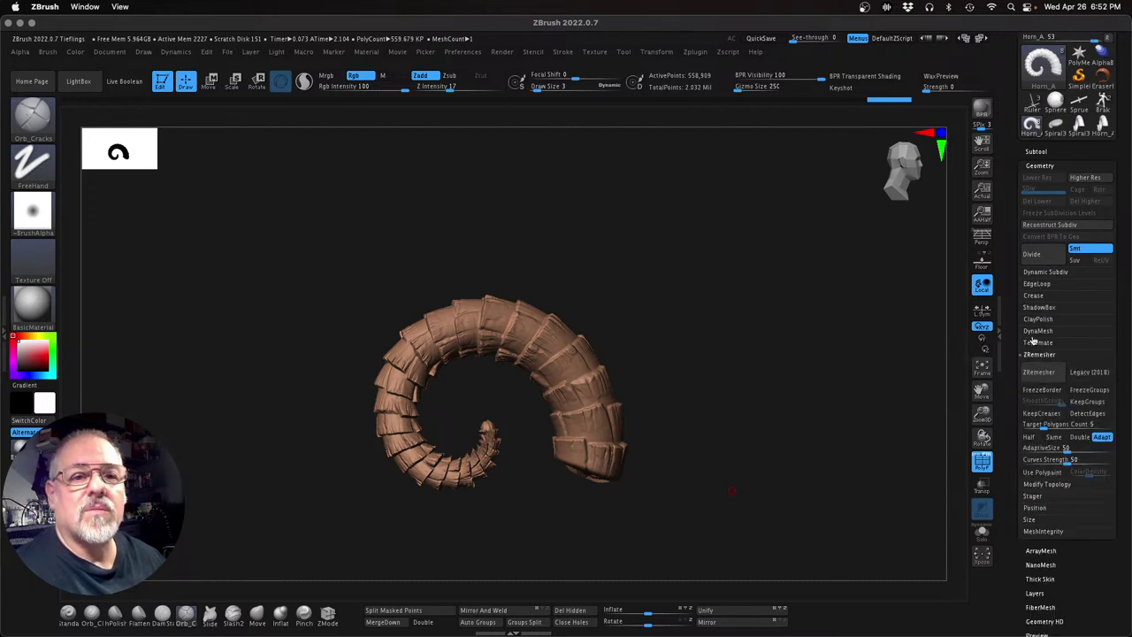
{"action": "left_click", "coordinate": [1038, 331]}
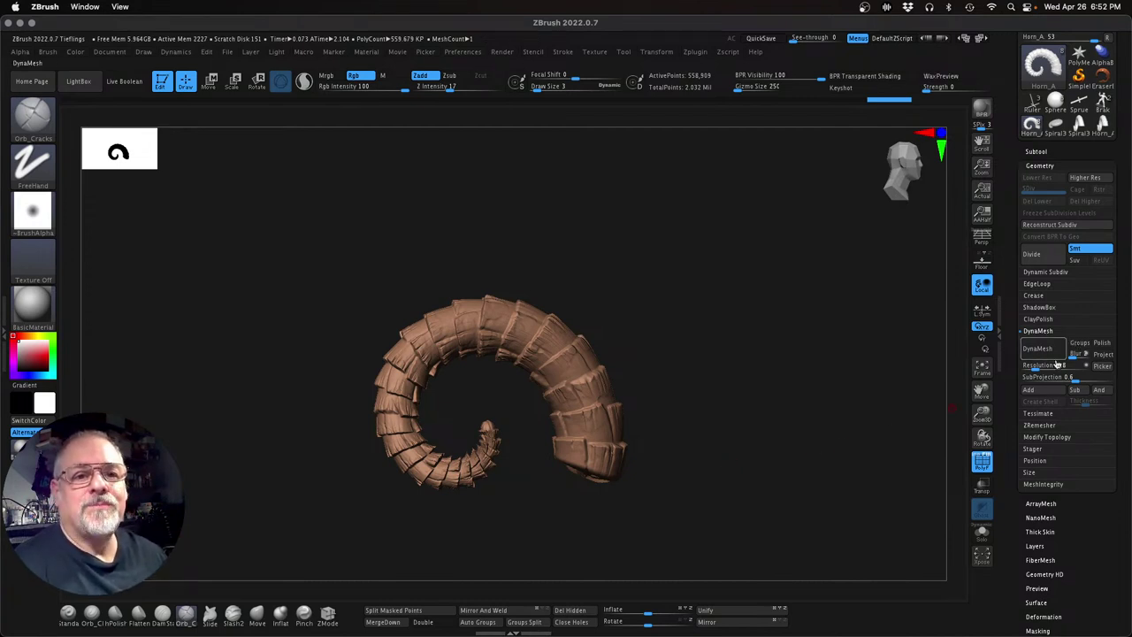
{"action": "left_click", "coordinate": [1046, 365]}
{"action": "type", "text": "1024"}
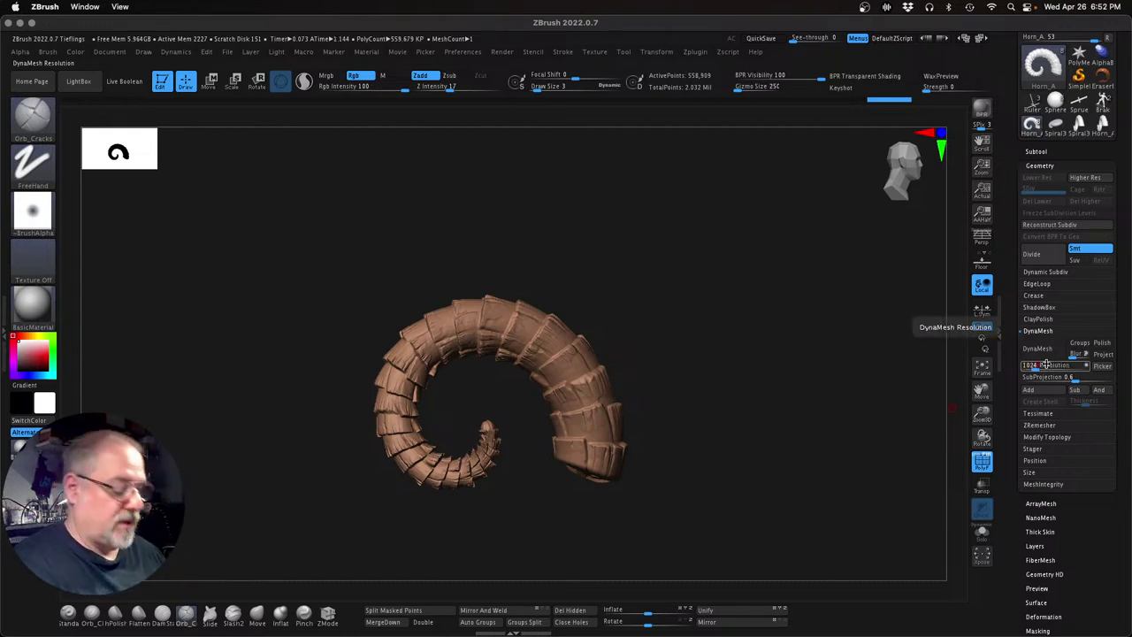
{"action": "left_click", "coordinate": [1046, 364]}
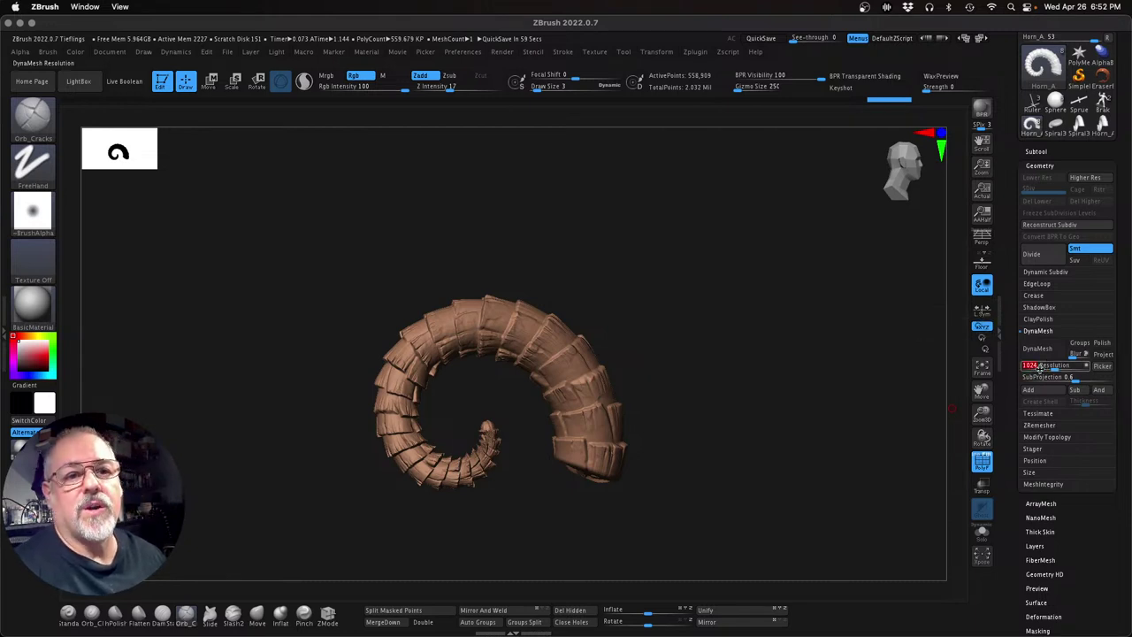
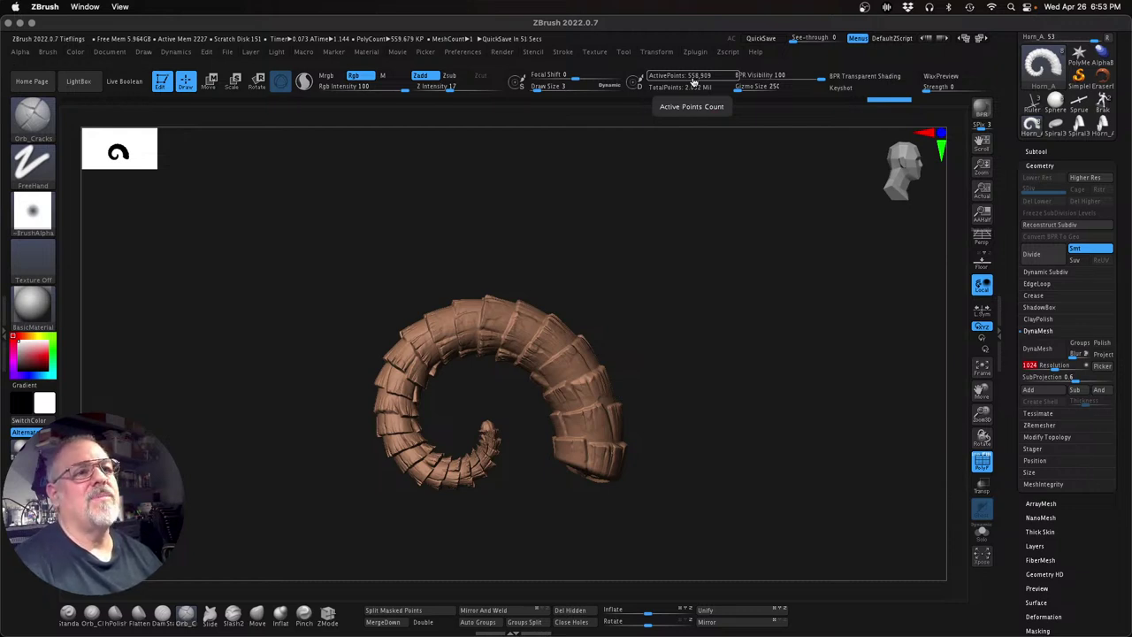
{"action": "left_click", "coordinate": [1105, 356]}
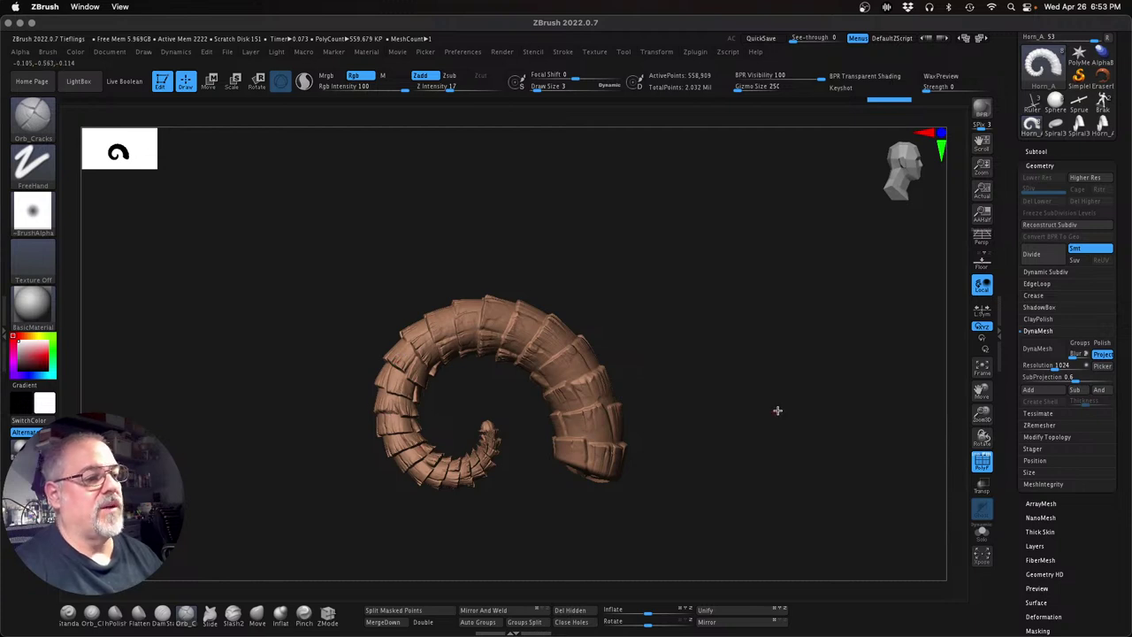
Remesh the horn with DynaMesh at the current settings and switch DynaMesh mode off for it
{"action": "left_click_drag", "start_coordinate": [769, 416], "coordinate": [769, 403]}
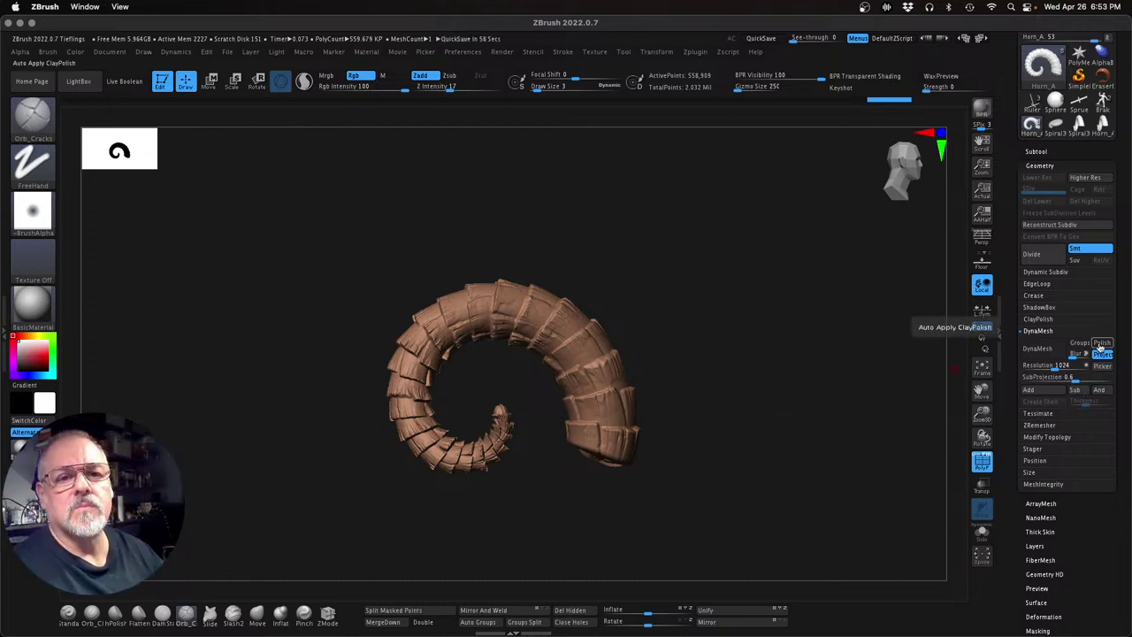
{"action": "left_click", "coordinate": [1041, 355]}
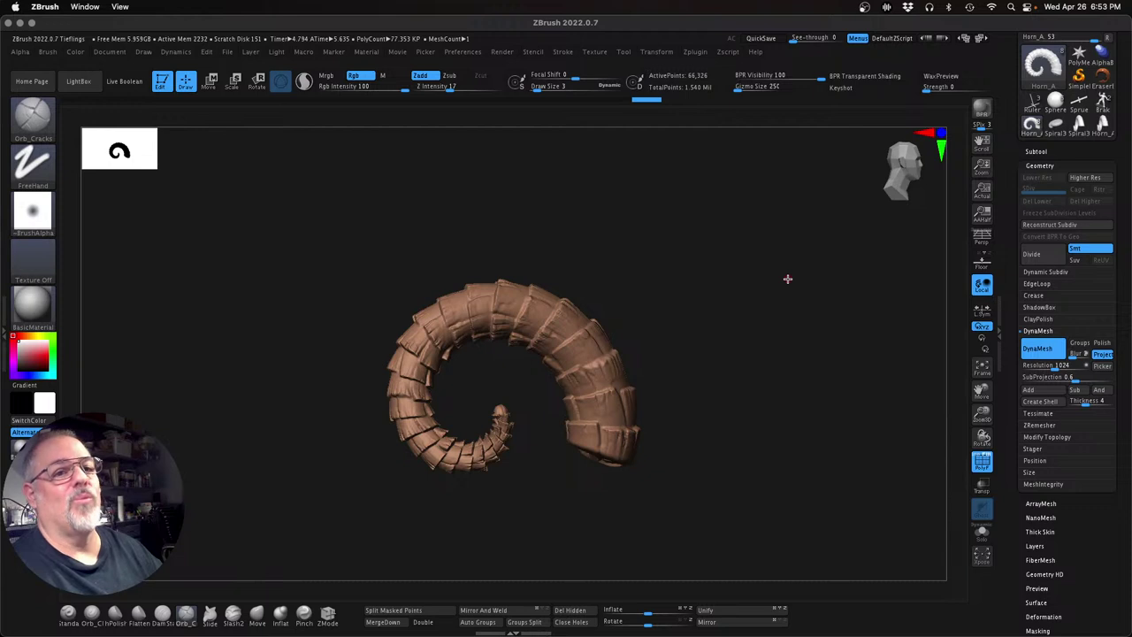
{"action": "left_click", "coordinate": [1037, 348]}
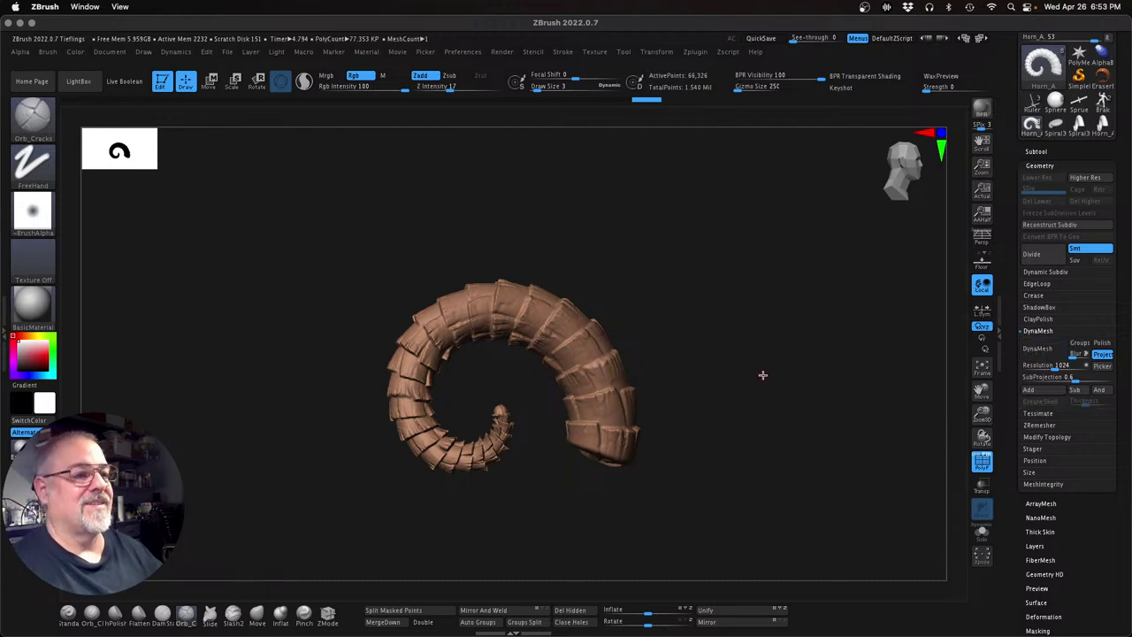
{"action": "mouse_move", "coordinate": [738, 391]}
{"action": "left_mouse_down"}
{"action": "mouse_move", "coordinate": [669, 407]}
{"action": "mouse_move", "coordinate": [740, 396]}
{"action": "left_mouse_up"}
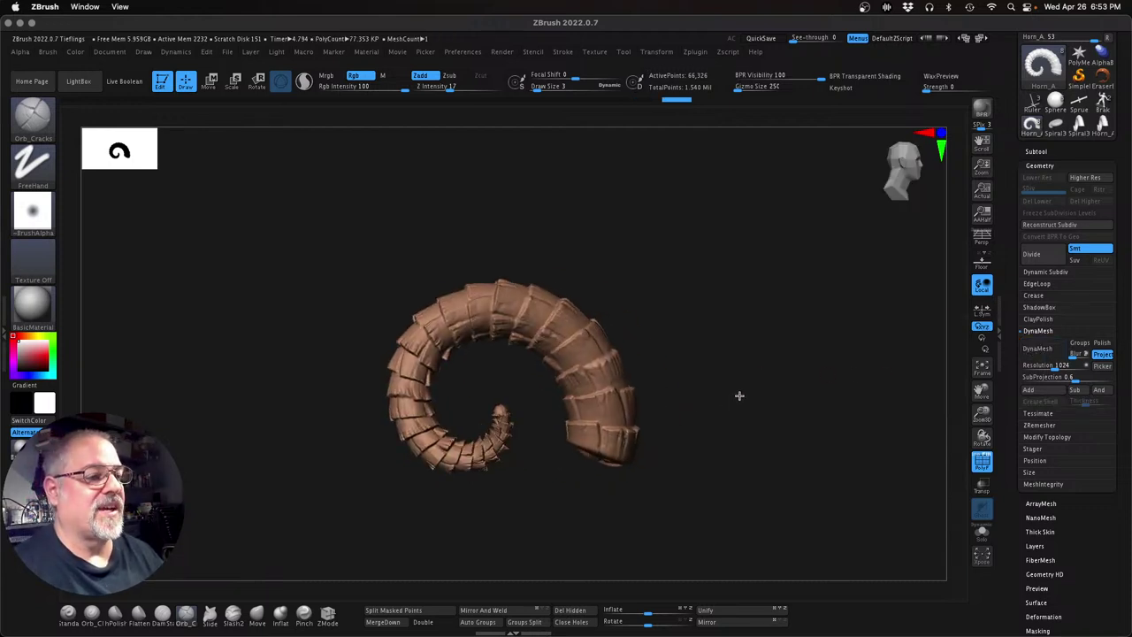
Retopologize the horn with ZRemesher, using the Same polygon count option
{"action": "left_click", "coordinate": [980, 458]}
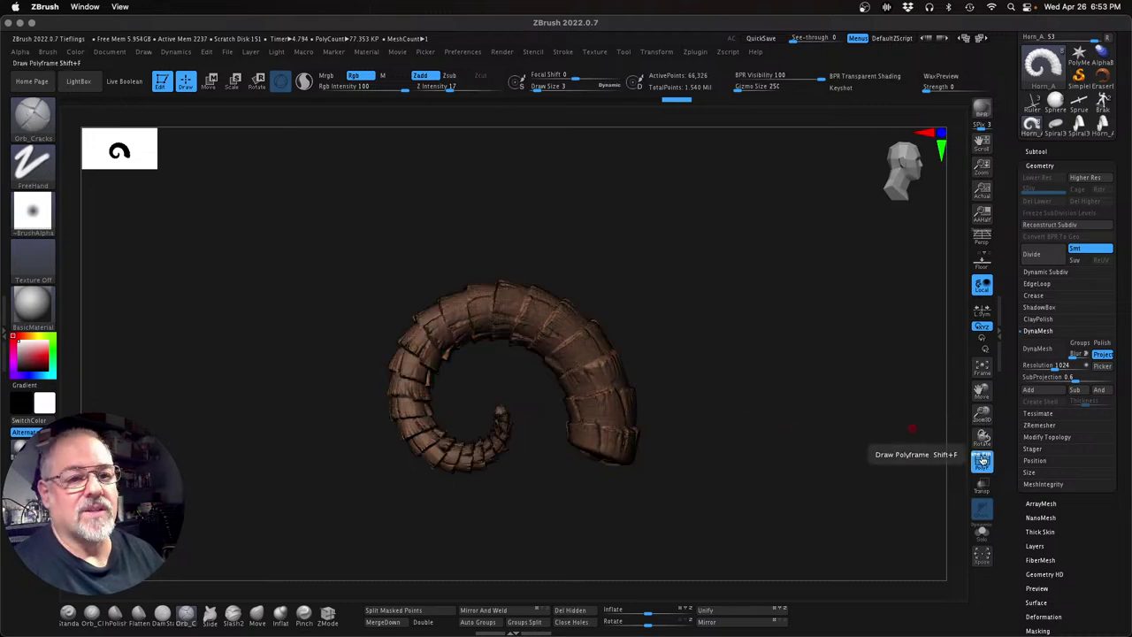
{"action": "left_click_drag", "start_coordinate": [982, 415], "coordinate": [1073, 453]}
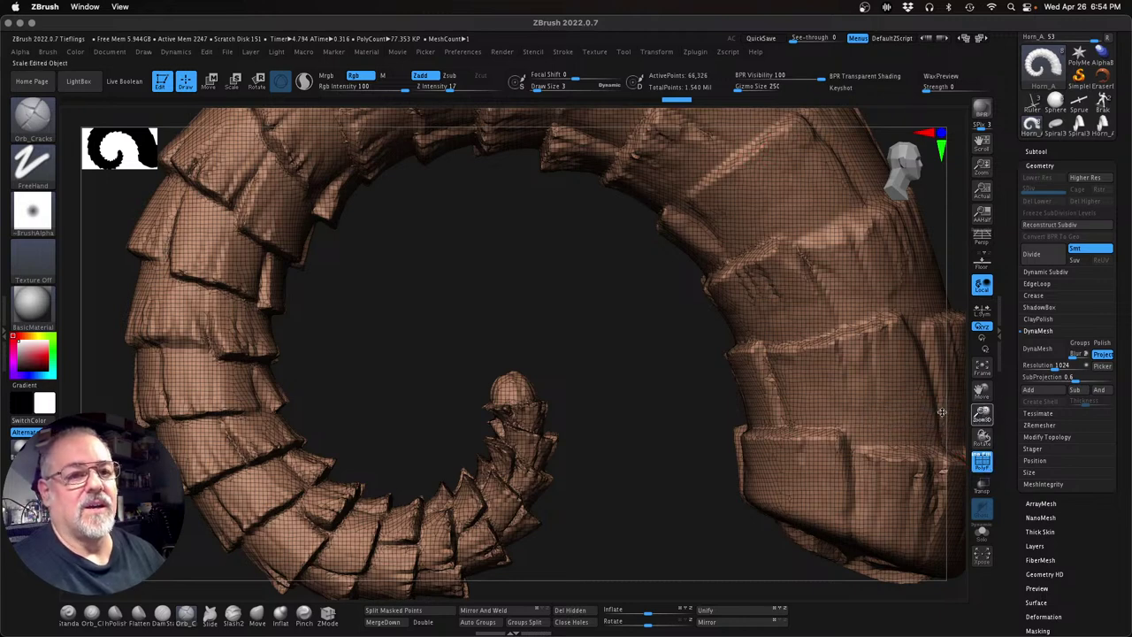
{"action": "key", "text": "f"}
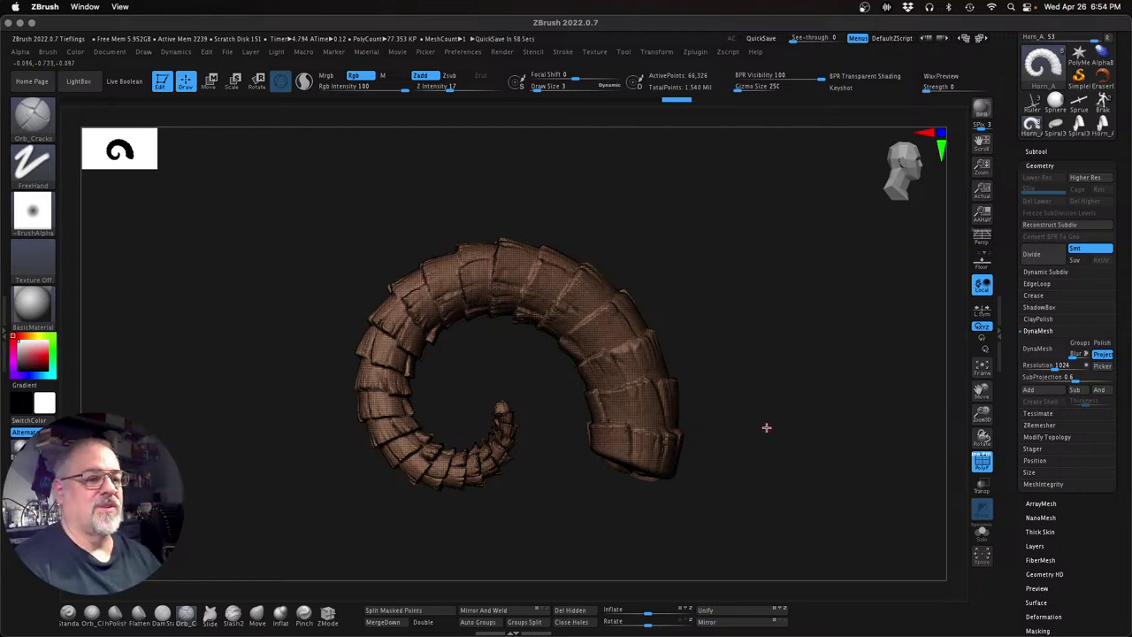
{"action": "left_click_drag", "start_coordinate": [760, 414], "coordinate": [730, 423]}
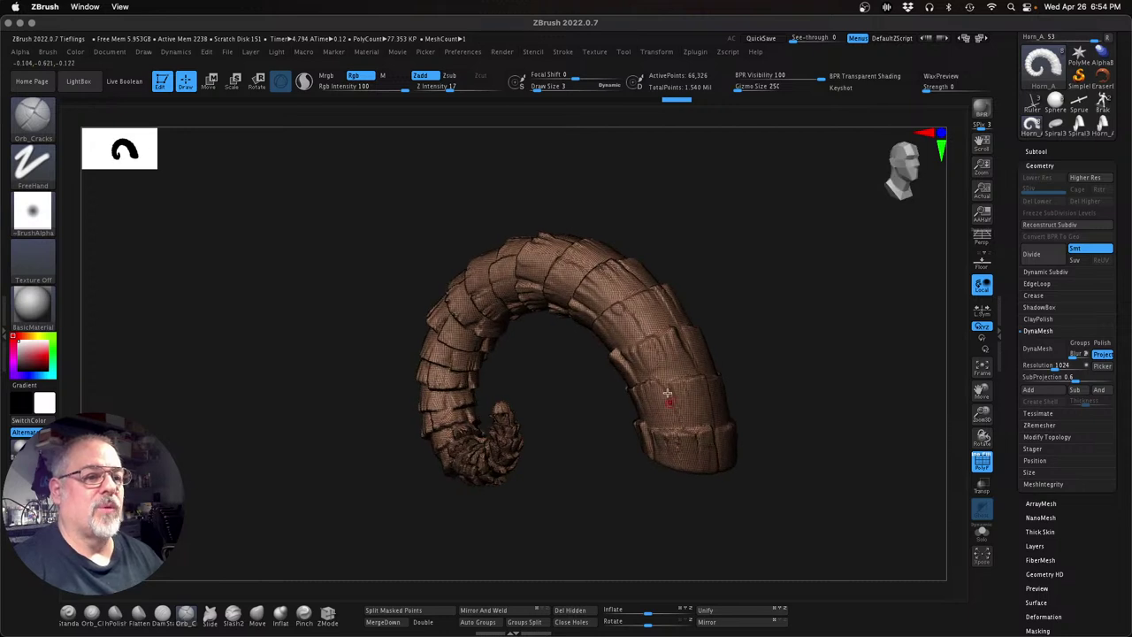
{"action": "left_click_drag", "start_coordinate": [836, 377], "coordinate": [842, 375]}
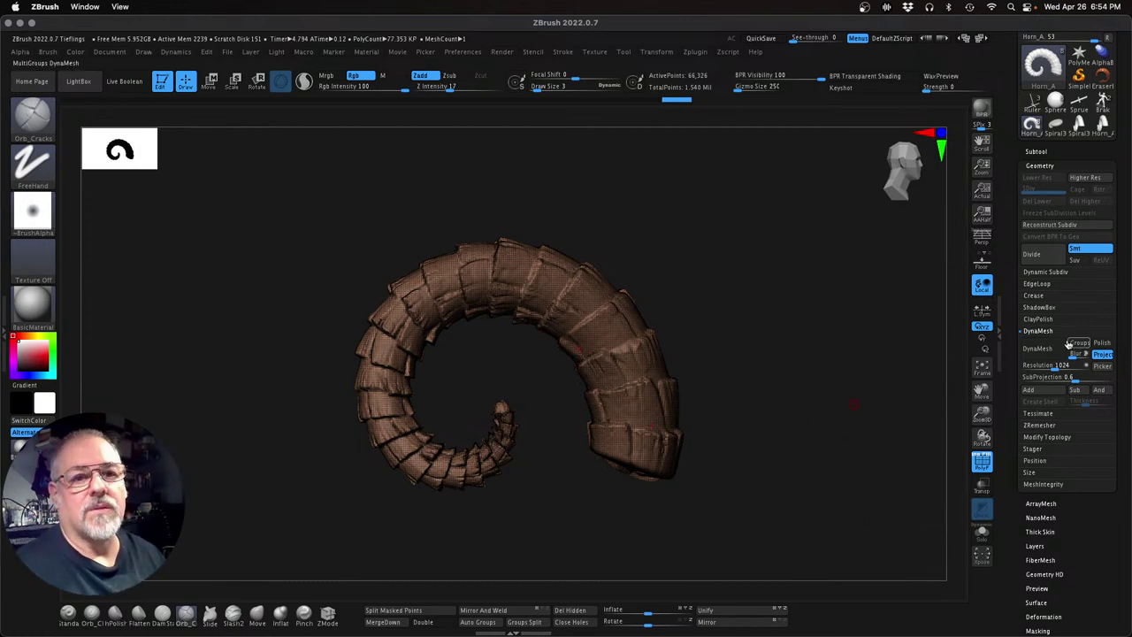
{"action": "left_click", "coordinate": [1039, 331]}
{"action": "left_click", "coordinate": [1040, 354]}
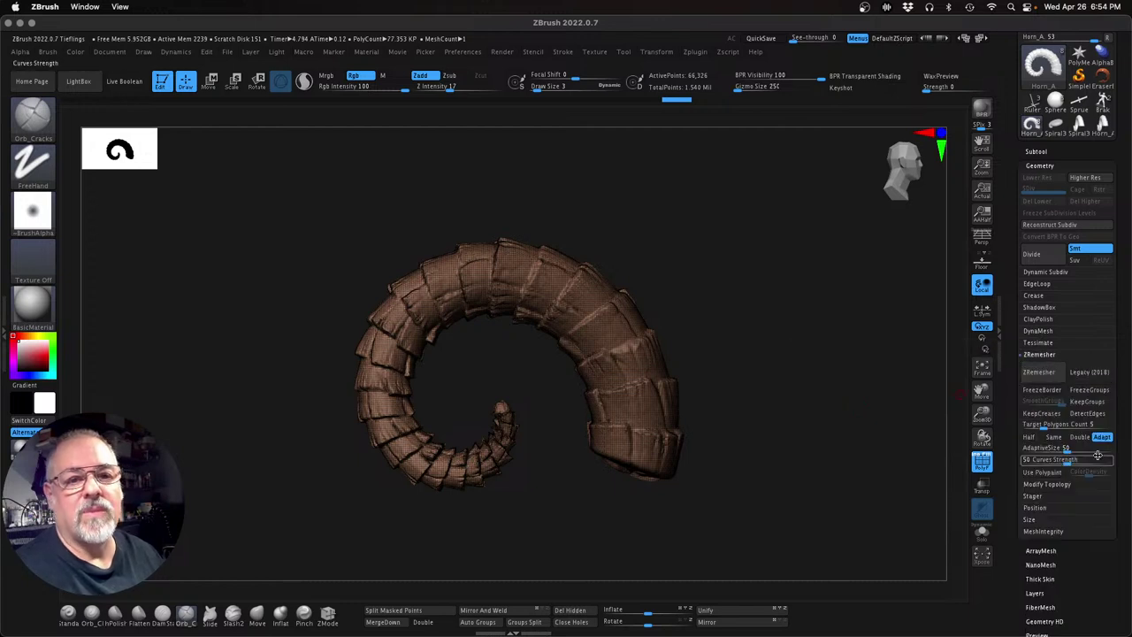
{"action": "left_click", "coordinate": [1053, 437]}
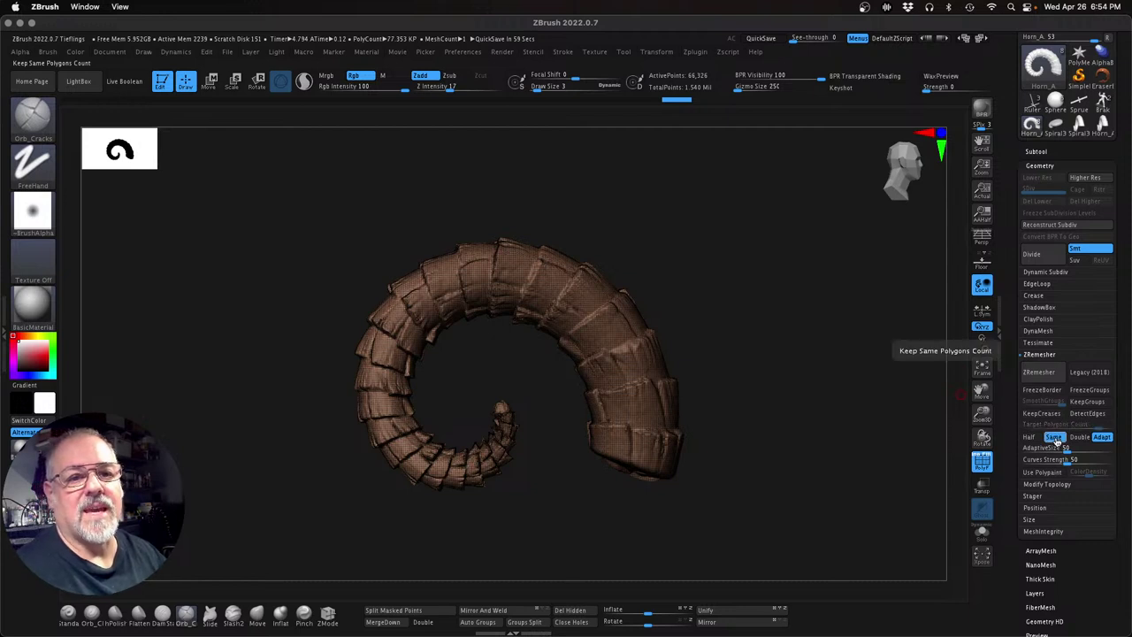
{"action": "left_click", "coordinate": [979, 460]}
{"action": "left_click", "coordinate": [1047, 376]}
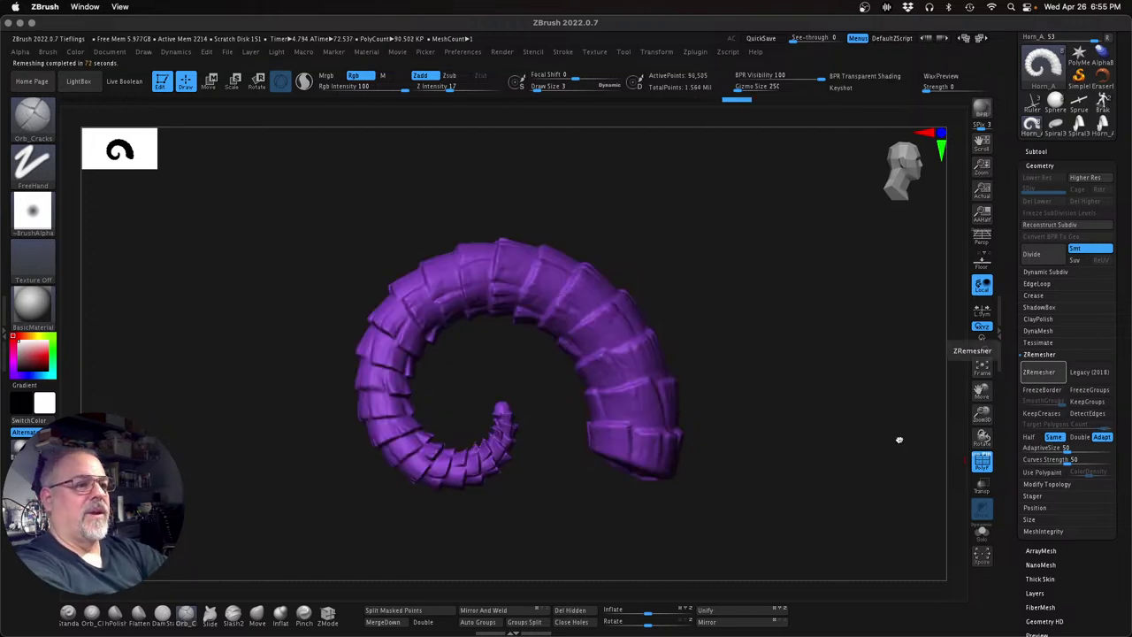
Inspect the remeshed horn's surface and polyframe topology, both up close and from several angles
{"action": "left_click", "coordinate": [983, 461]}
{"action": "left_click_drag", "start_coordinate": [740, 475], "coordinate": [694, 474]}
{"action": "left_click_drag", "start_coordinate": [725, 320], "coordinate": [922, 457]}
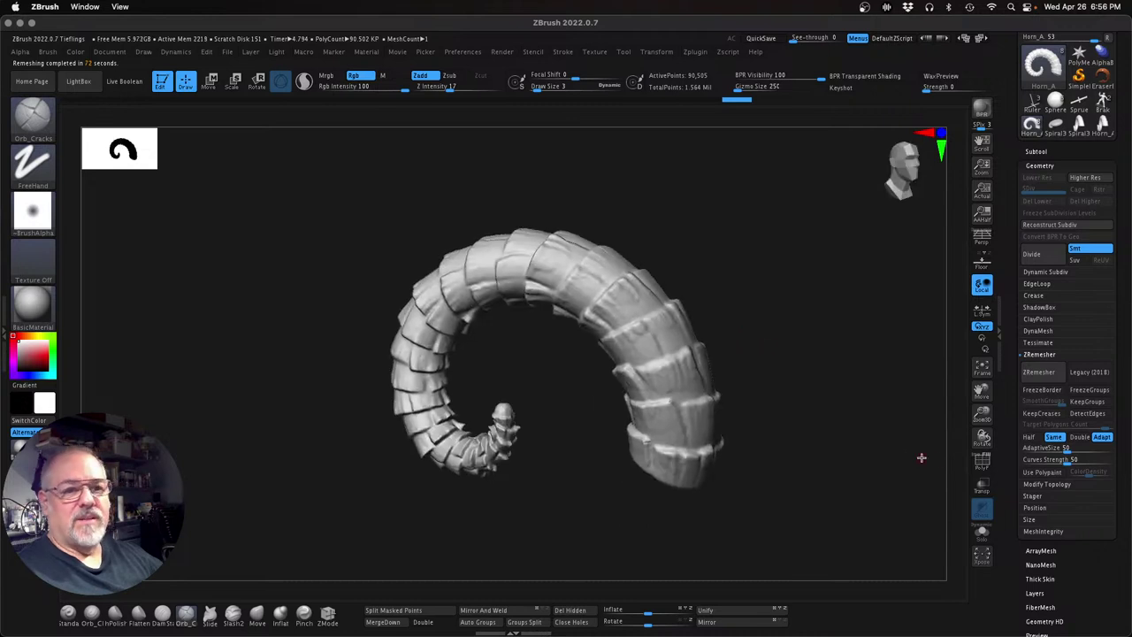
{"action": "left_click", "coordinate": [979, 460]}
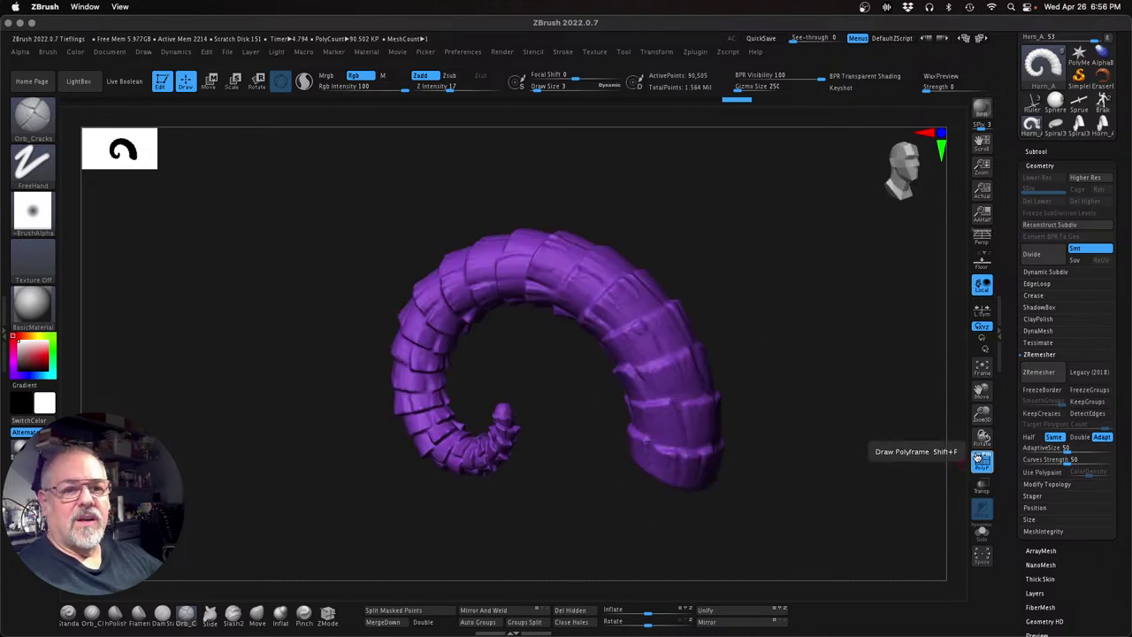
{"action": "left_click_drag", "start_coordinate": [981, 412], "coordinate": [1024, 463]}
{"action": "left_click_drag", "start_coordinate": [705, 387], "coordinate": [467, 475], "text": "alt"}
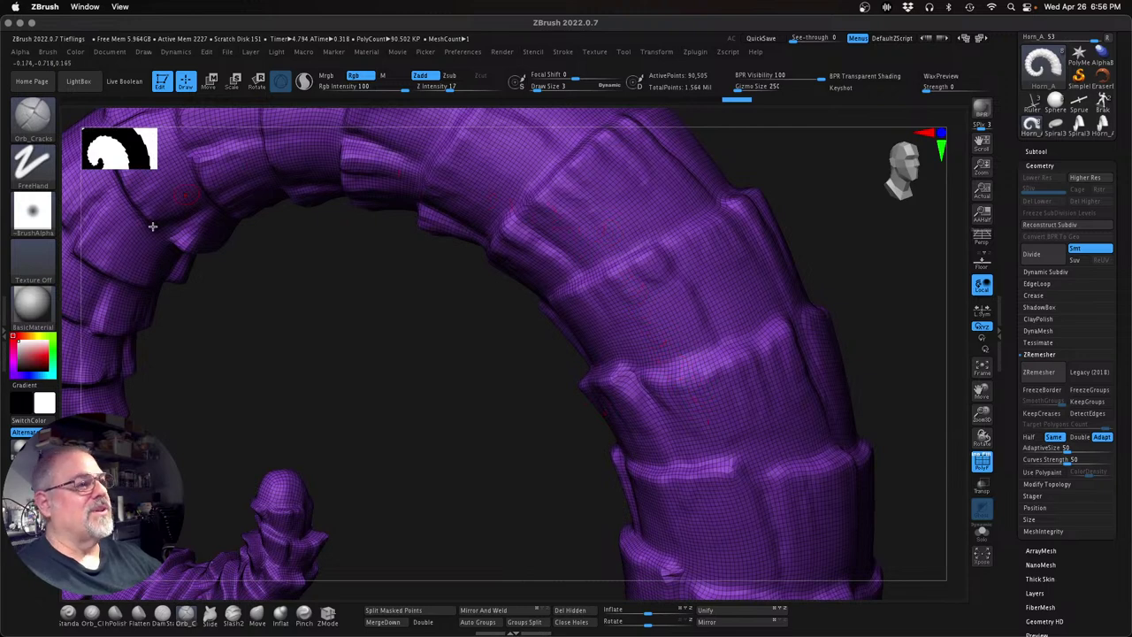
{"action": "left_click_drag", "start_coordinate": [982, 413], "coordinate": [797, 388]}
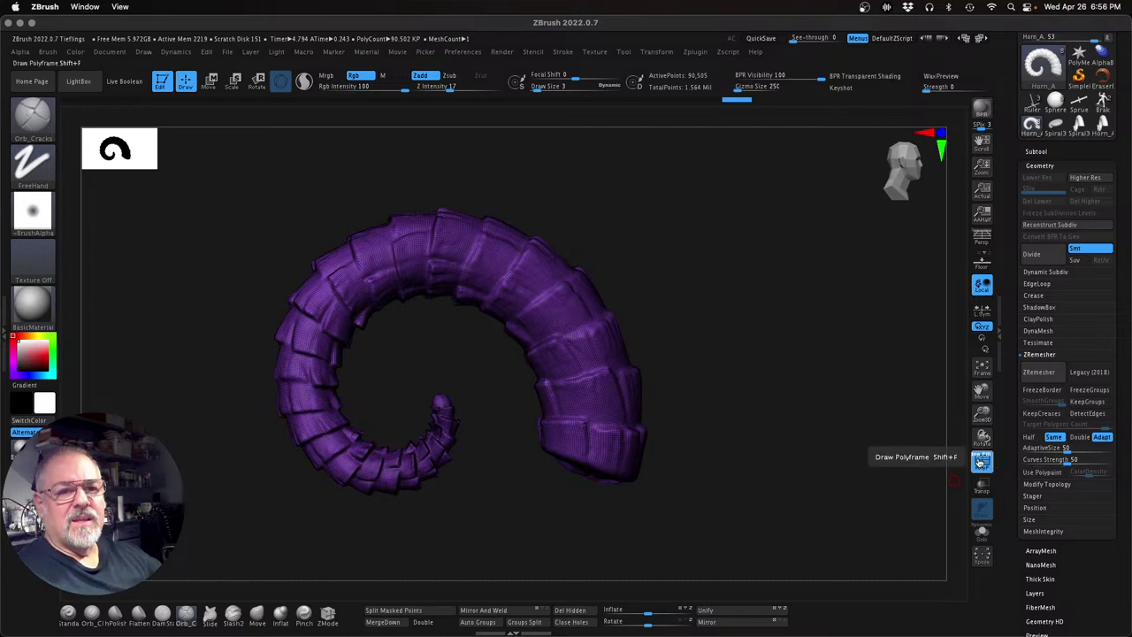
{"action": "left_click", "coordinate": [981, 462]}
{"action": "left_click", "coordinate": [982, 462]}
{"action": "mouse_move", "coordinate": [811, 475]}
{"action": "left_mouse_down"}
{"action": "mouse_move", "coordinate": [748, 498]}
{"action": "mouse_move", "coordinate": [798, 511]}
{"action": "mouse_move", "coordinate": [797, 473]}
{"action": "left_mouse_up"}
{"action": "left_click_drag", "start_coordinate": [981, 415], "coordinate": [963, 419]}
{"action": "mouse_move", "coordinate": [801, 440]}
{"action": "left_mouse_down", "text": "alt"}
{"action": "mouse_move", "coordinate": [839, 425]}
{"action": "mouse_move", "coordinate": [859, 449]}
{"action": "mouse_move", "coordinate": [874, 447]}
{"action": "mouse_move", "coordinate": [841, 455]}
{"action": "mouse_move", "coordinate": [896, 427]}
{"action": "mouse_move", "coordinate": [858, 474]}
{"action": "mouse_move", "coordinate": [732, 450]}
{"action": "left_mouse_up", "text": "alt"}
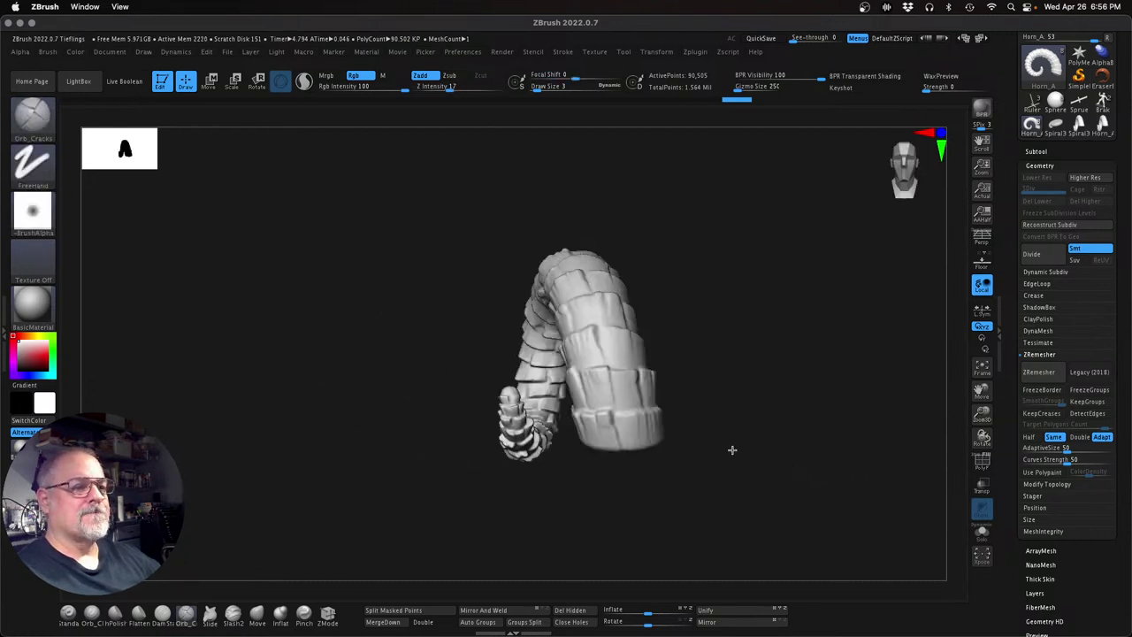
Show the Head subtool together with the horn and view both from the side
{"action": "left_click", "coordinate": [1042, 165]}
{"action": "left_click", "coordinate": [1036, 151]}
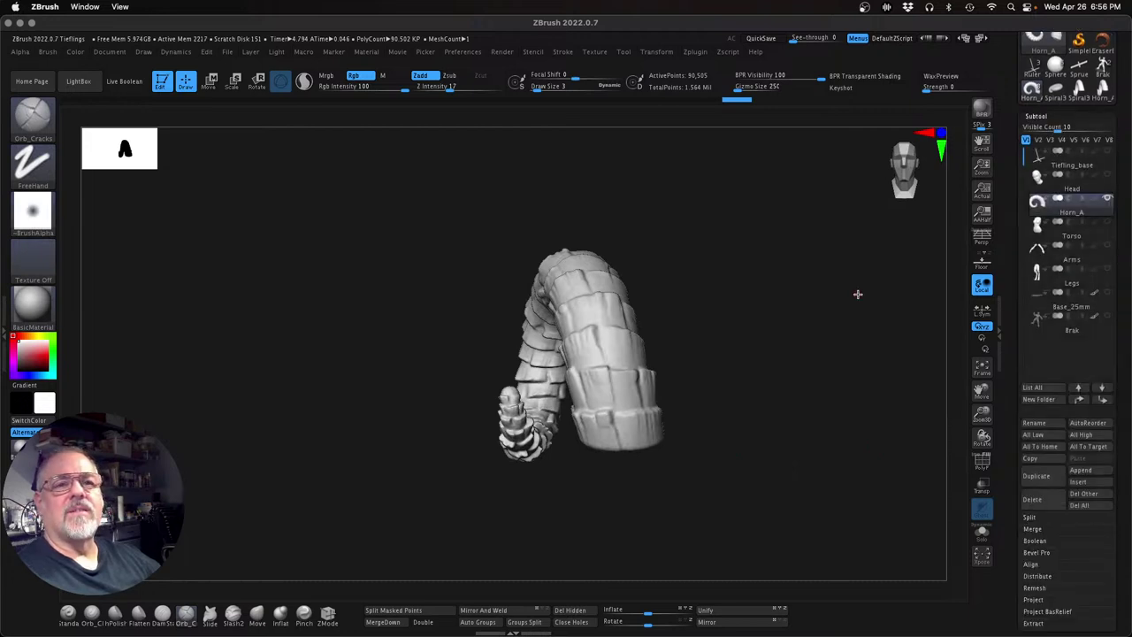
{"action": "left_click", "coordinate": [1107, 174]}
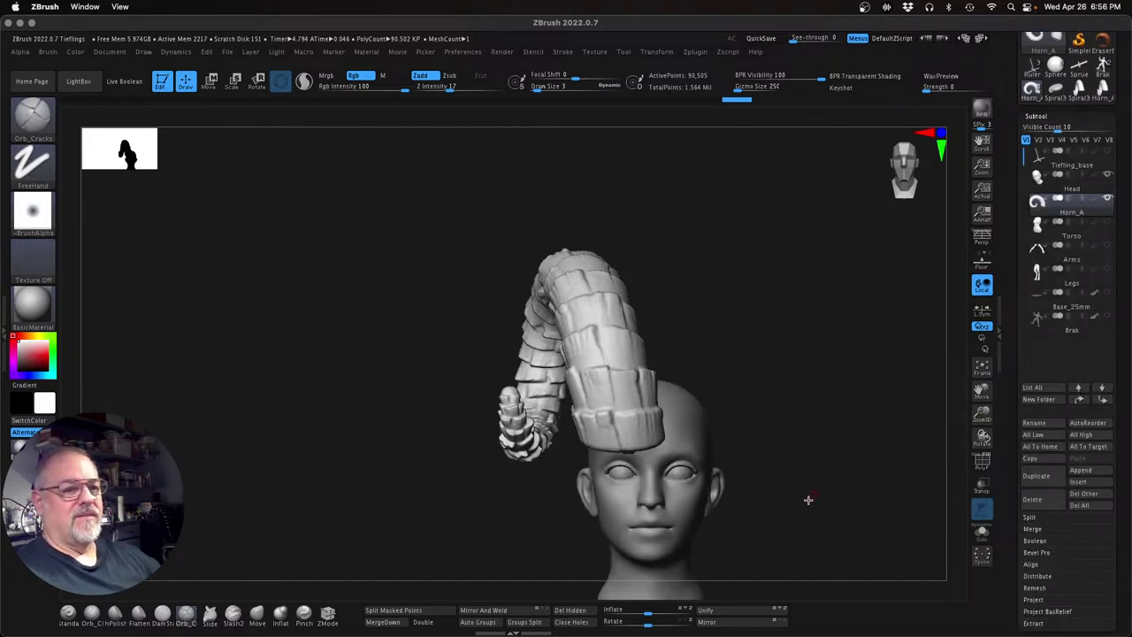
{"action": "left_click_drag", "start_coordinate": [982, 437], "coordinate": [776, 429]}
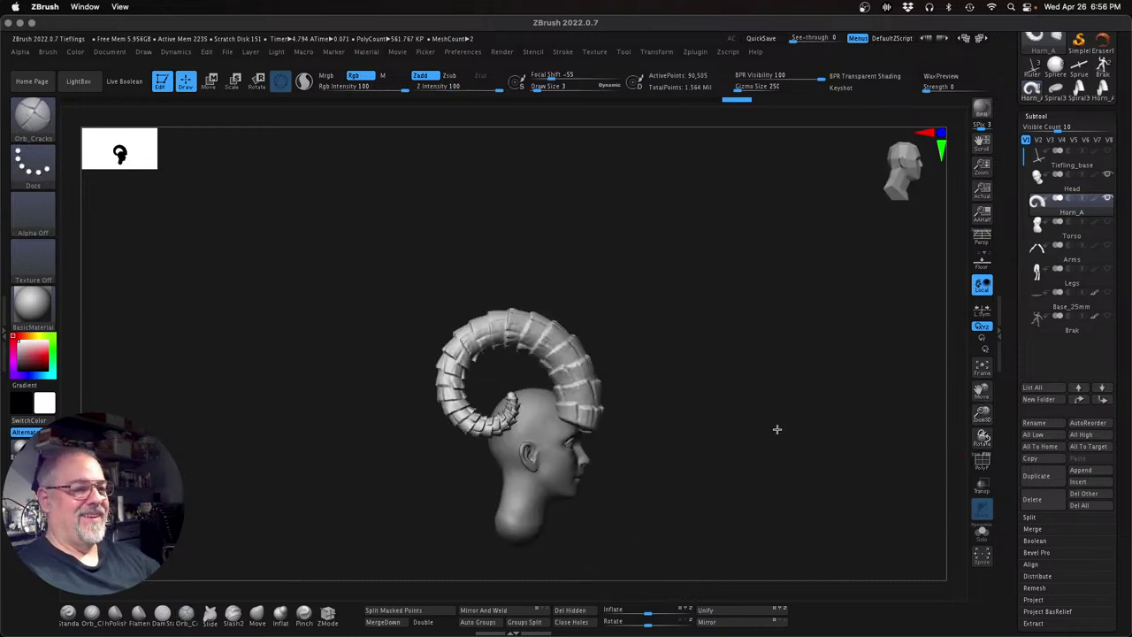
Rotate the horn forward with the transform gizmo so its base tilts down over the forehead
{"action": "key", "text": "w"}
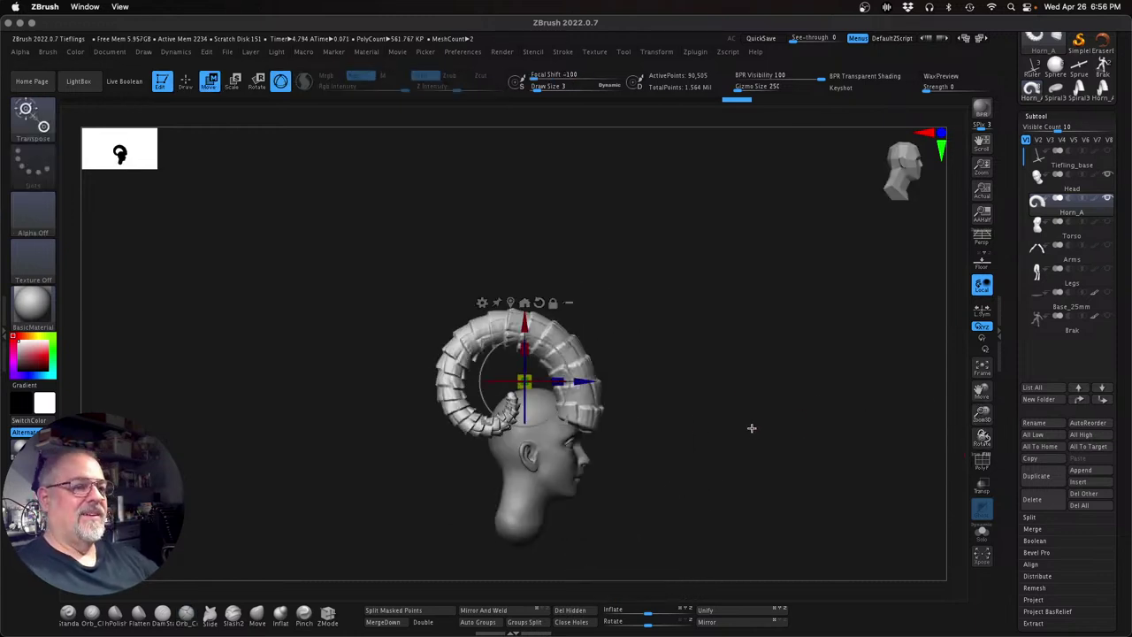
{"action": "left_click_drag", "start_coordinate": [557, 357], "coordinate": [568, 371]}
{"action": "left_click_drag", "start_coordinate": [766, 422], "coordinate": [741, 421]}
{"action": "left_click_drag", "start_coordinate": [558, 382], "coordinate": [556, 382]}
Try stretching the horn along one gizmo axis and inflating it to make it thicker
{"action": "left_click_drag", "start_coordinate": [695, 341], "coordinate": [603, 354]}
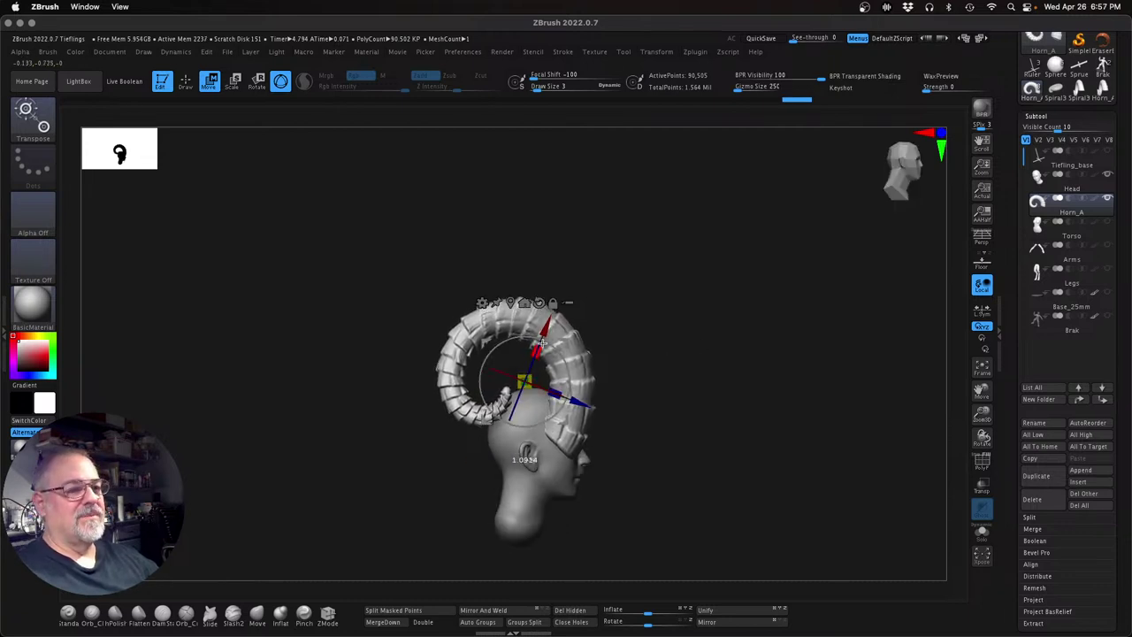
{"action": "key", "text": "ctrl+z"}
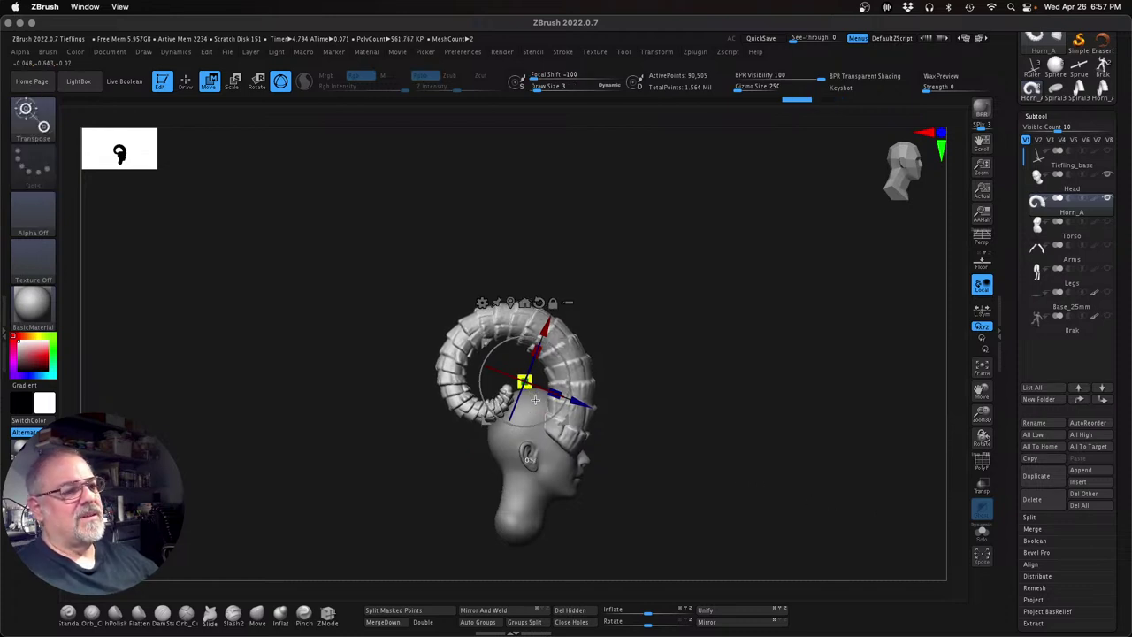
{"action": "mouse_move", "coordinate": [548, 429]}
{"action": "left_mouse_down"}
{"action": "mouse_move", "coordinate": [565, 483]}
{"action": "mouse_move", "coordinate": [566, 470]}
{"action": "left_mouse_up"}
{"action": "right_click", "coordinate": [733, 456]}
{"action": "right_click", "coordinate": [727, 414]}
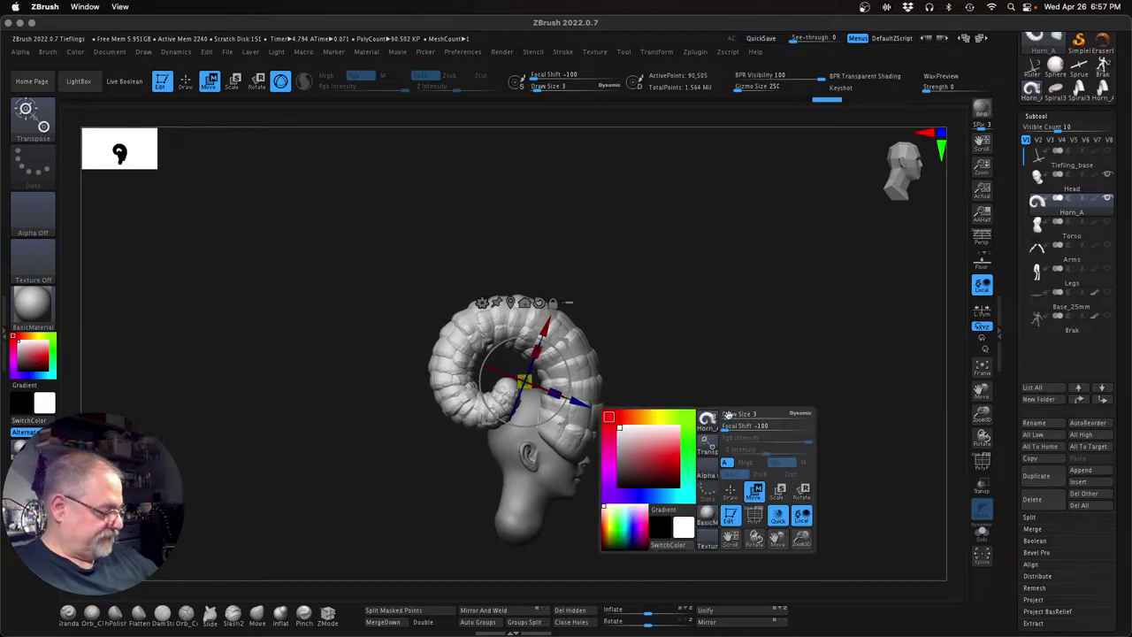
{"action": "key", "text": "ctrl+z"}
Turn the horn about its upright gizmo axis from the top view and scale it up uniformly to about 1.2
{"action": "mouse_move", "coordinate": [768, 440]}
{"action": "left_mouse_down"}
{"action": "mouse_move", "coordinate": [722, 419]}
{"action": "mouse_move", "coordinate": [874, 414]}
{"action": "mouse_move", "coordinate": [698, 405]}
{"action": "mouse_move", "coordinate": [735, 349]}
{"action": "mouse_move", "coordinate": [778, 448]}
{"action": "mouse_move", "coordinate": [758, 432]}
{"action": "left_mouse_up"}
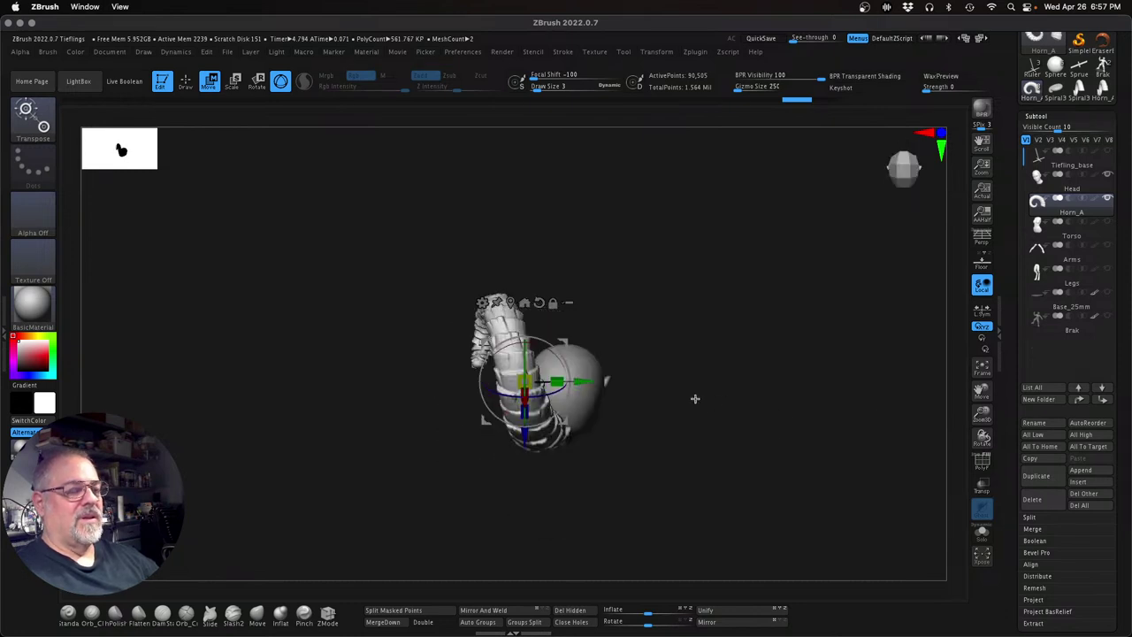
{"action": "left_click_drag", "start_coordinate": [560, 368], "coordinate": [612, 387]}
{"action": "left_click_drag", "start_coordinate": [735, 382], "coordinate": [733, 281]}
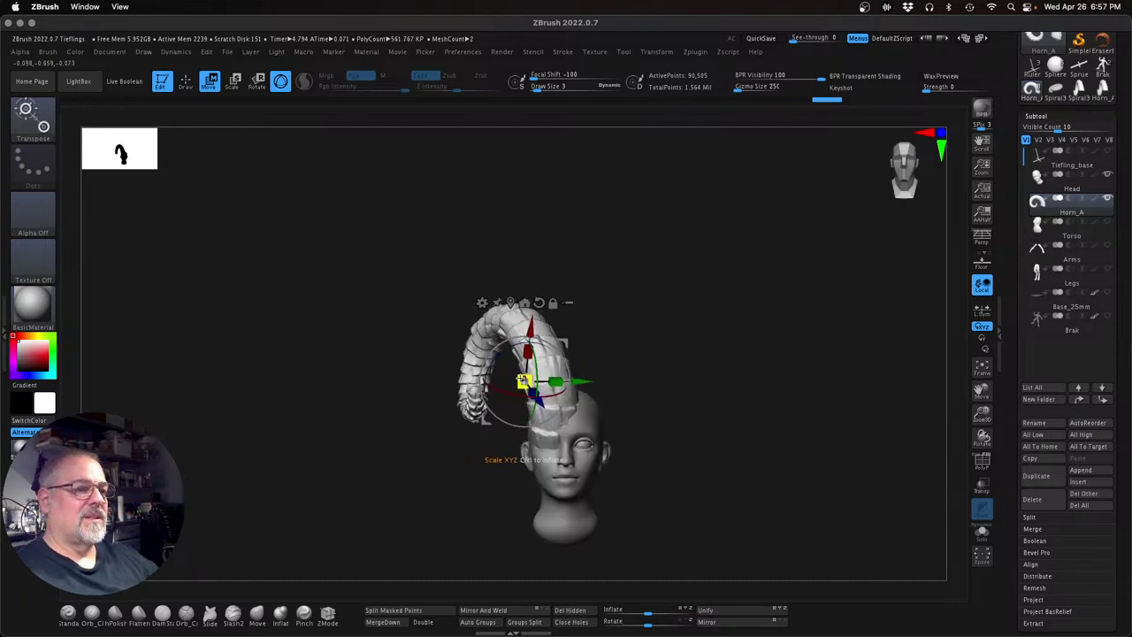
{"action": "left_click_drag", "start_coordinate": [682, 379], "coordinate": [637, 389]}
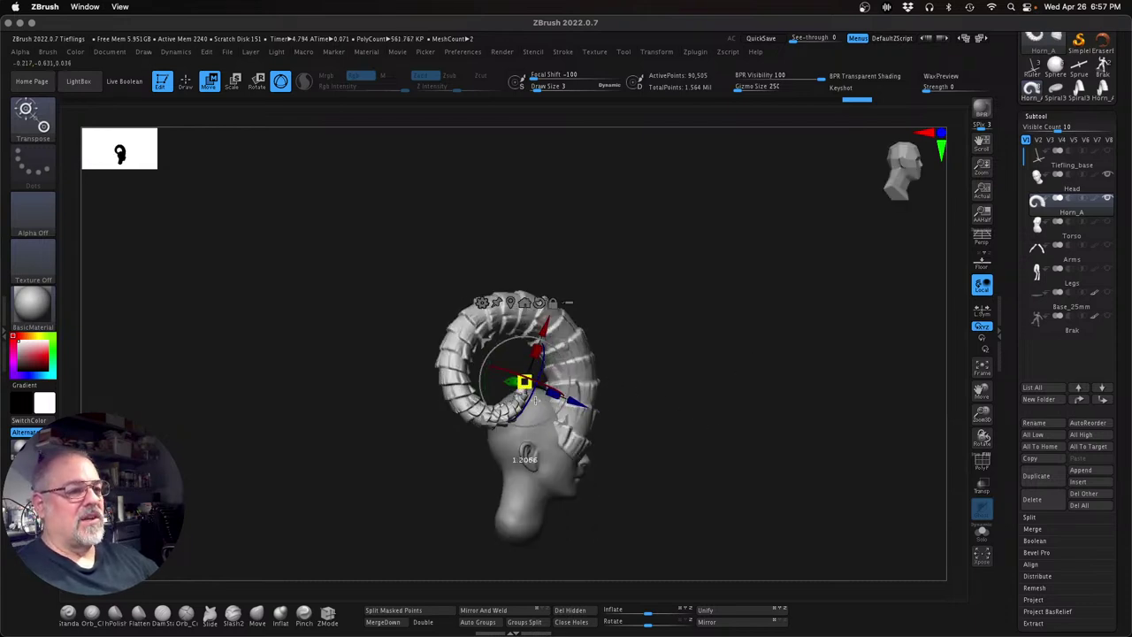
Scale the horn up uniformly until it towers over the head, and rotate it with the gizmo
{"action": "left_click_drag", "start_coordinate": [540, 414], "coordinate": [542, 429]}
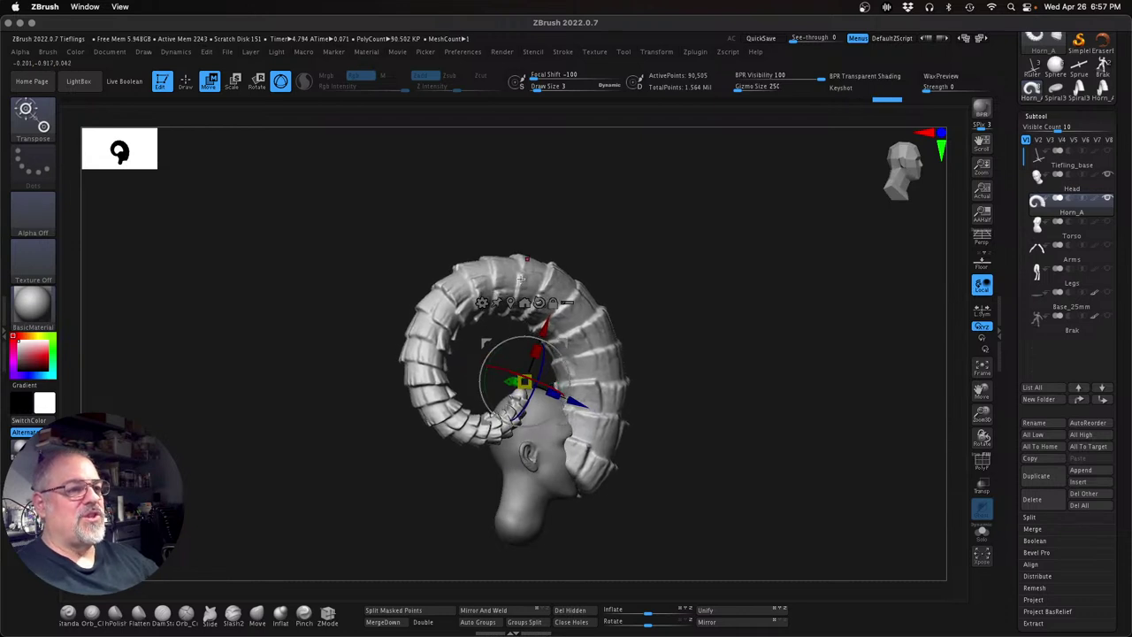
{"action": "left_click_drag", "start_coordinate": [560, 354], "coordinate": [562, 451]}
{"action": "left_click_drag", "start_coordinate": [790, 458], "coordinate": [791, 356]}
{"action": "left_click_drag", "start_coordinate": [557, 357], "coordinate": [564, 376]}
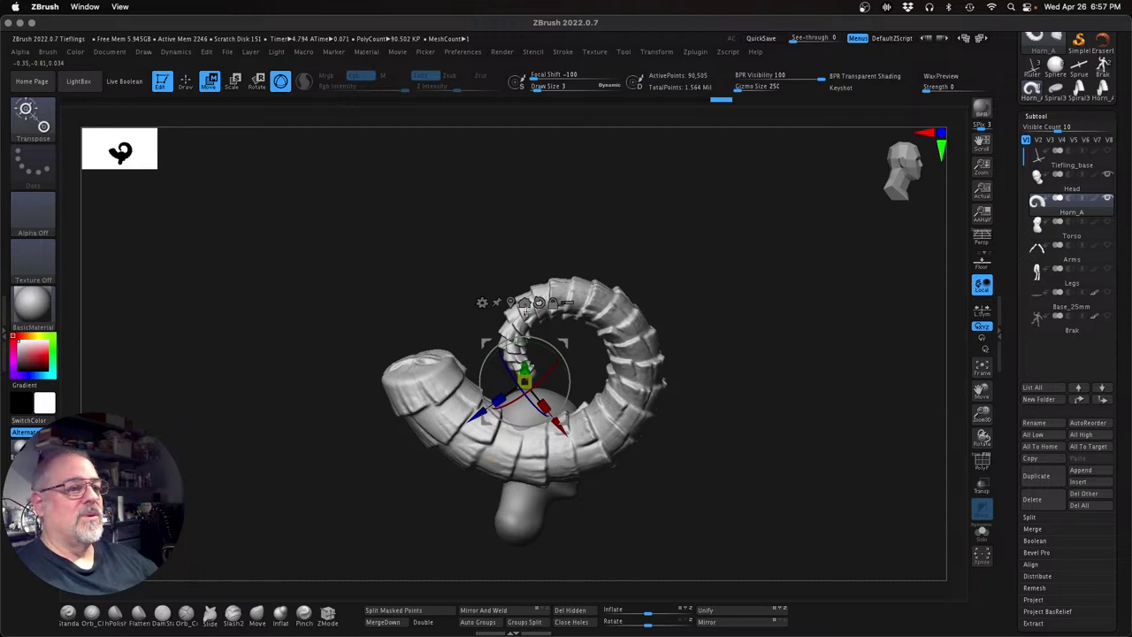
Reset the gizmo's orientation and rotate the horn 90° so its curl faces the side view, resetting the orientation again after the turn
{"action": "left_click", "coordinate": [539, 302]}
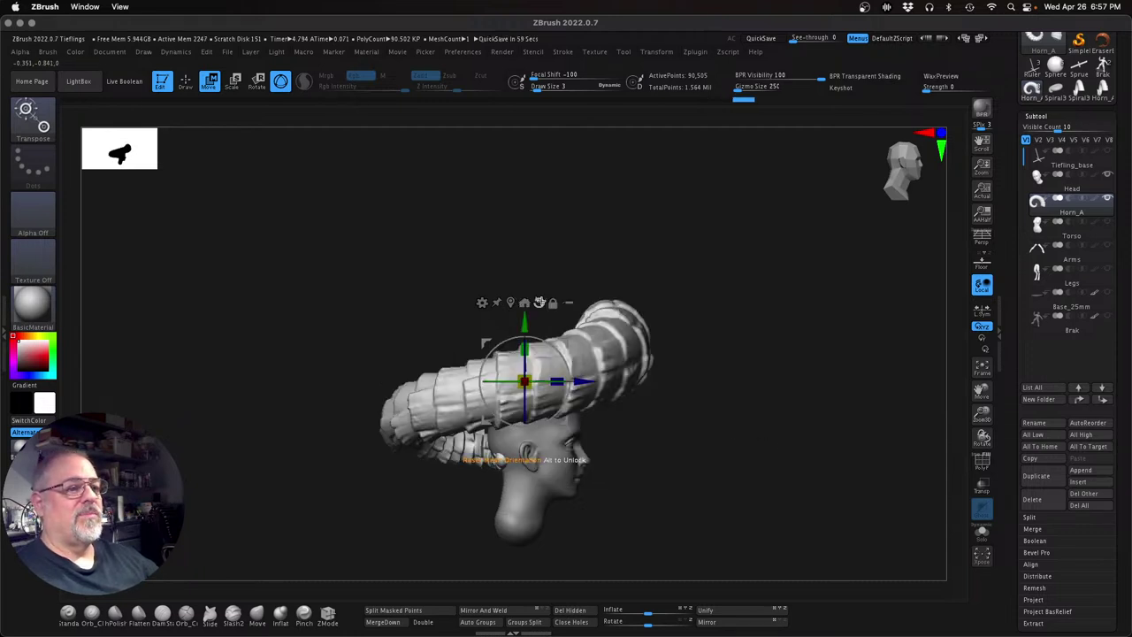
{"action": "left_click_drag", "start_coordinate": [526, 419], "coordinate": [525, 339]}
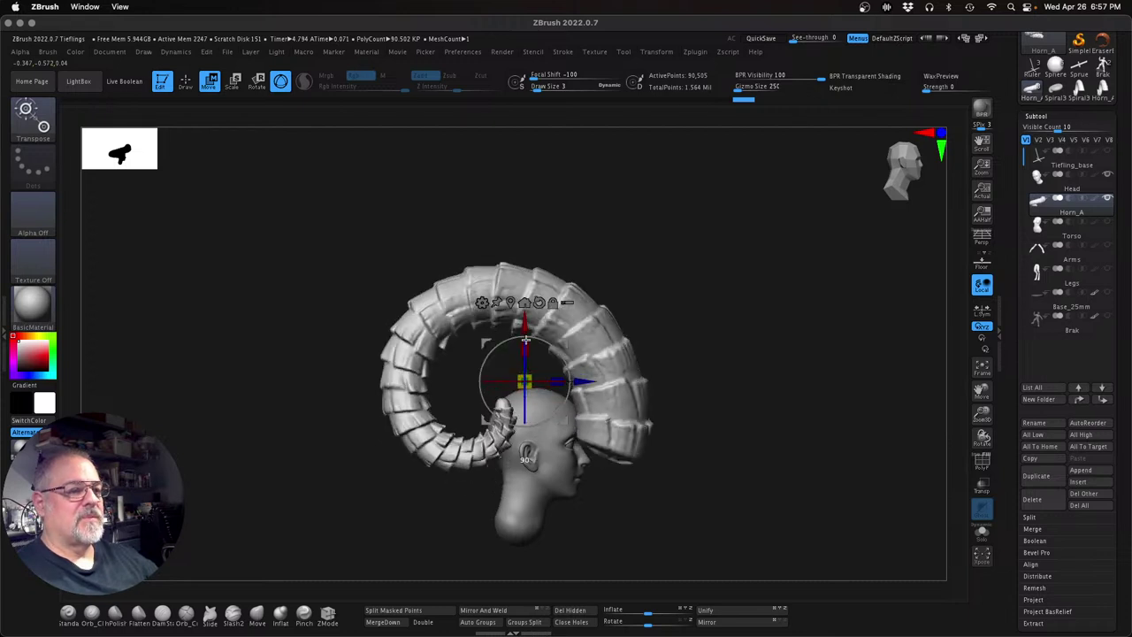
{"action": "left_click", "coordinate": [540, 302], "text": "alt"}
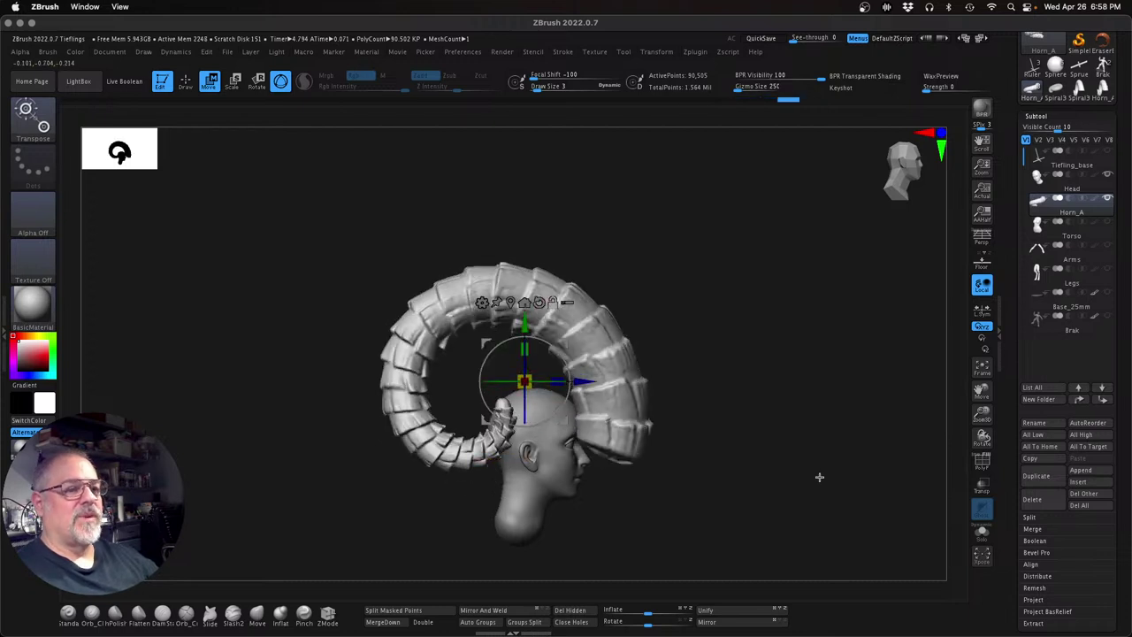
Duplicate the Horn_A subtool and move the original Horn_A to the end of the subtool list as a backup
{"action": "left_click", "coordinate": [1036, 476]}
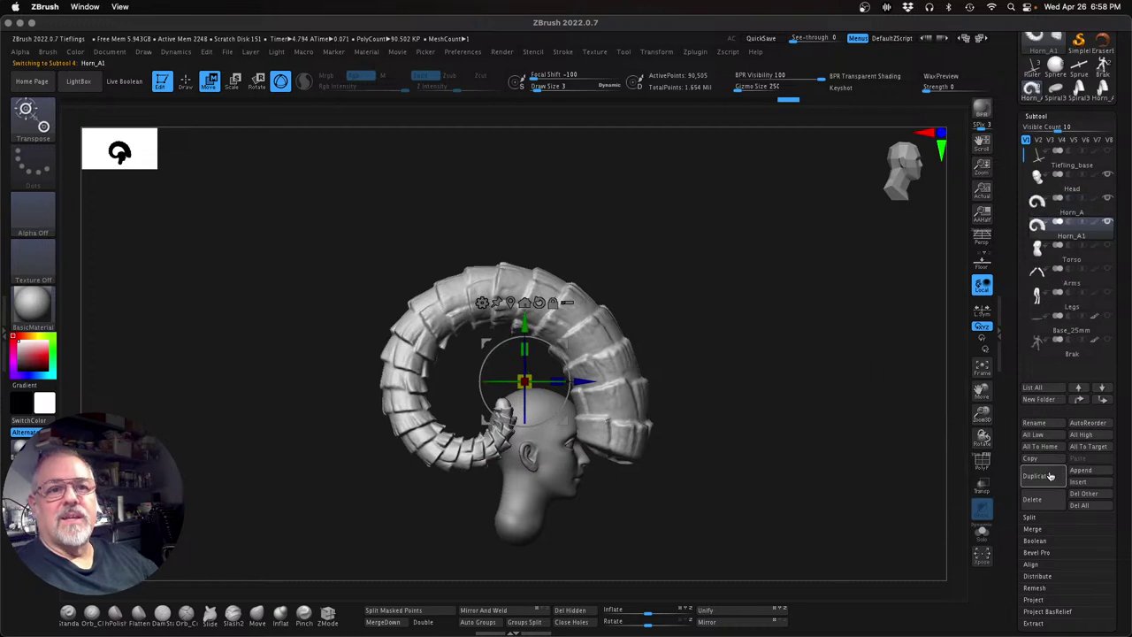
{"action": "left_click", "coordinate": [1107, 404]}
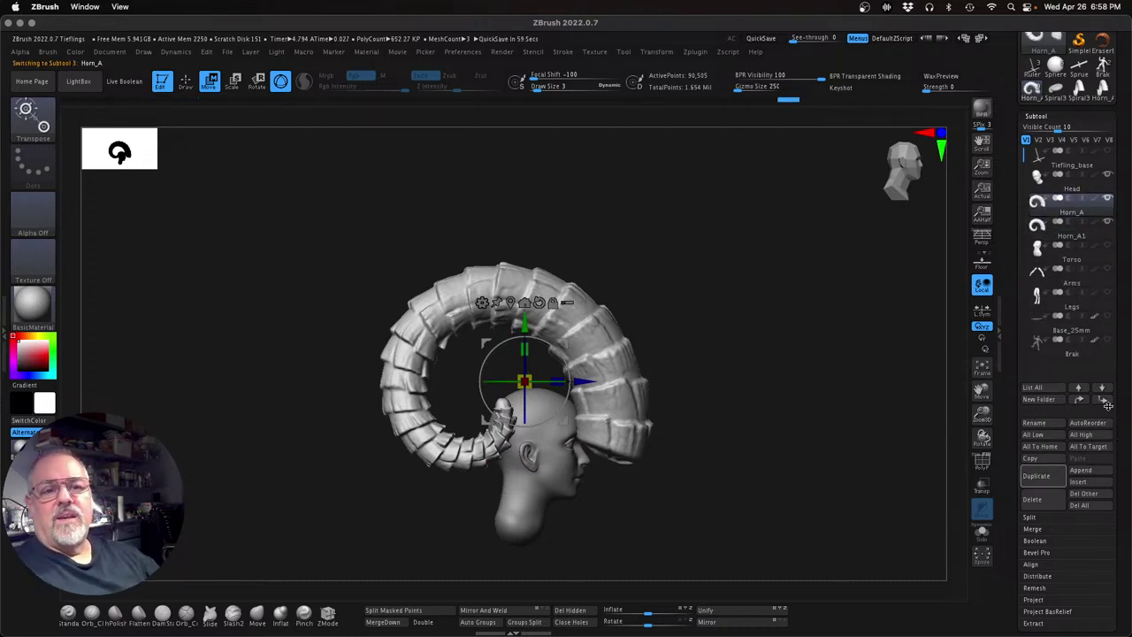
{"action": "left_click", "coordinate": [1102, 401]}
{"action": "left_click", "coordinate": [1103, 402]}
{"action": "left_click", "coordinate": [1103, 401]}
{"action": "left_click", "coordinate": [1103, 402]}
{"action": "left_click", "coordinate": [1103, 402]}
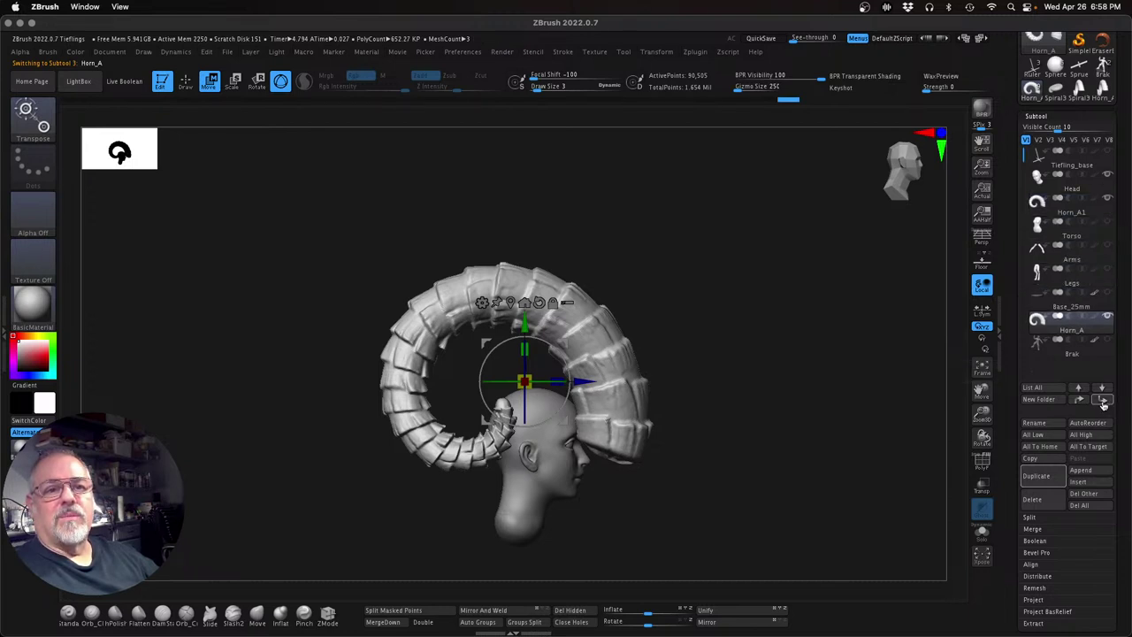
{"action": "left_click", "coordinate": [1102, 402]}
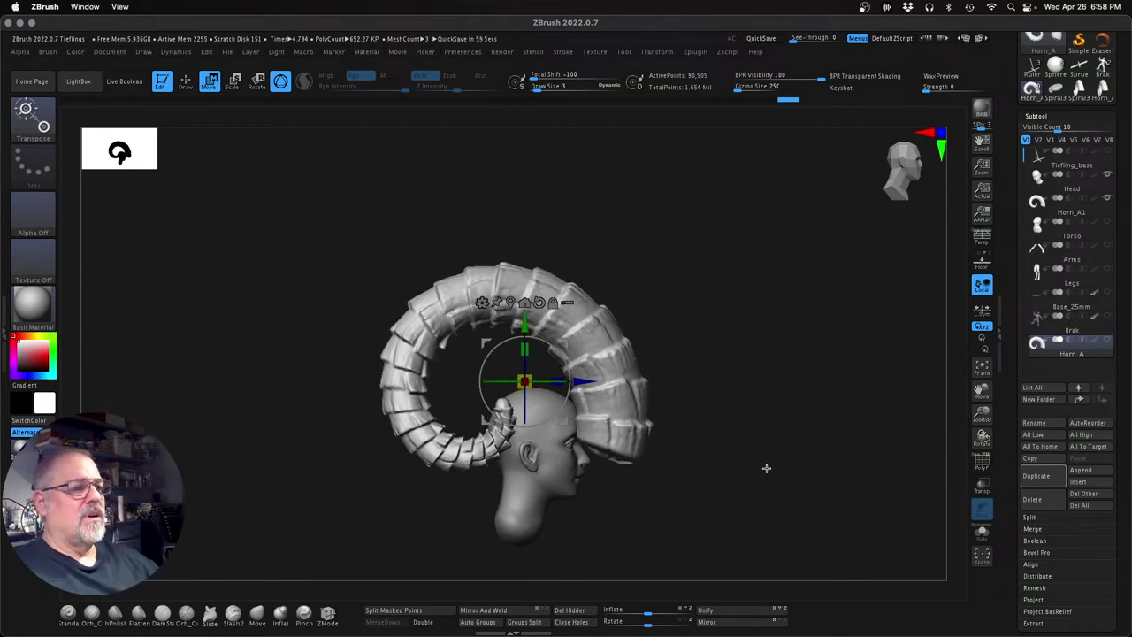
Try masking the rear half of the original Horn_A's curl, from the crest back to the tip
{"action": "key", "text": "q"}
{"action": "mouse_move", "coordinate": [794, 497]}
{"action": "left_mouse_down"}
{"action": "mouse_move", "coordinate": [836, 491]}
{"action": "mouse_move", "coordinate": [783, 495]}
{"action": "left_mouse_up"}
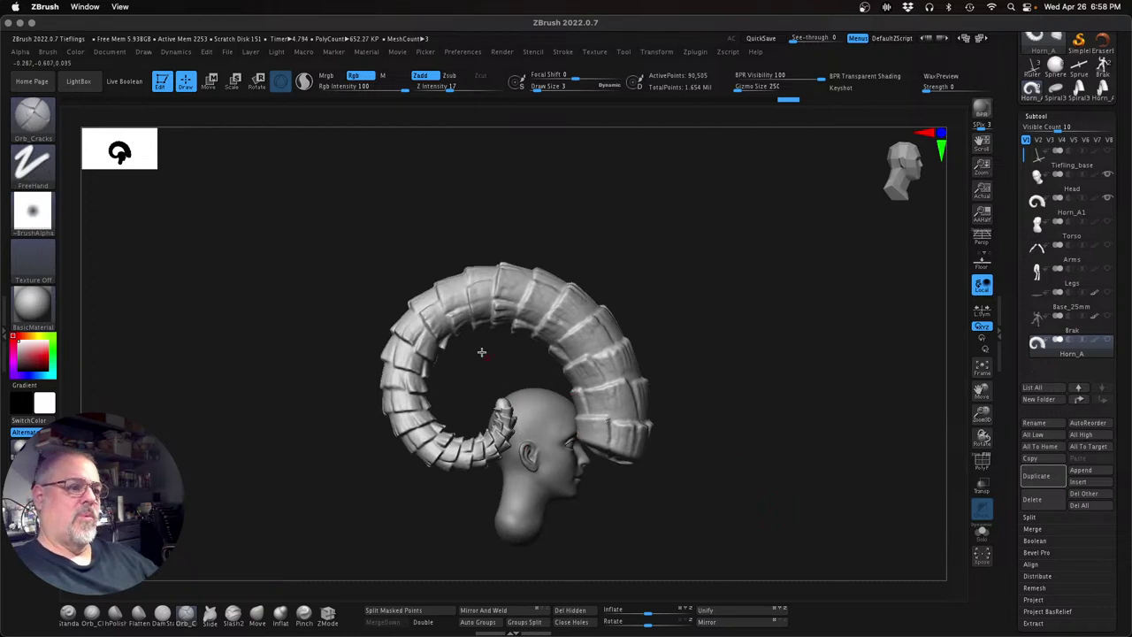
{"action": "mouse_move", "coordinate": [278, 212]}
{"action": "left_mouse_down", "text": "ctrl"}
{"action": "mouse_move", "coordinate": [522, 487]}
{"action": "mouse_move", "coordinate": [520, 521]}
{"action": "mouse_move", "coordinate": [380, 488]}
{"action": "mouse_move", "coordinate": [463, 507]}
{"action": "left_mouse_up", "text": "ctrl"}
{"action": "left_click_drag", "start_coordinate": [819, 491], "coordinate": [610, 491]}
{"action": "mouse_move", "coordinate": [345, 276]}
{"action": "left_mouse_down", "text": "ctrl"}
{"action": "mouse_move", "coordinate": [485, 510]}
{"action": "mouse_move", "coordinate": [473, 495]}
{"action": "mouse_move", "coordinate": [475, 586]}
{"action": "mouse_move", "coordinate": [499, 607]}
{"action": "left_mouse_up", "text": "ctrl"}
{"action": "left_click_drag", "start_coordinate": [842, 430], "coordinate": [942, 412]}
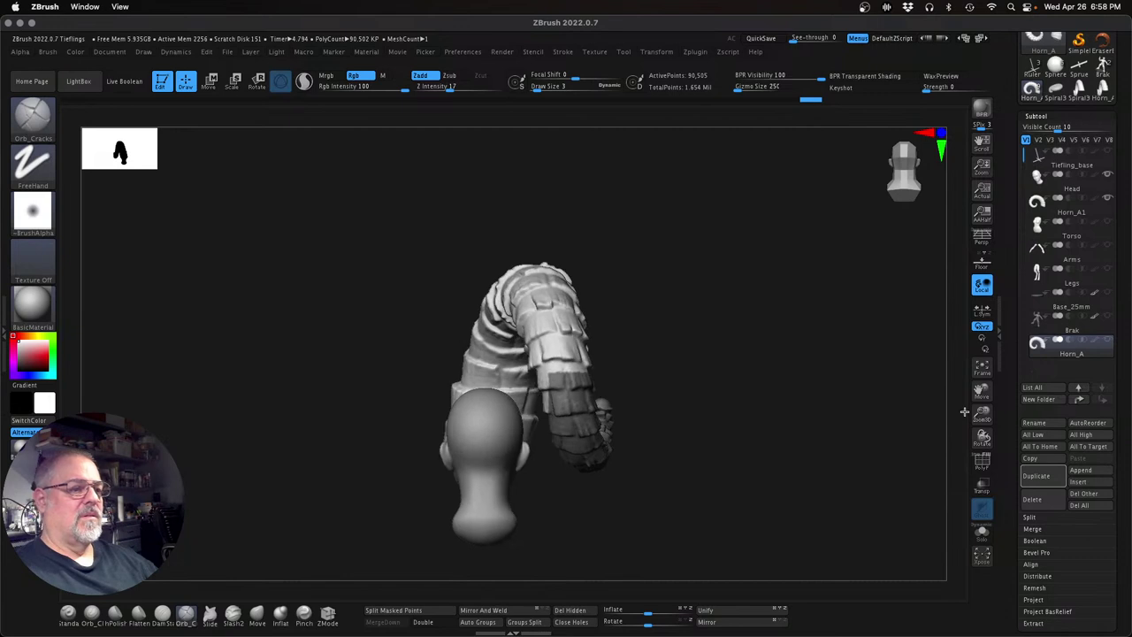
{"action": "mouse_move", "coordinate": [781, 431]}
{"action": "left_mouse_down"}
{"action": "mouse_move", "coordinate": [826, 427]}
{"action": "mouse_move", "coordinate": [788, 448]}
{"action": "mouse_move", "coordinate": [795, 440]}
{"action": "left_mouse_up"}
{"action": "mouse_move", "coordinate": [711, 542]}
{"action": "left_mouse_down", "text": "ctrl"}
{"action": "mouse_move", "coordinate": [560, 273]}
{"action": "mouse_move", "coordinate": [559, 250]}
{"action": "left_mouse_up", "text": "ctrl"}
{"action": "left_click_drag", "start_coordinate": [770, 412], "coordinate": [672, 427]}
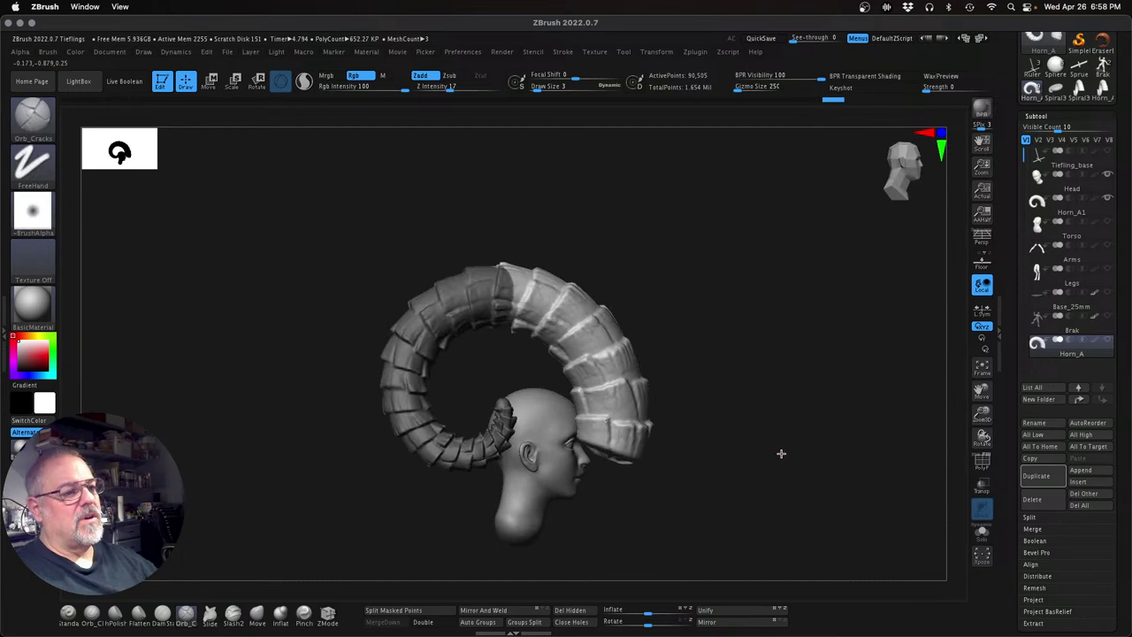
Try cutting the thick base off Horn_A with KnifeCurve, undo the cut and clear the mask
{"action": "key", "text": "ctrl+shift"}
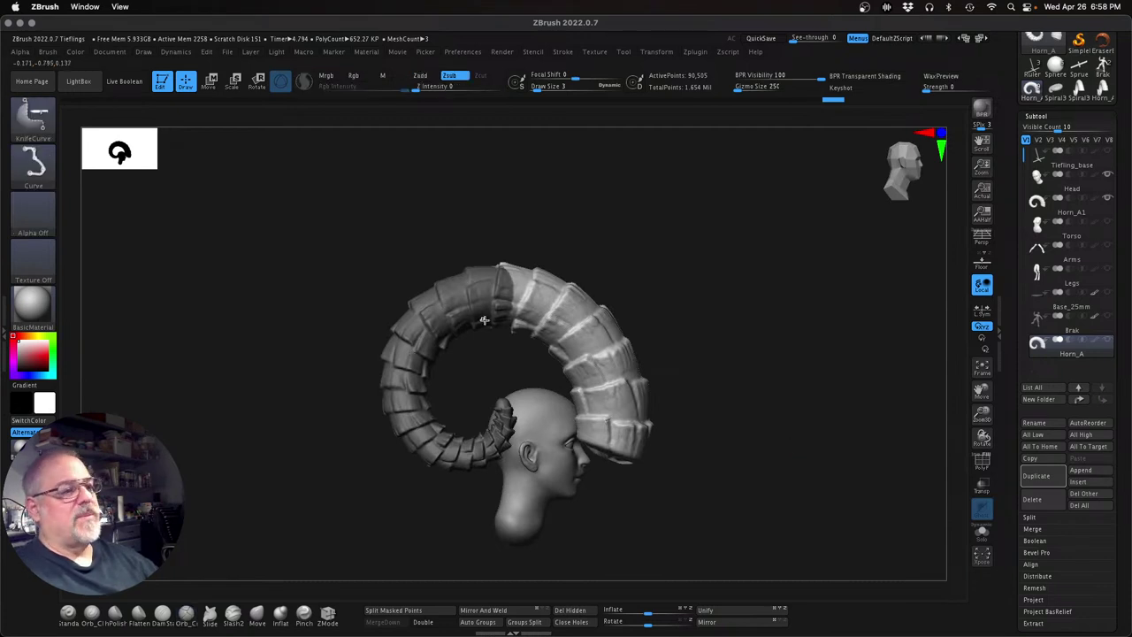
{"action": "mouse_move", "coordinate": [610, 239]}
{"action": "left_mouse_down"}
{"action": "mouse_move", "coordinate": [536, 396]}
{"action": "mouse_move", "coordinate": [494, 361]}
{"action": "left_mouse_up"}
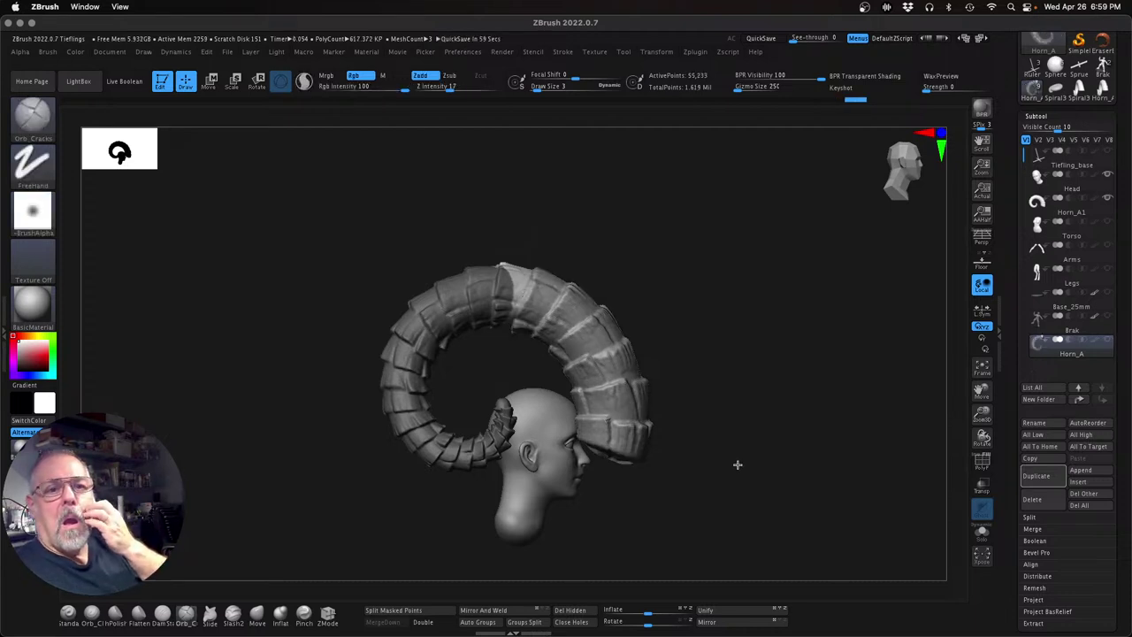
{"action": "left_click", "coordinate": [737, 464], "text": "ctrl+shift"}
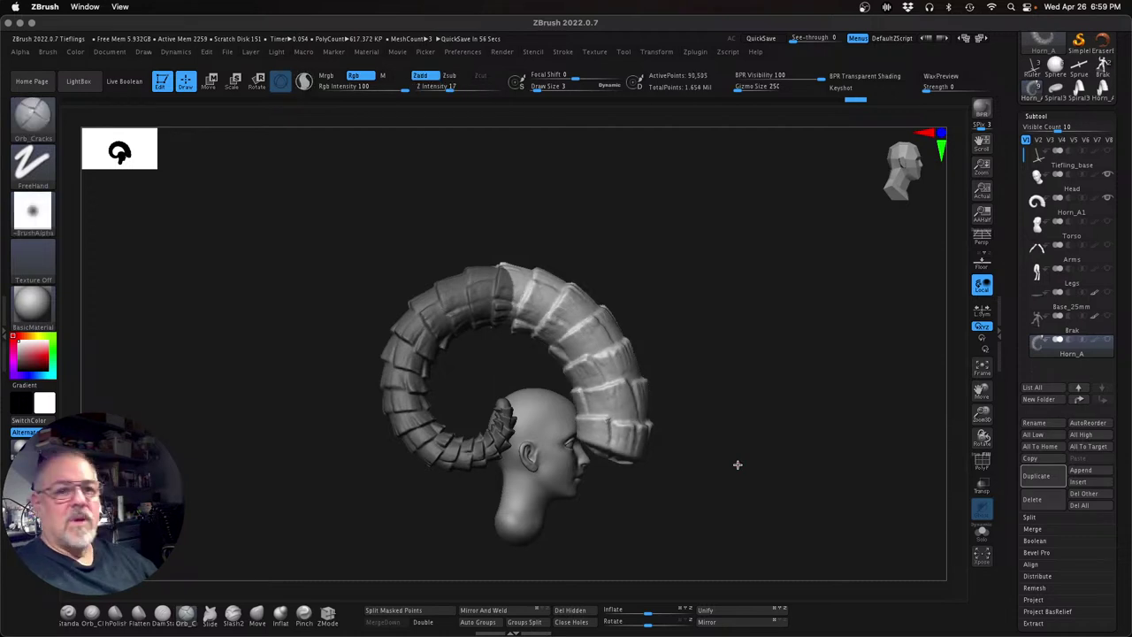
{"action": "left_click", "coordinate": [765, 442], "text": "ctrl+shift"}
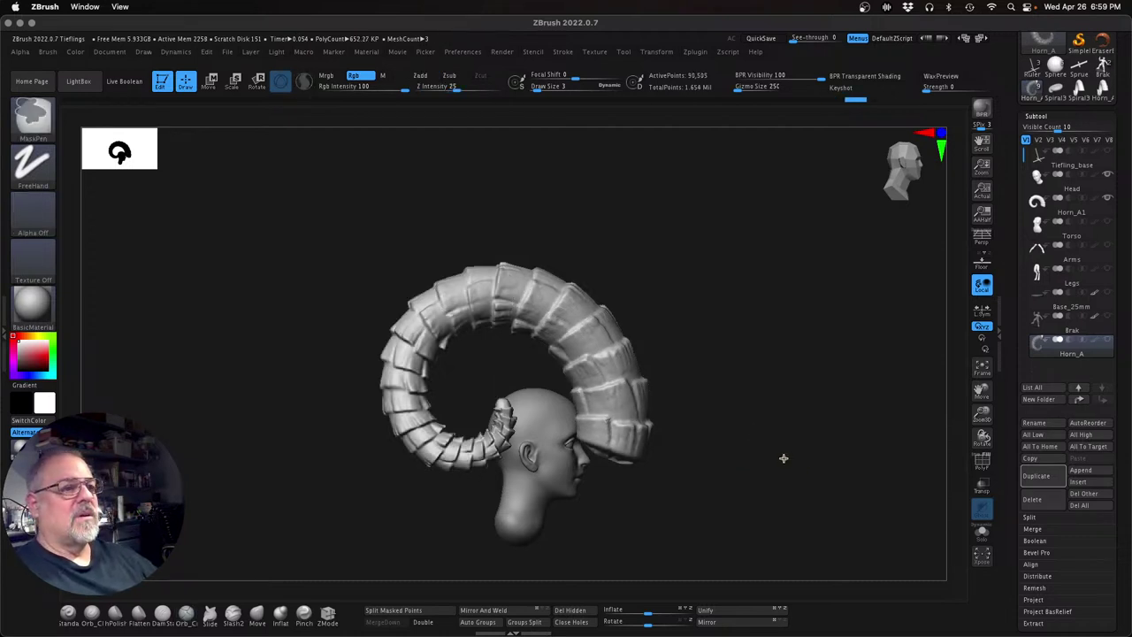
Select the Horn_A1 copy and mask the rear half of its curl, from the crest back to the tip
{"action": "left_click", "coordinate": [1103, 213]}
{"action": "left_click_drag", "start_coordinate": [814, 434], "coordinate": [822, 486]}
{"action": "left_click_drag", "start_coordinate": [798, 556], "coordinate": [529, 129], "text": "ctrl"}
{"action": "left_click_drag", "start_coordinate": [850, 470], "coordinate": [775, 482]}
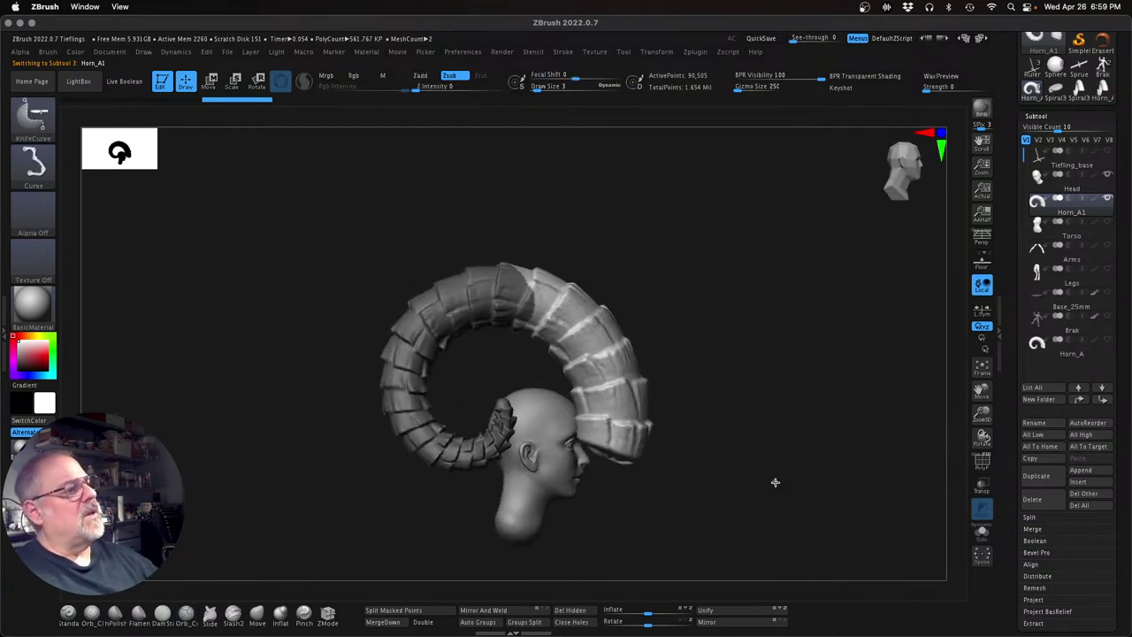
Cut the thick base off Horn_A1 with a diagonal KnifeCurve slice just in front of the crest, and clear the mask
{"action": "mouse_move", "coordinate": [633, 189]}
{"action": "left_mouse_down", "text": "ctrl+shift"}
{"action": "mouse_move", "coordinate": [514, 397]}
{"action": "mouse_move", "coordinate": [498, 389]}
{"action": "left_mouse_up", "text": "ctrl+shift"}
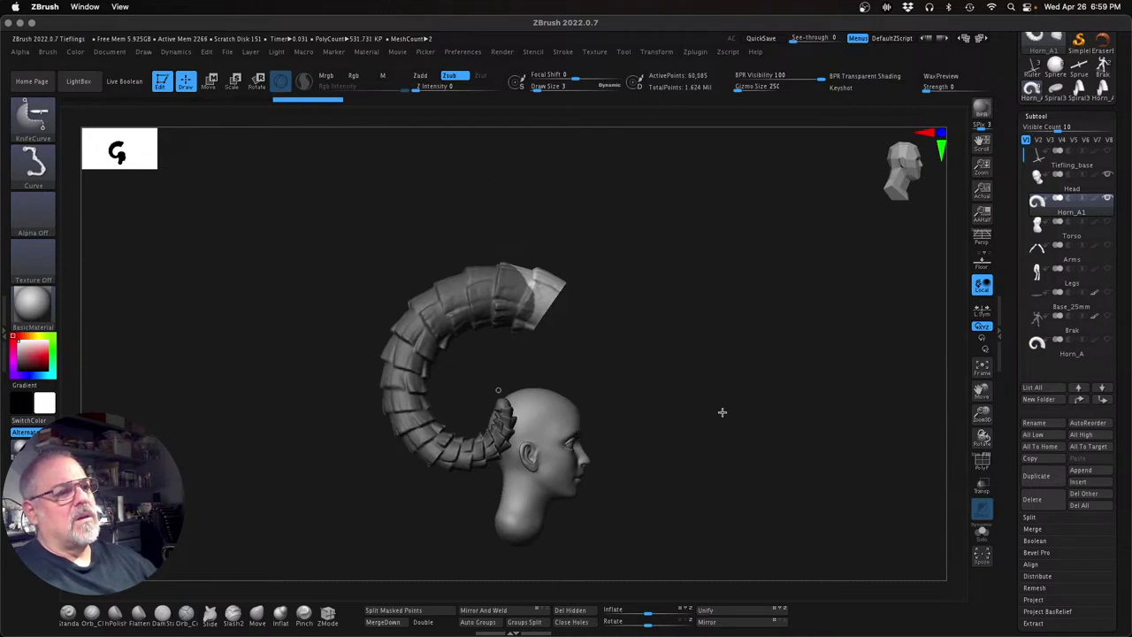
{"action": "mouse_move", "coordinate": [697, 407]}
{"action": "left_mouse_down"}
{"action": "mouse_move", "coordinate": [637, 404]}
{"action": "mouse_move", "coordinate": [708, 406]}
{"action": "left_mouse_up"}
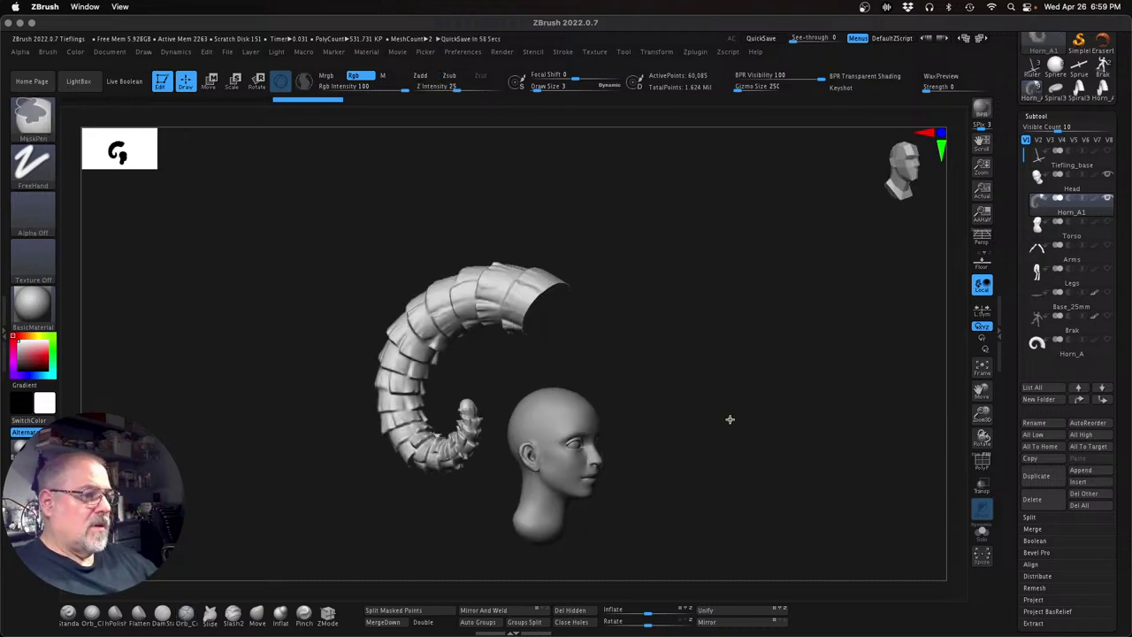
{"action": "mouse_move", "coordinate": [474, 629]}
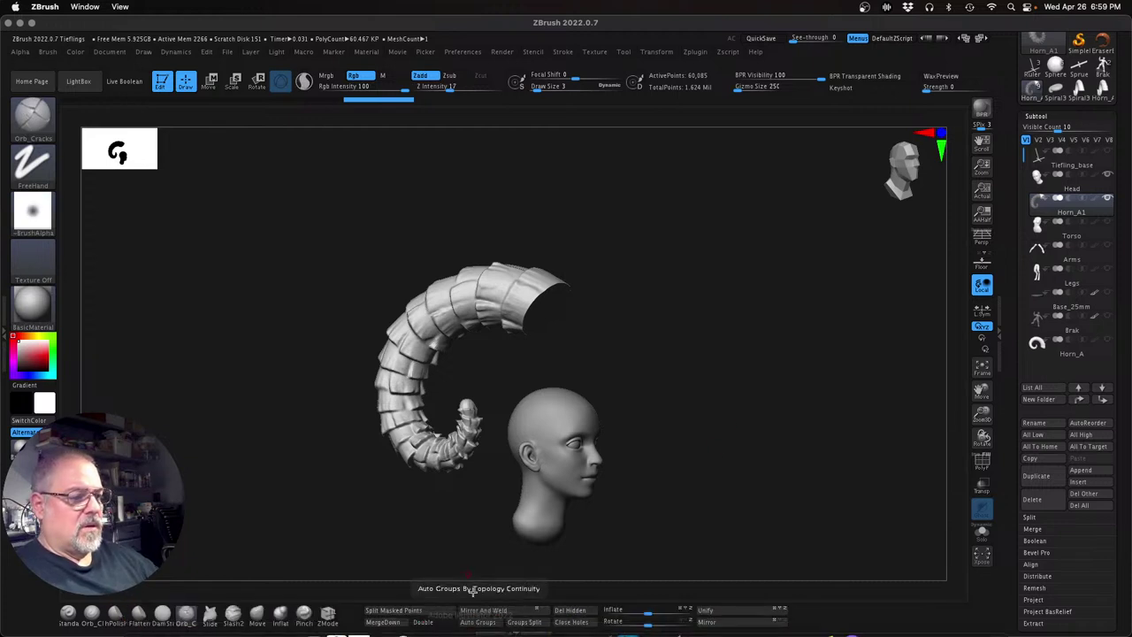
{"action": "key", "text": "ctrl"}
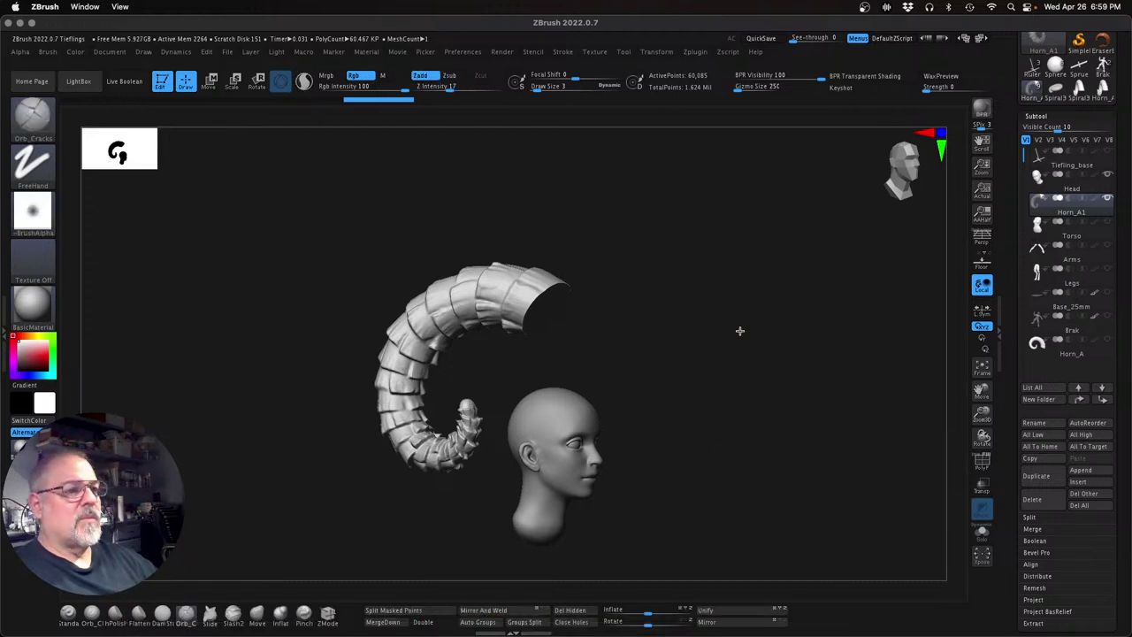
Send the trimmed horn to the origin with the gizmo, and reposition it around the head with its base toward the face
{"action": "left_click_drag", "start_coordinate": [742, 331], "coordinate": [772, 328]}
{"action": "key", "text": "w"}
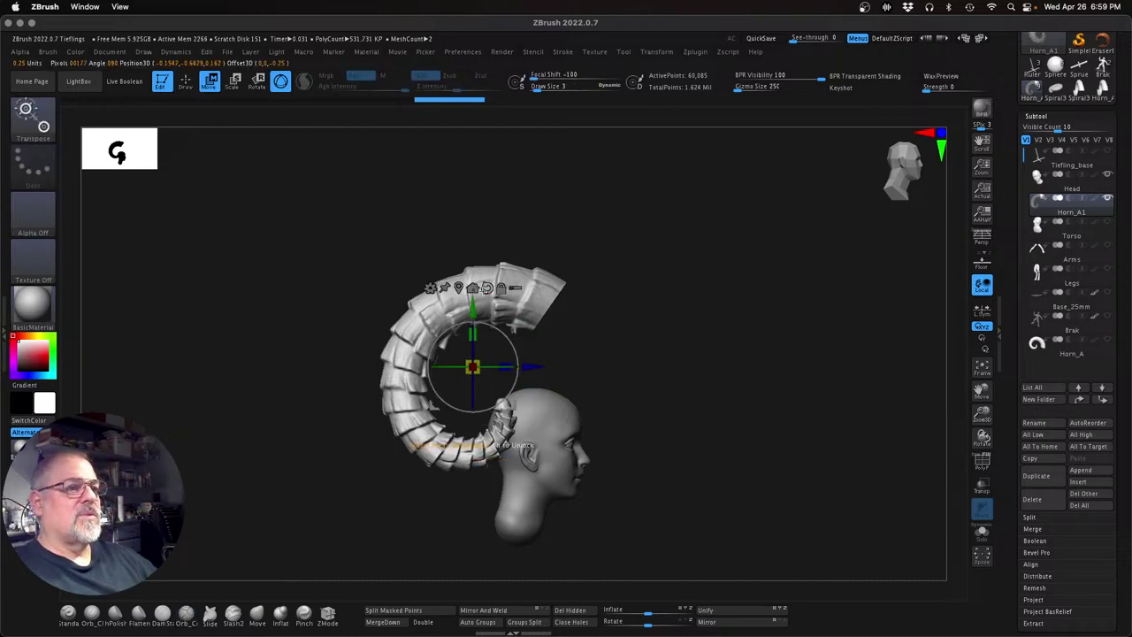
{"action": "left_click", "coordinate": [475, 290]}
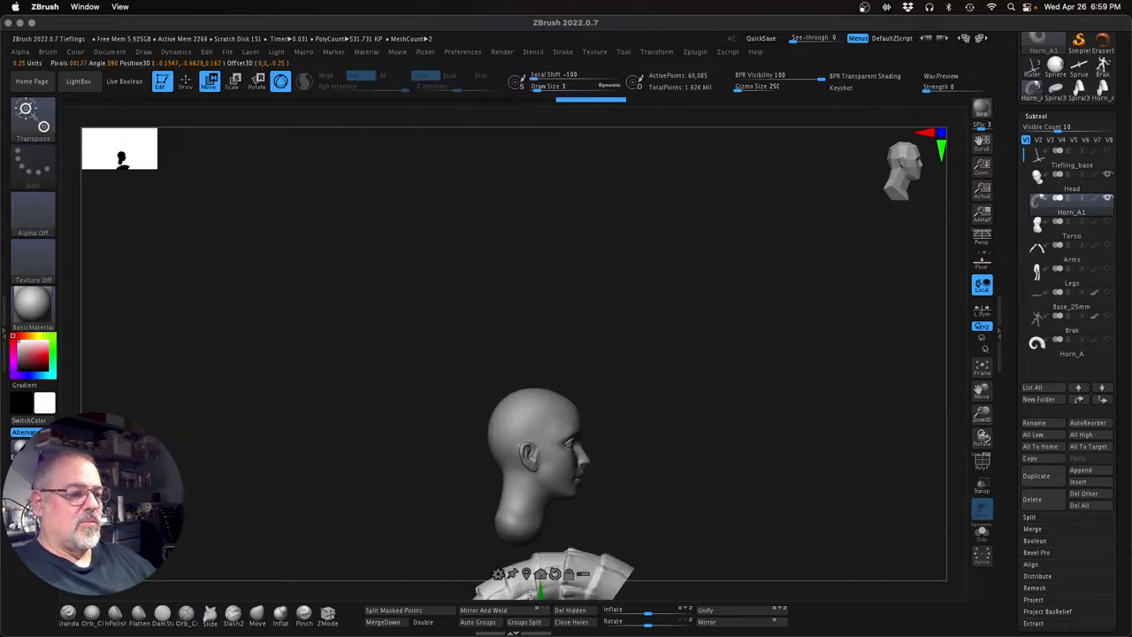
{"action": "left_click_drag", "start_coordinate": [528, 593], "coordinate": [570, 469]}
{"action": "left_click_drag", "start_coordinate": [729, 475], "coordinate": [694, 447]}
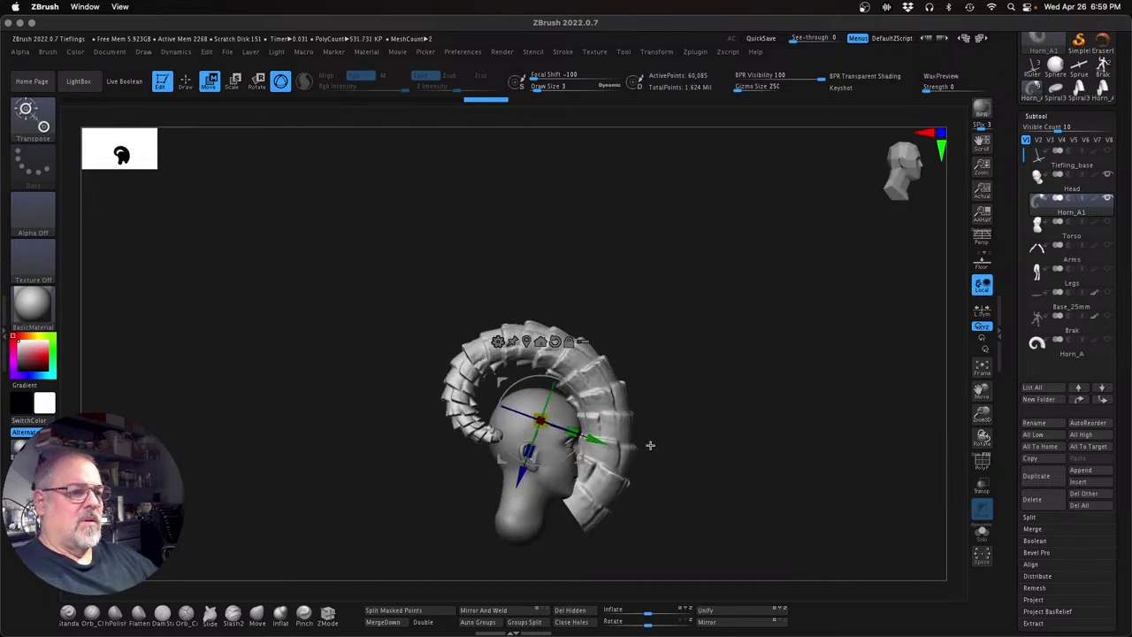
Scale the trimmed horn down to suit the head and lift it over the crown
{"action": "left_click_drag", "start_coordinate": [540, 421], "coordinate": [527, 414]}
{"action": "left_click_drag", "start_coordinate": [580, 382], "coordinate": [557, 347]}
{"action": "left_click_drag", "start_coordinate": [725, 412], "coordinate": [669, 410]}
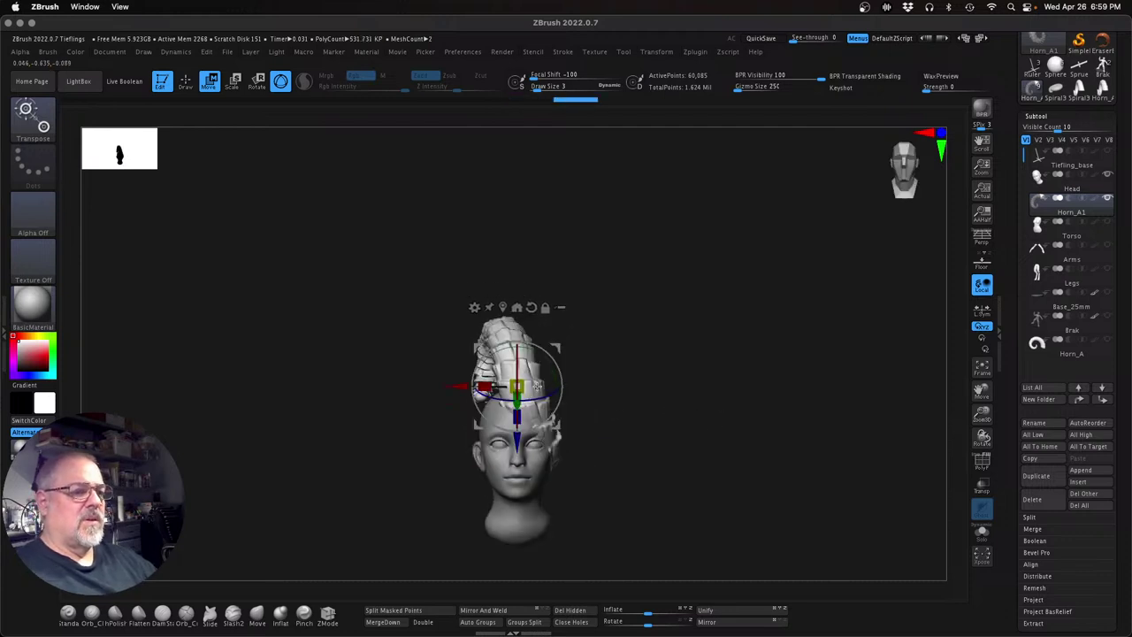
Shift the horn to the character's right side of the skull and rotate its curl outward
{"action": "left_click_drag", "start_coordinate": [454, 387], "coordinate": [428, 386]}
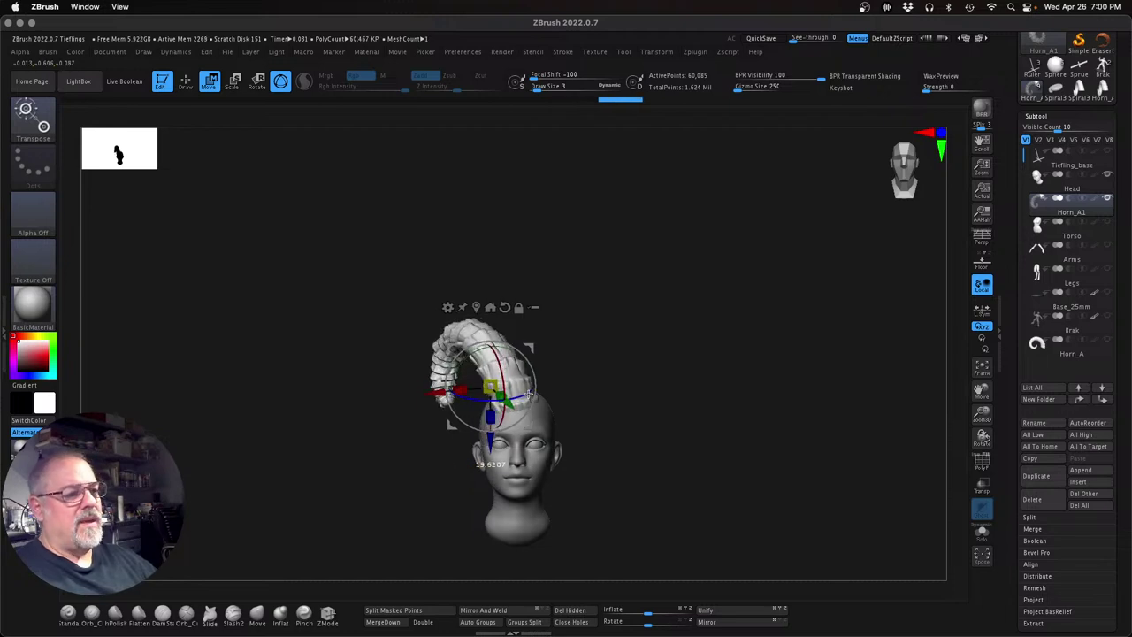
{"action": "left_click_drag", "start_coordinate": [528, 393], "coordinate": [502, 373]}
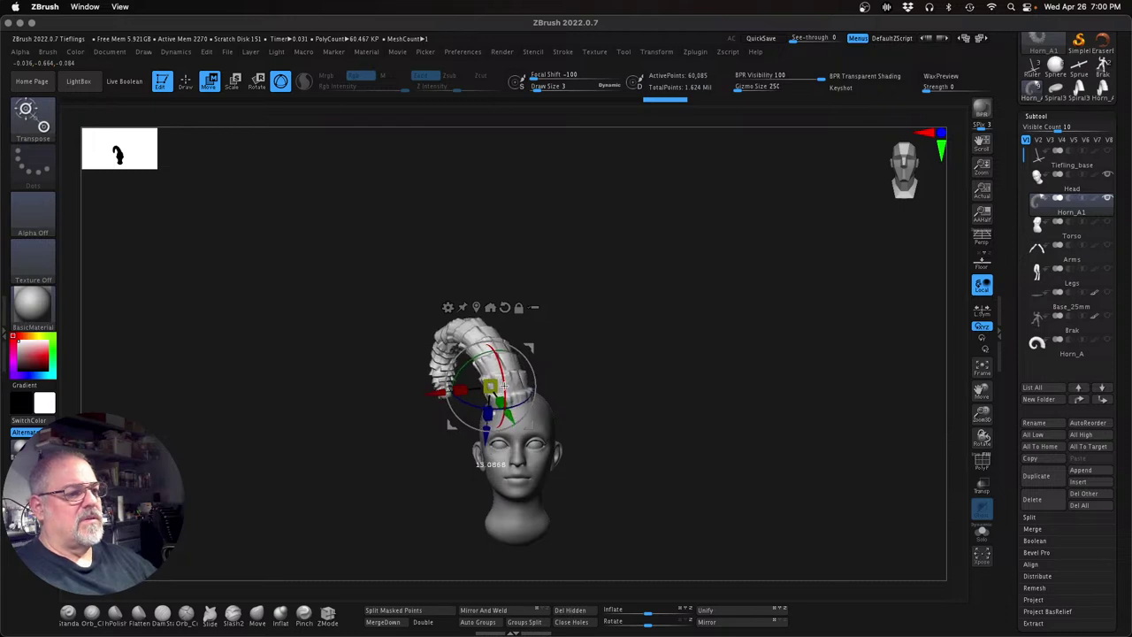
{"action": "left_click_drag", "start_coordinate": [647, 374], "coordinate": [695, 355]}
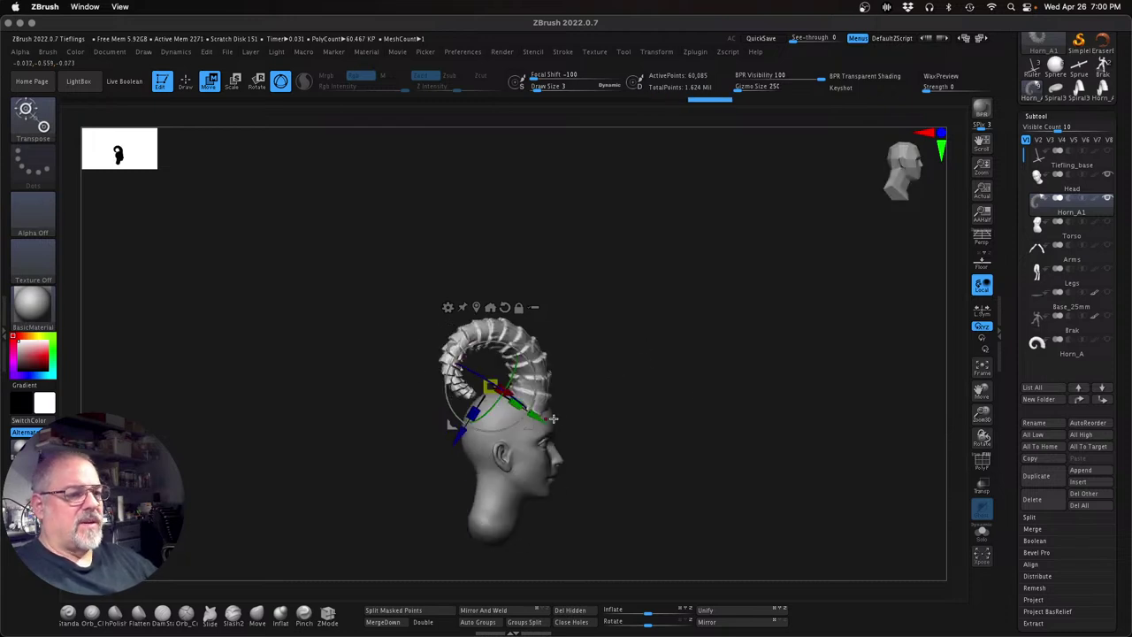
Move the horn further outward, rotate it about 12°, and relocate the gizmo pivot to the horn's base
{"action": "left_click_drag", "start_coordinate": [687, 416], "coordinate": [639, 384]}
{"action": "left_click_drag", "start_coordinate": [533, 346], "coordinate": [514, 347]}
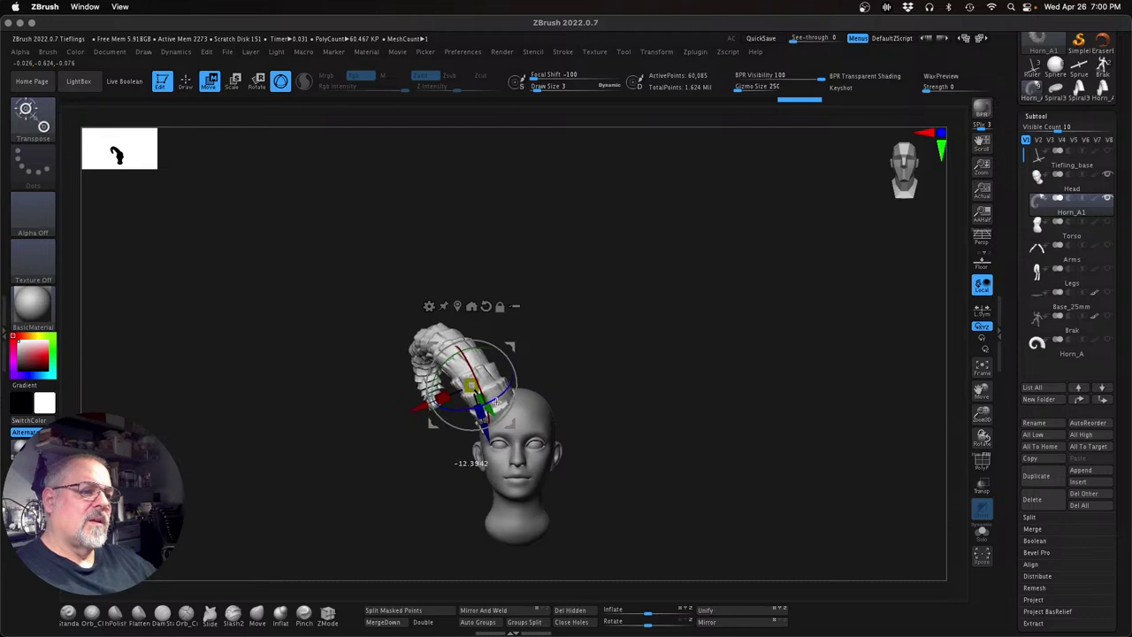
{"action": "left_click_drag", "start_coordinate": [612, 381], "coordinate": [659, 378]}
{"action": "left_click_drag", "start_coordinate": [529, 416], "coordinate": [564, 437], "text": "alt"}
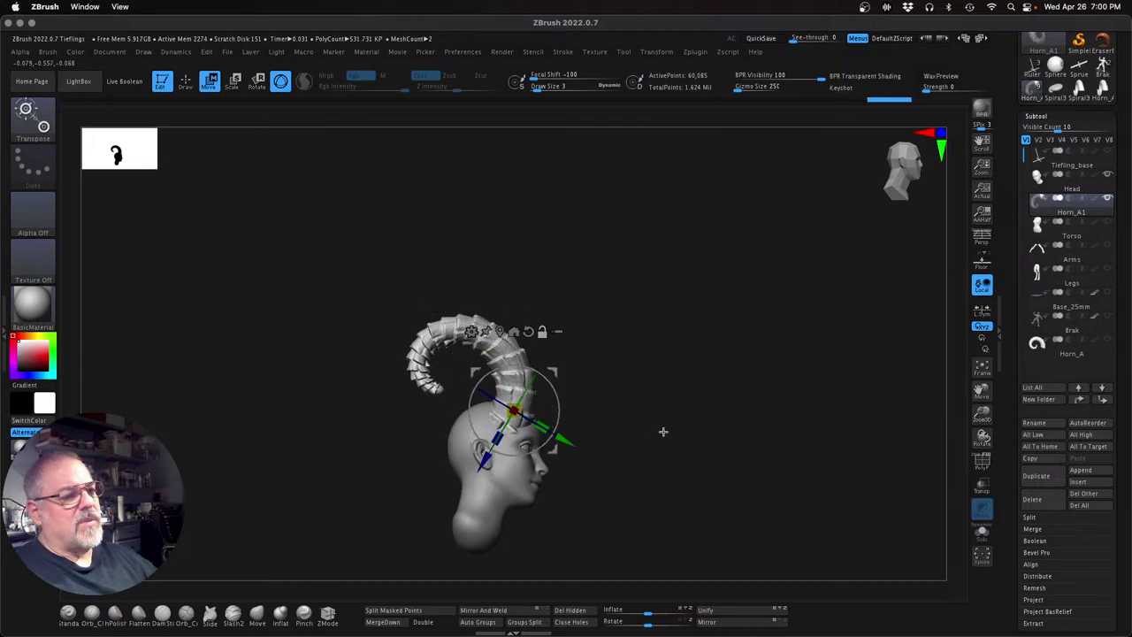
Rotate the horn around its base, about 8° in the side view and about 17° in the front view
{"action": "left_click_drag", "start_coordinate": [664, 431], "coordinate": [659, 469]}
{"action": "left_click_drag", "start_coordinate": [645, 416], "coordinate": [551, 389]}
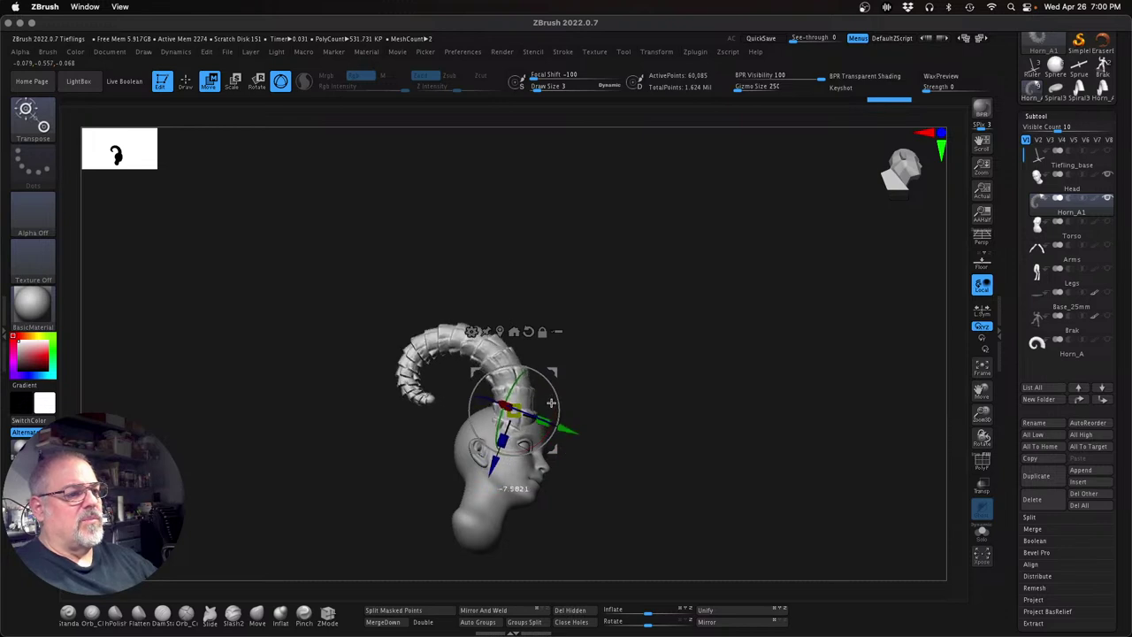
{"action": "left_click_drag", "start_coordinate": [687, 457], "coordinate": [646, 427]}
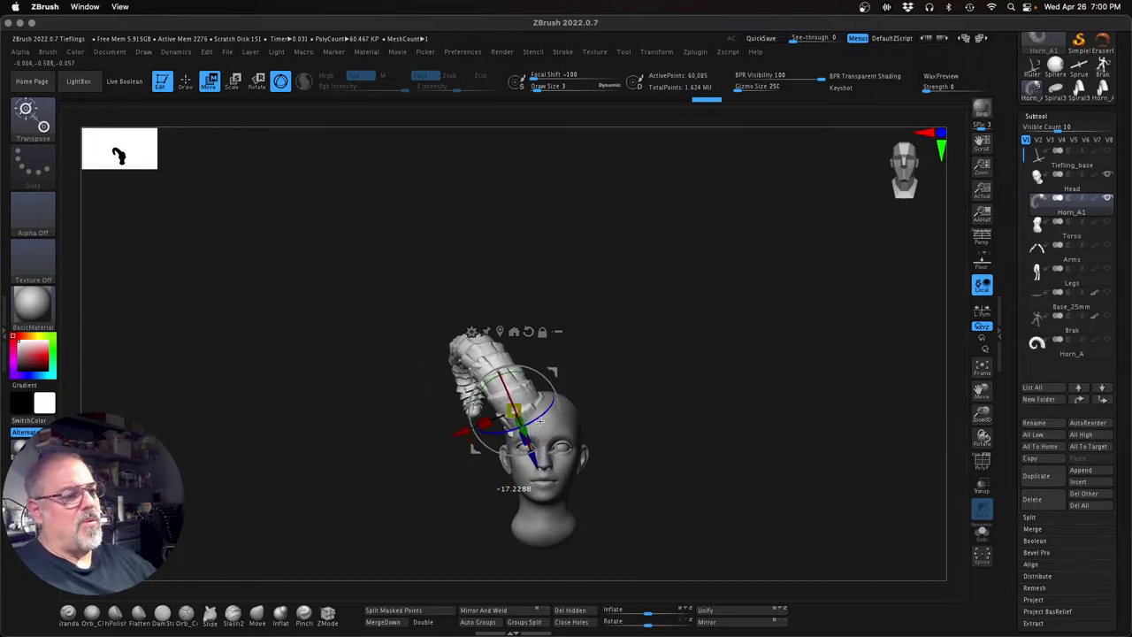
Reposition the horn over the forehead from the side and check its placement up close from the front
{"action": "left_click_drag", "start_coordinate": [753, 394], "coordinate": [770, 392]}
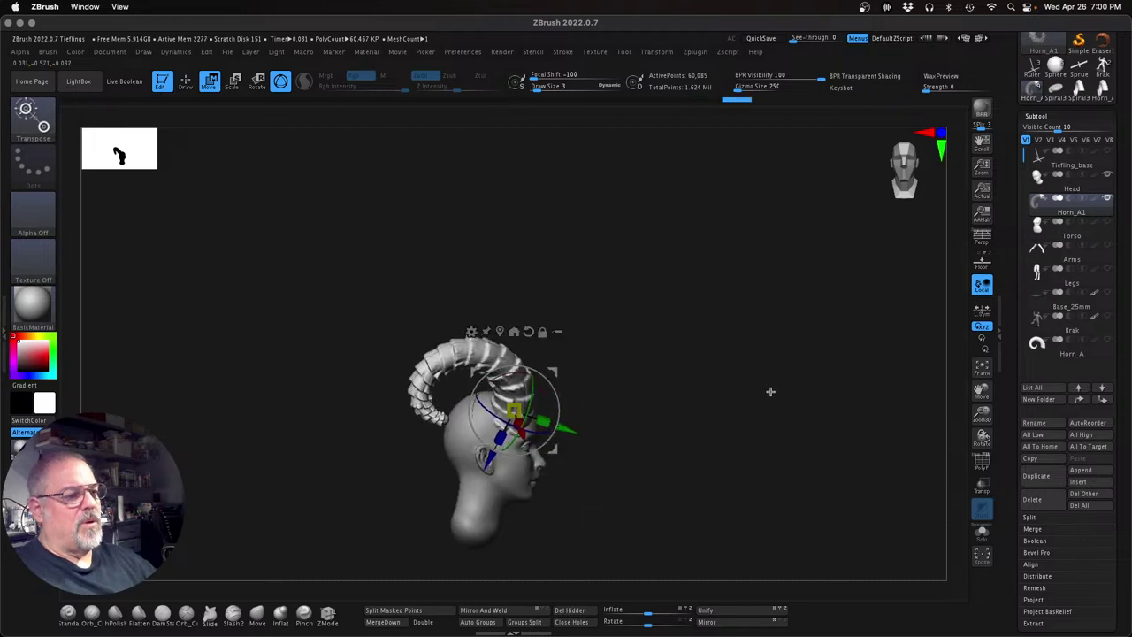
{"action": "left_click_drag", "start_coordinate": [540, 389], "coordinate": [563, 368]}
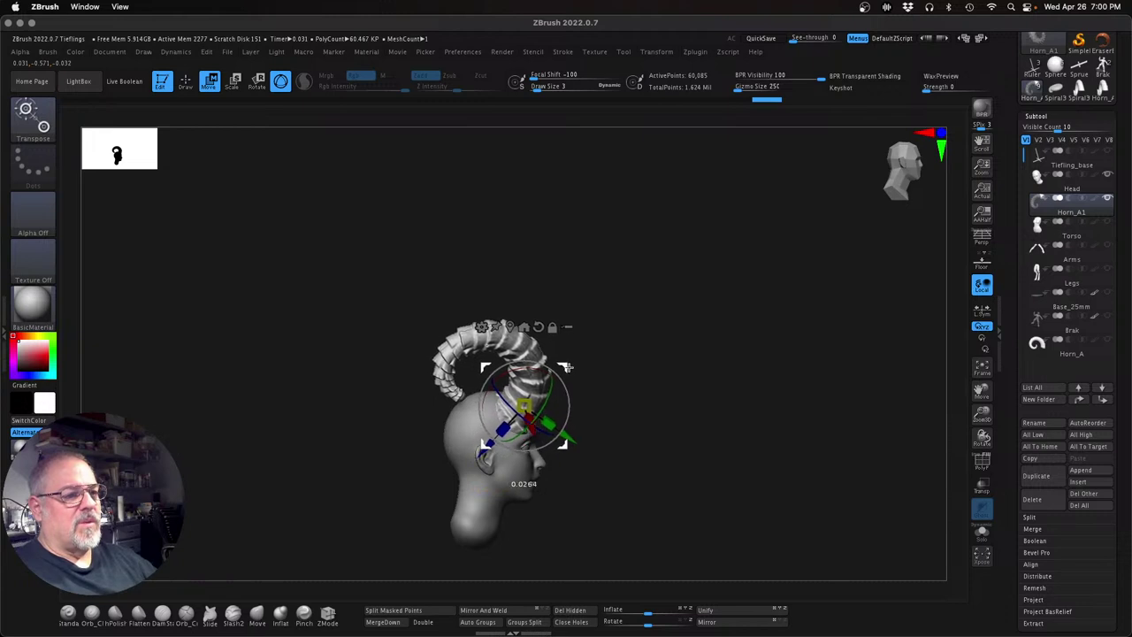
{"action": "mouse_move", "coordinate": [773, 454]}
{"action": "left_mouse_down"}
{"action": "mouse_move", "coordinate": [719, 448]}
{"action": "mouse_move", "coordinate": [776, 439]}
{"action": "left_mouse_up"}
{"action": "left_click_drag", "start_coordinate": [981, 412], "coordinate": [983, 442]}
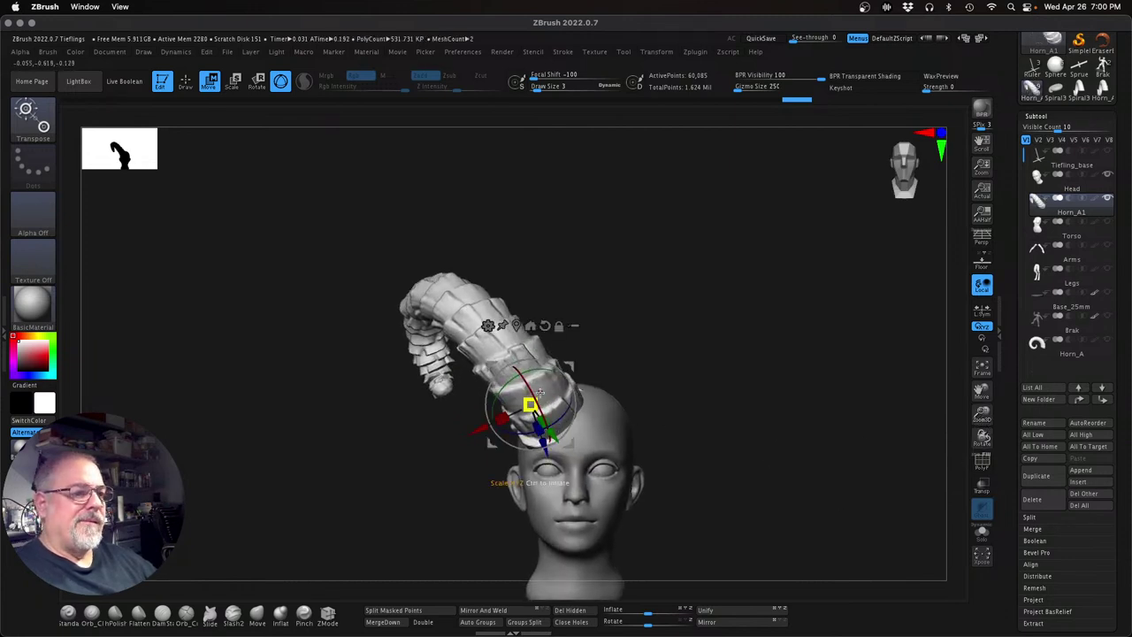
Scale the horn down to about 0.91 around its base pivot and refine its fit against the skull
{"action": "left_click_drag", "start_coordinate": [532, 392], "coordinate": [567, 406]}
{"action": "left_click_drag", "start_coordinate": [803, 429], "coordinate": [757, 420]}
{"action": "left_click_drag", "start_coordinate": [525, 370], "coordinate": [531, 369]}
{"action": "left_click_drag", "start_coordinate": [685, 459], "coordinate": [634, 460]}
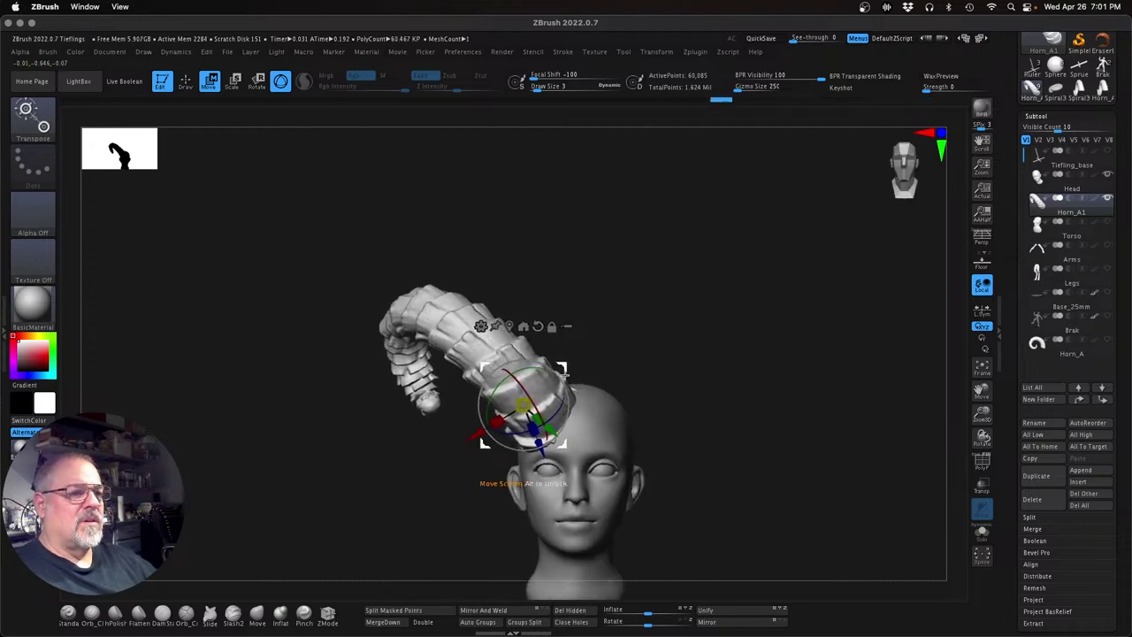
{"action": "left_click_drag", "start_coordinate": [520, 407], "coordinate": [522, 408]}
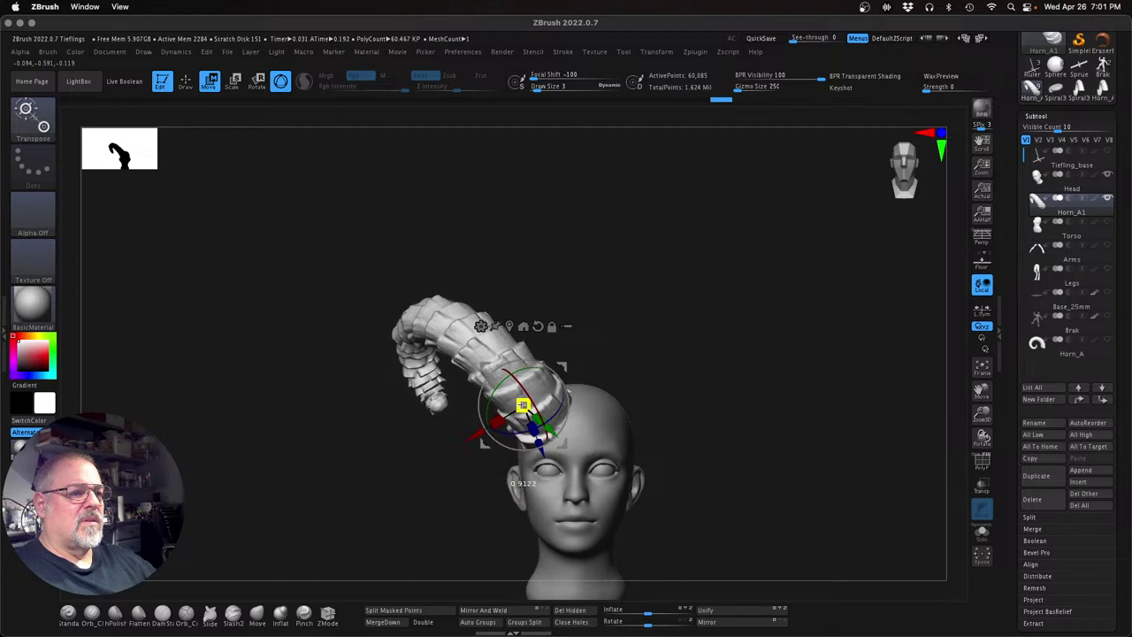
{"action": "left_click_drag", "start_coordinate": [769, 438], "coordinate": [876, 556]}
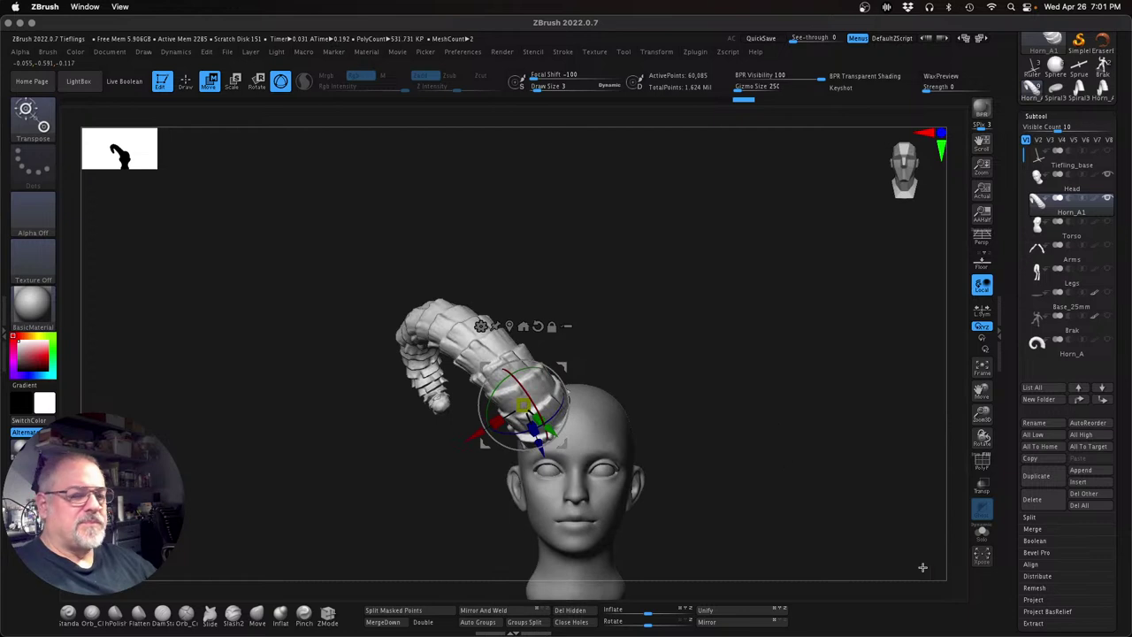
Shift the horn slightly up and outward over the forehead and finish transforming it
{"action": "left_click_drag", "start_coordinate": [981, 417], "coordinate": [984, 430]}
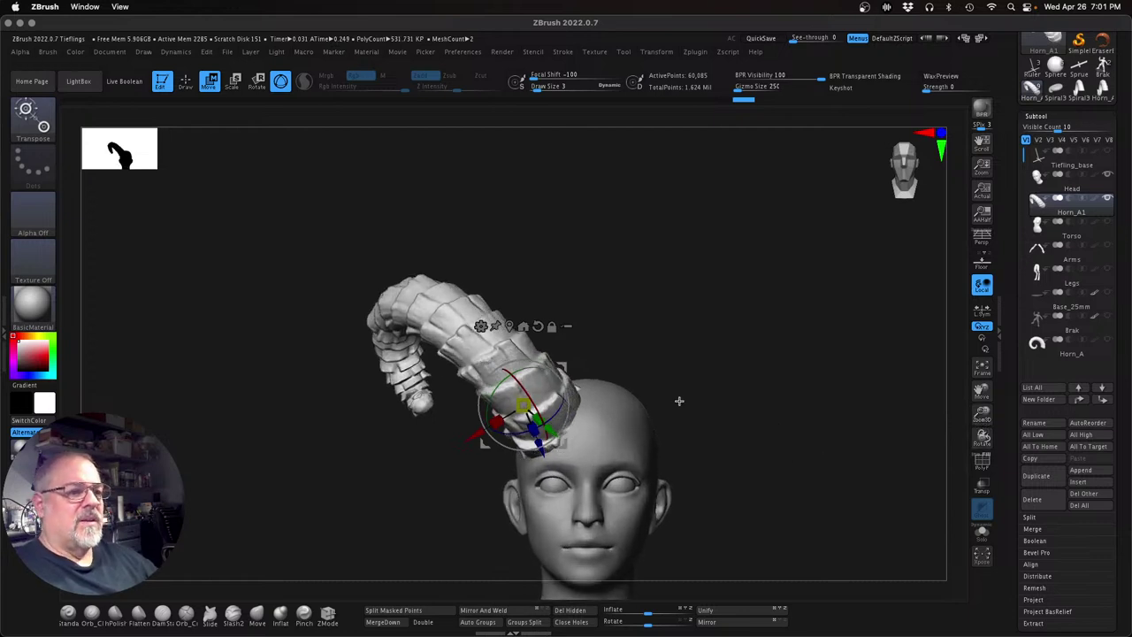
{"action": "mouse_move", "coordinate": [560, 366]}
{"action": "left_mouse_down"}
{"action": "mouse_move", "coordinate": [548, 351]}
{"action": "mouse_move", "coordinate": [554, 359]}
{"action": "left_mouse_up"}
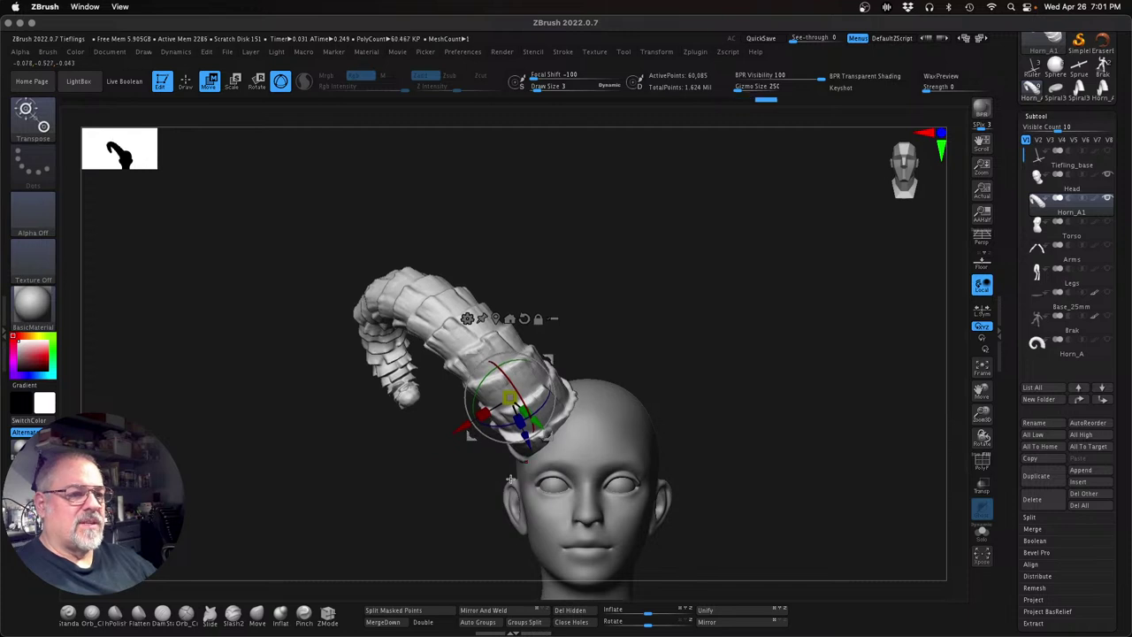
{"action": "left_click_drag", "start_coordinate": [671, 393], "coordinate": [758, 449]}
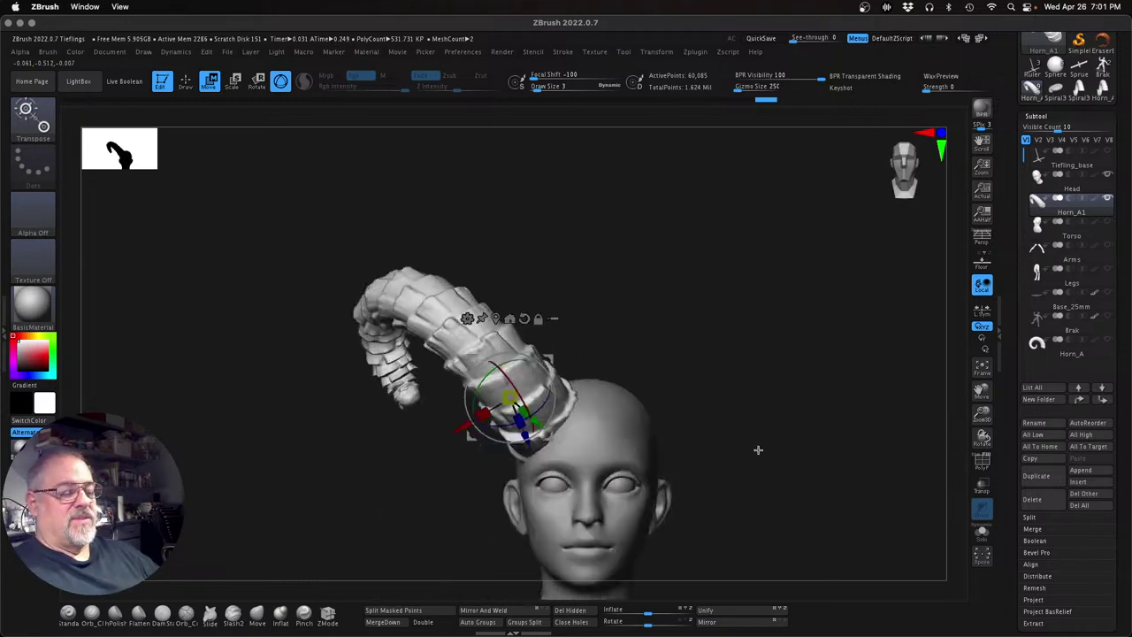
{"action": "key", "text": "q"}
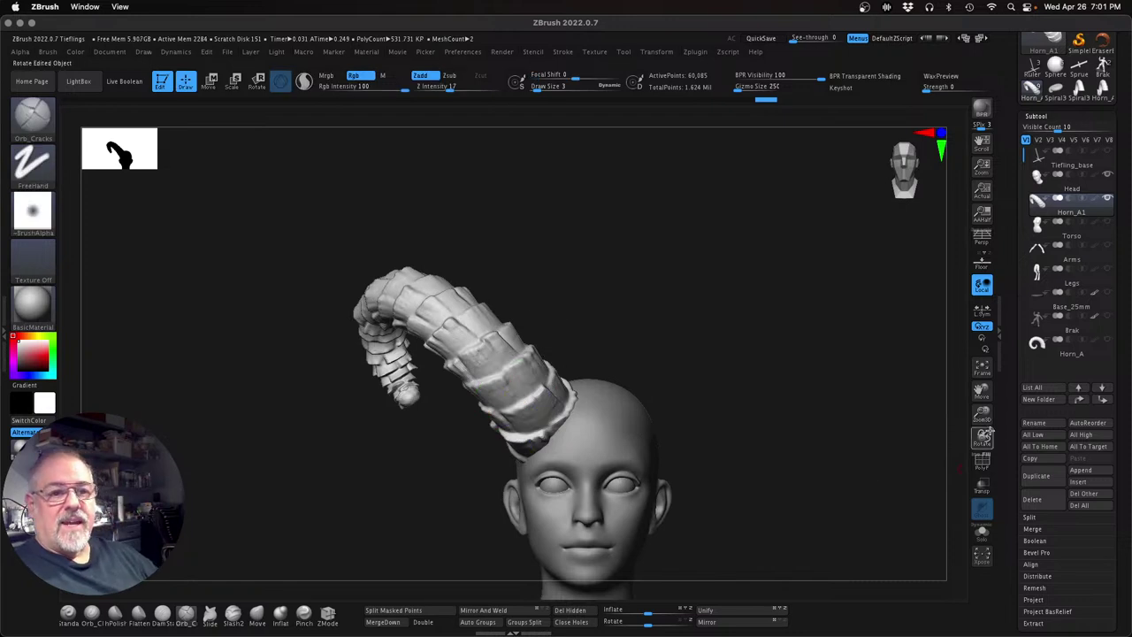
Mirror and weld the horn to create a matching horn on the other side of the head
{"action": "left_click_drag", "start_coordinate": [982, 412], "coordinate": [952, 406]}
{"action": "left_click_drag", "start_coordinate": [805, 419], "coordinate": [781, 458]}
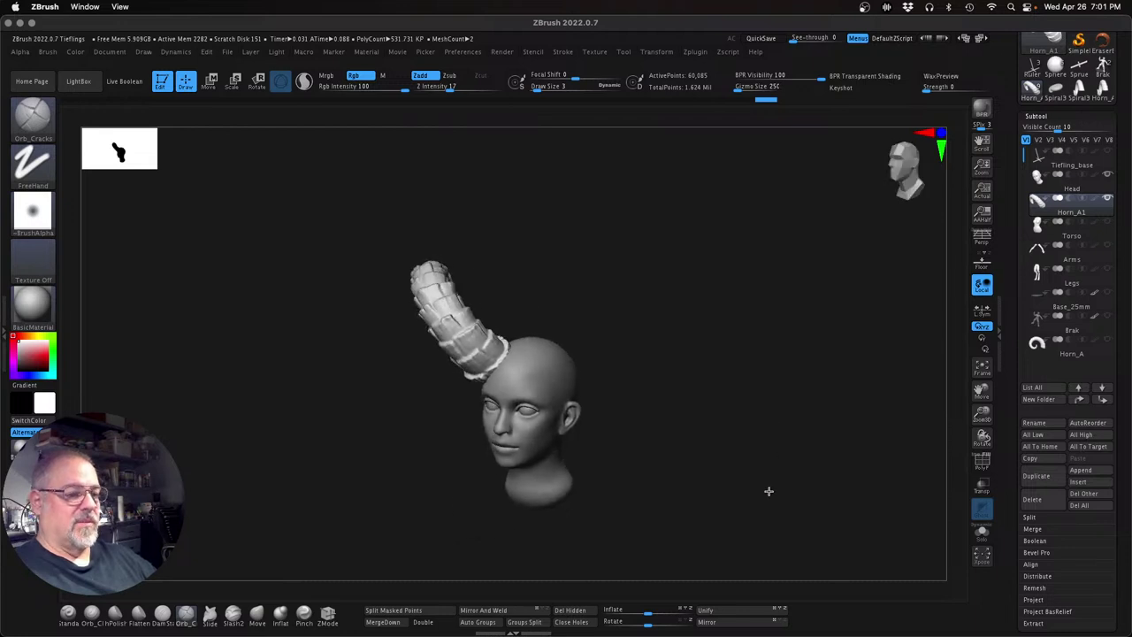
{"action": "left_click", "coordinate": [483, 610]}
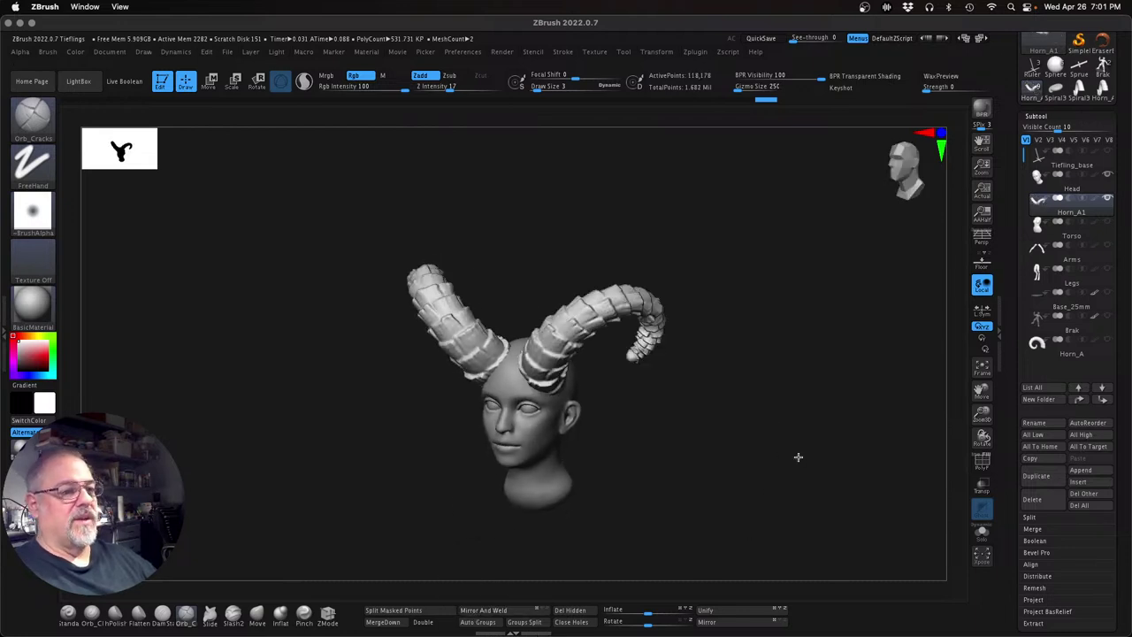
{"action": "left_click_drag", "start_coordinate": [874, 420], "coordinate": [772, 440]}
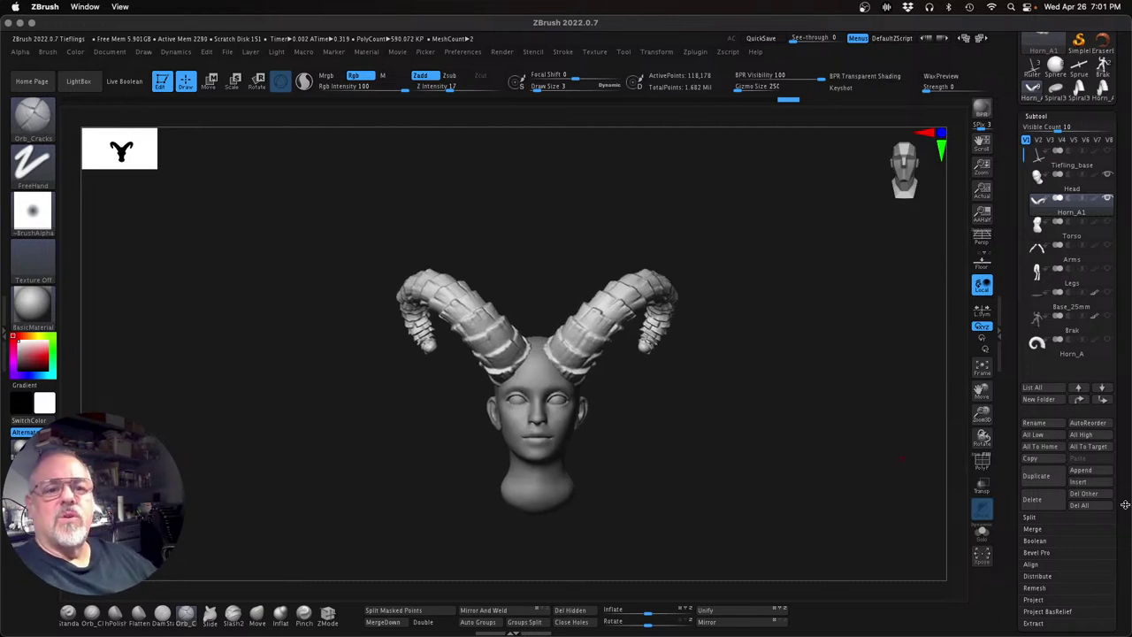
Rename the Horn_A1 subtool as Horns
{"action": "left_click", "coordinate": [1041, 424]}
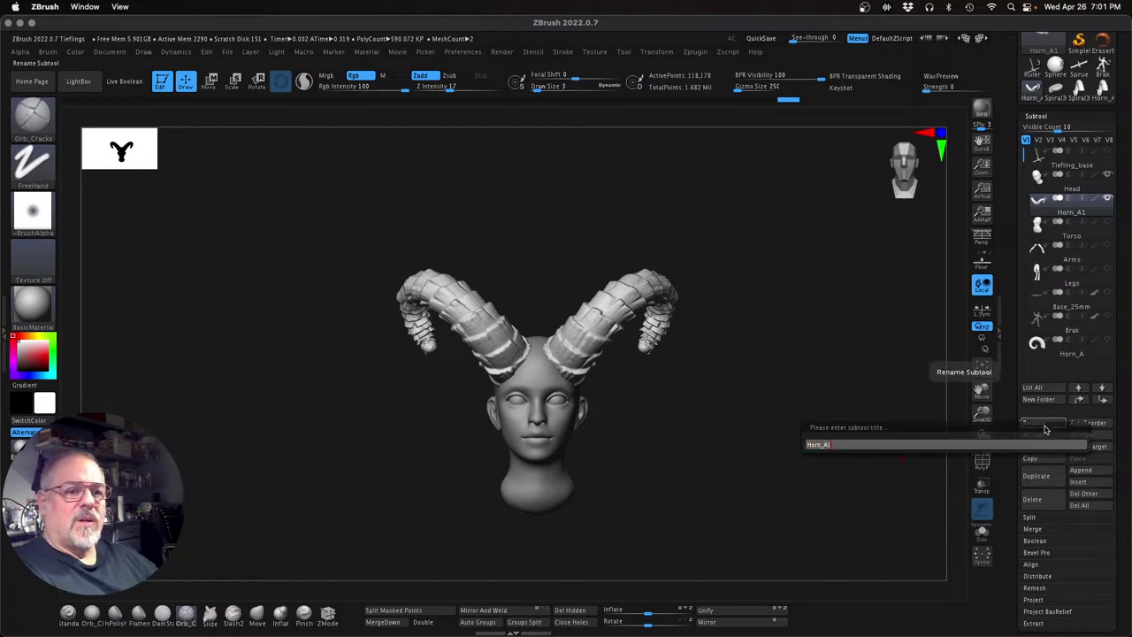
{"action": "type", "text": "Horns"}
{"action": "key", "text": "Return"}
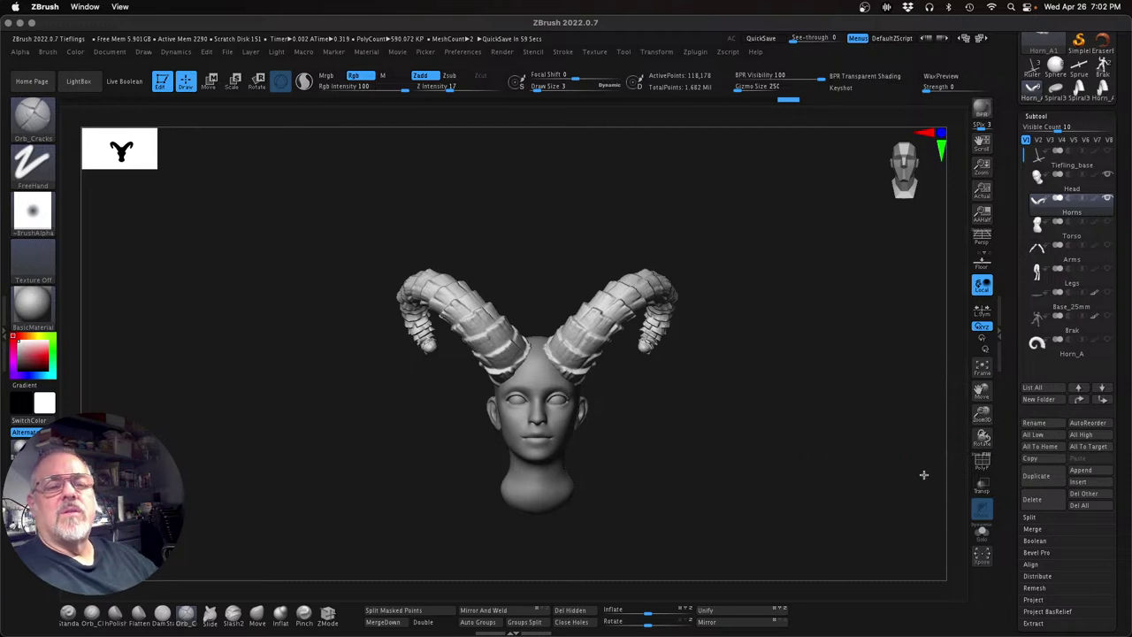
Save the project as Tieflings.ZPR in the TIEFLINGS folder, replacing the existing file
{"action": "key", "text": "ctrl"}
{"action": "key", "text": "ctrl"}
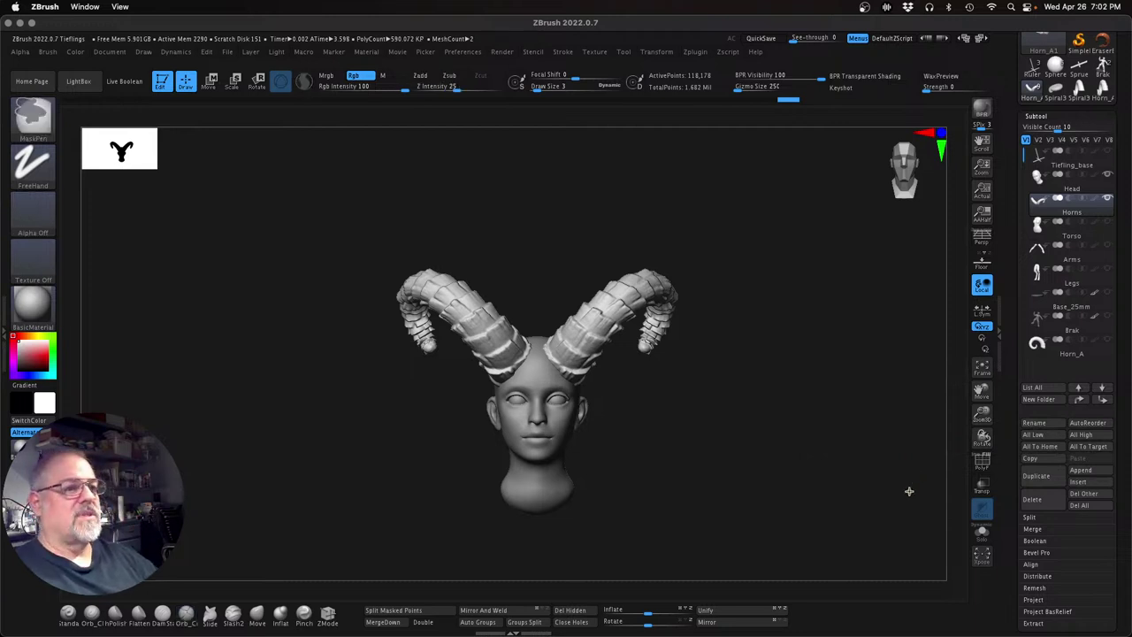
{"action": "key", "text": "ctrl+s"}
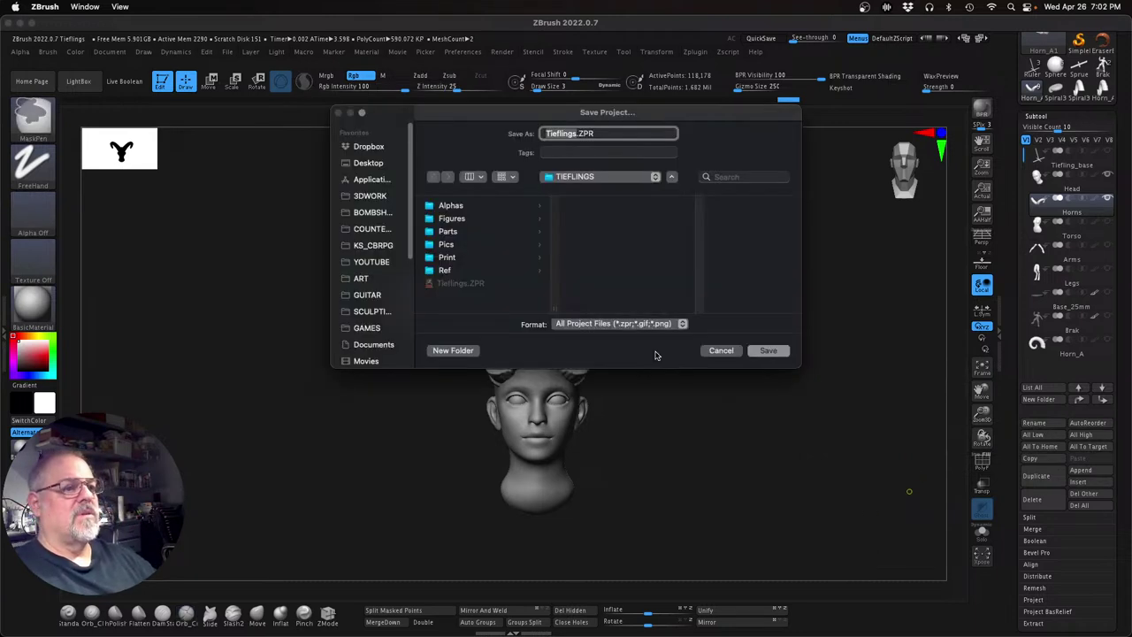
{"action": "left_click", "coordinate": [780, 350]}
{"action": "left_click", "coordinate": [601, 299]}
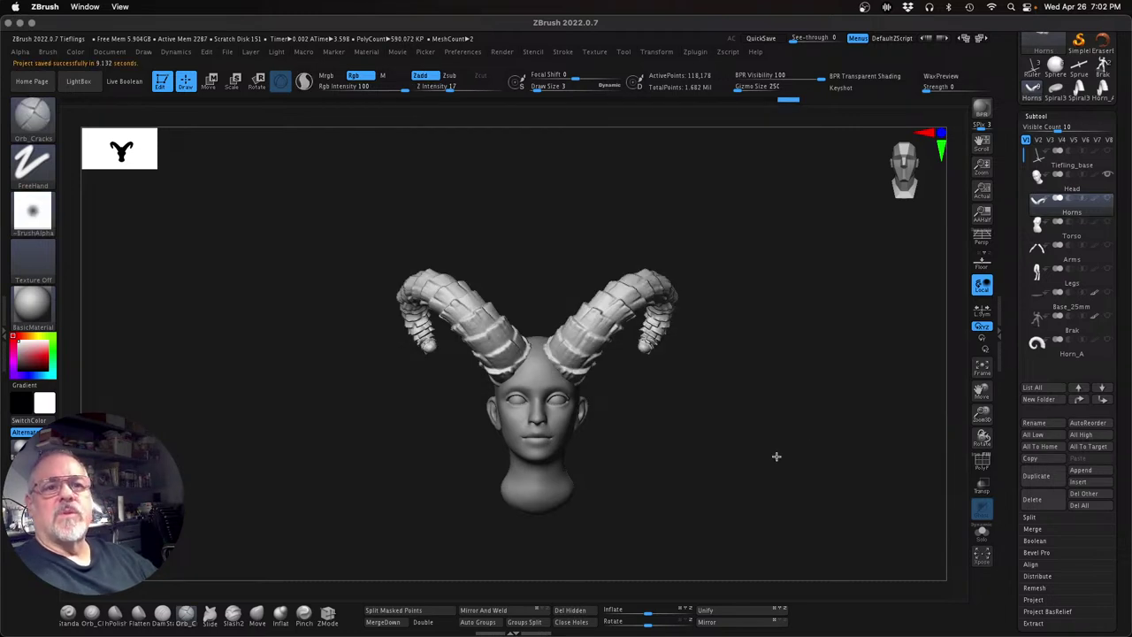
Make the Head the active subtool, with the horns hidden, and frame the face up close from the front
{"action": "key", "text": "Up"}
{"action": "left_click_drag", "start_coordinate": [986, 414], "coordinate": [1006, 488]}
{"action": "left_click_drag", "start_coordinate": [766, 364], "coordinate": [746, 329], "text": "alt"}
{"action": "left_click_drag", "start_coordinate": [798, 437], "coordinate": [811, 471]}
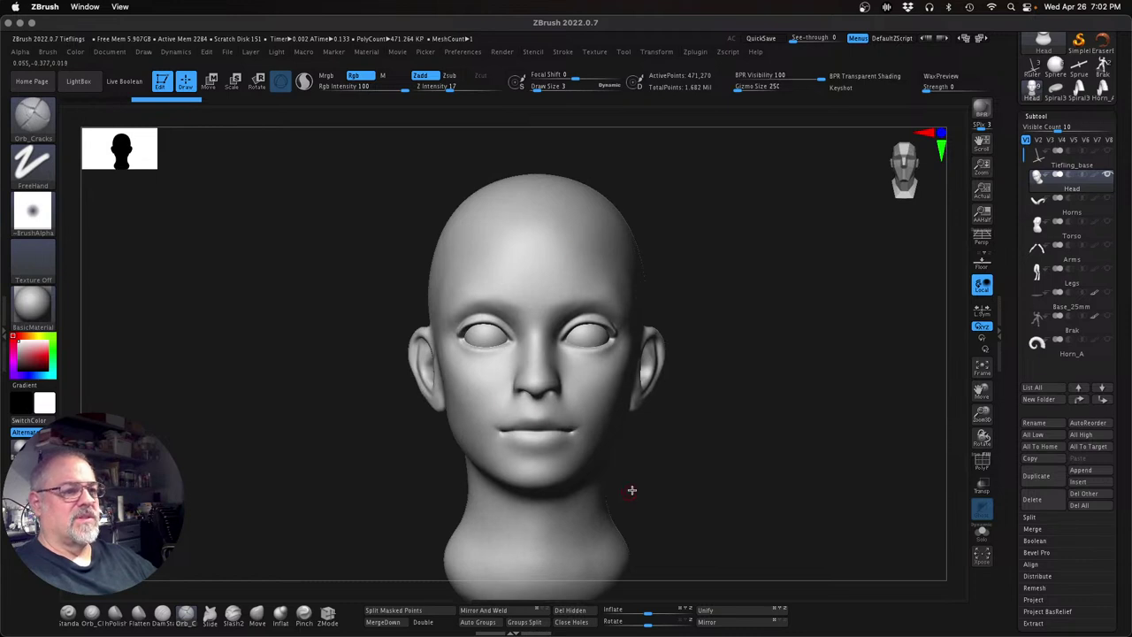
Isolate the face, mask the eyeballs, and split the masked points into their own subtool
{"action": "key", "text": "ctrl+shift"}
{"action": "left_click", "coordinate": [610, 390], "text": "ctrl+shift"}
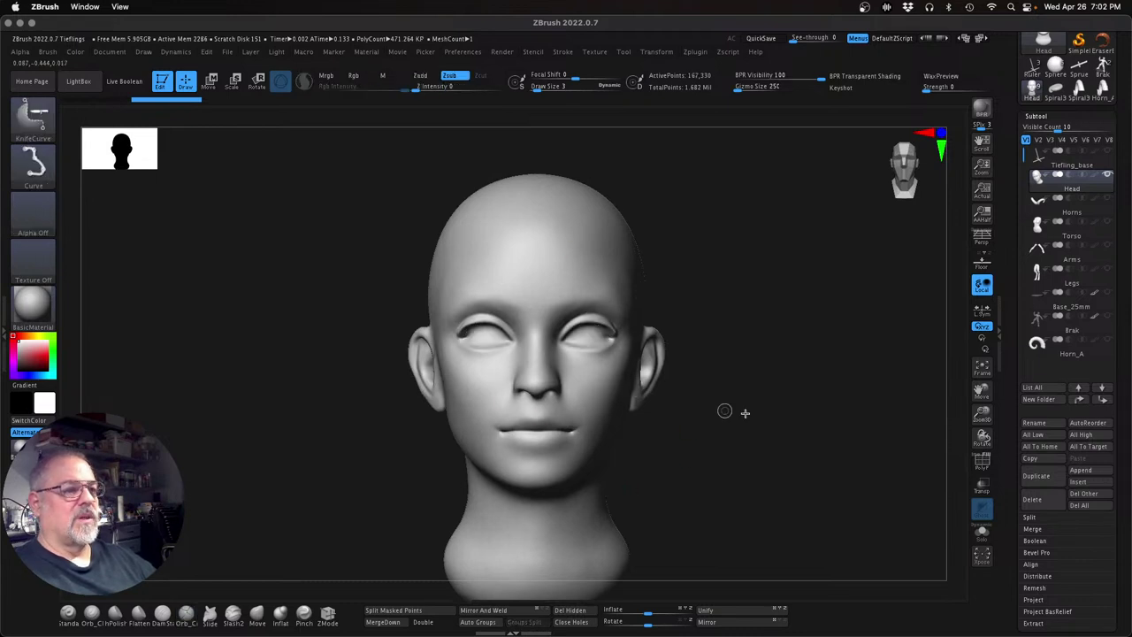
{"action": "left_click", "coordinate": [791, 416], "text": "ctrl"}
{"action": "left_click", "coordinate": [792, 415], "text": "ctrl+shift"}
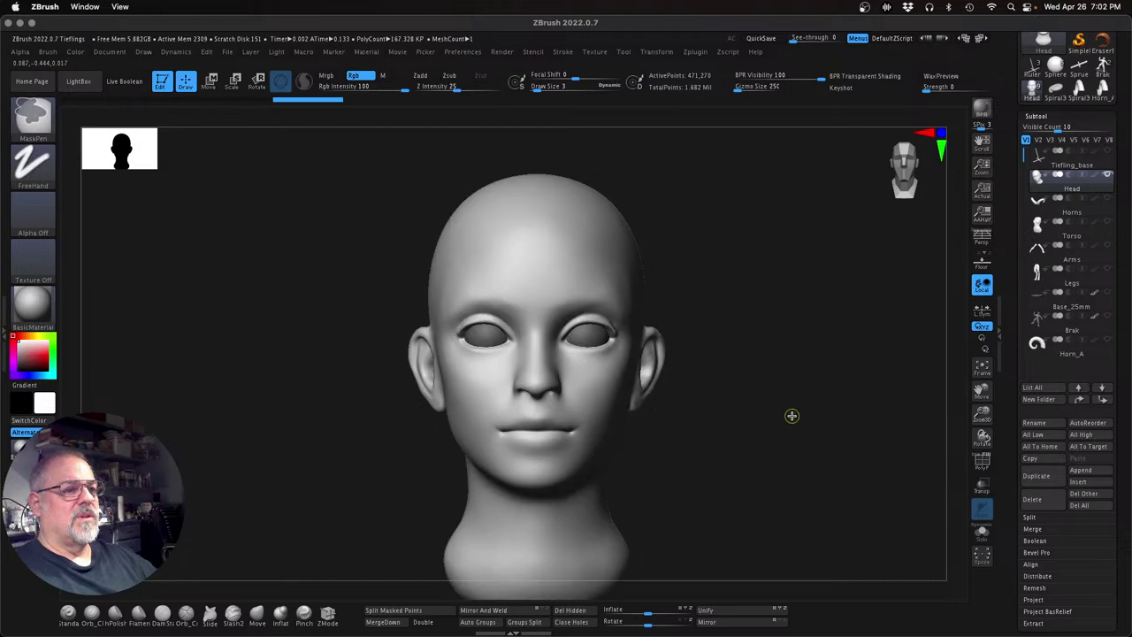
{"action": "left_click", "coordinate": [421, 612]}
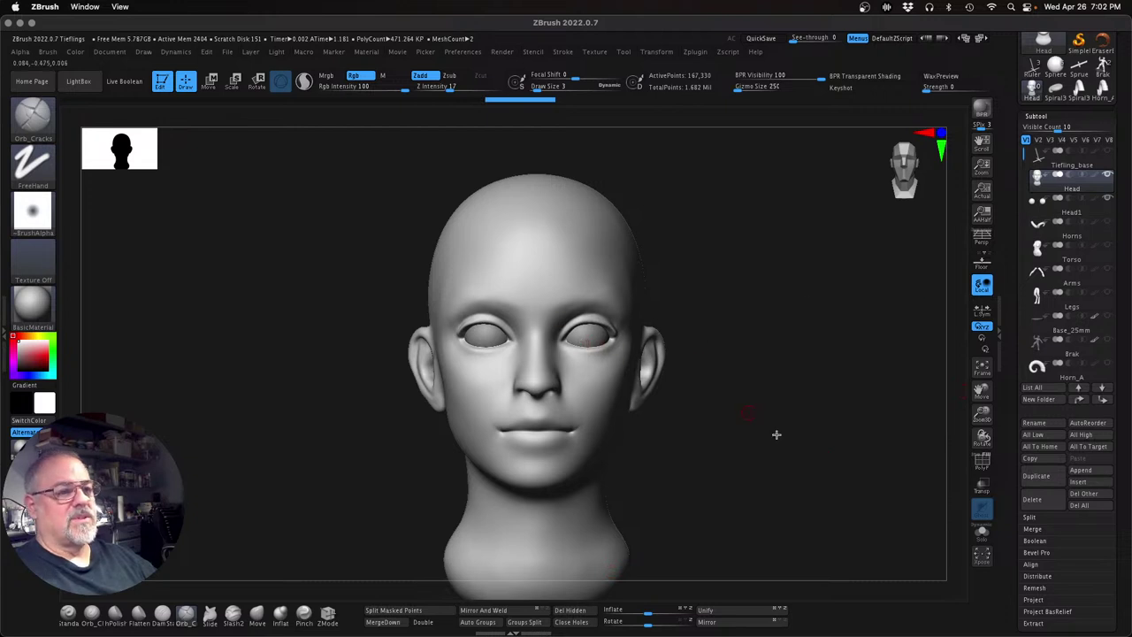
Set the draw size to about 13.7 and smooth the corners of the mouth
{"action": "left_click_drag", "start_coordinate": [781, 450], "coordinate": [607, 462]}
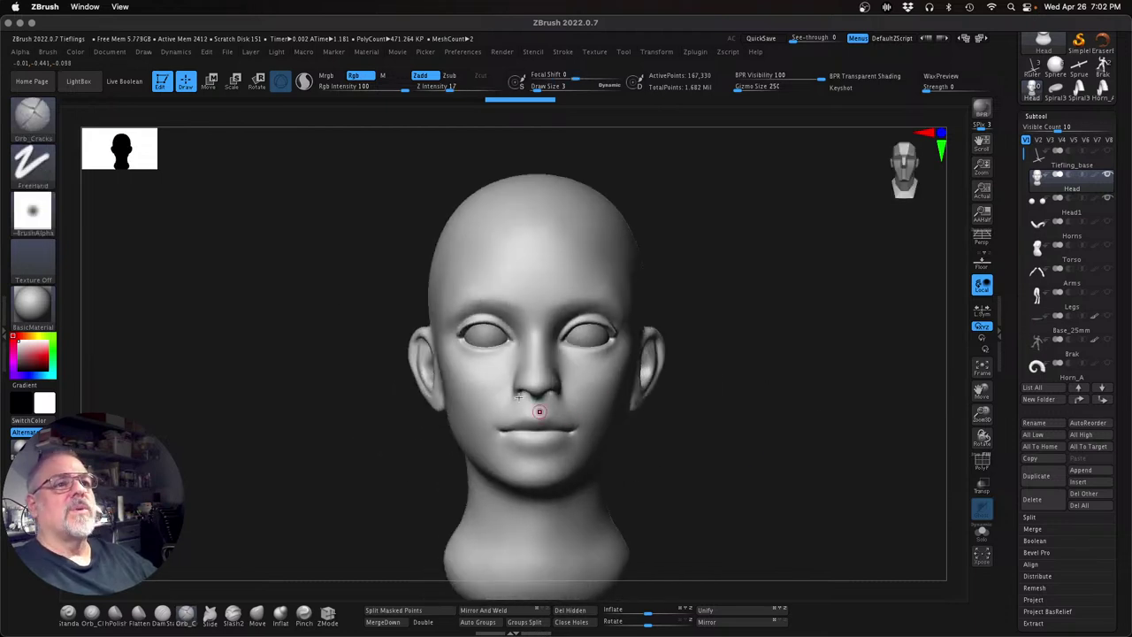
{"action": "left_click_drag", "start_coordinate": [806, 404], "coordinate": [793, 430]}
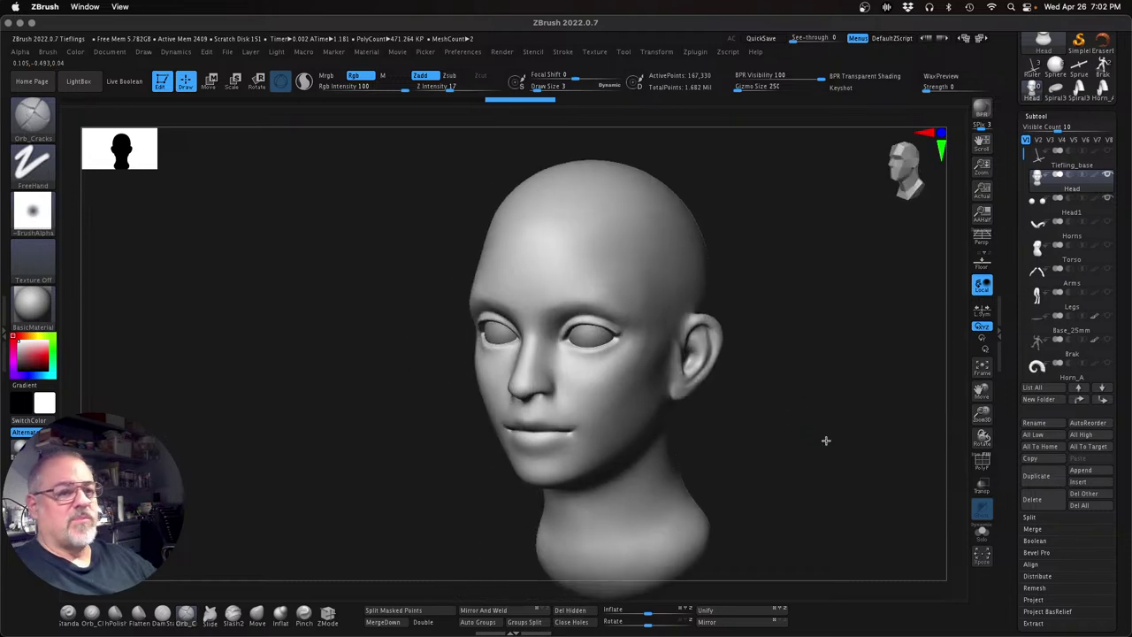
{"action": "mouse_move", "coordinate": [983, 417]}
{"action": "left_mouse_down"}
{"action": "mouse_move", "coordinate": [1014, 456]}
{"action": "mouse_move", "coordinate": [984, 424]}
{"action": "left_mouse_up"}
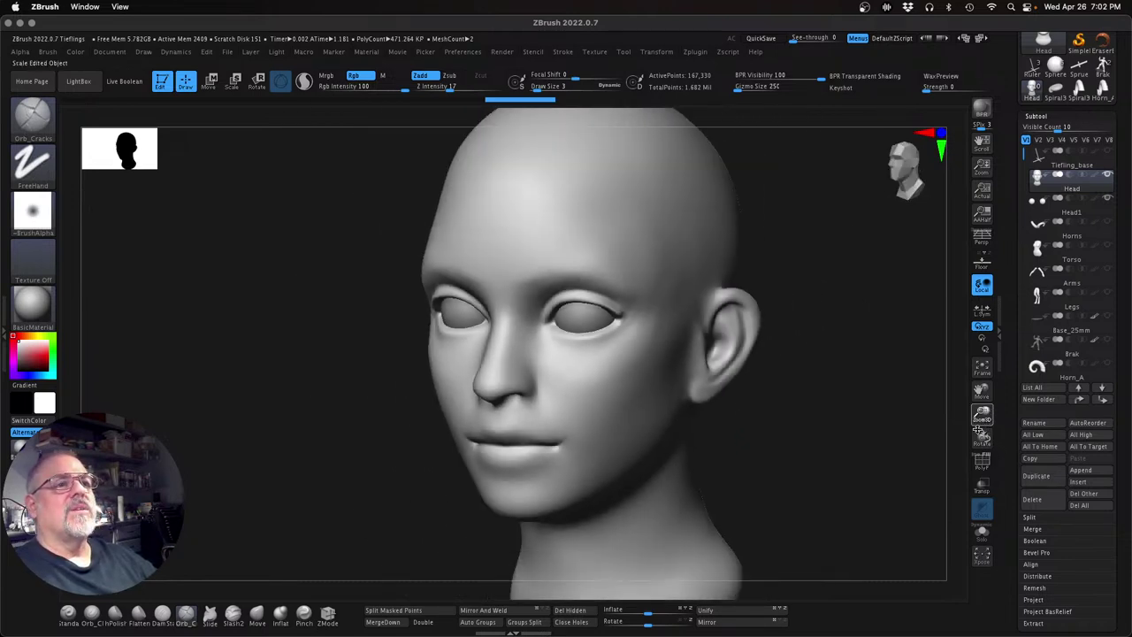
{"action": "left_click_drag", "start_coordinate": [874, 372], "coordinate": [880, 369], "text": "shift"}
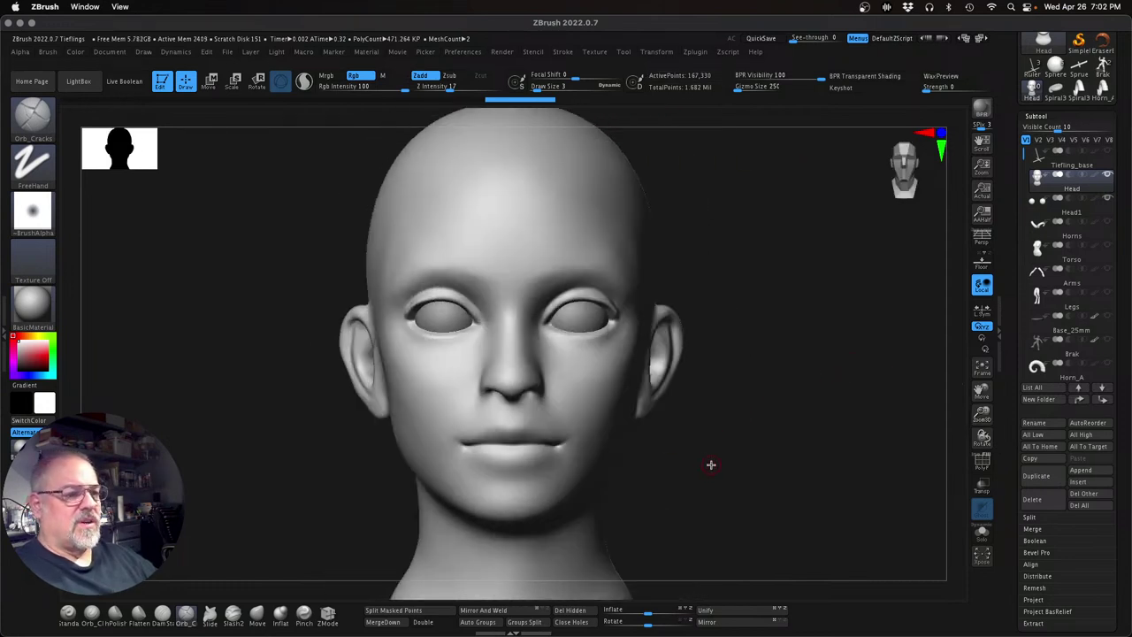
{"action": "key", "text": "s"}
{"action": "key", "text": "shift"}
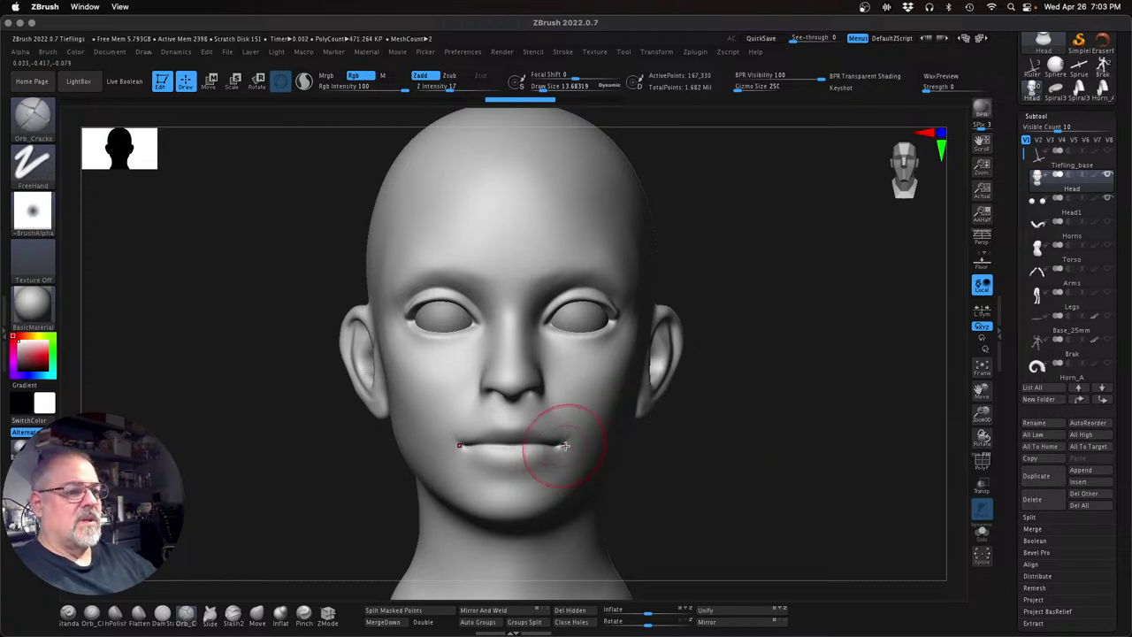
{"action": "key", "text": "shift"}
Pull the upper rim of the ear slightly up and outward with the Move brush
{"action": "mouse_move", "coordinate": [773, 434]}
{"action": "left_mouse_down"}
{"action": "mouse_move", "coordinate": [765, 465]}
{"action": "mouse_move", "coordinate": [754, 454]}
{"action": "left_mouse_up"}
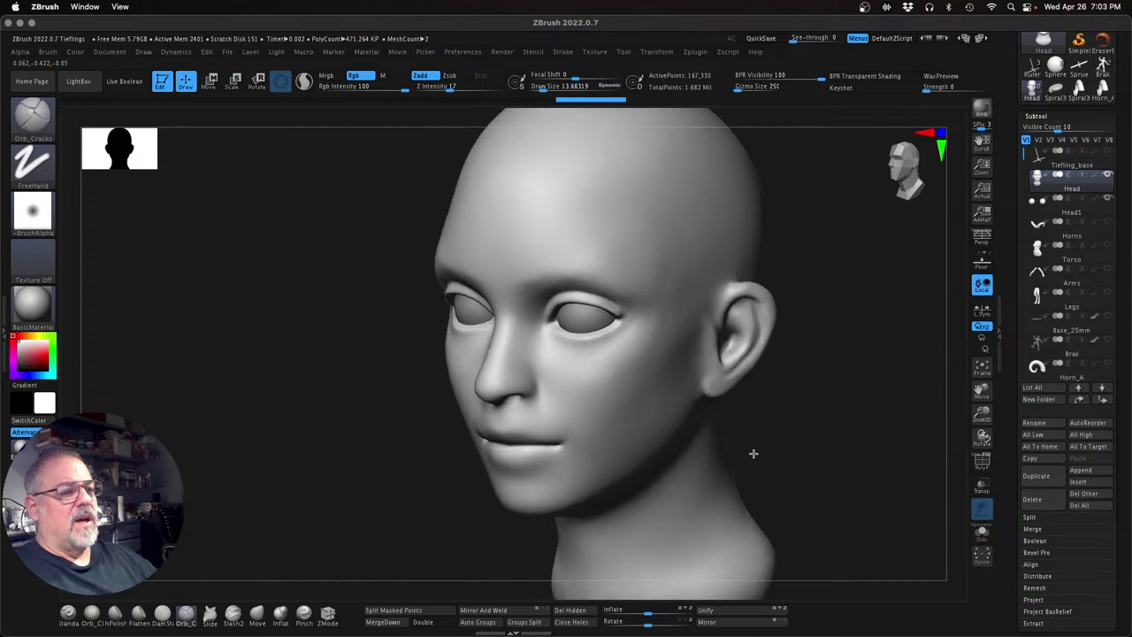
{"action": "mouse_move", "coordinate": [861, 434]}
{"action": "left_mouse_down"}
{"action": "mouse_move", "coordinate": [897, 425]}
{"action": "mouse_move", "coordinate": [839, 422]}
{"action": "mouse_move", "coordinate": [861, 434]}
{"action": "mouse_move", "coordinate": [797, 437]}
{"action": "mouse_move", "coordinate": [755, 457]}
{"action": "mouse_move", "coordinate": [694, 395]}
{"action": "left_mouse_up"}
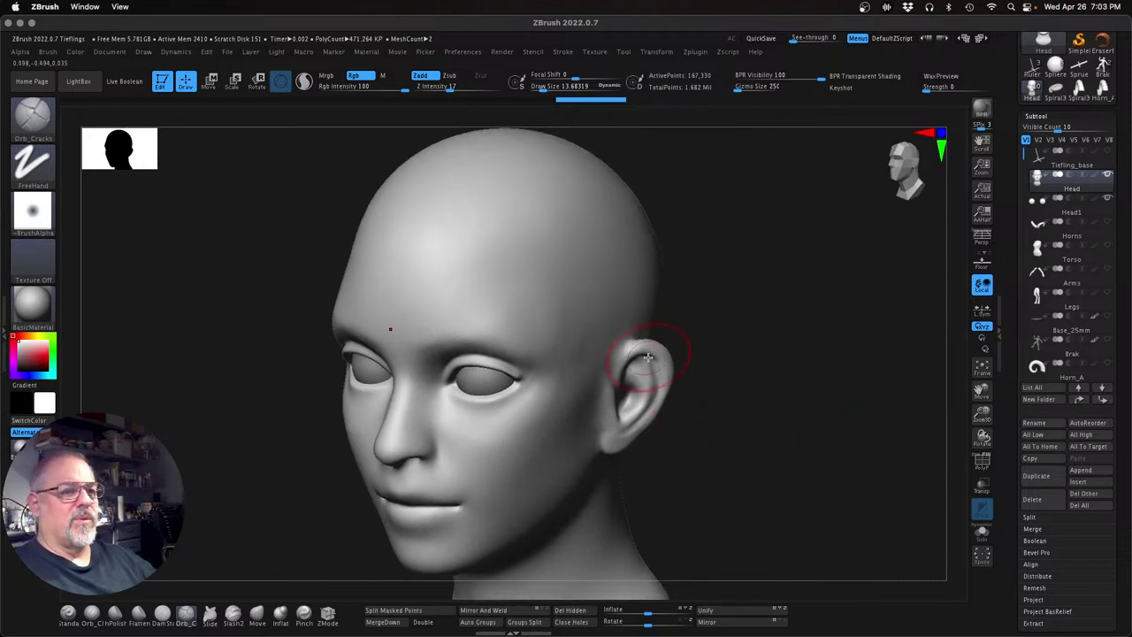
{"action": "left_click", "coordinate": [257, 616]}
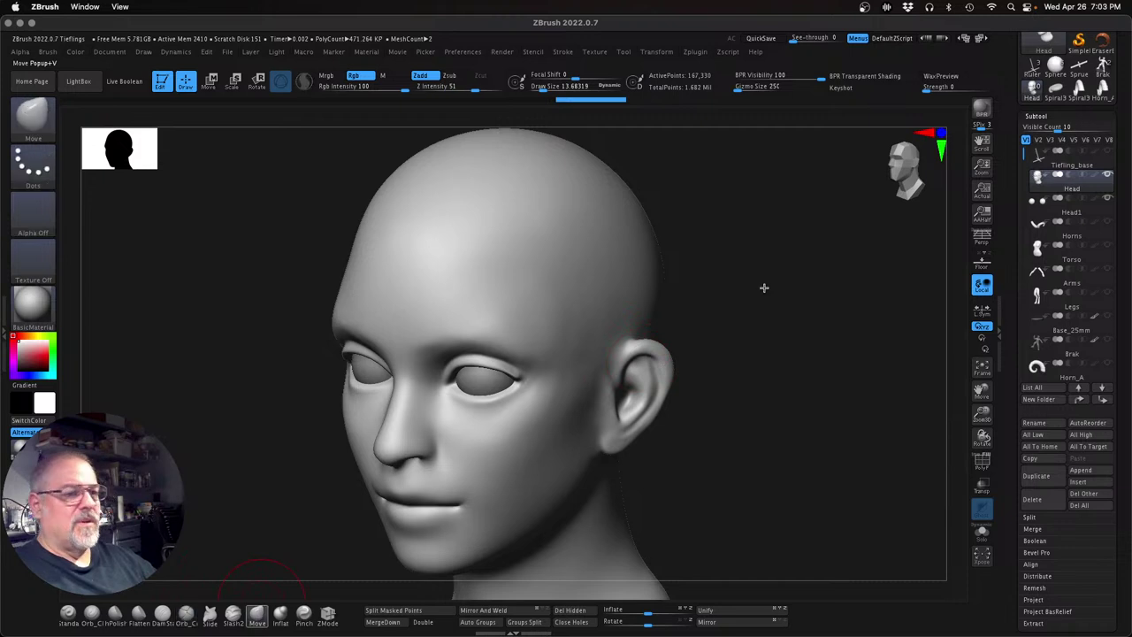
{"action": "left_click_drag", "start_coordinate": [675, 344], "coordinate": [678, 342]}
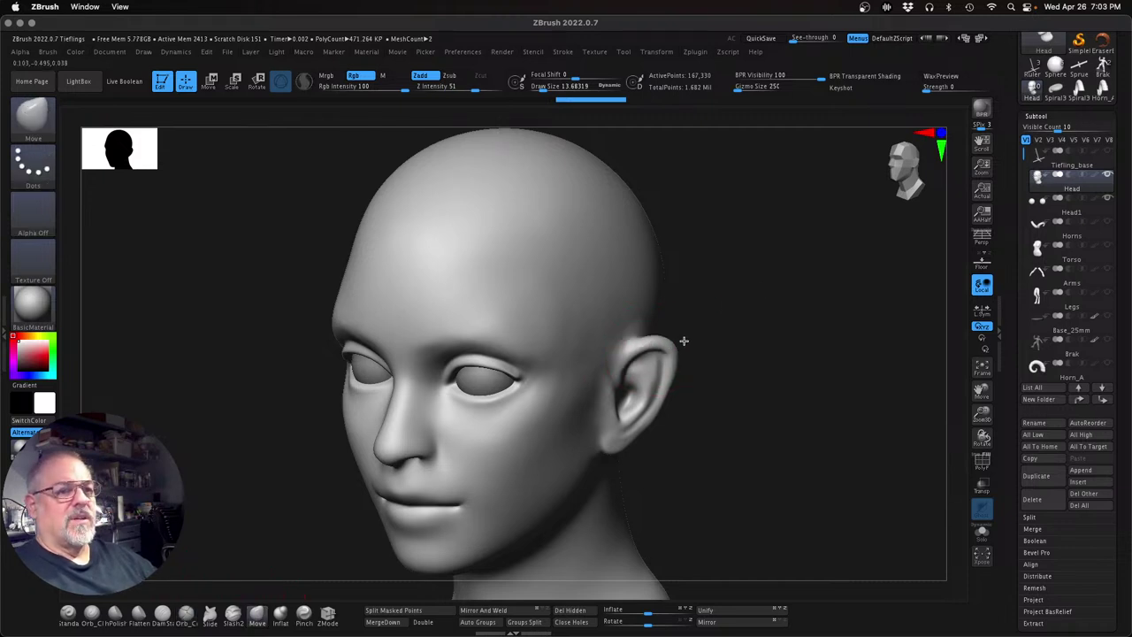
Thicken the back of the ear with the Inflat brush and smooth its rear edge
{"action": "left_click_drag", "start_coordinate": [771, 379], "coordinate": [665, 380]}
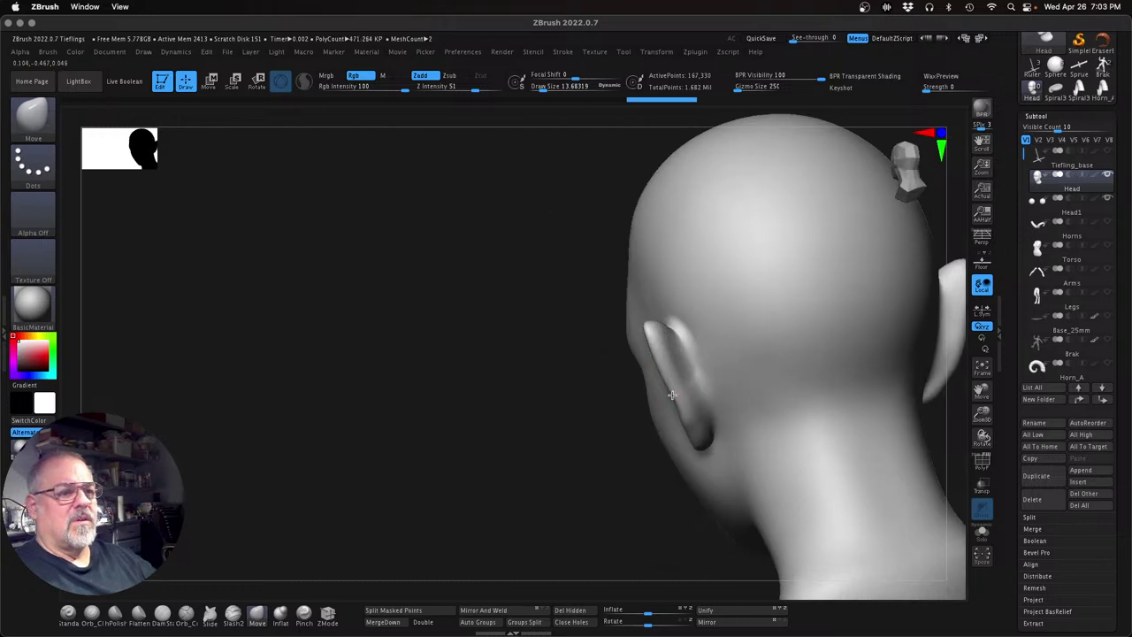
{"action": "left_click", "coordinate": [278, 614]}
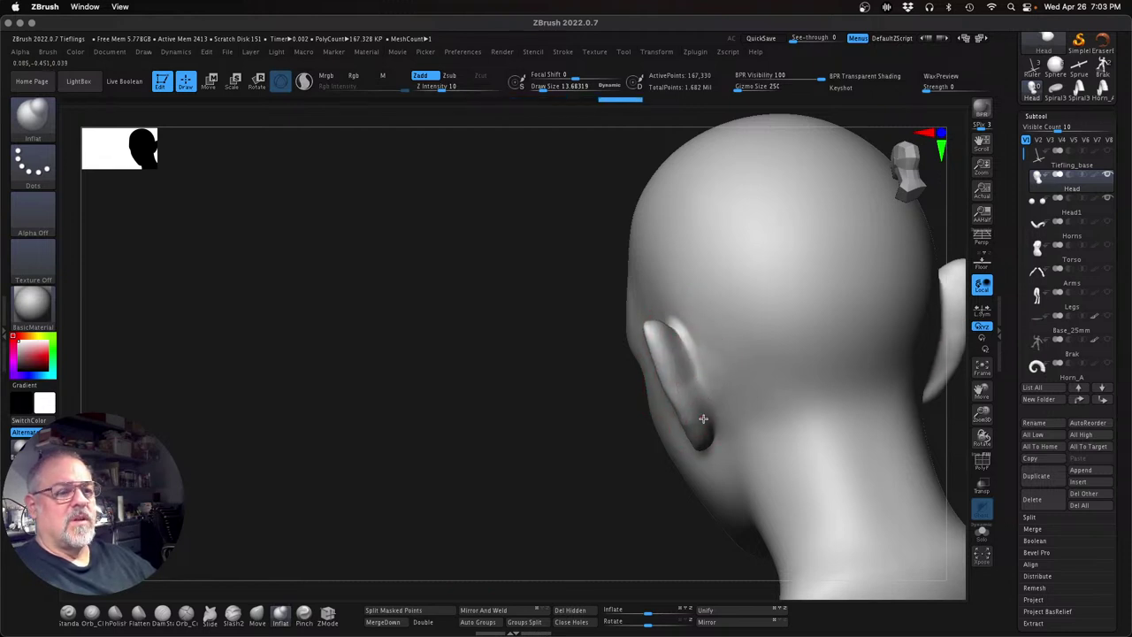
{"action": "mouse_move", "coordinate": [566, 455]}
{"action": "left_mouse_down"}
{"action": "mouse_move", "coordinate": [780, 423]}
{"action": "mouse_move", "coordinate": [763, 399]}
{"action": "left_mouse_up"}
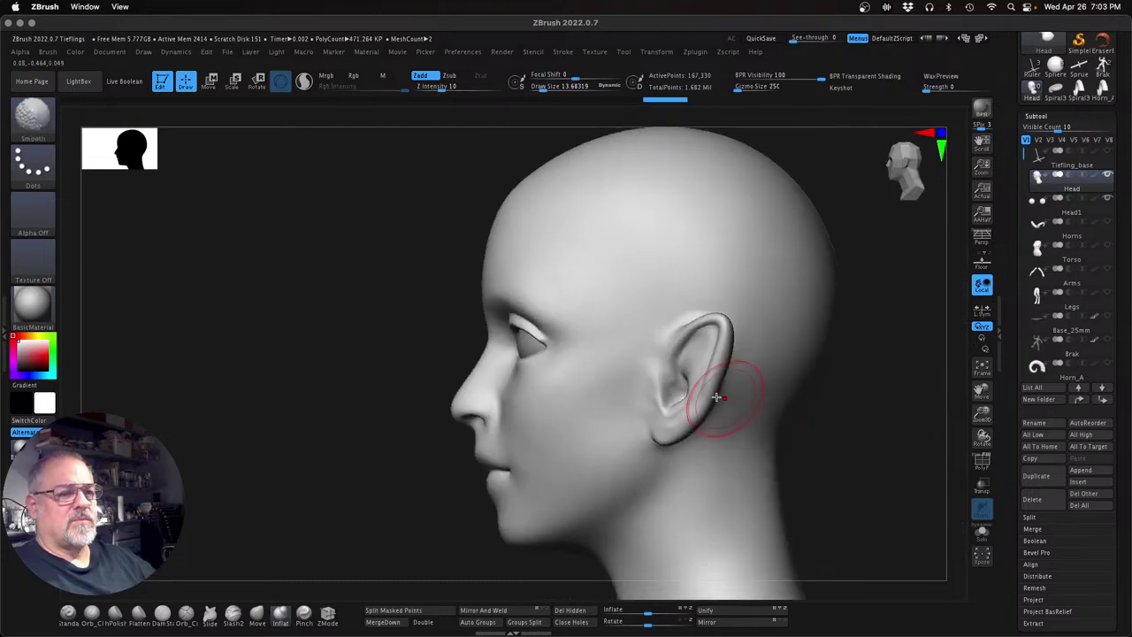
Reshape the ear with the Move brush, stretching its upper rim backward into a pointed tip
{"action": "left_click", "coordinate": [256, 612]}
{"action": "mouse_move", "coordinate": [719, 372]}
{"action": "left_mouse_down"}
{"action": "mouse_move", "coordinate": [731, 374]}
{"action": "mouse_move", "coordinate": [713, 411]}
{"action": "left_mouse_up"}
{"action": "left_click_drag", "start_coordinate": [721, 351], "coordinate": [725, 346]}
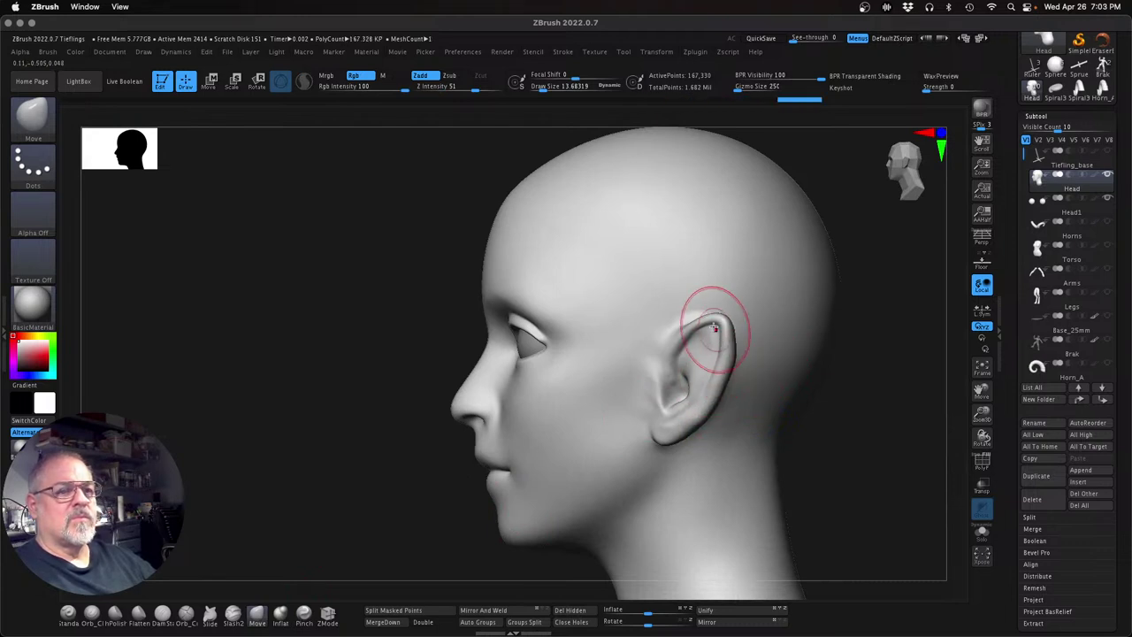
{"action": "left_click_drag", "start_coordinate": [881, 389], "coordinate": [801, 414]}
{"action": "left_click_drag", "start_coordinate": [561, 380], "coordinate": [709, 426]}
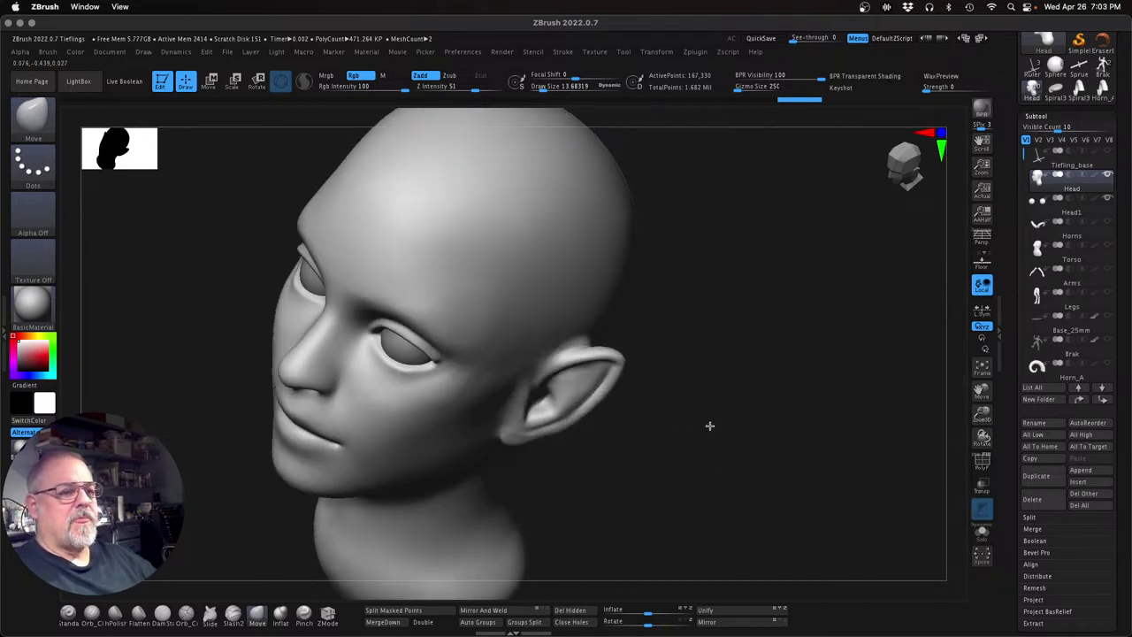
{"action": "left_click_drag", "start_coordinate": [674, 380], "coordinate": [691, 403]}
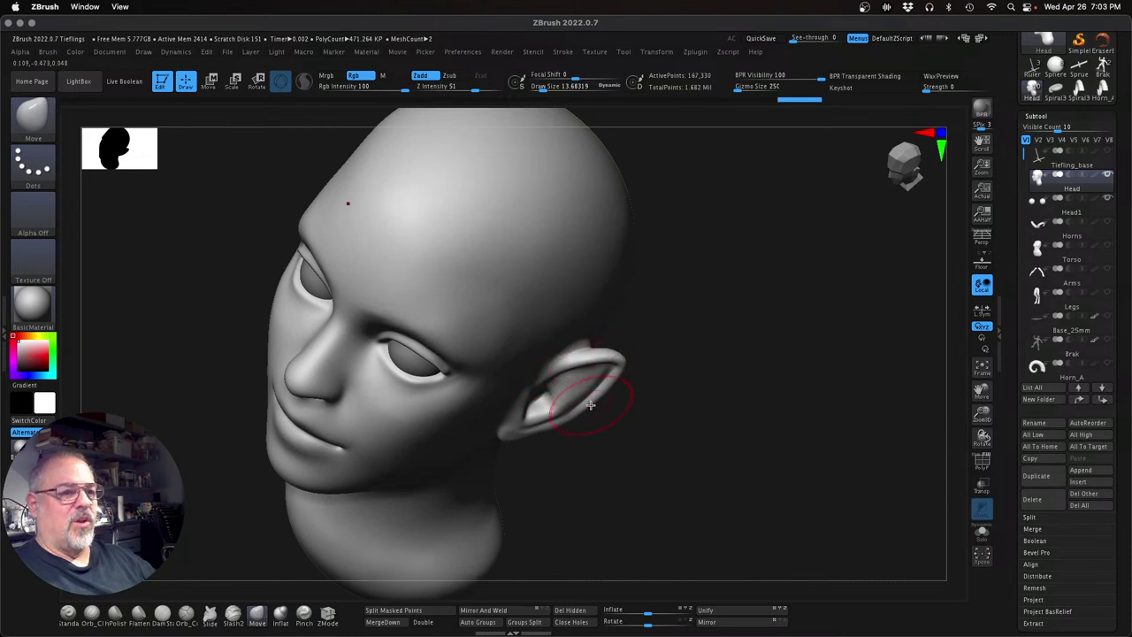
{"action": "left_click_drag", "start_coordinate": [665, 388], "coordinate": [662, 318]}
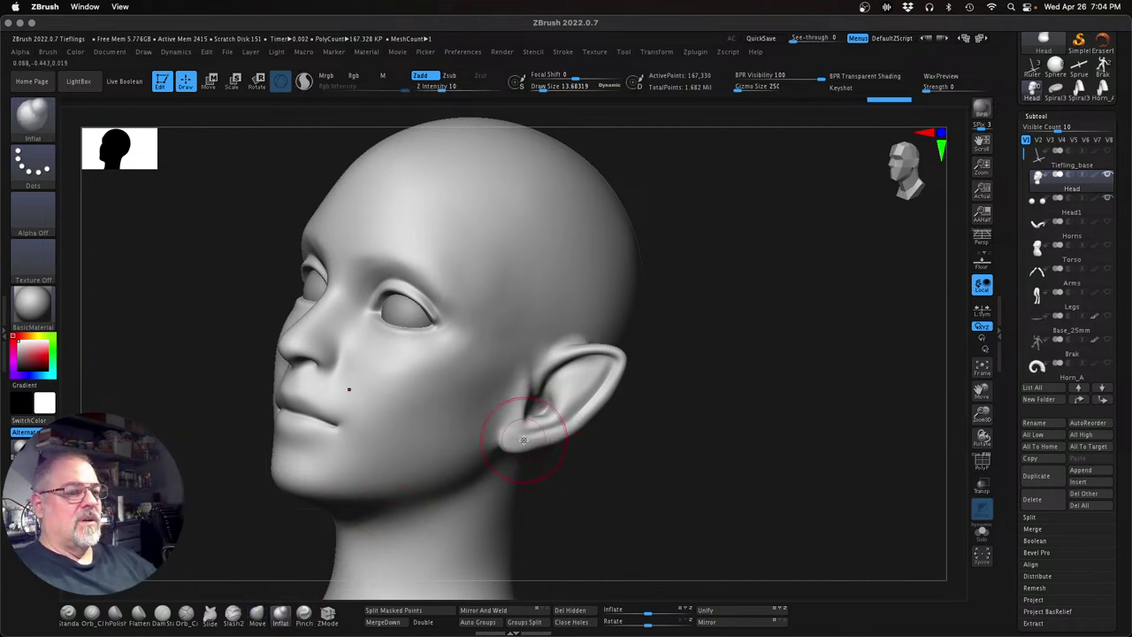
Thicken the earlobe and the ear's lower and upper rim with the Inflat brush
{"action": "mouse_move", "coordinate": [523, 441]}
{"action": "left_mouse_down"}
{"action": "mouse_move", "coordinate": [516, 431]}
{"action": "mouse_move", "coordinate": [578, 418]}
{"action": "mouse_move", "coordinate": [592, 403]}
{"action": "left_mouse_up"}
{"action": "left_click_drag", "start_coordinate": [582, 349], "coordinate": [585, 349]}
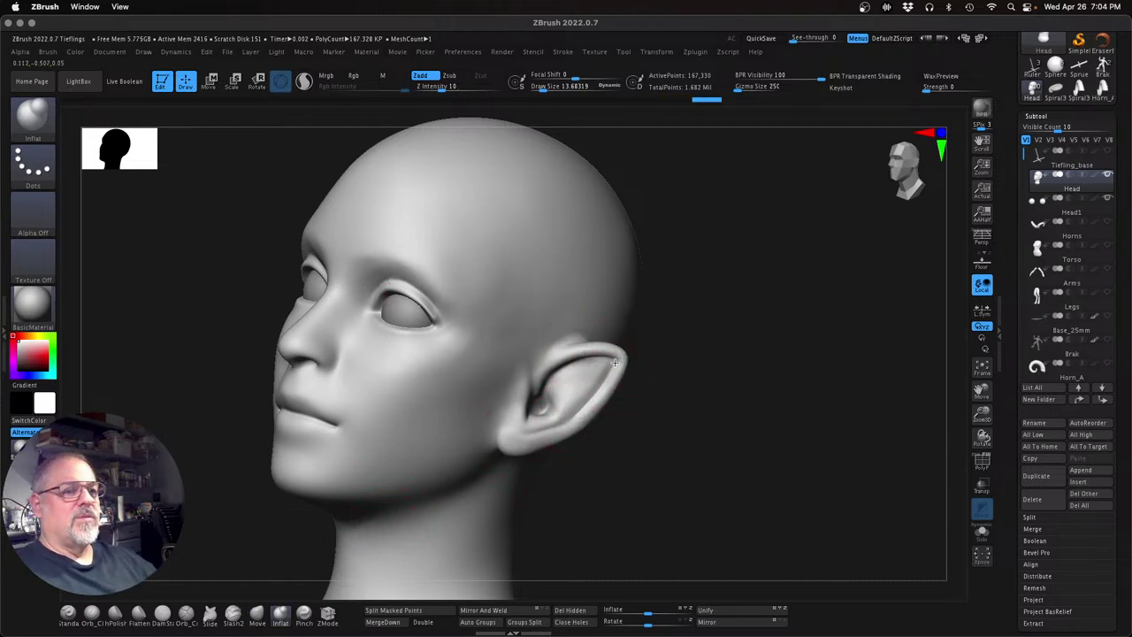
{"action": "mouse_move", "coordinate": [745, 397]}
{"action": "left_mouse_down"}
{"action": "mouse_move", "coordinate": [659, 463]}
{"action": "mouse_move", "coordinate": [621, 370]}
{"action": "left_mouse_up"}
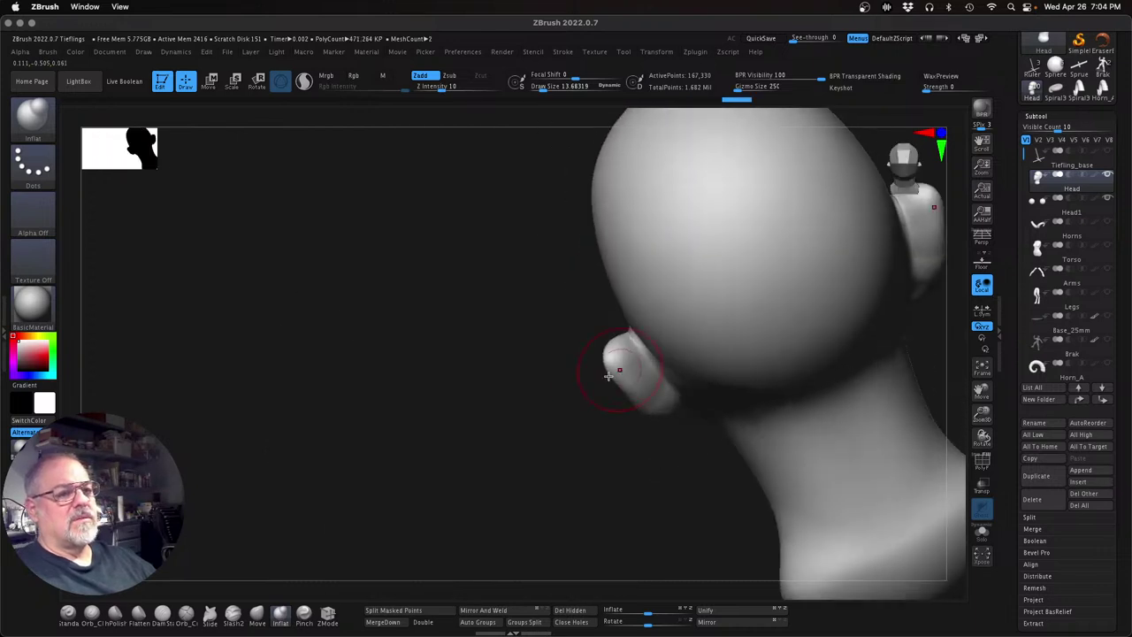
Adjust the rear edge of the ear with the Move brush, working from behind the head
{"action": "left_click_drag", "start_coordinate": [469, 532], "coordinate": [460, 505]}
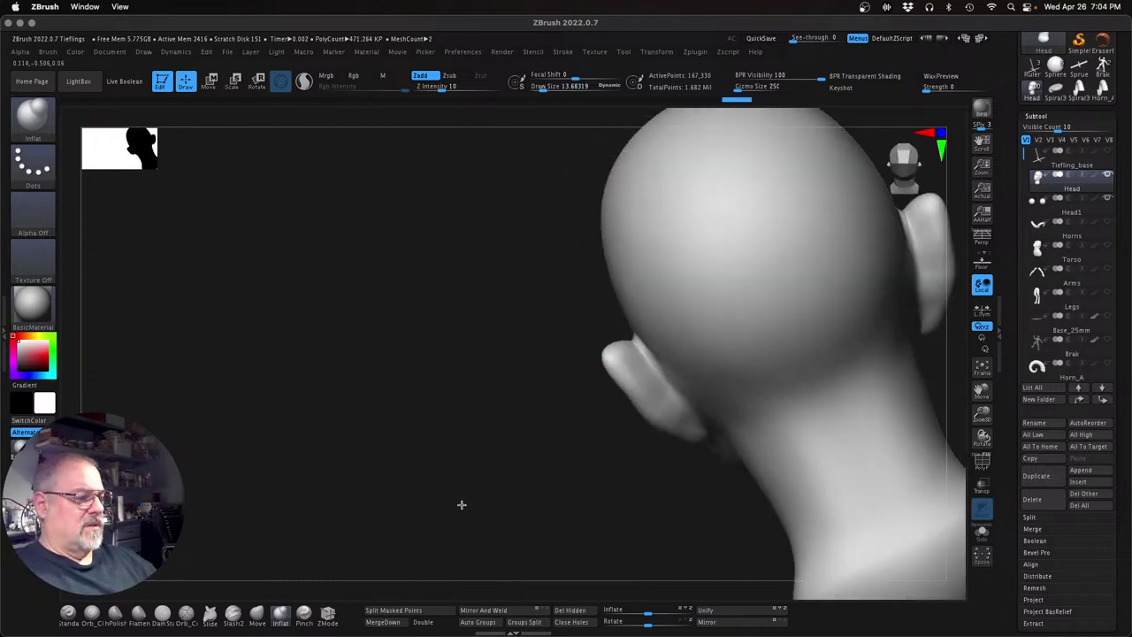
{"action": "left_click", "coordinate": [257, 613]}
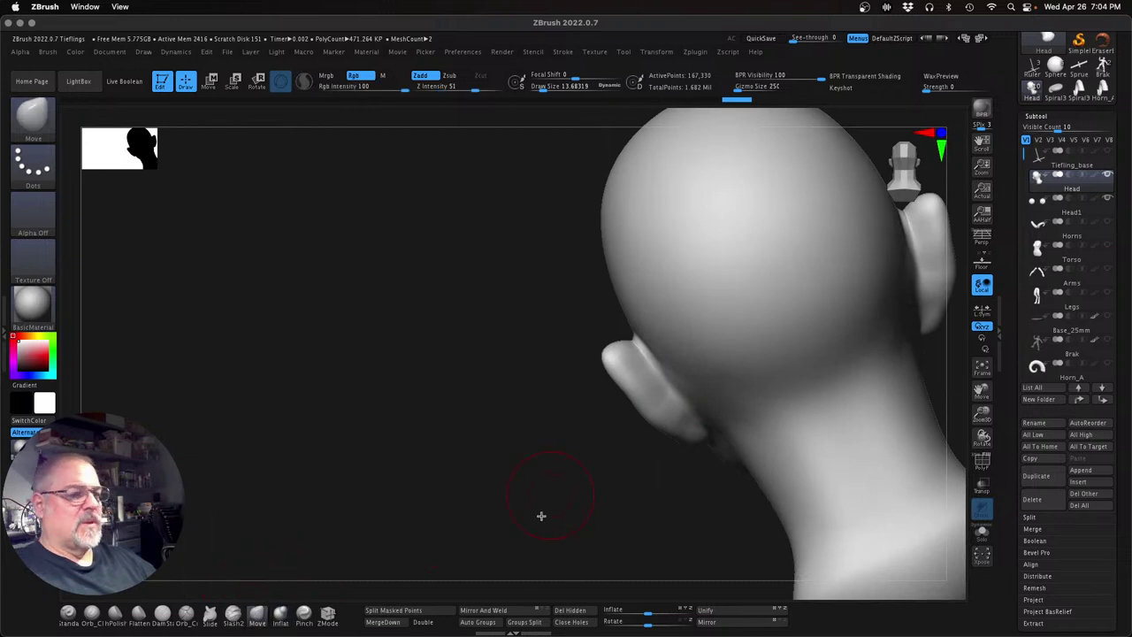
{"action": "mouse_move", "coordinate": [552, 467]}
{"action": "left_mouse_down"}
{"action": "mouse_move", "coordinate": [531, 477]}
{"action": "mouse_move", "coordinate": [575, 443]}
{"action": "left_mouse_up"}
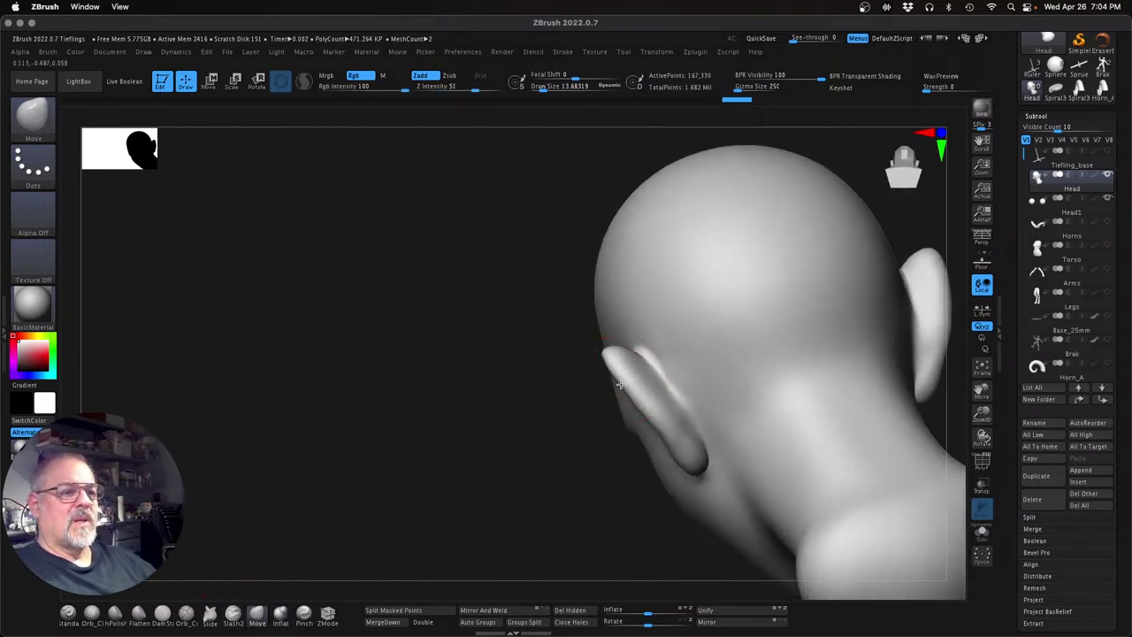
{"action": "left_click_drag", "start_coordinate": [669, 436], "coordinate": [663, 443]}
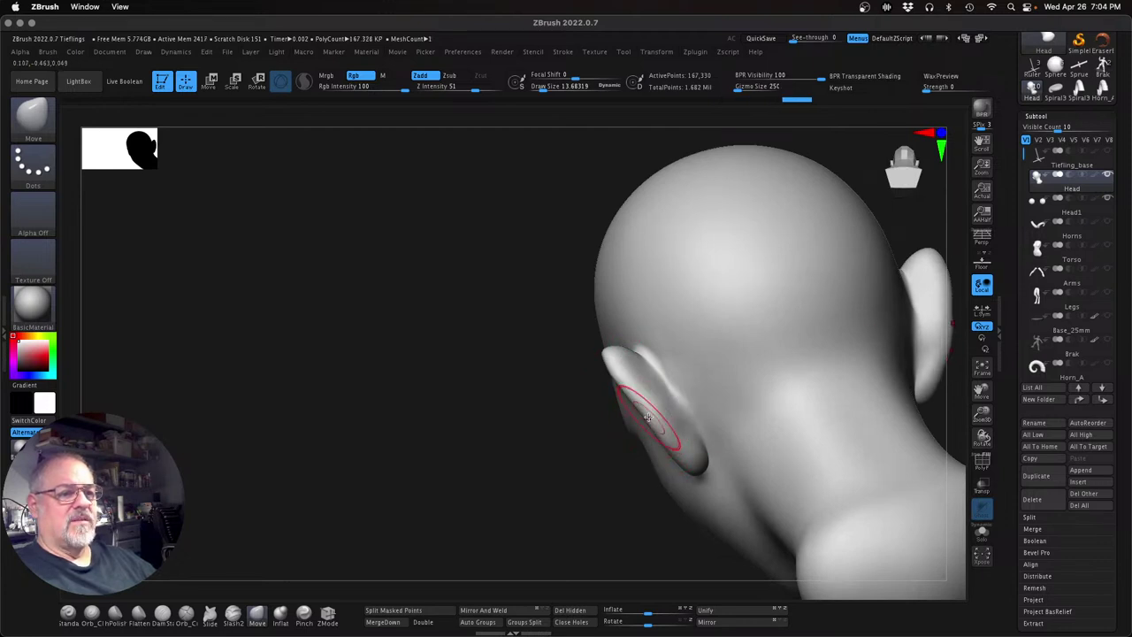
Examine the overall head and ear proportions from the side, front and three-quarter angles, both near and far
{"action": "left_click_drag", "start_coordinate": [350, 507], "coordinate": [332, 471]}
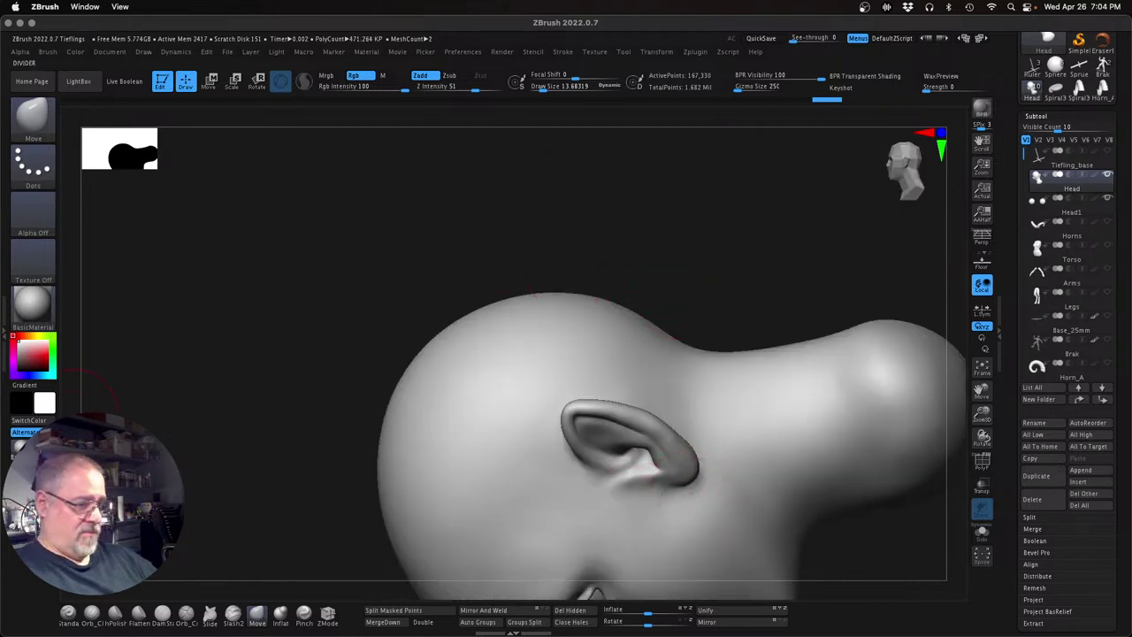
{"action": "left_click_drag", "start_coordinate": [226, 440], "coordinate": [439, 296]}
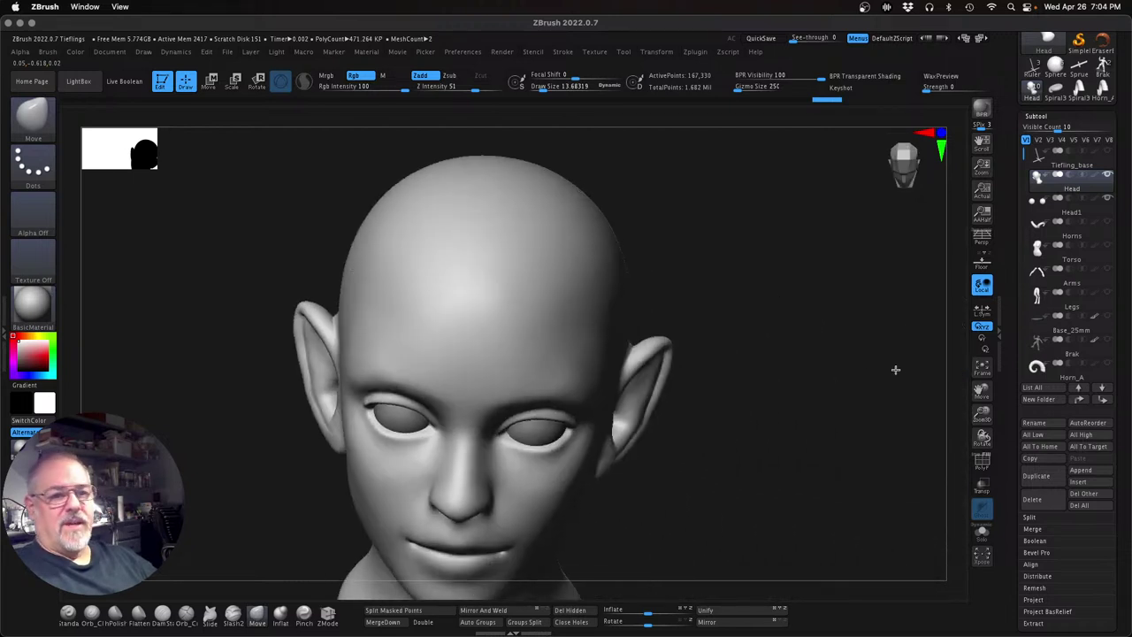
{"action": "mouse_move", "coordinate": [964, 408]}
{"action": "left_mouse_down"}
{"action": "mouse_move", "coordinate": [819, 385]}
{"action": "mouse_move", "coordinate": [790, 427]}
{"action": "mouse_move", "coordinate": [687, 416]}
{"action": "left_mouse_up"}
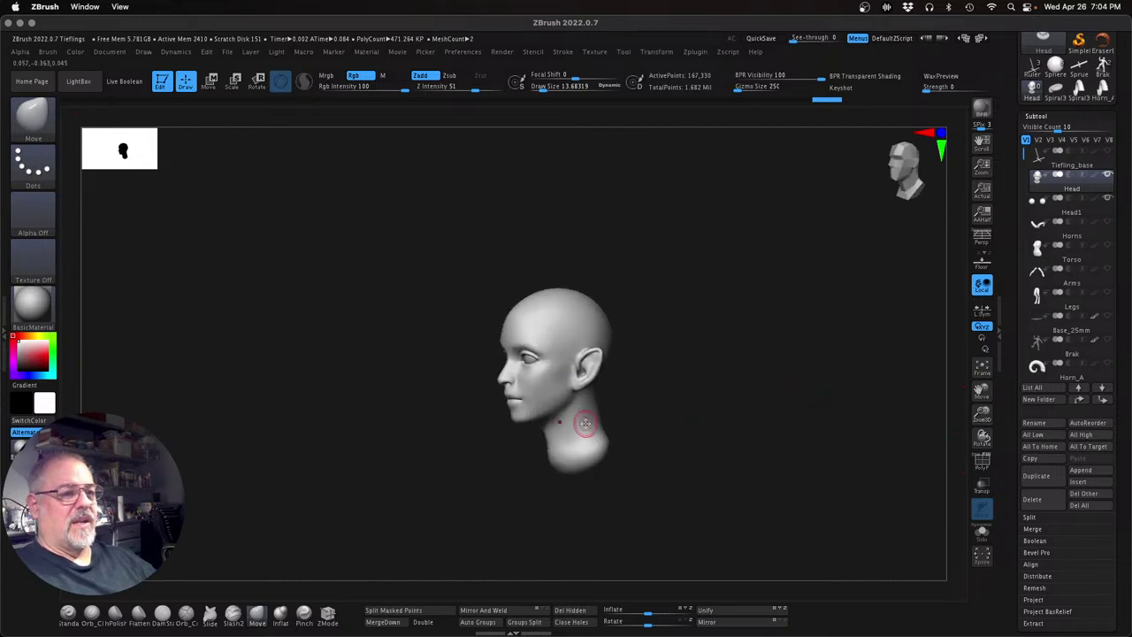
{"action": "left_click_drag", "start_coordinate": [810, 389], "coordinate": [837, 390]}
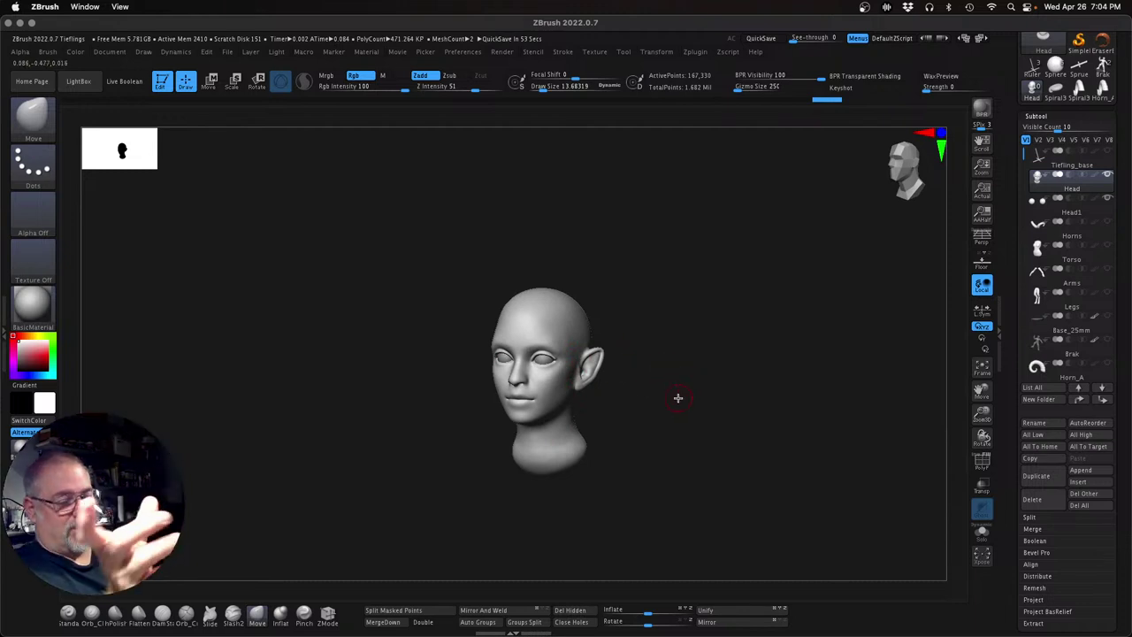
{"action": "left_click_drag", "start_coordinate": [983, 413], "coordinate": [987, 440]}
{"action": "left_click_drag", "start_coordinate": [785, 457], "coordinate": [897, 492]}
{"action": "left_click_drag", "start_coordinate": [982, 413], "coordinate": [983, 436]}
{"action": "left_click_drag", "start_coordinate": [819, 470], "coordinate": [854, 489]}
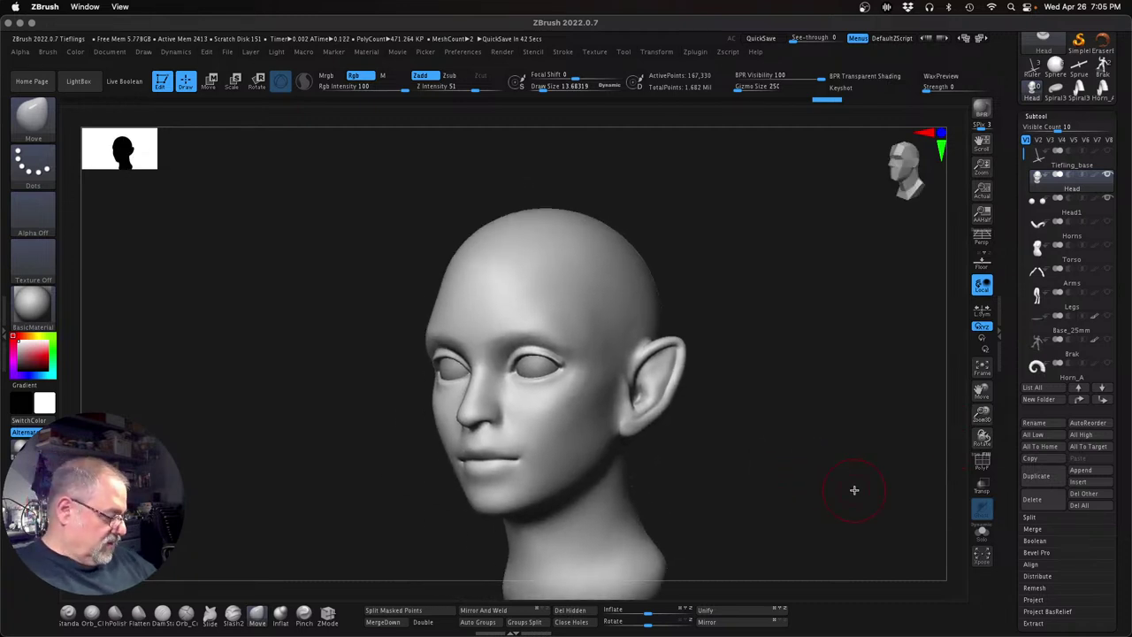
Set the draw size to about 25 and fill out the nose and chin slightly with the Inflat brush, undoing unwanted strokes
{"action": "key", "text": "s"}
{"action": "left_click_drag", "start_coordinate": [856, 487], "coordinate": [858, 487]}
{"action": "left_click_drag", "start_coordinate": [789, 484], "coordinate": [773, 486]}
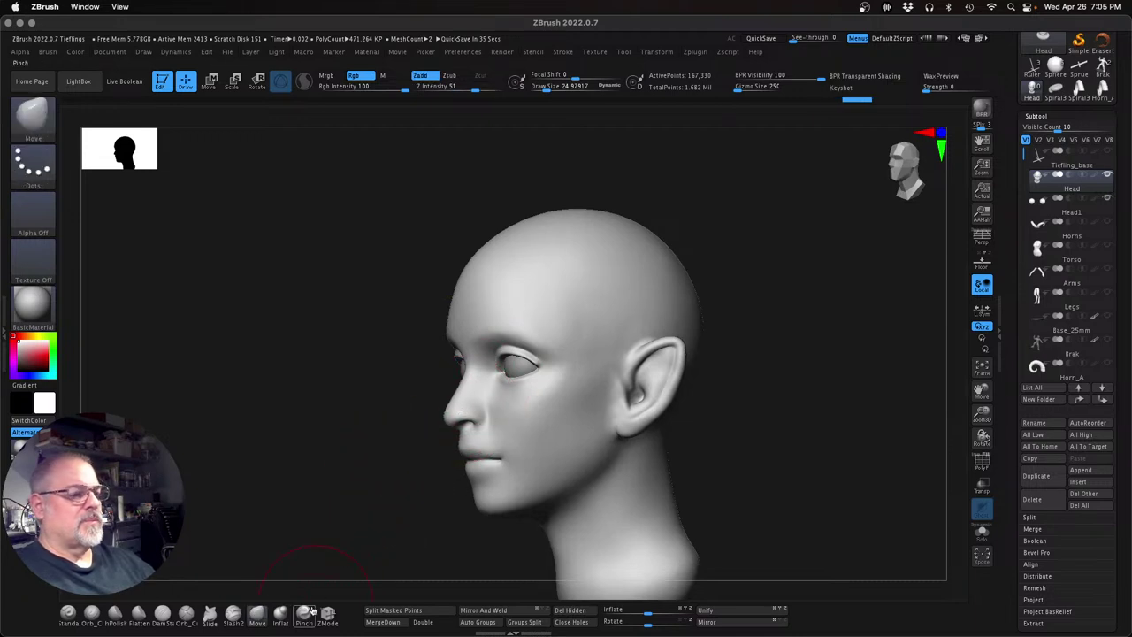
{"action": "left_click", "coordinate": [280, 613]}
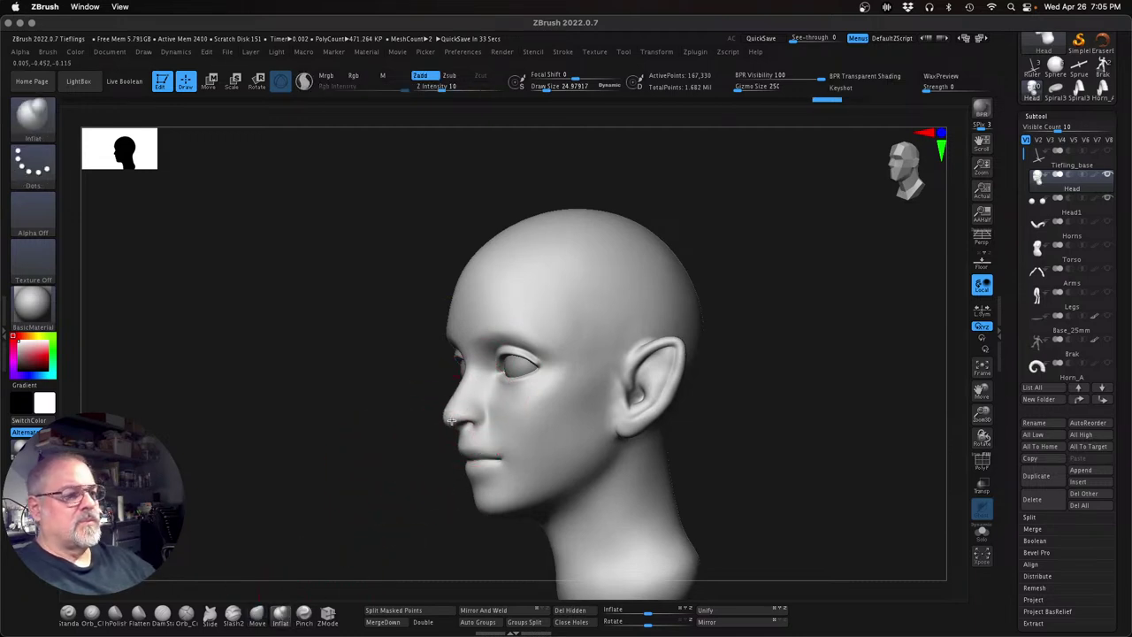
{"action": "mouse_move", "coordinate": [433, 437]}
{"action": "left_mouse_down"}
{"action": "mouse_move", "coordinate": [467, 416]}
{"action": "mouse_move", "coordinate": [458, 413]}
{"action": "left_mouse_up"}
{"action": "key", "text": "ctrl+z"}
{"action": "key", "text": "ctrl+z"}
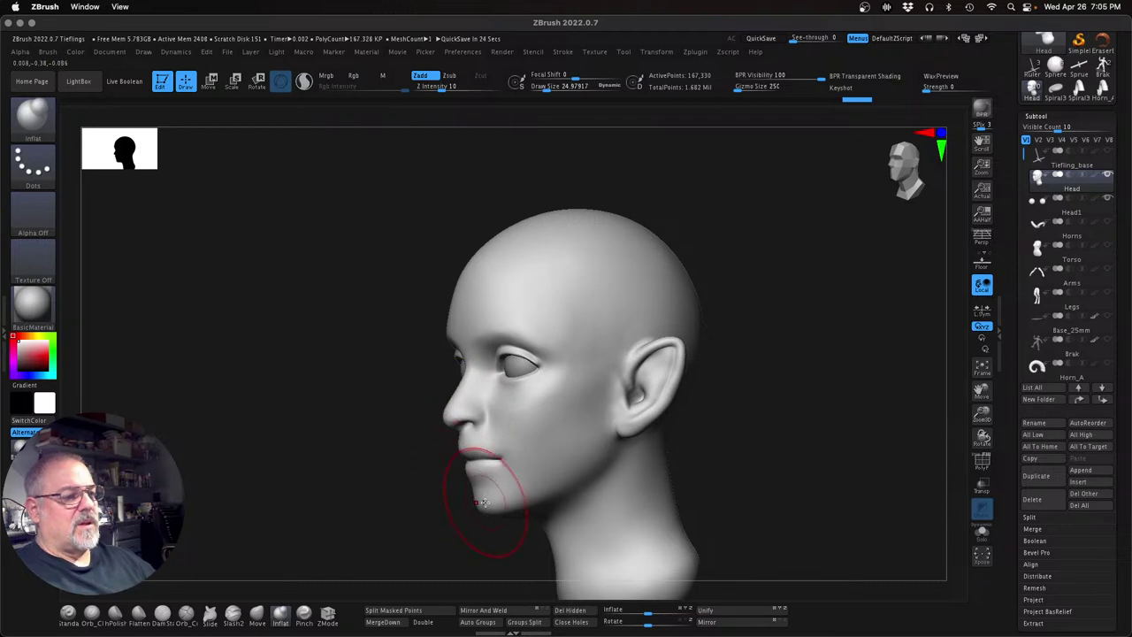
{"action": "left_click_drag", "start_coordinate": [379, 513], "coordinate": [331, 511]}
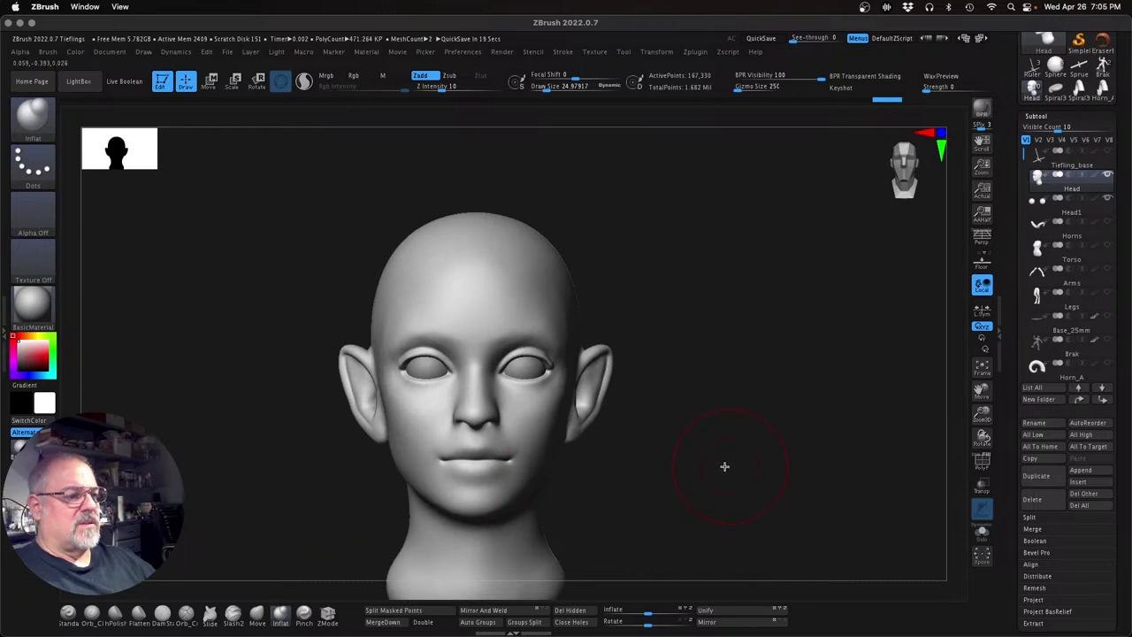
Pull the inner brows downward with the Move brush to give the eyes a stern slant
{"action": "left_click_drag", "start_coordinate": [728, 465], "coordinate": [737, 445], "text": "alt"}
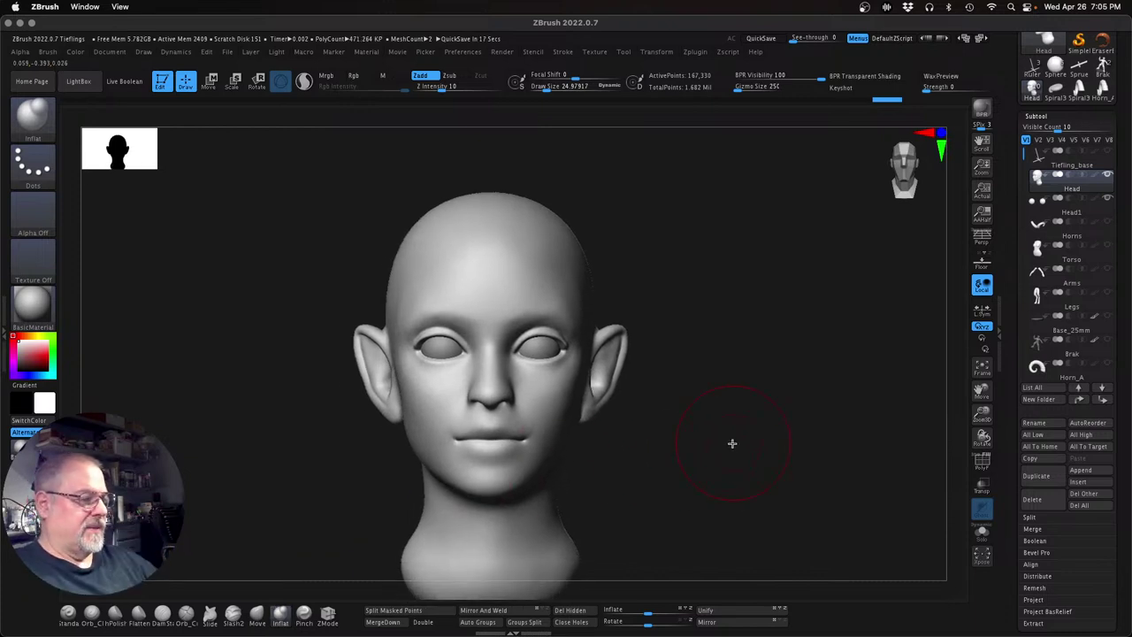
{"action": "left_click", "coordinate": [256, 612]}
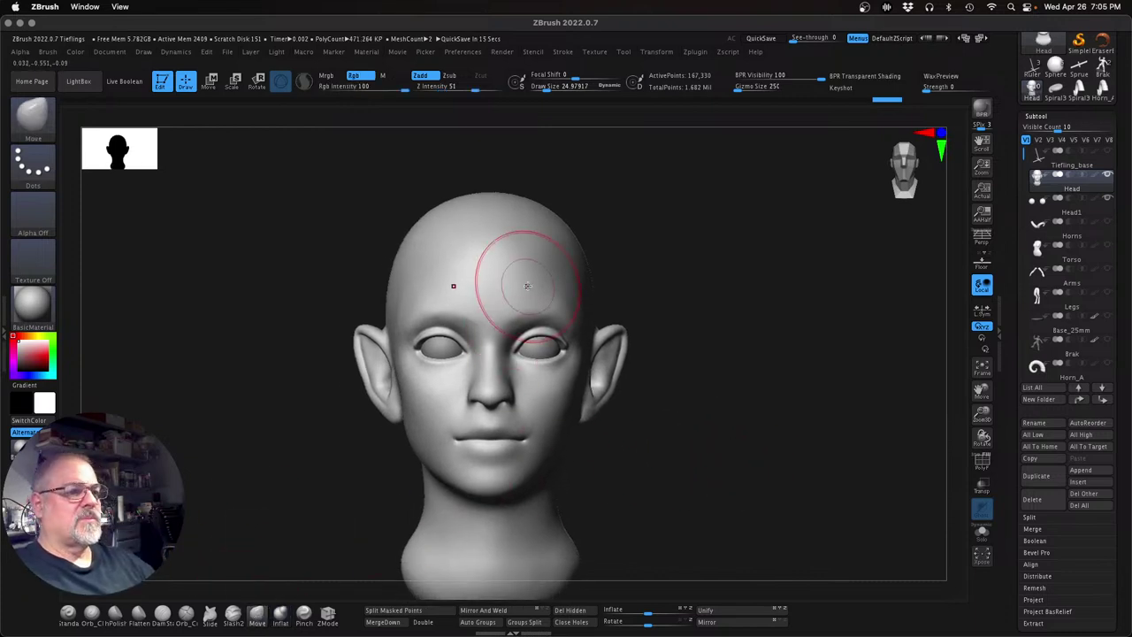
{"action": "mouse_move", "coordinate": [519, 315]}
{"action": "left_mouse_down"}
{"action": "mouse_move", "coordinate": [518, 325]}
{"action": "mouse_move", "coordinate": [558, 314]}
{"action": "mouse_move", "coordinate": [535, 342]}
{"action": "left_mouse_up"}
{"action": "left_click_drag", "start_coordinate": [669, 450], "coordinate": [678, 458]}
{"action": "left_click_drag", "start_coordinate": [437, 359], "coordinate": [436, 369]}
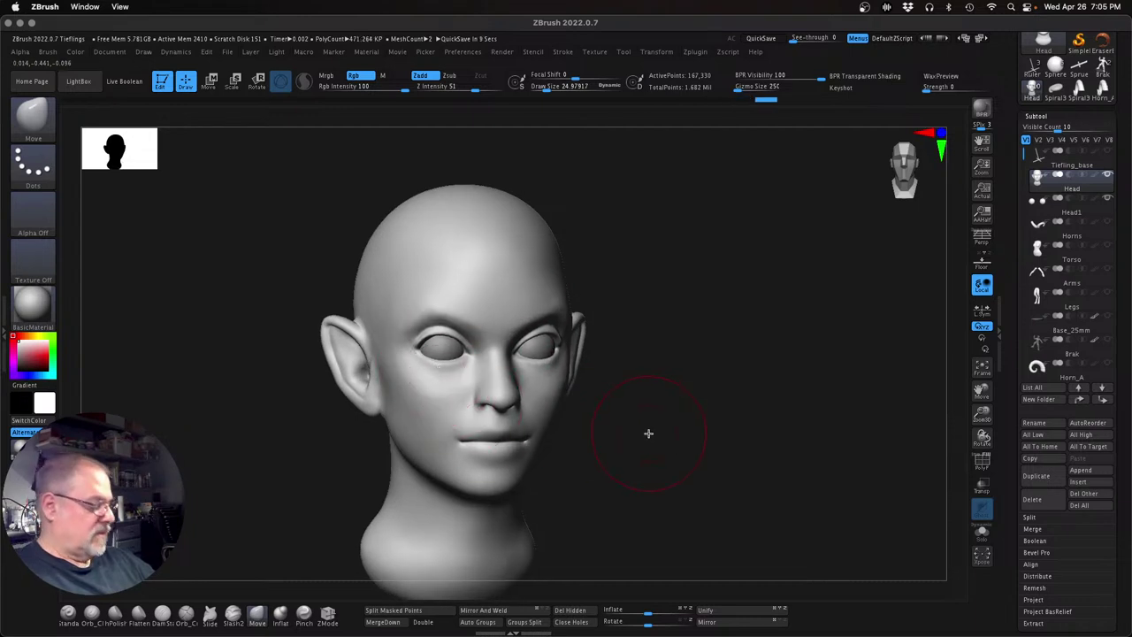
Set the draw size to about 18.9 and reshape the lower eyelids and the area beneath the eyes with the Move brush
{"action": "key", "text": "s"}
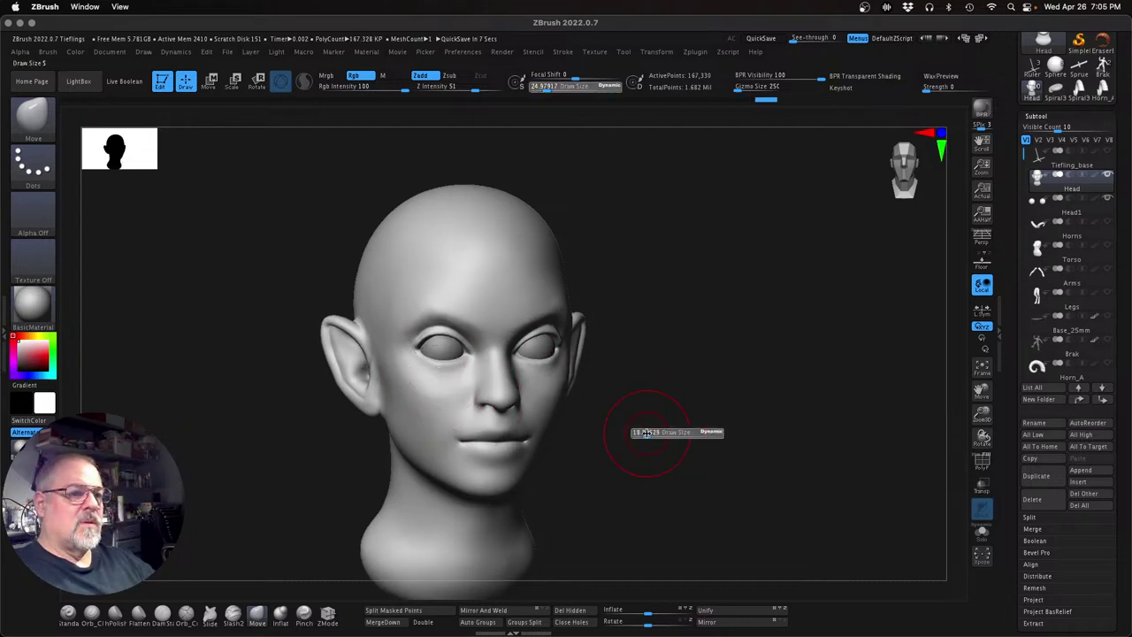
{"action": "left_click_drag", "start_coordinate": [647, 433], "coordinate": [645, 434]}
{"action": "mouse_move", "coordinate": [444, 359]}
{"action": "left_mouse_down"}
{"action": "mouse_move", "coordinate": [447, 346]}
{"action": "mouse_move", "coordinate": [418, 361]}
{"action": "left_mouse_up"}
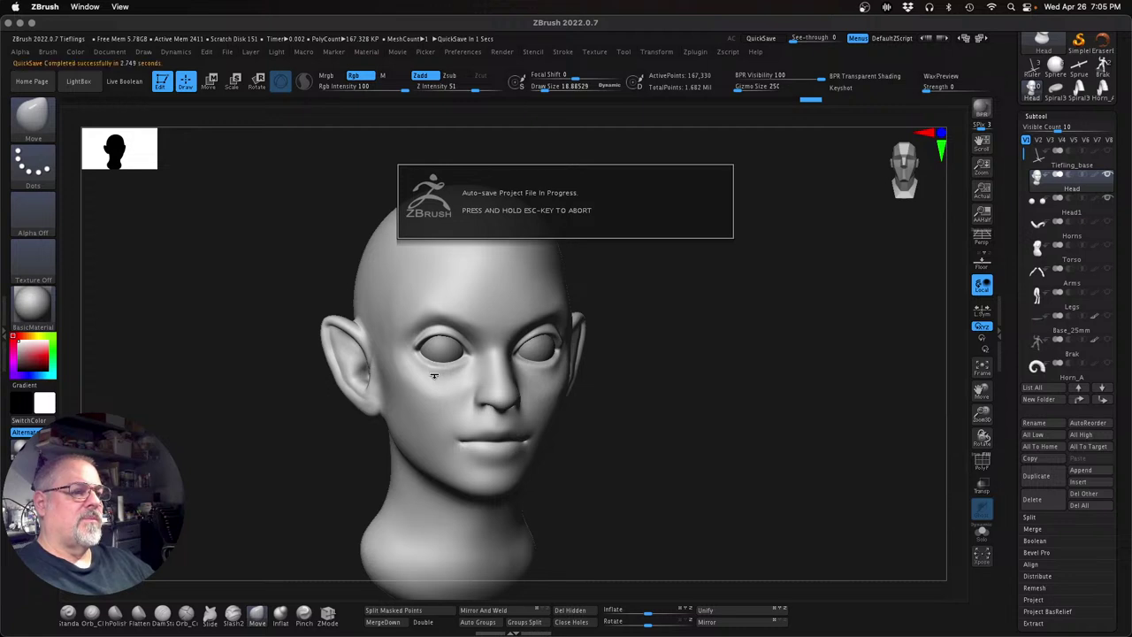
{"action": "mouse_move", "coordinate": [435, 369]}
{"action": "left_mouse_down"}
{"action": "mouse_move", "coordinate": [448, 367]}
{"action": "mouse_move", "coordinate": [426, 339]}
{"action": "left_mouse_up"}
Adjust the area around the upper eye and smooth the cheek below the eye
{"action": "mouse_move", "coordinate": [624, 368]}
{"action": "left_mouse_down"}
{"action": "mouse_move", "coordinate": [675, 306]}
{"action": "mouse_move", "coordinate": [654, 295]}
{"action": "mouse_move", "coordinate": [619, 305]}
{"action": "left_mouse_up"}
{"action": "mouse_move", "coordinate": [503, 312]}
{"action": "left_mouse_down"}
{"action": "mouse_move", "coordinate": [494, 308]}
{"action": "mouse_move", "coordinate": [534, 323]}
{"action": "left_mouse_up"}
{"action": "key", "text": "ctrl+shift+z"}
{"action": "mouse_move", "coordinate": [722, 341]}
{"action": "left_mouse_down"}
{"action": "mouse_move", "coordinate": [713, 361]}
{"action": "mouse_move", "coordinate": [700, 336]}
{"action": "mouse_move", "coordinate": [589, 366]}
{"action": "mouse_move", "coordinate": [532, 361]}
{"action": "left_mouse_up"}
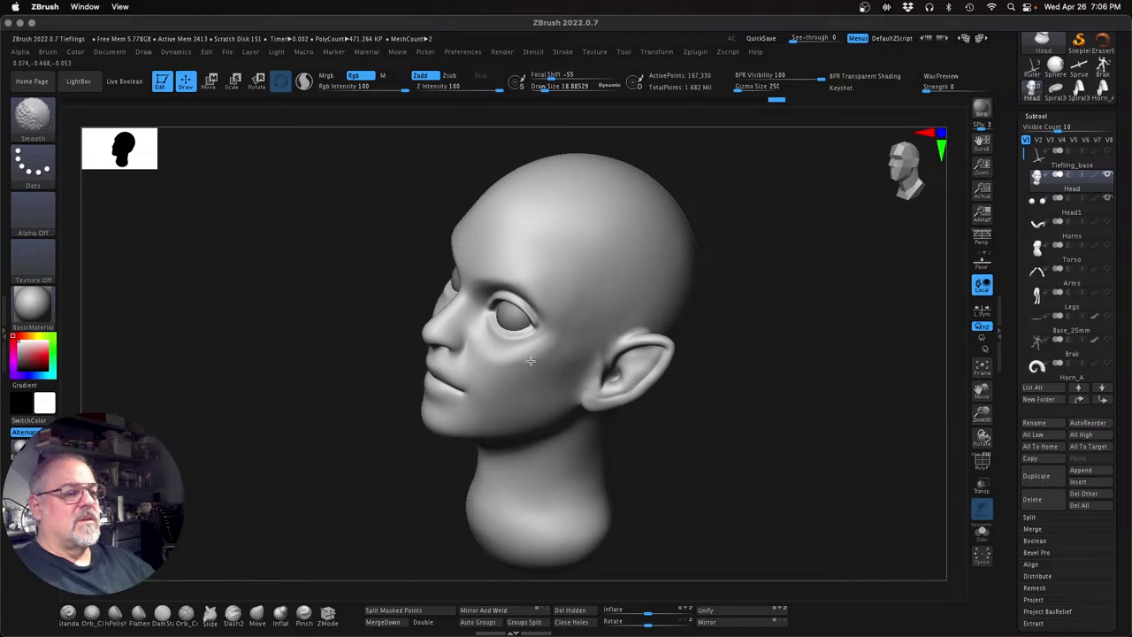
{"action": "left_click_drag", "start_coordinate": [758, 417], "coordinate": [792, 395]}
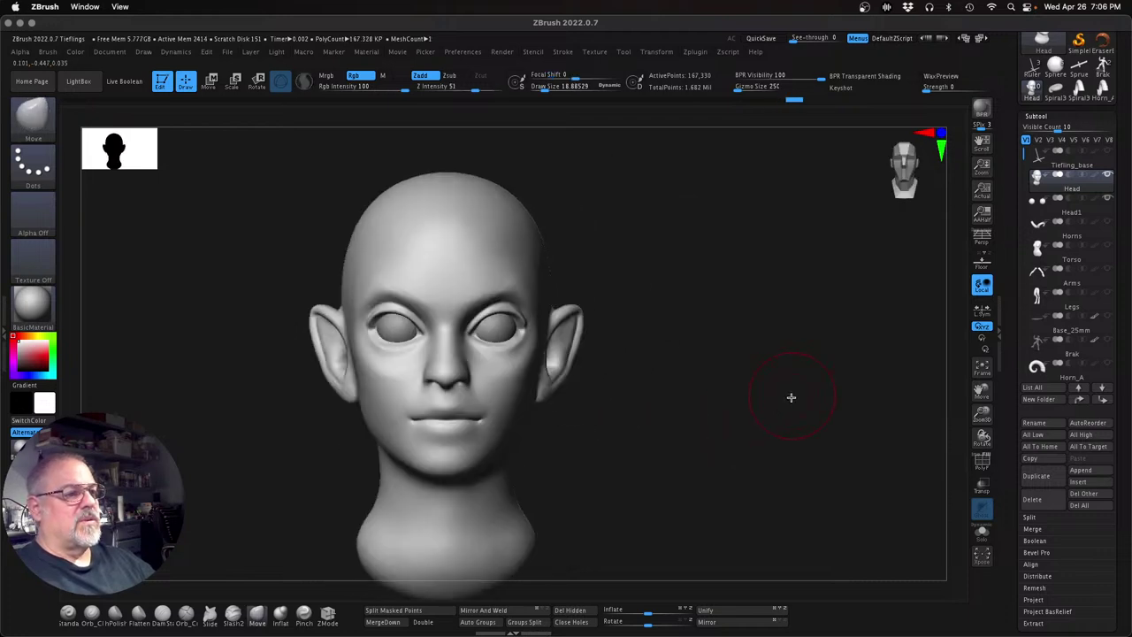
Sculpt a sharper brow ridge above the eyes with the Orb_Cracks brush at a draw size of about 18.9
{"action": "mouse_move", "coordinate": [735, 371]}
{"action": "left_mouse_down"}
{"action": "mouse_move", "coordinate": [704, 352]}
{"action": "mouse_move", "coordinate": [744, 370]}
{"action": "mouse_move", "coordinate": [798, 342]}
{"action": "mouse_move", "coordinate": [769, 412]}
{"action": "left_mouse_up"}
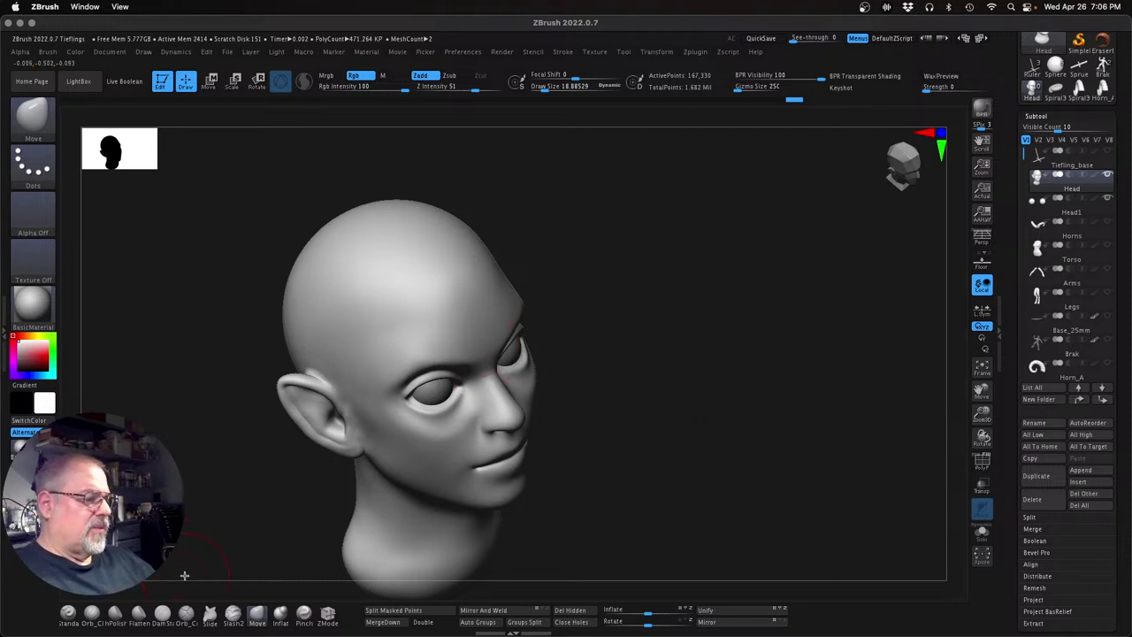
{"action": "left_click", "coordinate": [185, 612]}
{"action": "key", "text": "s"}
{"action": "left_click_drag", "start_coordinate": [614, 488], "coordinate": [473, 324]}
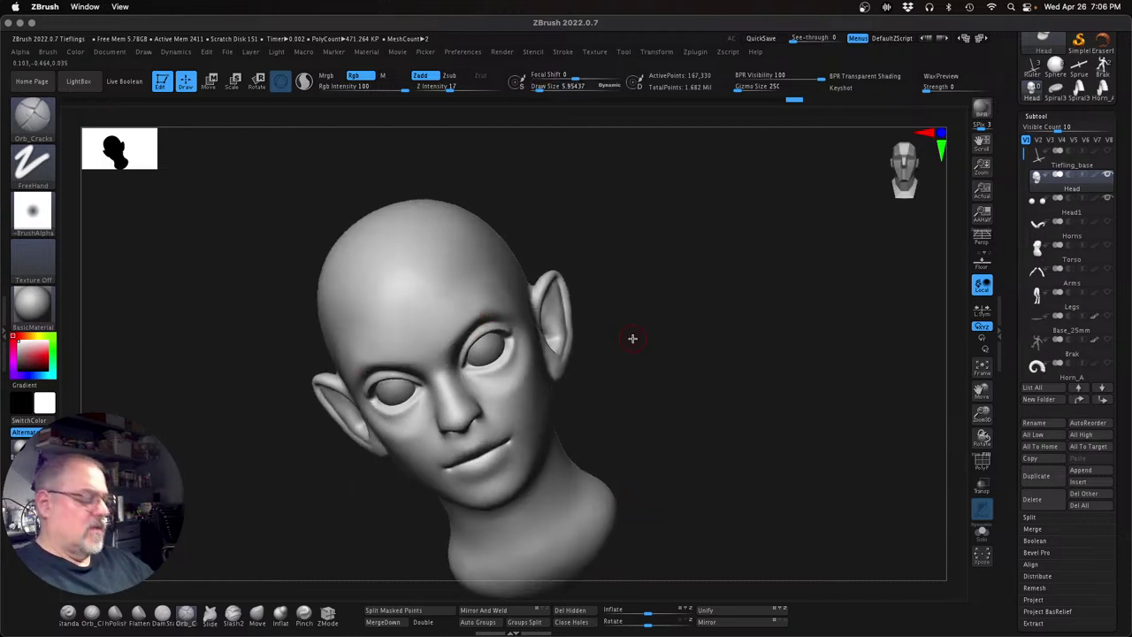
{"action": "key", "text": "s"}
{"action": "left_click_drag", "start_coordinate": [634, 342], "coordinate": [636, 342]}
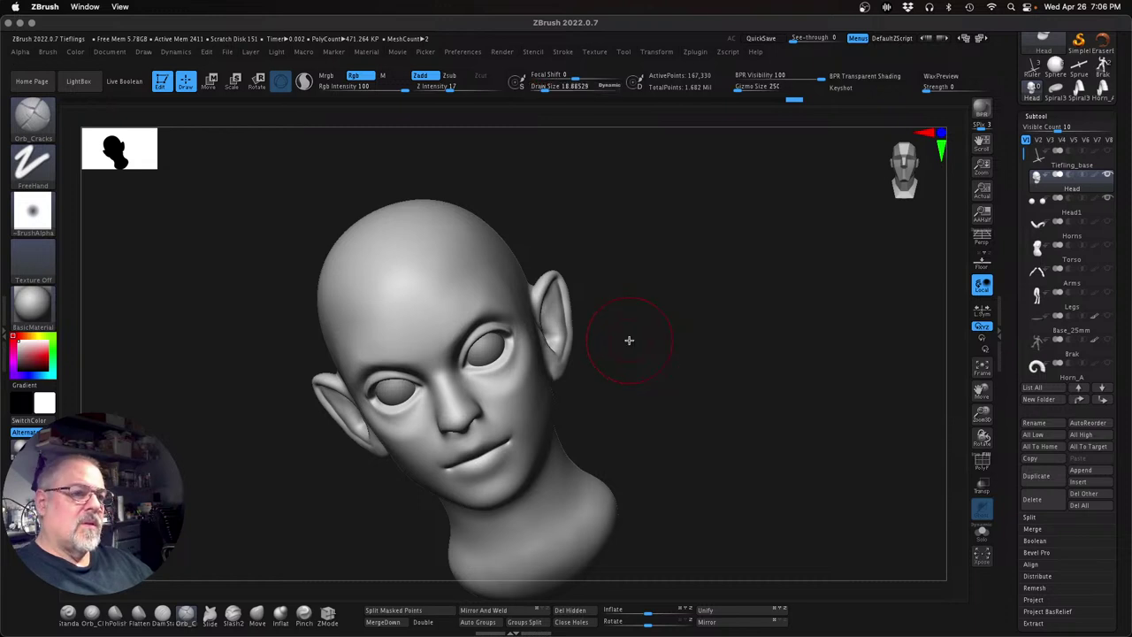
{"action": "left_click_drag", "start_coordinate": [449, 344], "coordinate": [486, 306]}
Smooth the sculpted brow ridges and blend them into the forehead
{"action": "key", "text": "shift"}
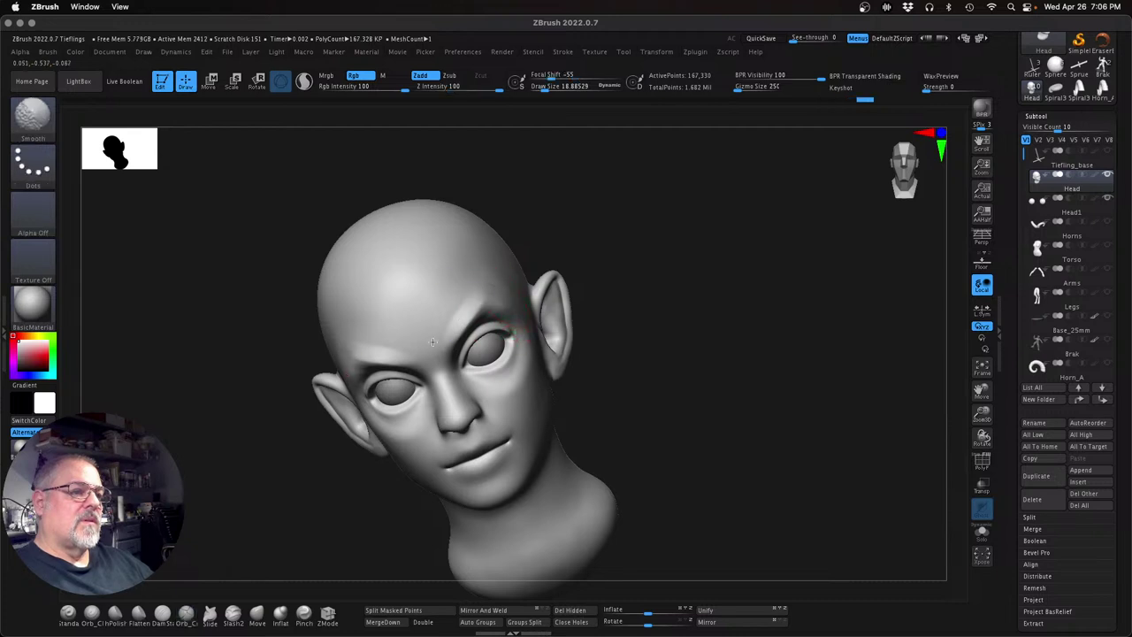
{"action": "left_click_drag", "start_coordinate": [497, 301], "coordinate": [482, 307], "text": "shift"}
{"action": "left_click_drag", "start_coordinate": [392, 343], "coordinate": [396, 357], "text": "shift"}
{"action": "mouse_move", "coordinate": [458, 334]}
{"action": "left_mouse_down"}
{"action": "mouse_move", "coordinate": [486, 306]}
{"action": "mouse_move", "coordinate": [449, 343]}
{"action": "mouse_move", "coordinate": [487, 283]}
{"action": "left_mouse_up"}
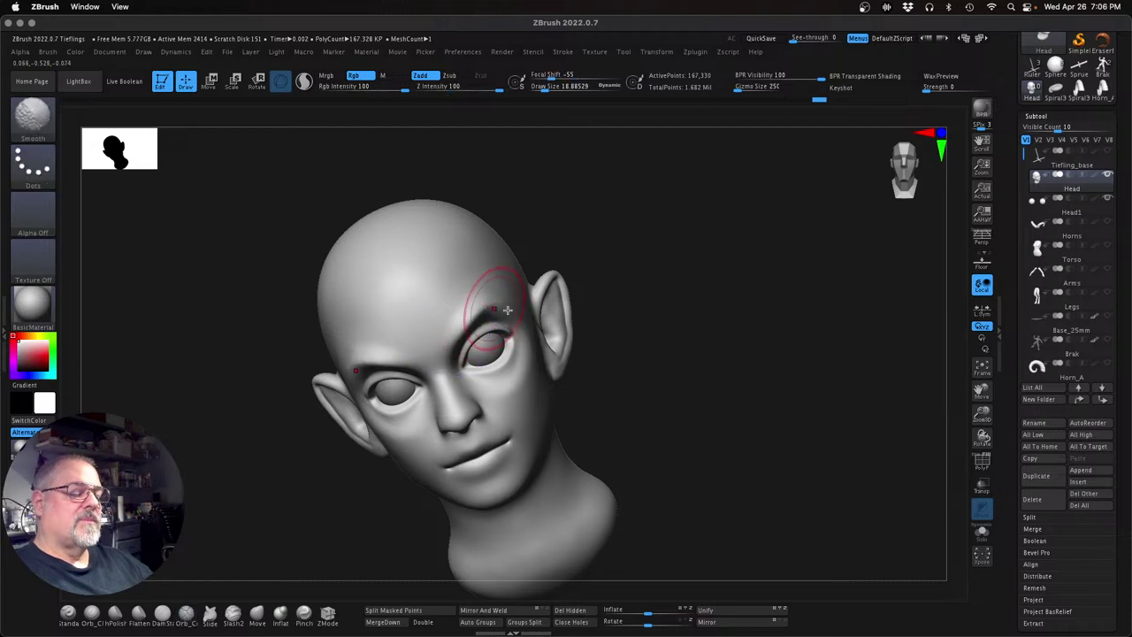
{"action": "left_click_drag", "start_coordinate": [672, 370], "coordinate": [871, 453]}
{"action": "left_click_drag", "start_coordinate": [983, 414], "coordinate": [1081, 464]}
{"action": "key", "text": "f"}
{"action": "left_click_drag", "start_coordinate": [673, 440], "coordinate": [804, 395]}
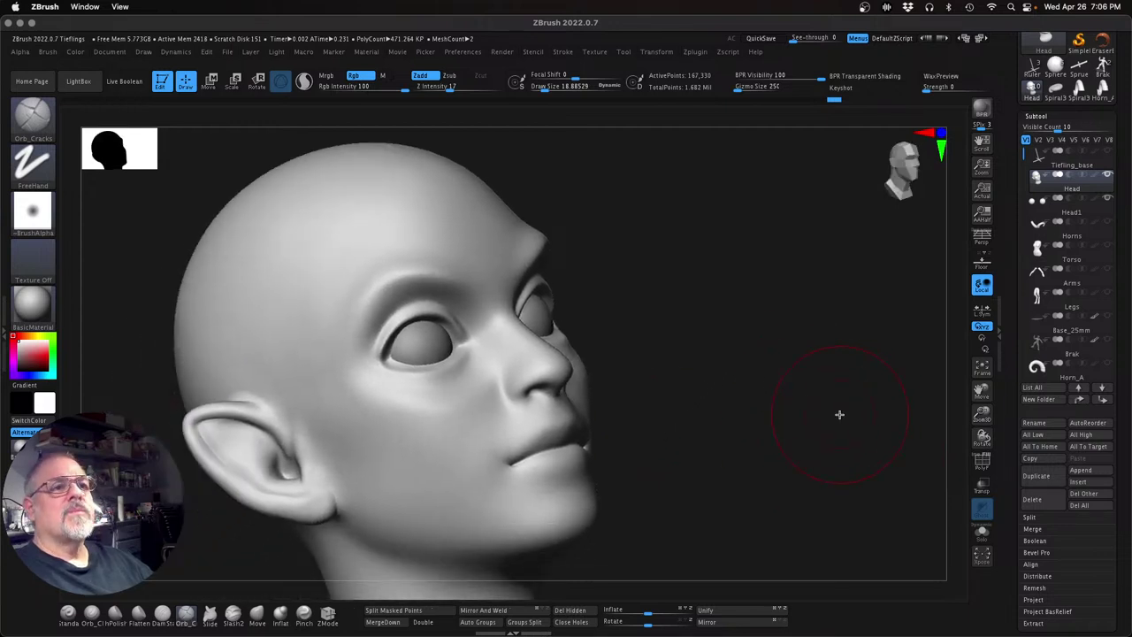
Save the project as Tieflings.ZPR, replacing the existing file
{"action": "key", "text": "ctrl"}
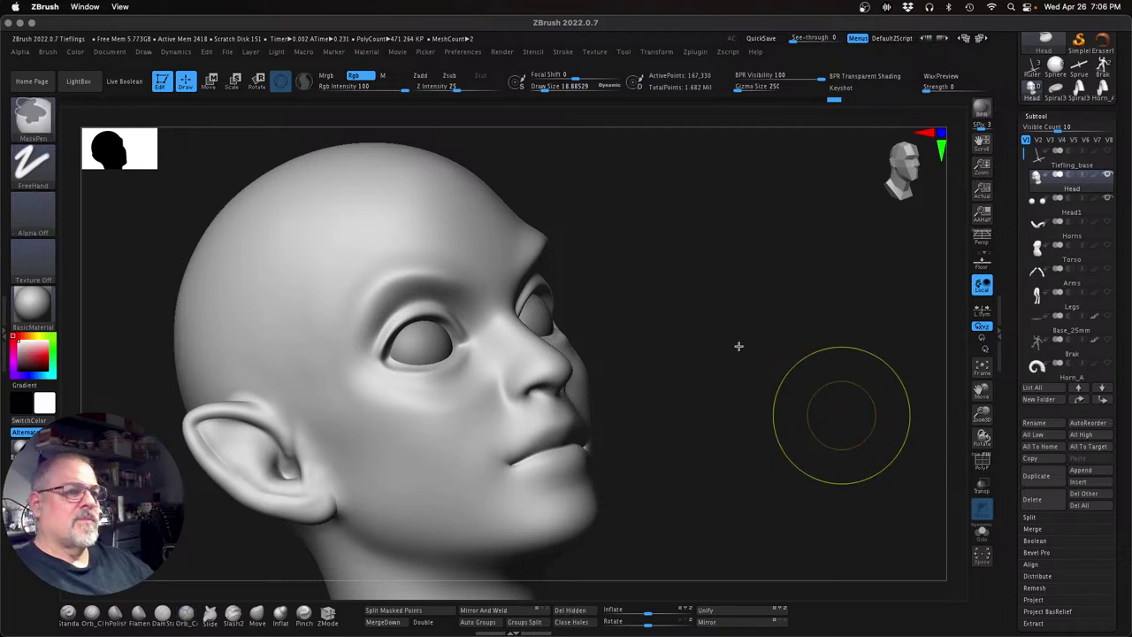
{"action": "key", "text": "ctrl+s"}
{"action": "left_click", "coordinate": [766, 351]}
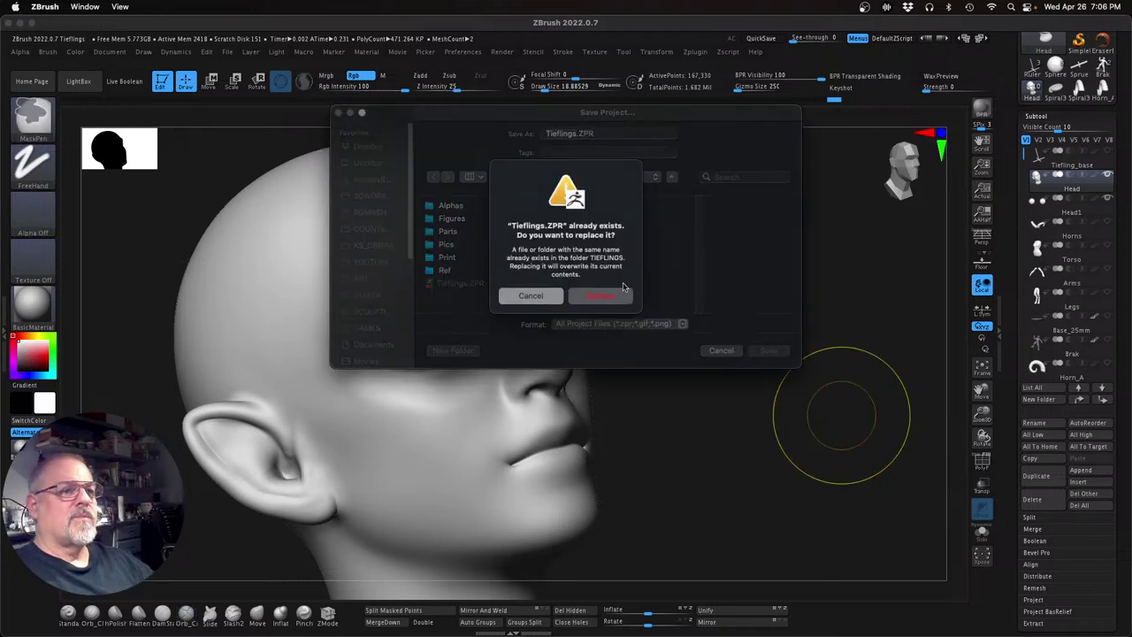
{"action": "left_click", "coordinate": [604, 296]}
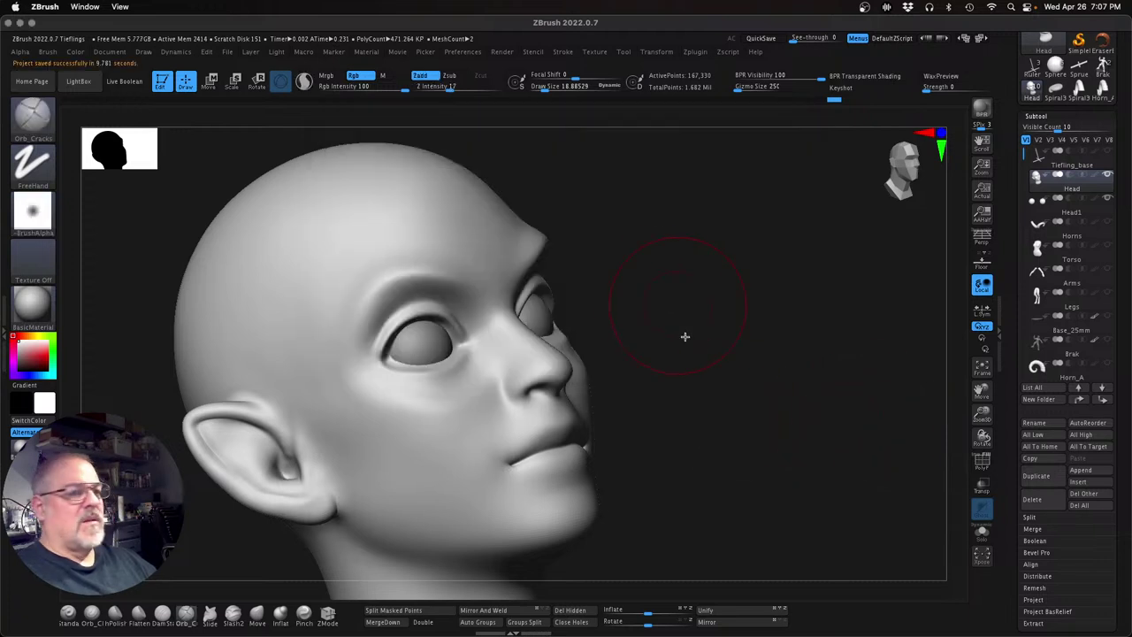
{"action": "left_click_drag", "start_coordinate": [998, 419], "coordinate": [1004, 422]}
{"action": "left_click_drag", "start_coordinate": [729, 429], "coordinate": [713, 398], "text": "alt"}
{"action": "key", "text": "s"}
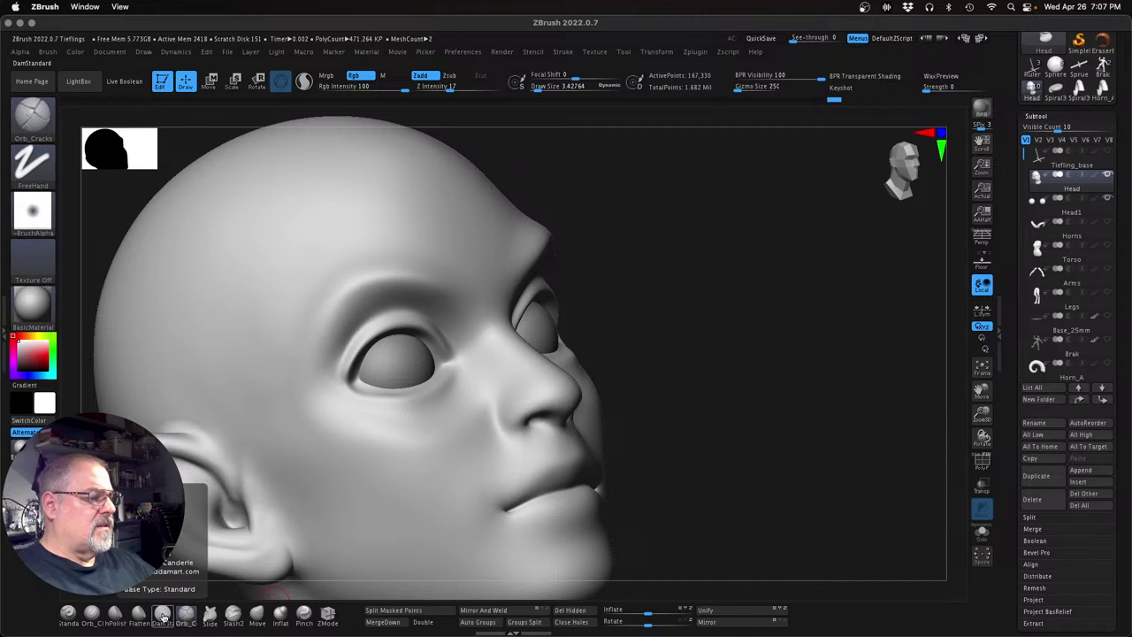
{"action": "left_click", "coordinate": [162, 616]}
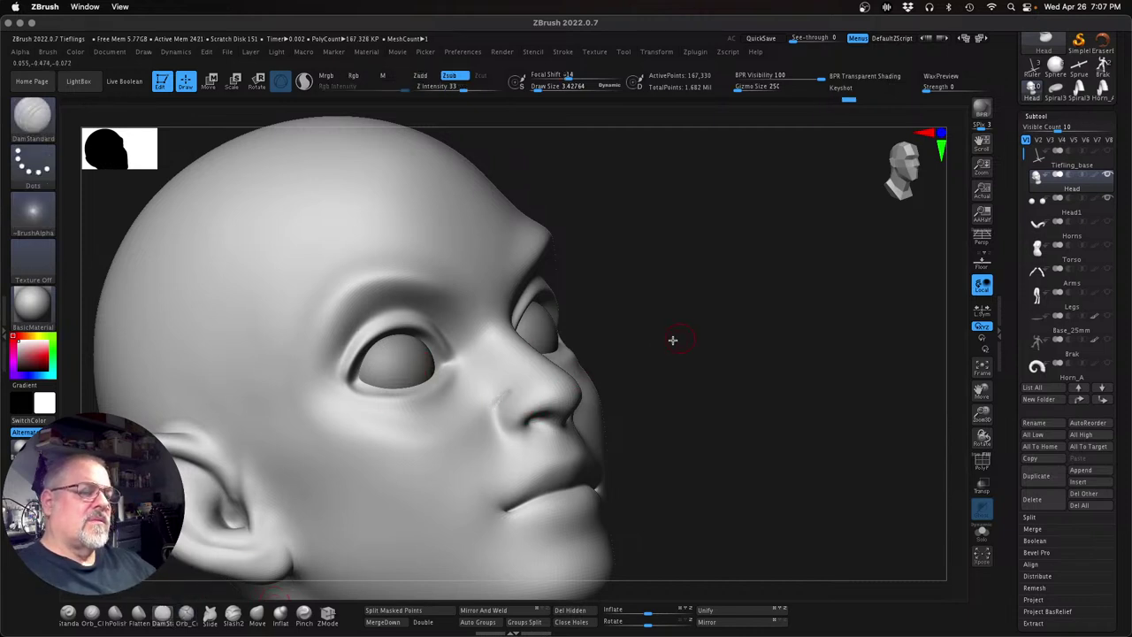
{"action": "key", "text": "super+z"}
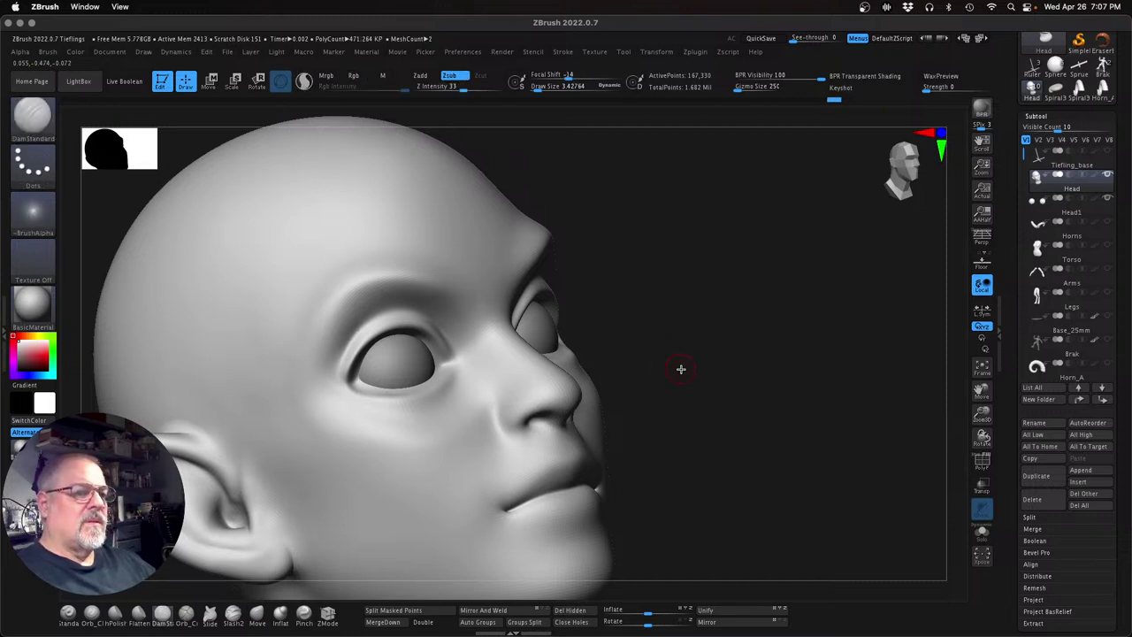
{"action": "left_click_drag", "start_coordinate": [711, 376], "coordinate": [712, 374]}
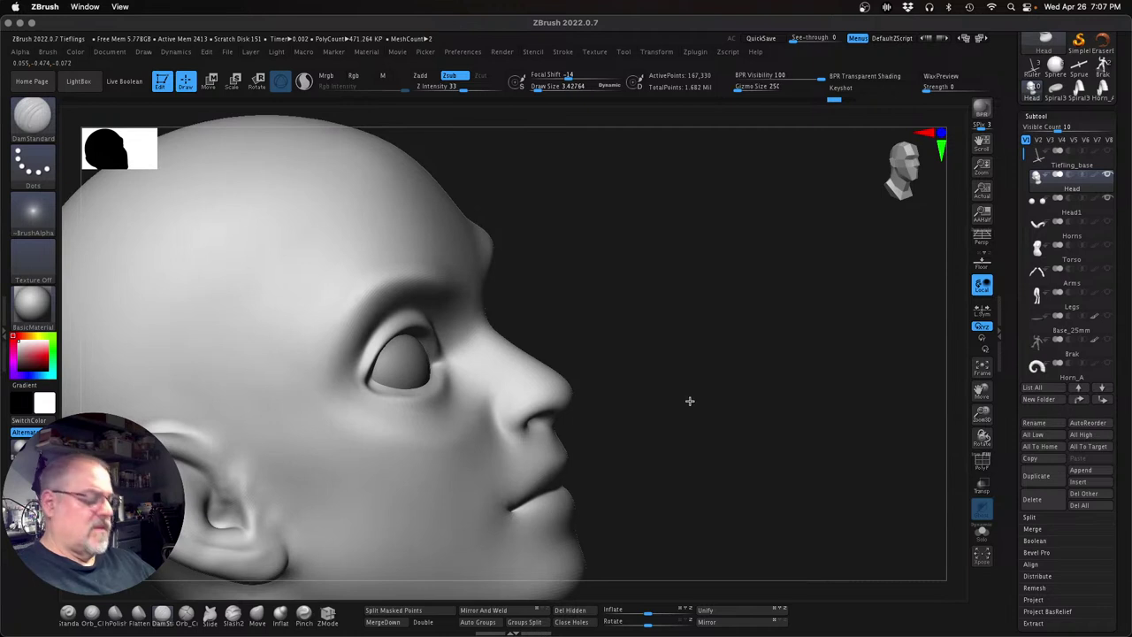
Reshape the nose tip and nostril area with the Move brush at a draw size of about 8.1
{"action": "key", "text": "s"}
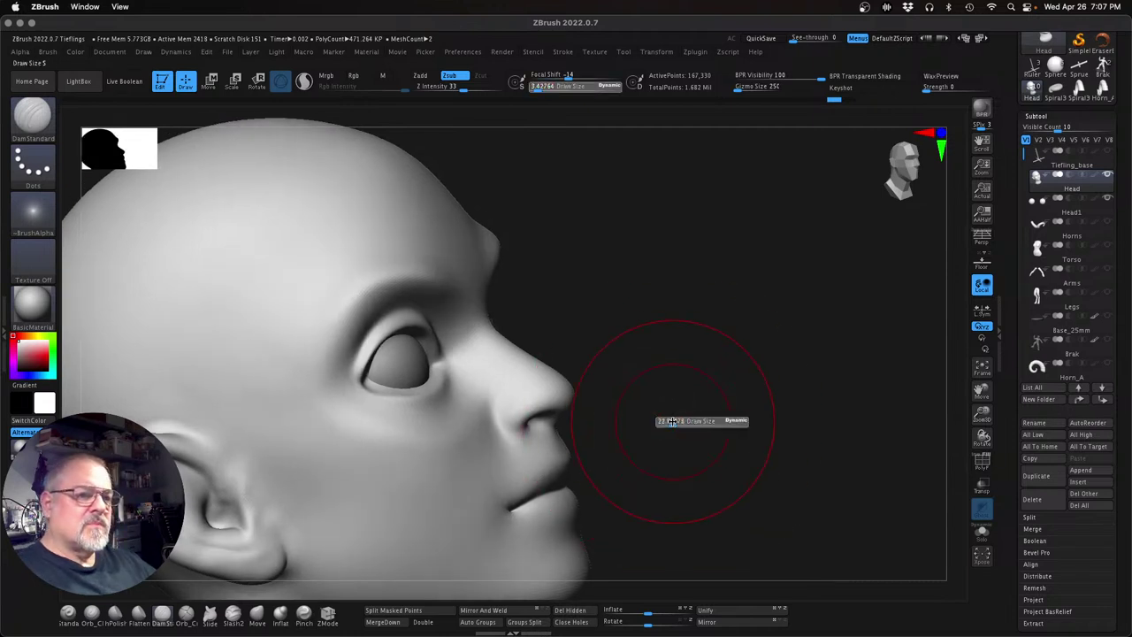
{"action": "left_click", "coordinate": [257, 612]}
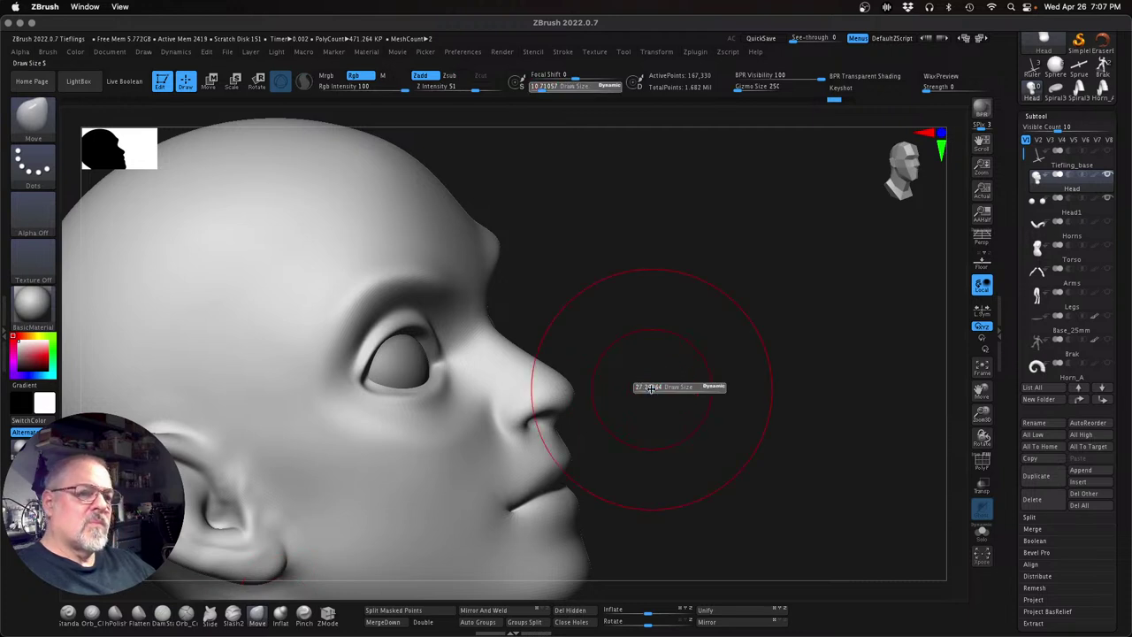
{"action": "left_click_drag", "start_coordinate": [646, 387], "coordinate": [642, 387]}
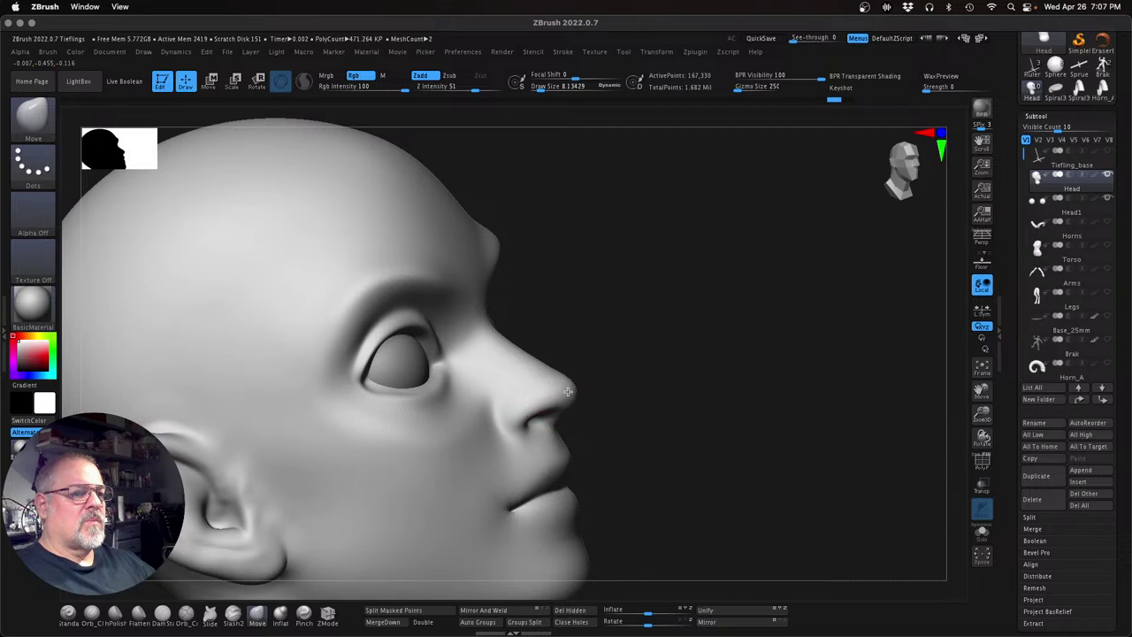
{"action": "left_click_drag", "start_coordinate": [706, 453], "coordinate": [697, 463]}
{"action": "right_click_drag", "start_coordinate": [545, 407], "coordinate": [548, 407]}
{"action": "mouse_move", "coordinate": [535, 407]}
{"action": "left_mouse_down"}
{"action": "mouse_move", "coordinate": [567, 400]}
{"action": "mouse_move", "coordinate": [576, 381]}
{"action": "left_mouse_up"}
Smooth the cheek surface below the eye and beside the nose
{"action": "left_click_drag", "start_coordinate": [759, 360], "coordinate": [766, 345]}
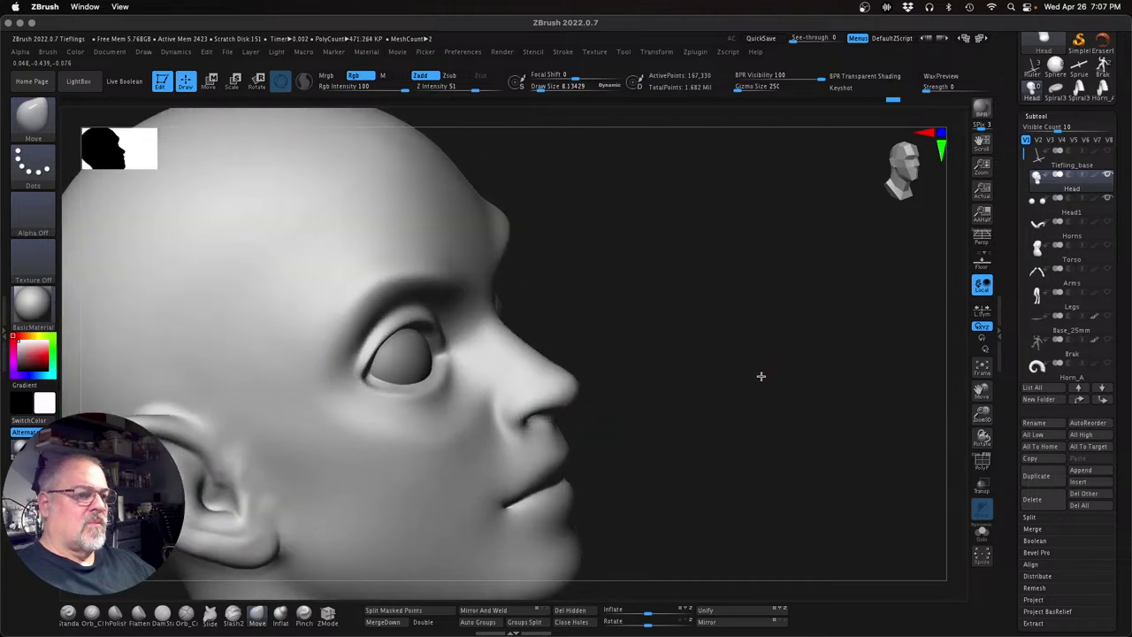
{"action": "left_click_drag", "start_coordinate": [748, 433], "coordinate": [747, 431]}
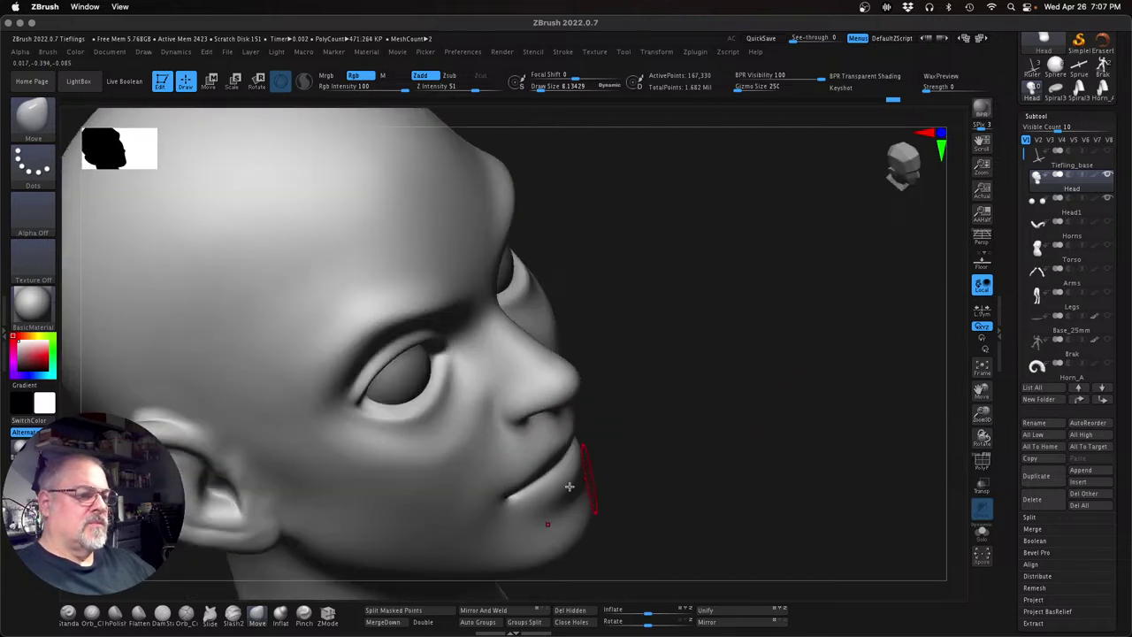
{"action": "left_click_drag", "start_coordinate": [429, 469], "coordinate": [447, 456], "text": "shift"}
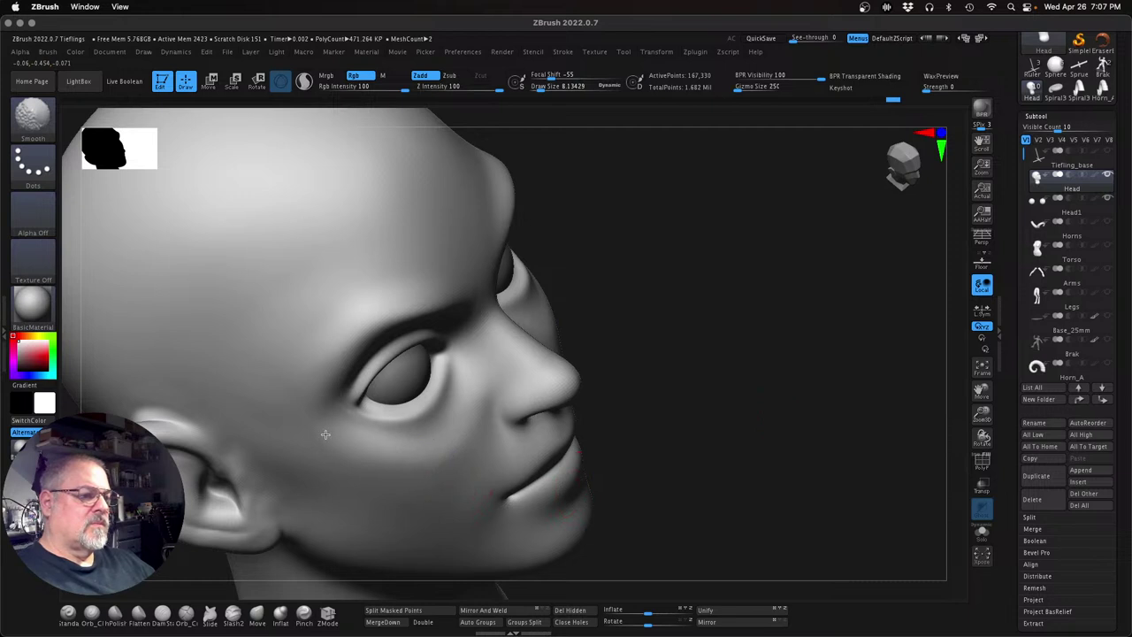
{"action": "left_click_drag", "start_coordinate": [481, 409], "coordinate": [439, 442], "text": "shift"}
{"action": "left_click_drag", "start_coordinate": [352, 455], "coordinate": [387, 459], "text": "shift"}
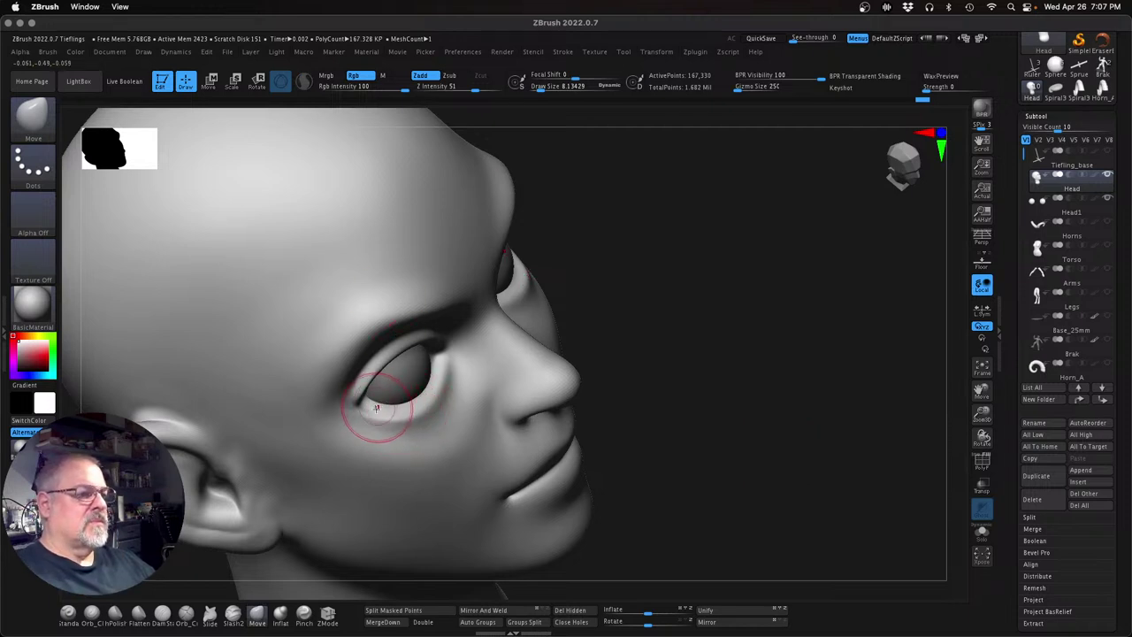
Build up the lower eyelid rim with the Orb_Cracks brush at Z intensity 30 and a draw size of about 5
{"action": "left_click", "coordinate": [186, 612]}
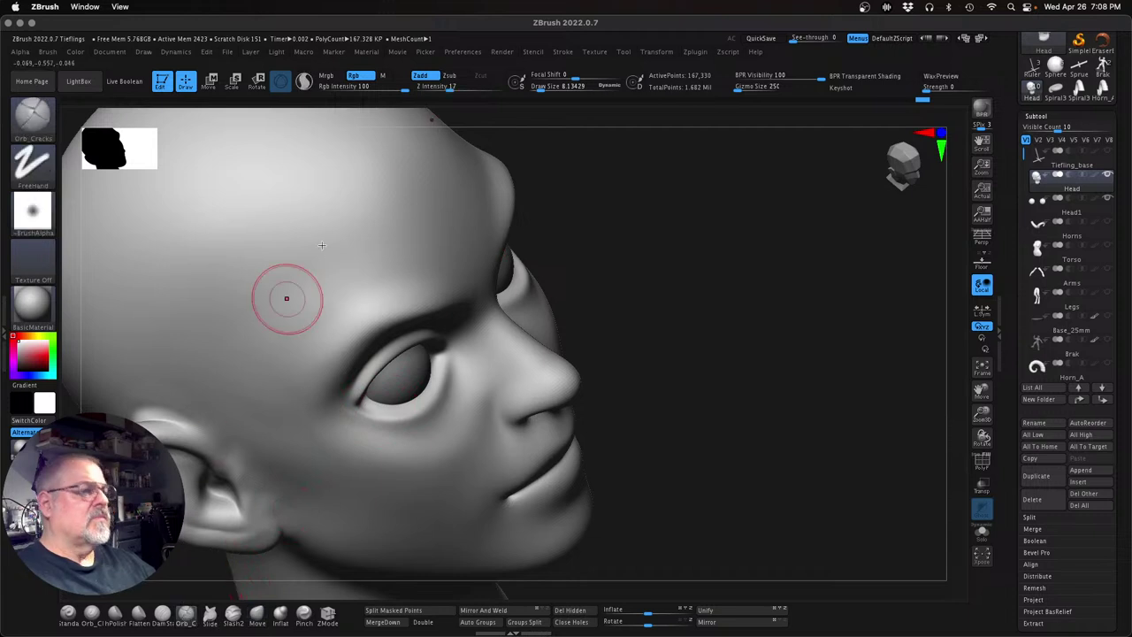
{"action": "left_click_drag", "start_coordinate": [455, 84], "coordinate": [461, 84]}
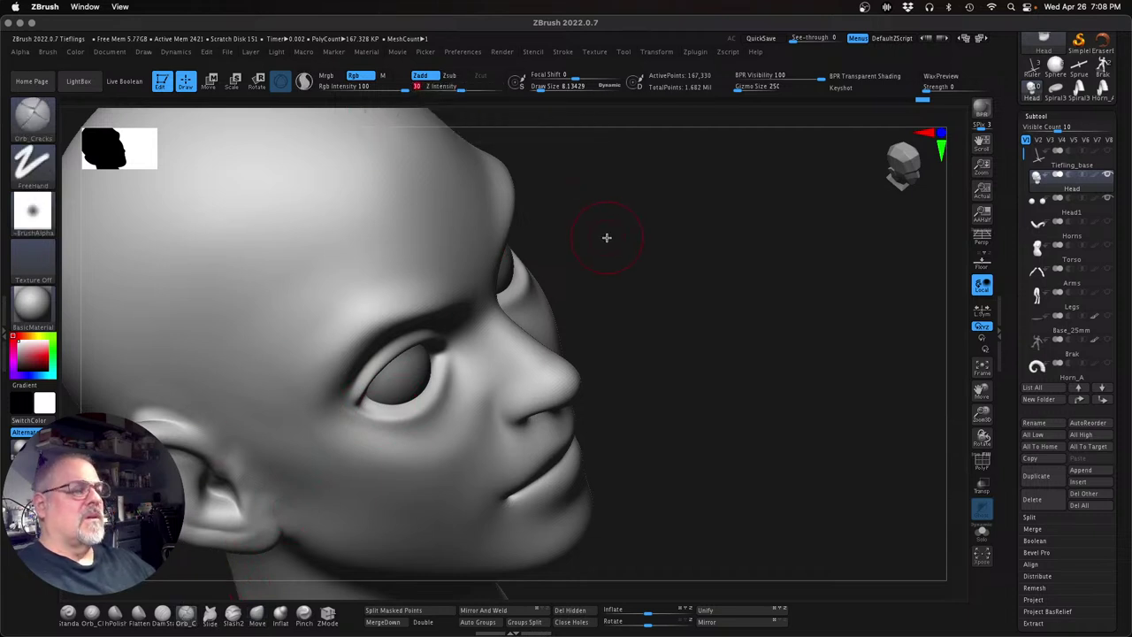
{"action": "key", "text": "s"}
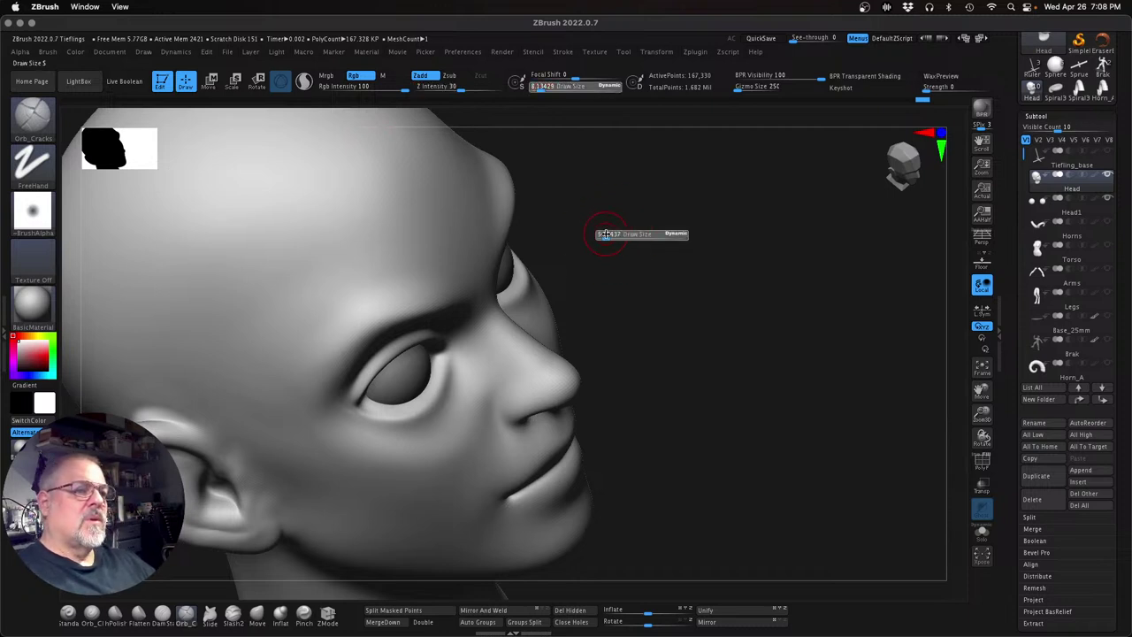
{"action": "left_click_drag", "start_coordinate": [605, 234], "coordinate": [603, 234]}
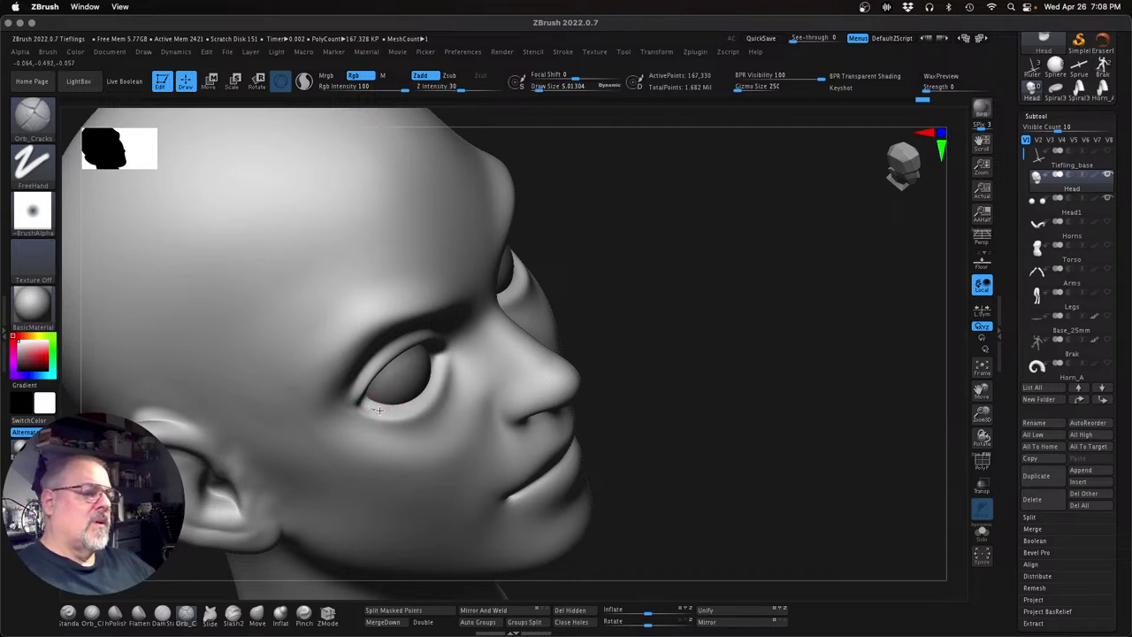
{"action": "mouse_move", "coordinate": [391, 412]}
{"action": "left_mouse_down"}
{"action": "mouse_move", "coordinate": [413, 408]}
{"action": "mouse_move", "coordinate": [369, 412]}
{"action": "mouse_move", "coordinate": [426, 401]}
{"action": "mouse_move", "coordinate": [401, 415]}
{"action": "mouse_move", "coordinate": [437, 390]}
{"action": "left_mouse_up"}
{"action": "key", "text": "ctrl+z"}
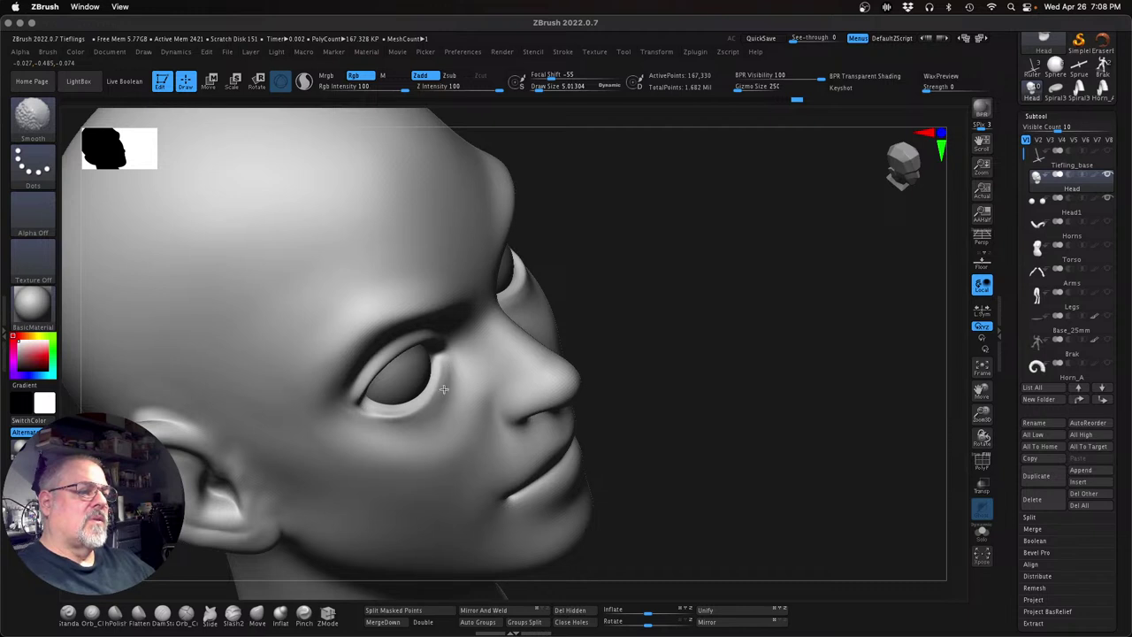
Tighten the lower eyelid rim from inner to outer corner with the Pinch brush at a draw size of about 6
{"action": "left_click", "coordinate": [304, 614]}
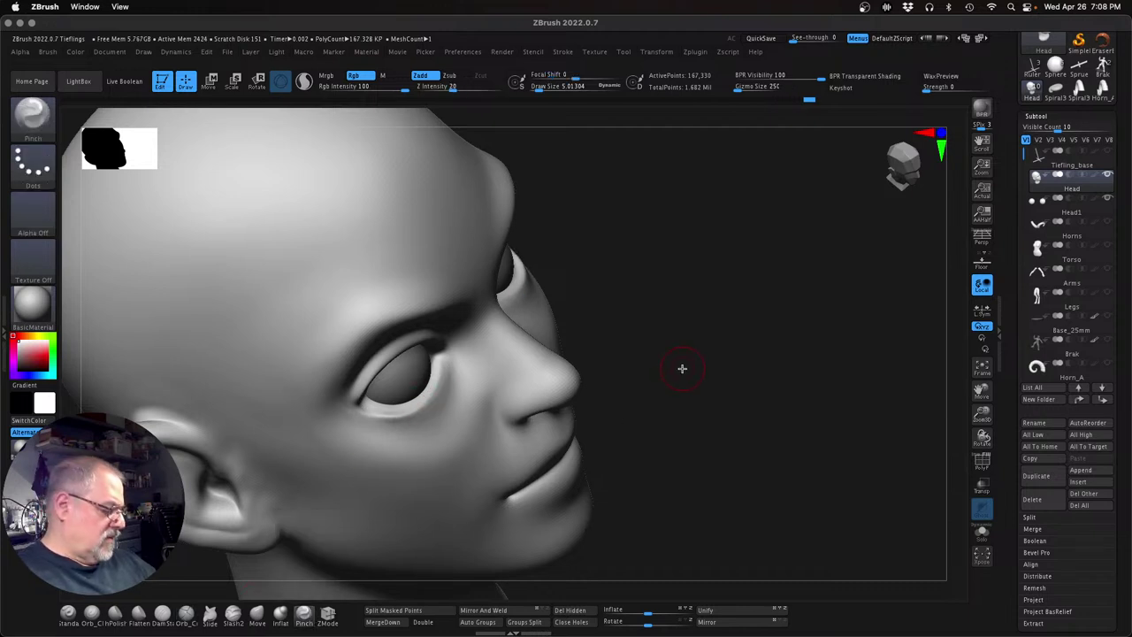
{"action": "key", "text": "s"}
{"action": "left_click_drag", "start_coordinate": [681, 368], "coordinate": [682, 369]}
{"action": "mouse_move", "coordinate": [451, 384]}
{"action": "left_mouse_down"}
{"action": "mouse_move", "coordinate": [390, 412]}
{"action": "mouse_move", "coordinate": [403, 413]}
{"action": "left_mouse_up"}
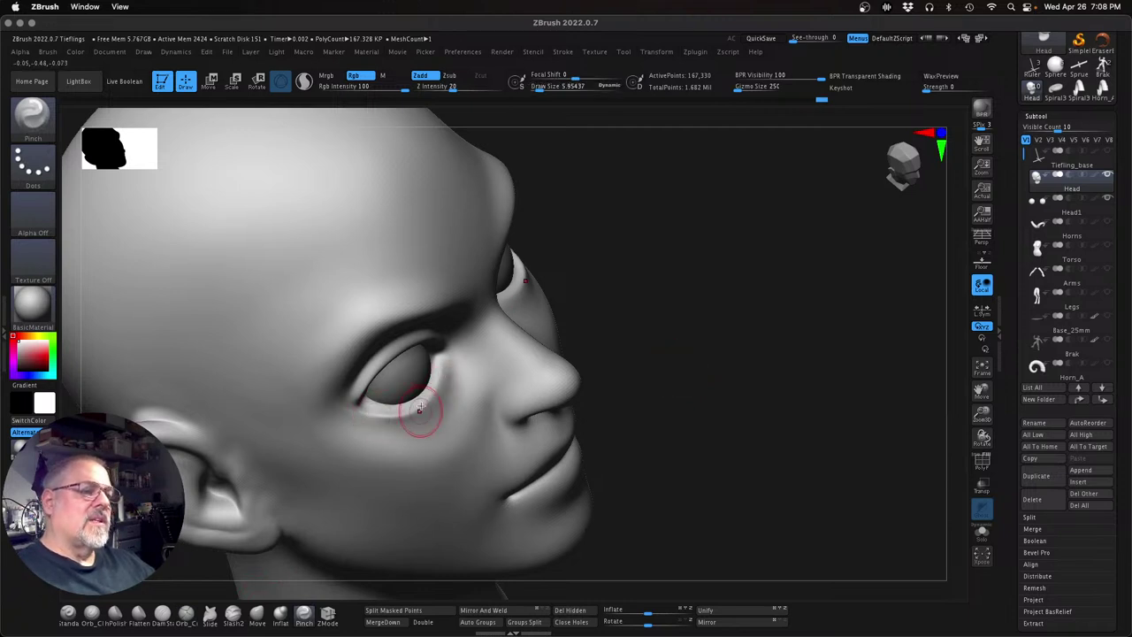
{"action": "mouse_move", "coordinate": [452, 366]}
{"action": "left_mouse_down"}
{"action": "mouse_move", "coordinate": [421, 397]}
{"action": "mouse_move", "coordinate": [366, 412]}
{"action": "left_mouse_up"}
{"action": "mouse_move", "coordinate": [687, 303]}
{"action": "left_mouse_down"}
{"action": "mouse_move", "coordinate": [670, 277]}
{"action": "mouse_move", "coordinate": [680, 256]}
{"action": "left_mouse_up"}
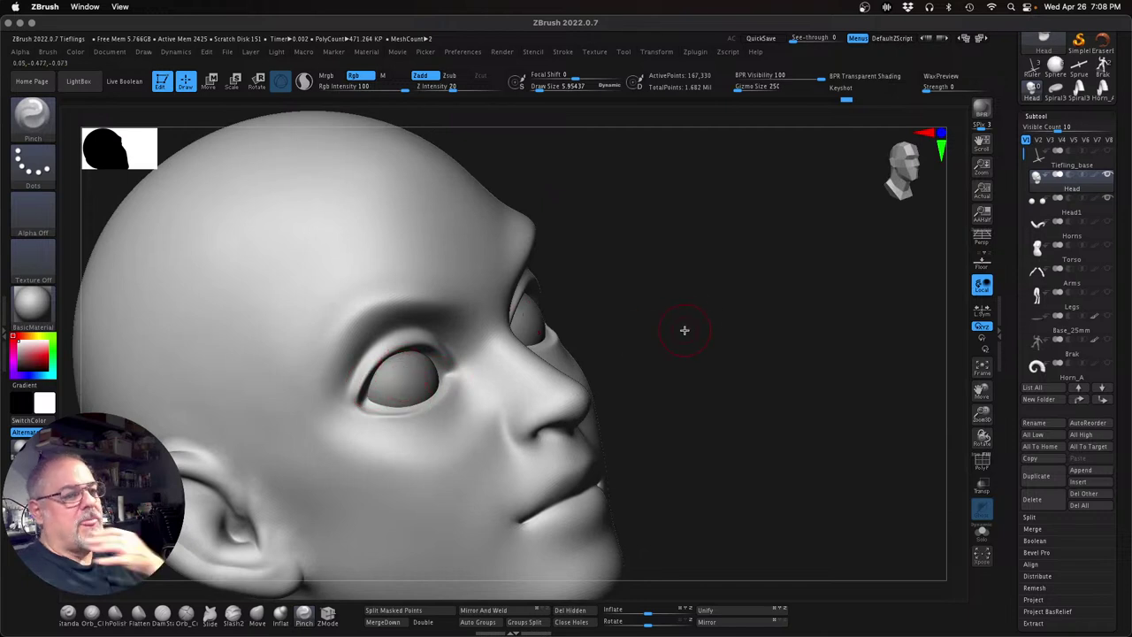
Refine the outer eye corner and upper eyelid edge with the Orb_Cracks brush, smoothing the transitions
{"action": "left_click_drag", "start_coordinate": [698, 341], "coordinate": [690, 334]}
{"action": "right_click_drag", "start_coordinate": [366, 398], "coordinate": [356, 425]}
{"action": "left_click_drag", "start_coordinate": [345, 417], "coordinate": [351, 410], "text": "shift"}
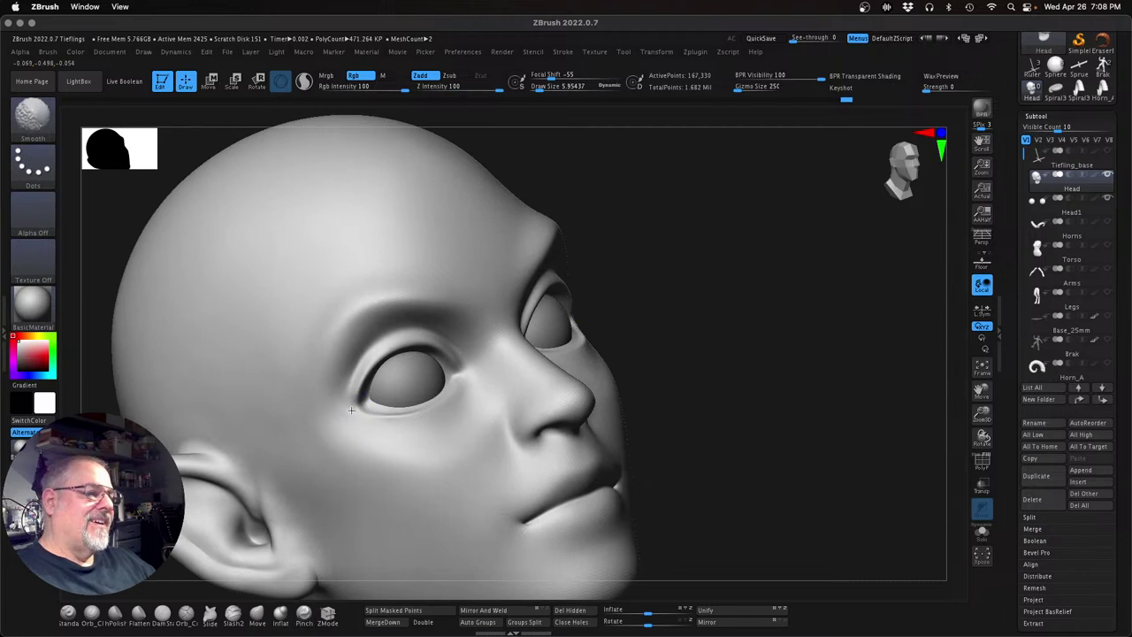
{"action": "left_click", "coordinate": [191, 616]}
{"action": "left_click_drag", "start_coordinate": [363, 373], "coordinate": [356, 397]}
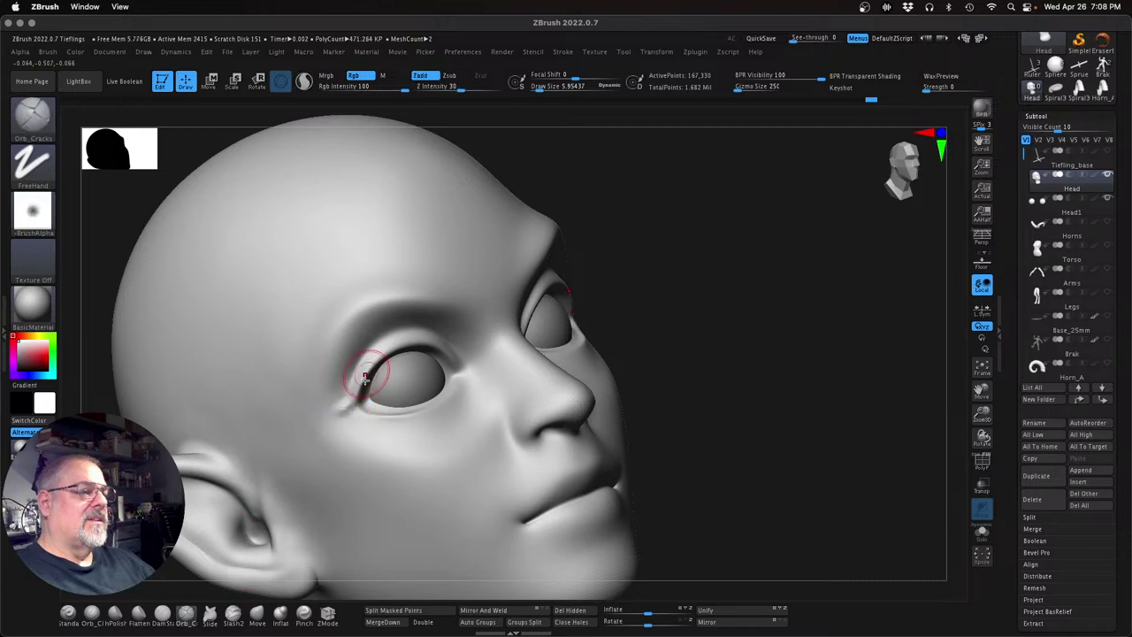
{"action": "key", "text": "ctrl+z"}
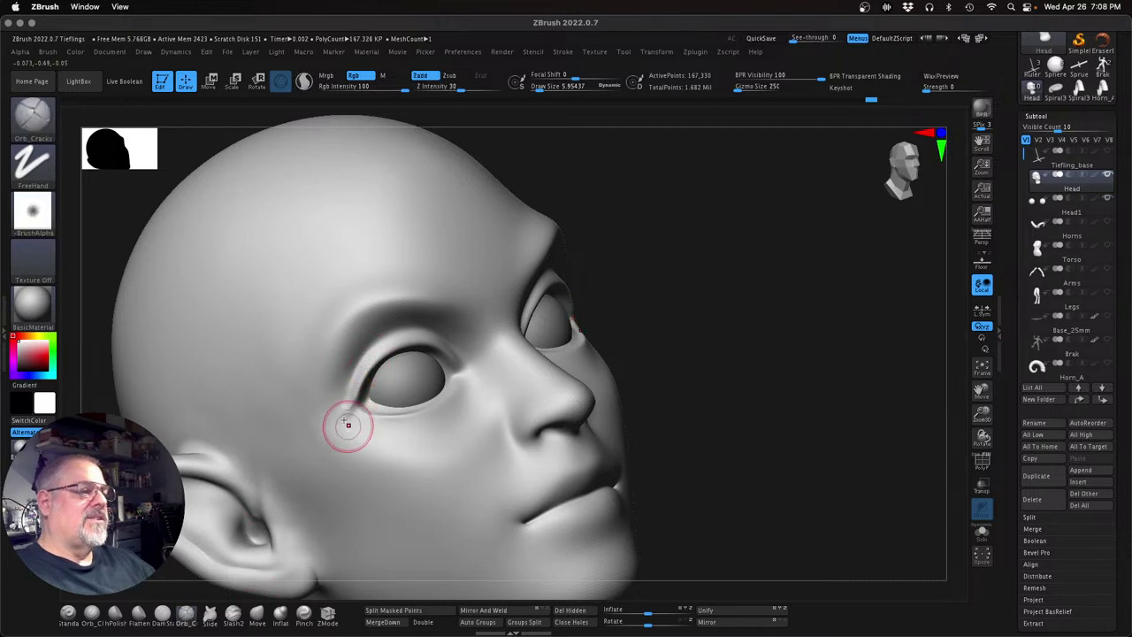
{"action": "key", "text": "shift"}
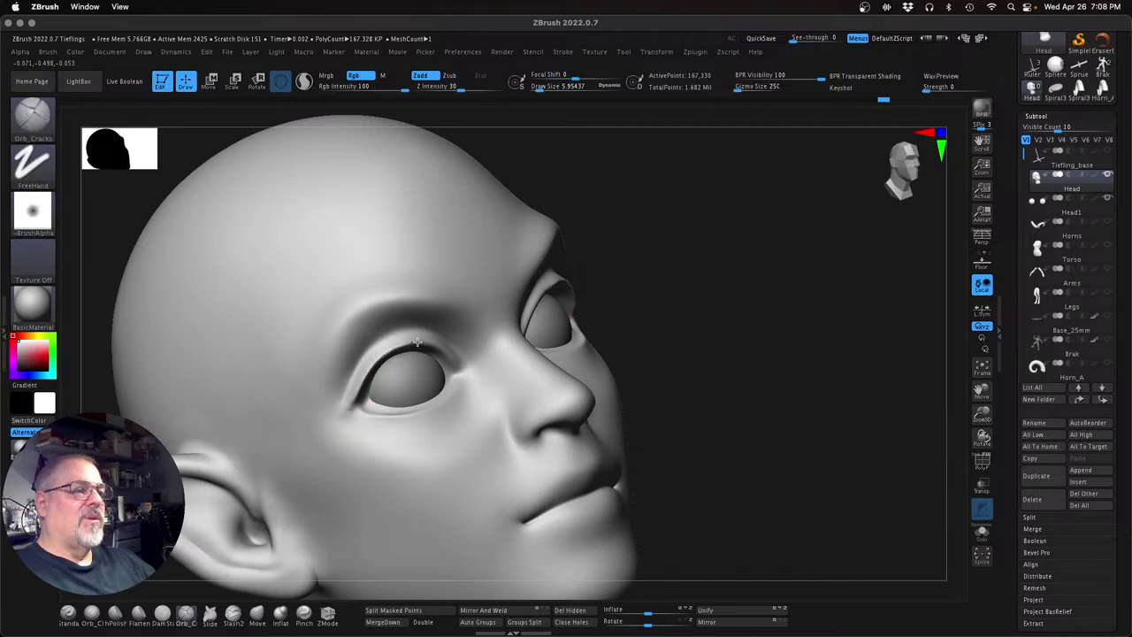
{"action": "key", "text": "shift"}
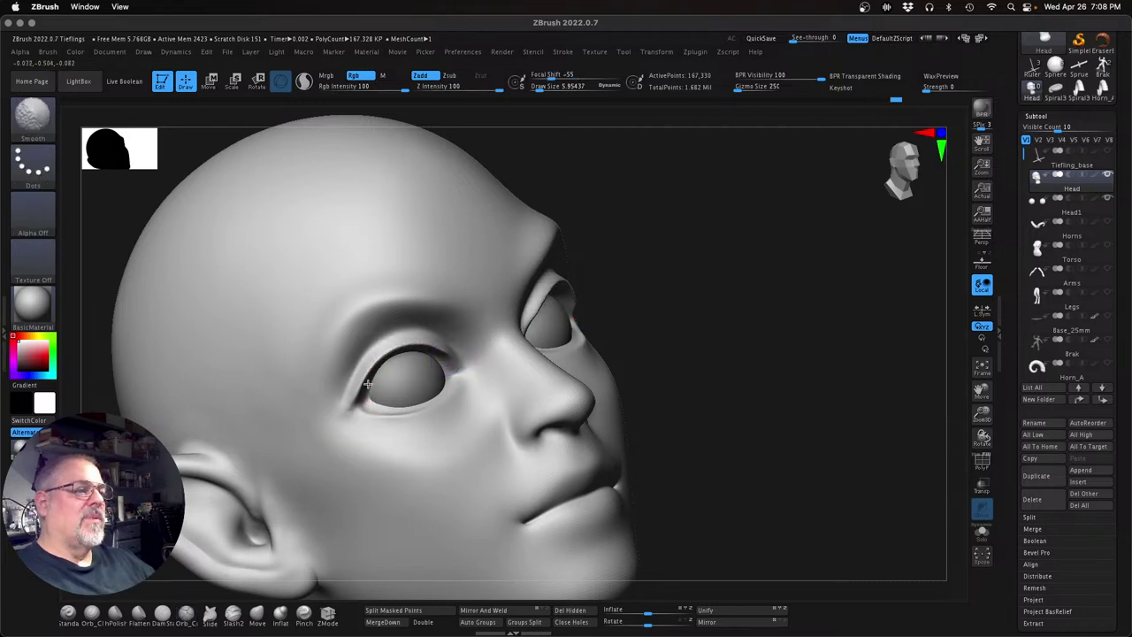
Smooth the inner part of the upper eyelid as seen from below
{"action": "mouse_move", "coordinate": [717, 359]}
{"action": "left_mouse_down"}
{"action": "mouse_move", "coordinate": [710, 338]}
{"action": "mouse_move", "coordinate": [674, 351]}
{"action": "left_mouse_up"}
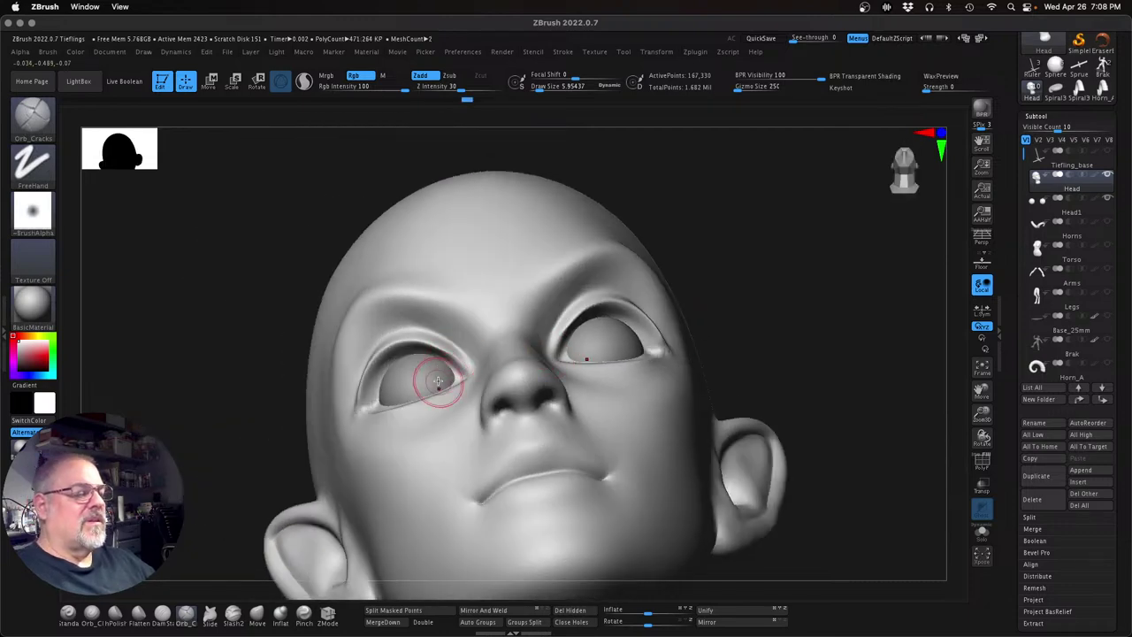
{"action": "left_click_drag", "start_coordinate": [446, 351], "coordinate": [440, 350], "text": "shift"}
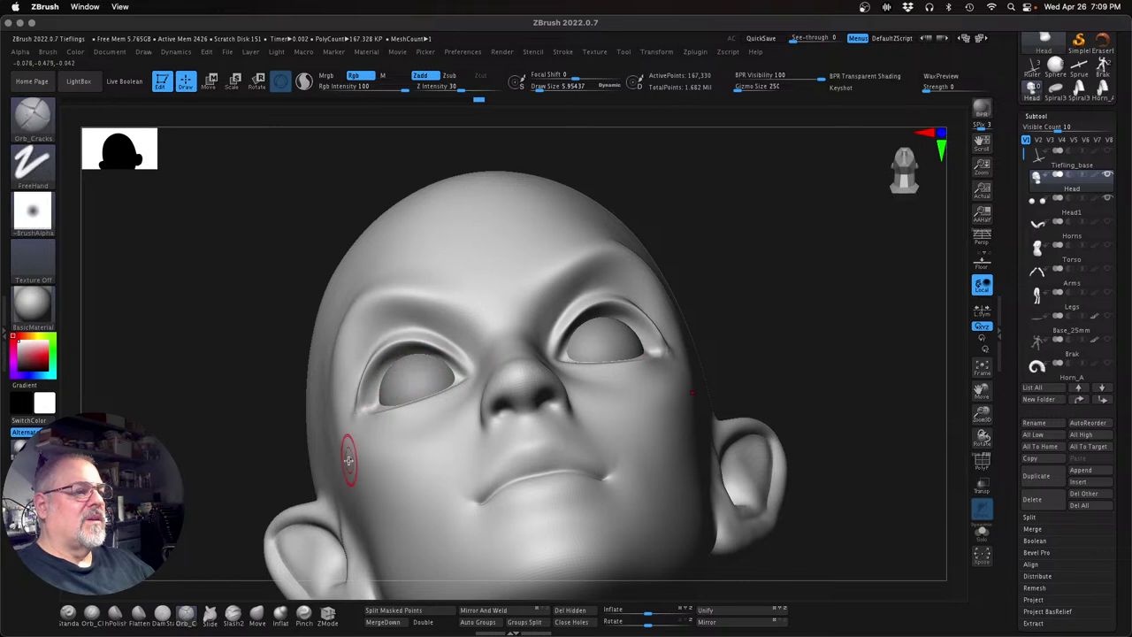
{"action": "left_click_drag", "start_coordinate": [796, 310], "coordinate": [784, 315]}
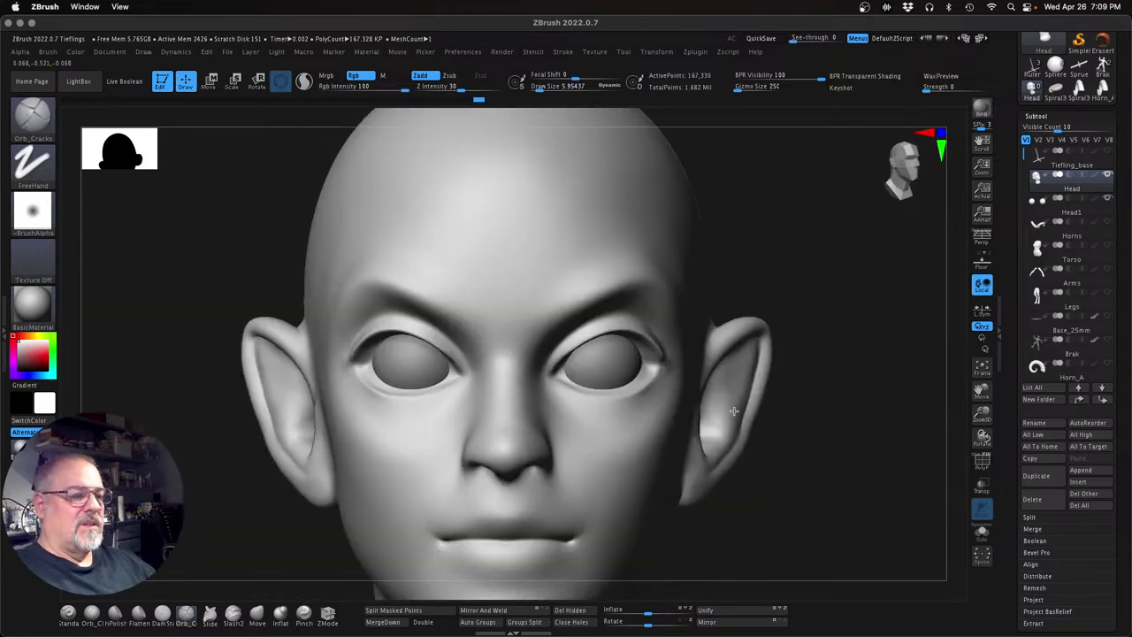
Define the nostril wing and nostril opening with the Orb_Cracks brush at Z intensity 17, smoothing beside the nose
{"action": "left_click_drag", "start_coordinate": [831, 450], "coordinate": [824, 422]}
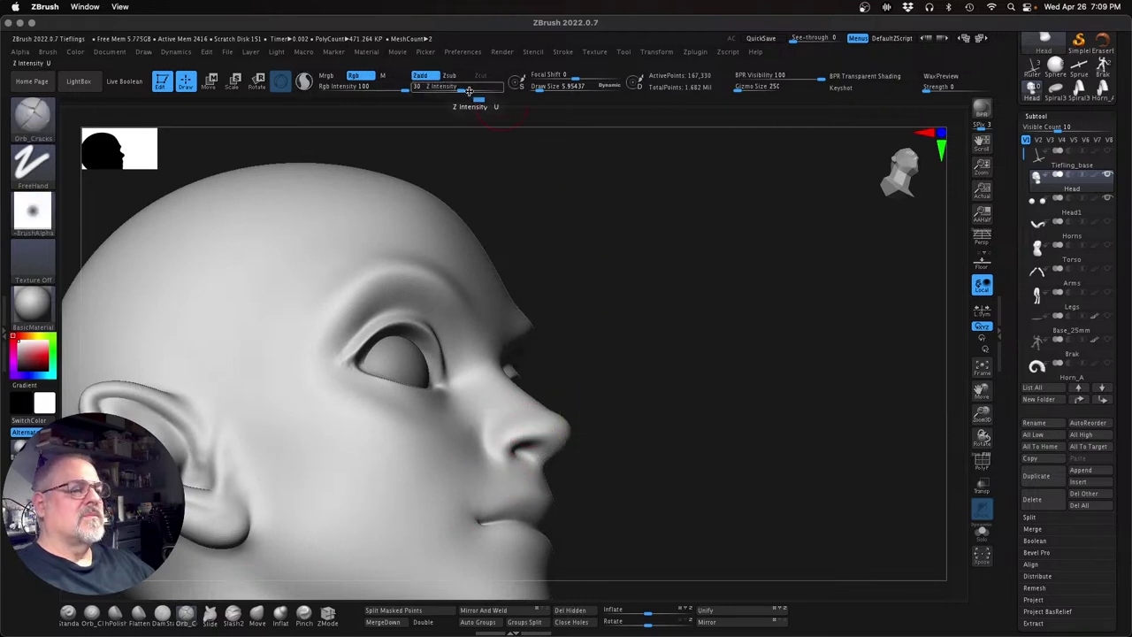
{"action": "left_click_drag", "start_coordinate": [456, 87], "coordinate": [446, 86]}
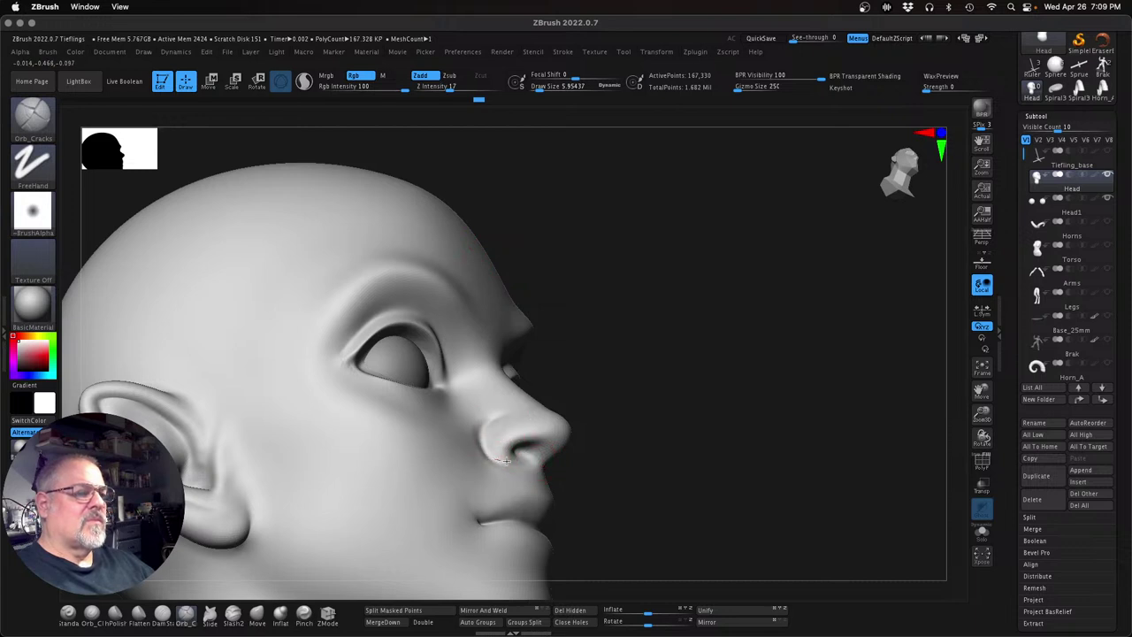
{"action": "key", "text": "shift"}
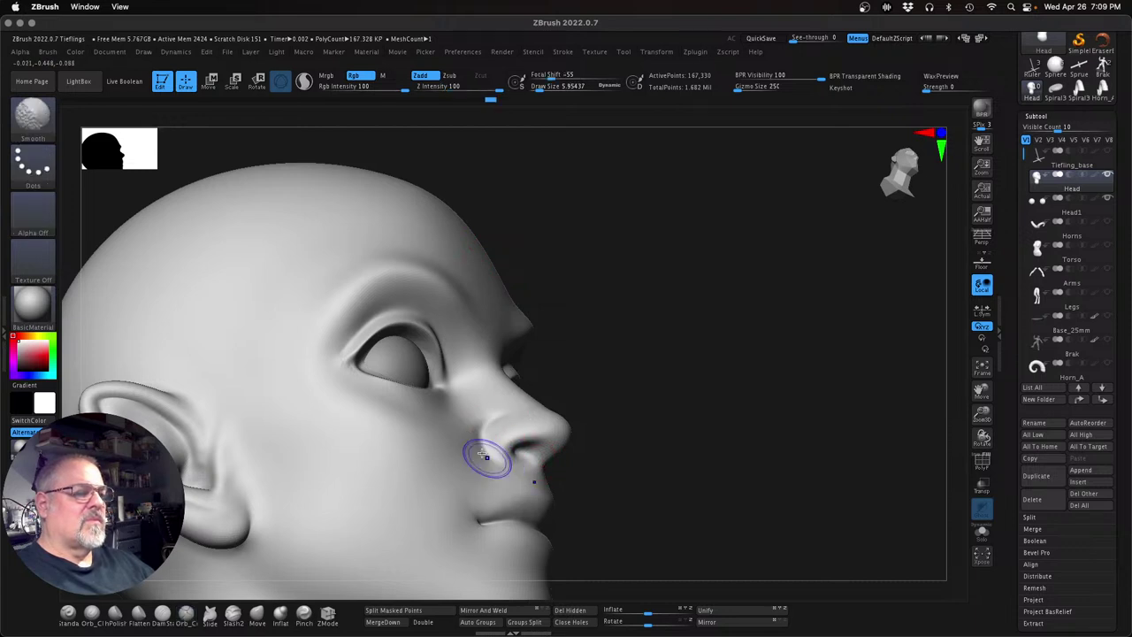
{"action": "left_click_drag", "start_coordinate": [676, 398], "coordinate": [602, 415]}
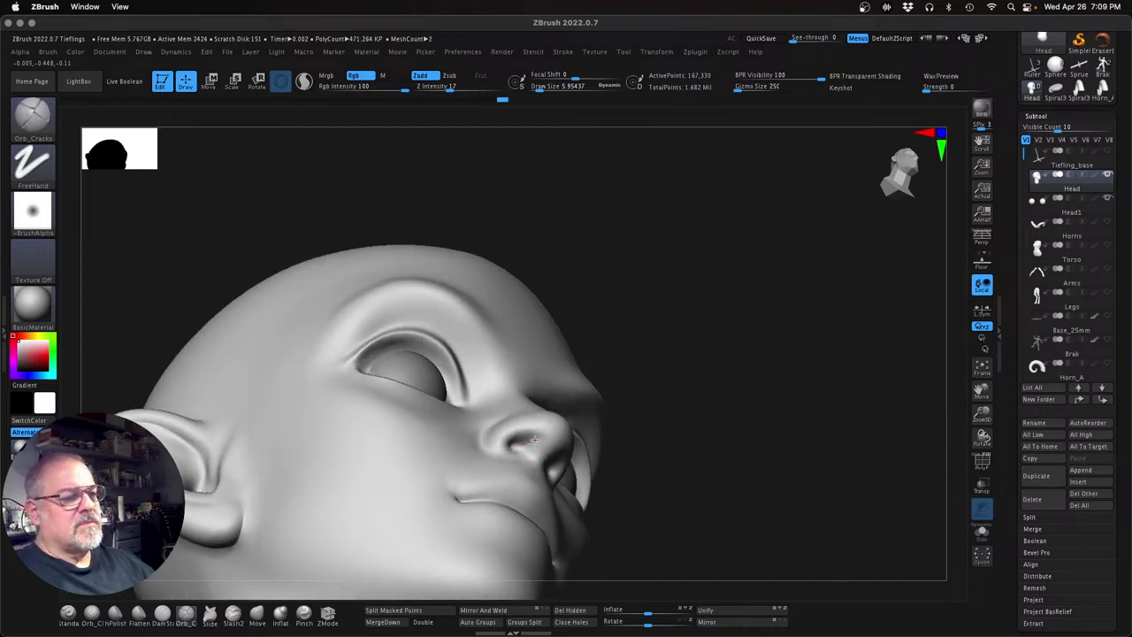
{"action": "left_click_drag", "start_coordinate": [514, 445], "coordinate": [541, 434]}
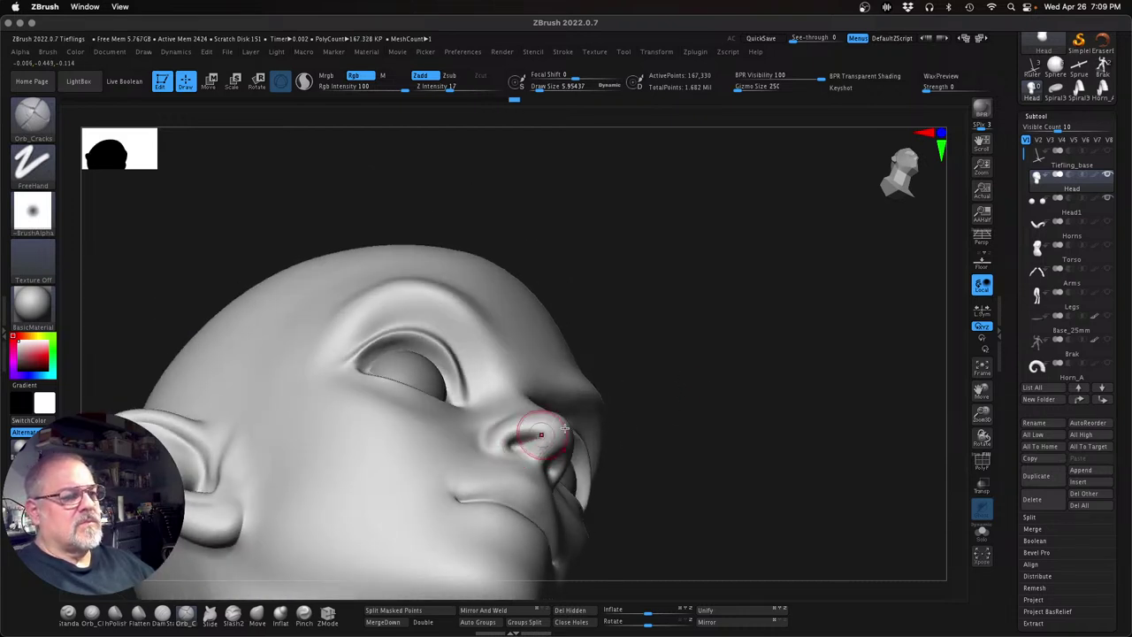
{"action": "left_click_drag", "start_coordinate": [720, 422], "coordinate": [703, 462]}
{"action": "mouse_move", "coordinate": [474, 450]}
{"action": "left_mouse_down"}
{"action": "mouse_move", "coordinate": [519, 469]}
{"action": "mouse_move", "coordinate": [481, 470]}
{"action": "left_mouse_up"}
{"action": "key", "text": "super+z"}
Carve the philtrum and define the upper lip's contour with the Orb_Cracks brush at Z intensity 17
{"action": "left_click_drag", "start_coordinate": [728, 461], "coordinate": [730, 456]}
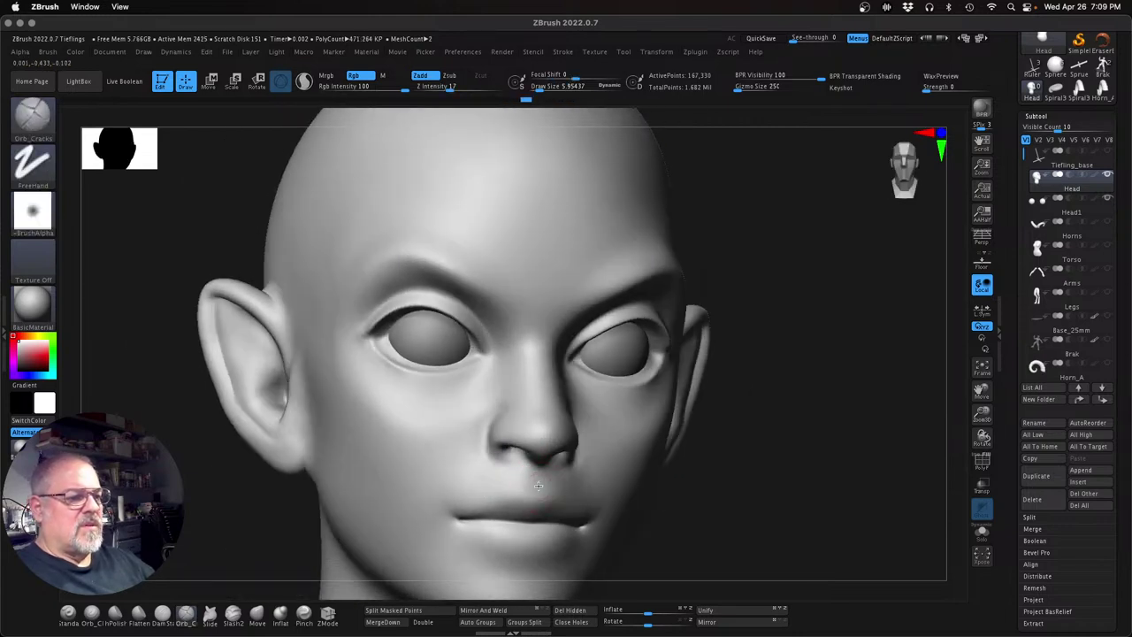
{"action": "mouse_move", "coordinate": [535, 481]}
{"action": "left_mouse_down"}
{"action": "mouse_move", "coordinate": [520, 468]}
{"action": "mouse_move", "coordinate": [518, 488]}
{"action": "mouse_move", "coordinate": [542, 496]}
{"action": "left_mouse_up"}
{"action": "left_click_drag", "start_coordinate": [454, 512], "coordinate": [517, 506]}
{"action": "left_click_drag", "start_coordinate": [480, 544], "coordinate": [526, 550]}
{"action": "left_click_drag", "start_coordinate": [822, 482], "coordinate": [791, 492]}
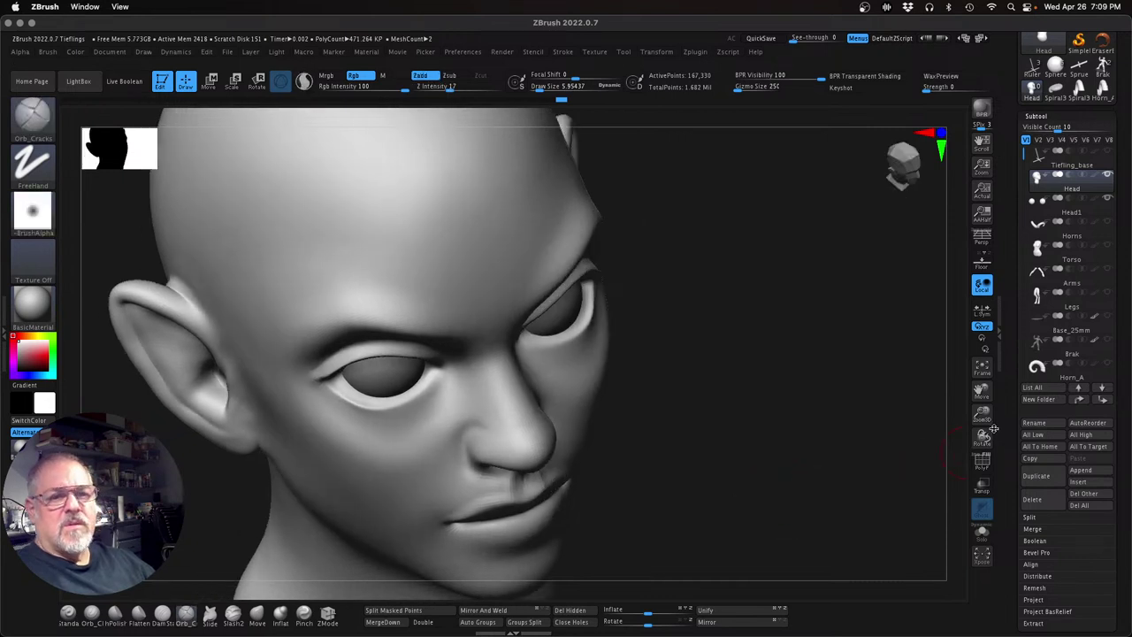
Outline the lower lip's bottom edge from one mouth corner to the other with the Orb_Cracks brush
{"action": "left_click_drag", "start_coordinate": [984, 417], "coordinate": [978, 419]}
{"action": "left_click_drag", "start_coordinate": [845, 464], "coordinate": [551, 502], "text": "alt"}
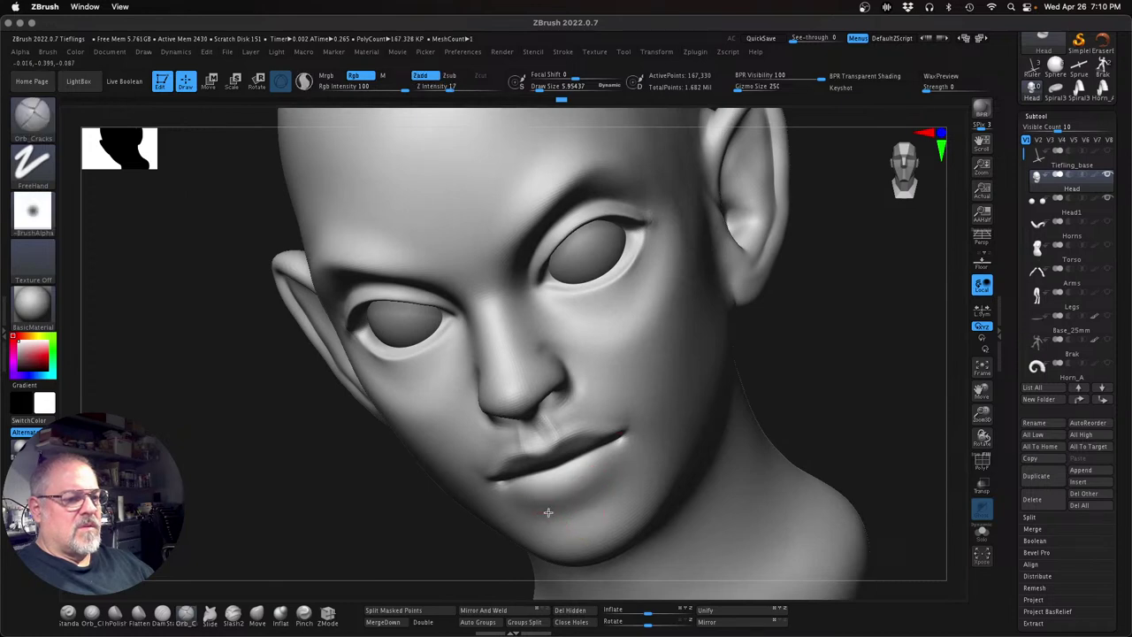
{"action": "key", "text": "shift"}
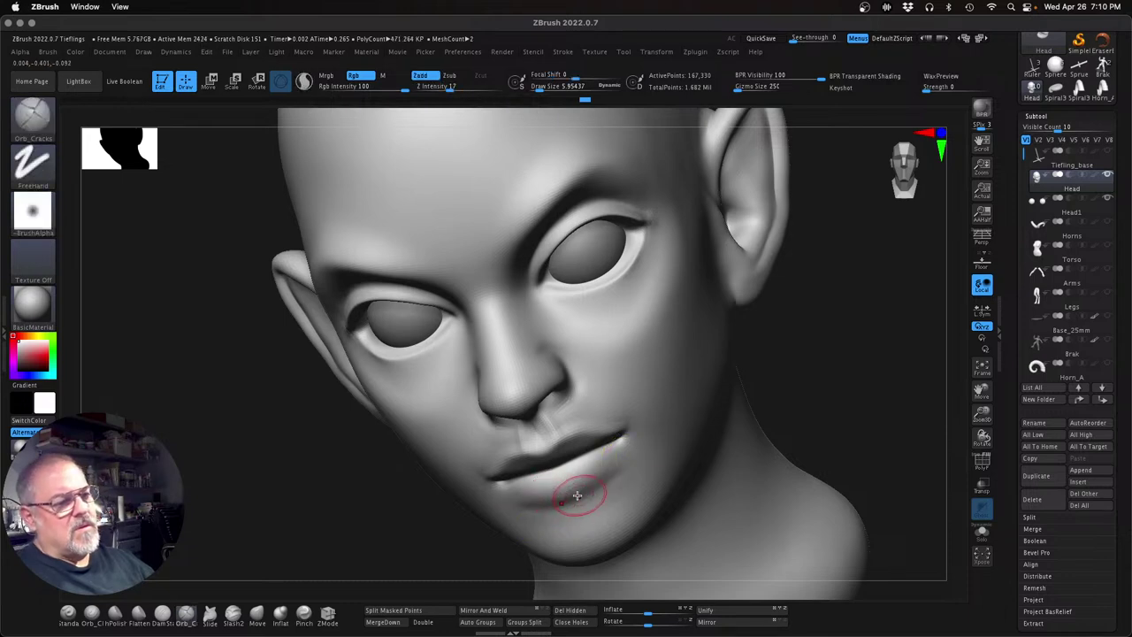
{"action": "mouse_move", "coordinate": [623, 450]}
{"action": "left_mouse_down"}
{"action": "mouse_move", "coordinate": [603, 471]}
{"action": "mouse_move", "coordinate": [607, 463]}
{"action": "mouse_move", "coordinate": [513, 495]}
{"action": "left_mouse_up"}
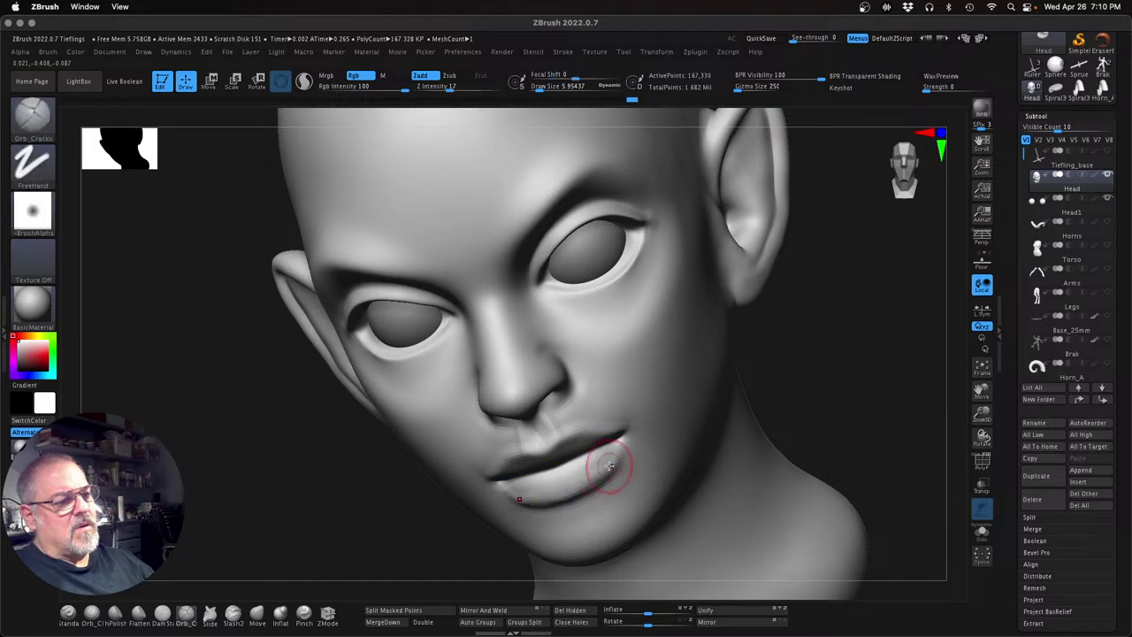
Refine the parting line between the lips and smooth the lower lip and the skin beside it
{"action": "left_click_drag", "start_coordinate": [850, 365], "coordinate": [853, 360]}
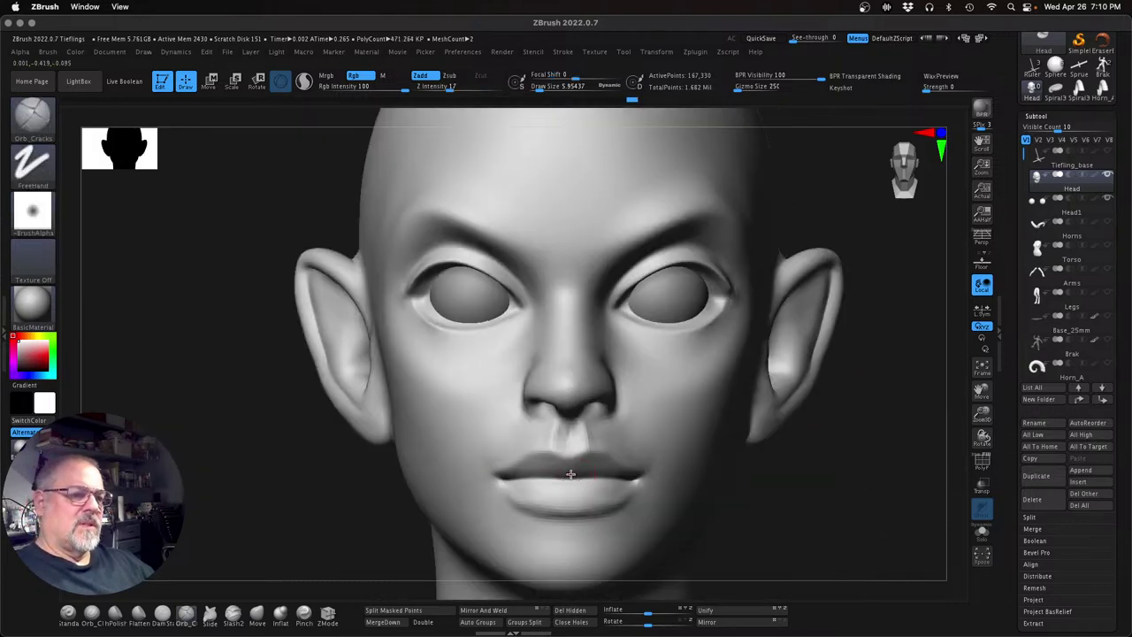
{"action": "mouse_move", "coordinate": [586, 469]}
{"action": "left_mouse_down", "text": "shift"}
{"action": "mouse_move", "coordinate": [566, 473]}
{"action": "mouse_move", "coordinate": [583, 474]}
{"action": "left_mouse_up", "text": "shift"}
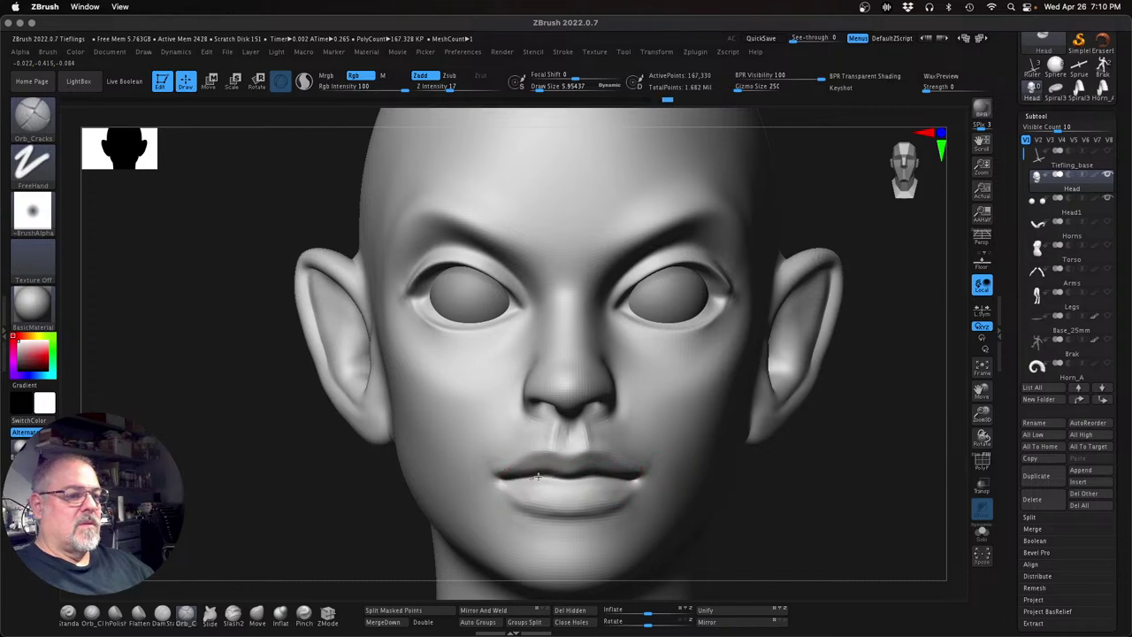
{"action": "left_click_drag", "start_coordinate": [536, 479], "coordinate": [559, 482], "text": "shift"}
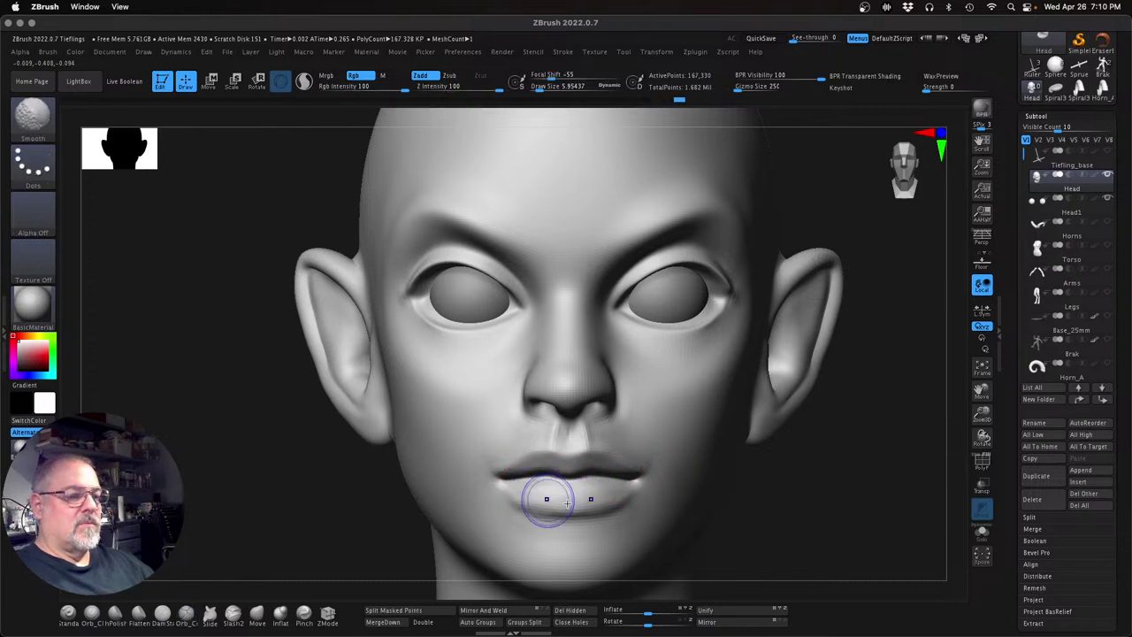
{"action": "left_click_drag", "start_coordinate": [648, 511], "coordinate": [673, 509], "text": "shift"}
Sharpen the outer part of the lower lip's edge toward the mouth corner with the Orb_Cracks brush
{"action": "left_click_drag", "start_coordinate": [839, 466], "coordinate": [824, 465]}
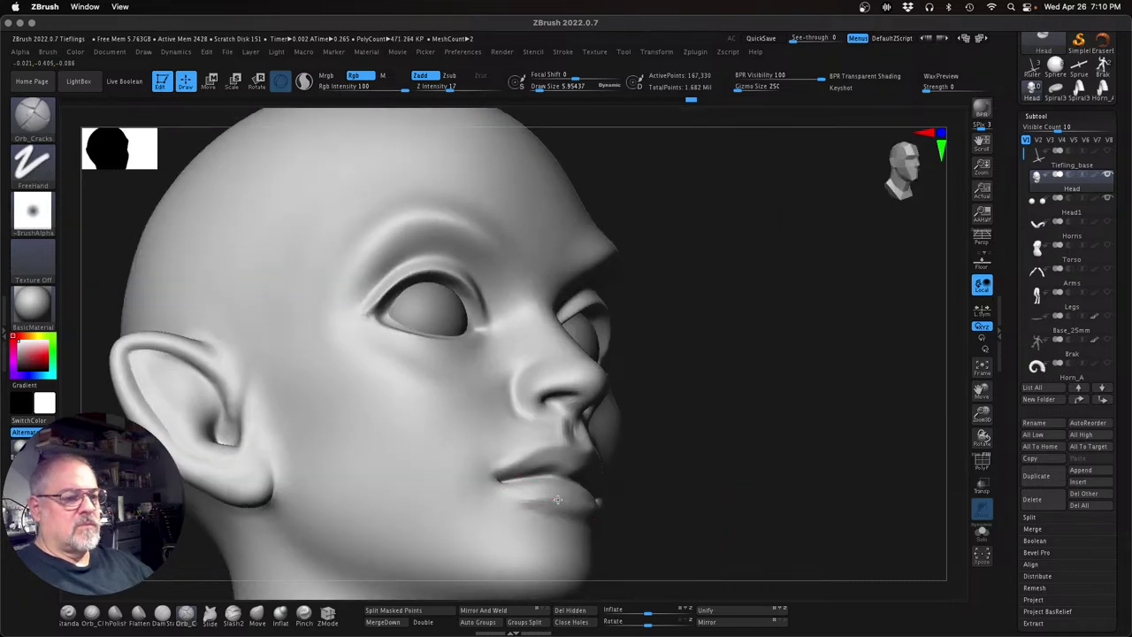
{"action": "mouse_move", "coordinate": [570, 502]}
{"action": "left_mouse_down"}
{"action": "mouse_move", "coordinate": [593, 505]}
{"action": "mouse_move", "coordinate": [517, 505]}
{"action": "left_mouse_up"}
{"action": "left_click_drag", "start_coordinate": [508, 502], "coordinate": [601, 532]}
{"action": "mouse_move", "coordinate": [762, 521]}
{"action": "left_mouse_down"}
{"action": "mouse_move", "coordinate": [763, 472]}
{"action": "mouse_move", "coordinate": [520, 404]}
{"action": "left_mouse_up"}
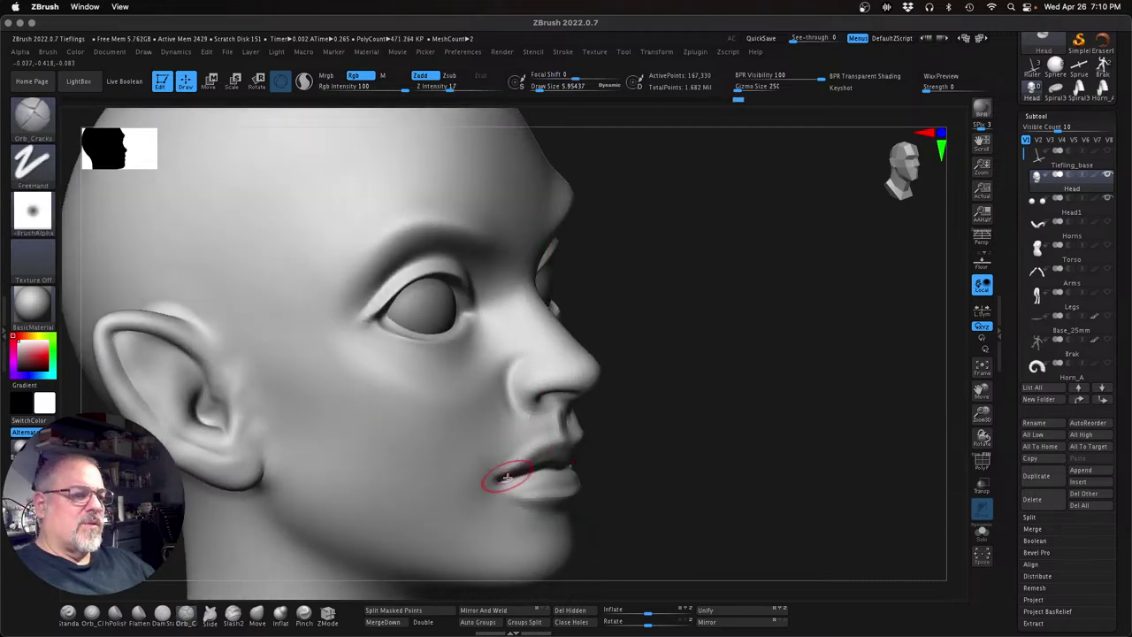
Refine the philtrum ridge and the upper lip's edge with the Orb_Cracks brush, smoothing the transition
{"action": "mouse_move", "coordinate": [557, 440]}
{"action": "left_mouse_down"}
{"action": "mouse_move", "coordinate": [575, 439]}
{"action": "mouse_move", "coordinate": [565, 433]}
{"action": "left_mouse_up"}
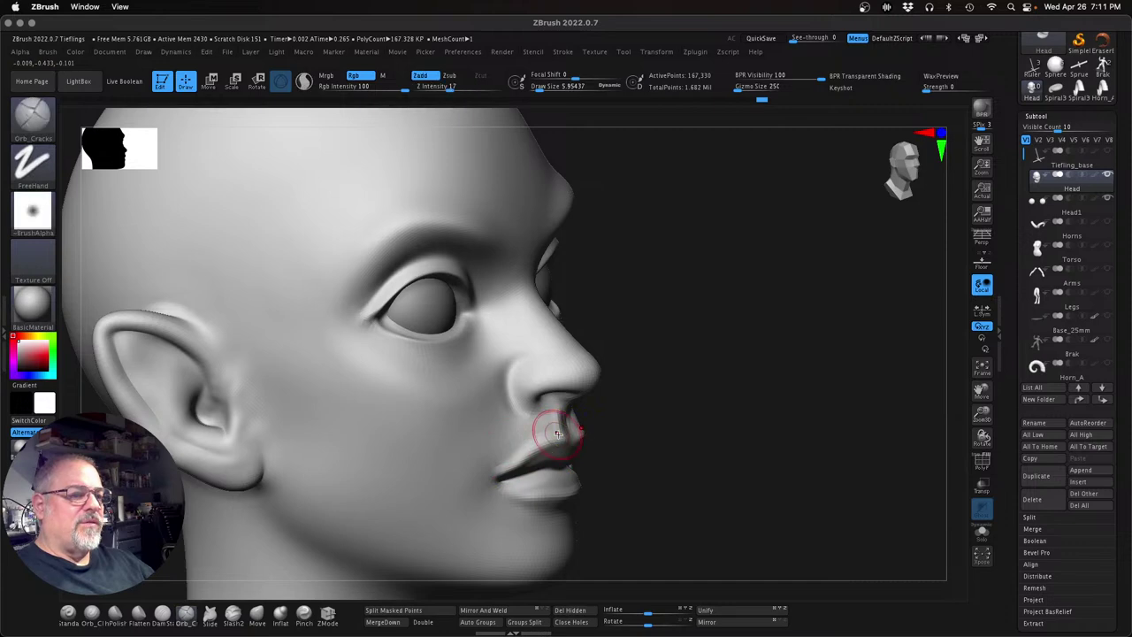
{"action": "key", "text": "shift"}
{"action": "left_click_drag", "start_coordinate": [732, 463], "coordinate": [714, 475]}
{"action": "mouse_move", "coordinate": [566, 433]}
{"action": "left_mouse_down"}
{"action": "mouse_move", "coordinate": [555, 446]}
{"action": "mouse_move", "coordinate": [616, 462]}
{"action": "left_mouse_up"}
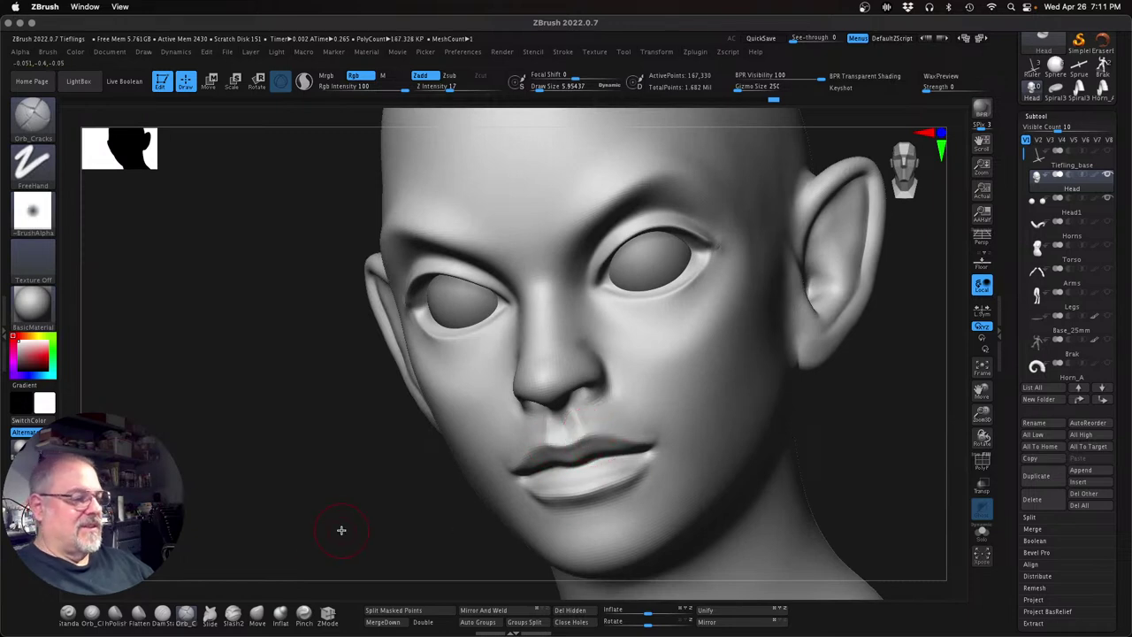
Fill out the upper lip with the Inflat brush at a draw size of about 5 and smooth around the mouth
{"action": "key", "text": "s"}
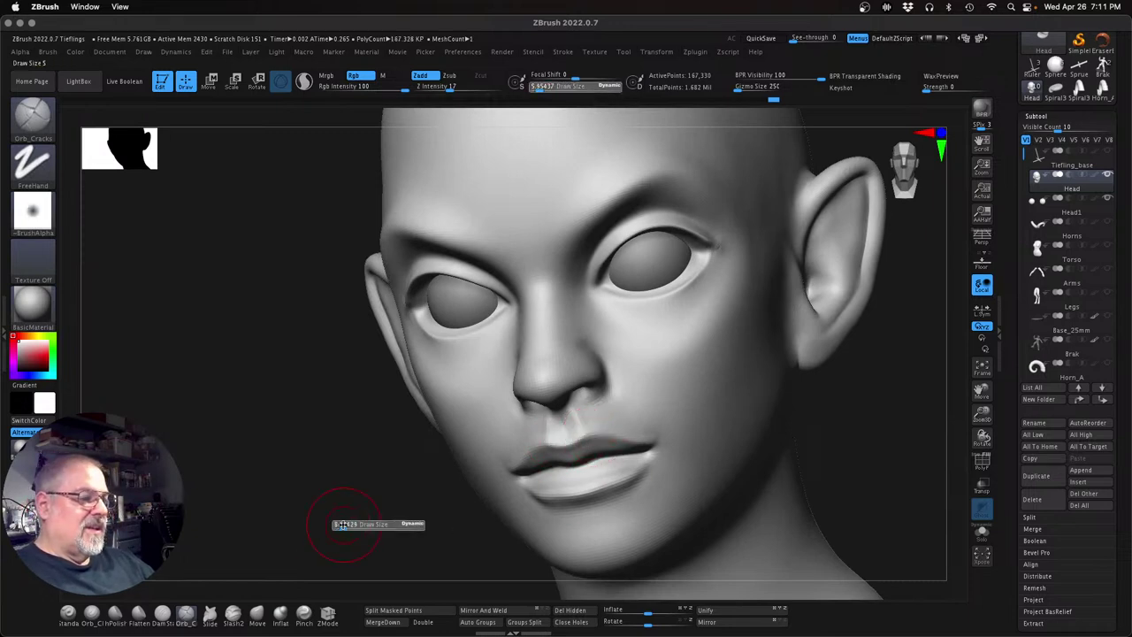
{"action": "left_click", "coordinate": [280, 612]}
{"action": "left_click_drag", "start_coordinate": [589, 439], "coordinate": [566, 454]}
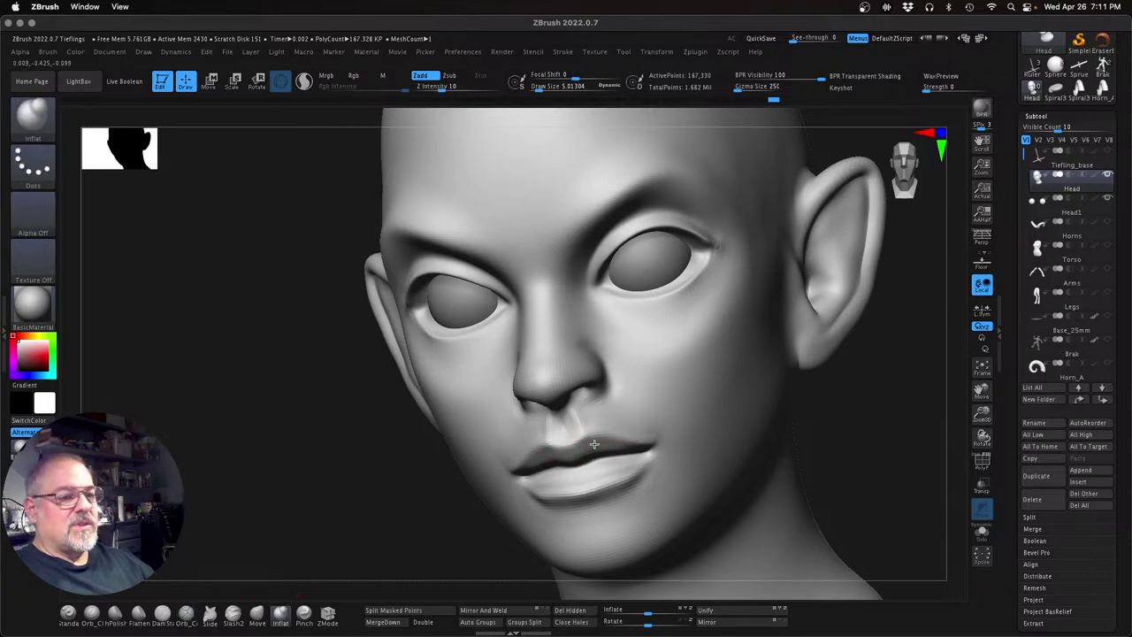
{"action": "left_click_drag", "start_coordinate": [598, 445], "coordinate": [575, 452]}
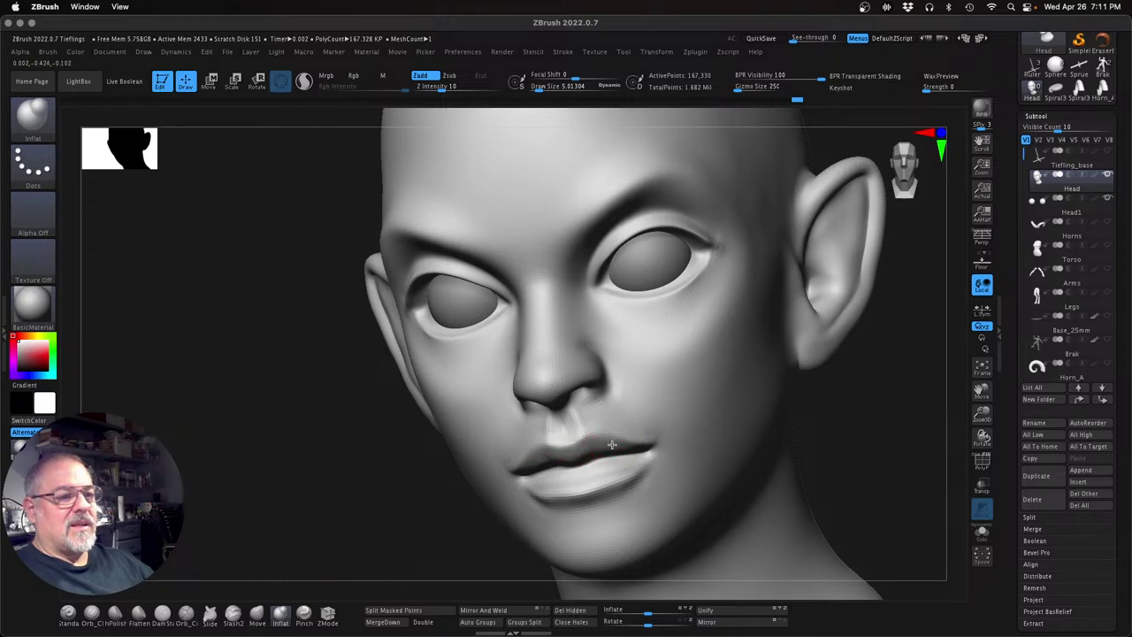
{"action": "mouse_move", "coordinate": [380, 529]}
{"action": "left_mouse_down"}
{"action": "mouse_move", "coordinate": [301, 522]}
{"action": "mouse_move", "coordinate": [340, 522]}
{"action": "left_mouse_up"}
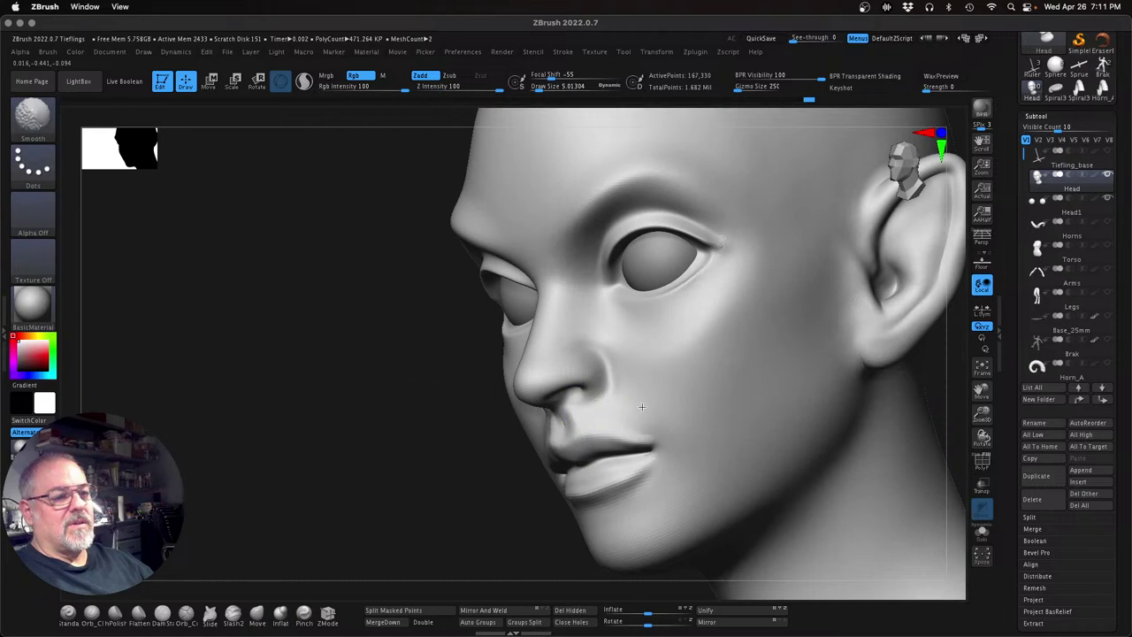
Pull the nose and upper lip area slightly forward with the Move brush at a draw size of about 34
{"action": "mouse_move", "coordinate": [982, 413]}
{"action": "left_mouse_down"}
{"action": "mouse_move", "coordinate": [888, 408]}
{"action": "mouse_move", "coordinate": [852, 422]}
{"action": "mouse_move", "coordinate": [867, 422]}
{"action": "left_mouse_up"}
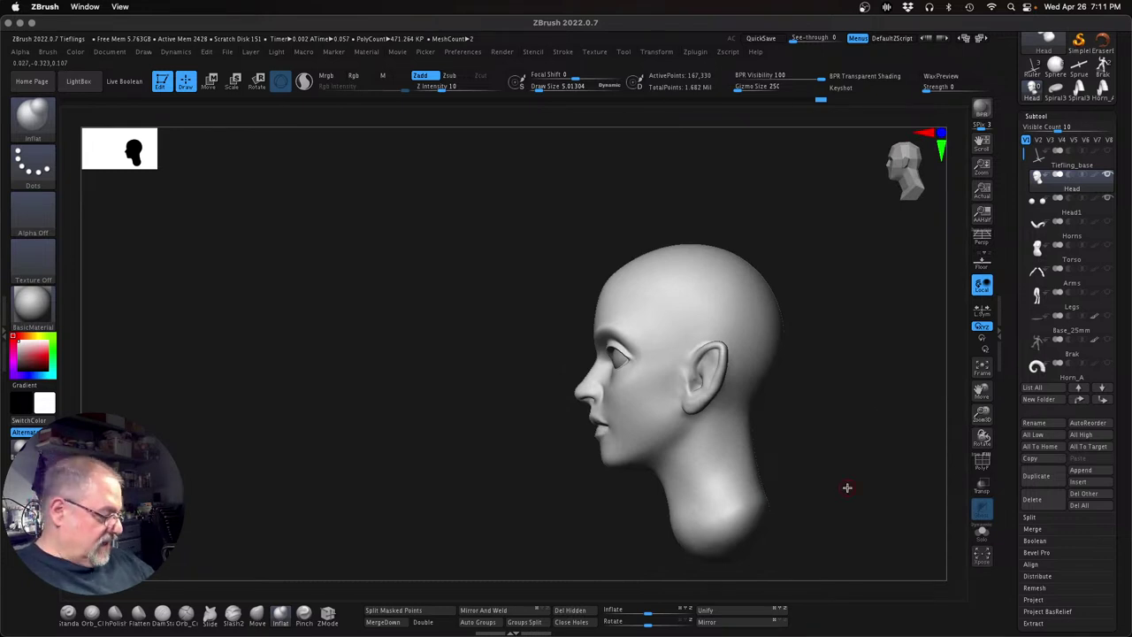
{"action": "key", "text": "s"}
{"action": "left_click_drag", "start_coordinate": [849, 487], "coordinate": [928, 477]}
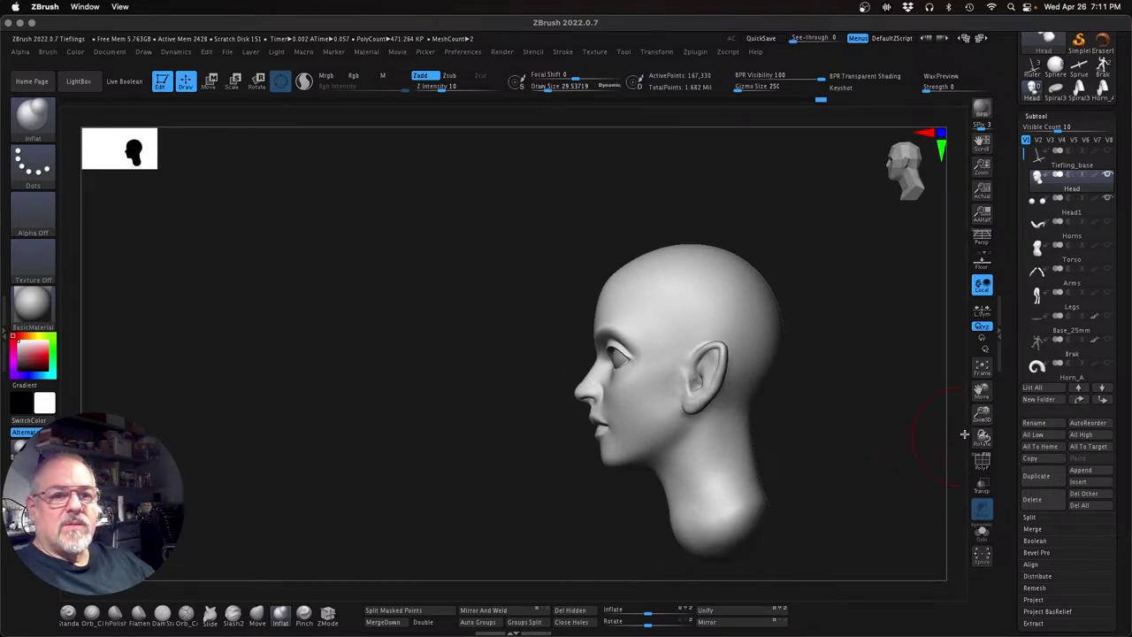
{"action": "left_click_drag", "start_coordinate": [981, 413], "coordinate": [983, 433]}
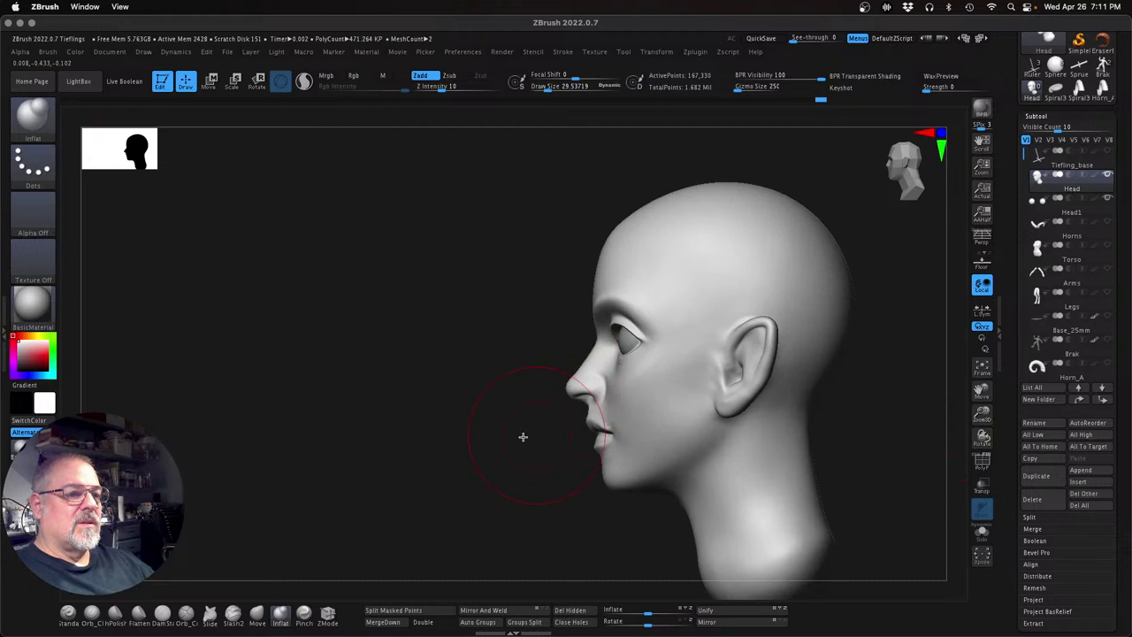
{"action": "key", "text": "s"}
{"action": "left_click_drag", "start_coordinate": [501, 443], "coordinate": [557, 460]}
{"action": "left_click_drag", "start_coordinate": [591, 410], "coordinate": [583, 398]}
{"action": "key", "text": "ctrl+z"}
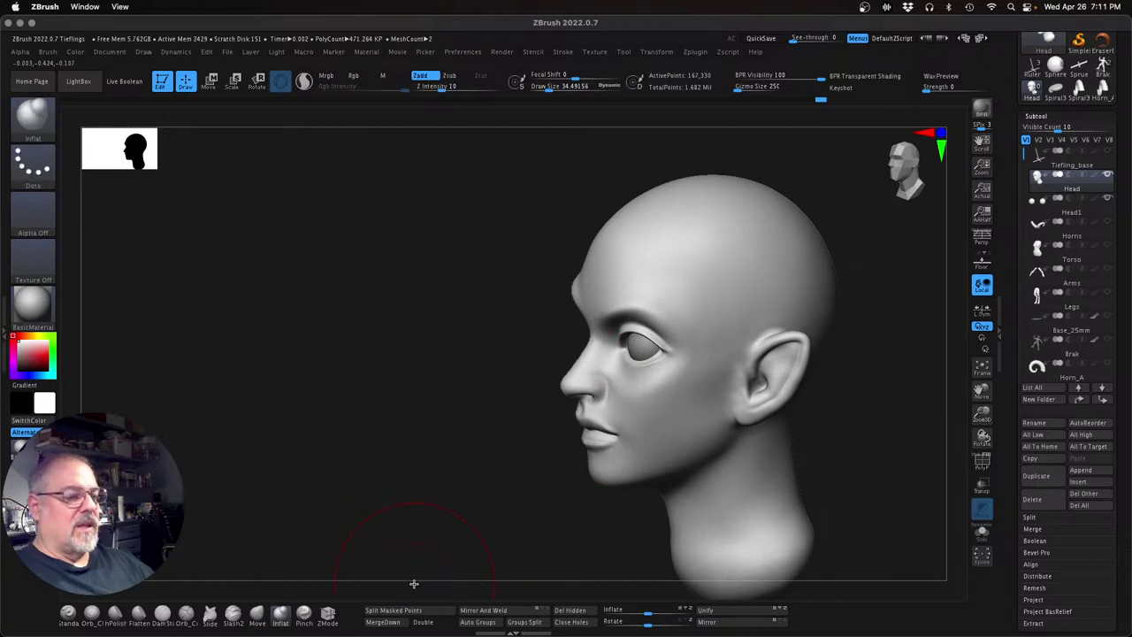
{"action": "left_click", "coordinate": [256, 611]}
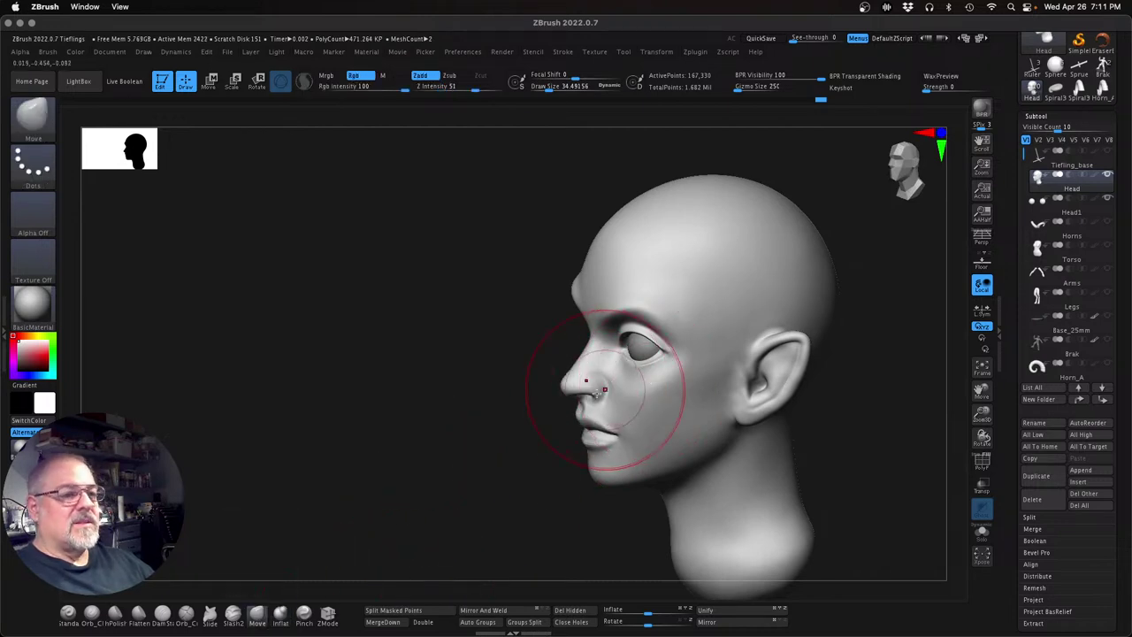
{"action": "left_click_drag", "start_coordinate": [583, 396], "coordinate": [576, 398]}
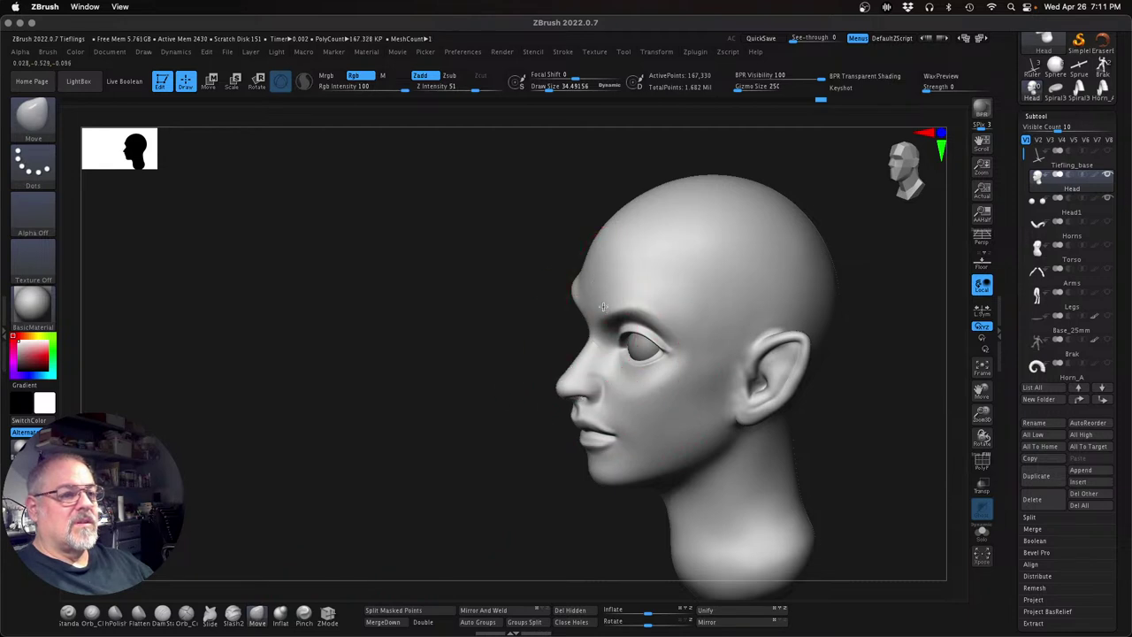
{"action": "left_click_drag", "start_coordinate": [854, 422], "coordinate": [829, 361]}
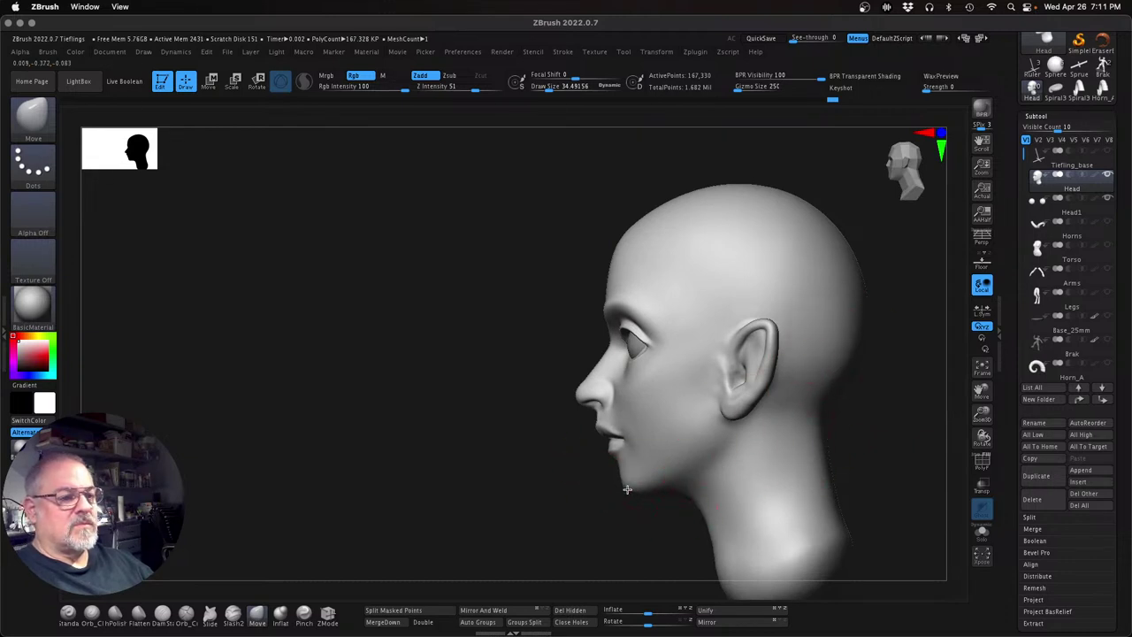
Reshape the cheeks, jaw sides and chin with the Move brush at a draw size of about 25
{"action": "left_click_drag", "start_coordinate": [487, 481], "coordinate": [575, 470]}
{"action": "mouse_move", "coordinate": [826, 452]}
{"action": "left_mouse_down"}
{"action": "mouse_move", "coordinate": [806, 474]}
{"action": "mouse_move", "coordinate": [820, 462]}
{"action": "mouse_move", "coordinate": [734, 451]}
{"action": "mouse_move", "coordinate": [629, 392]}
{"action": "left_mouse_up"}
{"action": "key", "text": "s"}
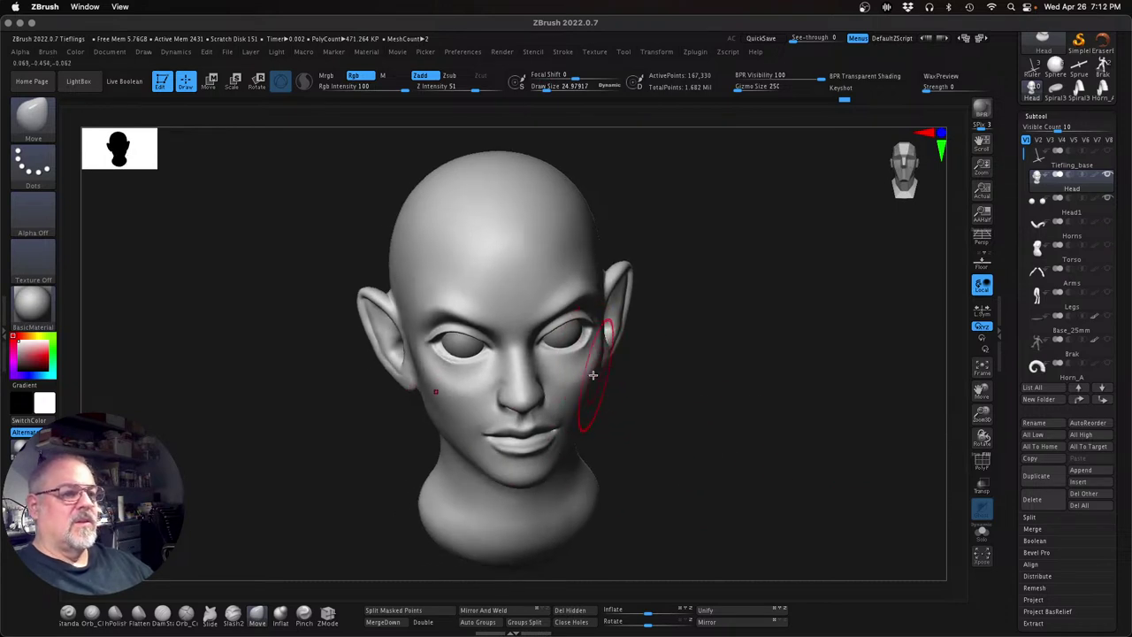
{"action": "left_click_drag", "start_coordinate": [590, 374], "coordinate": [589, 376]}
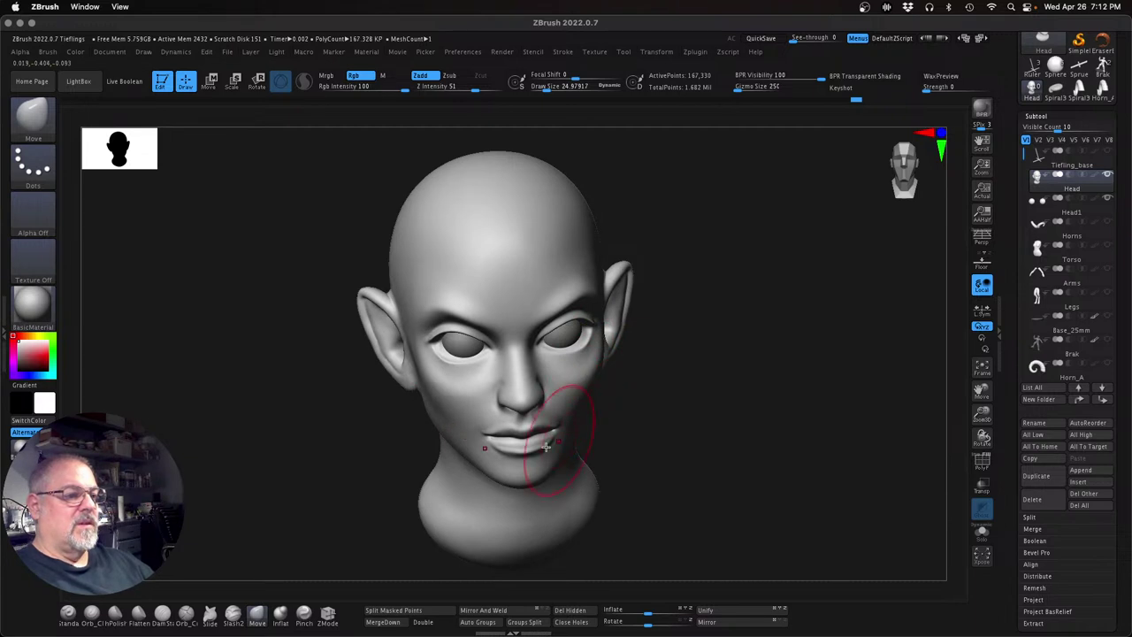
{"action": "left_click_drag", "start_coordinate": [487, 464], "coordinate": [484, 469]}
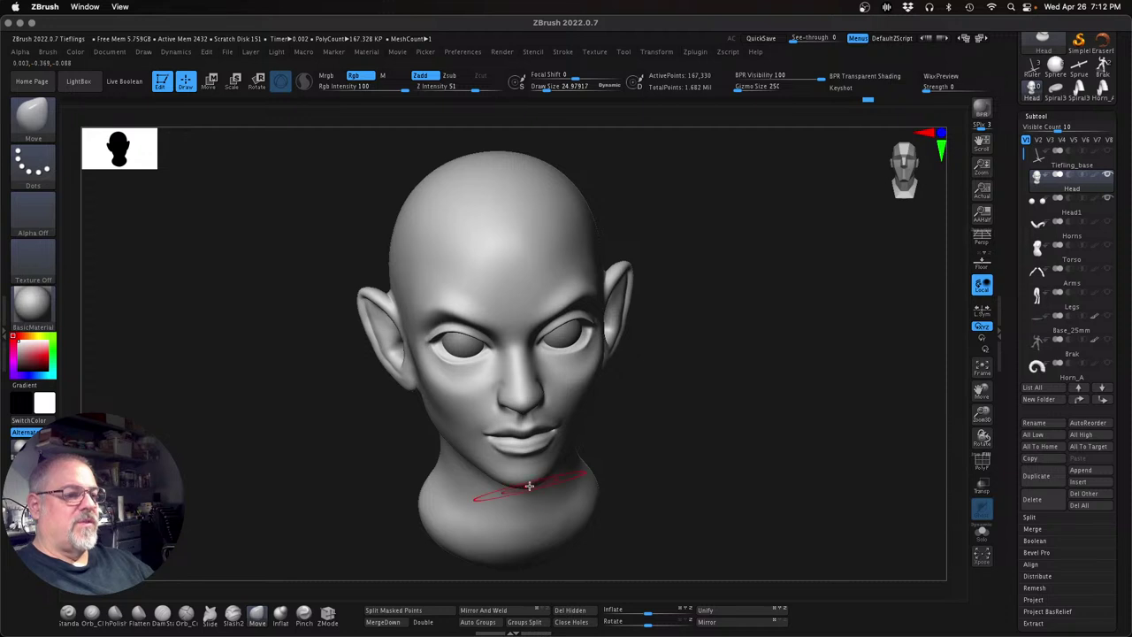
{"action": "left_click_drag", "start_coordinate": [527, 482], "coordinate": [528, 480]}
Adjust the jawline and the underside of the chin with the Move brush from side and three-quarter views
{"action": "mouse_move", "coordinate": [785, 425]}
{"action": "left_mouse_down"}
{"action": "mouse_move", "coordinate": [787, 405]}
{"action": "mouse_move", "coordinate": [803, 432]}
{"action": "left_mouse_up"}
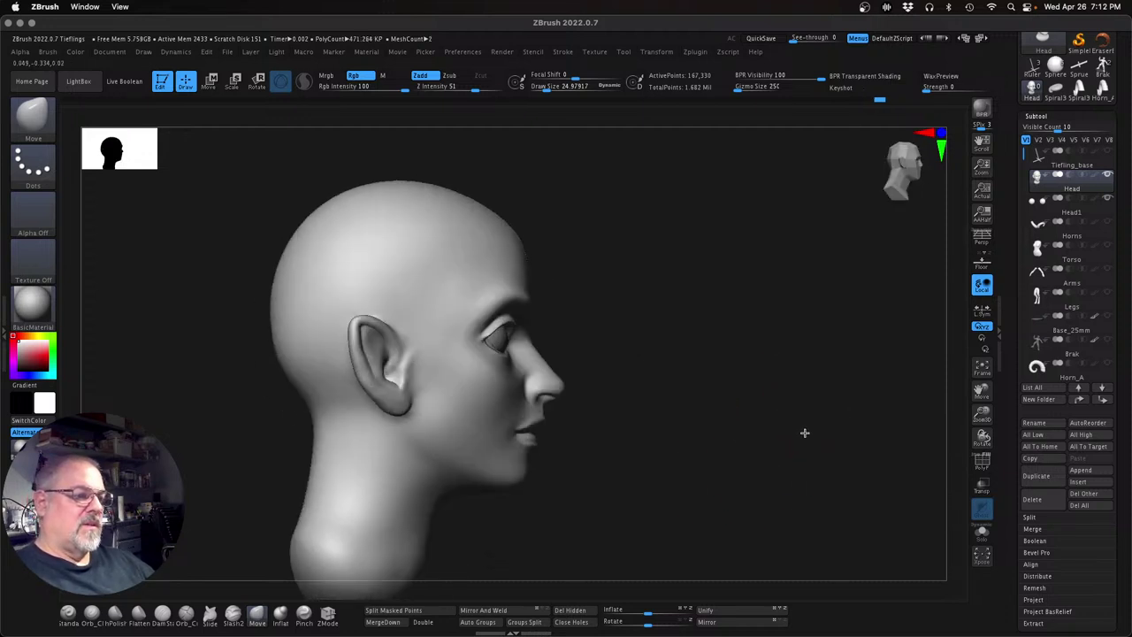
{"action": "left_click_drag", "start_coordinate": [714, 450], "coordinate": [701, 461]}
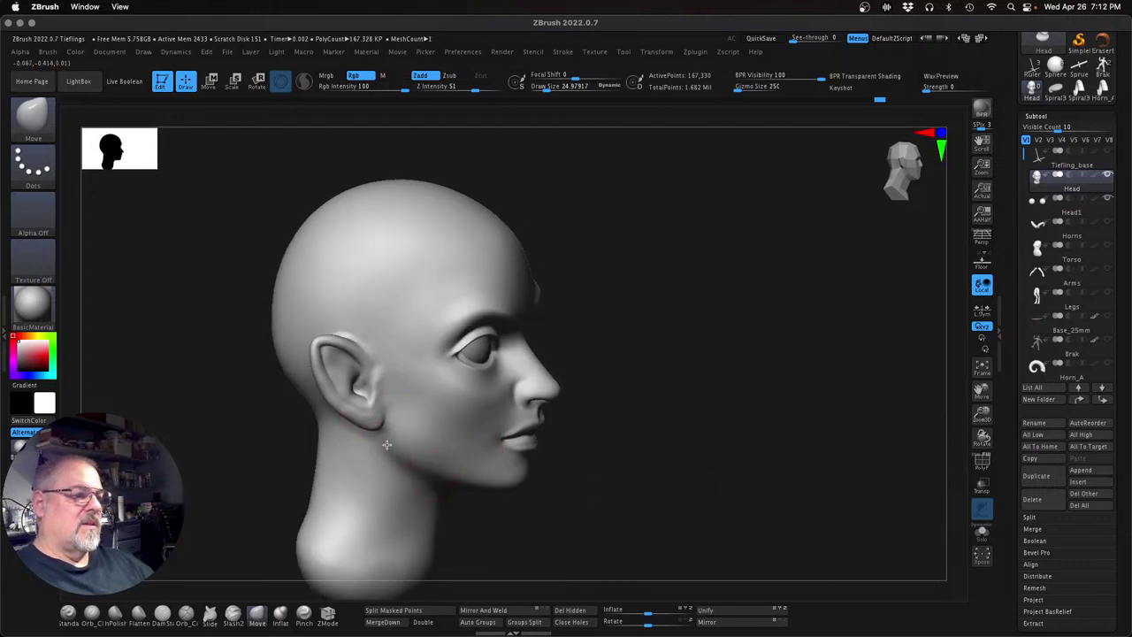
{"action": "mouse_move", "coordinate": [619, 495]}
{"action": "left_mouse_down"}
{"action": "mouse_move", "coordinate": [634, 513]}
{"action": "mouse_move", "coordinate": [617, 467]}
{"action": "mouse_move", "coordinate": [601, 464]}
{"action": "left_mouse_up"}
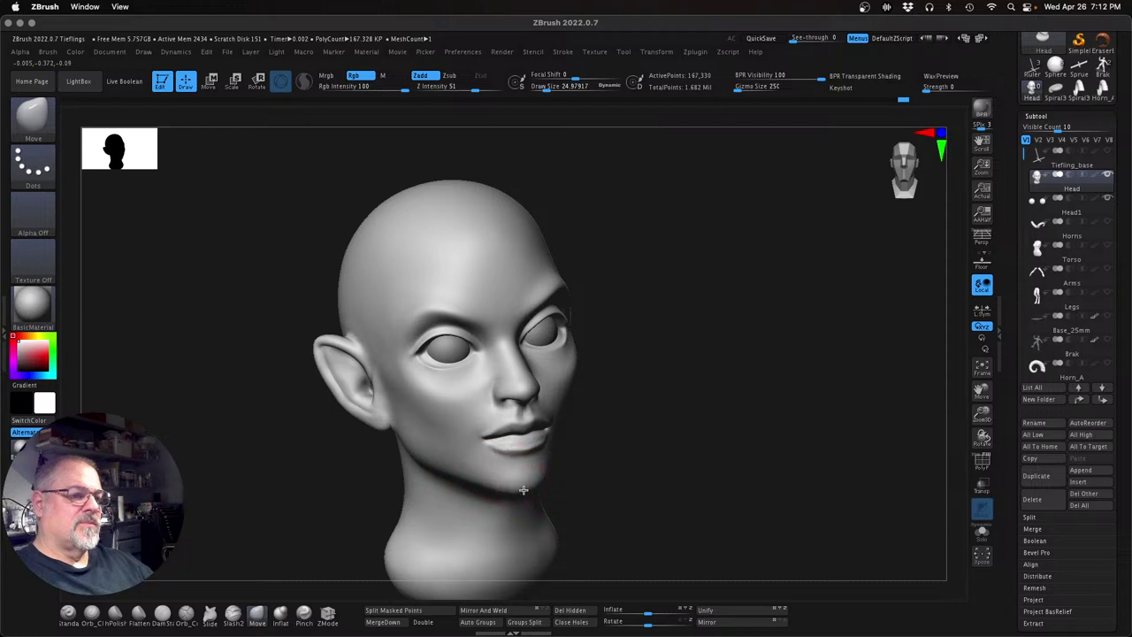
{"action": "left_click_drag", "start_coordinate": [667, 478], "coordinate": [646, 495]}
{"action": "mouse_move", "coordinate": [746, 478]}
{"action": "left_mouse_down"}
{"action": "mouse_move", "coordinate": [733, 480]}
{"action": "mouse_move", "coordinate": [759, 461]}
{"action": "mouse_move", "coordinate": [780, 469]}
{"action": "mouse_move", "coordinate": [758, 462]}
{"action": "left_mouse_up"}
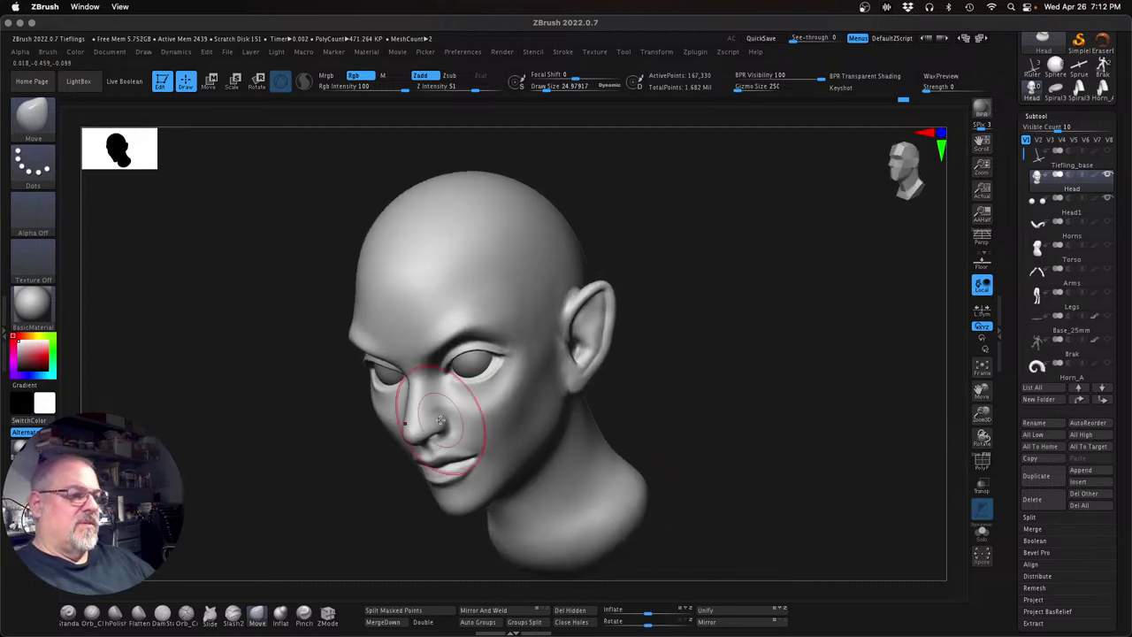
Adjust the sides and tip of the nose with the Move brush from the front and in profile
{"action": "left_click_drag", "start_coordinate": [631, 396], "coordinate": [707, 386]}
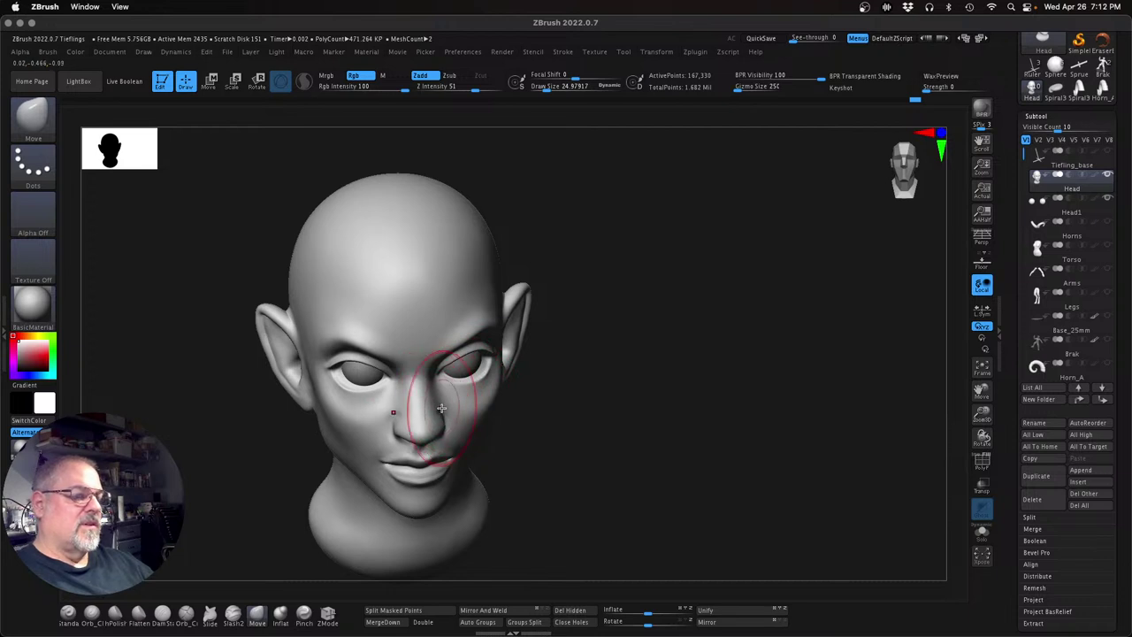
{"action": "left_click_drag", "start_coordinate": [541, 415], "coordinate": [530, 485]}
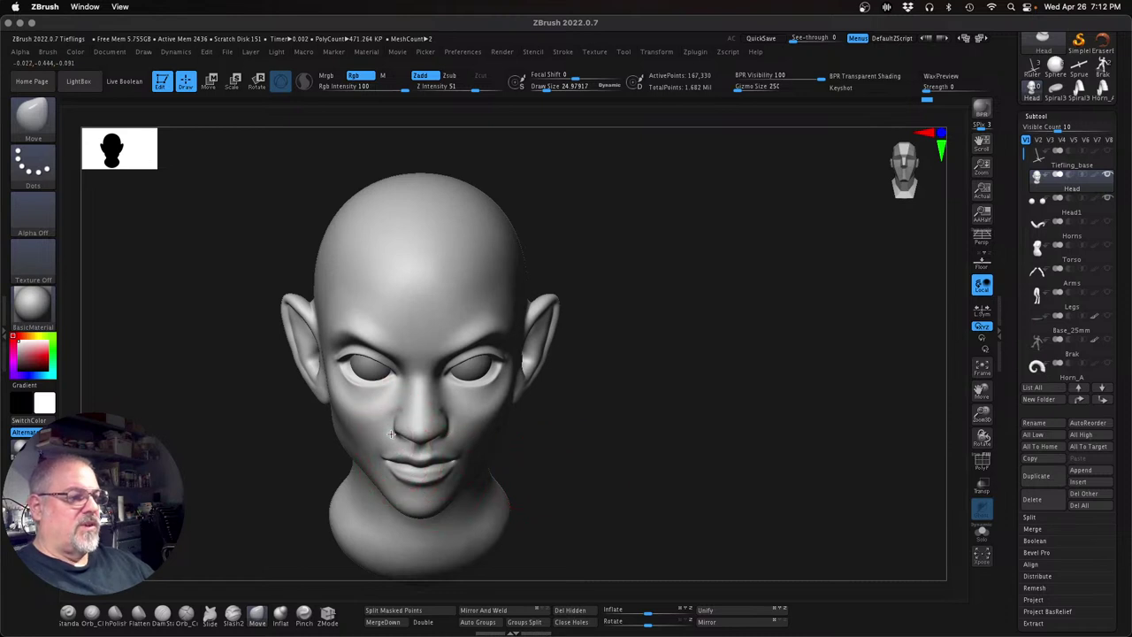
{"action": "left_click_drag", "start_coordinate": [531, 451], "coordinate": [594, 448]}
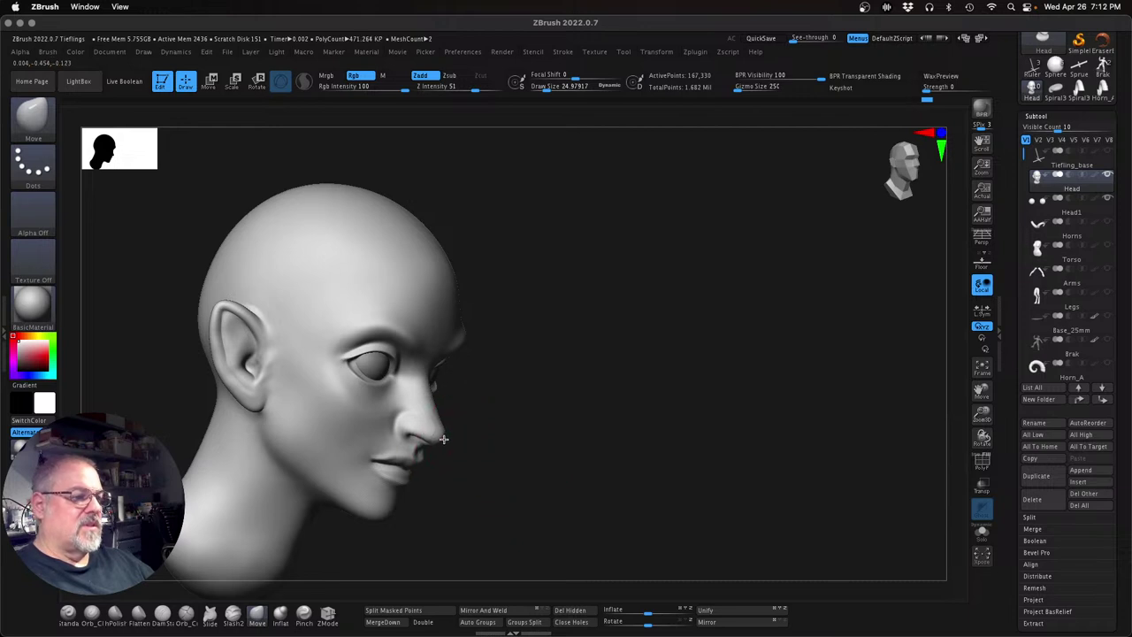
{"action": "left_click_drag", "start_coordinate": [443, 436], "coordinate": [556, 430]}
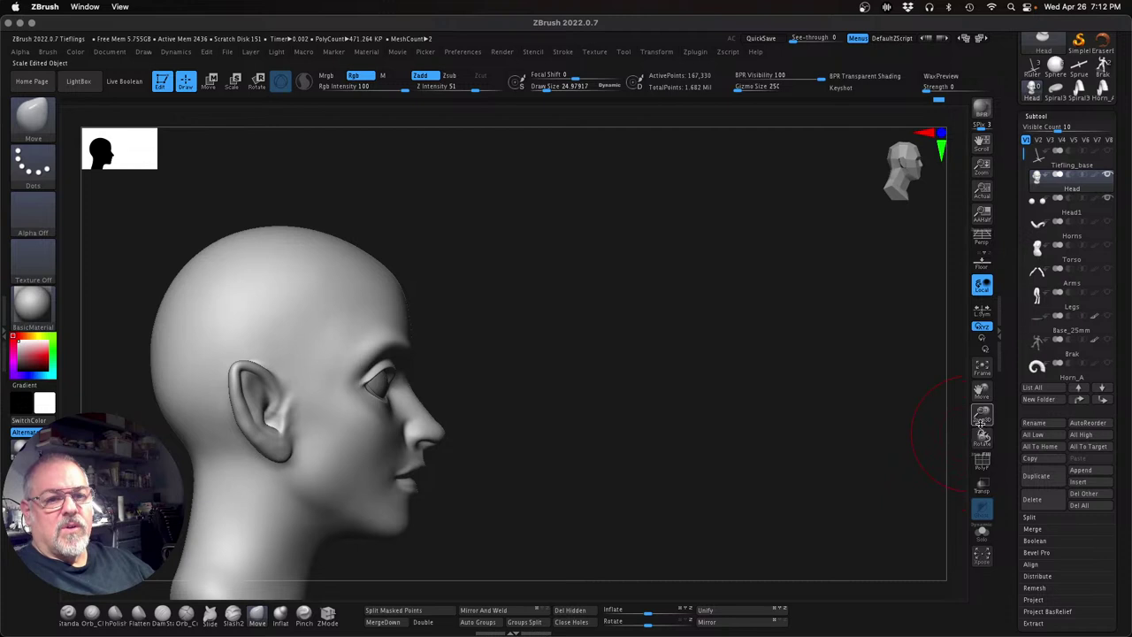
{"action": "left_click_drag", "start_coordinate": [981, 414], "coordinate": [1007, 452]}
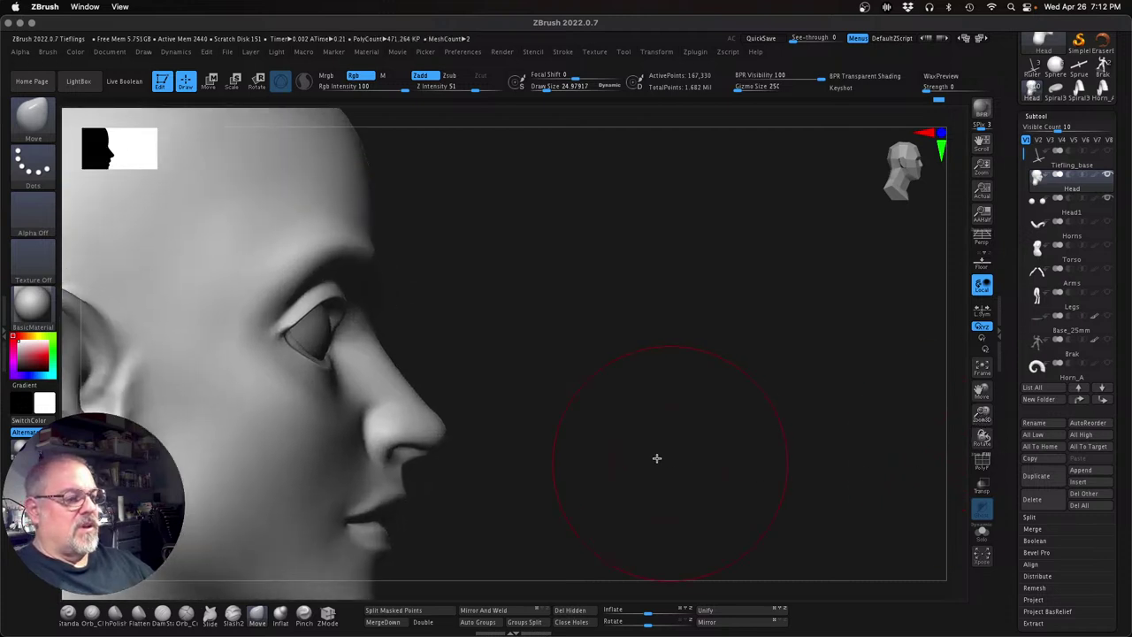
Refine the nose tip, the nostril wings and the underside of the nose with the Move brush at a draw size of about 8
{"action": "mouse_move", "coordinate": [695, 432]}
{"action": "left_mouse_down"}
{"action": "mouse_move", "coordinate": [745, 416]}
{"action": "mouse_move", "coordinate": [707, 434]}
{"action": "left_mouse_up"}
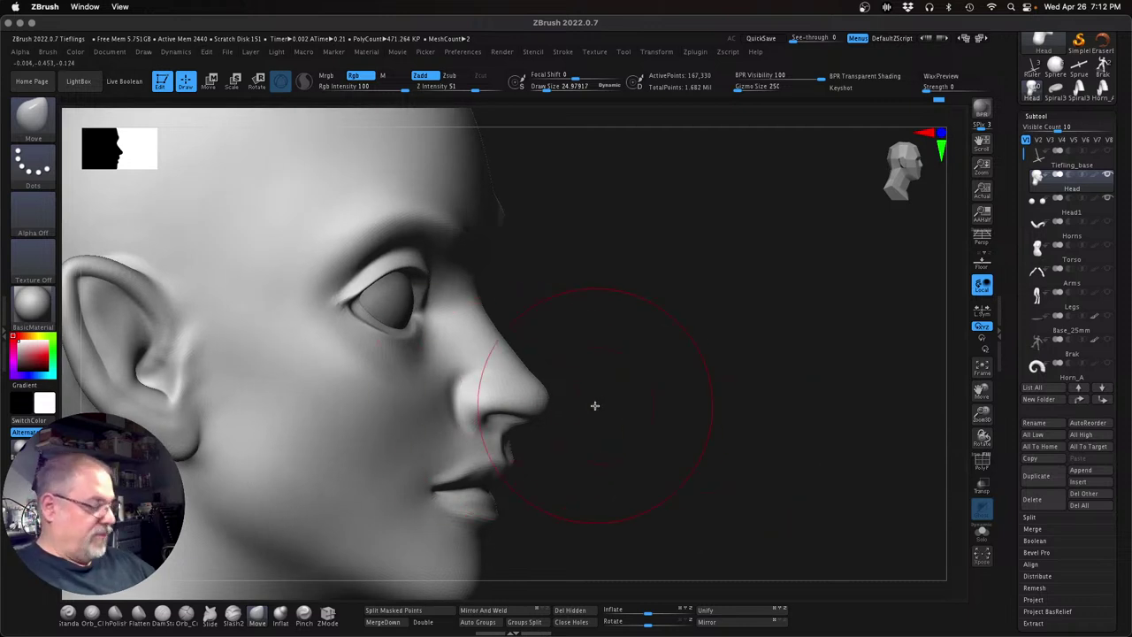
{"action": "key", "text": "s"}
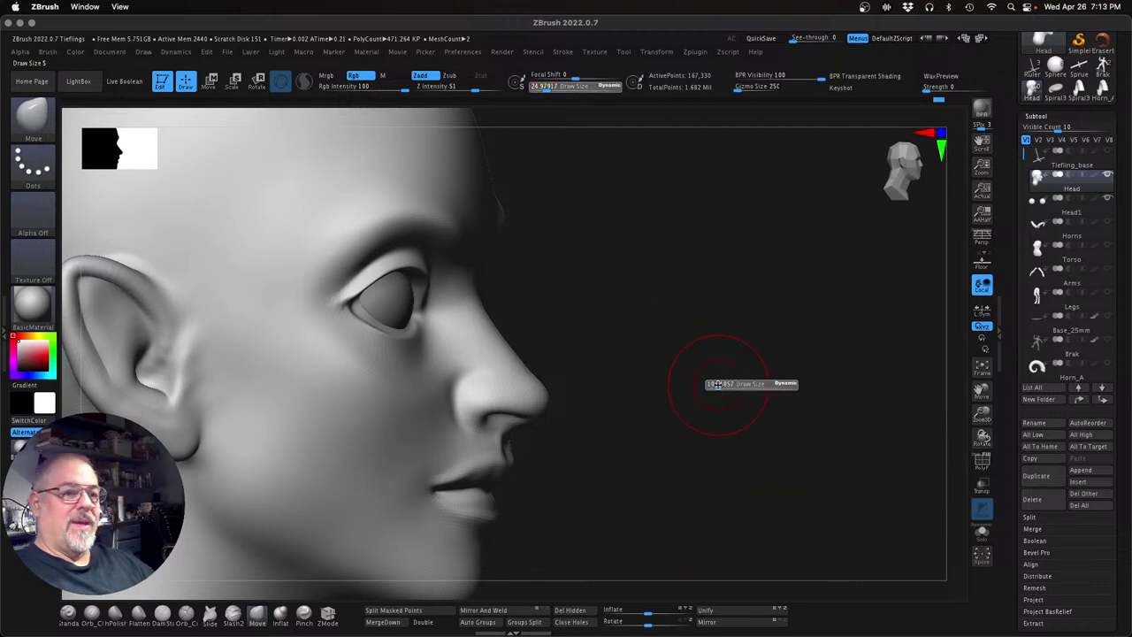
{"action": "left_click_drag", "start_coordinate": [719, 385], "coordinate": [715, 387]}
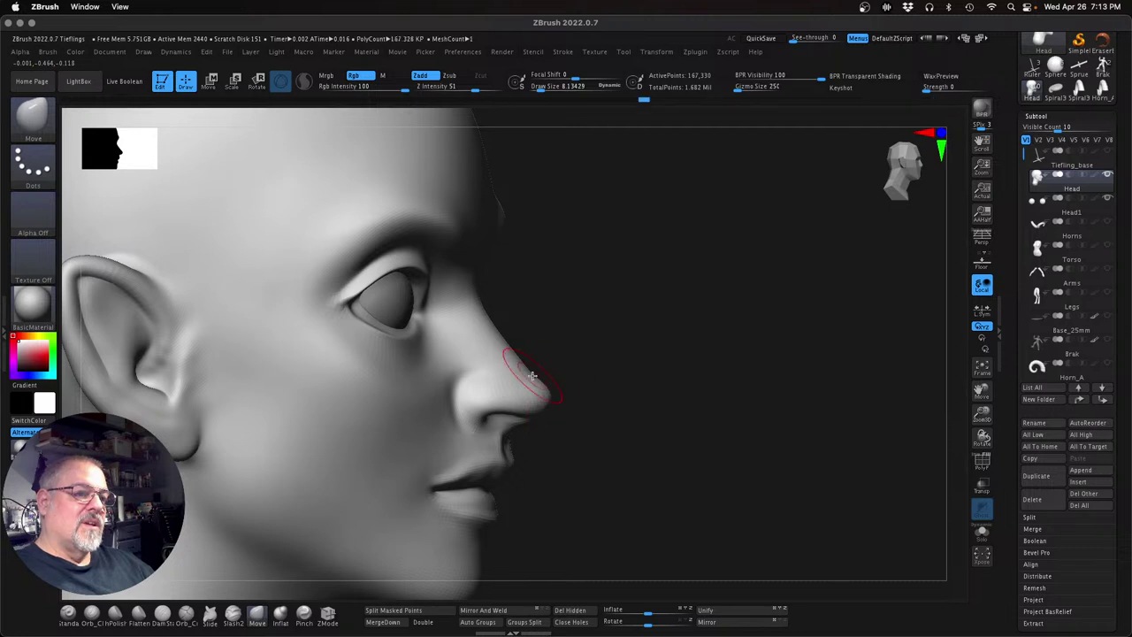
{"action": "left_click_drag", "start_coordinate": [538, 373], "coordinate": [534, 376]}
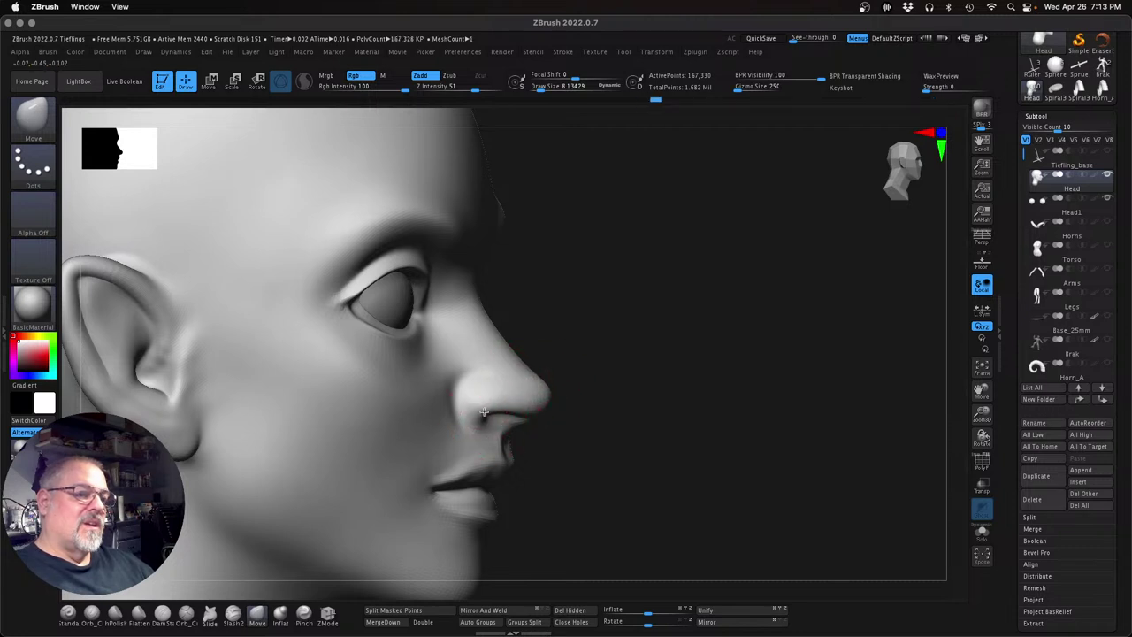
{"action": "left_click_drag", "start_coordinate": [486, 427], "coordinate": [482, 425]}
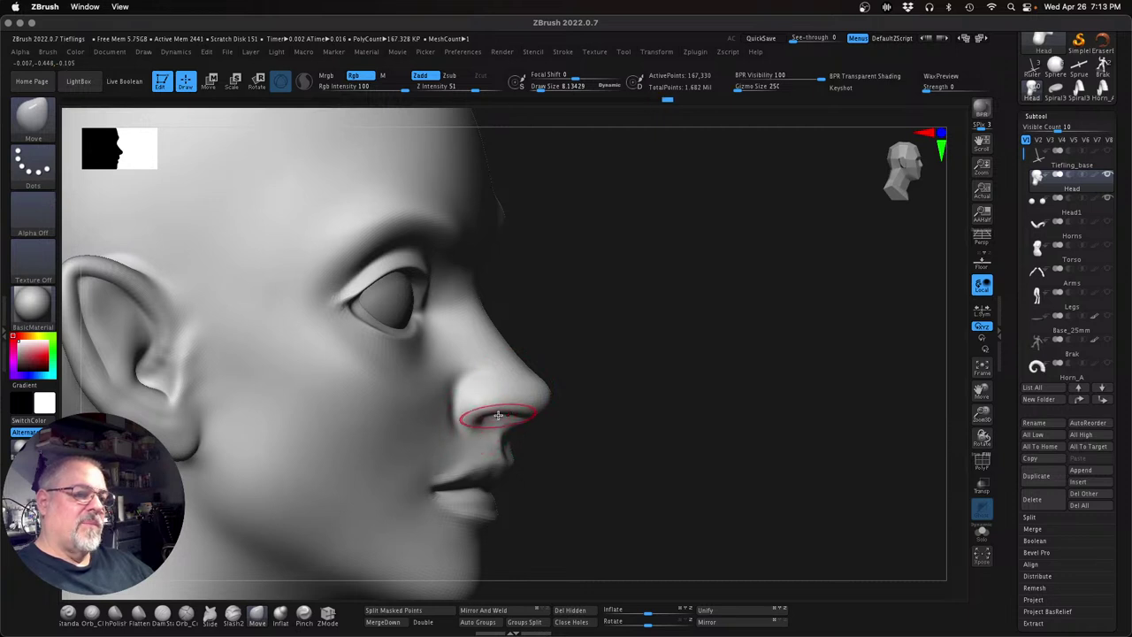
{"action": "left_click_drag", "start_coordinate": [505, 411], "coordinate": [503, 405]}
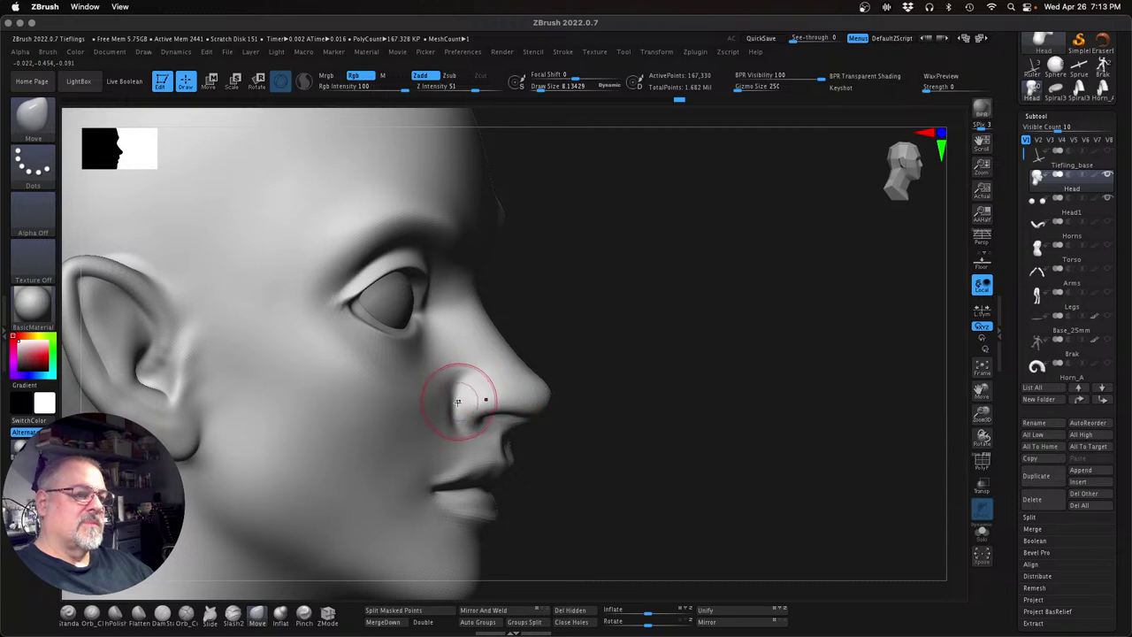
Define the creases around the nostril wings with the Orb_Cracks brush and smooth them into the surrounding cheeks
{"action": "left_click_drag", "start_coordinate": [447, 422], "coordinate": [449, 380], "text": "shift"}
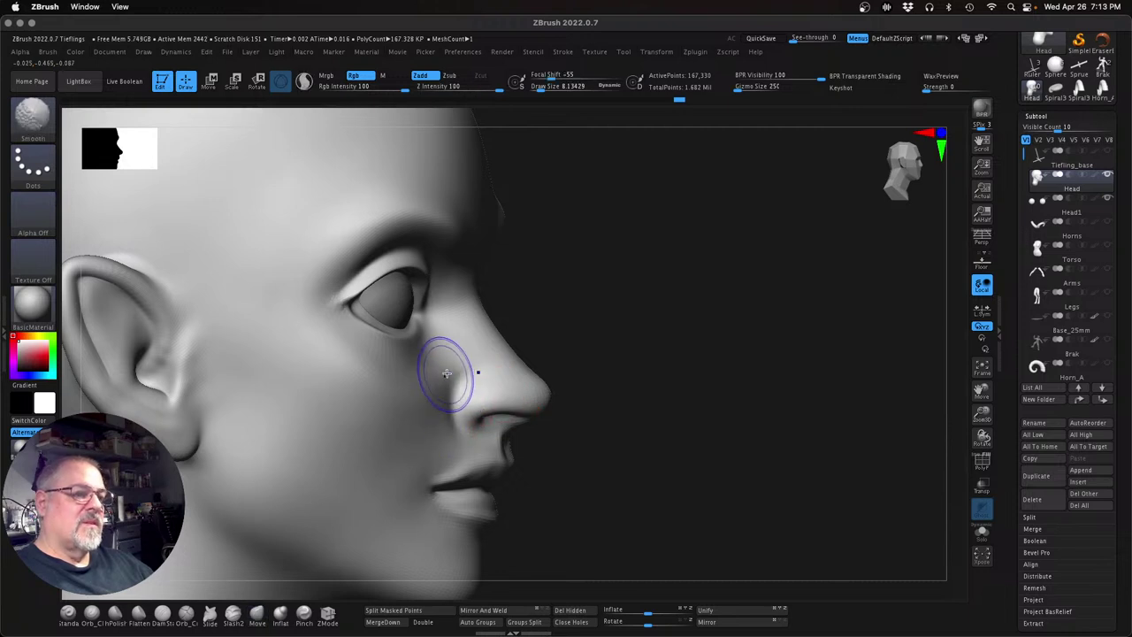
{"action": "left_click", "coordinate": [186, 612]}
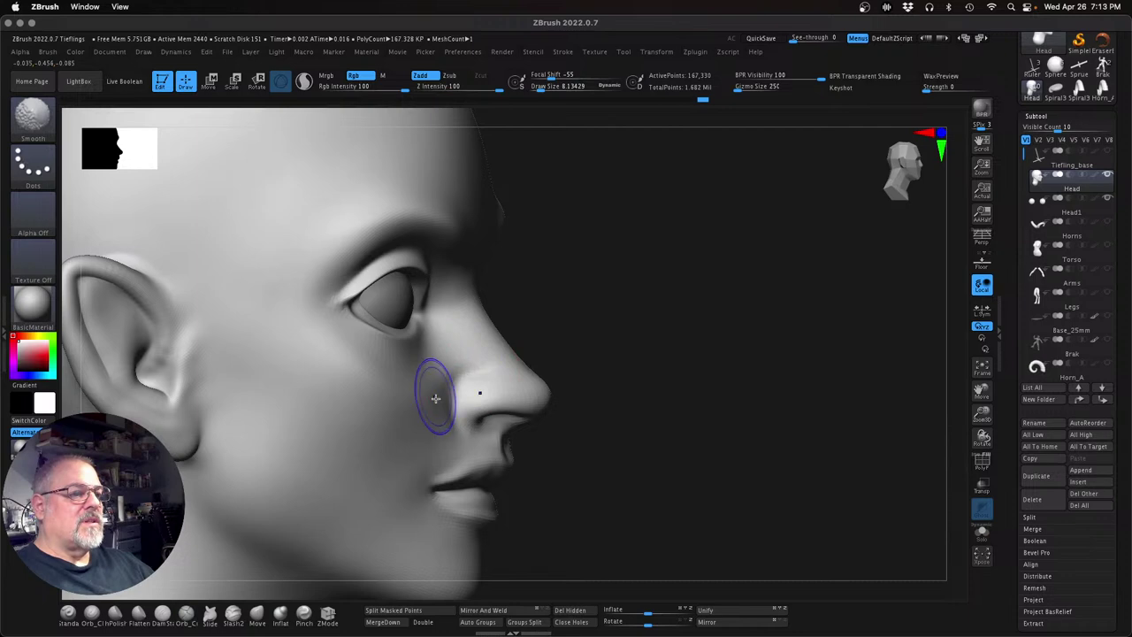
{"action": "mouse_move", "coordinate": [647, 351]}
{"action": "left_mouse_down"}
{"action": "mouse_move", "coordinate": [667, 346]}
{"action": "mouse_move", "coordinate": [637, 354]}
{"action": "left_mouse_up"}
{"action": "key", "text": "shift"}
{"action": "left_click_drag", "start_coordinate": [478, 368], "coordinate": [472, 368], "text": "shift"}
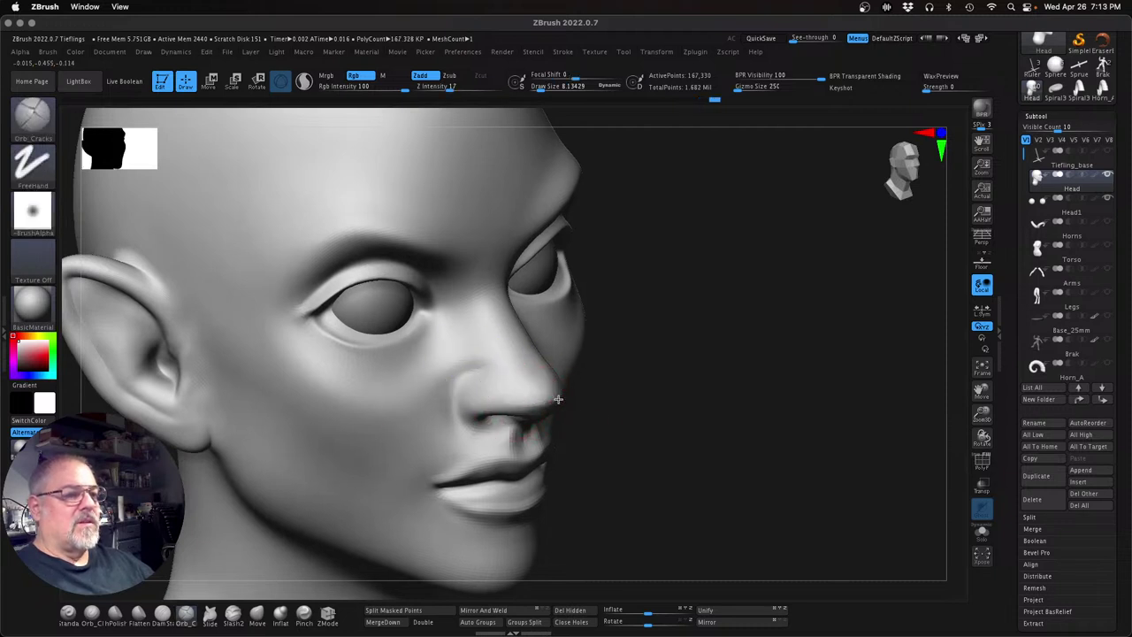
{"action": "key", "text": "ctrl"}
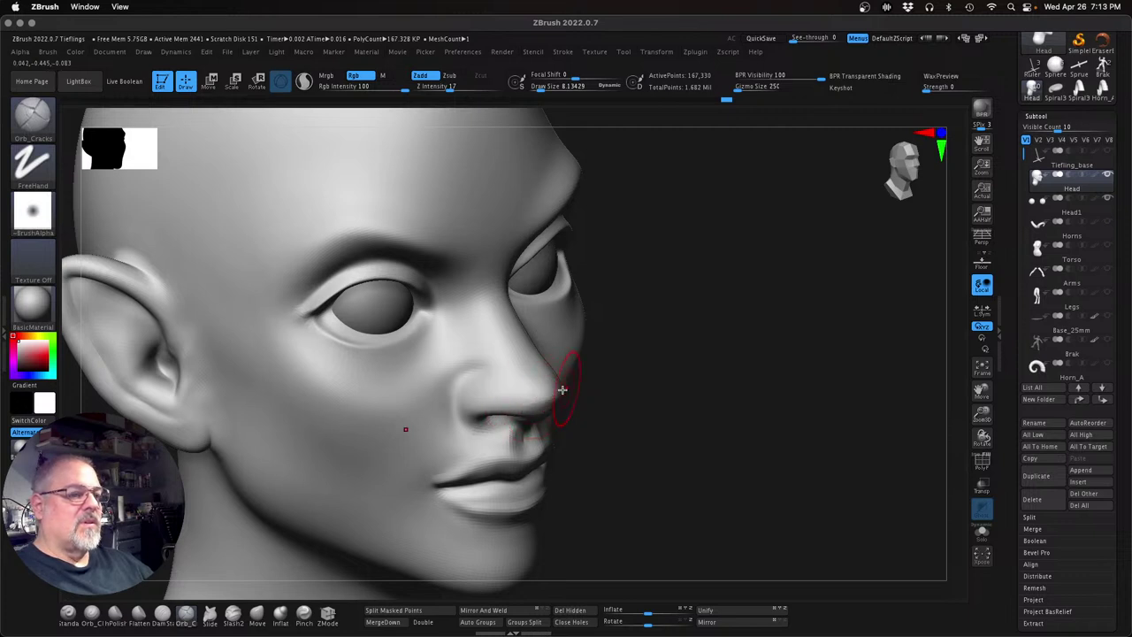
{"action": "key", "text": "shift"}
{"action": "key", "text": "shift"}
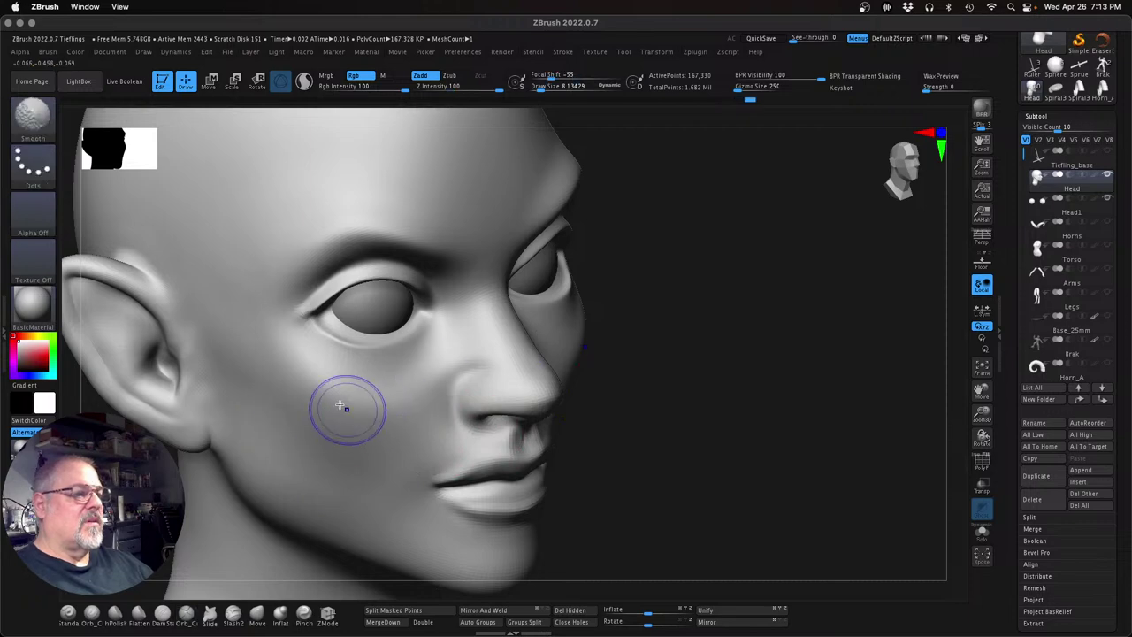
{"action": "key", "text": "shift"}
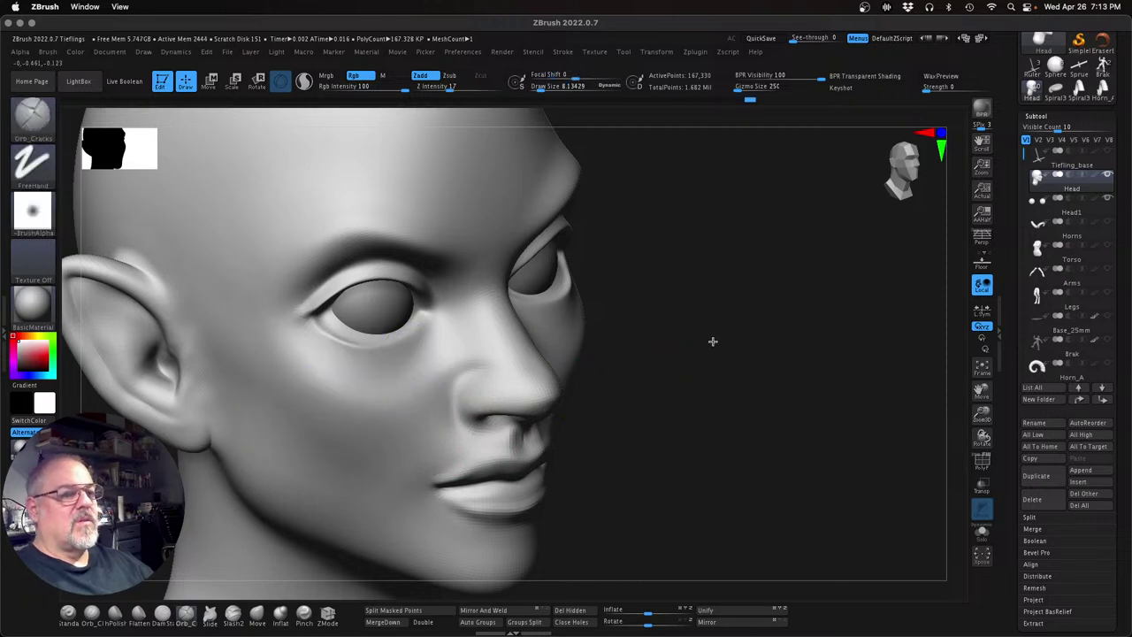
Subdivide the head mesh once and delete its lower subdivision level
{"action": "mouse_move", "coordinate": [699, 341]}
{"action": "left_mouse_down"}
{"action": "mouse_move", "coordinate": [650, 340]}
{"action": "mouse_move", "coordinate": [687, 346]}
{"action": "left_mouse_up"}
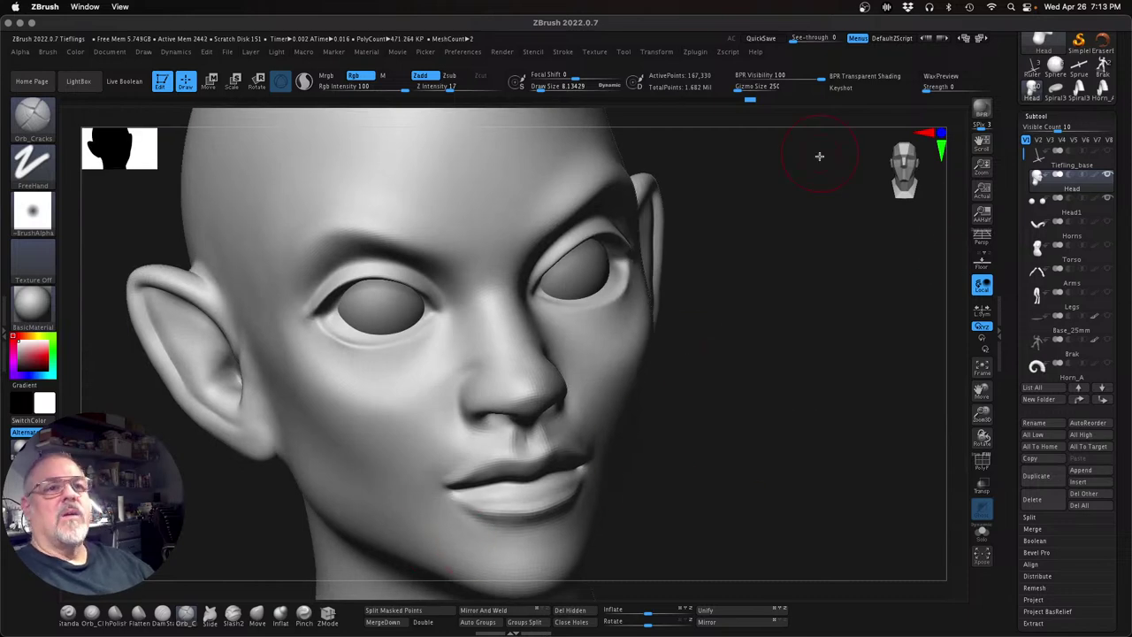
{"action": "left_click", "coordinate": [1033, 116]}
{"action": "left_click", "coordinate": [1039, 130]}
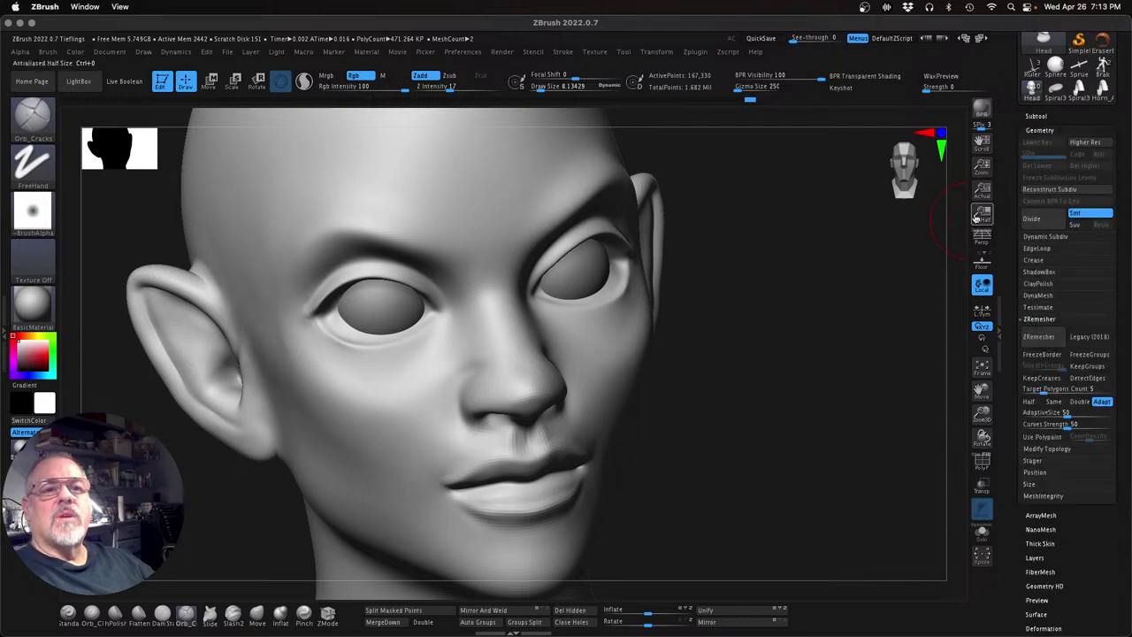
{"action": "left_click", "coordinate": [1032, 219]}
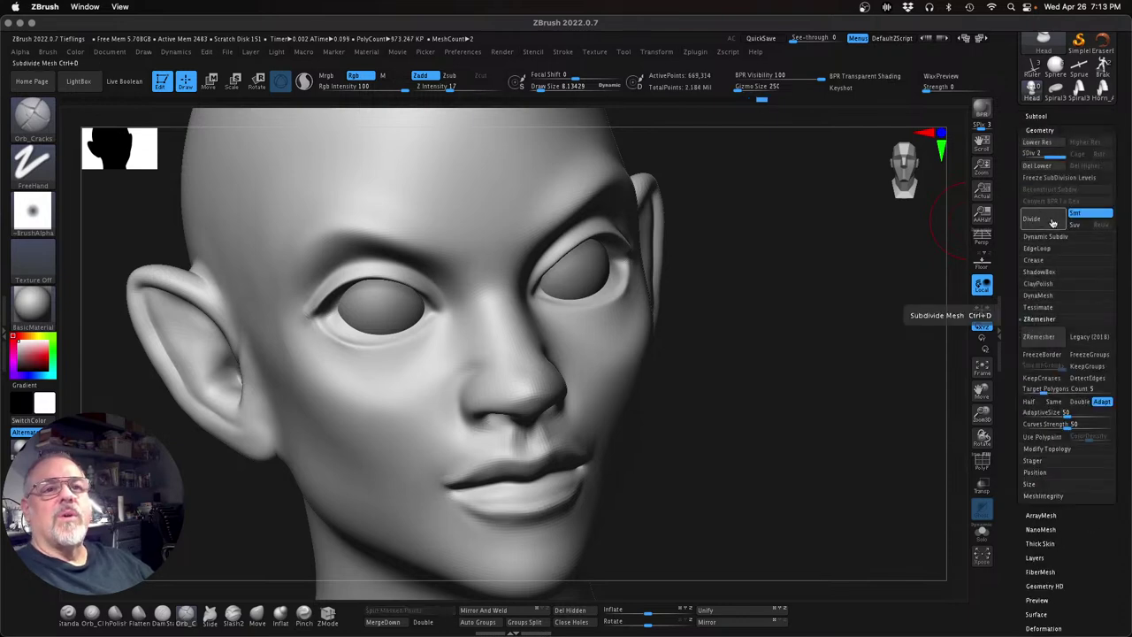
{"action": "left_click", "coordinate": [1037, 166]}
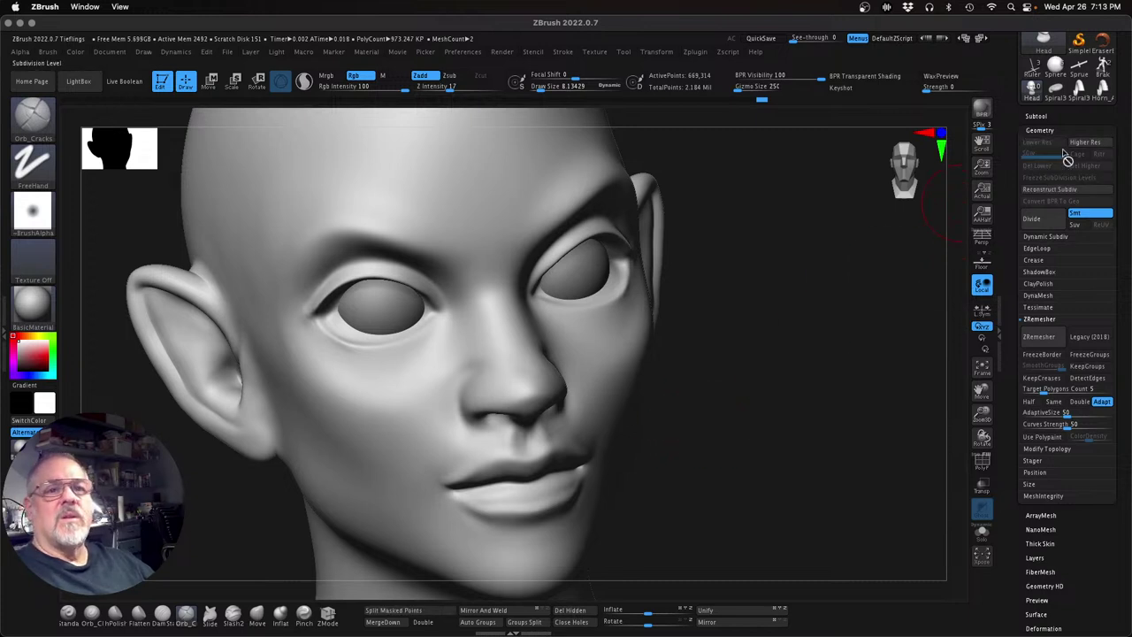
{"action": "left_click", "coordinate": [1039, 130]}
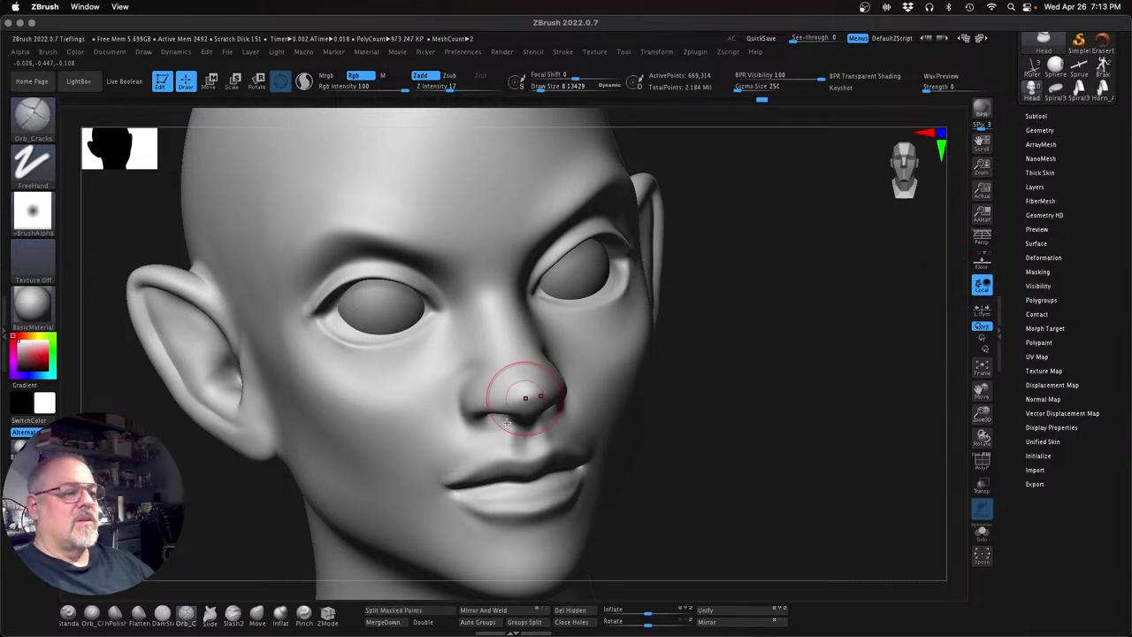
Sharpen the lip edges with the Pinch brush at a draw size of about 2.8 and smooth the lower lip
{"action": "key", "text": "s"}
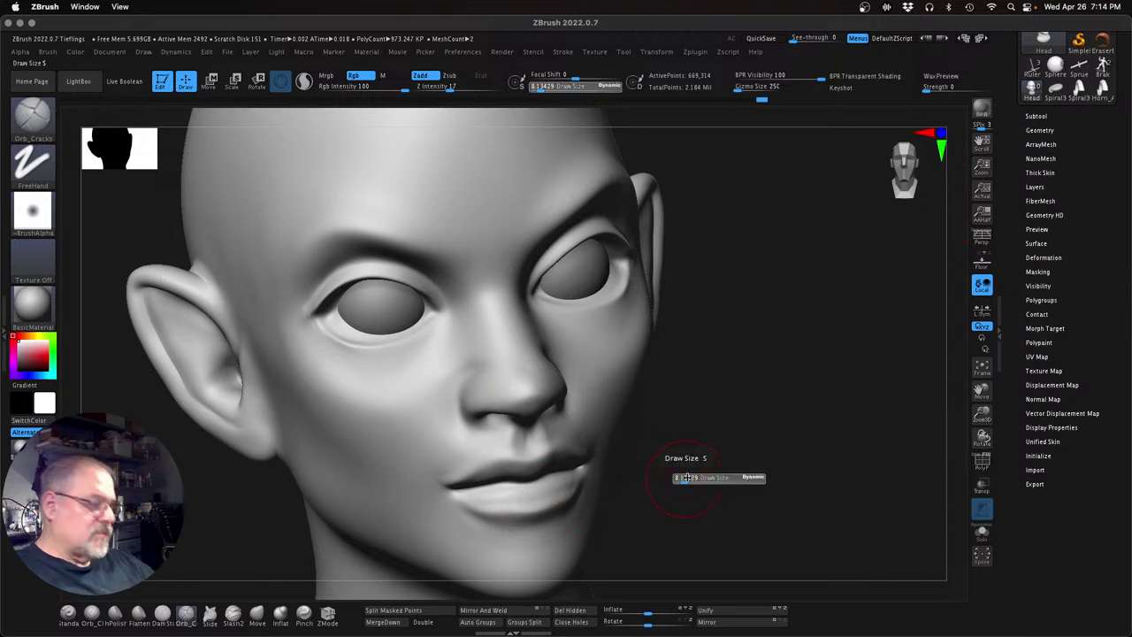
{"action": "left_click", "coordinate": [683, 477]}
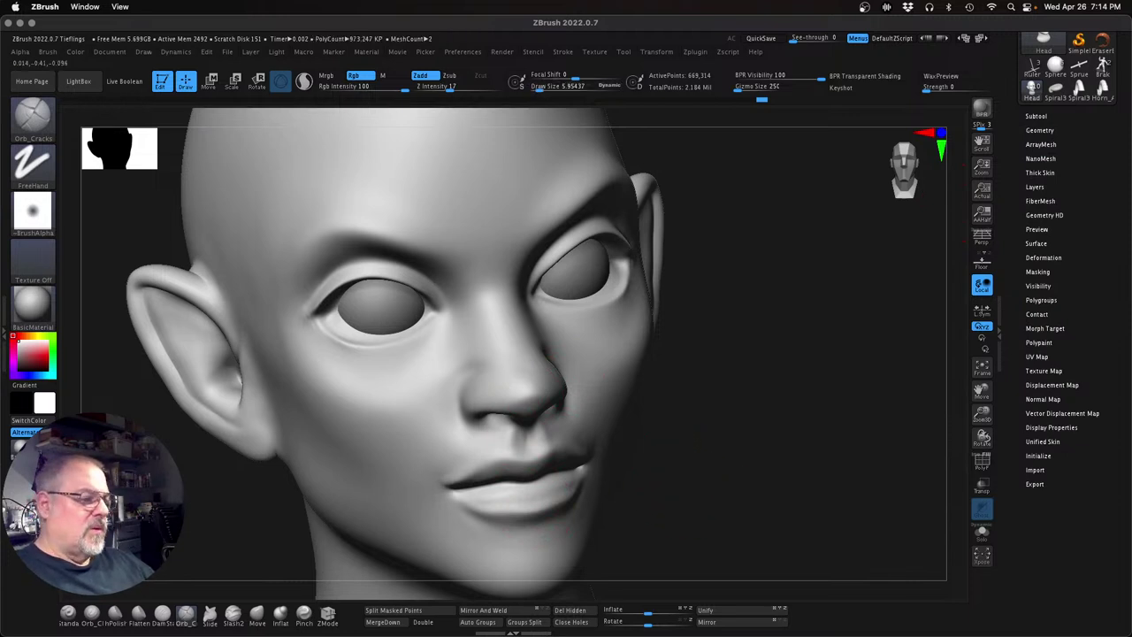
{"action": "left_click", "coordinate": [303, 612]}
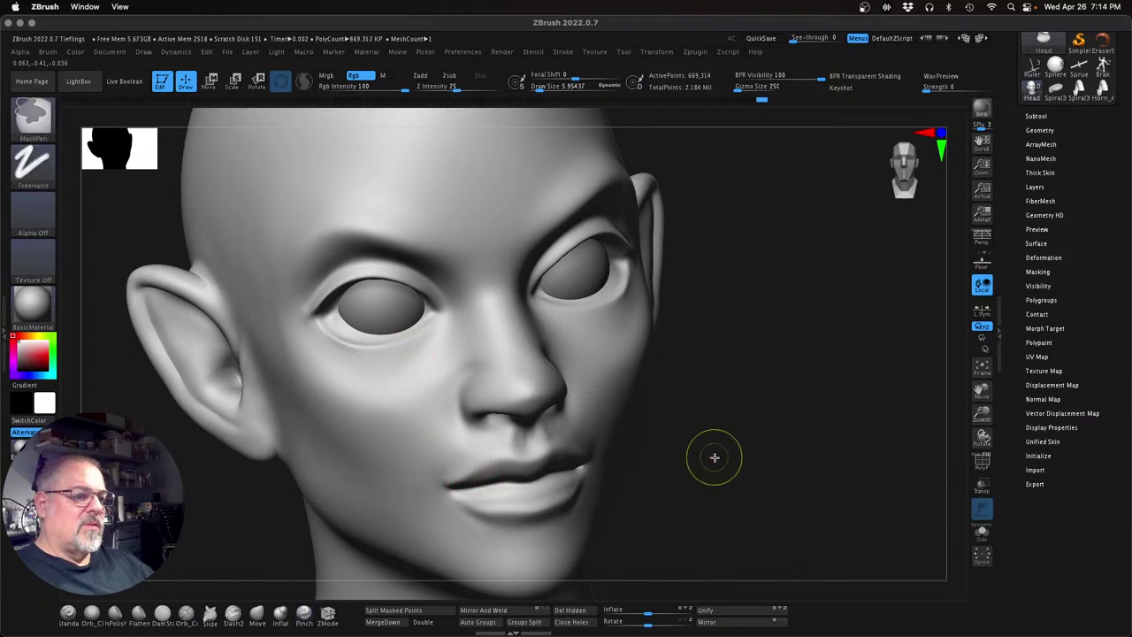
{"action": "key", "text": "s"}
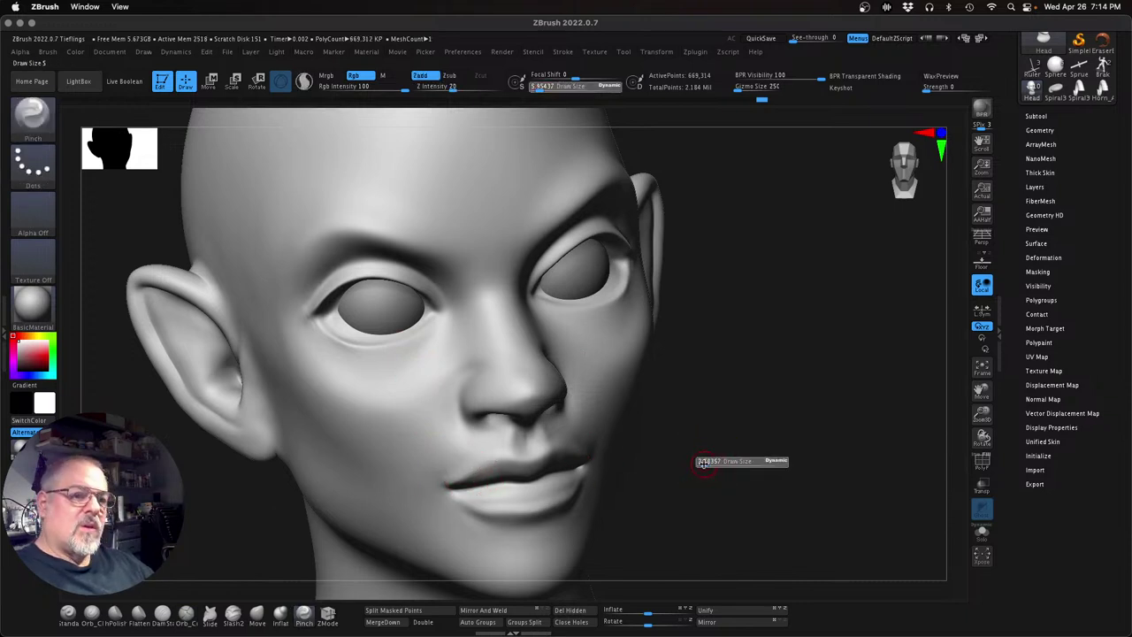
{"action": "left_click", "coordinate": [704, 463]}
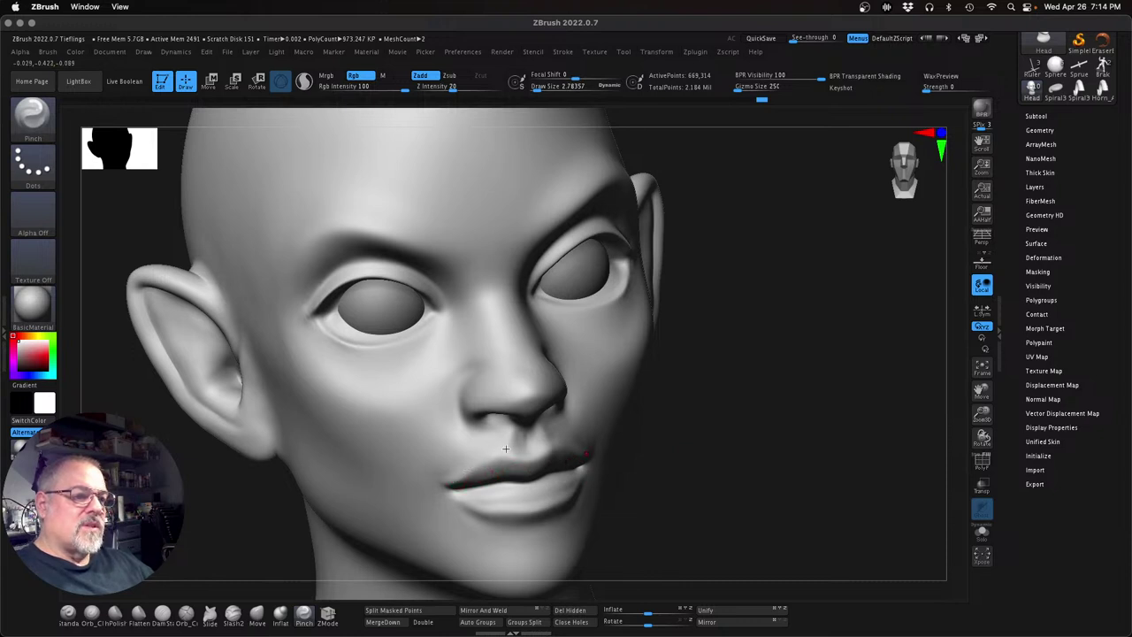
{"action": "left_click_drag", "start_coordinate": [541, 452], "coordinate": [503, 455]}
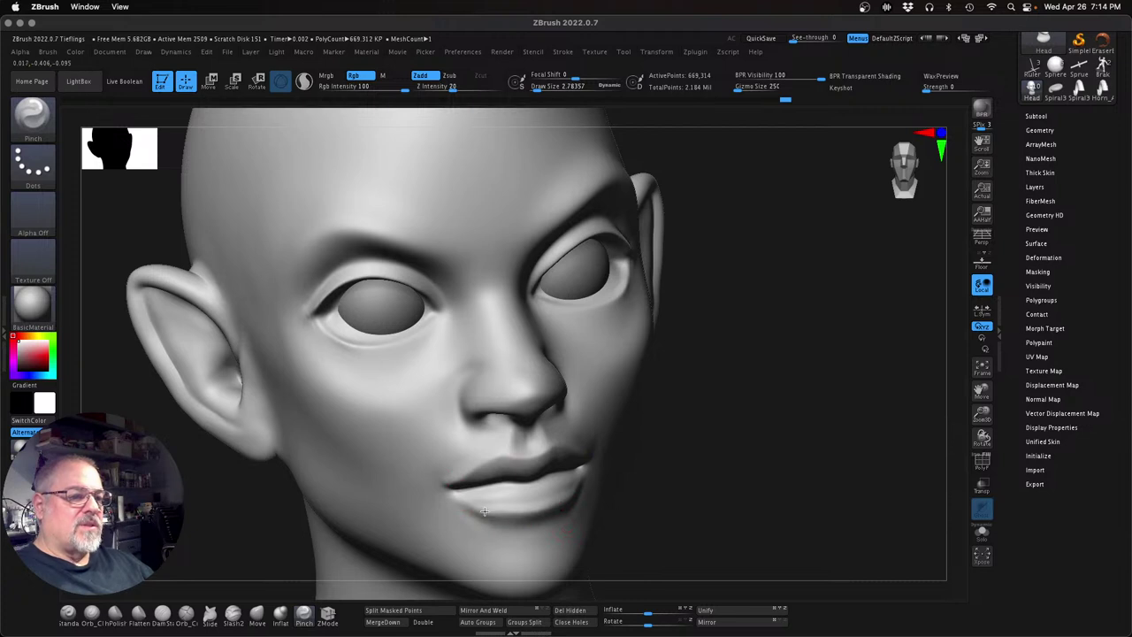
{"action": "key", "text": "shift"}
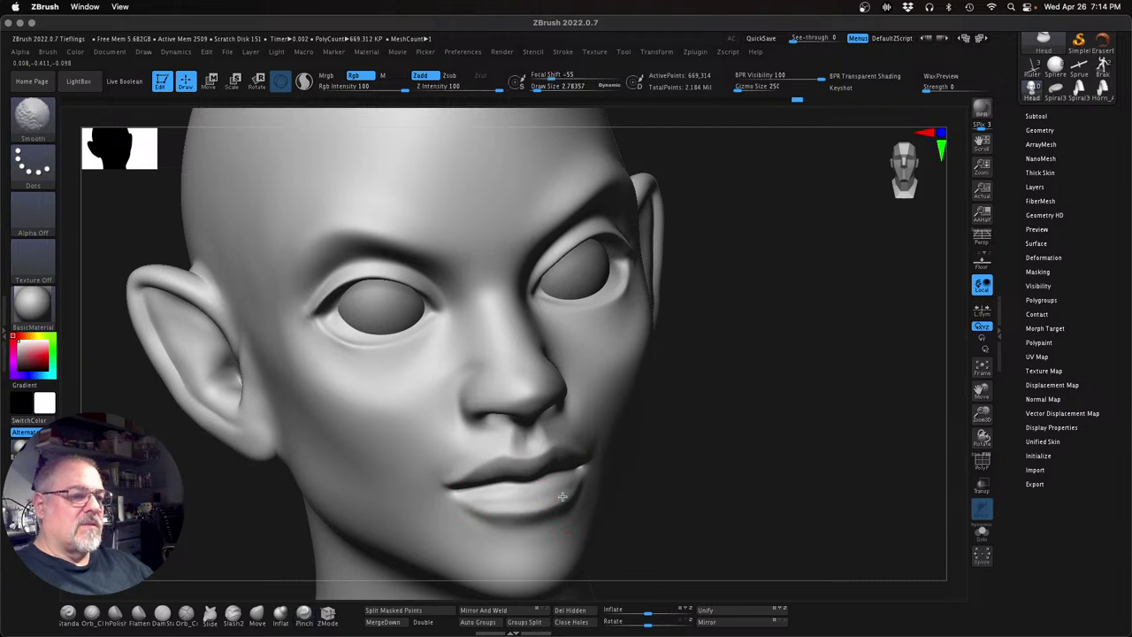
{"action": "left_click_drag", "start_coordinate": [710, 457], "coordinate": [611, 497]}
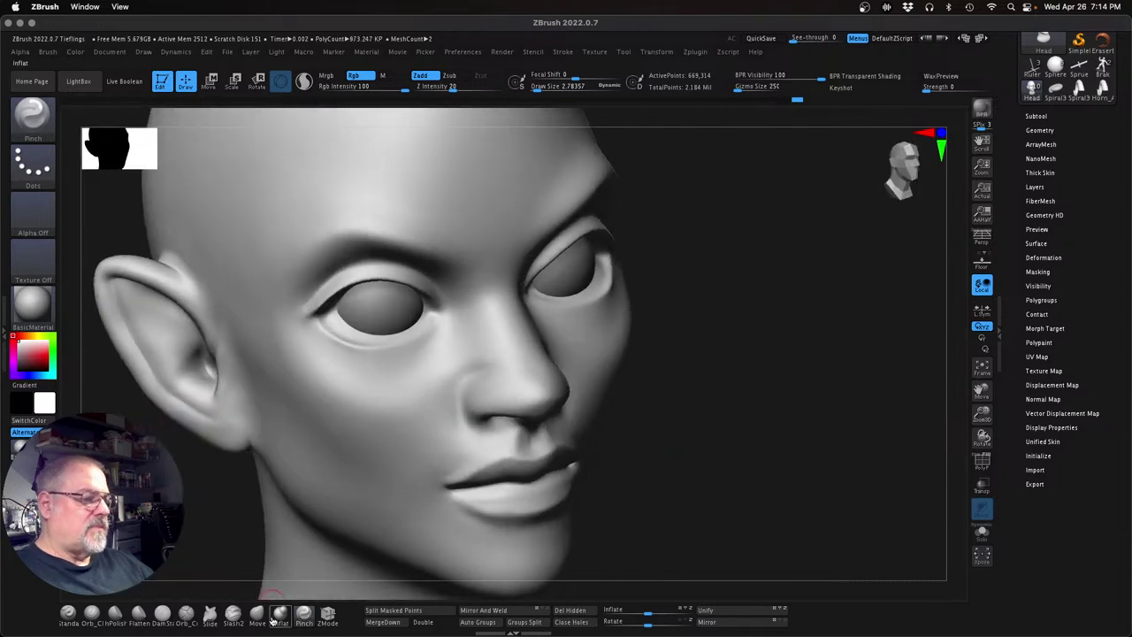
Plump the lower lip with the Inflat brush at a draw size of about 5 and smooth its surface
{"action": "left_click", "coordinate": [279, 617]}
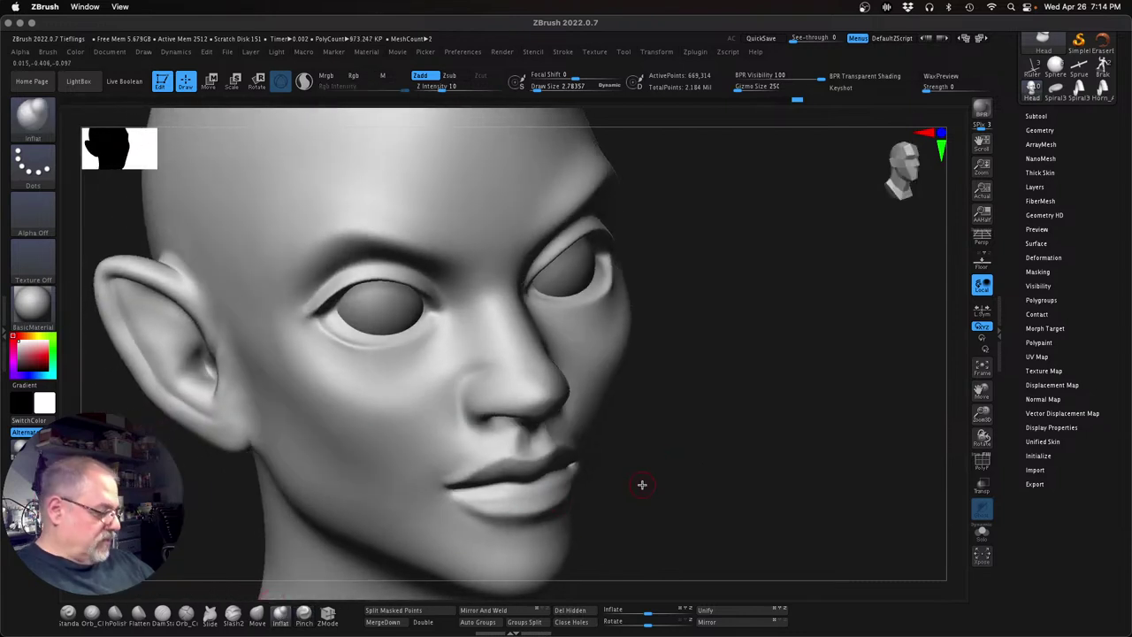
{"action": "key", "text": "s"}
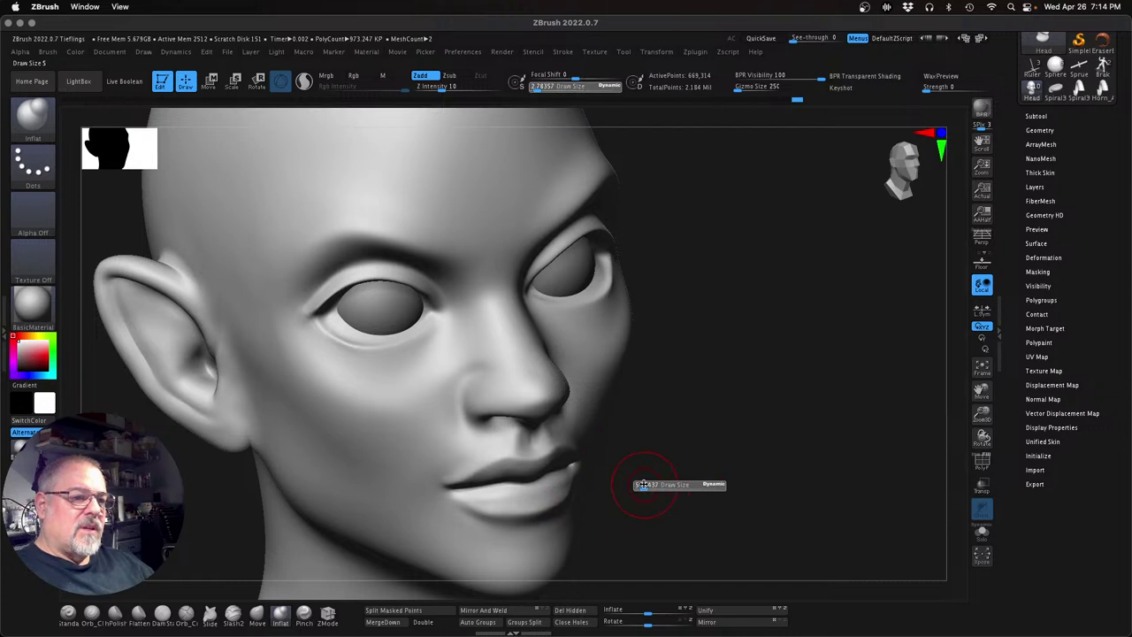
{"action": "left_click", "coordinate": [643, 485]}
{"action": "left_click_drag", "start_coordinate": [657, 472], "coordinate": [591, 487]}
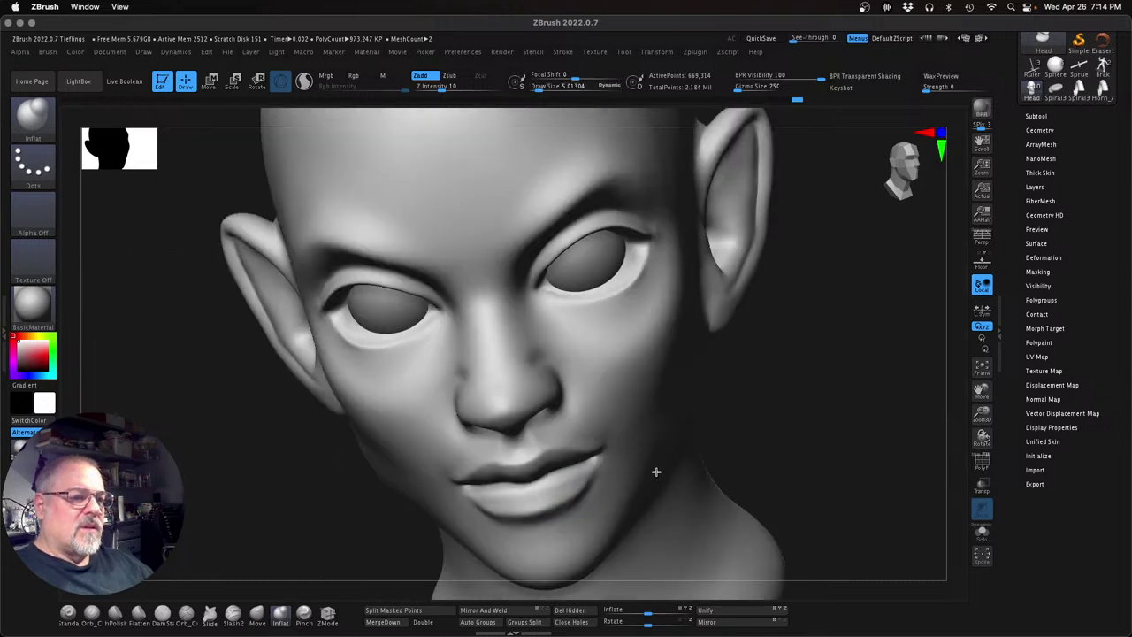
{"action": "right_click_drag", "start_coordinate": [522, 500], "coordinate": [528, 500]}
{"action": "left_click_drag", "start_coordinate": [527, 497], "coordinate": [578, 479]}
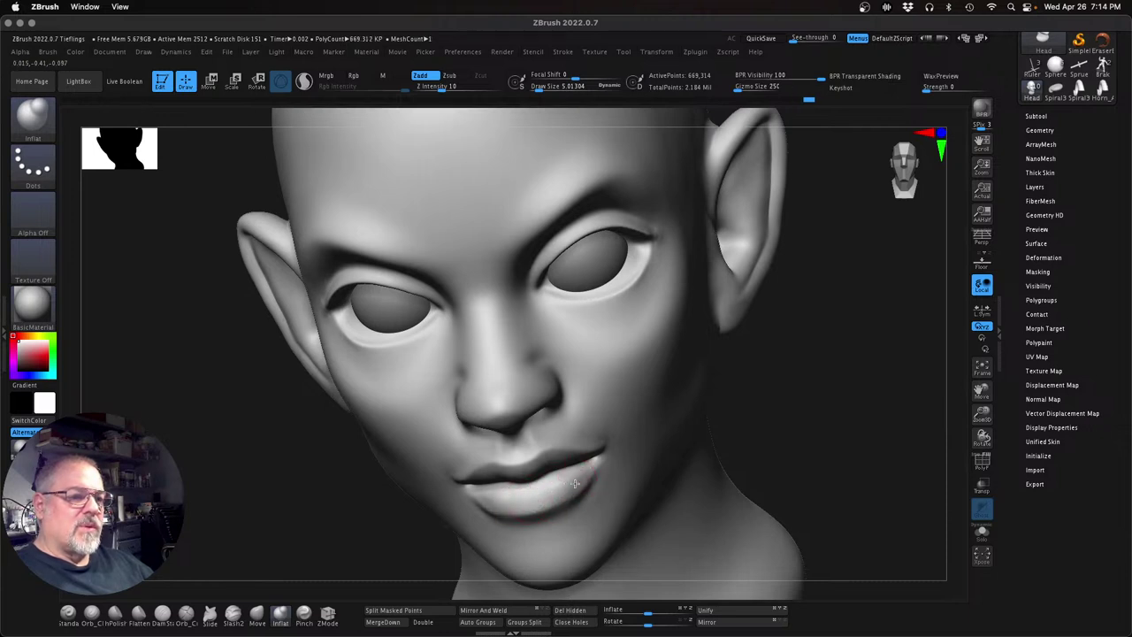
{"action": "key", "text": "shift"}
{"action": "left_click_drag", "start_coordinate": [484, 503], "coordinate": [579, 478], "text": "shift"}
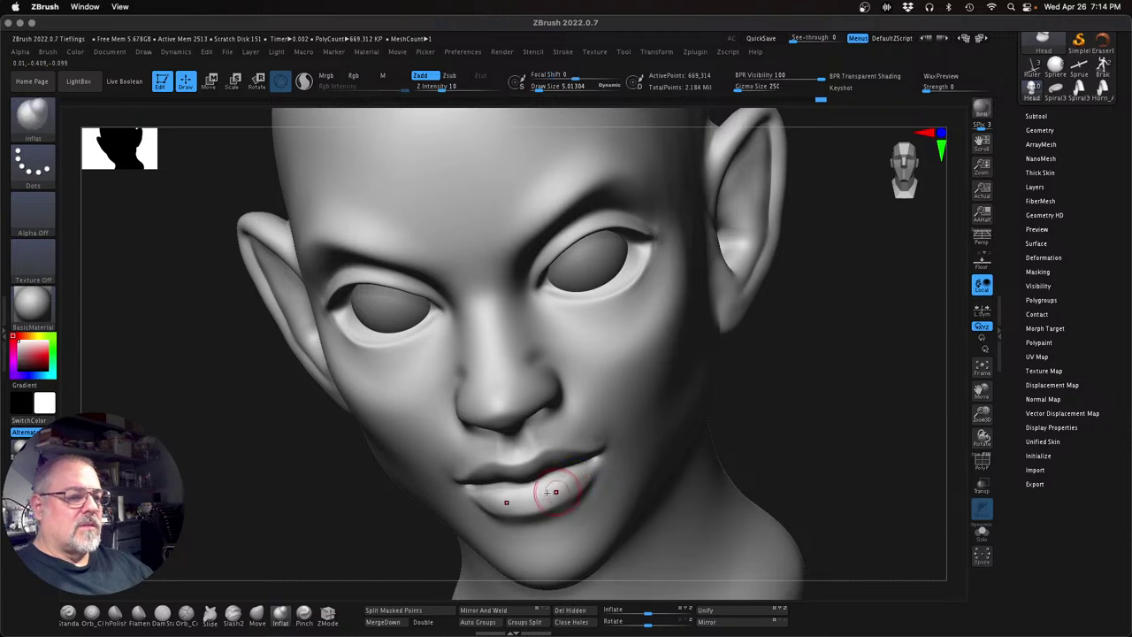
{"action": "left_click_drag", "start_coordinate": [478, 502], "coordinate": [557, 487], "text": "shift"}
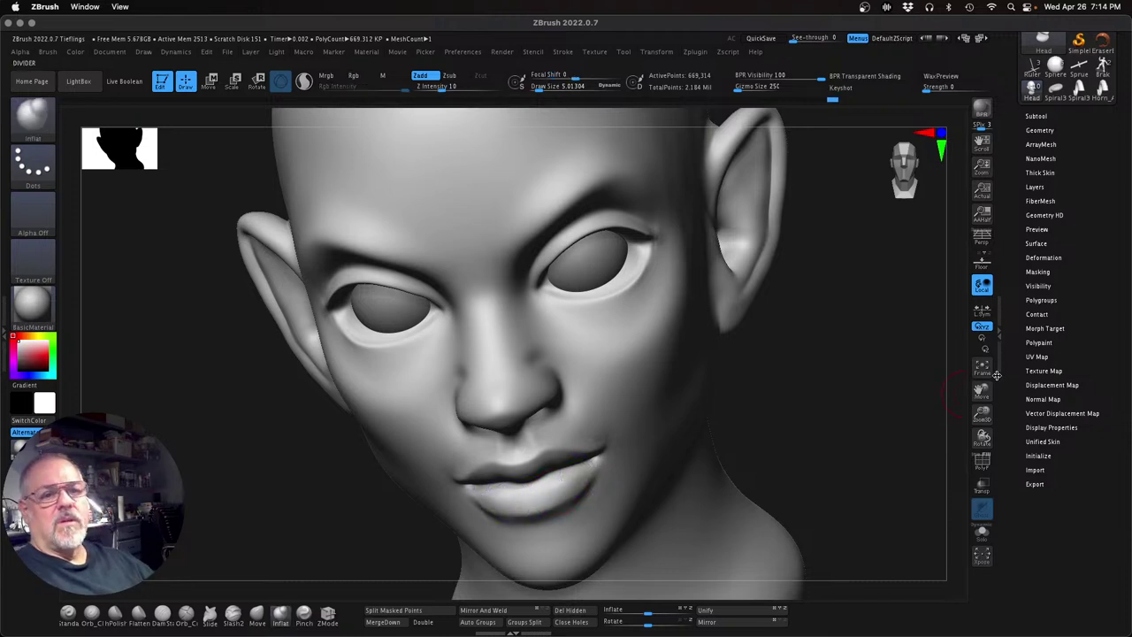
{"action": "left_click_drag", "start_coordinate": [518, 351], "coordinate": [510, 352], "text": "shift"}
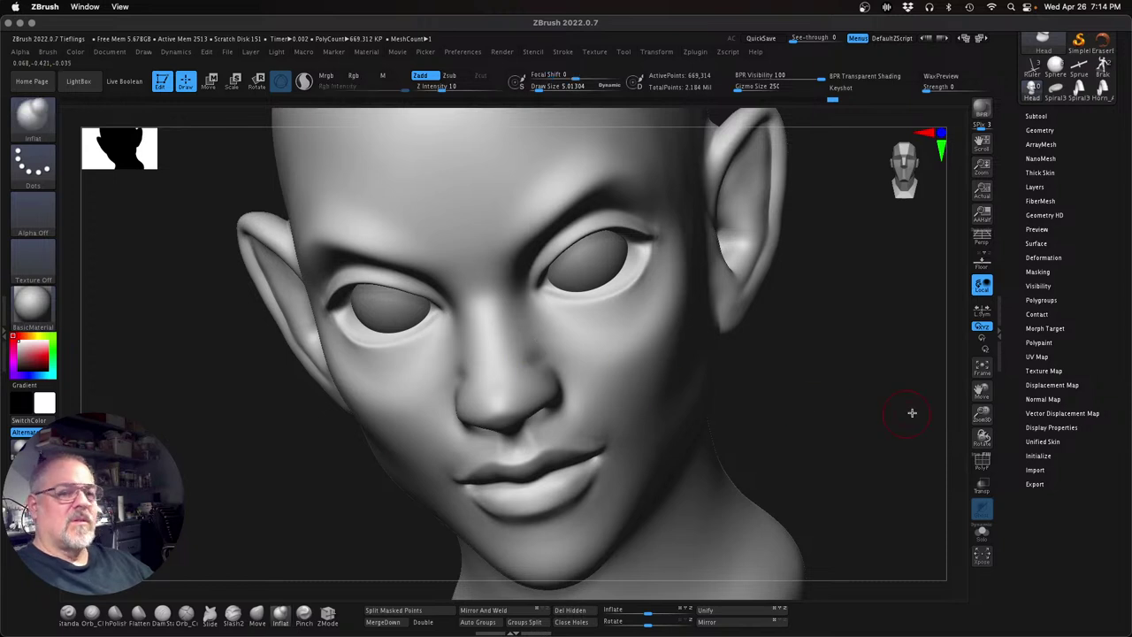
Adjust the proportions at the sides of the face and around the eyes with the Move brush at a draw size of about 37
{"action": "mouse_move", "coordinate": [979, 414]}
{"action": "left_mouse_down"}
{"action": "mouse_move", "coordinate": [791, 372]}
{"action": "mouse_move", "coordinate": [811, 381]}
{"action": "mouse_move", "coordinate": [796, 389]}
{"action": "mouse_move", "coordinate": [820, 375]}
{"action": "mouse_move", "coordinate": [781, 377]}
{"action": "mouse_move", "coordinate": [748, 427]}
{"action": "mouse_move", "coordinate": [713, 434]}
{"action": "mouse_move", "coordinate": [823, 415]}
{"action": "mouse_move", "coordinate": [786, 424]}
{"action": "left_mouse_up"}
{"action": "left_click_drag", "start_coordinate": [982, 414], "coordinate": [981, 442]}
{"action": "key", "text": "s"}
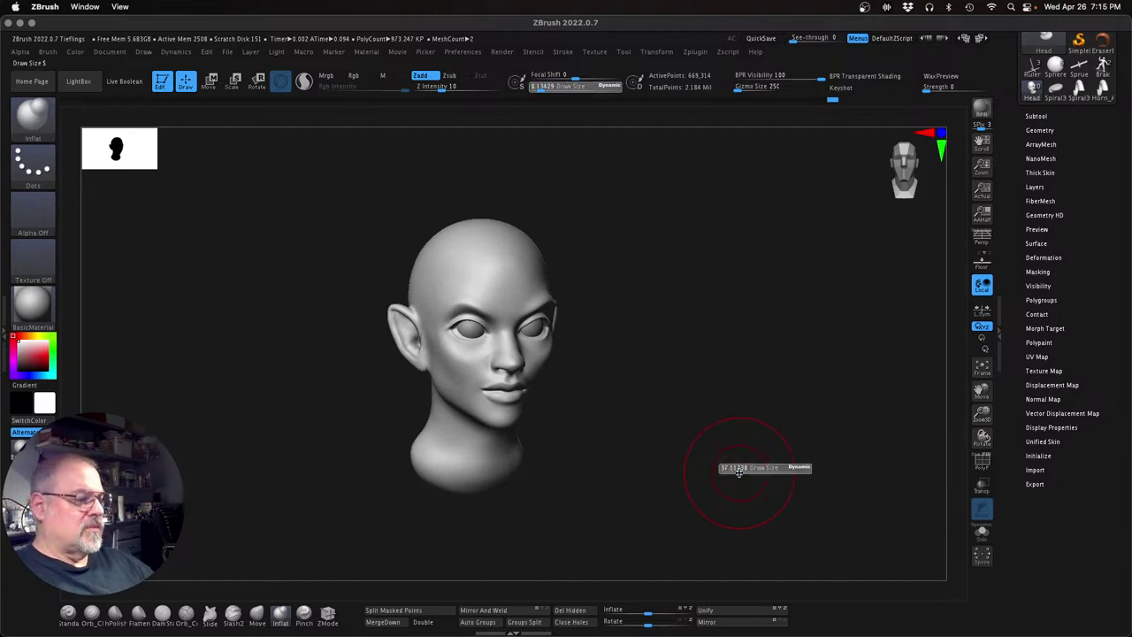
{"action": "left_click", "coordinate": [257, 612]}
{"action": "mouse_move", "coordinate": [624, 508]}
{"action": "left_mouse_down"}
{"action": "mouse_move", "coordinate": [634, 488]}
{"action": "mouse_move", "coordinate": [650, 491]}
{"action": "left_mouse_up"}
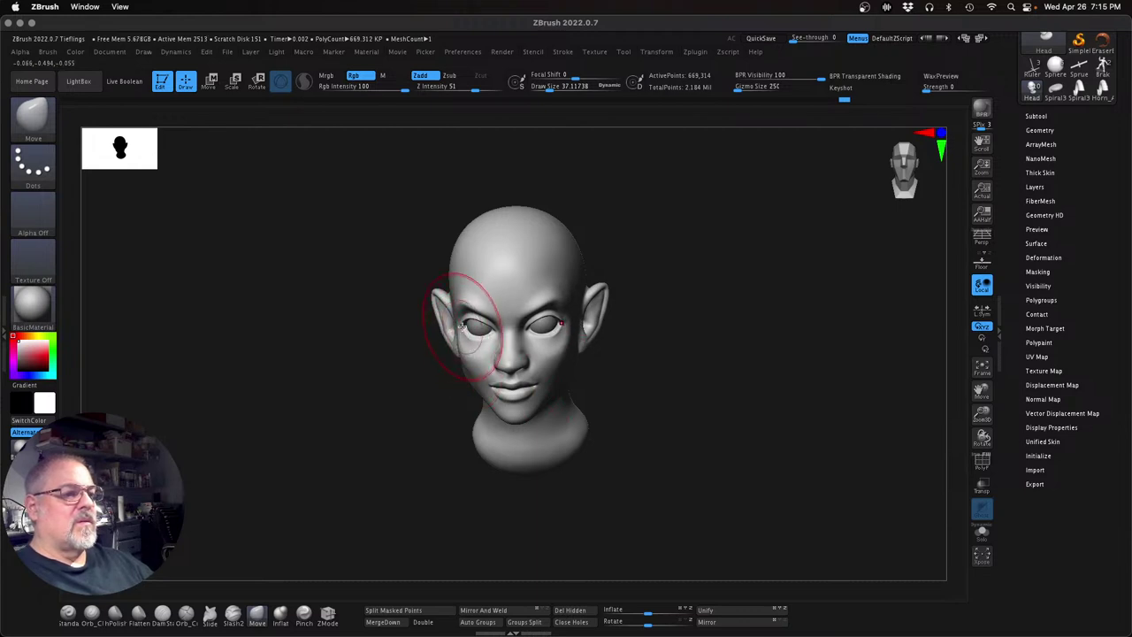
{"action": "left_click_drag", "start_coordinate": [694, 380], "coordinate": [675, 313]}
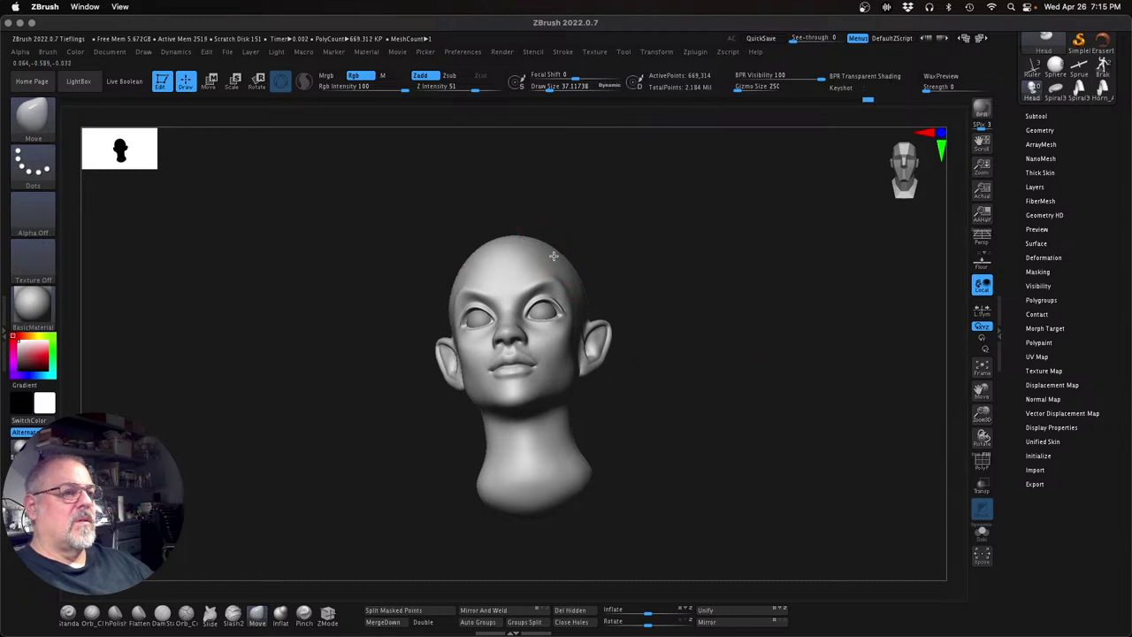
{"action": "mouse_move", "coordinate": [672, 318]}
{"action": "left_mouse_down"}
{"action": "mouse_move", "coordinate": [798, 392]}
{"action": "mouse_move", "coordinate": [786, 445]}
{"action": "mouse_move", "coordinate": [735, 501]}
{"action": "mouse_move", "coordinate": [745, 458]}
{"action": "left_mouse_up"}
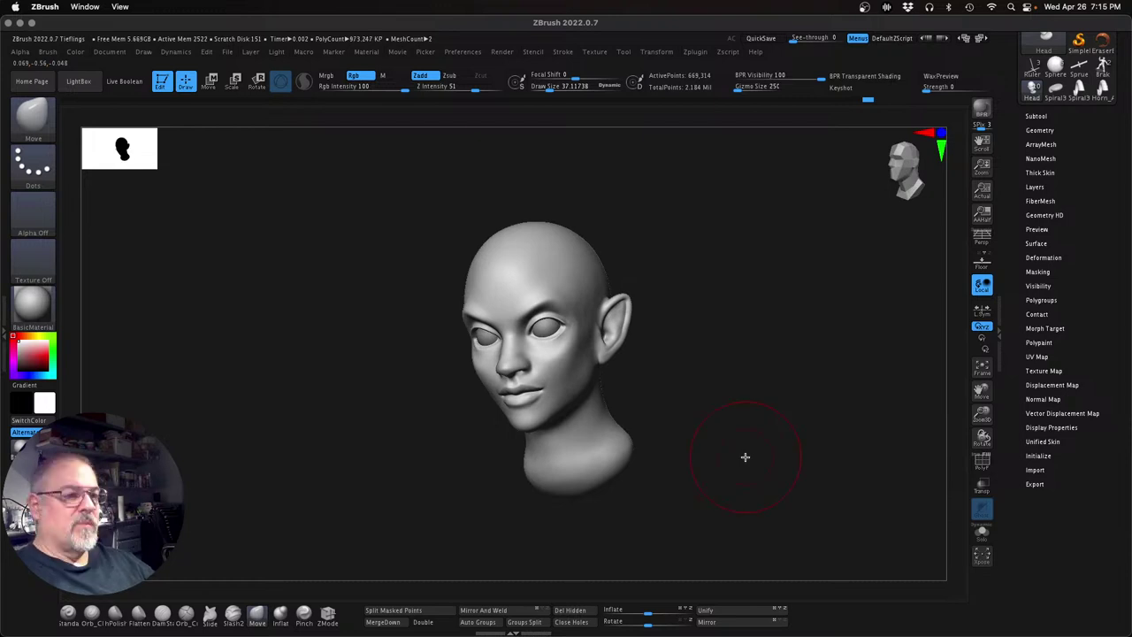
{"action": "left_click_drag", "start_coordinate": [745, 458], "coordinate": [1033, 445], "text": "alt"}
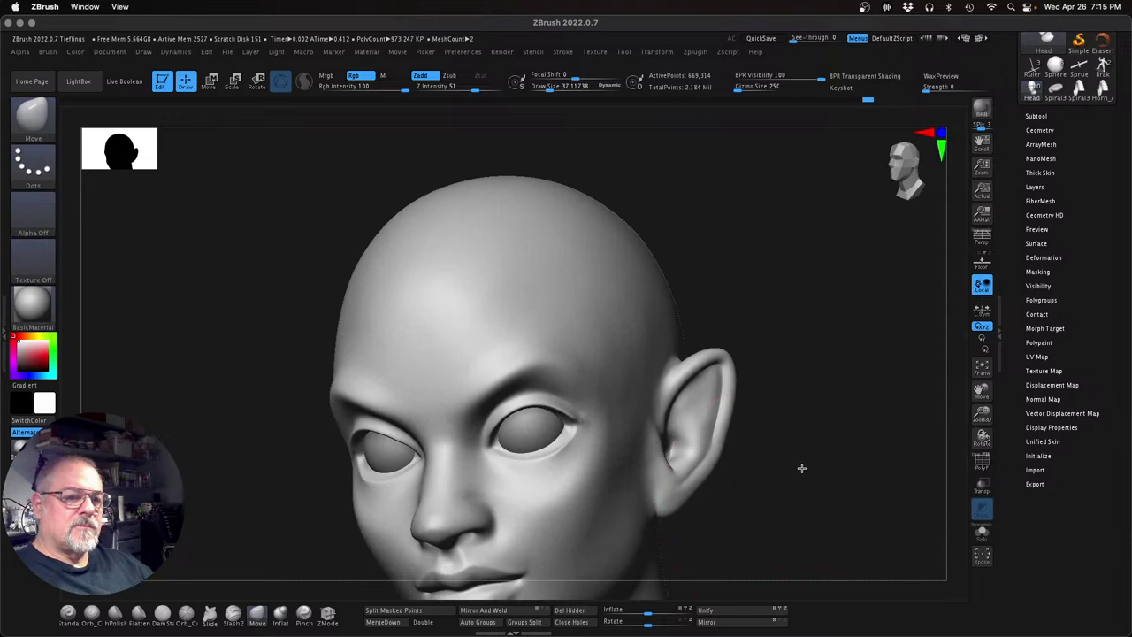
{"action": "left_click_drag", "start_coordinate": [801, 468], "coordinate": [324, 452]}
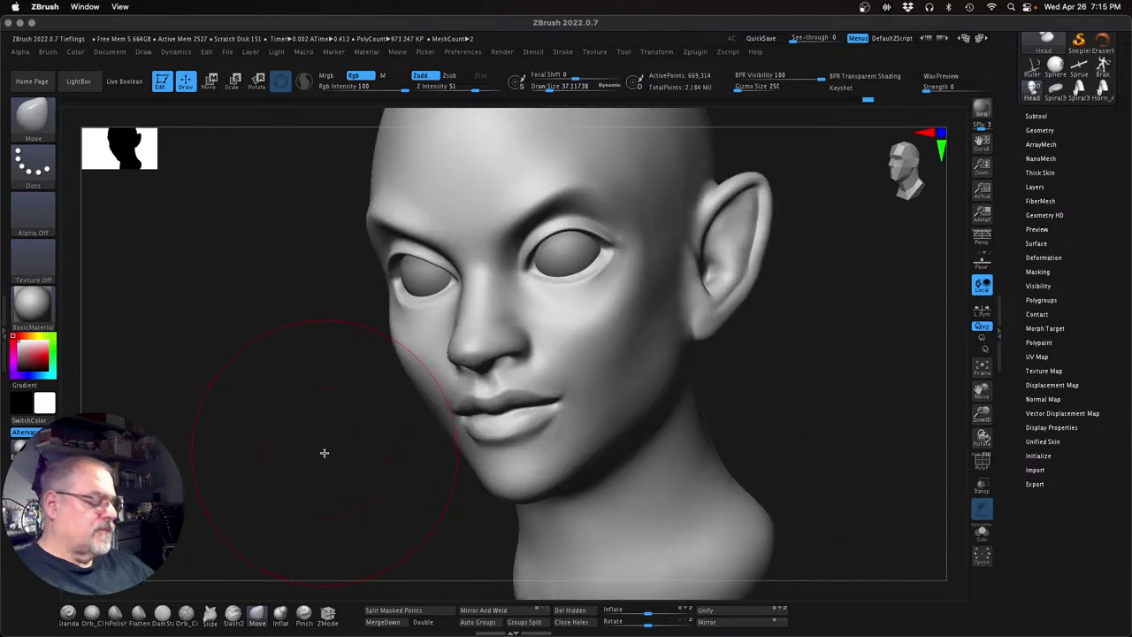
Sharpen the lower lip's edge towards the mouth corners with the Pinch brush at a draw size of 4
{"action": "key", "text": "s"}
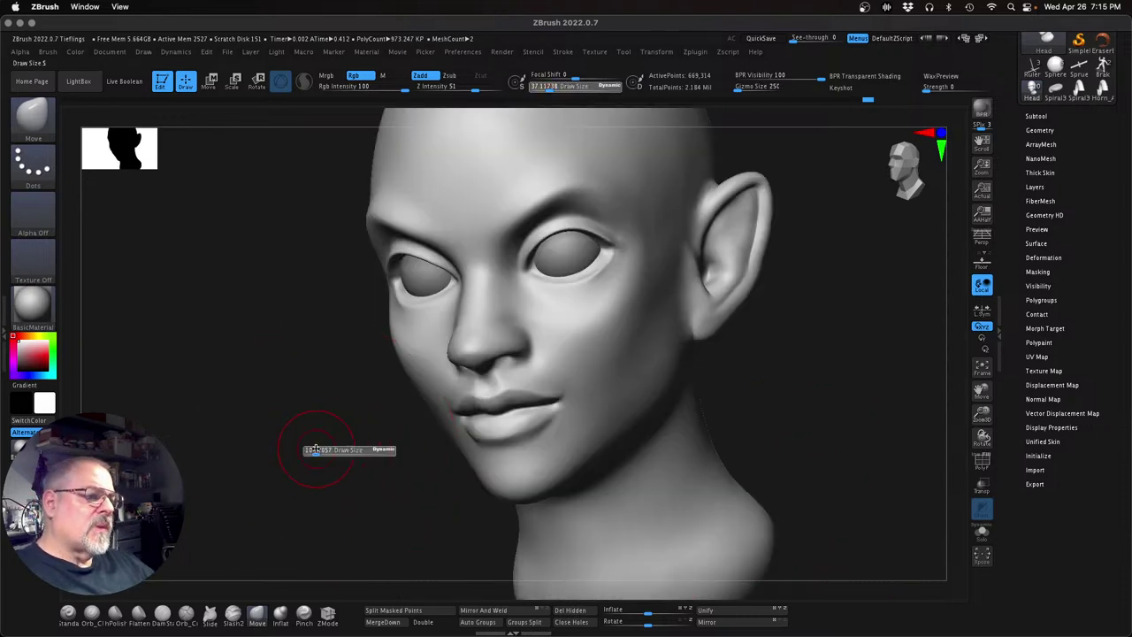
{"action": "key", "text": "s"}
{"action": "left_click_drag", "start_coordinate": [346, 475], "coordinate": [343, 475]}
{"action": "left_click", "coordinate": [341, 474]}
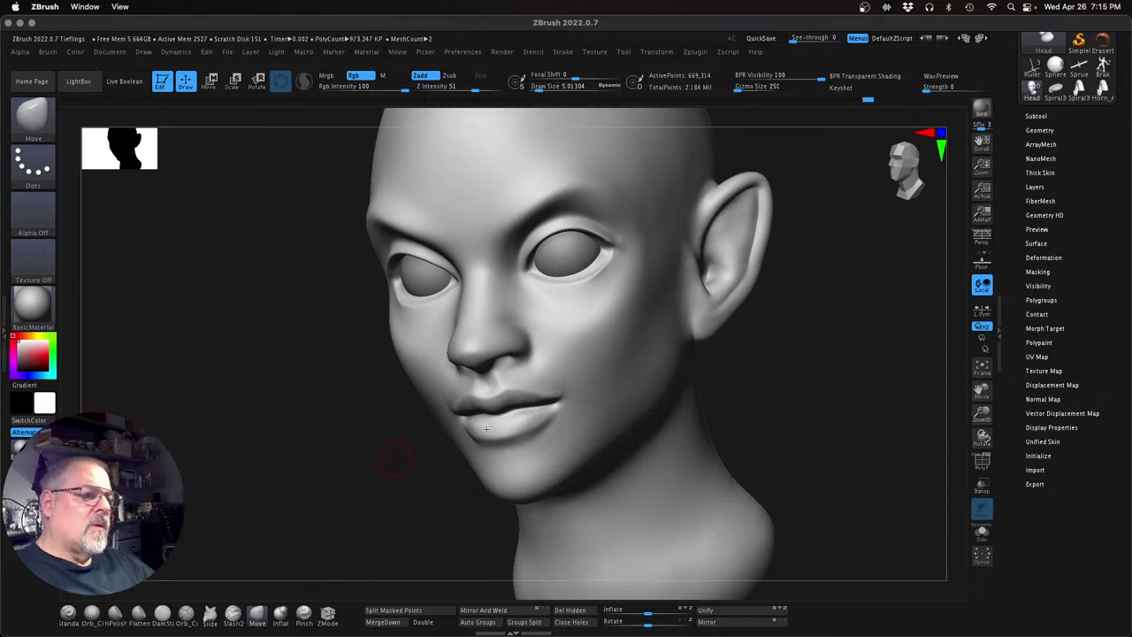
{"action": "key", "text": "shift"}
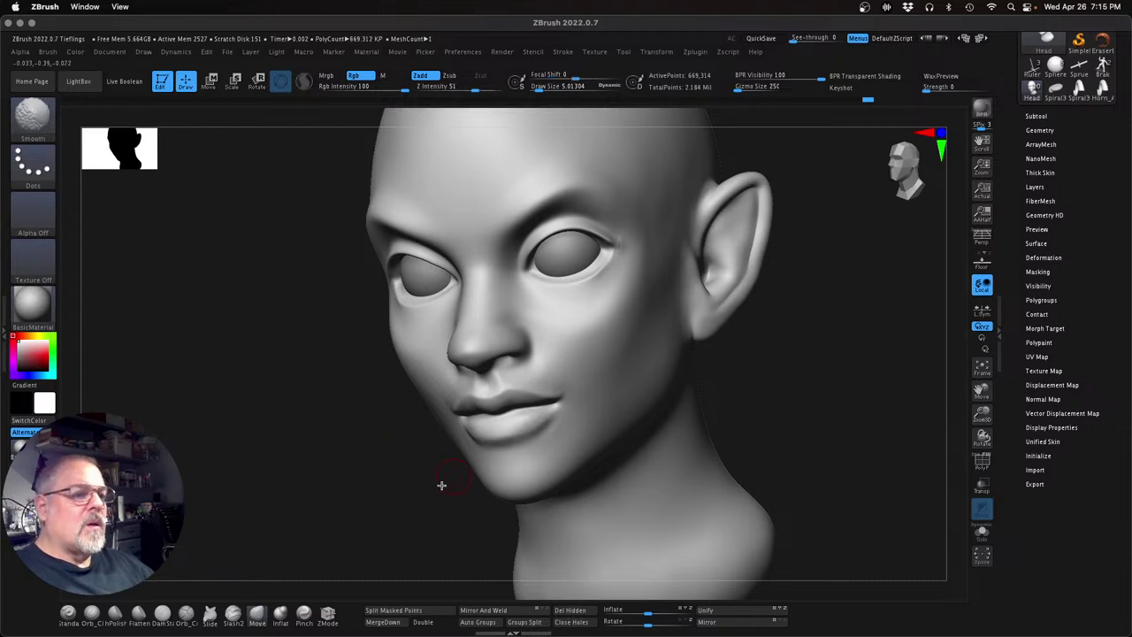
{"action": "mouse_move", "coordinate": [421, 491]}
{"action": "left_mouse_down"}
{"action": "mouse_move", "coordinate": [432, 452]}
{"action": "mouse_move", "coordinate": [401, 437]}
{"action": "left_mouse_up"}
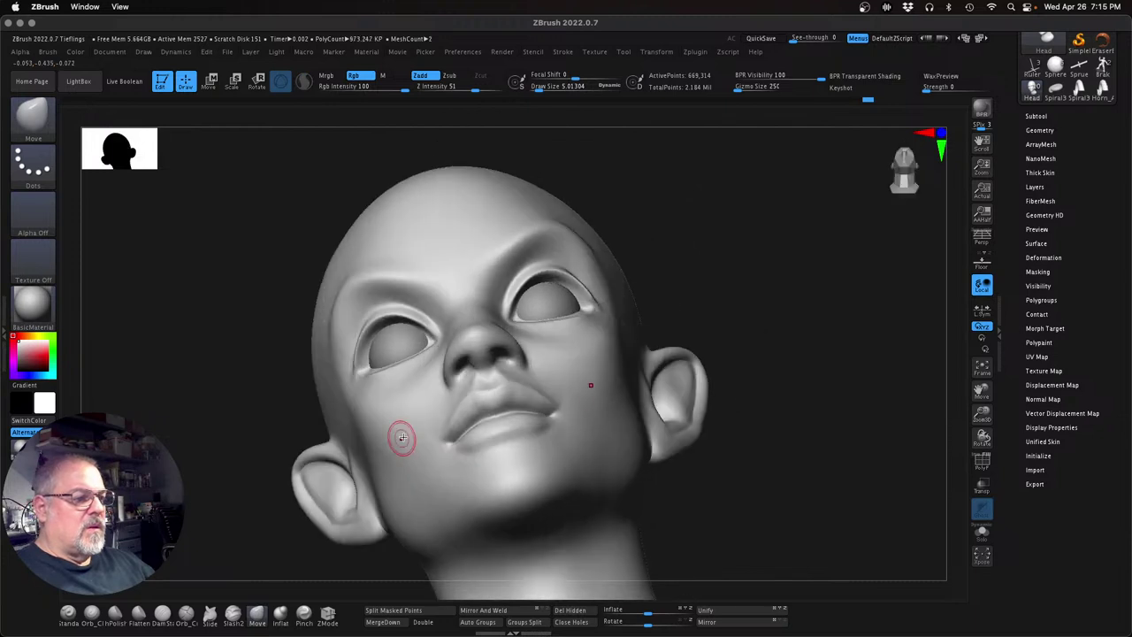
{"action": "left_click", "coordinate": [303, 611]}
{"action": "key", "text": "s"}
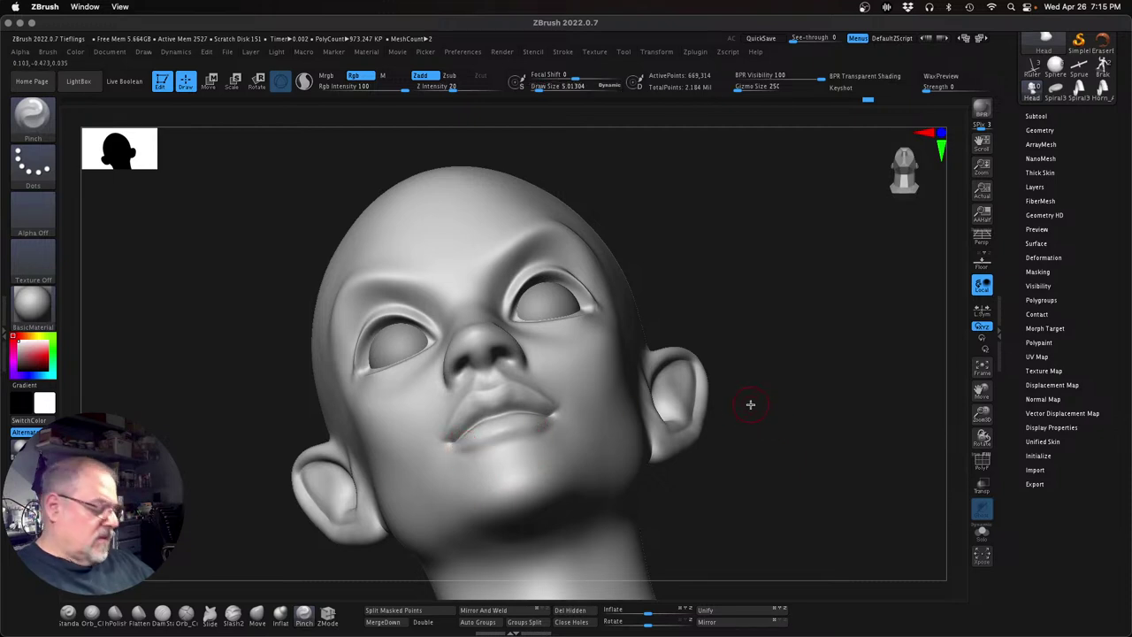
{"action": "key", "text": "s"}
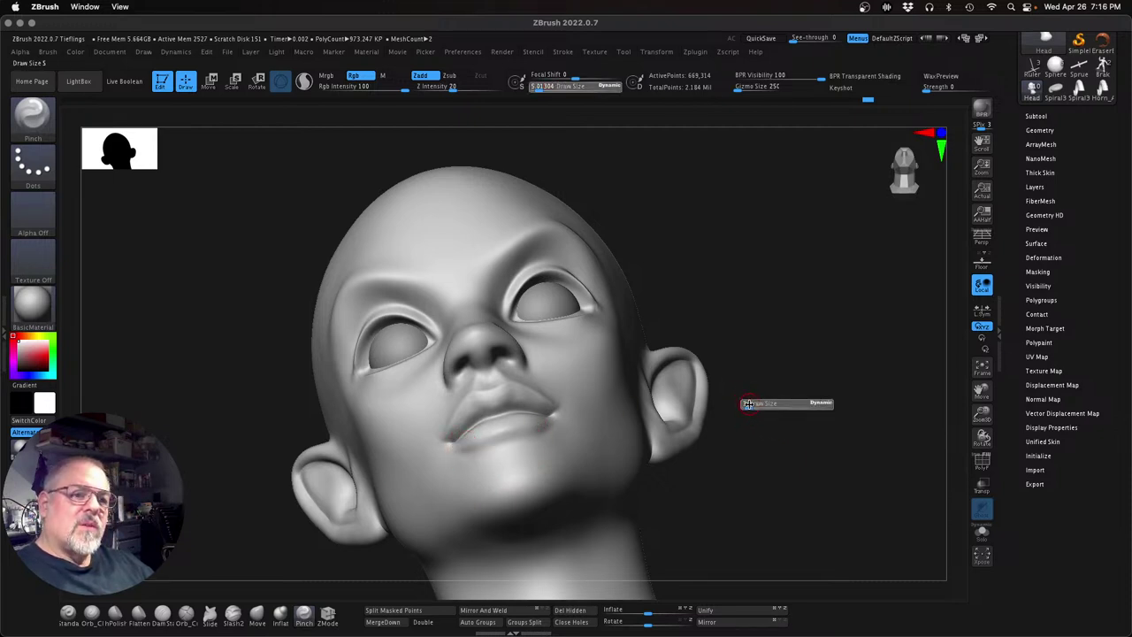
{"action": "type", "text": "4"}
{"action": "key", "text": "Return"}
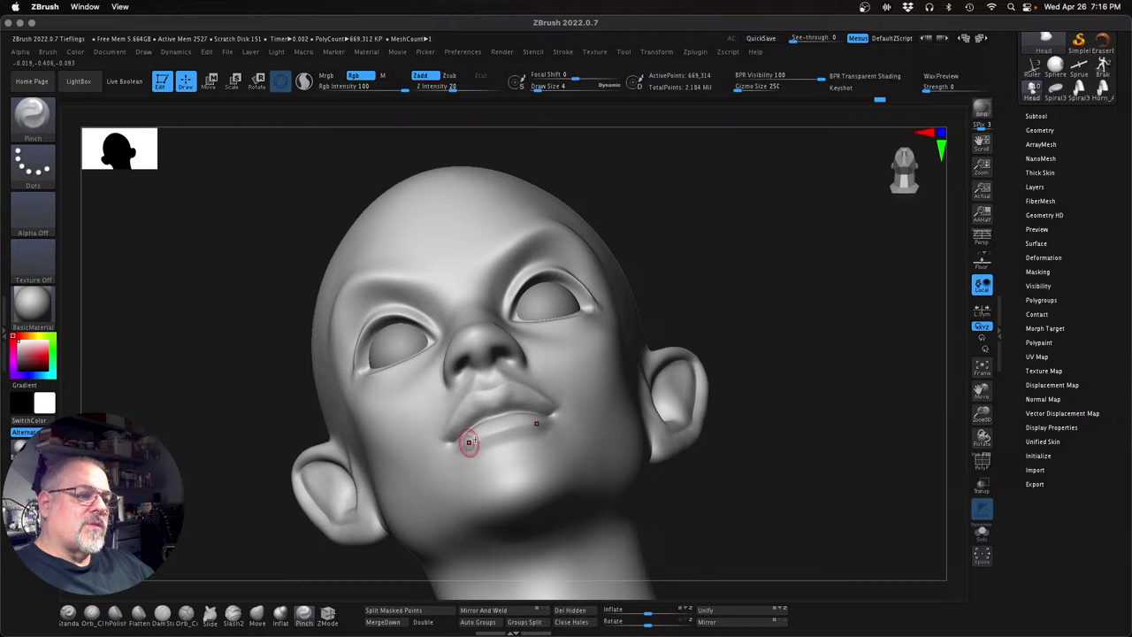
{"action": "mouse_move", "coordinate": [784, 399]}
{"action": "left_mouse_down"}
{"action": "mouse_move", "coordinate": [810, 417]}
{"action": "mouse_move", "coordinate": [830, 409]}
{"action": "mouse_move", "coordinate": [808, 431]}
{"action": "left_mouse_up"}
Show the subtool list and save the project over the existing Tieflings.ZPR file
{"action": "left_click_drag", "start_coordinate": [982, 414], "coordinate": [755, 408]}
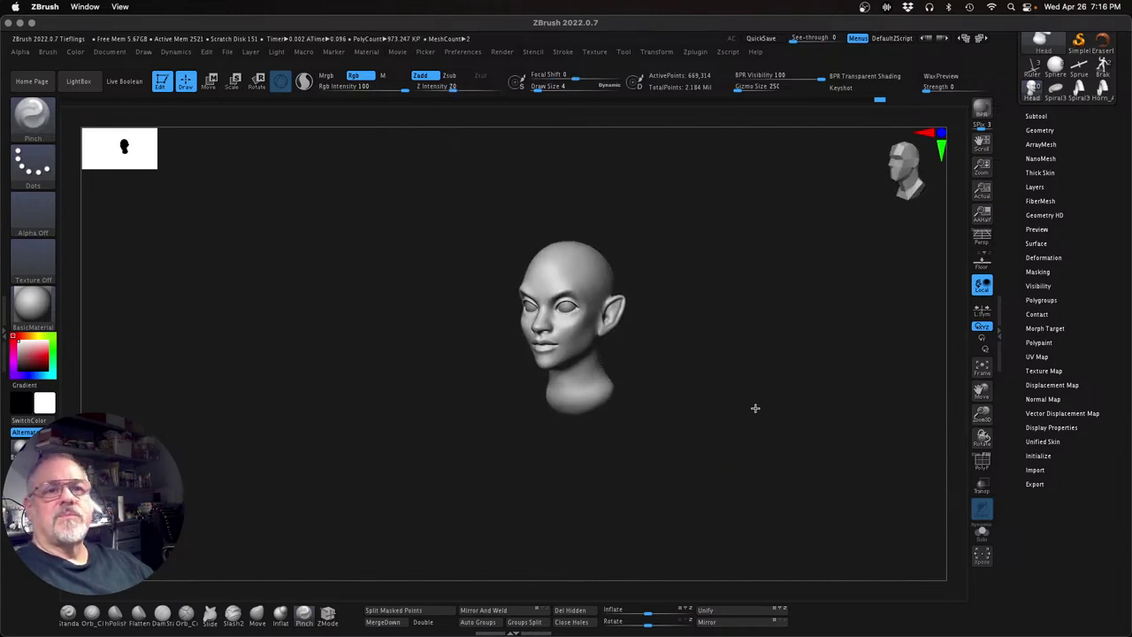
{"action": "left_click", "coordinate": [1034, 114]}
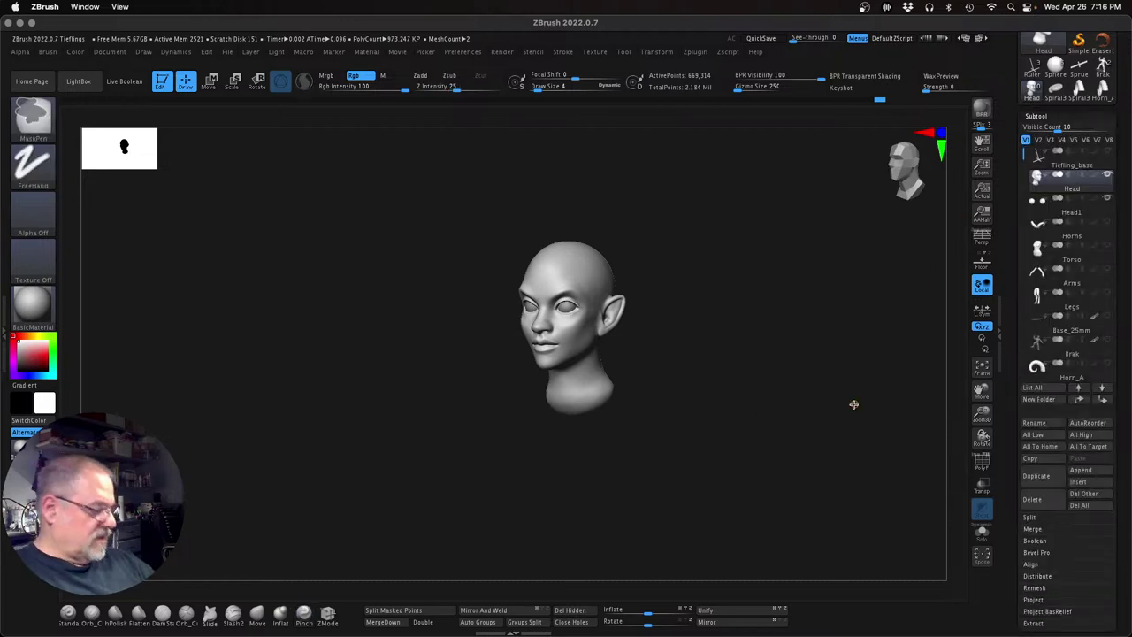
{"action": "key", "text": "super+s"}
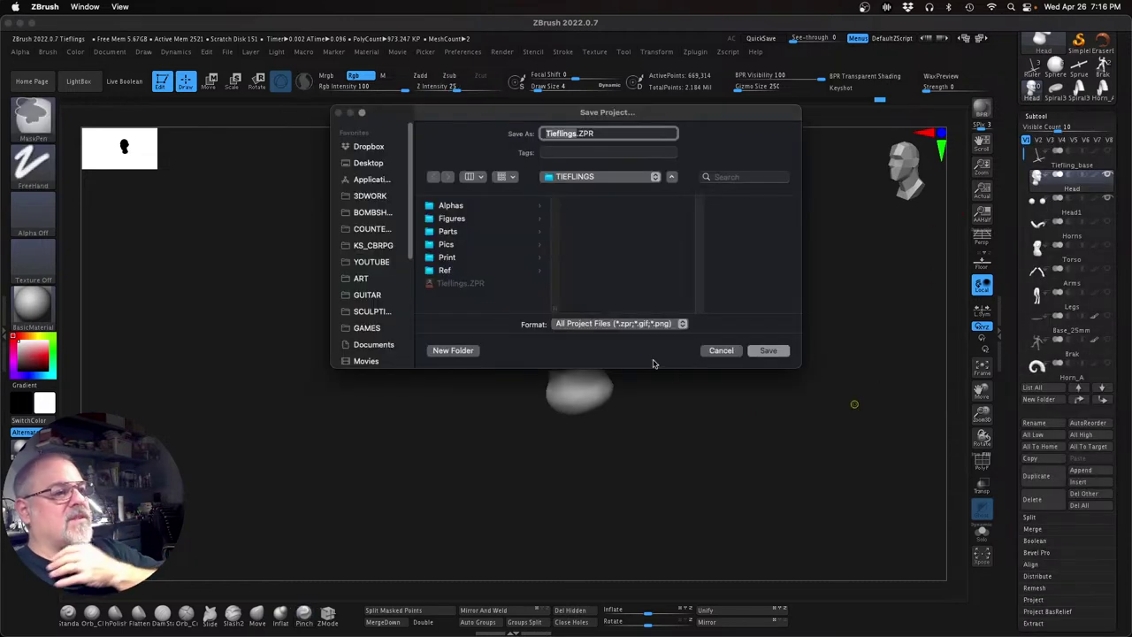
{"action": "left_click", "coordinate": [768, 350]}
{"action": "left_click", "coordinate": [589, 296]}
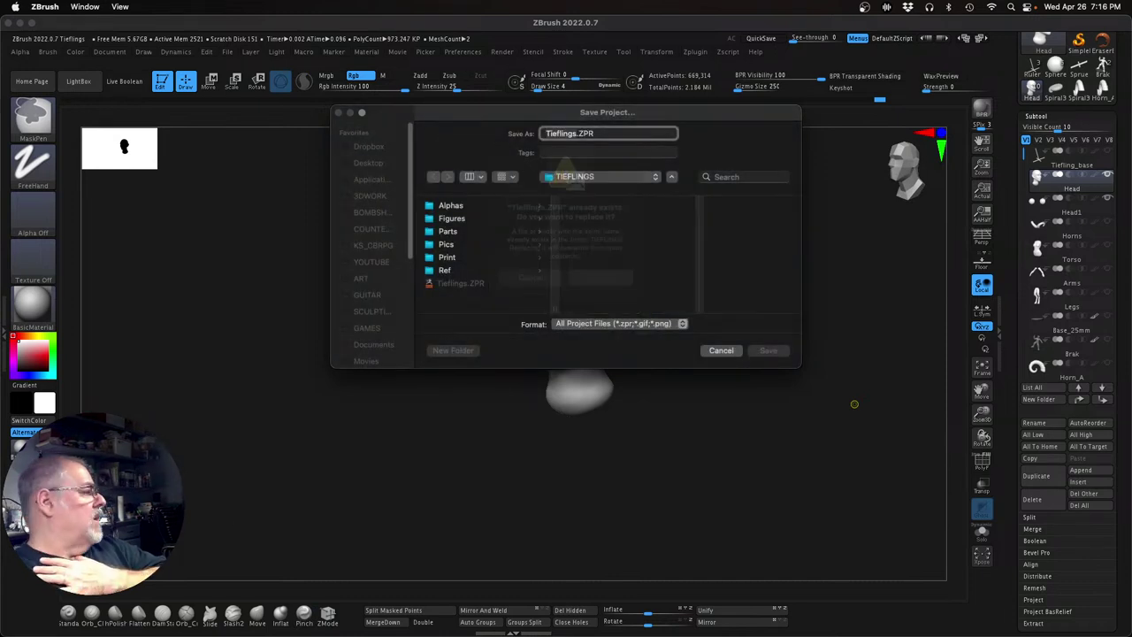
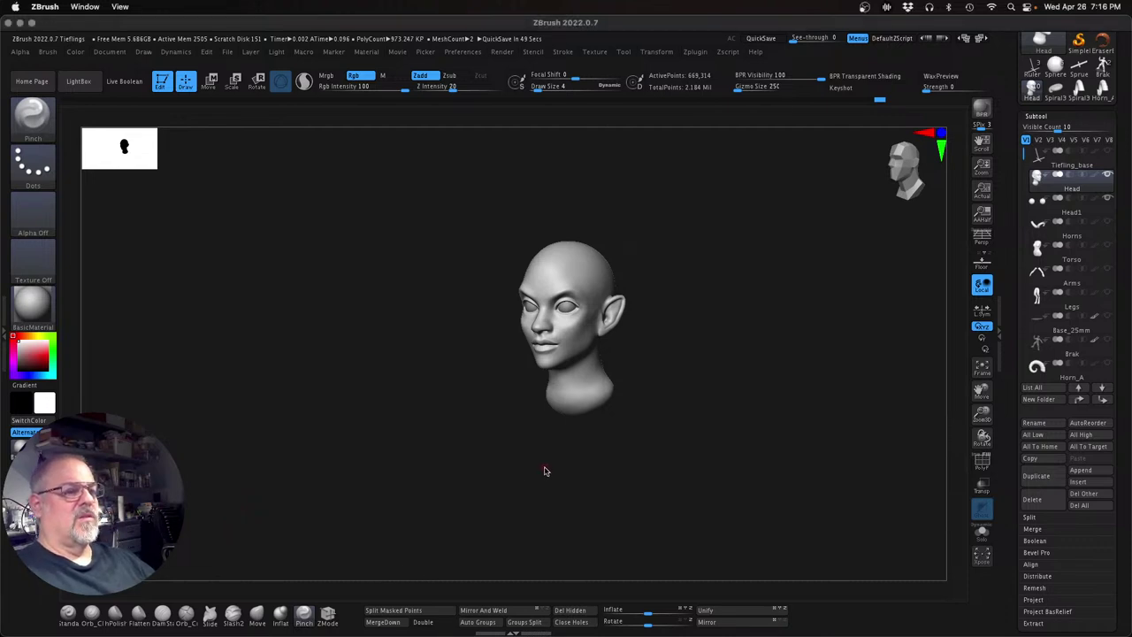
Refine the inner brows above the eyes with the Move brush at a draw size of about 12
{"action": "left_click_drag", "start_coordinate": [543, 470], "coordinate": [631, 476]}
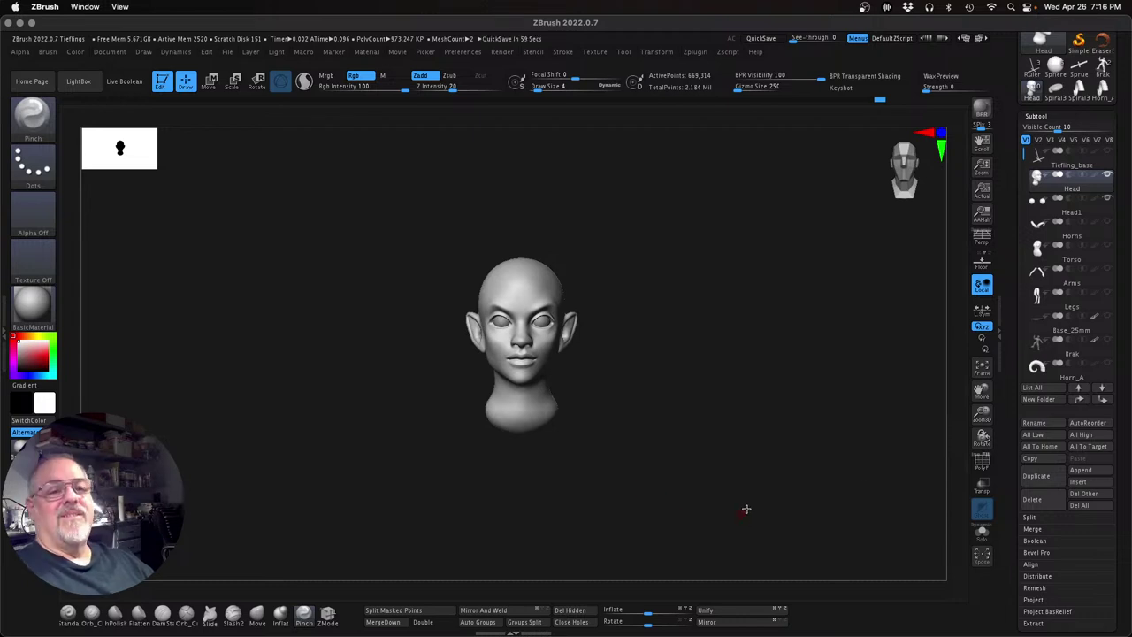
{"action": "left_click_drag", "start_coordinate": [981, 414], "coordinate": [984, 439]}
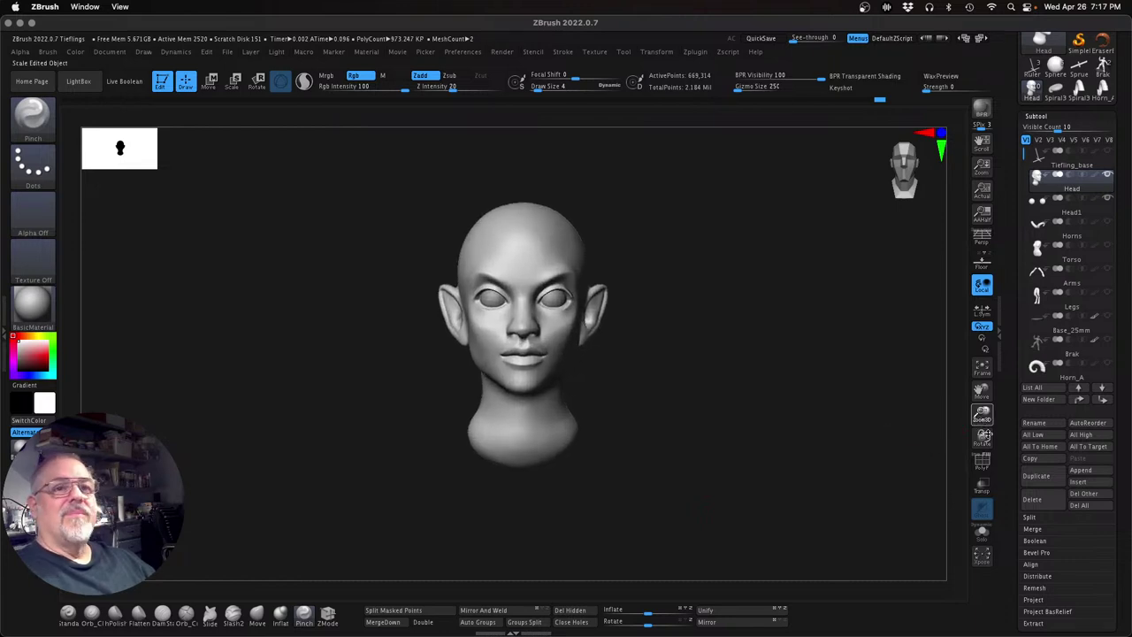
{"action": "left_click_drag", "start_coordinate": [819, 394], "coordinate": [839, 461], "text": "alt"}
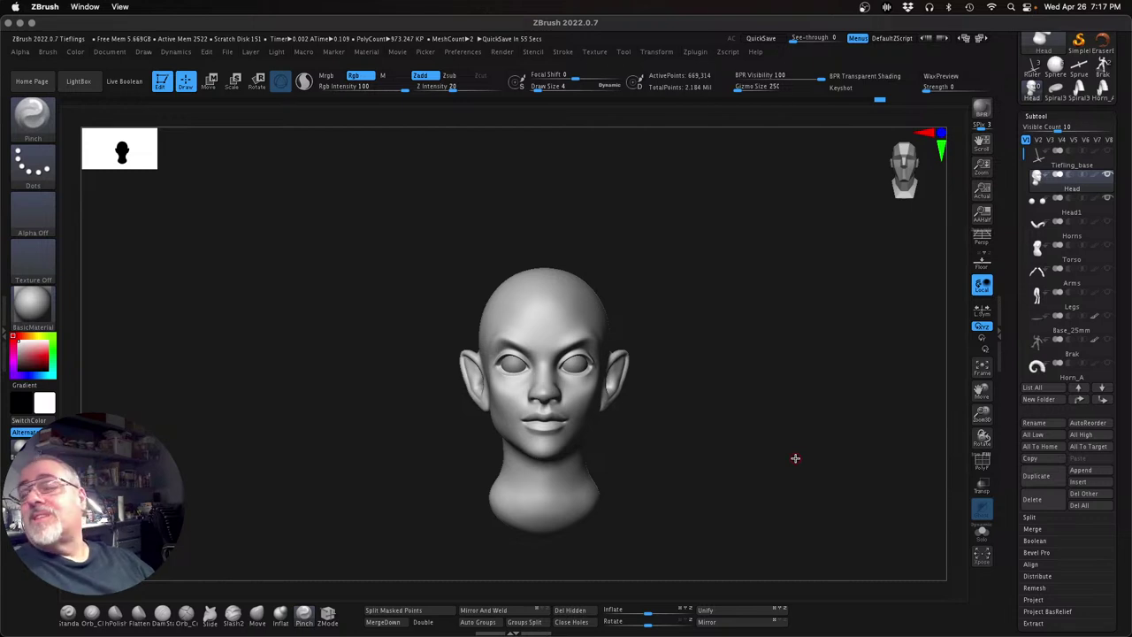
{"action": "left_click_drag", "start_coordinate": [982, 414], "coordinate": [988, 423]}
{"action": "left_click_drag", "start_coordinate": [759, 454], "coordinate": [699, 429], "text": "alt"}
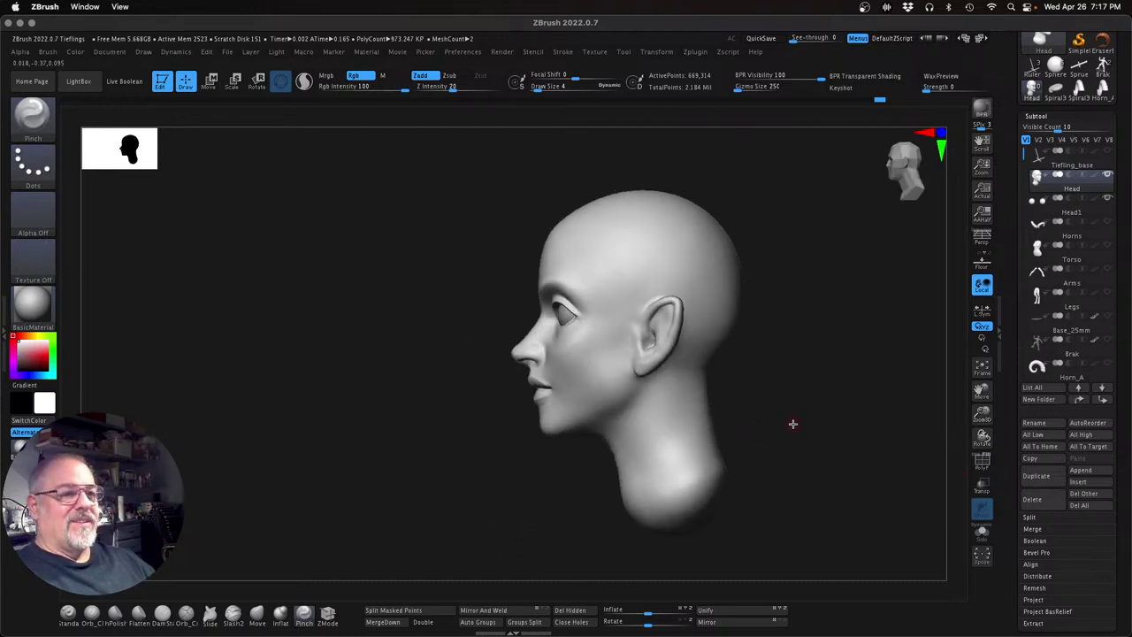
{"action": "mouse_move", "coordinate": [834, 419]}
{"action": "left_mouse_down"}
{"action": "mouse_move", "coordinate": [851, 414]}
{"action": "mouse_move", "coordinate": [818, 433]}
{"action": "left_mouse_up"}
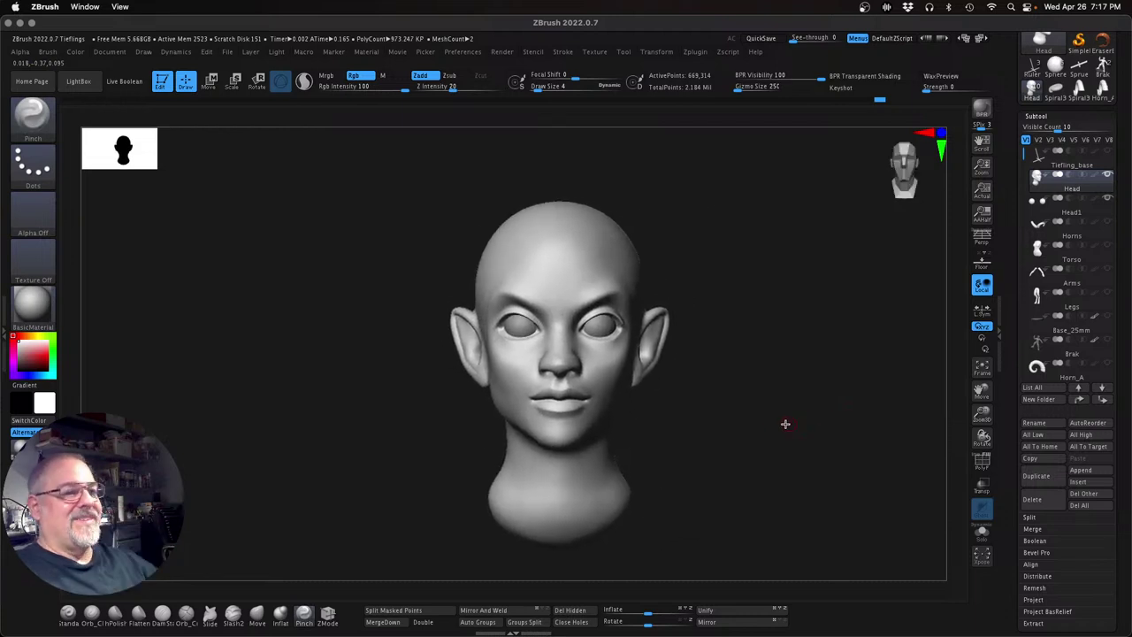
{"action": "key", "text": "s"}
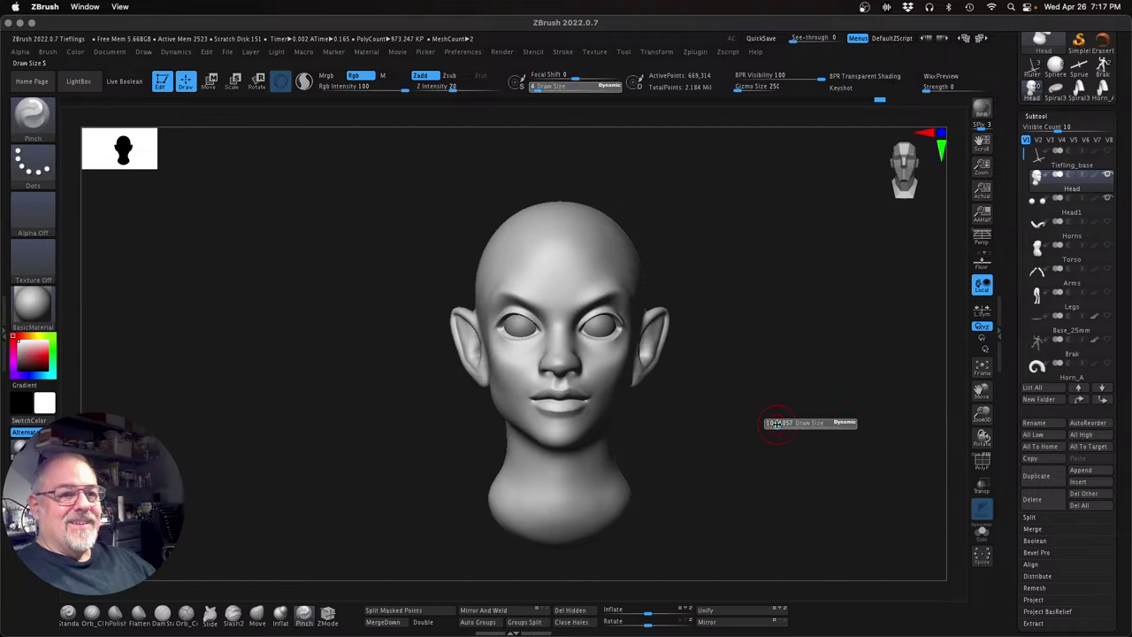
{"action": "left_click", "coordinate": [256, 612]}
{"action": "key", "text": "s"}
{"action": "left_click_drag", "start_coordinate": [769, 399], "coordinate": [762, 399]}
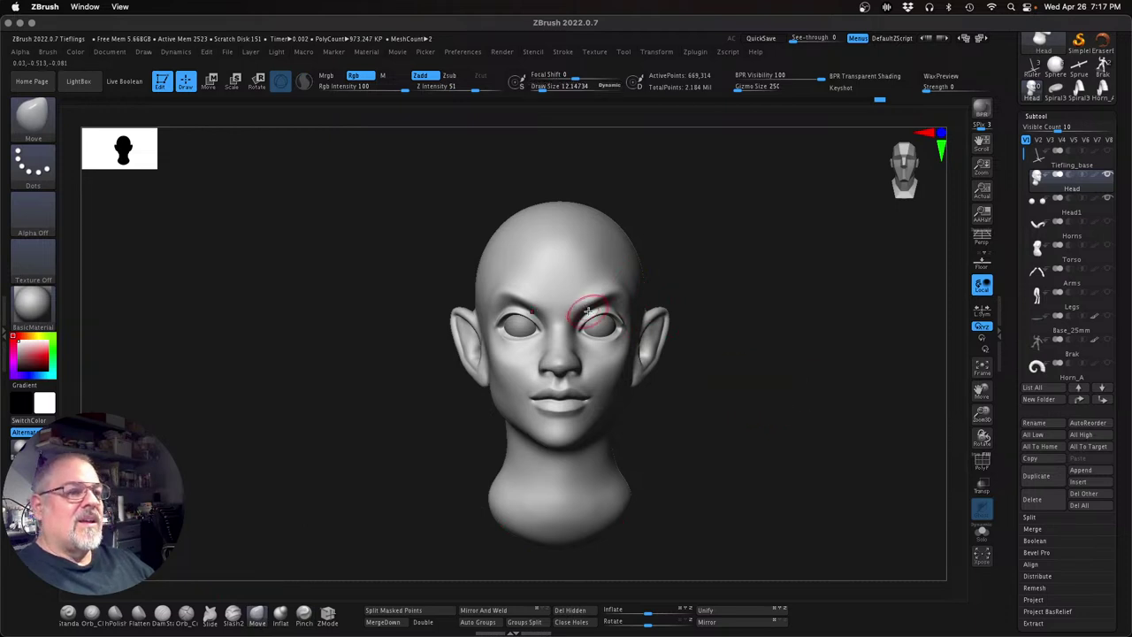
{"action": "left_click_drag", "start_coordinate": [590, 312], "coordinate": [592, 315]}
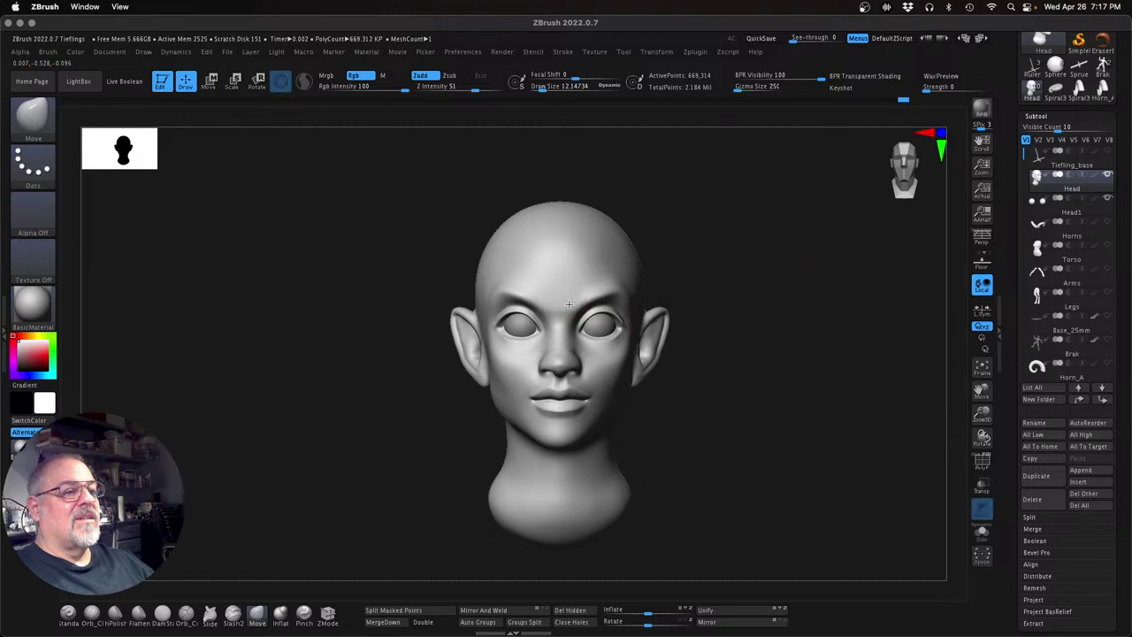
{"action": "key", "text": "shift"}
Make the Horns subtool visible and view the whole horned head from a three-quarter angle
{"action": "mouse_move", "coordinate": [712, 307]}
{"action": "left_mouse_down"}
{"action": "mouse_move", "coordinate": [768, 331]}
{"action": "mouse_move", "coordinate": [831, 327]}
{"action": "mouse_move", "coordinate": [801, 328]}
{"action": "mouse_move", "coordinate": [799, 386]}
{"action": "mouse_move", "coordinate": [793, 367]}
{"action": "left_mouse_up"}
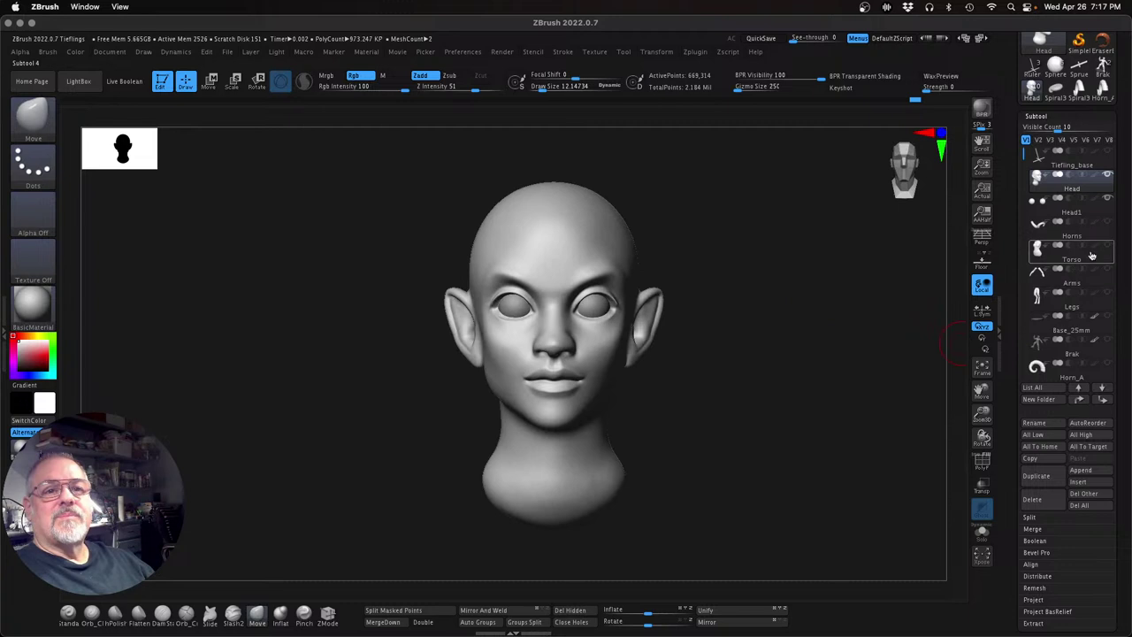
{"action": "left_click", "coordinate": [1107, 223]}
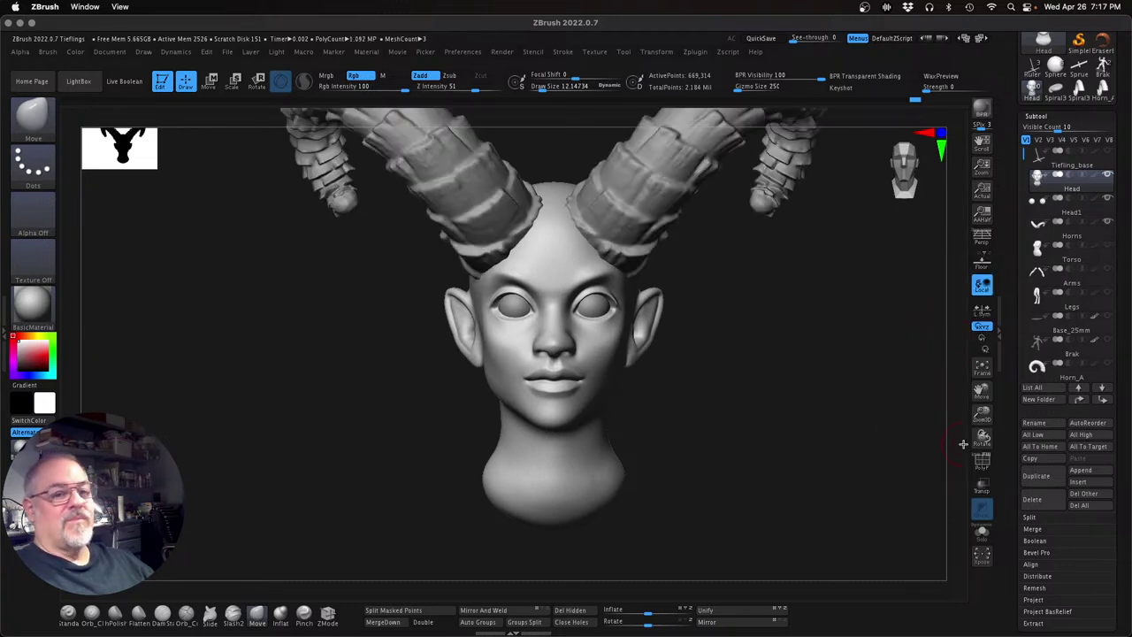
{"action": "left_click_drag", "start_coordinate": [982, 413], "coordinate": [926, 411]}
{"action": "mouse_move", "coordinate": [833, 431]}
{"action": "left_mouse_down"}
{"action": "mouse_move", "coordinate": [831, 413]}
{"action": "mouse_move", "coordinate": [821, 435]}
{"action": "mouse_move", "coordinate": [805, 428]}
{"action": "mouse_move", "coordinate": [745, 493]}
{"action": "mouse_move", "coordinate": [657, 525]}
{"action": "mouse_move", "coordinate": [717, 468]}
{"action": "mouse_move", "coordinate": [769, 468]}
{"action": "left_mouse_up"}
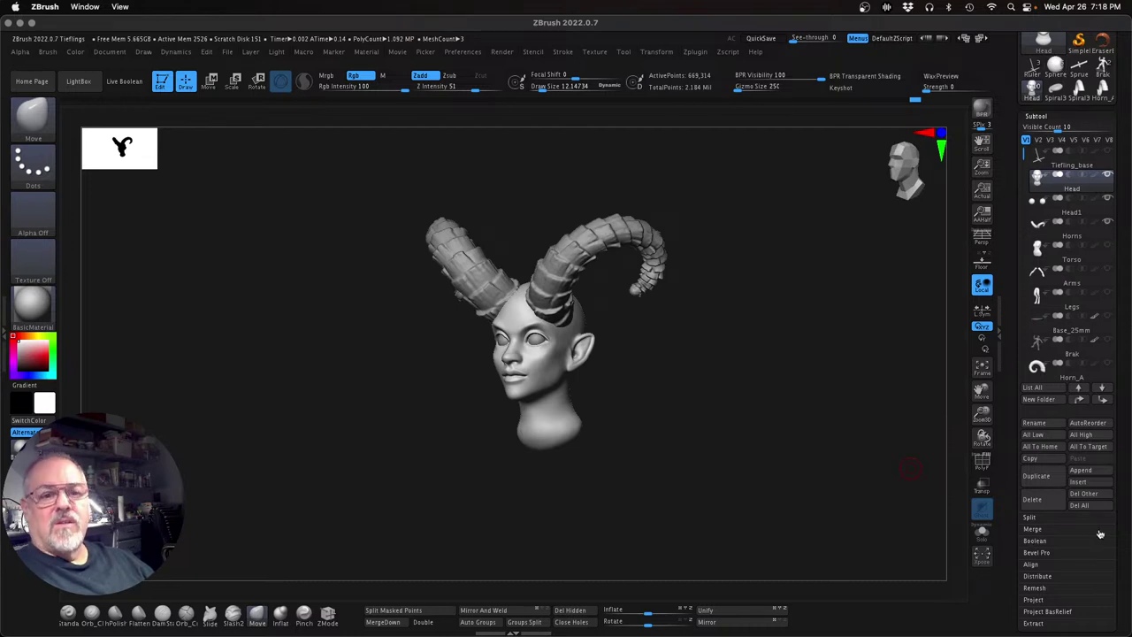
Insert the Sphere mesh as a new subtool directly below the Head
{"action": "left_click", "coordinate": [1101, 484]}
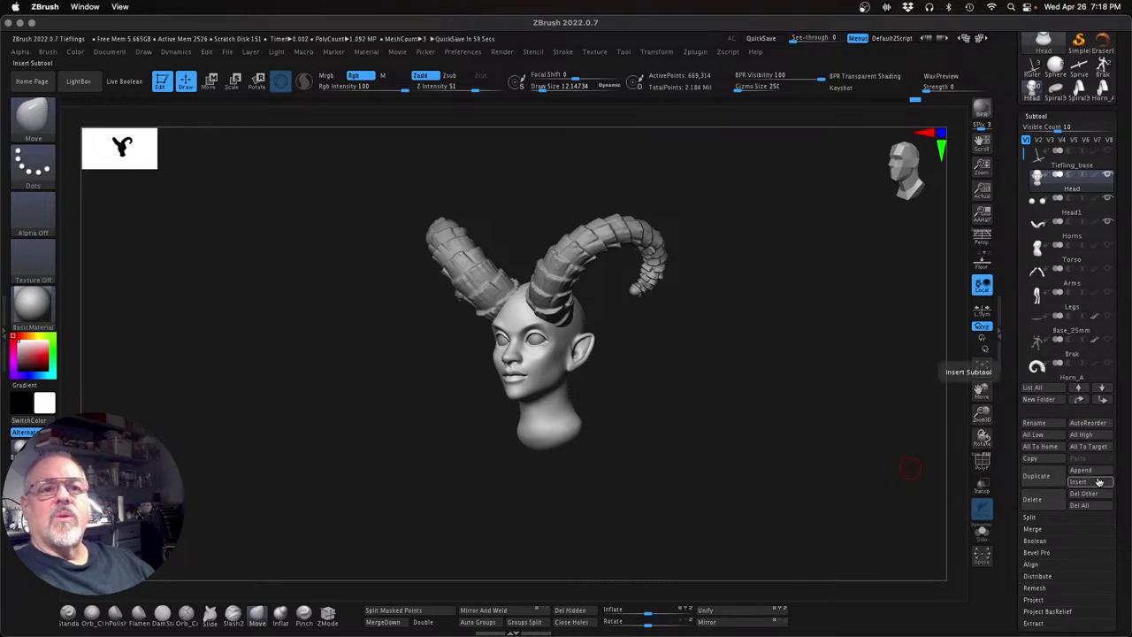
{"action": "left_click", "coordinate": [1098, 482]}
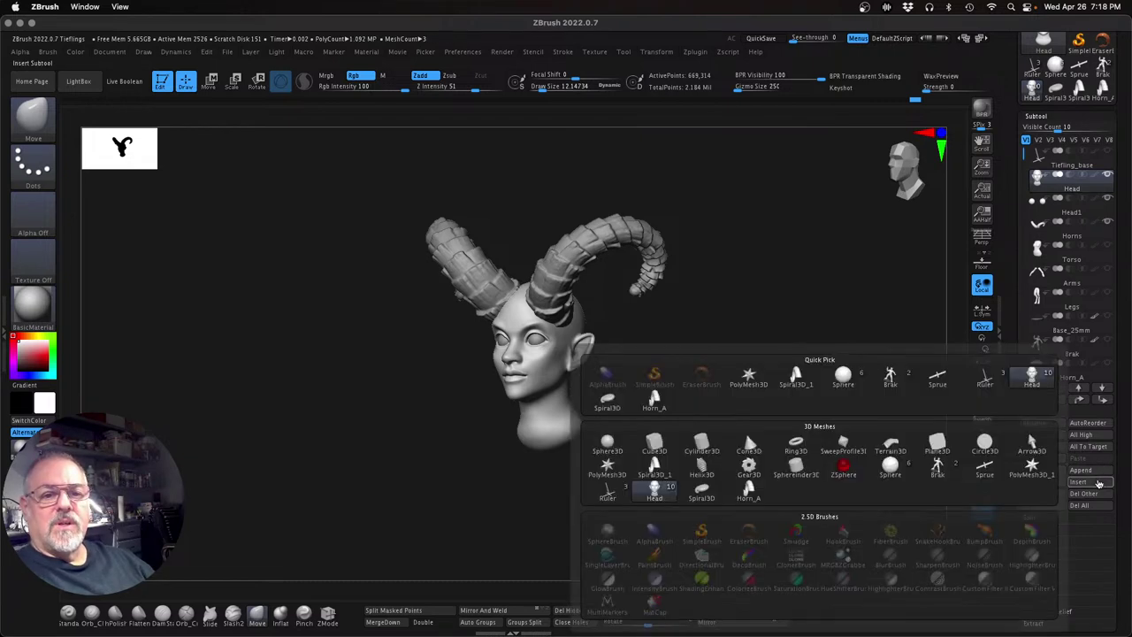
{"action": "left_click", "coordinate": [890, 469]}
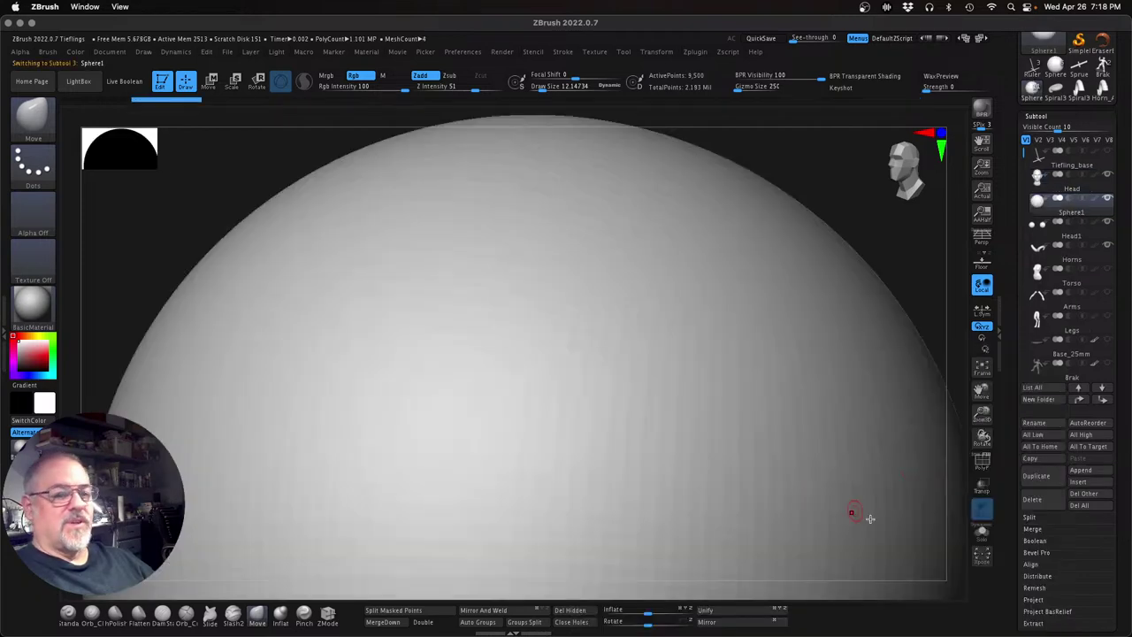
Scale the inserted sphere down, elongate it vertically and place it behind the head in side view
{"action": "left_click_drag", "start_coordinate": [982, 413], "coordinate": [922, 413]}
{"action": "left_click_drag", "start_coordinate": [843, 430], "coordinate": [801, 444], "text": "shift"}
{"action": "key", "text": "w"}
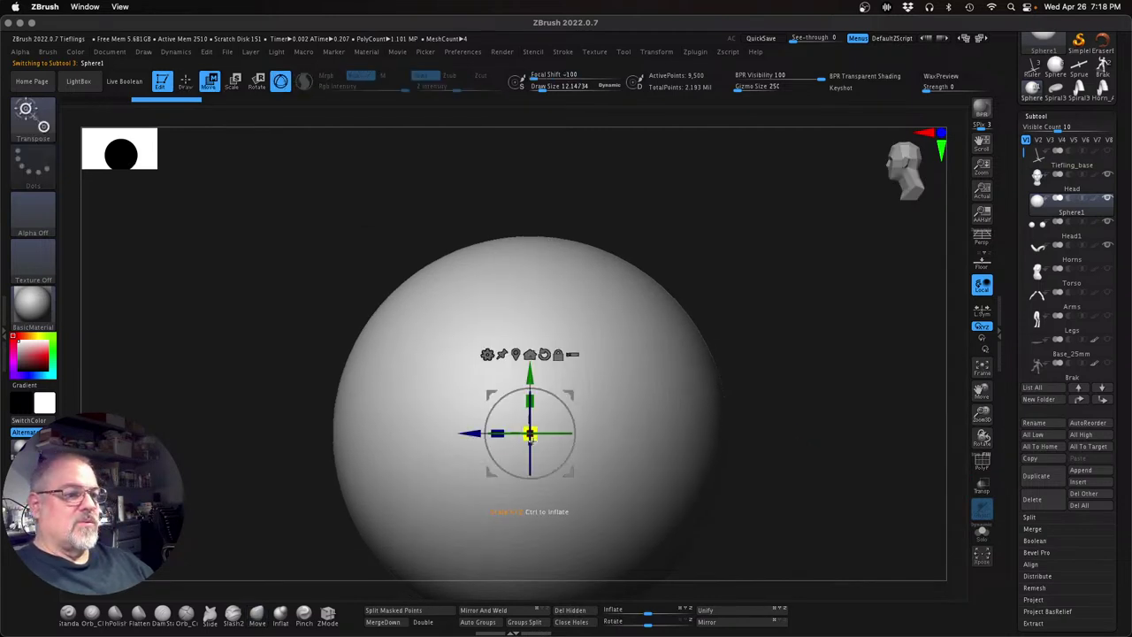
{"action": "left_click_drag", "start_coordinate": [529, 432], "coordinate": [525, 301]}
{"action": "left_click_drag", "start_coordinate": [572, 400], "coordinate": [611, 407]}
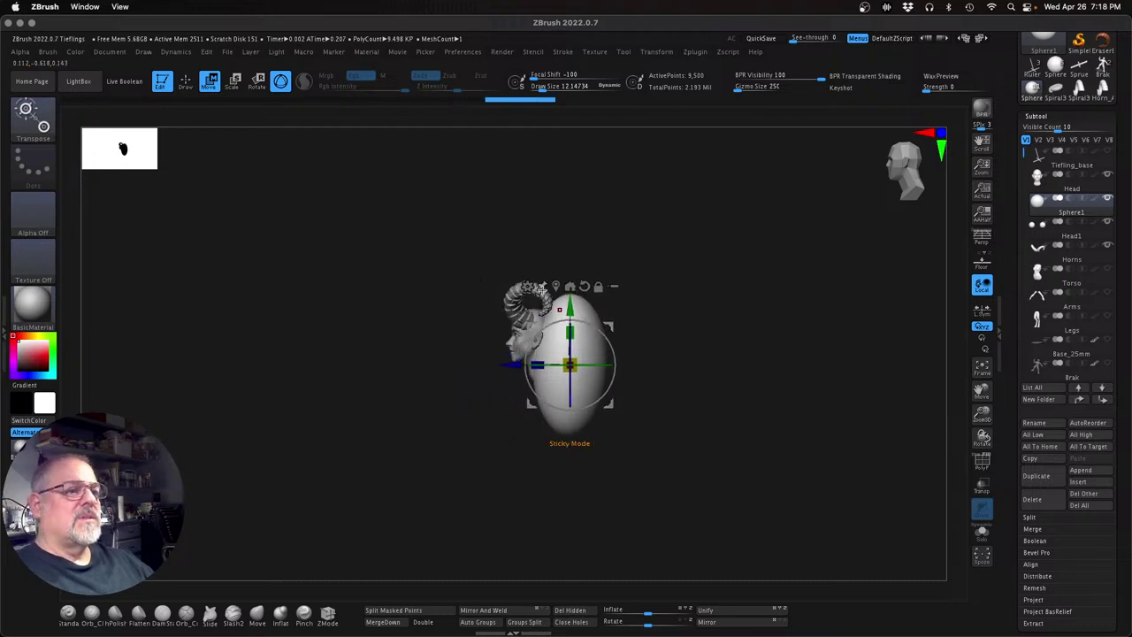
Bend the elongated sphere in side view with a gizmo deformer so it curves around the back of the head
{"action": "left_click", "coordinate": [527, 287]}
{"action": "left_click", "coordinate": [552, 320]}
{"action": "left_click_drag", "start_coordinate": [535, 365], "coordinate": [491, 366]}
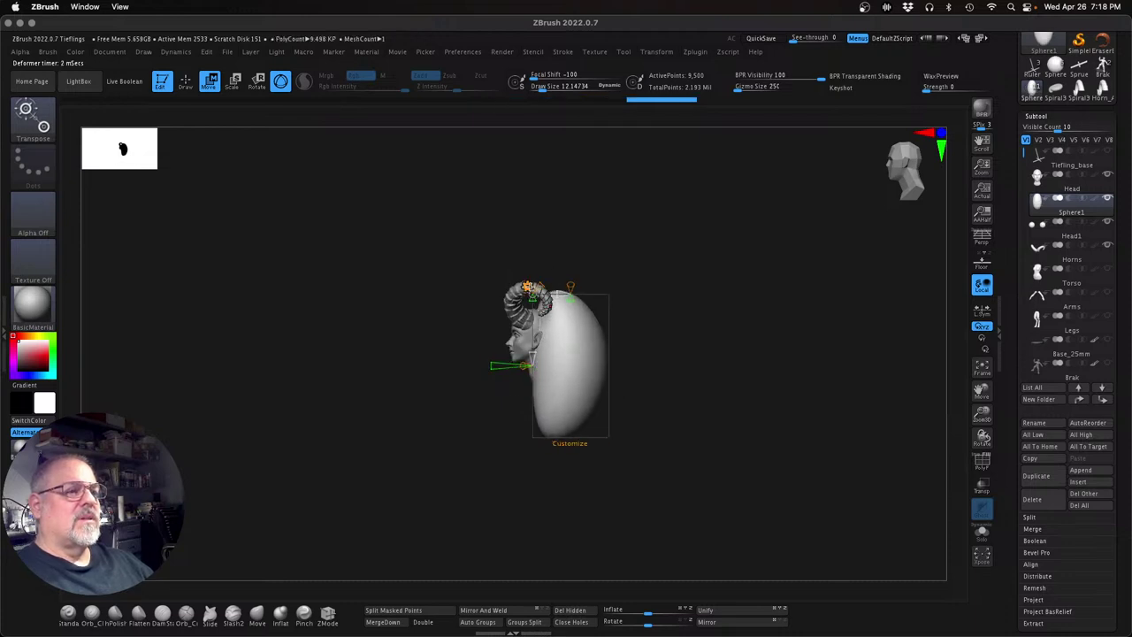
{"action": "left_click", "coordinate": [527, 287]}
{"action": "left_click", "coordinate": [627, 286]}
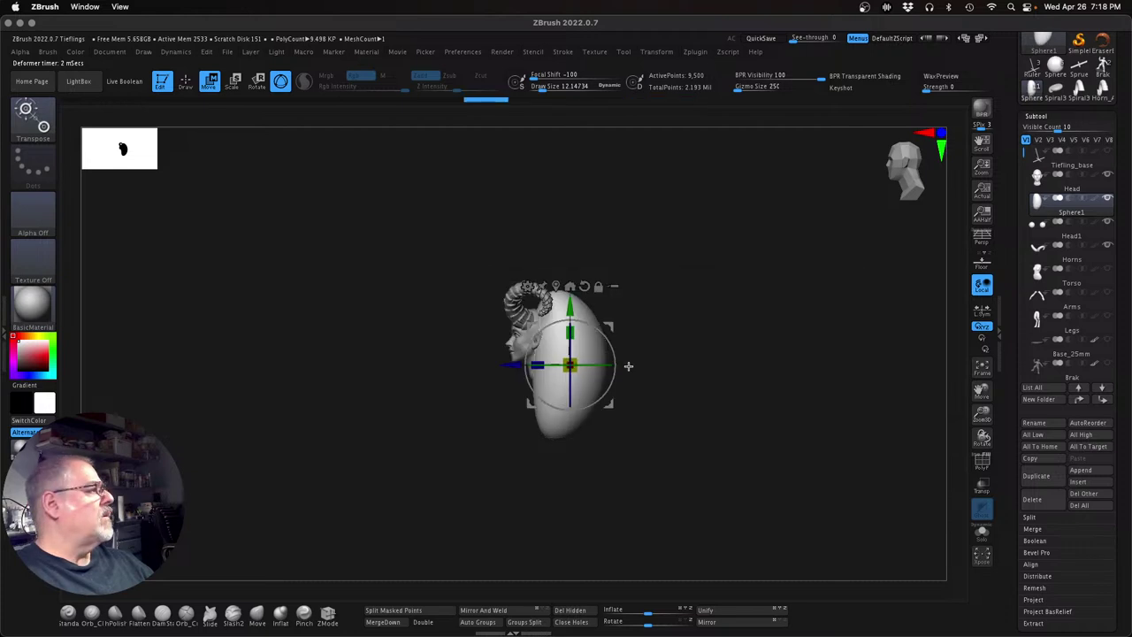
Raise the bent sphere and adjust its placement and size so it covers the back of the head behind the horns
{"action": "mouse_move", "coordinate": [622, 398]}
{"action": "left_mouse_down"}
{"action": "mouse_move", "coordinate": [672, 390]}
{"action": "mouse_move", "coordinate": [619, 377]}
{"action": "left_mouse_up"}
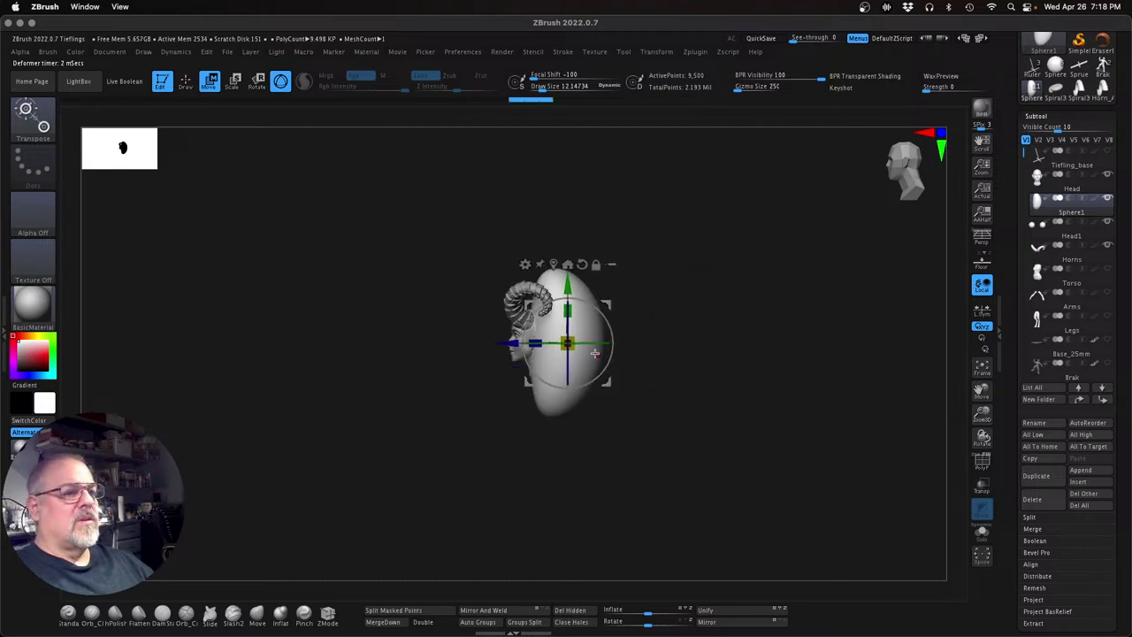
{"action": "mouse_move", "coordinate": [576, 348]}
{"action": "left_mouse_down"}
{"action": "mouse_move", "coordinate": [549, 364]}
{"action": "mouse_move", "coordinate": [610, 361]}
{"action": "mouse_move", "coordinate": [606, 348]}
{"action": "left_mouse_up"}
{"action": "left_click_drag", "start_coordinate": [608, 304], "coordinate": [591, 301]}
{"action": "left_click_drag", "start_coordinate": [659, 380], "coordinate": [712, 378]}
{"action": "left_click_drag", "start_coordinate": [981, 415], "coordinate": [1000, 450]}
{"action": "left_click_drag", "start_coordinate": [776, 458], "coordinate": [677, 453]}
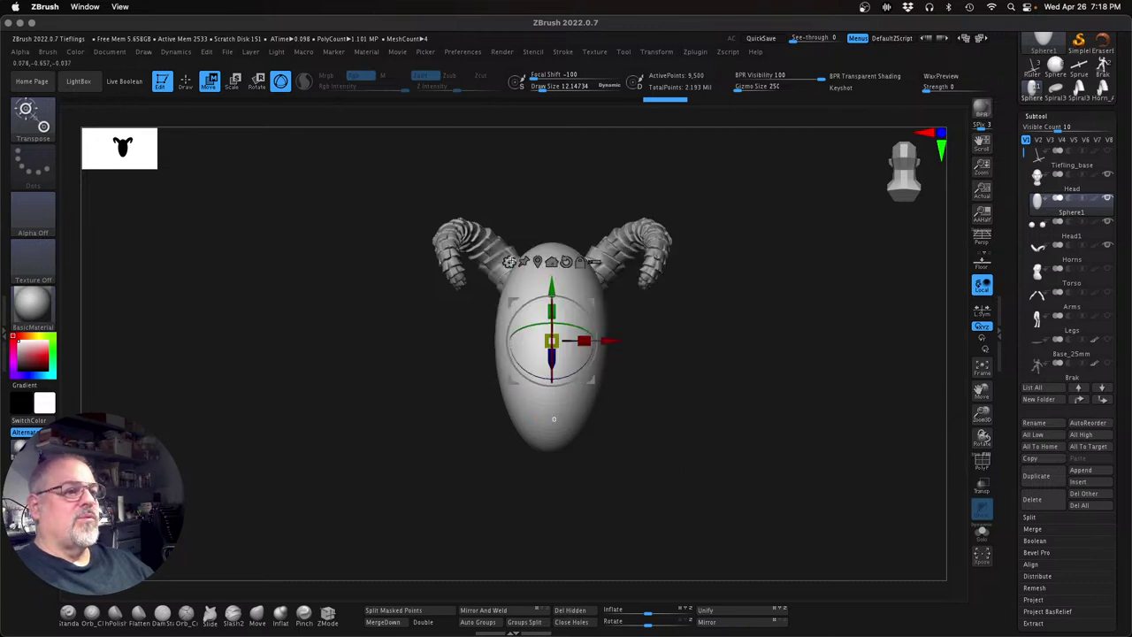
Taper the sphere with a gizmo deformer from the back view so its lower half is wider than its top
{"action": "left_click", "coordinate": [509, 261]}
{"action": "left_click", "coordinate": [642, 362]}
{"action": "left_click_drag", "start_coordinate": [552, 452], "coordinate": [553, 480]}
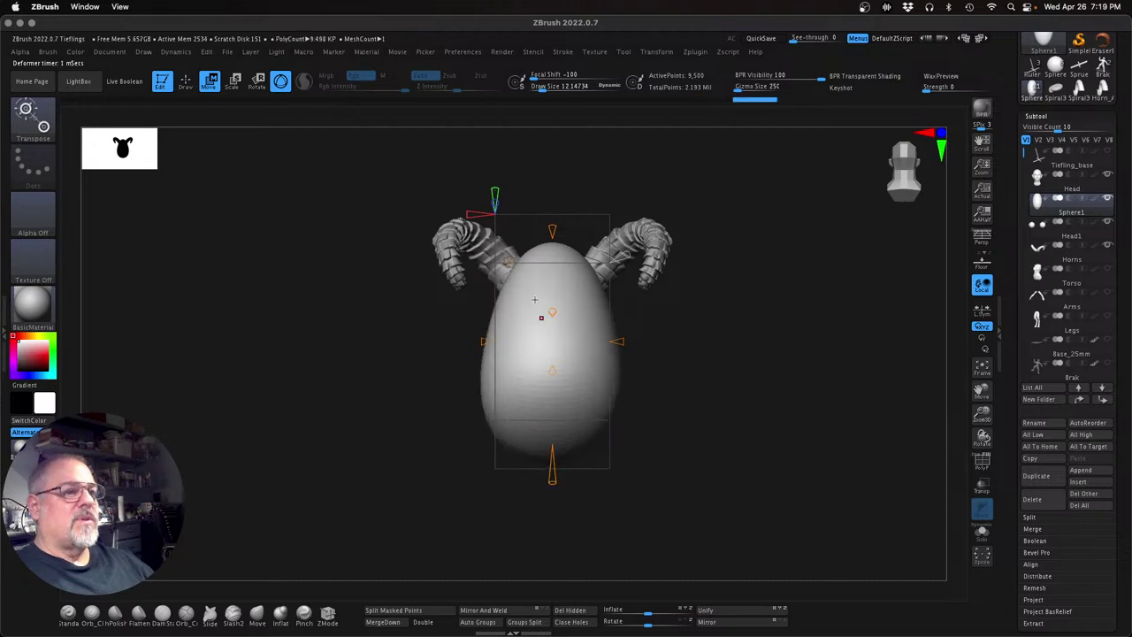
{"action": "left_click", "coordinate": [509, 261]}
{"action": "left_click", "coordinate": [672, 262]}
Pull the sphere forward over the forehead and open it around the face with the Move brush at a draw size of about 76
{"action": "left_click_drag", "start_coordinate": [806, 393], "coordinate": [865, 388]}
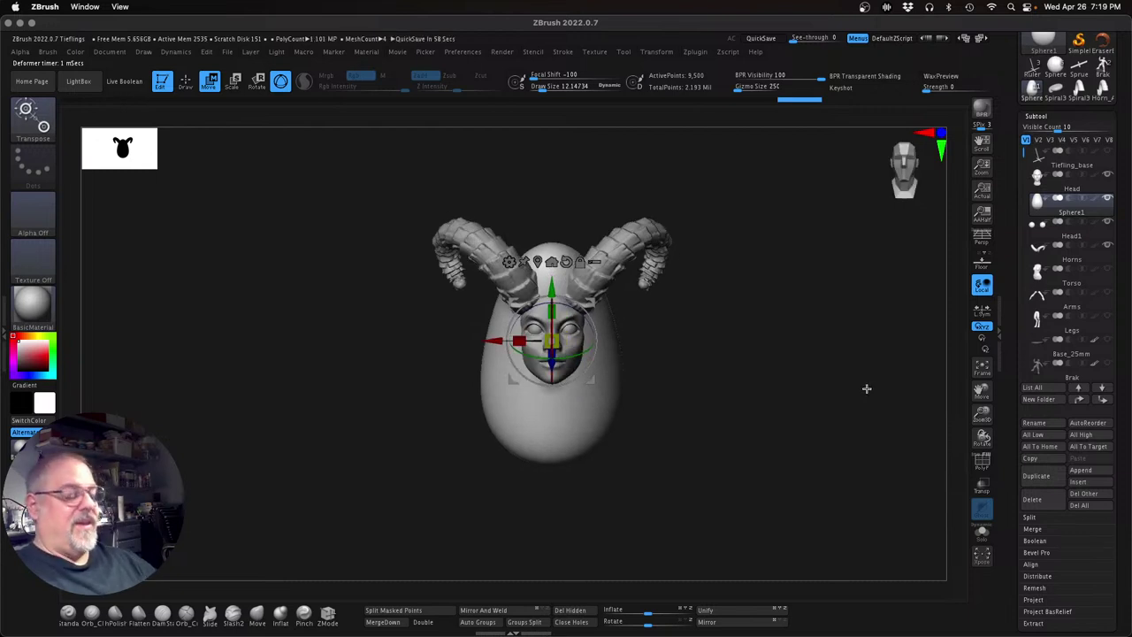
{"action": "key", "text": "q"}
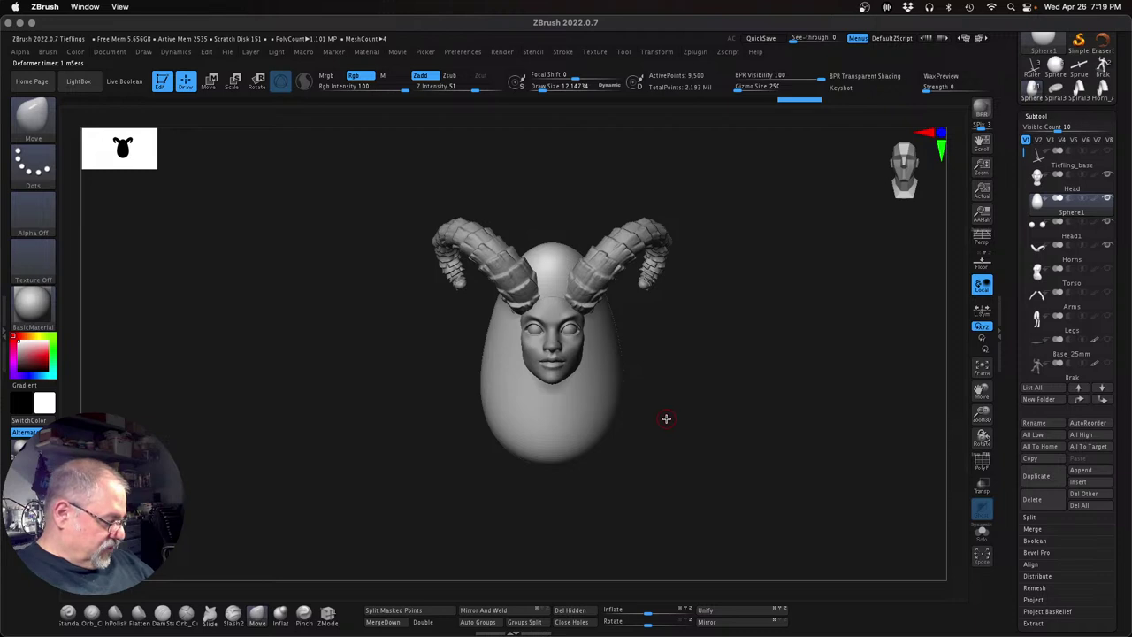
{"action": "left_click_drag", "start_coordinate": [698, 465], "coordinate": [707, 473]}
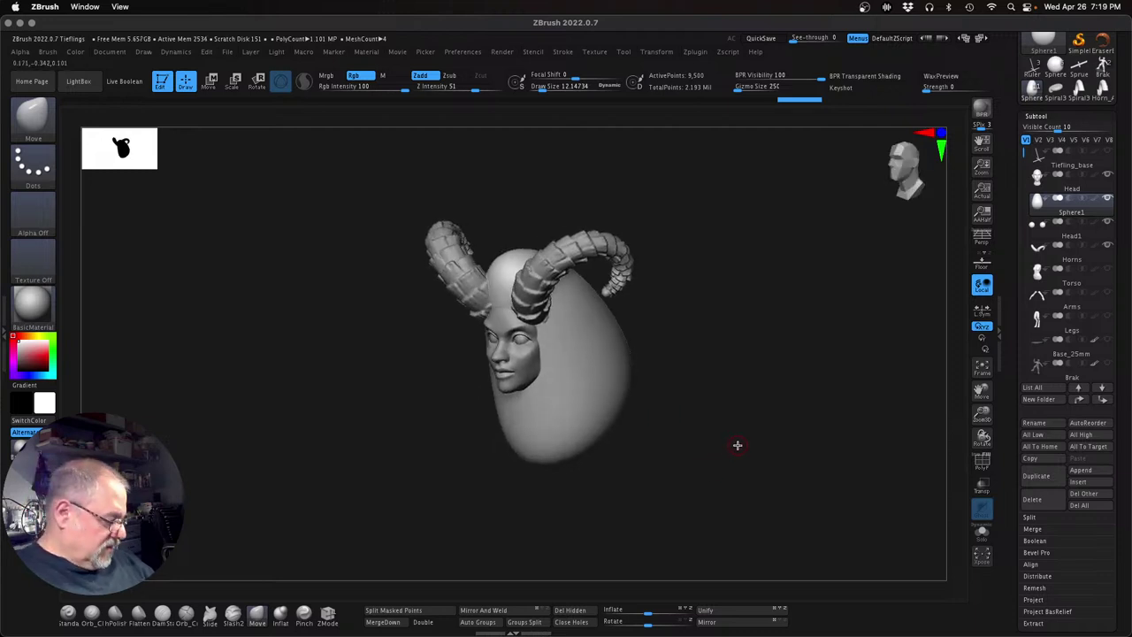
{"action": "key", "text": "s"}
{"action": "mouse_move", "coordinate": [751, 446]}
{"action": "left_mouse_down"}
{"action": "mouse_move", "coordinate": [741, 444]}
{"action": "mouse_move", "coordinate": [781, 399]}
{"action": "mouse_move", "coordinate": [650, 297]}
{"action": "left_mouse_up"}
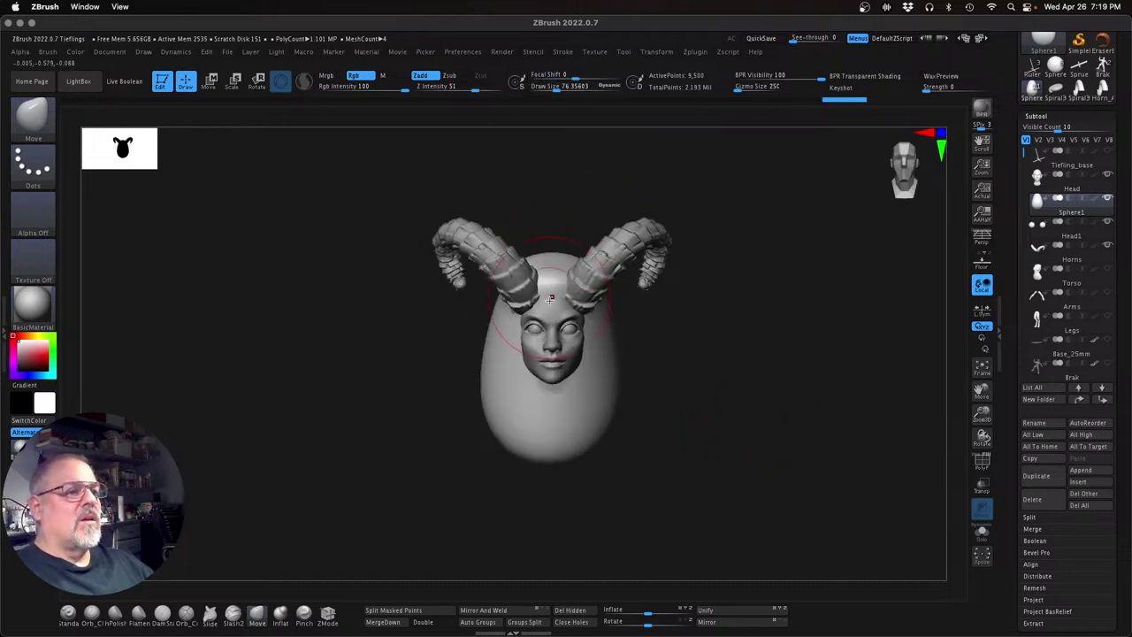
{"action": "mouse_move", "coordinate": [741, 354]}
{"action": "left_mouse_down"}
{"action": "mouse_move", "coordinate": [573, 298]}
{"action": "mouse_move", "coordinate": [622, 336]}
{"action": "mouse_move", "coordinate": [602, 331]}
{"action": "mouse_move", "coordinate": [625, 321]}
{"action": "left_mouse_up"}
{"action": "mouse_move", "coordinate": [605, 381]}
{"action": "left_mouse_down"}
{"action": "mouse_move", "coordinate": [619, 377]}
{"action": "mouse_move", "coordinate": [604, 396]}
{"action": "mouse_move", "coordinate": [622, 371]}
{"action": "left_mouse_up"}
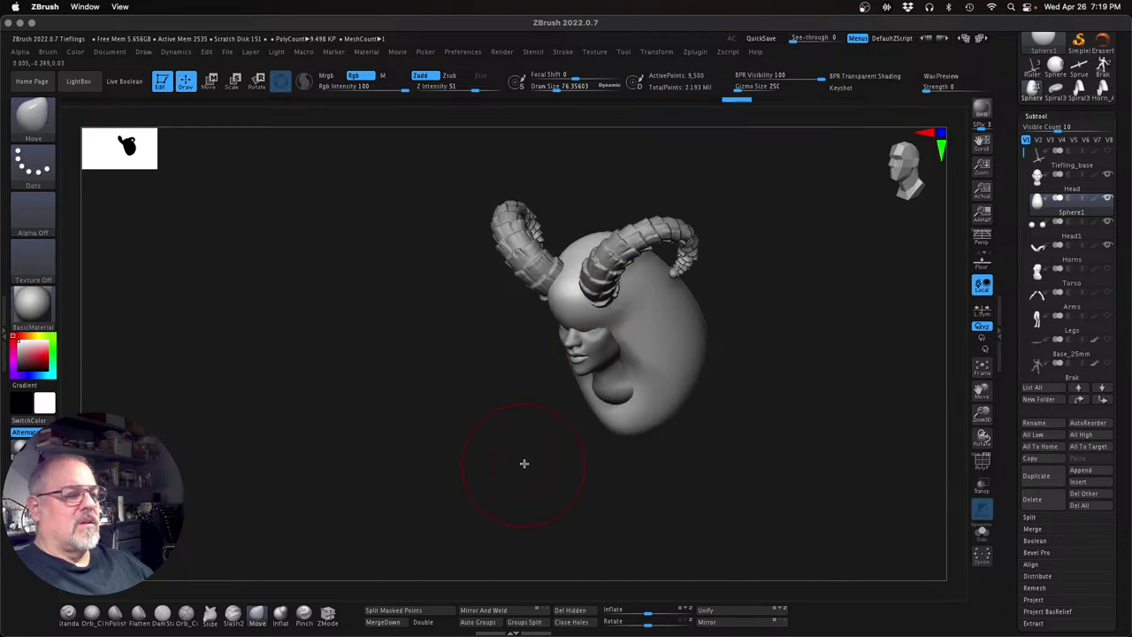
Sculpt folds into the hood's front edge above the forehead with the Orb_Cracks brush at a draw size of about 43
{"action": "key", "text": "s"}
{"action": "left_click_drag", "start_coordinate": [518, 466], "coordinate": [511, 466]}
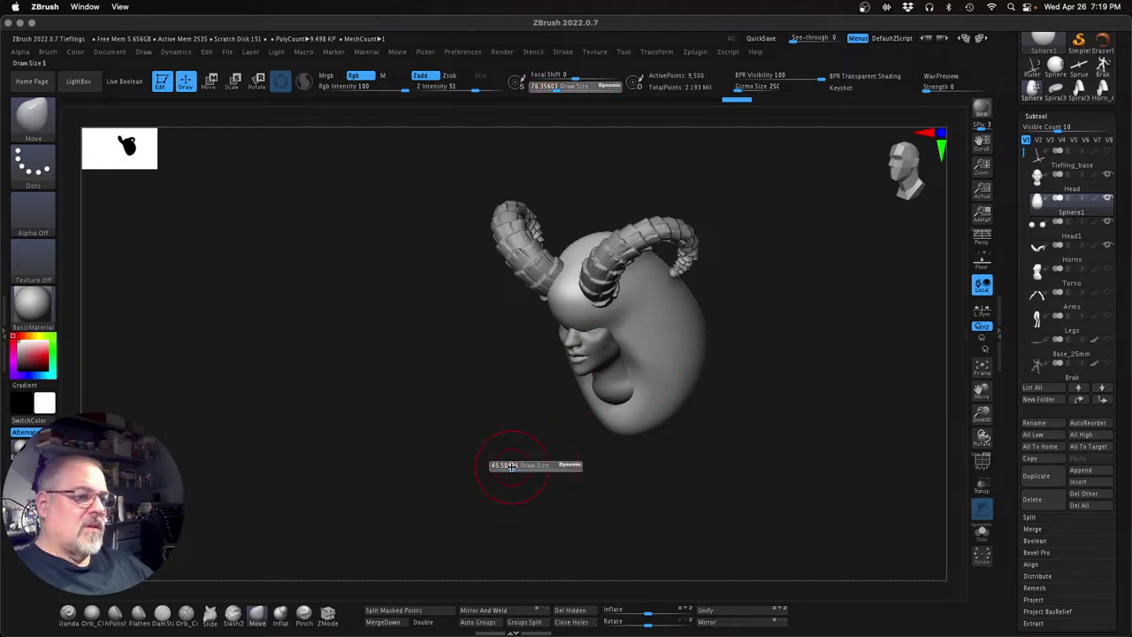
{"action": "left_click", "coordinate": [186, 612]}
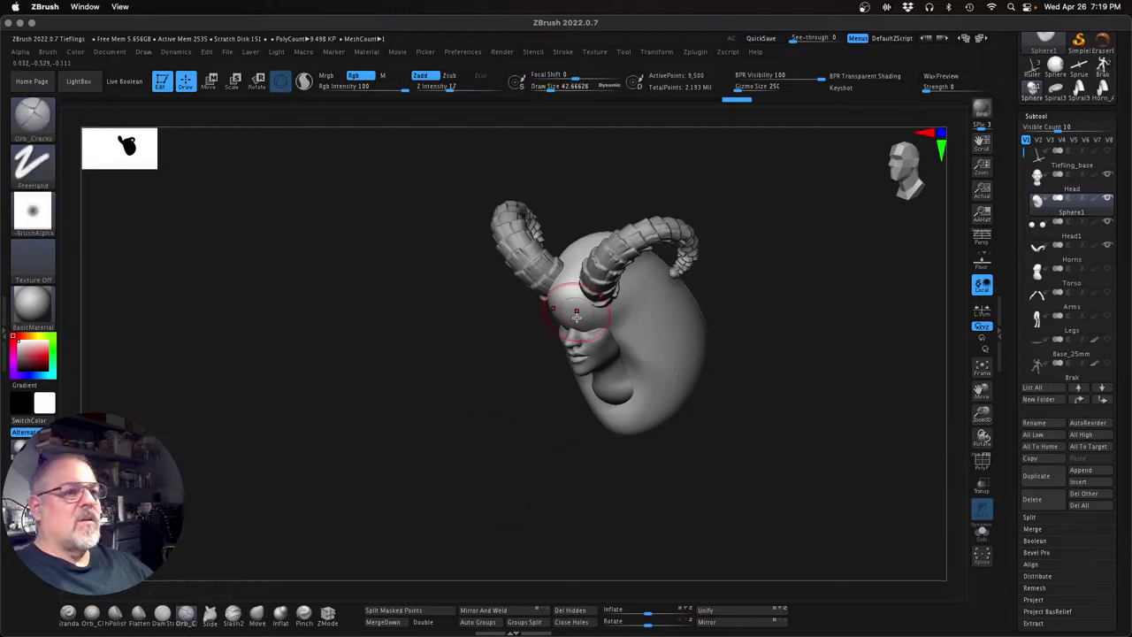
{"action": "left_click_drag", "start_coordinate": [570, 322], "coordinate": [571, 319]}
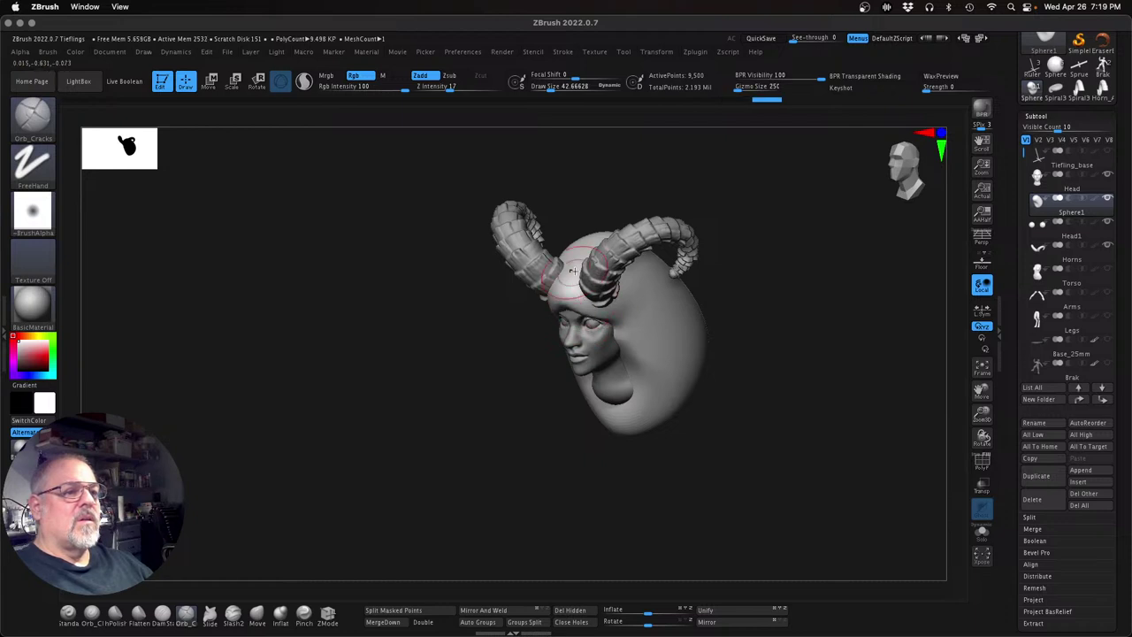
{"action": "mouse_move", "coordinate": [412, 401]}
{"action": "left_mouse_down"}
{"action": "mouse_move", "coordinate": [445, 440]}
{"action": "mouse_move", "coordinate": [579, 297]}
{"action": "left_mouse_up"}
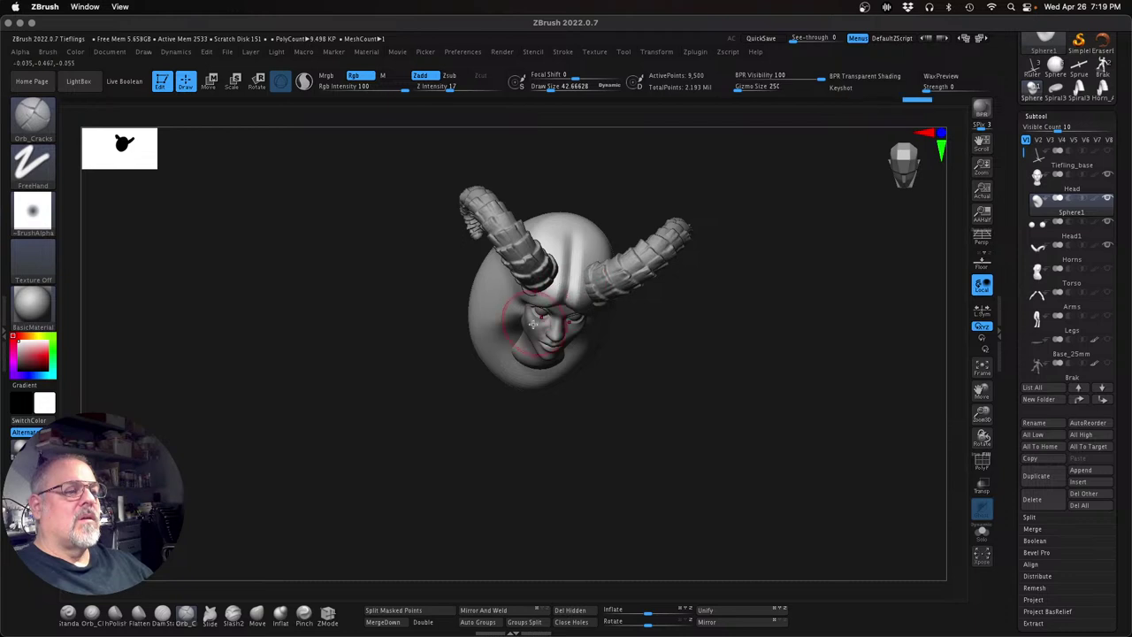
{"action": "left_click_drag", "start_coordinate": [715, 306], "coordinate": [522, 308]}
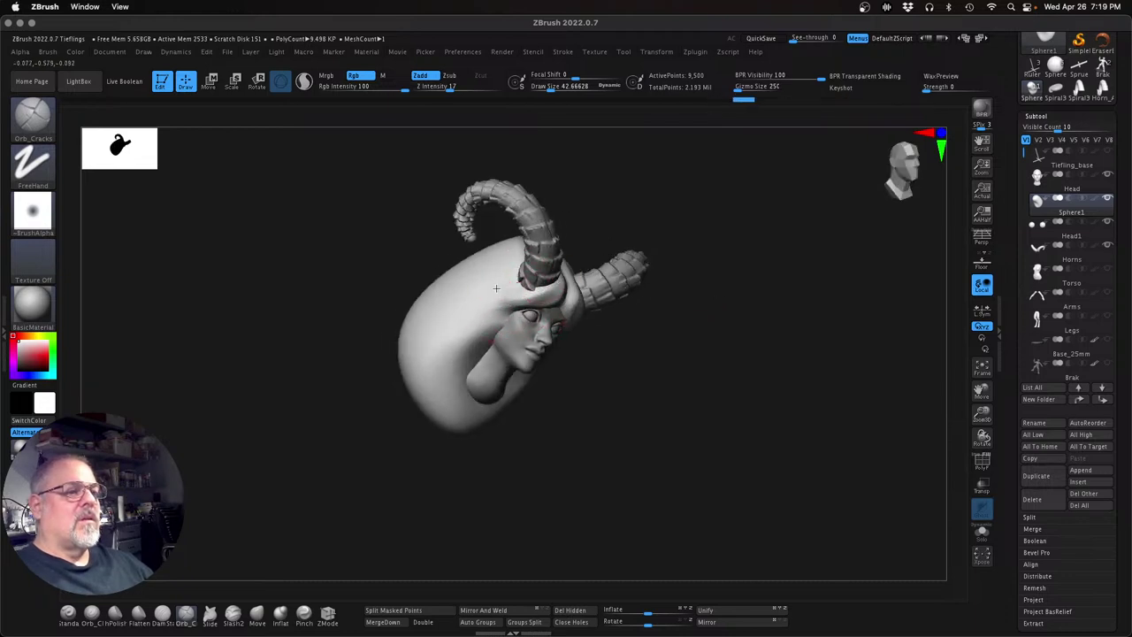
Carve Orb_Cracks folds from the horn base along the side of the hood opening and down beside the neck
{"action": "left_click_drag", "start_coordinate": [520, 283], "coordinate": [532, 279]}
{"action": "mouse_move", "coordinate": [464, 309]}
{"action": "left_mouse_down"}
{"action": "mouse_move", "coordinate": [518, 286]}
{"action": "mouse_move", "coordinate": [532, 315]}
{"action": "left_mouse_up"}
{"action": "left_click_drag", "start_coordinate": [445, 345], "coordinate": [434, 349]}
{"action": "left_click_drag", "start_coordinate": [511, 322], "coordinate": [432, 351]}
{"action": "mouse_move", "coordinate": [493, 330]}
{"action": "left_mouse_down"}
{"action": "mouse_move", "coordinate": [456, 364]}
{"action": "mouse_move", "coordinate": [474, 337]}
{"action": "mouse_move", "coordinate": [489, 342]}
{"action": "mouse_move", "coordinate": [462, 366]}
{"action": "left_mouse_up"}
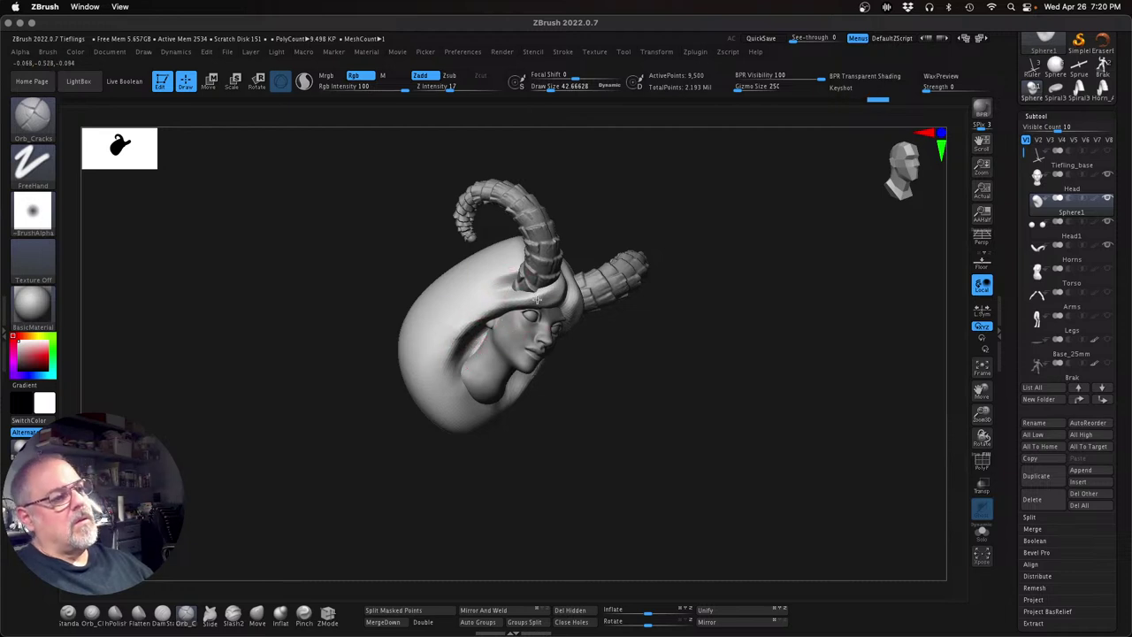
Smooth the top of the hood behind and between the horns
{"action": "mouse_move", "coordinate": [678, 298]}
{"action": "left_mouse_down"}
{"action": "mouse_move", "coordinate": [720, 331]}
{"action": "mouse_move", "coordinate": [687, 296]}
{"action": "mouse_move", "coordinate": [636, 348]}
{"action": "mouse_move", "coordinate": [637, 374]}
{"action": "mouse_move", "coordinate": [664, 413]}
{"action": "mouse_move", "coordinate": [659, 438]}
{"action": "left_mouse_up"}
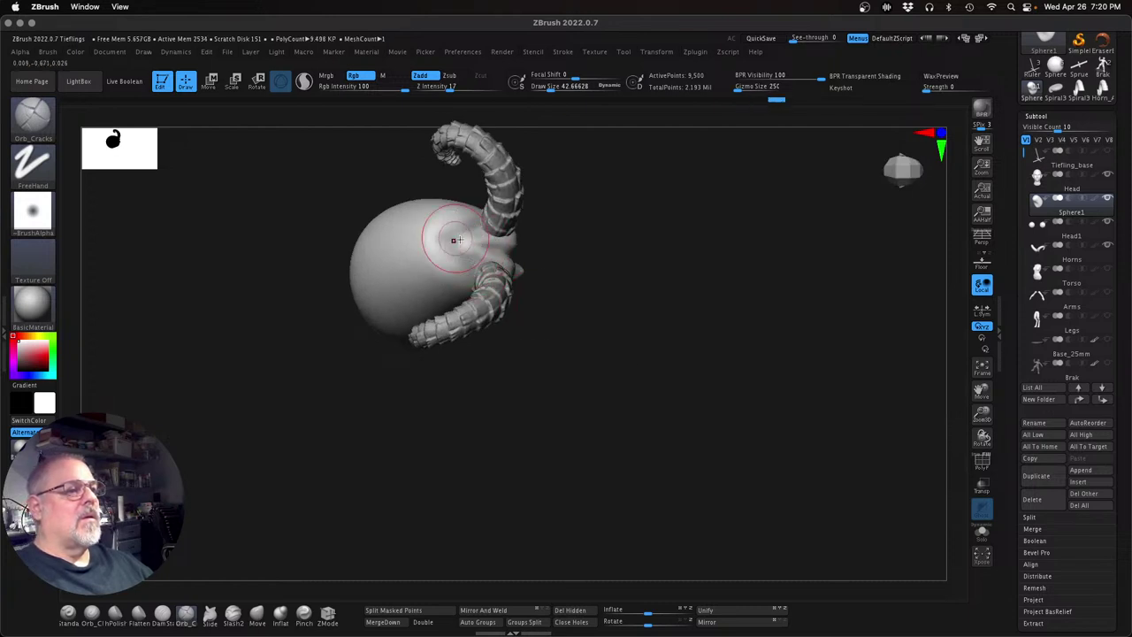
{"action": "key", "text": "shift"}
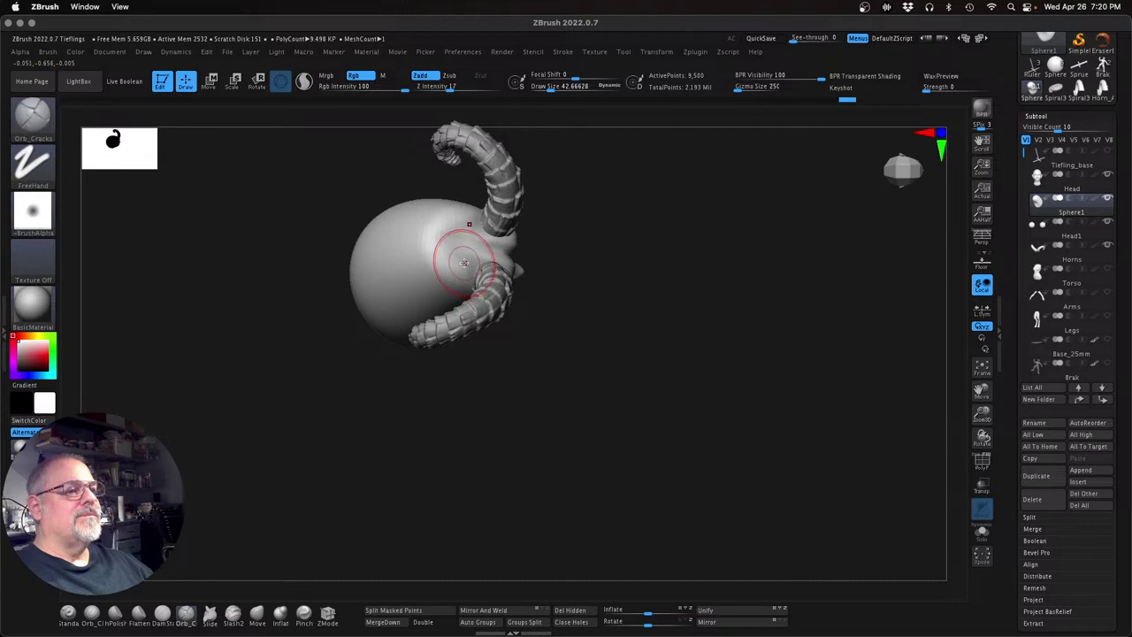
{"action": "key", "text": "shift"}
{"action": "mouse_move", "coordinate": [636, 265]}
{"action": "left_mouse_down"}
{"action": "mouse_move", "coordinate": [636, 245]}
{"action": "mouse_move", "coordinate": [651, 224]}
{"action": "mouse_move", "coordinate": [659, 231]}
{"action": "left_mouse_up"}
Remesh the hood with ZRemesher at a target polygon count of 5 with Adapt enabled
{"action": "left_click_drag", "start_coordinate": [684, 305], "coordinate": [867, 490]}
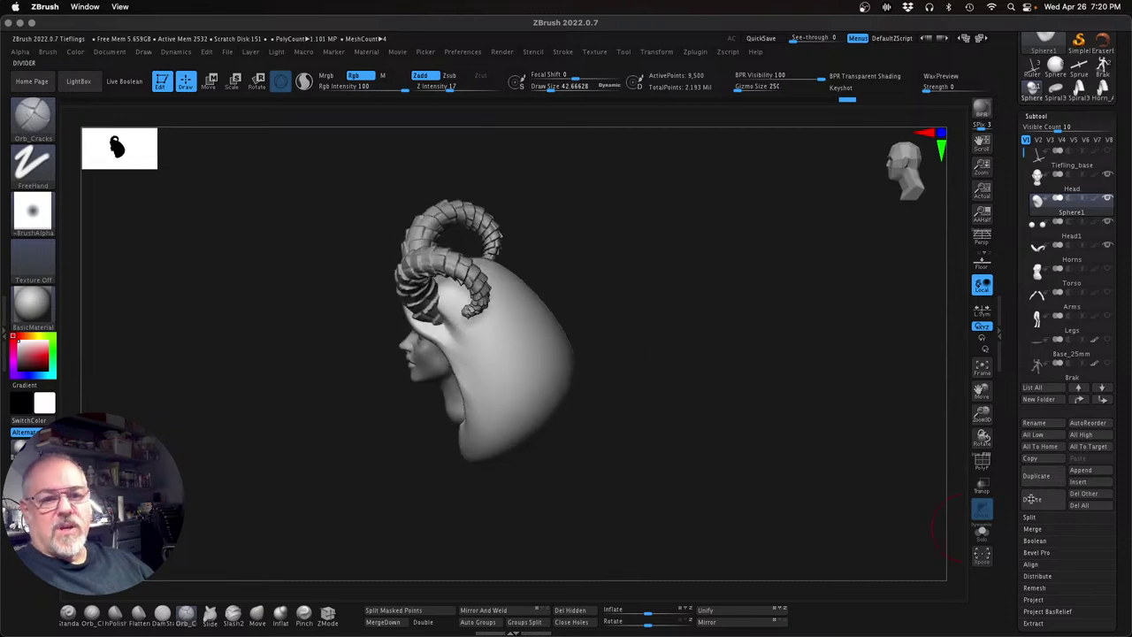
{"action": "left_click", "coordinate": [1036, 116]}
{"action": "left_click", "coordinate": [1040, 130]}
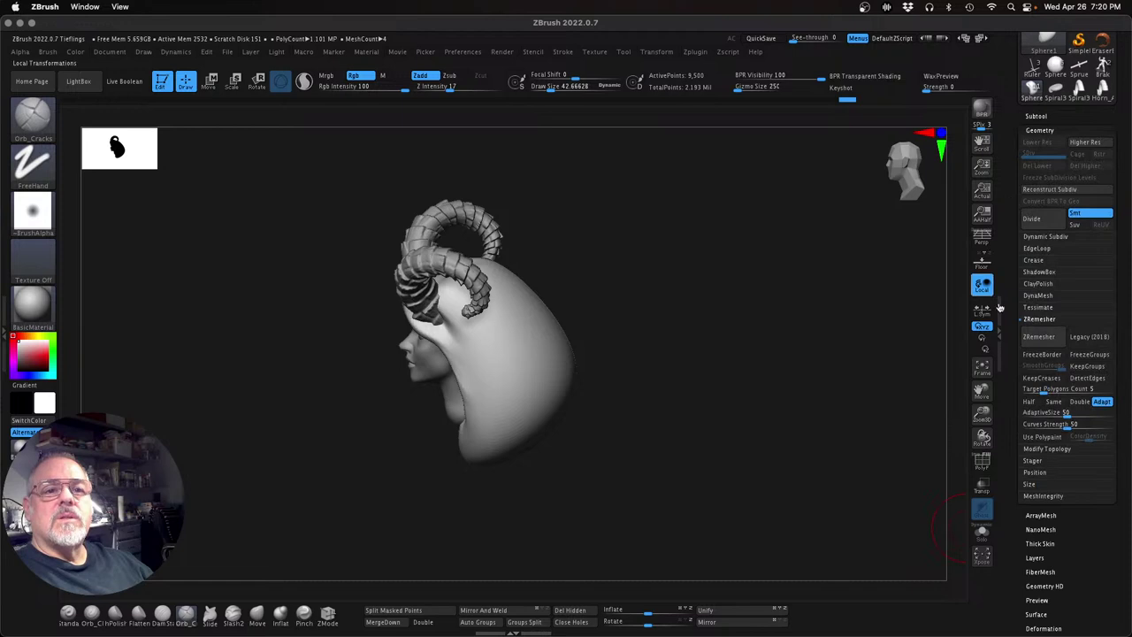
{"action": "left_click", "coordinate": [1040, 336]}
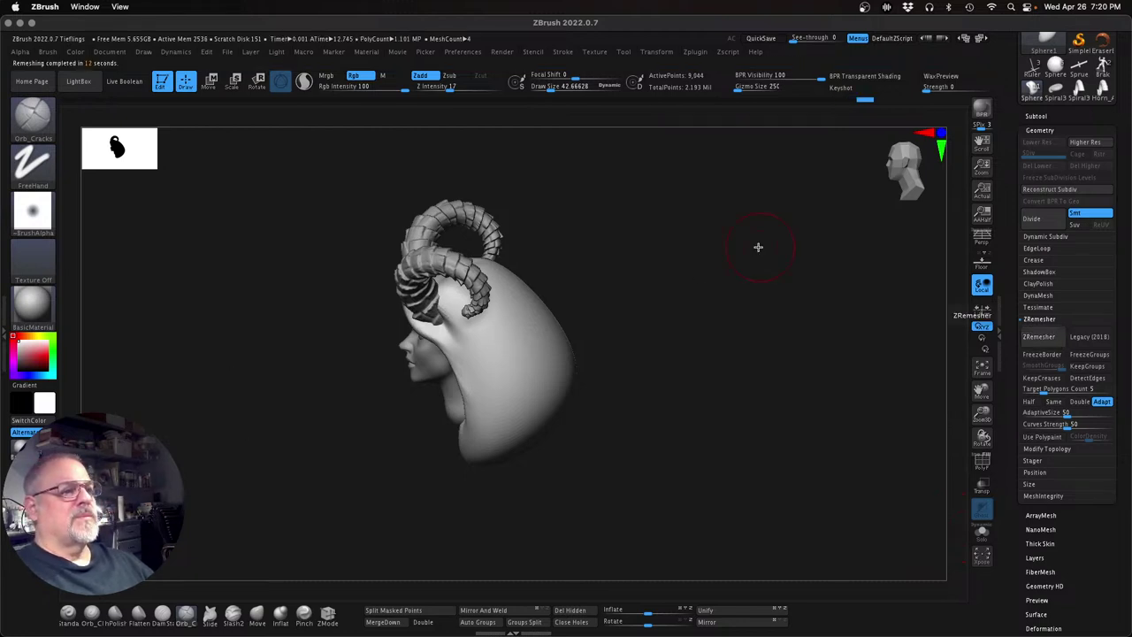
Smooth the hood's crown and carve Orb_Cracks folds back from between the horns and along the hood's side
{"action": "mouse_move", "coordinate": [697, 280]}
{"action": "left_mouse_down"}
{"action": "mouse_move", "coordinate": [663, 306]}
{"action": "mouse_move", "coordinate": [715, 384]}
{"action": "mouse_move", "coordinate": [511, 299]}
{"action": "left_mouse_up"}
{"action": "key", "text": "shift"}
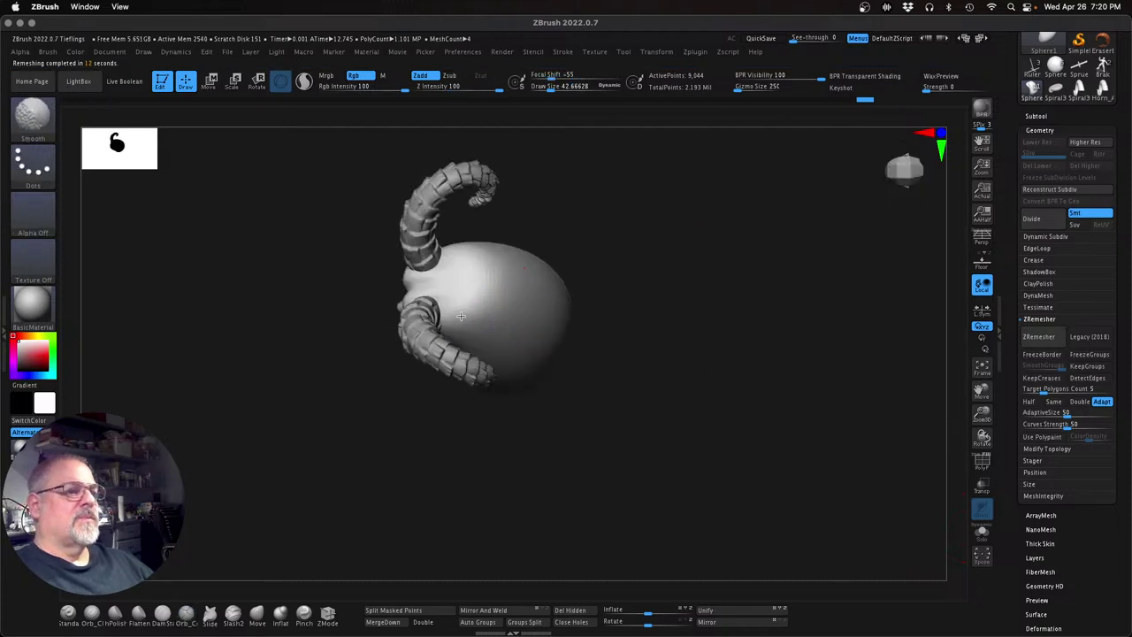
{"action": "mouse_move", "coordinate": [451, 290]}
{"action": "left_mouse_down"}
{"action": "mouse_move", "coordinate": [414, 284]}
{"action": "mouse_move", "coordinate": [437, 303]}
{"action": "left_mouse_up"}
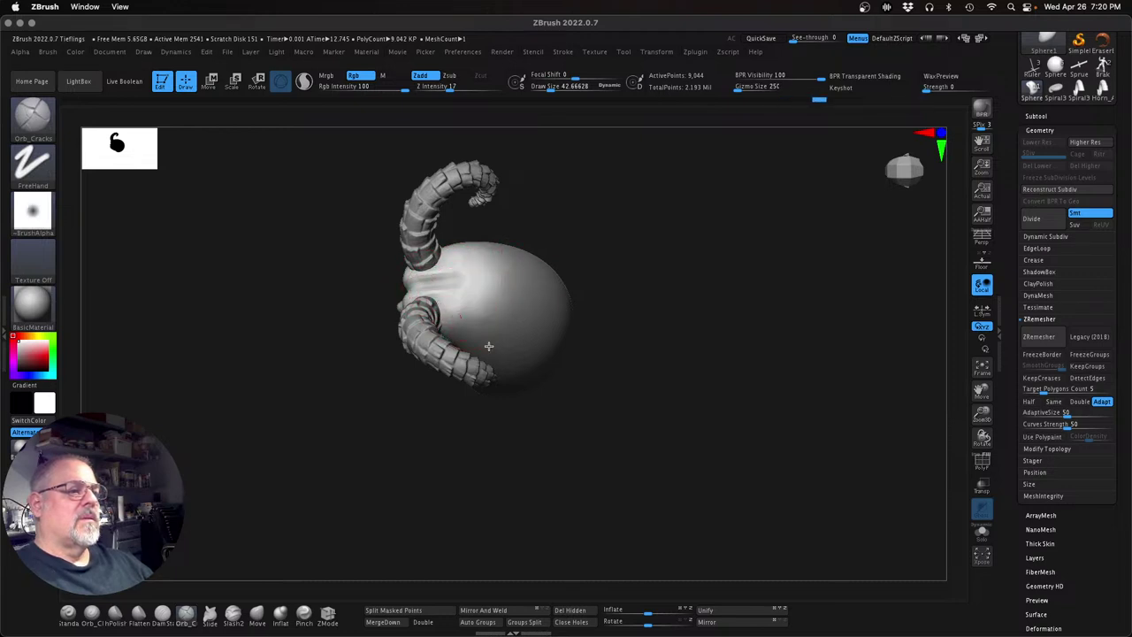
{"action": "left_click_drag", "start_coordinate": [619, 387], "coordinate": [607, 277]}
{"action": "mouse_move", "coordinate": [615, 229]}
{"action": "left_mouse_down"}
{"action": "mouse_move", "coordinate": [713, 313]}
{"action": "mouse_move", "coordinate": [636, 450]}
{"action": "mouse_move", "coordinate": [465, 333]}
{"action": "left_mouse_up"}
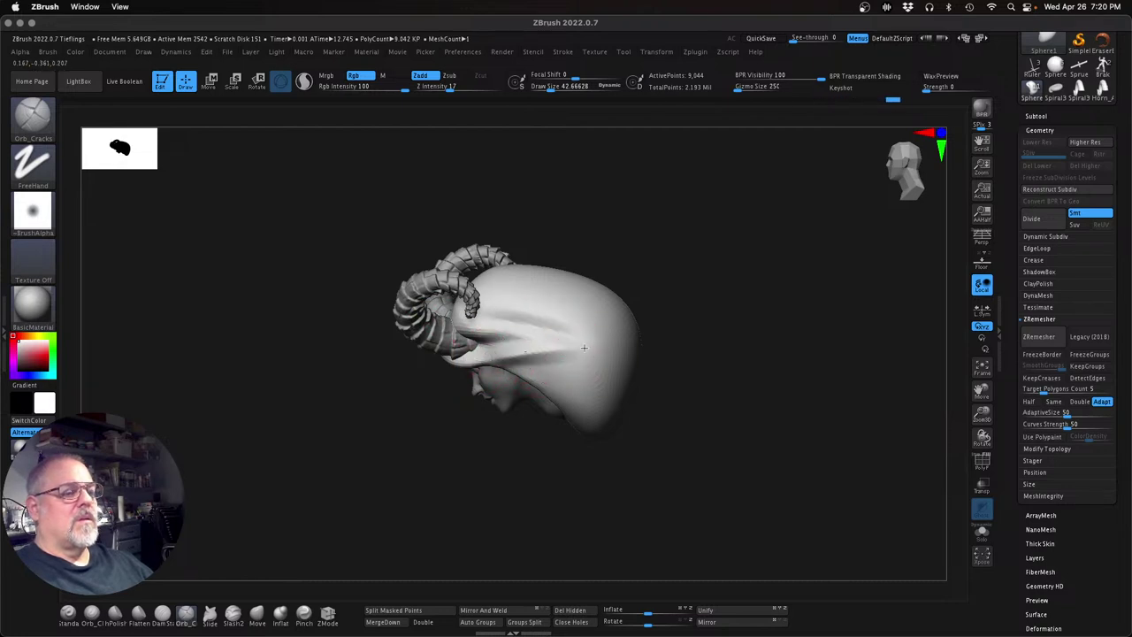
Reshape the top of the hood behind the horns with the Move brush at a draw size of about 64
{"action": "left_click_drag", "start_coordinate": [729, 335], "coordinate": [665, 358]}
{"action": "key", "text": "w"}
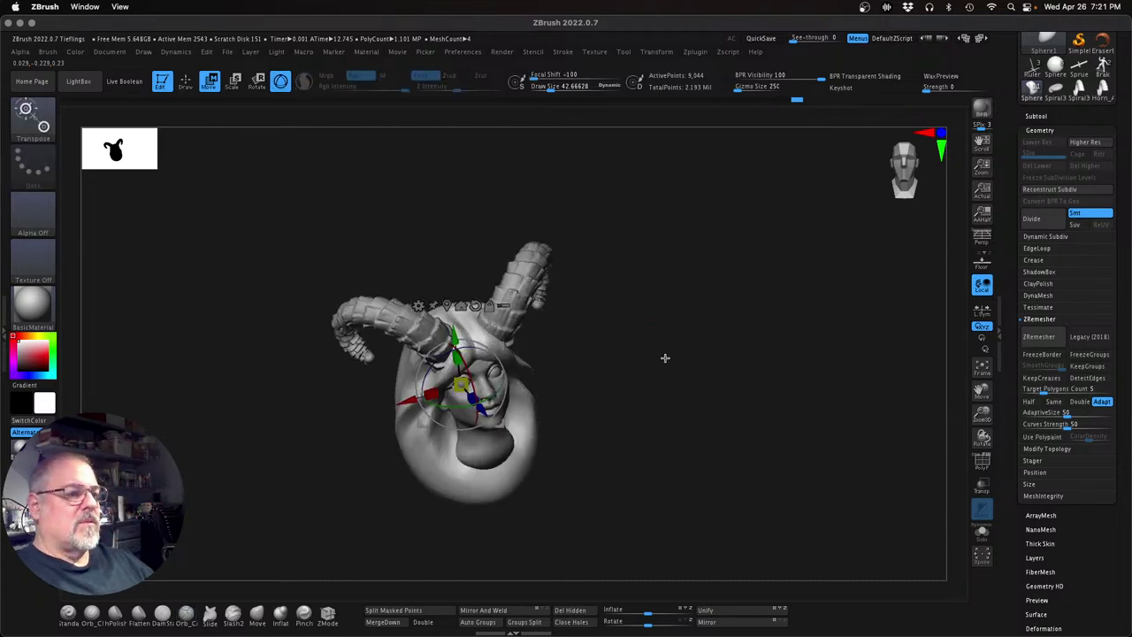
{"action": "key", "text": "q"}
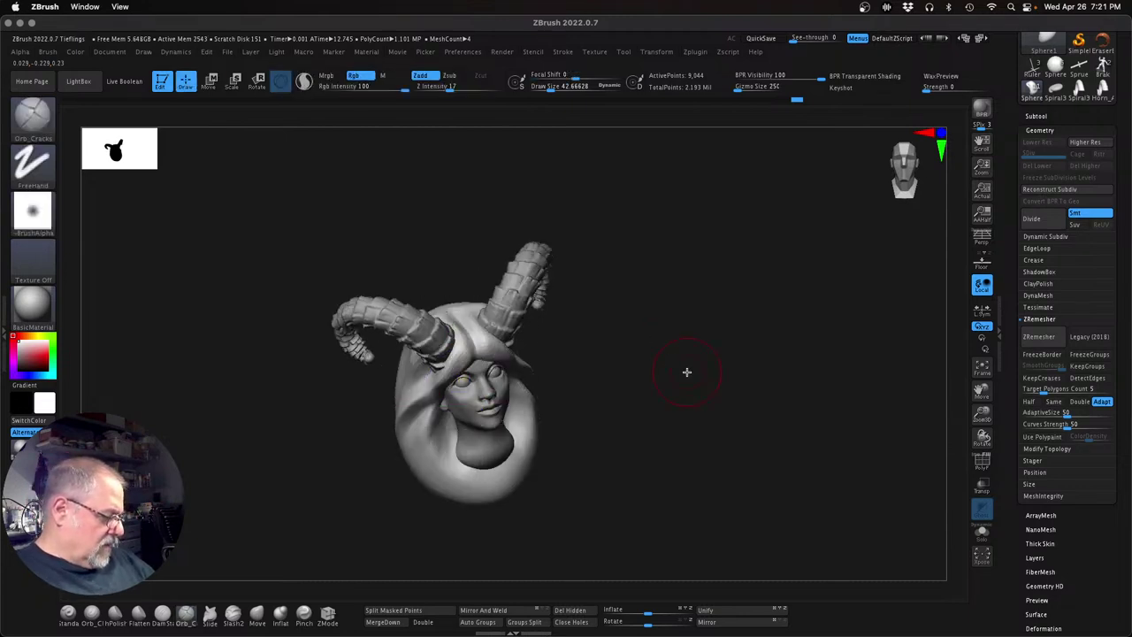
{"action": "key", "text": "s"}
{"action": "left_click_drag", "start_coordinate": [696, 381], "coordinate": [643, 414]}
{"action": "mouse_move", "coordinate": [474, 376]}
{"action": "left_mouse_down"}
{"action": "mouse_move", "coordinate": [684, 430]}
{"action": "mouse_move", "coordinate": [760, 503]}
{"action": "mouse_move", "coordinate": [732, 470]}
{"action": "left_mouse_up"}
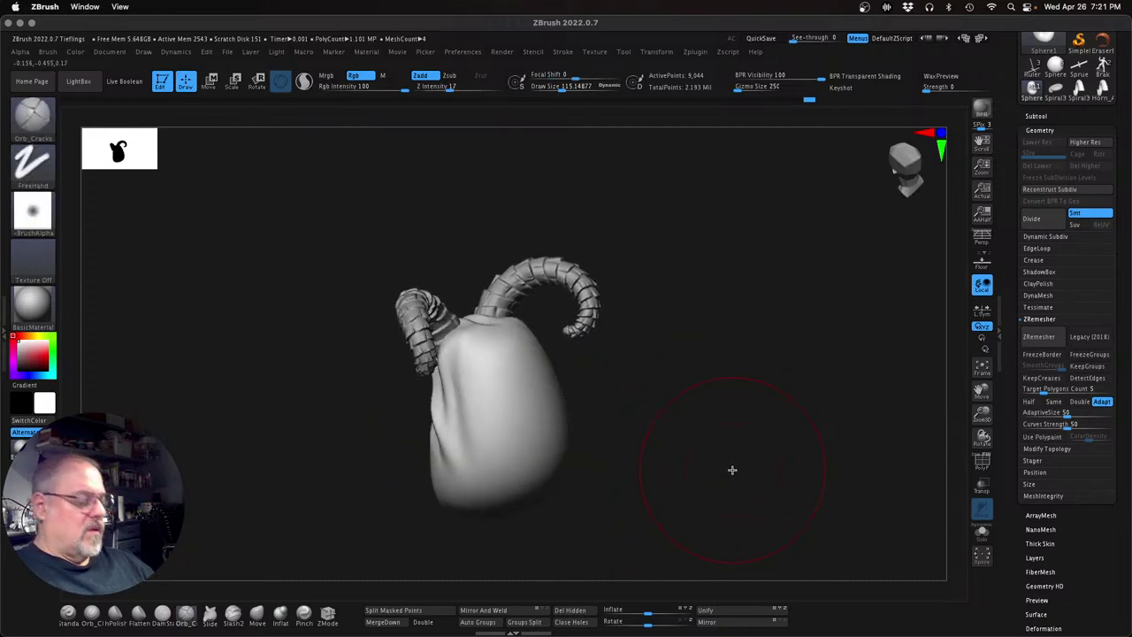
{"action": "key", "text": "s"}
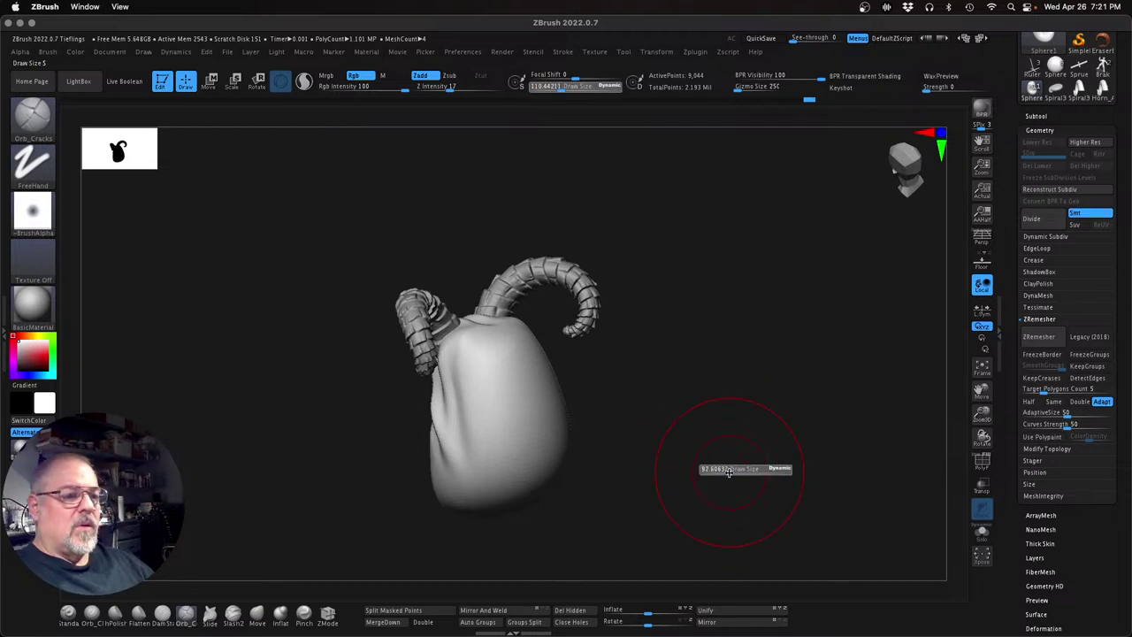
{"action": "left_click", "coordinate": [256, 613]}
{"action": "left_click_drag", "start_coordinate": [451, 338], "coordinate": [486, 379]}
{"action": "left_click_drag", "start_coordinate": [484, 306], "coordinate": [479, 330]}
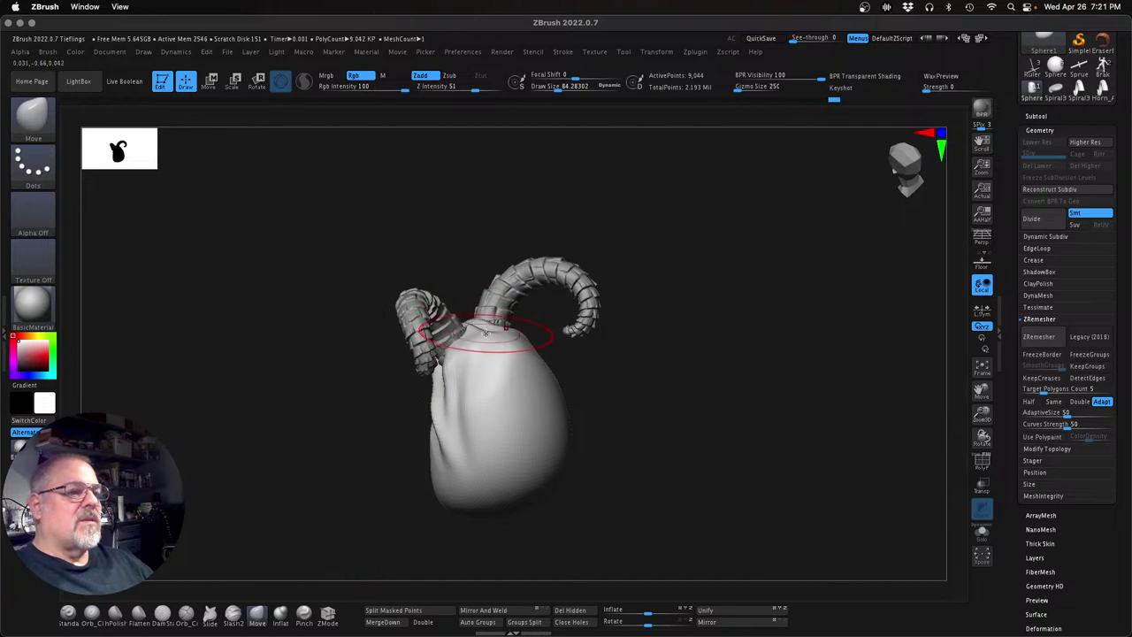
Push the hood's upper back inward with the Move brush from the side to slim its silhouette
{"action": "left_click_drag", "start_coordinate": [722, 303], "coordinate": [535, 336]}
{"action": "mouse_move", "coordinate": [593, 398]}
{"action": "left_mouse_down"}
{"action": "mouse_move", "coordinate": [592, 445]}
{"action": "mouse_move", "coordinate": [566, 460]}
{"action": "left_mouse_up"}
{"action": "mouse_move", "coordinate": [468, 330]}
{"action": "left_mouse_down"}
{"action": "mouse_move", "coordinate": [444, 368]}
{"action": "mouse_move", "coordinate": [461, 379]}
{"action": "mouse_move", "coordinate": [423, 391]}
{"action": "left_mouse_up"}
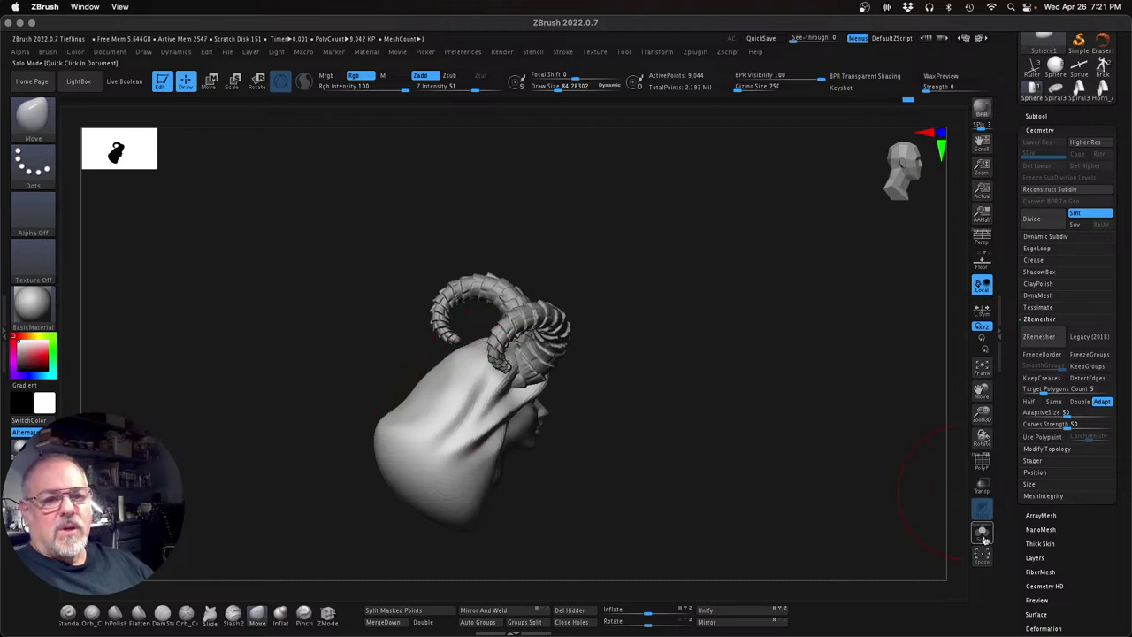
Turn on transparency, then pull in the hood's back with the Move brush and smooth the lower back area
{"action": "left_click", "coordinate": [981, 486]}
{"action": "left_click_drag", "start_coordinate": [685, 435], "coordinate": [682, 430]}
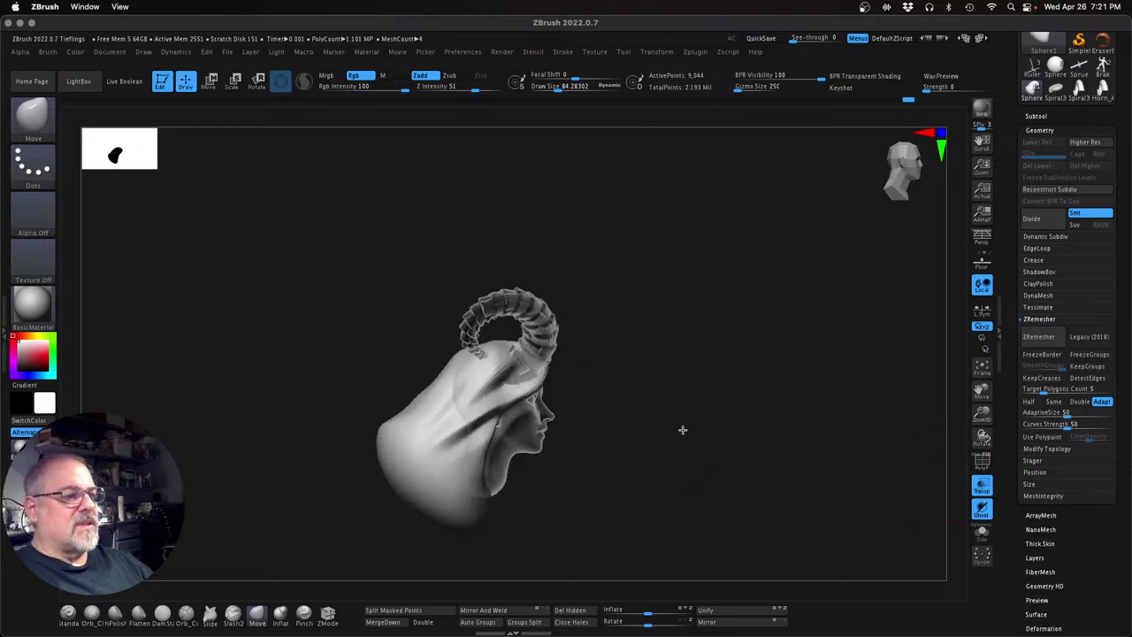
{"action": "mouse_move", "coordinate": [407, 443]}
{"action": "left_mouse_down"}
{"action": "mouse_move", "coordinate": [411, 458]}
{"action": "mouse_move", "coordinate": [386, 463]}
{"action": "mouse_move", "coordinate": [404, 417]}
{"action": "left_mouse_up"}
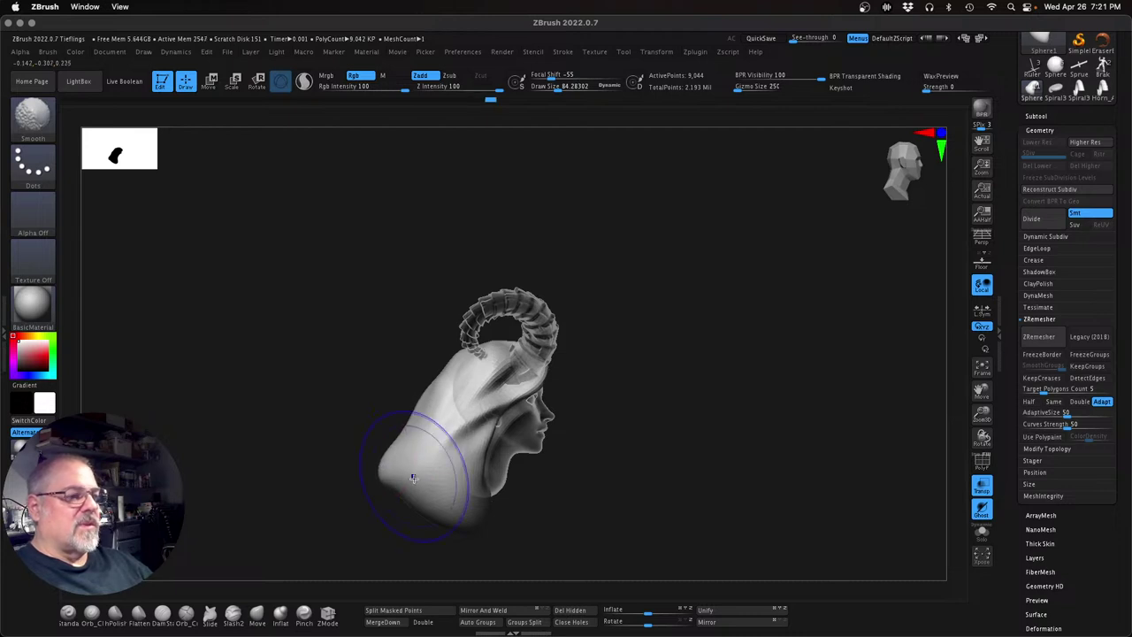
{"action": "left_click_drag", "start_coordinate": [413, 477], "coordinate": [417, 479], "text": "shift"}
Shorten the hood vertically and raise its lower edge around the neck with the gizmo in front view
{"action": "left_click_drag", "start_coordinate": [473, 529], "coordinate": [561, 519]}
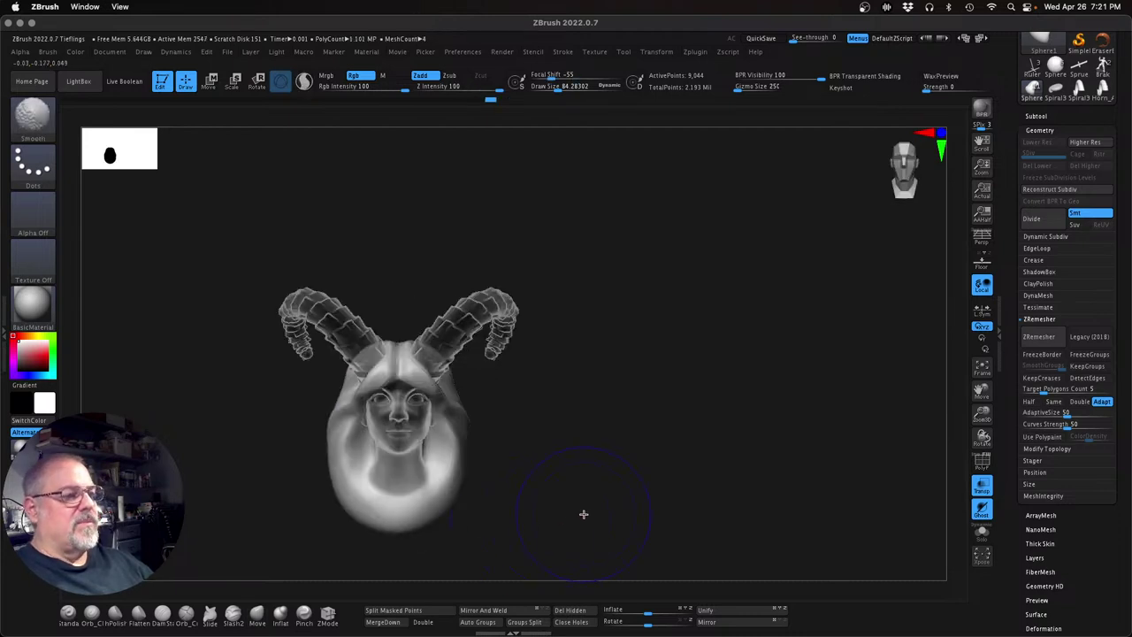
{"action": "key", "text": "w"}
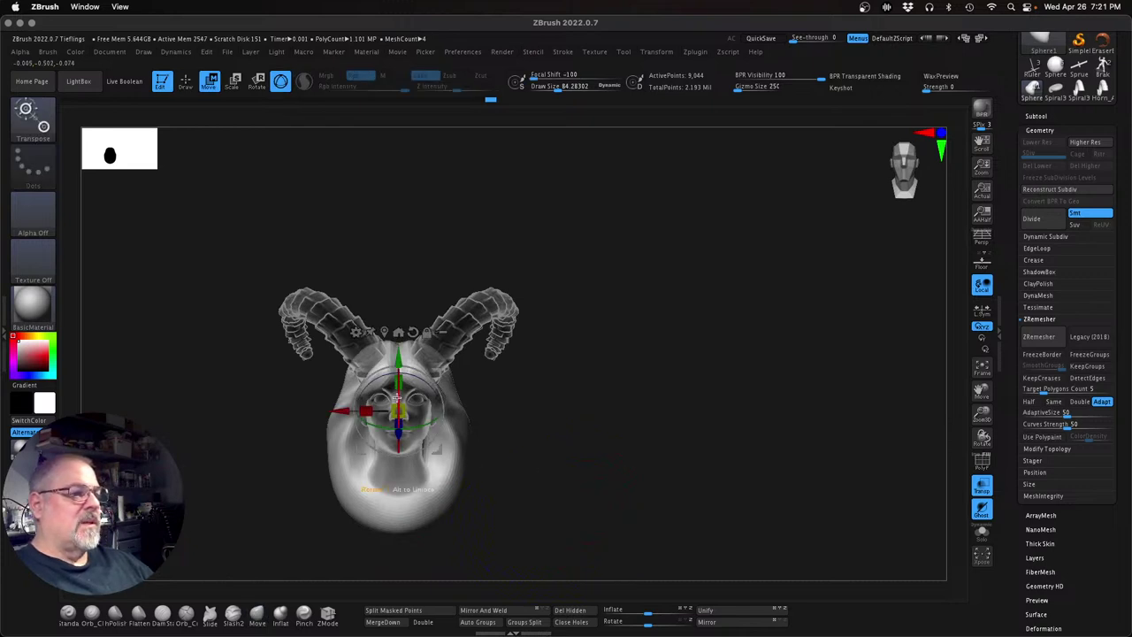
{"action": "left_click_drag", "start_coordinate": [396, 382], "coordinate": [398, 347]}
{"action": "left_click_drag", "start_coordinate": [579, 446], "coordinate": [745, 464]}
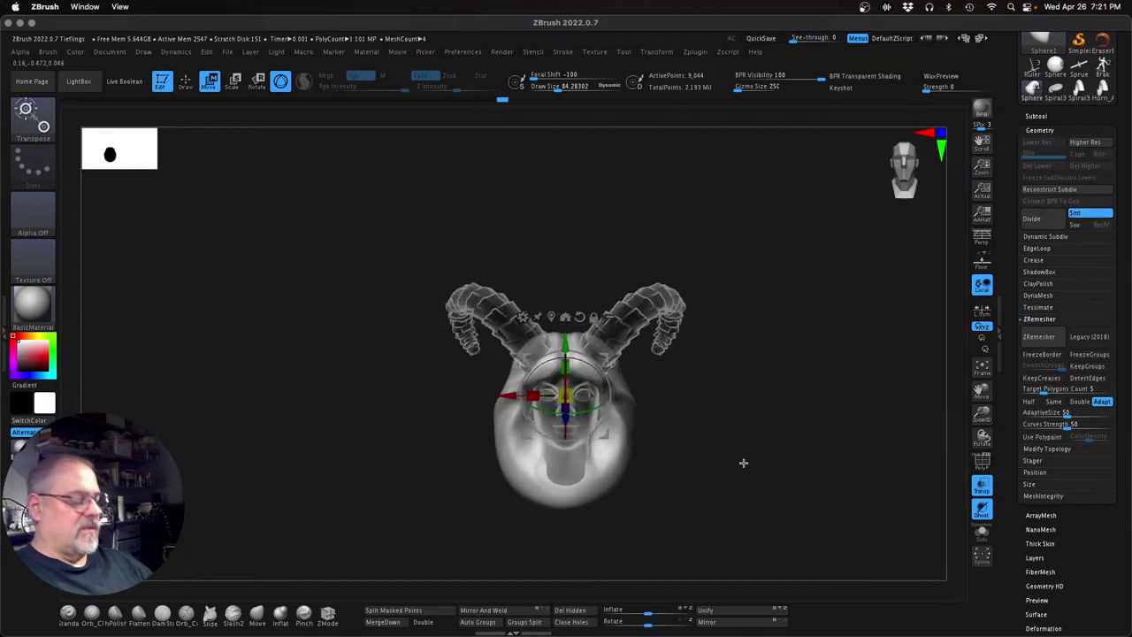
Turn off transparency, then slim the hood's sides and raise its lower front edge below the chin with the Move brush
{"action": "key", "text": "q"}
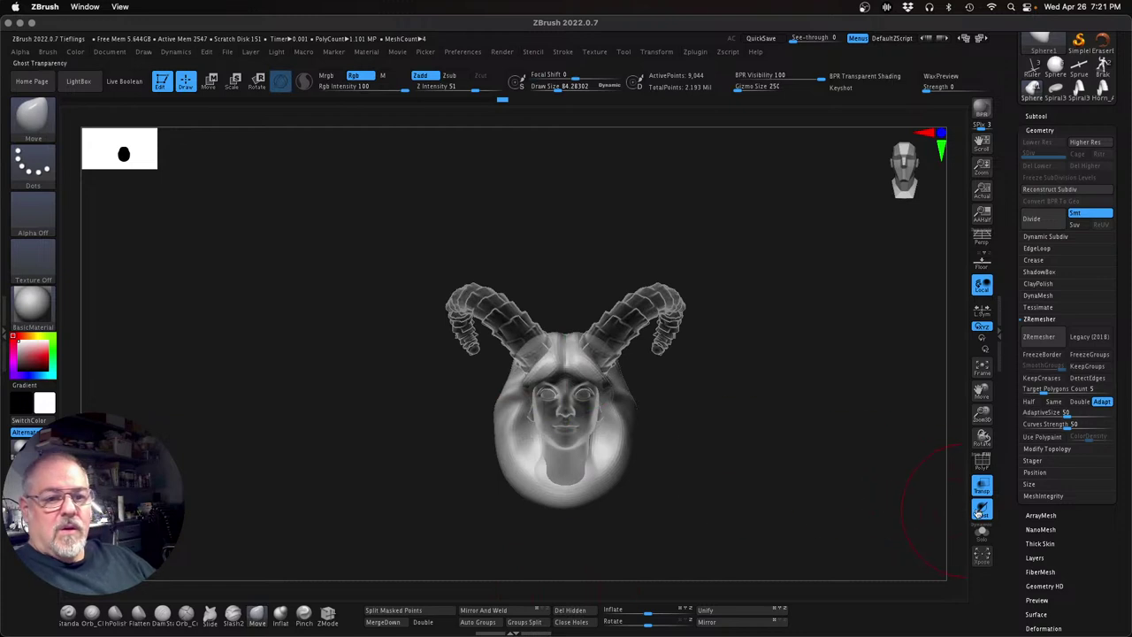
{"action": "left_click", "coordinate": [983, 487]}
{"action": "left_click_drag", "start_coordinate": [620, 426], "coordinate": [605, 433]}
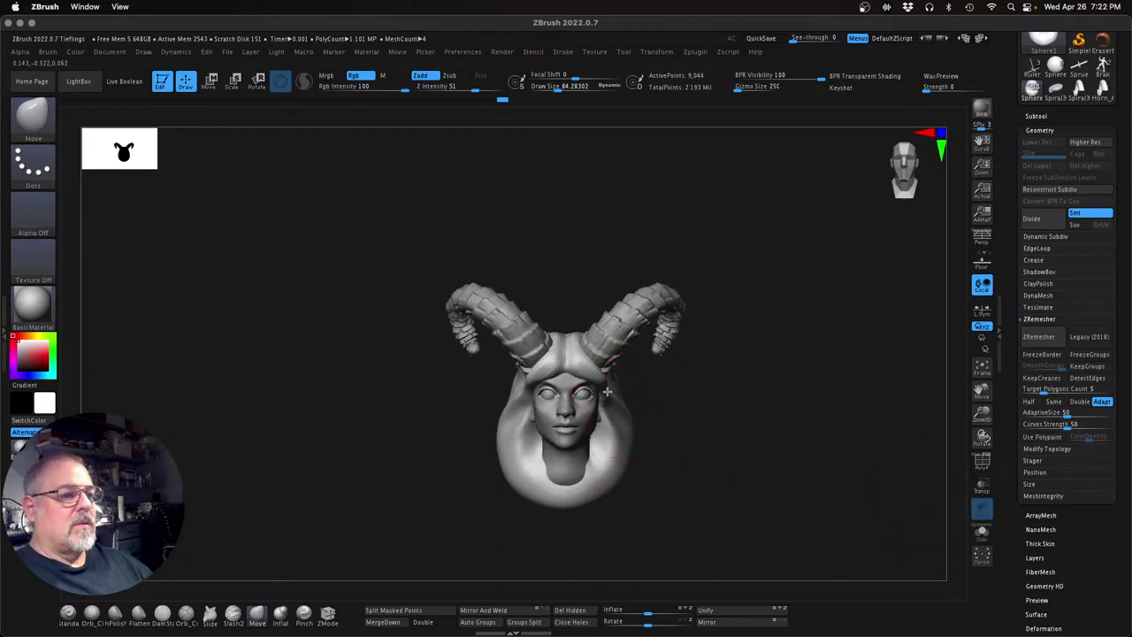
{"action": "mouse_move", "coordinate": [698, 409]}
{"action": "left_mouse_down"}
{"action": "mouse_move", "coordinate": [837, 424]}
{"action": "mouse_move", "coordinate": [680, 380]}
{"action": "mouse_move", "coordinate": [666, 345]}
{"action": "mouse_move", "coordinate": [660, 369]}
{"action": "left_mouse_up"}
{"action": "mouse_move", "coordinate": [465, 454]}
{"action": "left_mouse_down"}
{"action": "mouse_move", "coordinate": [543, 450]}
{"action": "mouse_move", "coordinate": [553, 465]}
{"action": "left_mouse_up"}
{"action": "mouse_move", "coordinate": [751, 495]}
{"action": "left_mouse_down"}
{"action": "mouse_move", "coordinate": [768, 498]}
{"action": "mouse_move", "coordinate": [672, 518]}
{"action": "left_mouse_up"}
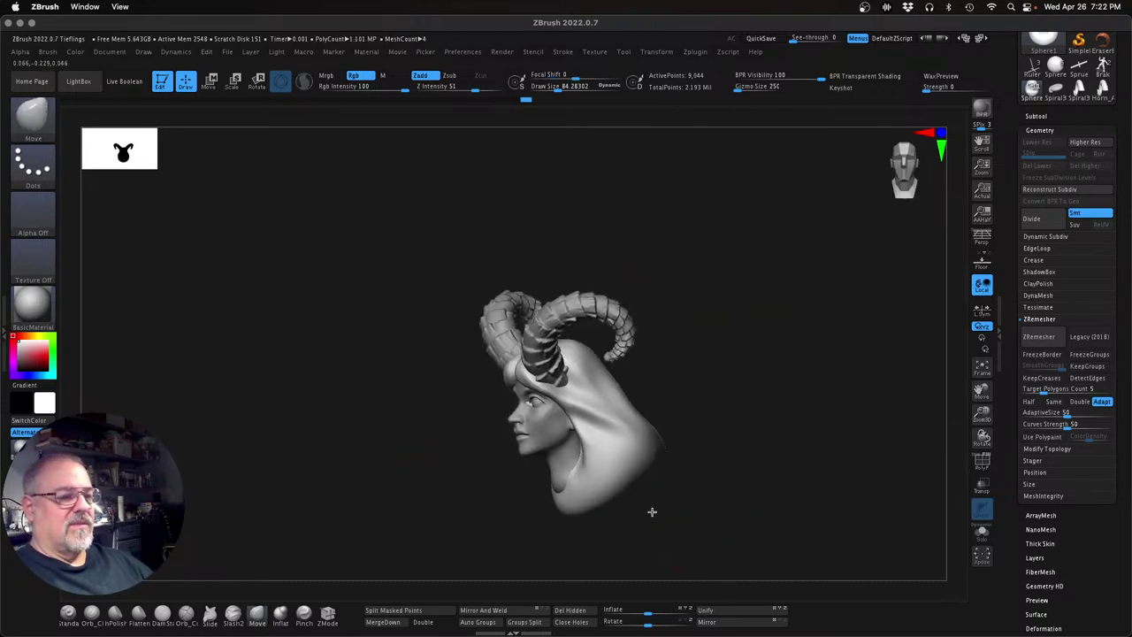
{"action": "left_click_drag", "start_coordinate": [571, 492], "coordinate": [549, 482]}
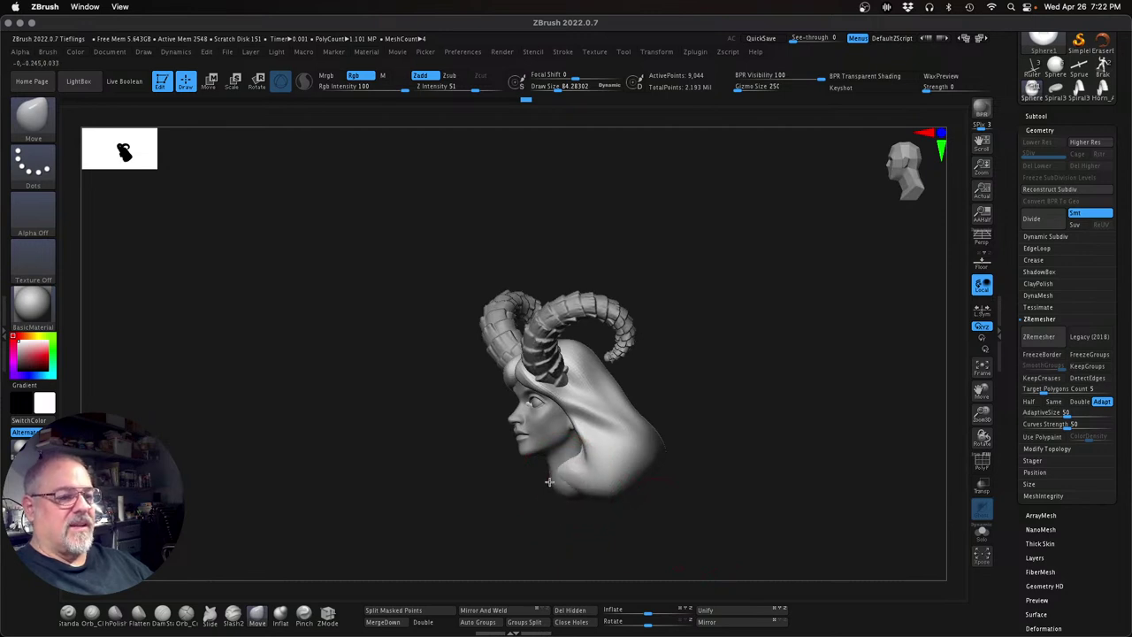
Adjust the hood's sides around the horn bases and beside the cheeks with the Move brush from several angles
{"action": "left_click_drag", "start_coordinate": [680, 425], "coordinate": [735, 402]}
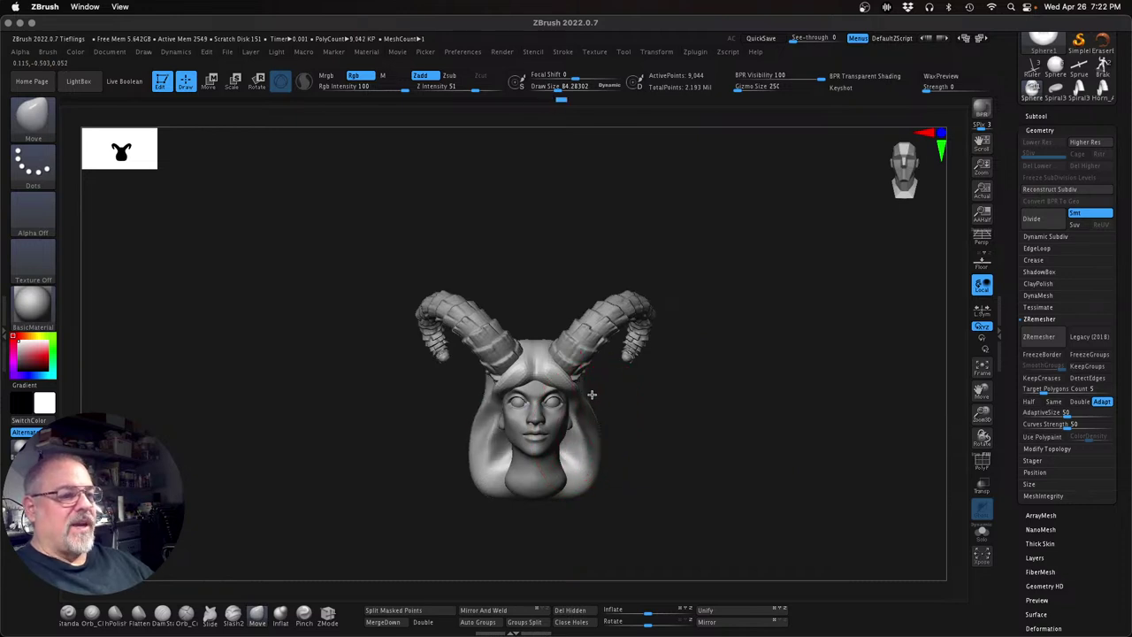
{"action": "mouse_move", "coordinate": [724, 428]}
{"action": "left_mouse_down"}
{"action": "mouse_move", "coordinate": [775, 424]}
{"action": "mouse_move", "coordinate": [792, 437]}
{"action": "mouse_move", "coordinate": [770, 458]}
{"action": "left_mouse_up"}
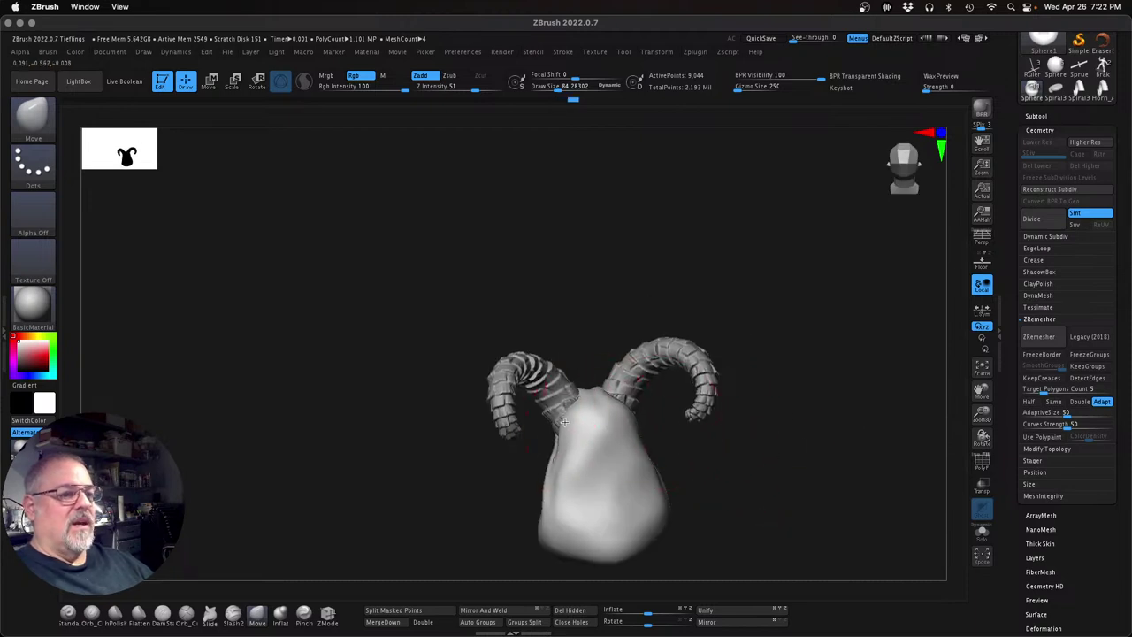
{"action": "mouse_move", "coordinate": [734, 451]}
{"action": "left_mouse_down"}
{"action": "mouse_move", "coordinate": [788, 425]}
{"action": "mouse_move", "coordinate": [802, 399]}
{"action": "mouse_move", "coordinate": [729, 453]}
{"action": "left_mouse_up"}
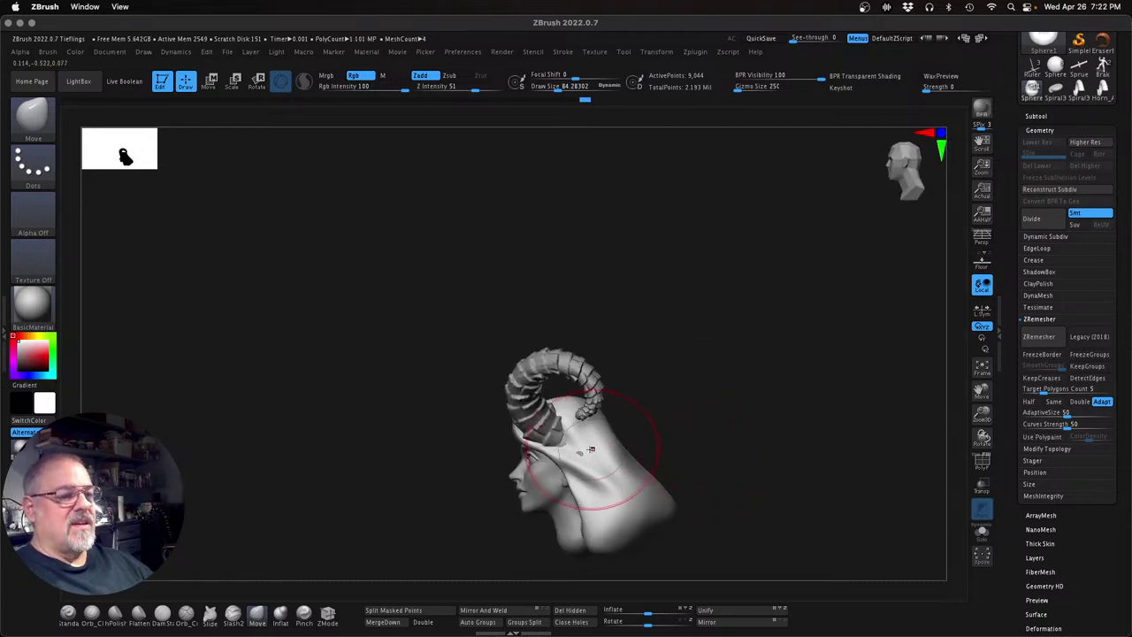
{"action": "left_click_drag", "start_coordinate": [718, 400], "coordinate": [805, 454]}
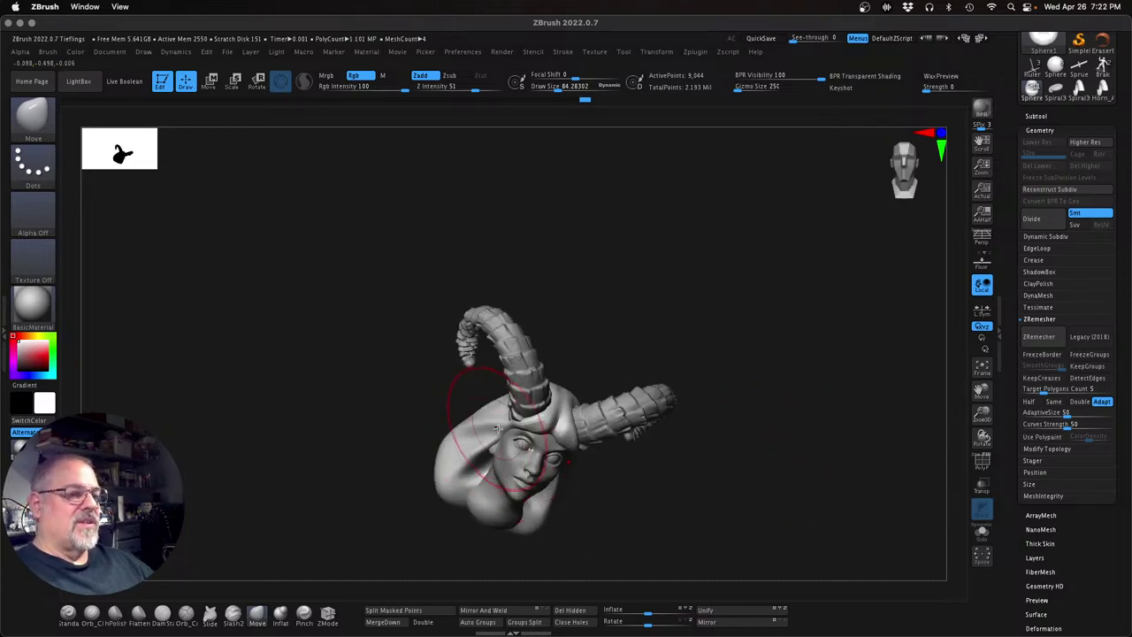
{"action": "left_click_drag", "start_coordinate": [477, 434], "coordinate": [486, 433]}
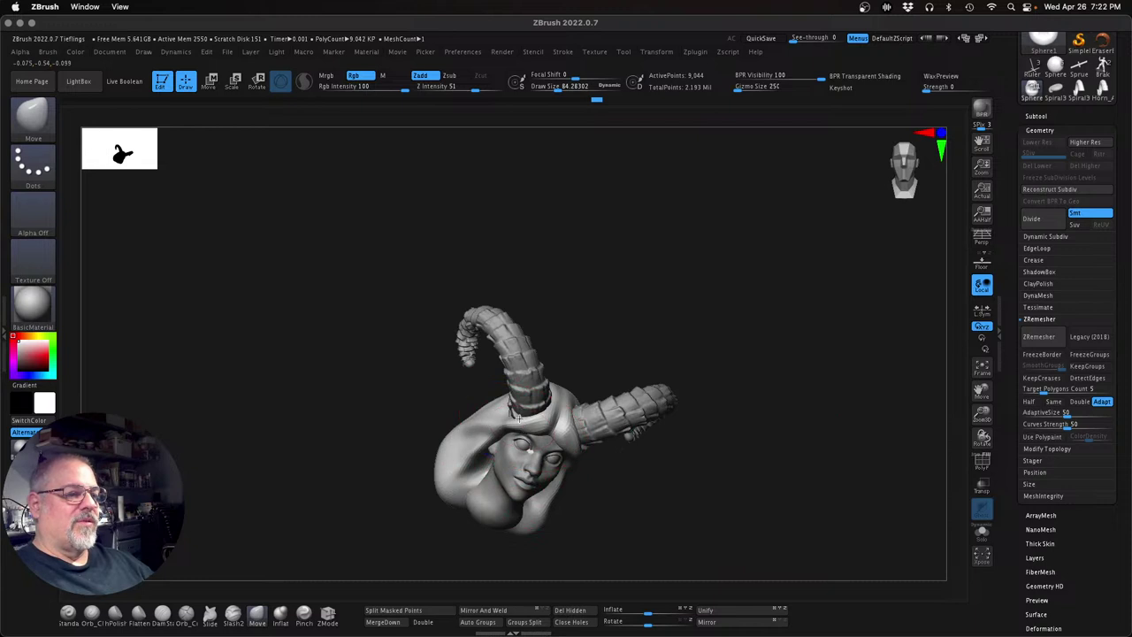
Carve fold creases above the forehead and beside the face with the Orb_Cracks brush at a draw size of about 40
{"action": "left_click_drag", "start_coordinate": [780, 430], "coordinate": [780, 430]}
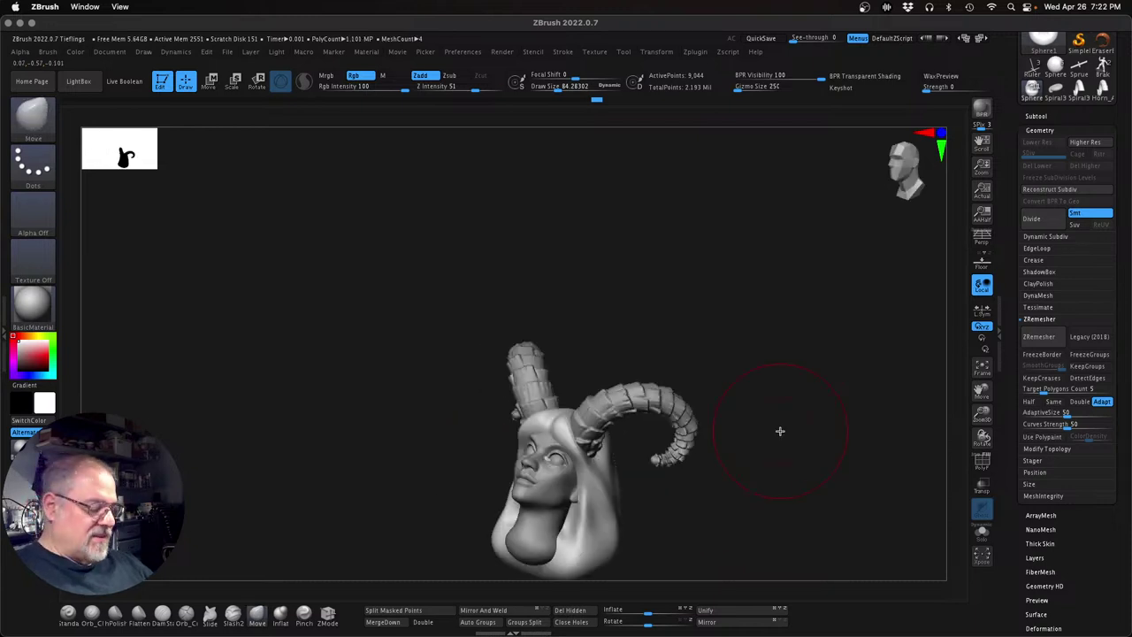
{"action": "left_click_drag", "start_coordinate": [982, 414], "coordinate": [1026, 420]}
{"action": "left_click_drag", "start_coordinate": [821, 508], "coordinate": [800, 460]}
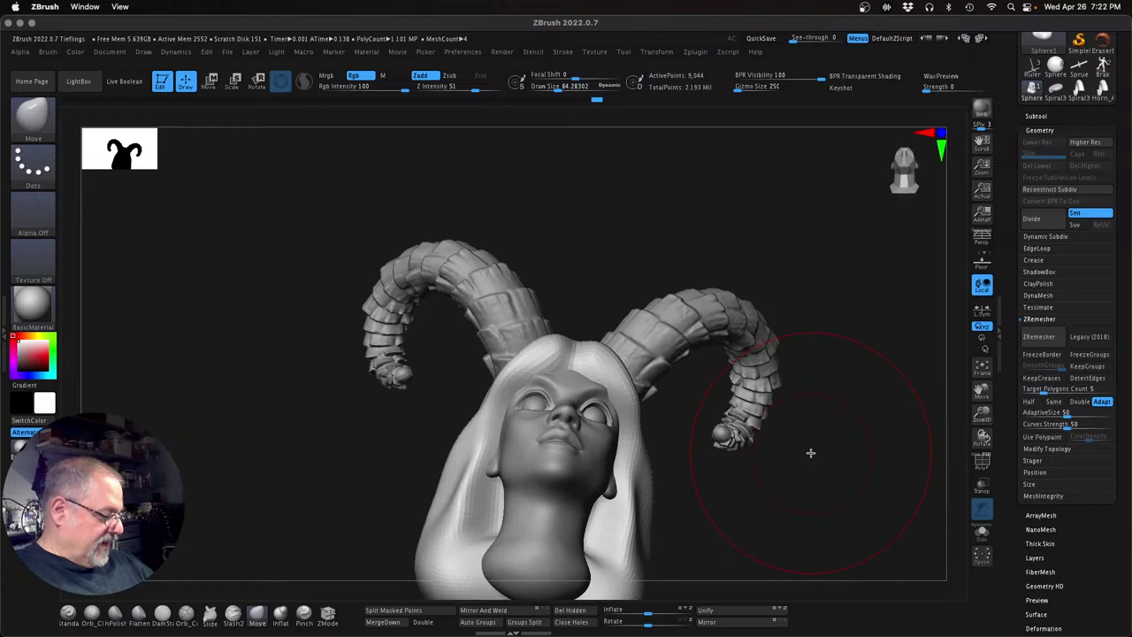
{"action": "key", "text": "s"}
{"action": "left_click_drag", "start_coordinate": [800, 448], "coordinate": [792, 448]}
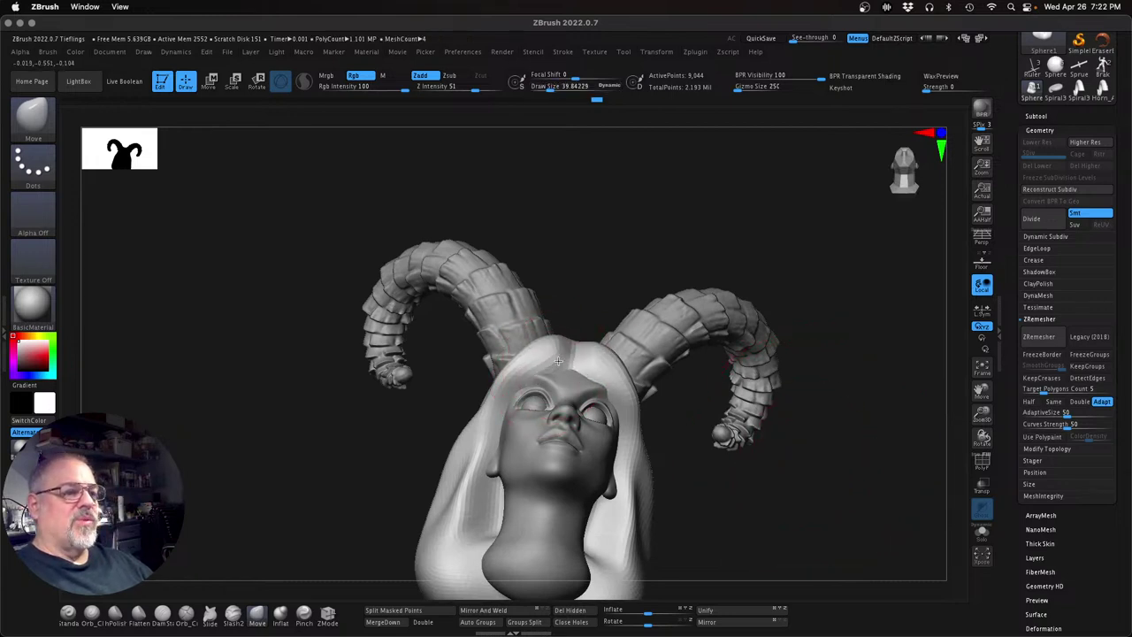
{"action": "left_click", "coordinate": [186, 612]}
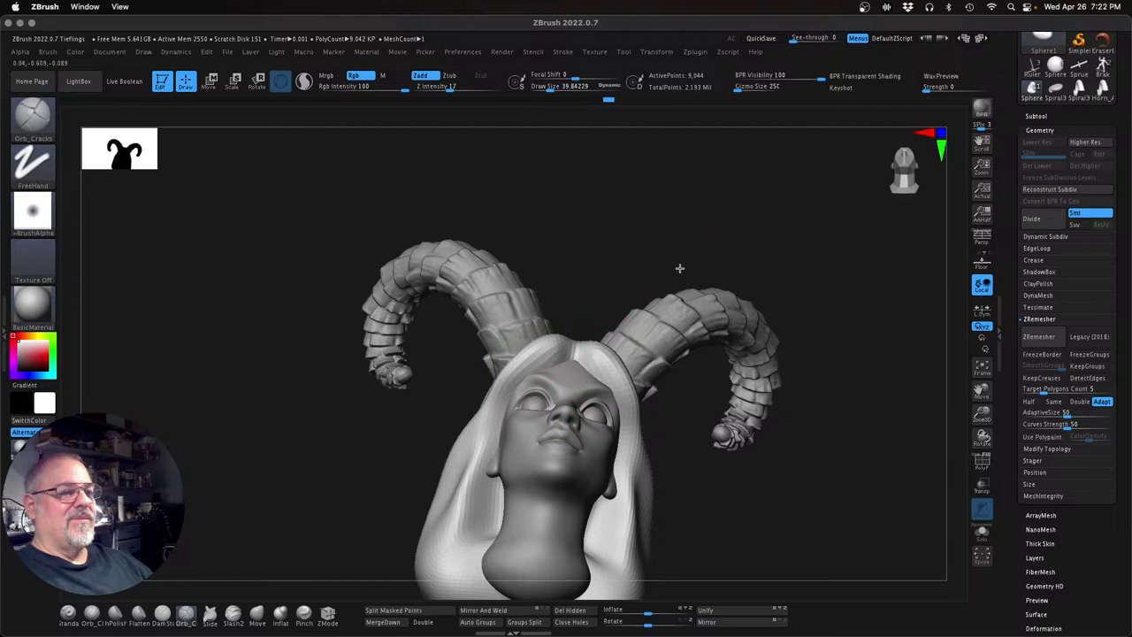
{"action": "left_click_drag", "start_coordinate": [677, 286], "coordinate": [564, 331]}
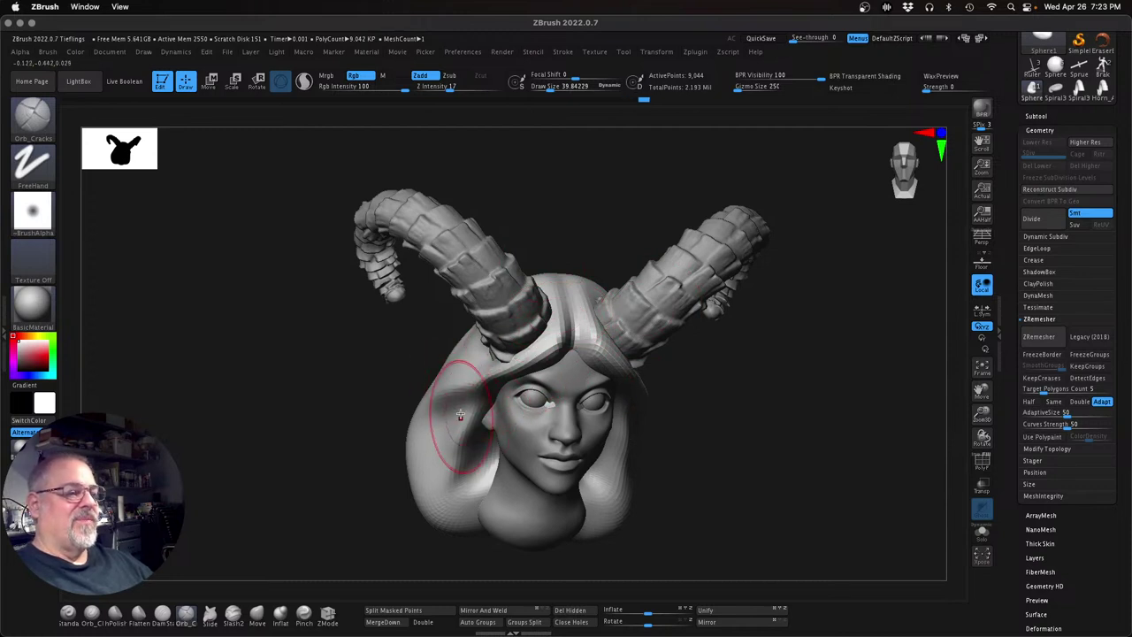
{"action": "left_click_drag", "start_coordinate": [467, 428], "coordinate": [447, 480]}
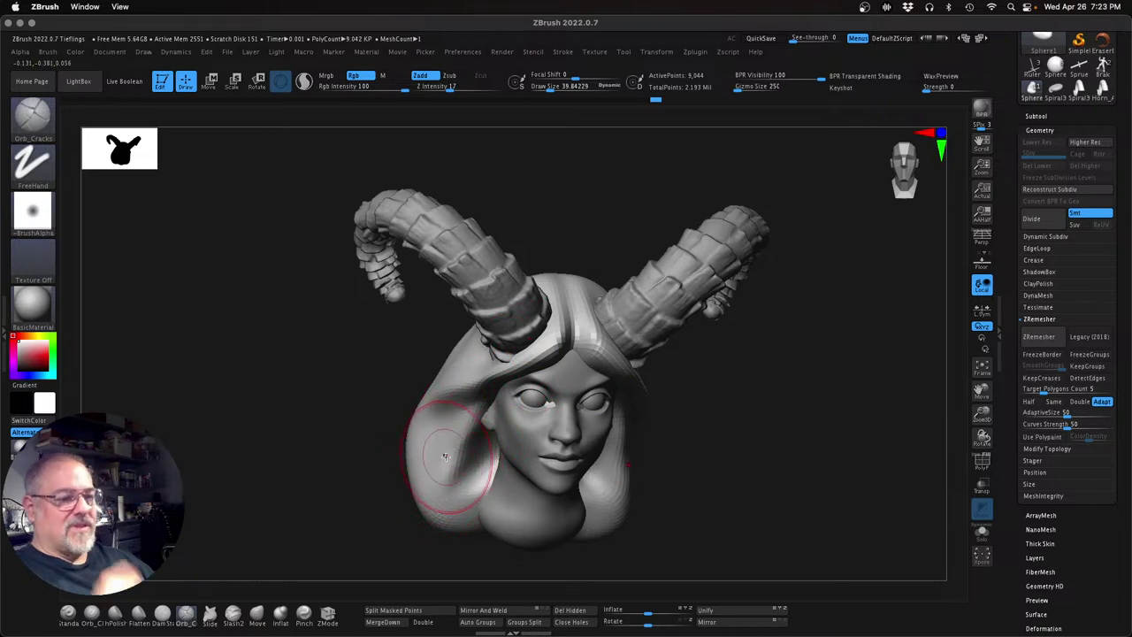
Carve folds on the hood's side and around the horn bases with Orb_Cracks, and smooth the top behind the horns
{"action": "left_click_drag", "start_coordinate": [807, 418], "coordinate": [720, 419]}
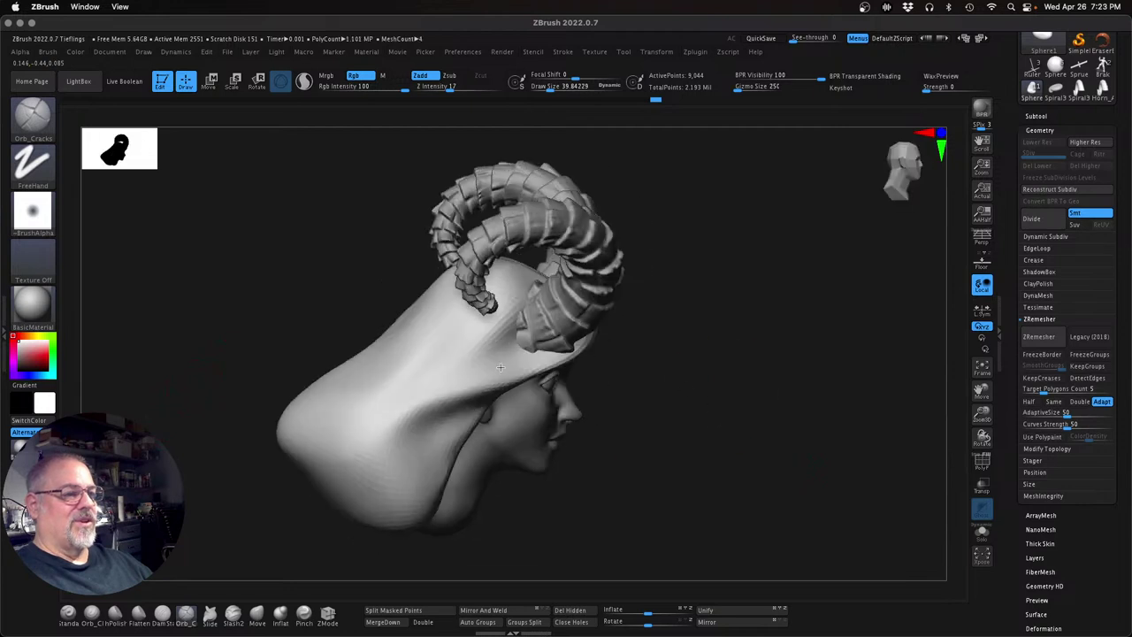
{"action": "left_click_drag", "start_coordinate": [457, 349], "coordinate": [520, 334]}
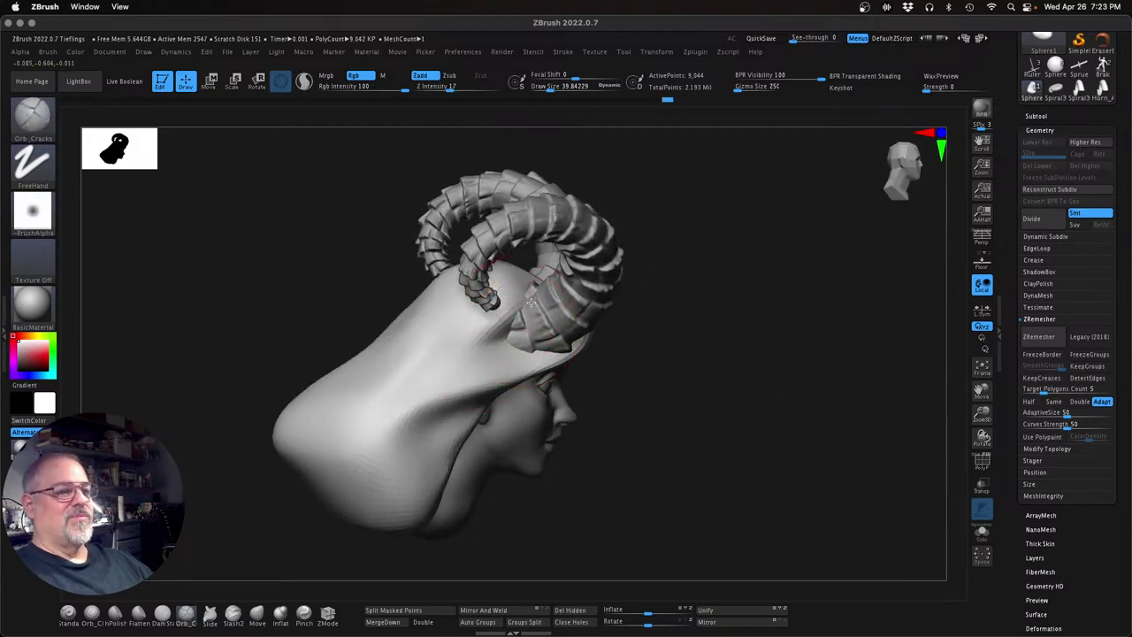
{"action": "left_click_drag", "start_coordinate": [760, 324], "coordinate": [504, 288]}
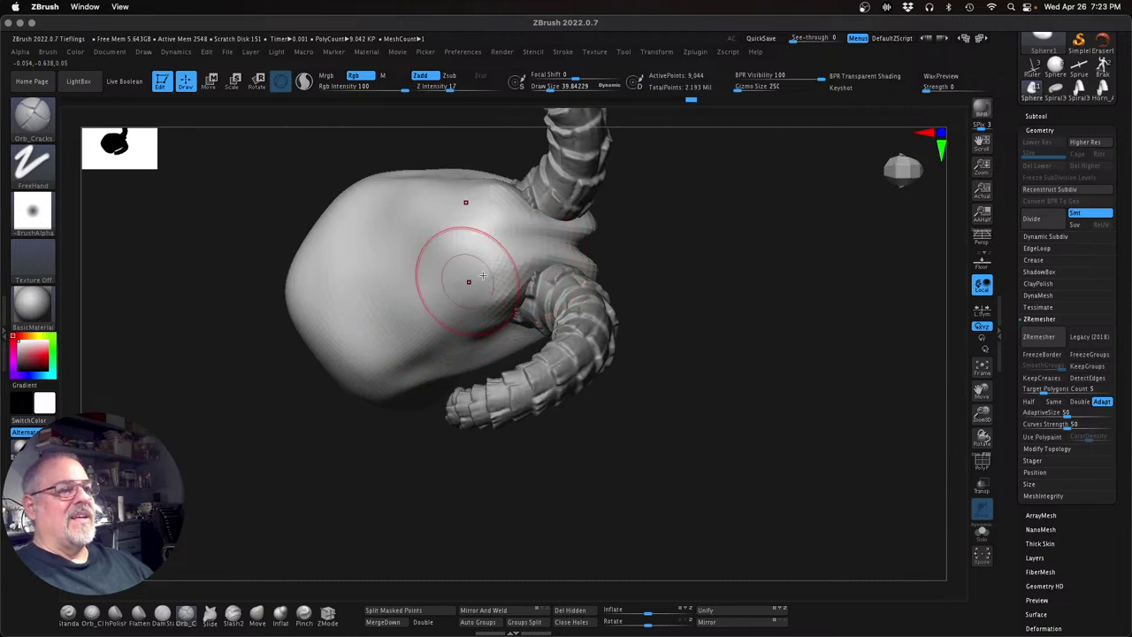
{"action": "key", "text": "shift"}
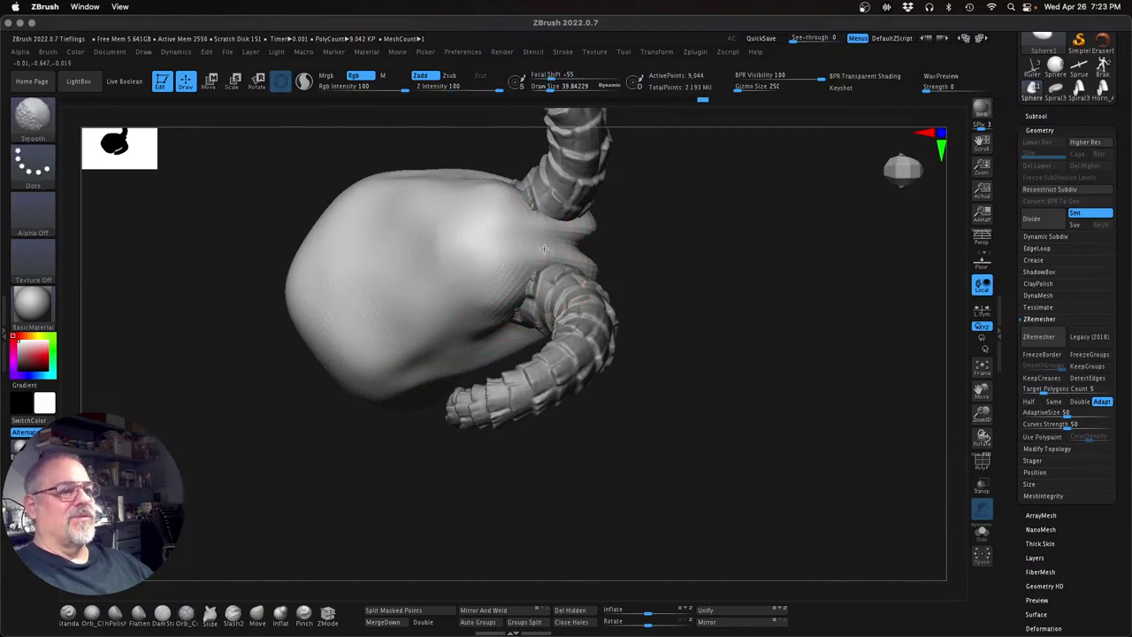
{"action": "mouse_move", "coordinate": [443, 268]}
{"action": "left_mouse_down", "text": "shift"}
{"action": "mouse_move", "coordinate": [432, 256]}
{"action": "mouse_move", "coordinate": [420, 273]}
{"action": "left_mouse_up", "text": "shift"}
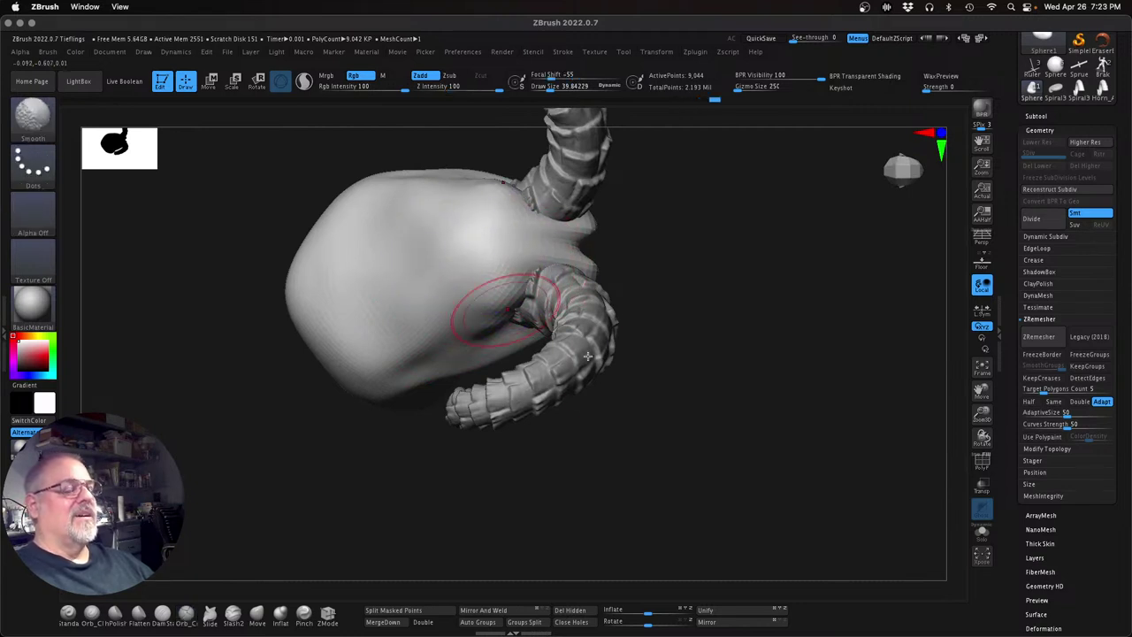
Isolate the hood, rework the inner surface of its face opening, and bring the other parts back into view
{"action": "mouse_move", "coordinate": [703, 278]}
{"action": "left_mouse_down"}
{"action": "mouse_move", "coordinate": [695, 259]}
{"action": "mouse_move", "coordinate": [684, 309]}
{"action": "mouse_move", "coordinate": [733, 336]}
{"action": "mouse_move", "coordinate": [531, 261]}
{"action": "left_mouse_up"}
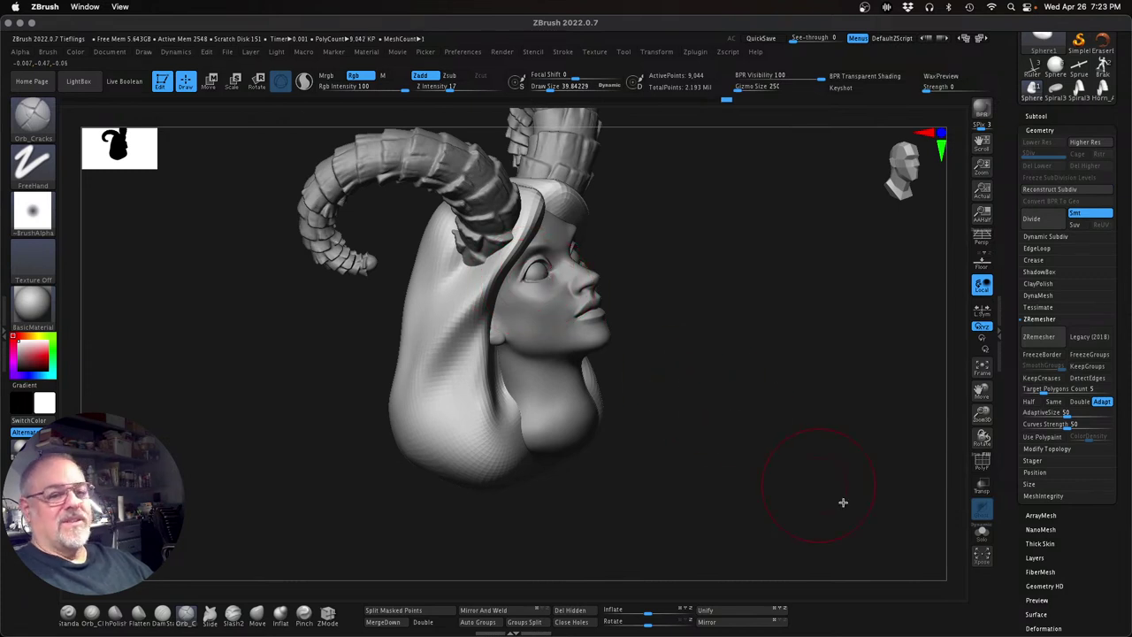
{"action": "left_click", "coordinate": [981, 531]}
{"action": "left_click_drag", "start_coordinate": [756, 415], "coordinate": [733, 403]}
{"action": "mouse_move", "coordinate": [565, 244]}
{"action": "left_mouse_down"}
{"action": "mouse_move", "coordinate": [575, 292]}
{"action": "mouse_move", "coordinate": [542, 308]}
{"action": "mouse_move", "coordinate": [566, 313]}
{"action": "mouse_move", "coordinate": [569, 328]}
{"action": "left_mouse_up"}
{"action": "mouse_move", "coordinate": [541, 290]}
{"action": "left_mouse_down"}
{"action": "mouse_move", "coordinate": [543, 336]}
{"action": "mouse_move", "coordinate": [527, 331]}
{"action": "mouse_move", "coordinate": [548, 291]}
{"action": "mouse_move", "coordinate": [566, 336]}
{"action": "left_mouse_up"}
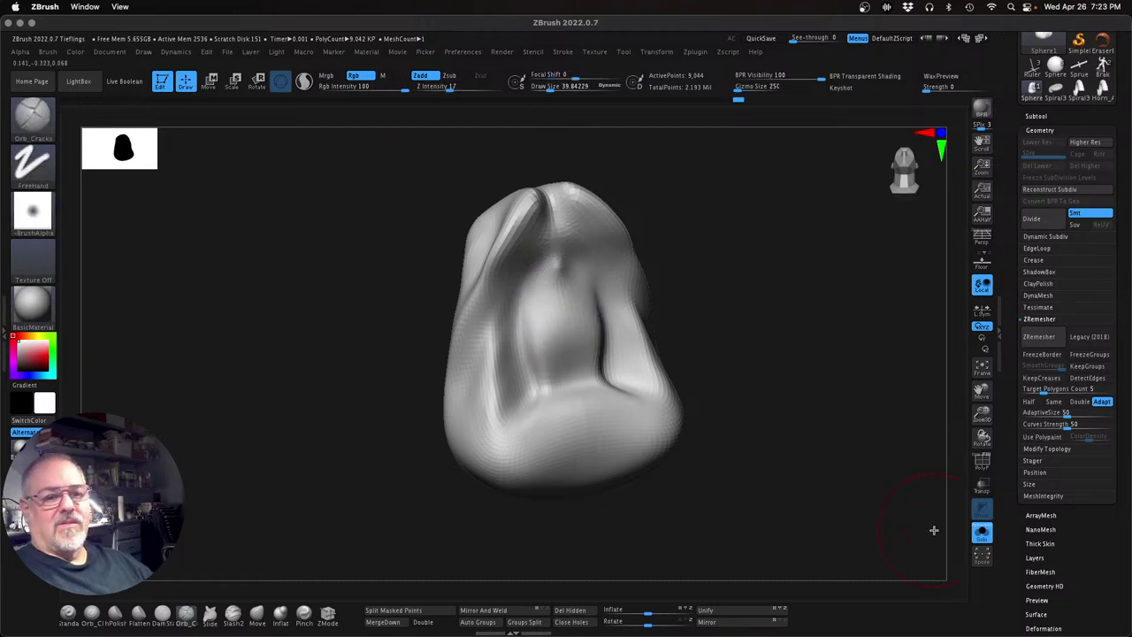
{"action": "left_click", "coordinate": [982, 531]}
{"action": "mouse_move", "coordinate": [783, 514]}
{"action": "left_mouse_down"}
{"action": "mouse_move", "coordinate": [788, 528]}
{"action": "mouse_move", "coordinate": [830, 533]}
{"action": "left_mouse_up"}
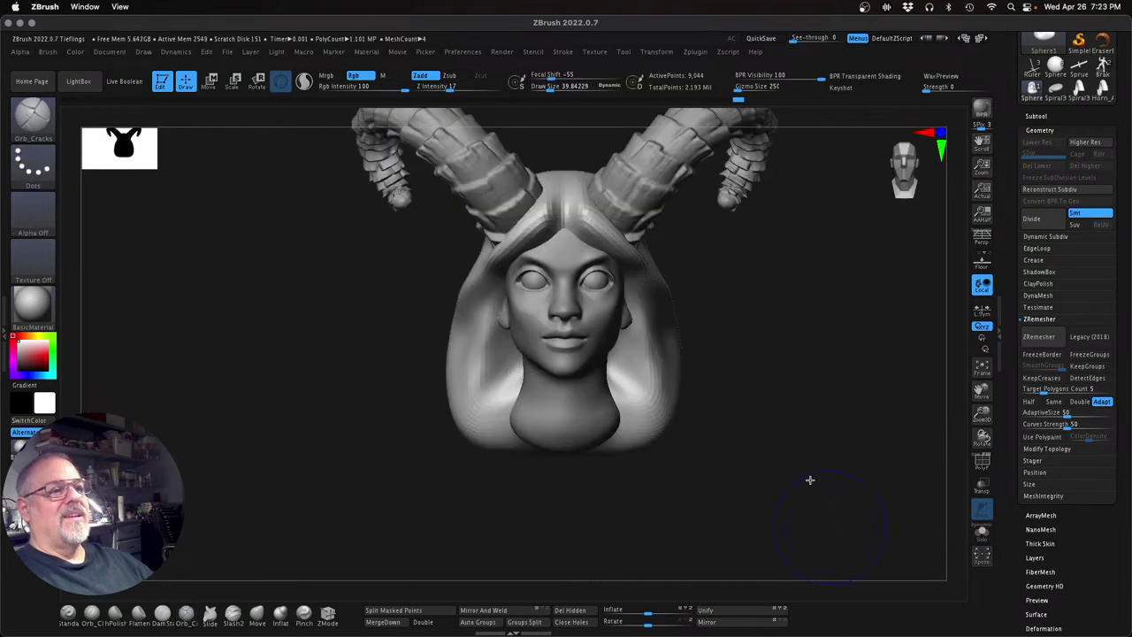
Make the Torso, Arms and Legs subtools visible to judge the hood against the whole figure
{"action": "mouse_move", "coordinate": [781, 495]}
{"action": "left_mouse_down"}
{"action": "mouse_move", "coordinate": [770, 391]}
{"action": "mouse_move", "coordinate": [781, 389]}
{"action": "left_mouse_up"}
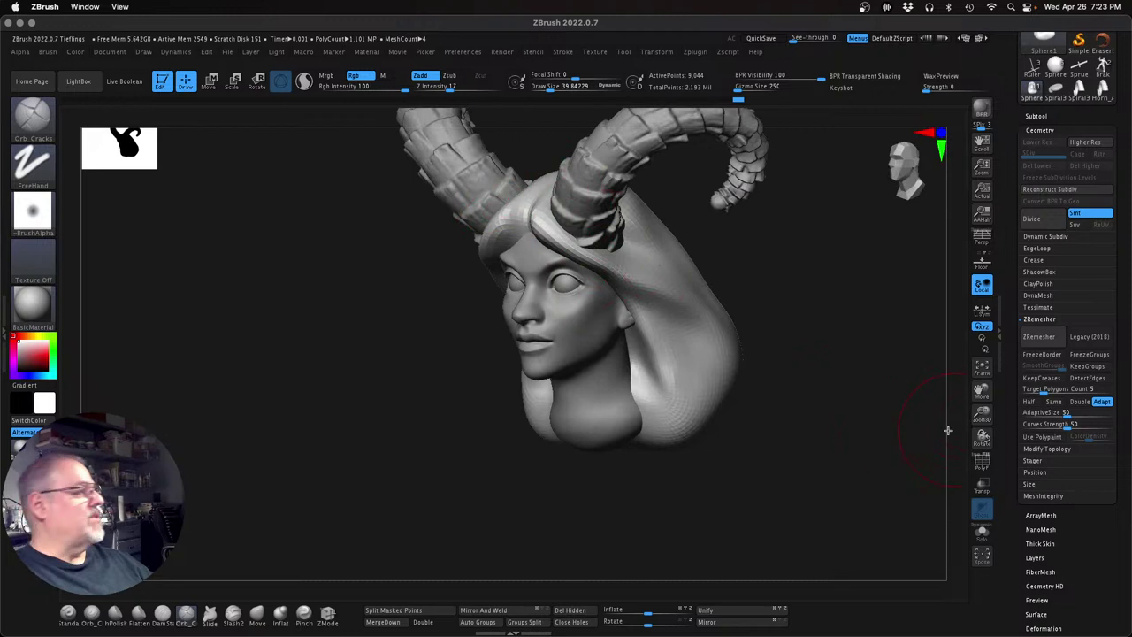
{"action": "left_click_drag", "start_coordinate": [984, 417], "coordinate": [875, 402]}
{"action": "left_click_drag", "start_coordinate": [733, 416], "coordinate": [601, 289]}
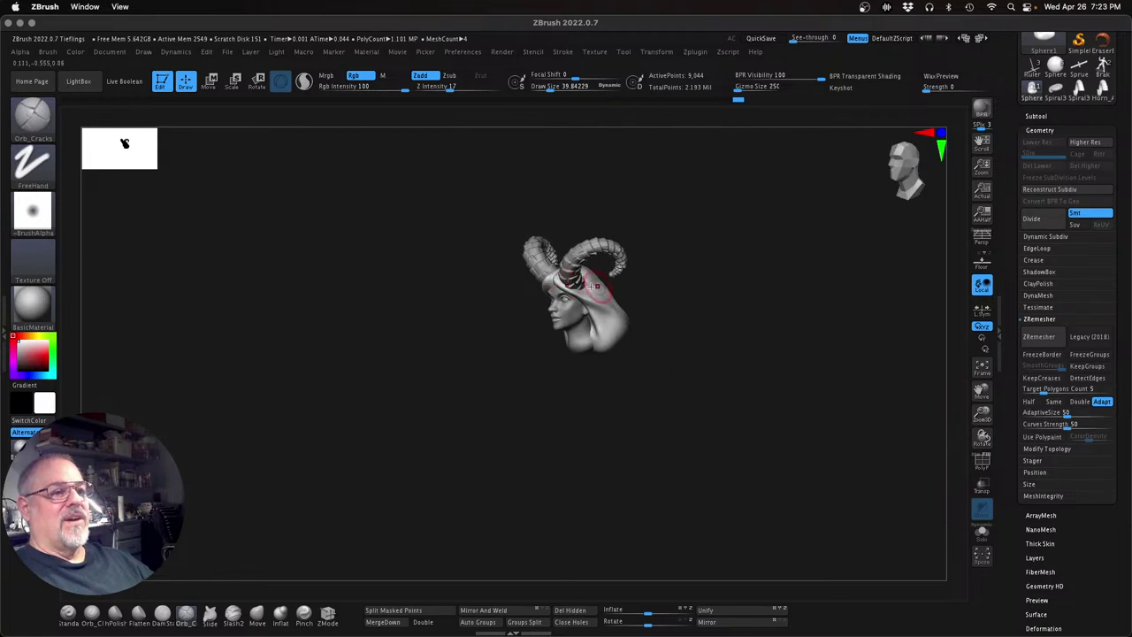
{"action": "left_click_drag", "start_coordinate": [726, 337], "coordinate": [995, 157]}
{"action": "left_click", "coordinate": [1044, 116]}
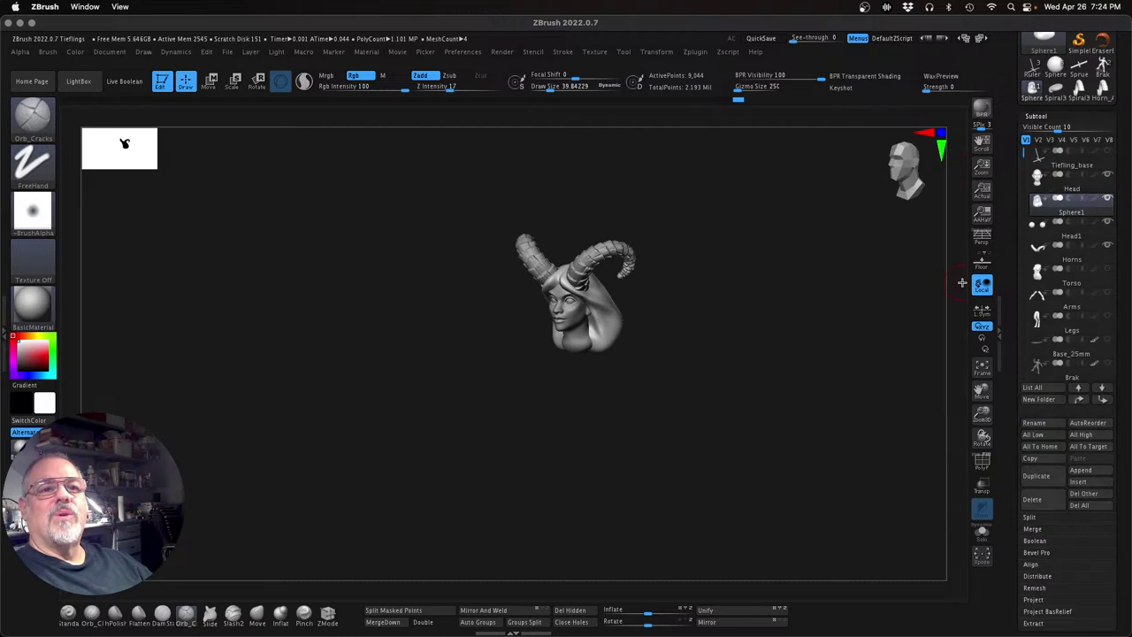
{"action": "left_click", "coordinate": [1108, 270]}
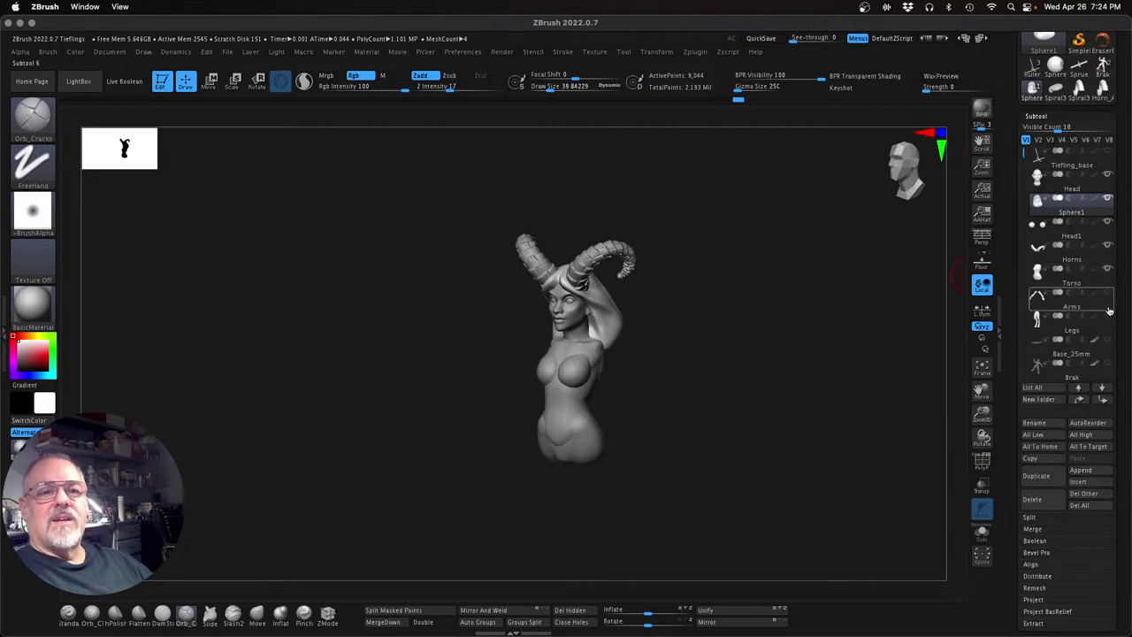
{"action": "left_click", "coordinate": [1107, 316]}
{"action": "left_click", "coordinate": [1105, 334]}
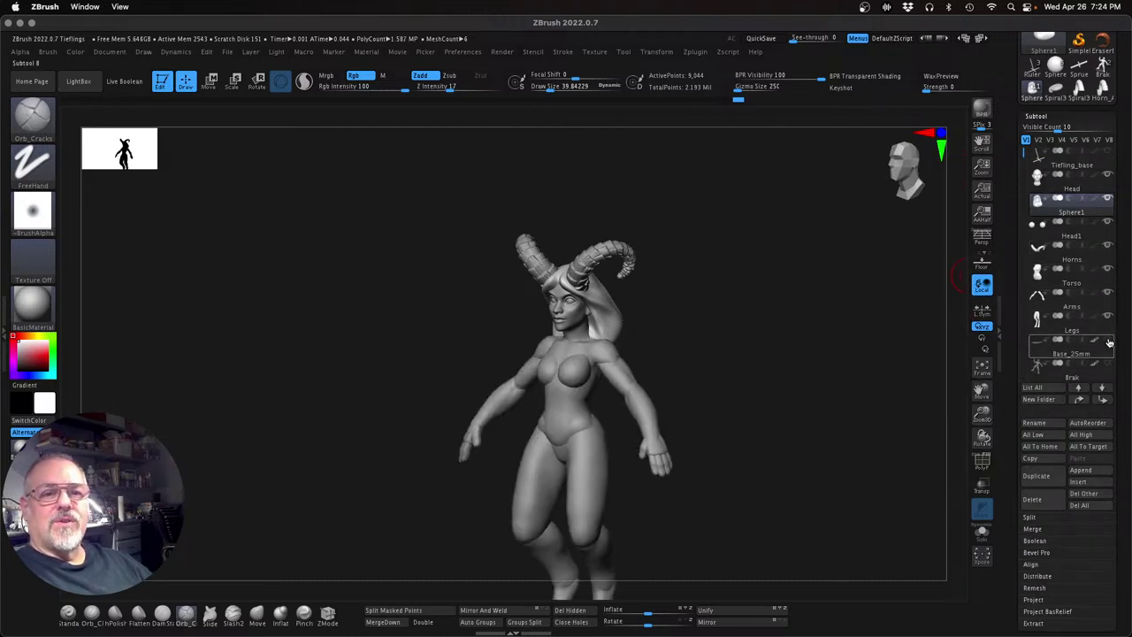
{"action": "left_click_drag", "start_coordinate": [982, 413], "coordinate": [959, 411]}
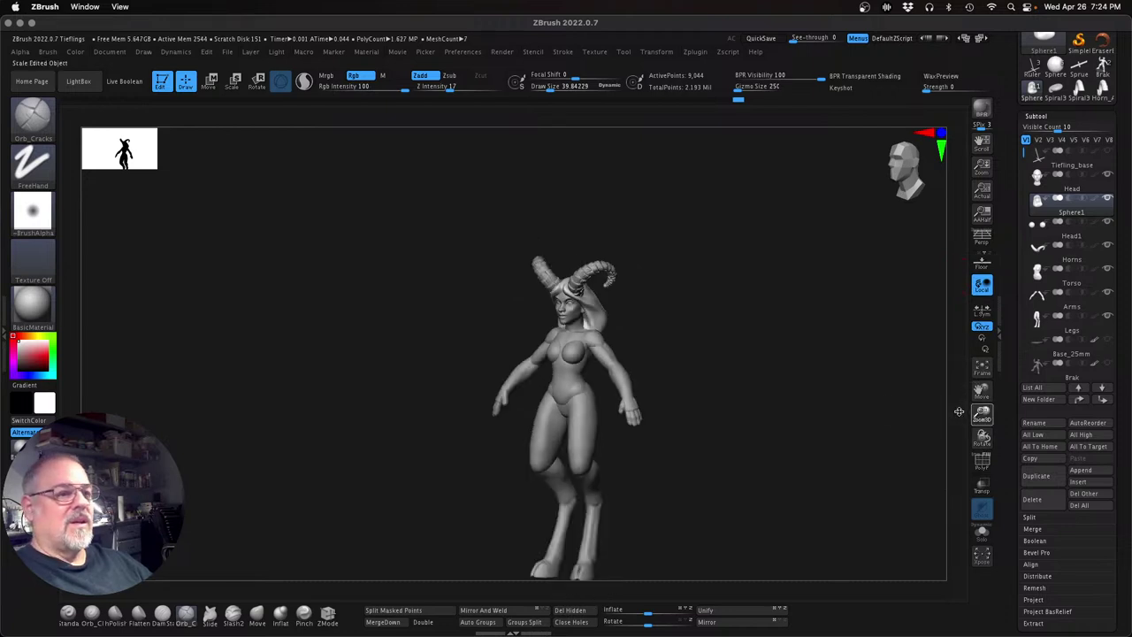
{"action": "left_click_drag", "start_coordinate": [834, 444], "coordinate": [770, 408]}
{"action": "left_click_drag", "start_coordinate": [1111, 496], "coordinate": [1112, 501]}
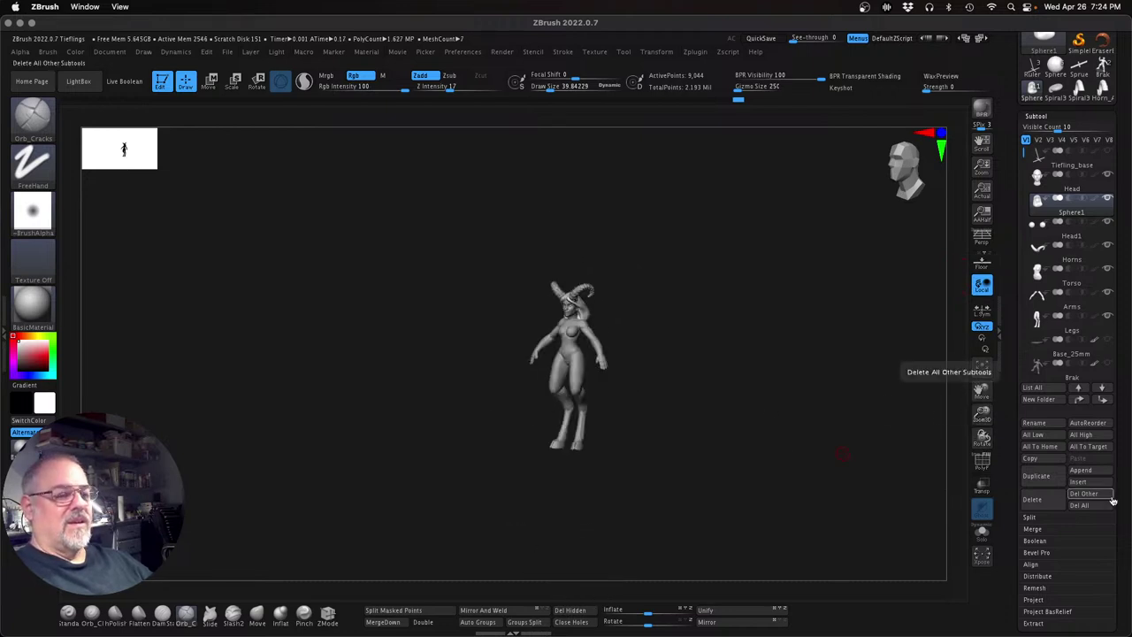
Push the protruding back of the hood in toward the shoulders with the Move brush at a draw size of about 125
{"action": "left_click_drag", "start_coordinate": [977, 416], "coordinate": [1007, 451]}
{"action": "mouse_move", "coordinate": [813, 448]}
{"action": "left_mouse_down", "text": "shift"}
{"action": "mouse_move", "coordinate": [777, 399]}
{"action": "mouse_move", "coordinate": [804, 397]}
{"action": "mouse_move", "coordinate": [793, 412]}
{"action": "mouse_move", "coordinate": [843, 424]}
{"action": "mouse_move", "coordinate": [821, 421]}
{"action": "left_mouse_up", "text": "shift"}
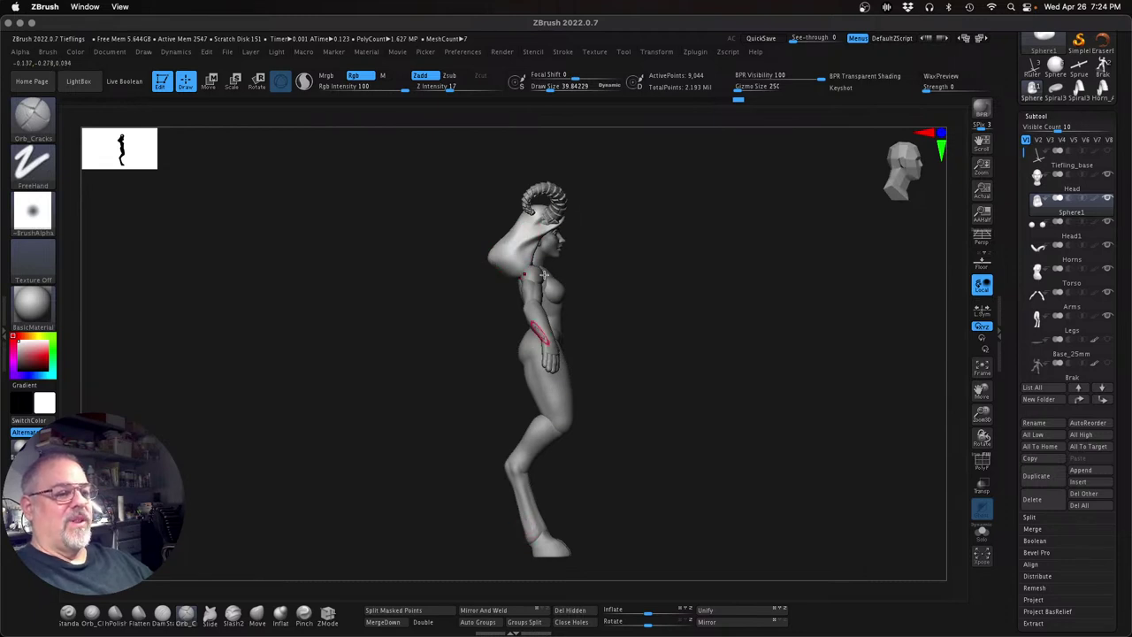
{"action": "key", "text": "s"}
{"action": "left_click_drag", "start_coordinate": [698, 410], "coordinate": [712, 410]}
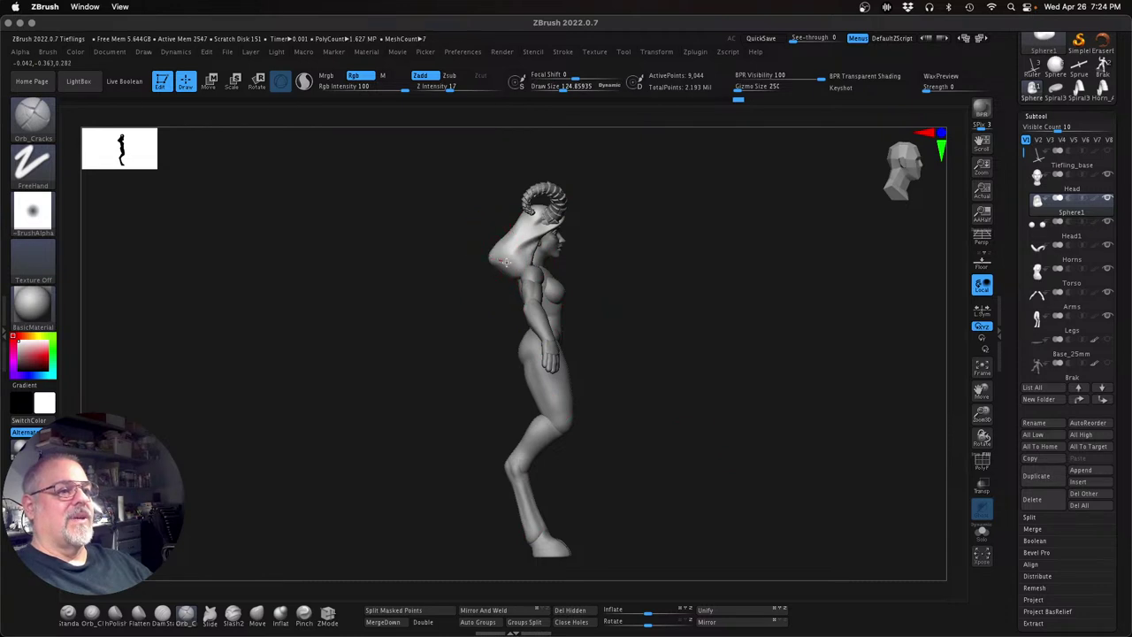
{"action": "left_click", "coordinate": [258, 613]}
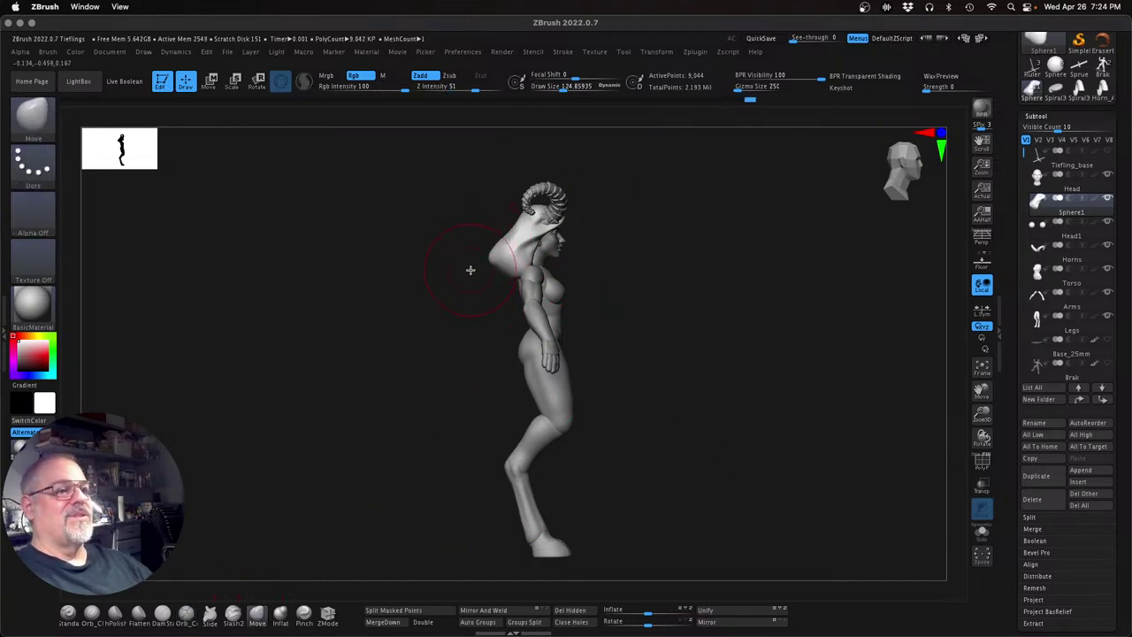
{"action": "left_click_drag", "start_coordinate": [492, 252], "coordinate": [507, 250]}
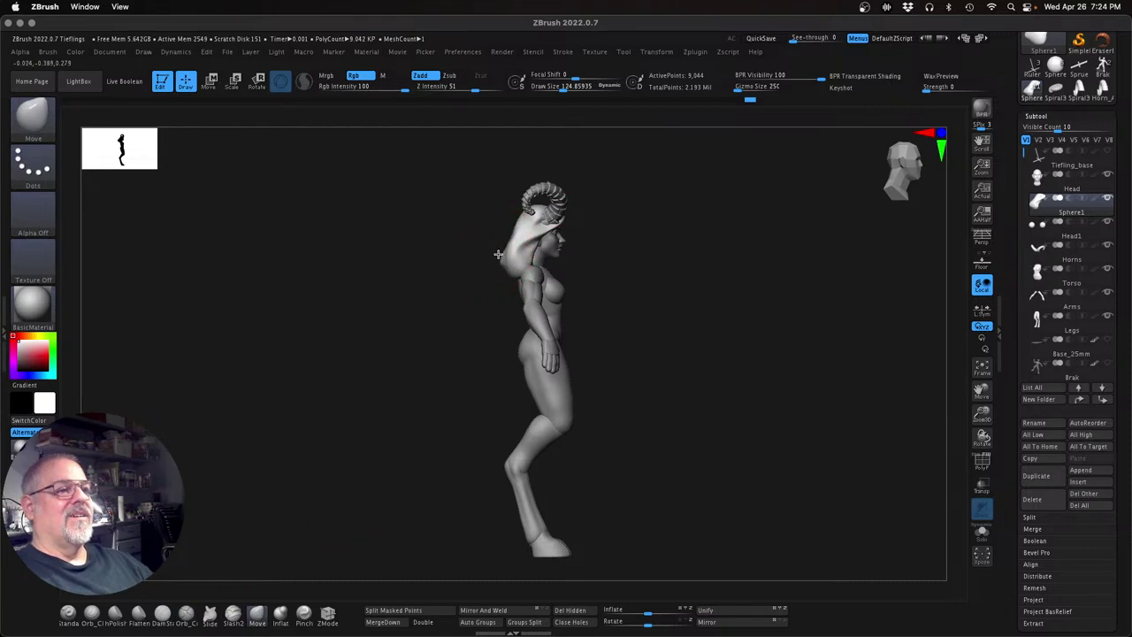
{"action": "left_click_drag", "start_coordinate": [663, 262], "coordinate": [746, 265]}
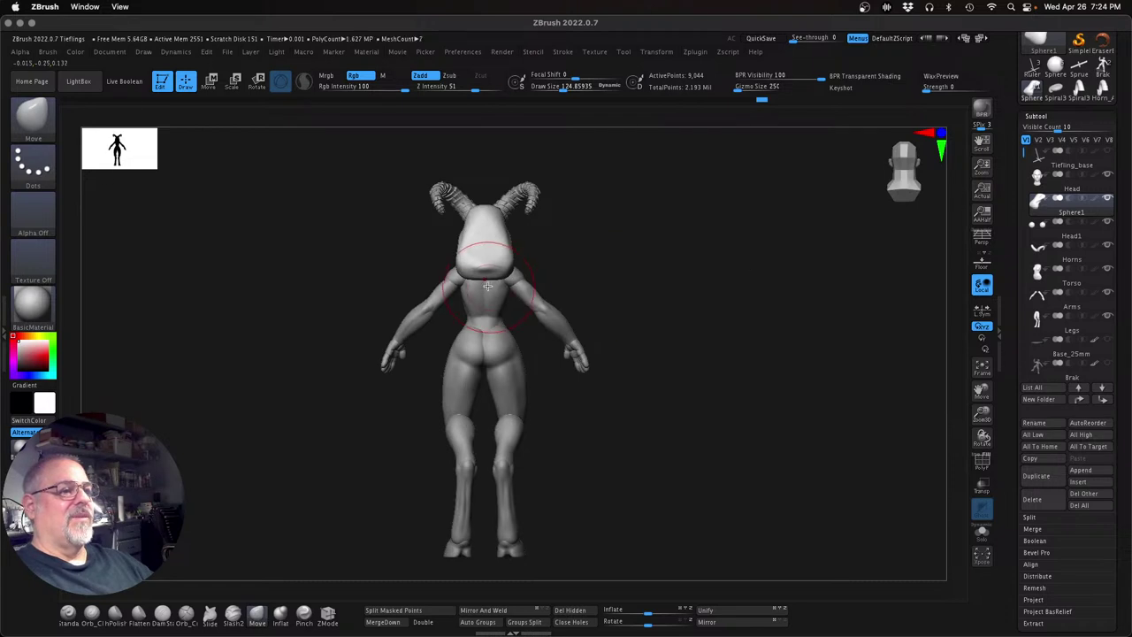
Smooth the lower back of the hood and refine its shape with the Move brush at a draw size of about 65
{"action": "left_click_drag", "start_coordinate": [619, 256], "coordinate": [699, 260]}
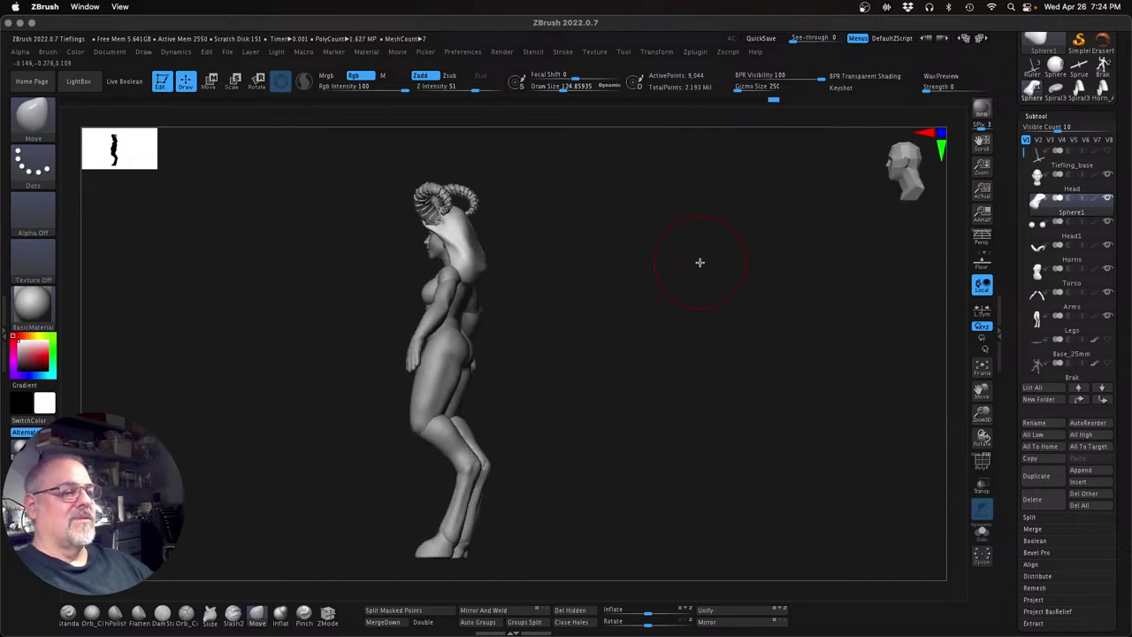
{"action": "key", "text": "s"}
{"action": "left_click_drag", "start_coordinate": [603, 435], "coordinate": [585, 398]}
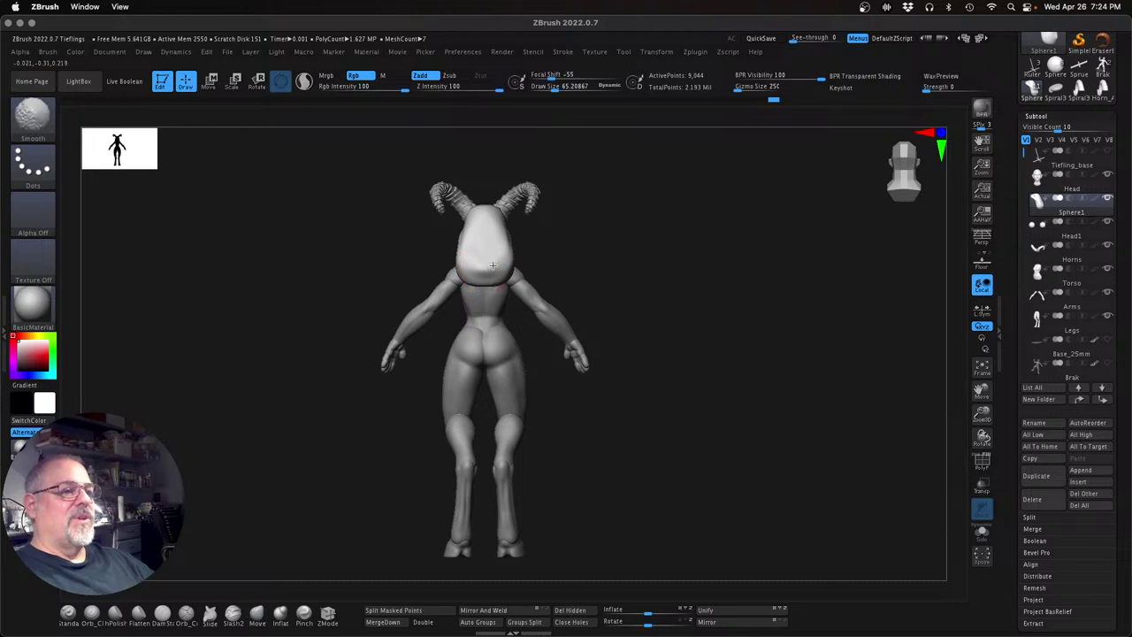
{"action": "key", "text": "b"}
{"action": "key", "text": "m"}
{"action": "key", "text": "v"}
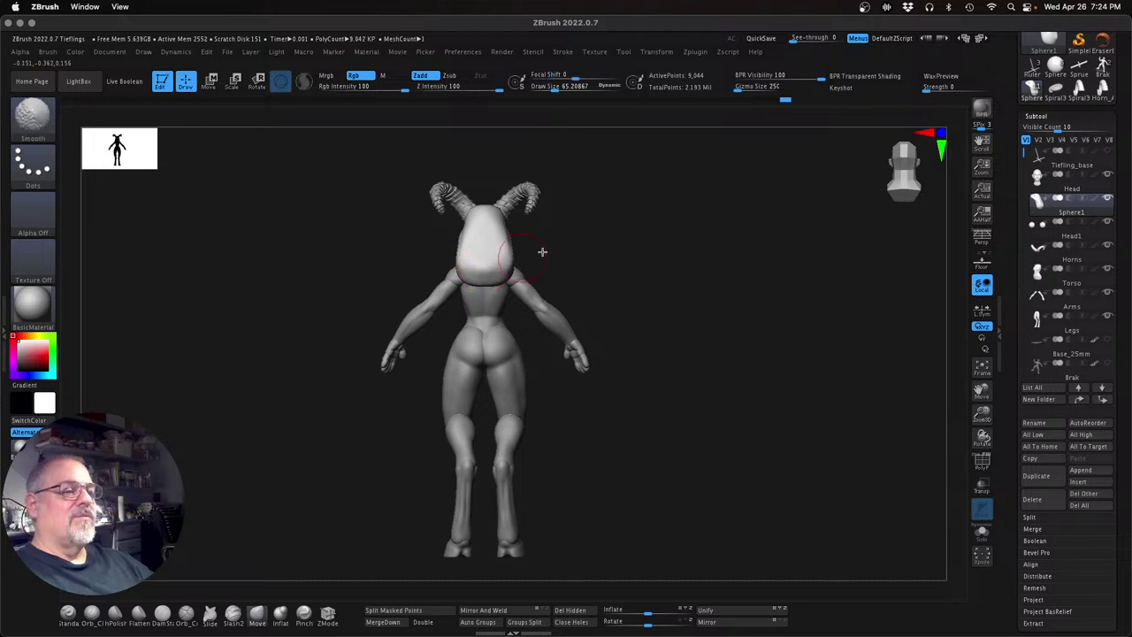
{"action": "mouse_move", "coordinate": [646, 238]}
{"action": "left_mouse_down"}
{"action": "mouse_move", "coordinate": [667, 230]}
{"action": "mouse_move", "coordinate": [661, 242]}
{"action": "left_mouse_up"}
{"action": "left_click_drag", "start_coordinate": [473, 263], "coordinate": [485, 270], "text": "shift"}
{"action": "mouse_move", "coordinate": [581, 245]}
{"action": "left_mouse_down"}
{"action": "mouse_move", "coordinate": [569, 244]}
{"action": "mouse_move", "coordinate": [588, 243]}
{"action": "left_mouse_up"}
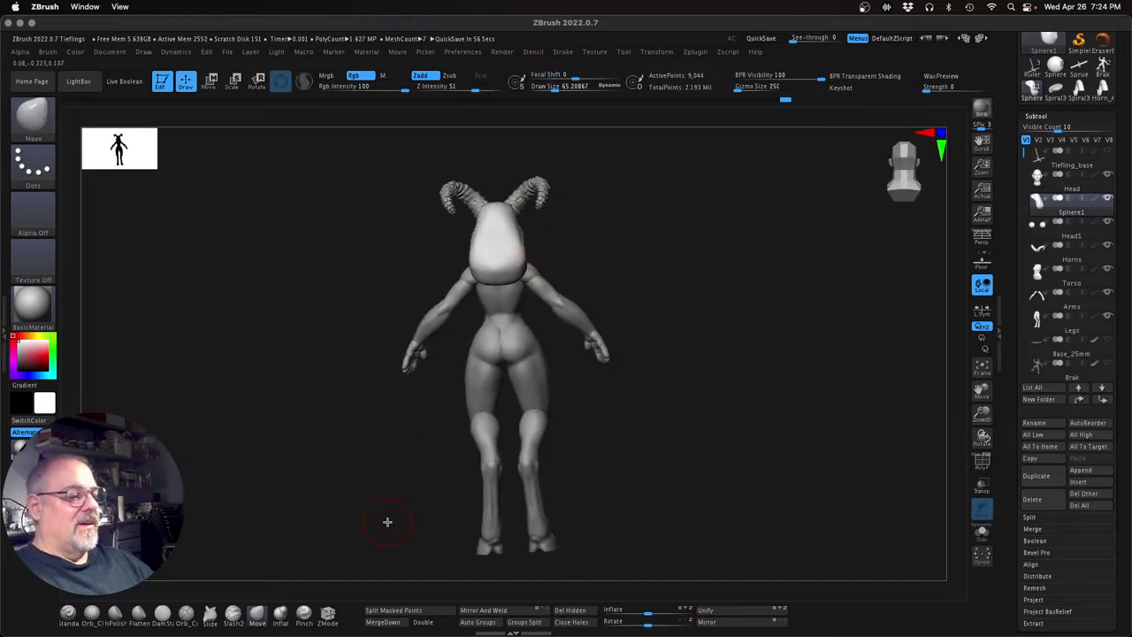
Examine the hood on the full figure from the front, side and three-quarter angles, and check the remaining subtools down to Horn_A
{"action": "left_click_drag", "start_coordinate": [654, 298], "coordinate": [626, 318]}
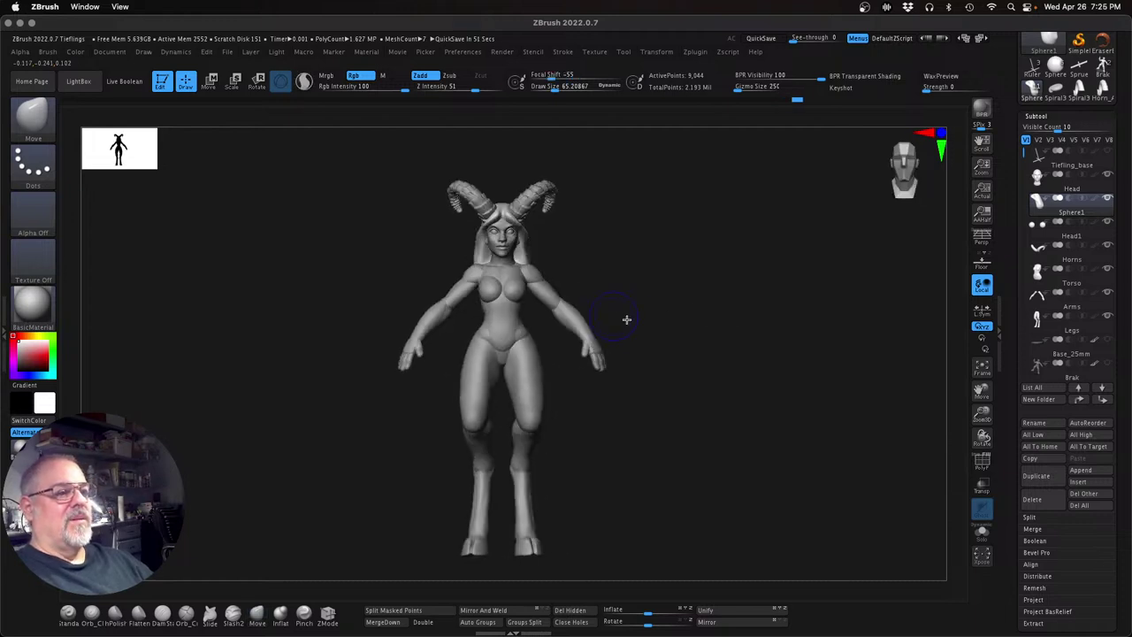
{"action": "mouse_move", "coordinate": [712, 333]}
{"action": "left_mouse_down", "text": "alt"}
{"action": "mouse_move", "coordinate": [722, 330]}
{"action": "mouse_move", "coordinate": [717, 371]}
{"action": "mouse_move", "coordinate": [690, 399]}
{"action": "mouse_move", "coordinate": [728, 390]}
{"action": "mouse_move", "coordinate": [699, 339]}
{"action": "left_mouse_up", "text": "alt"}
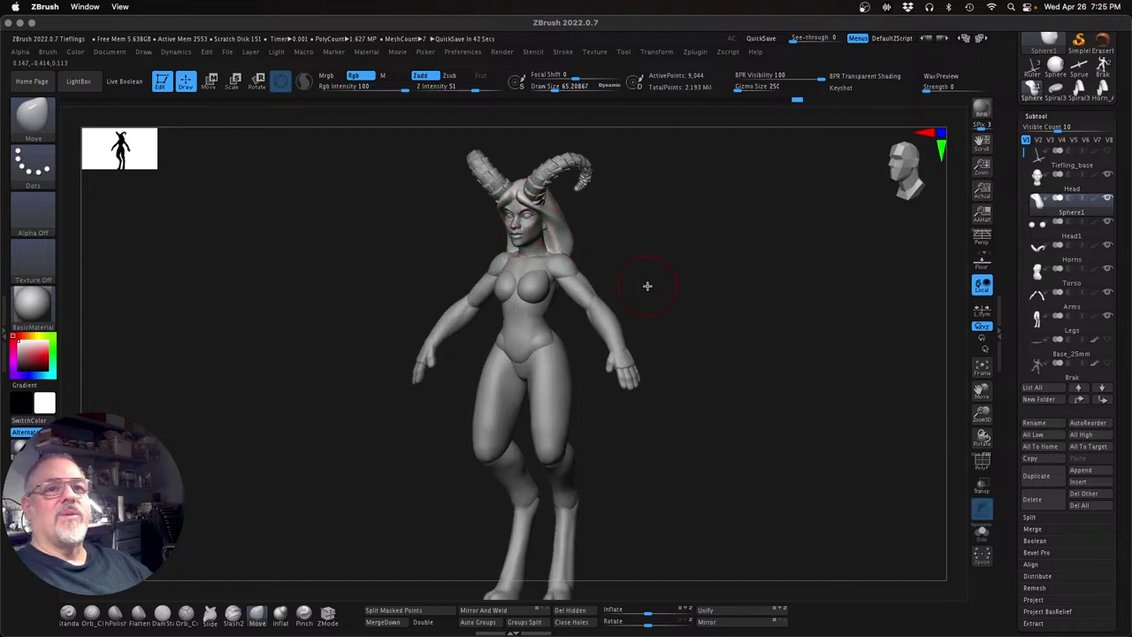
{"action": "left_click_drag", "start_coordinate": [714, 410], "coordinate": [801, 331]}
{"action": "left_click_drag", "start_coordinate": [982, 413], "coordinate": [975, 415]}
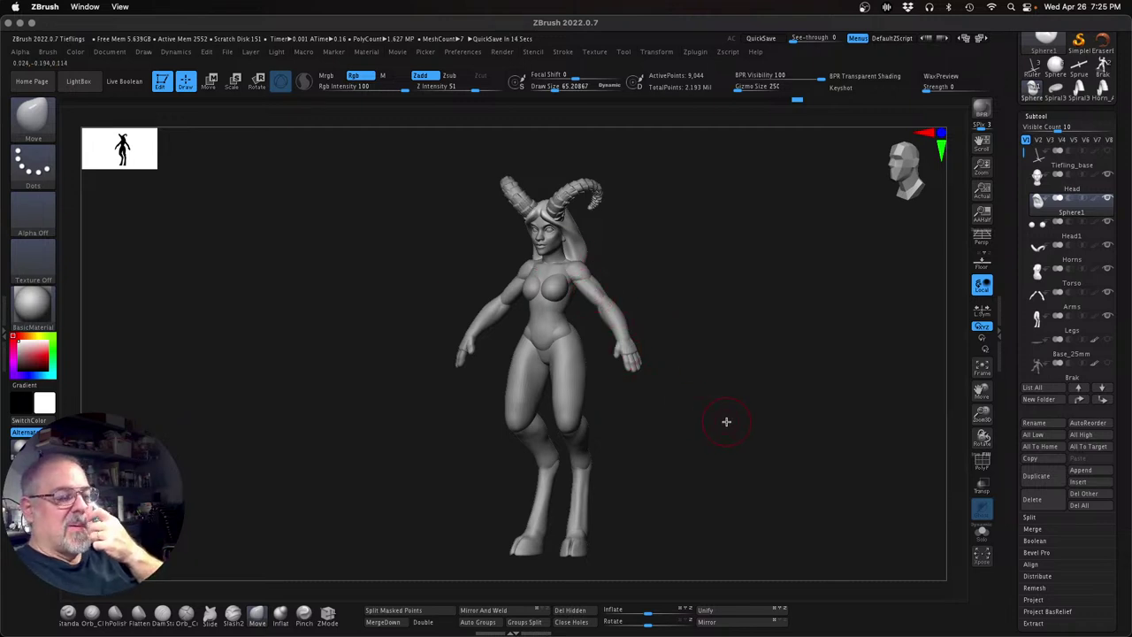
{"action": "left_click_drag", "start_coordinate": [690, 434], "coordinate": [647, 450]}
{"action": "left_click", "coordinate": [558, 452]}
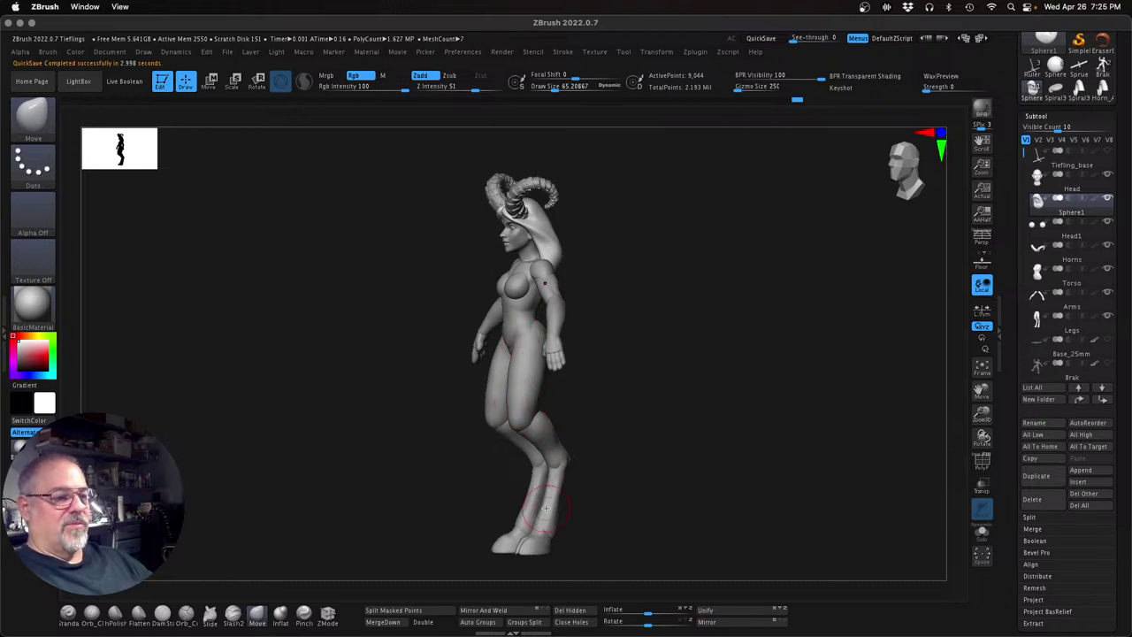
{"action": "left_click_drag", "start_coordinate": [669, 478], "coordinate": [673, 483]}
{"action": "left_click_drag", "start_coordinate": [564, 534], "coordinate": [551, 504]}
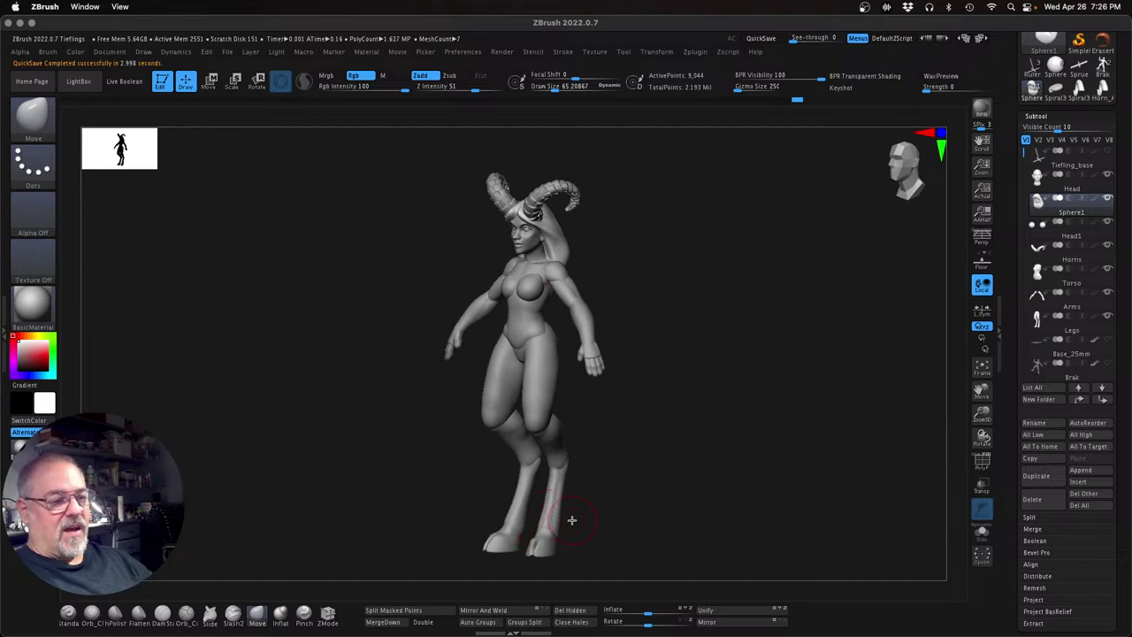
{"action": "left_click_drag", "start_coordinate": [654, 470], "coordinate": [705, 460]}
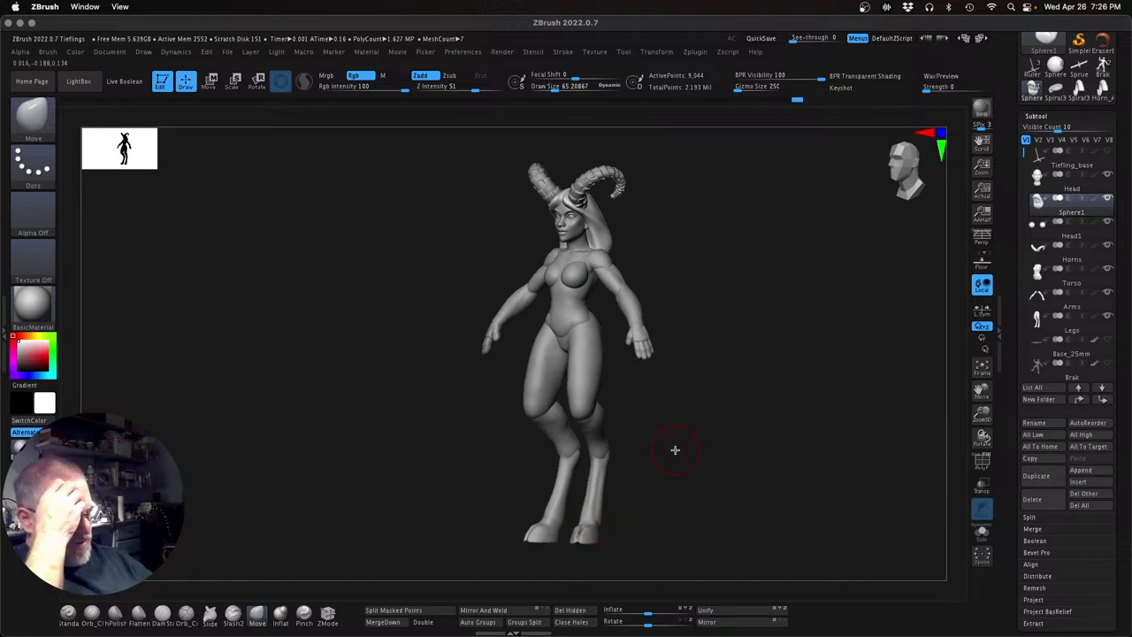
{"action": "mouse_move", "coordinate": [674, 450]}
{"action": "left_mouse_down"}
{"action": "mouse_move", "coordinate": [735, 434]}
{"action": "mouse_move", "coordinate": [668, 436]}
{"action": "left_mouse_up"}
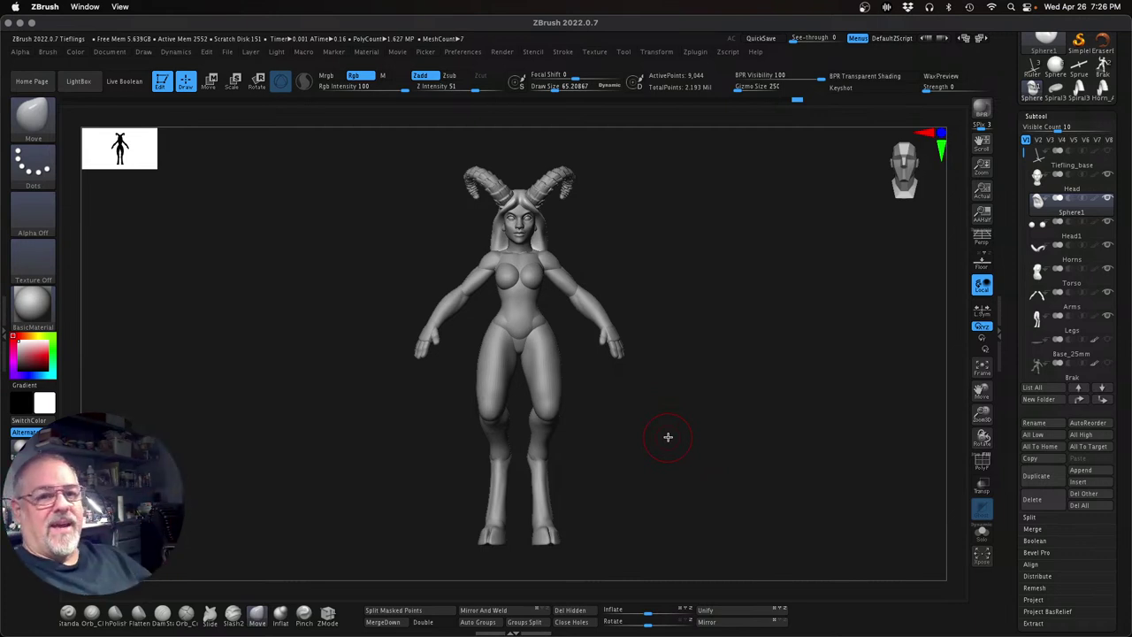
{"action": "left_click_drag", "start_coordinate": [1024, 153], "coordinate": [1023, 184]}
{"action": "mouse_move", "coordinate": [1042, 355]}
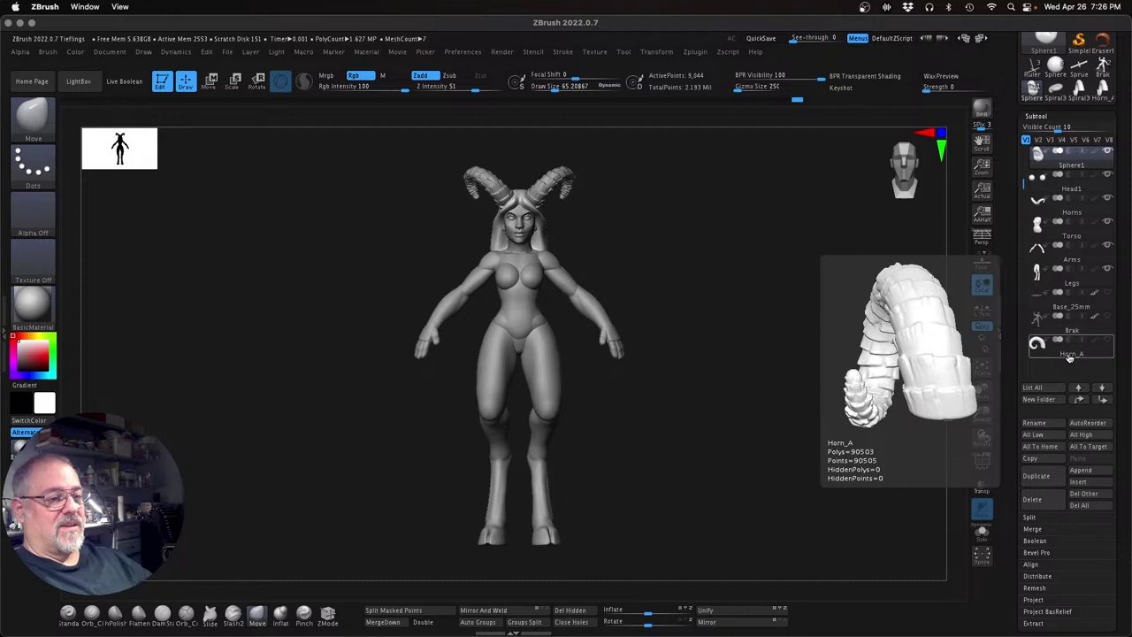
{"action": "left_click_drag", "start_coordinate": [720, 421], "coordinate": [692, 438]}
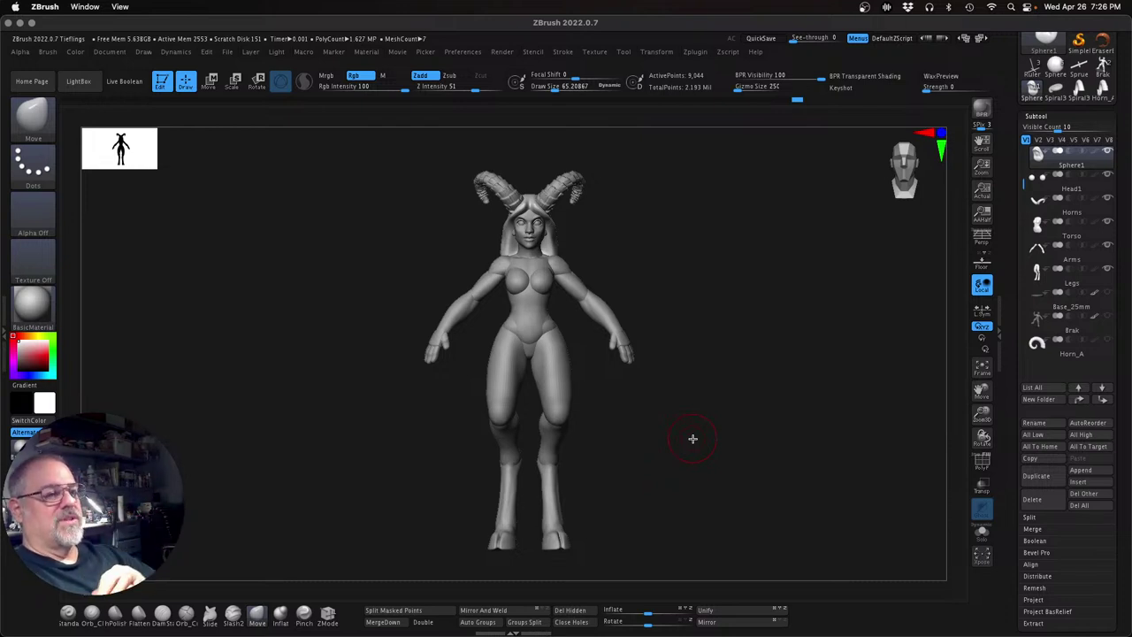
{"action": "mouse_move", "coordinate": [769, 477]}
{"action": "left_mouse_down"}
{"action": "mouse_move", "coordinate": [659, 422]}
{"action": "mouse_move", "coordinate": [705, 454]}
{"action": "left_mouse_up"}
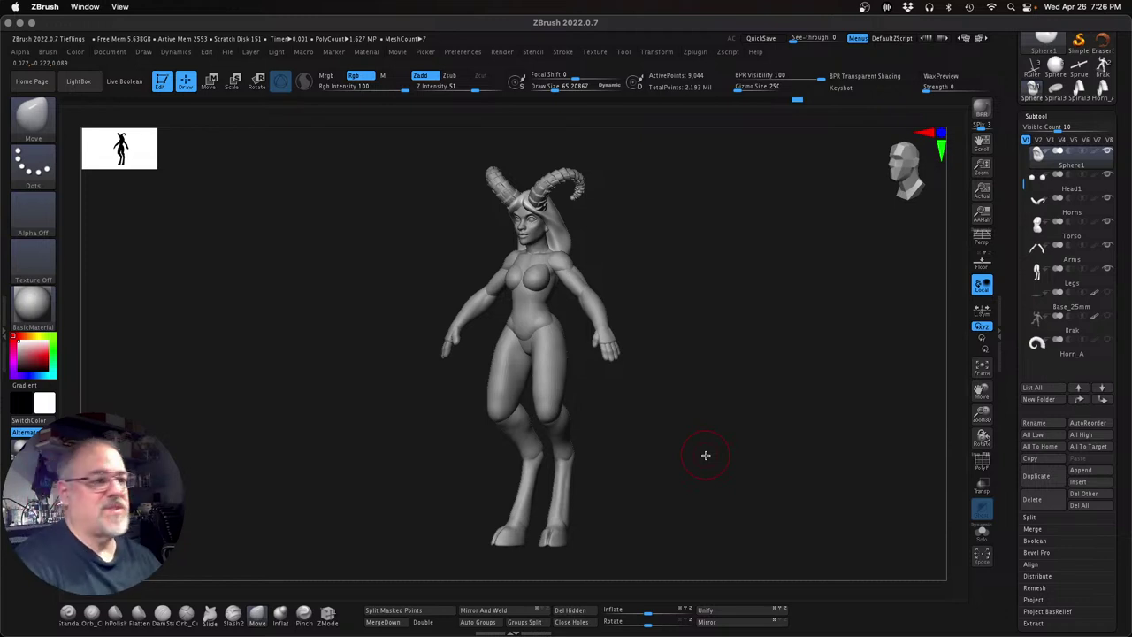
Save the project as Tieflings.ZPR in the TIEFLINGS folder, replacing the existing file
{"action": "key", "text": "ctrl"}
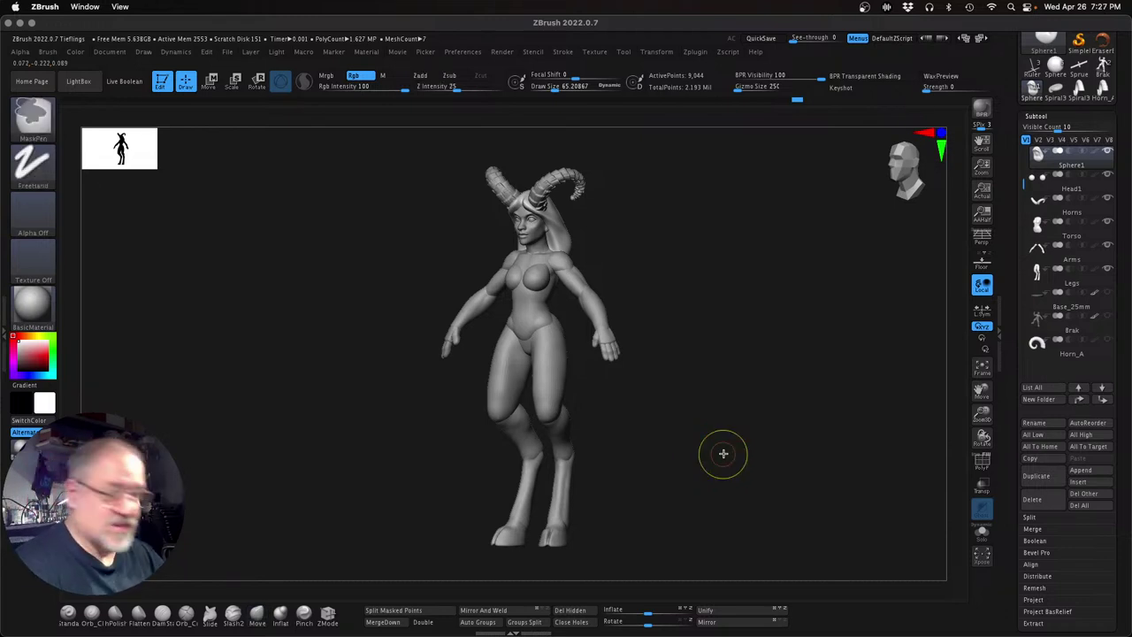
{"action": "key", "text": "ctrl+s"}
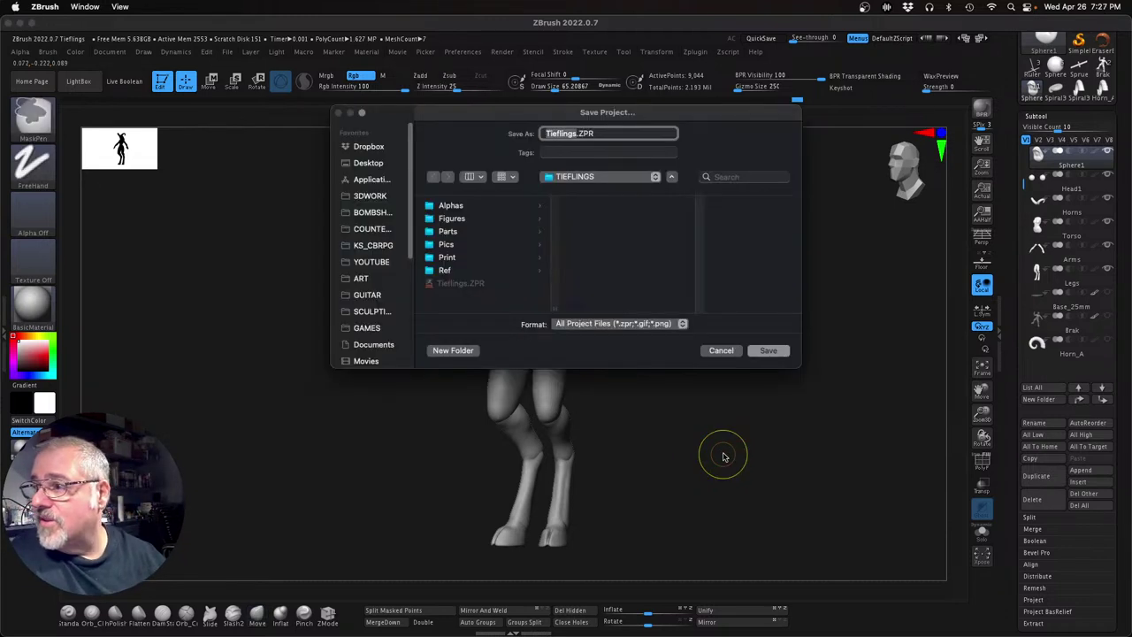
{"action": "left_click", "coordinate": [769, 351]}
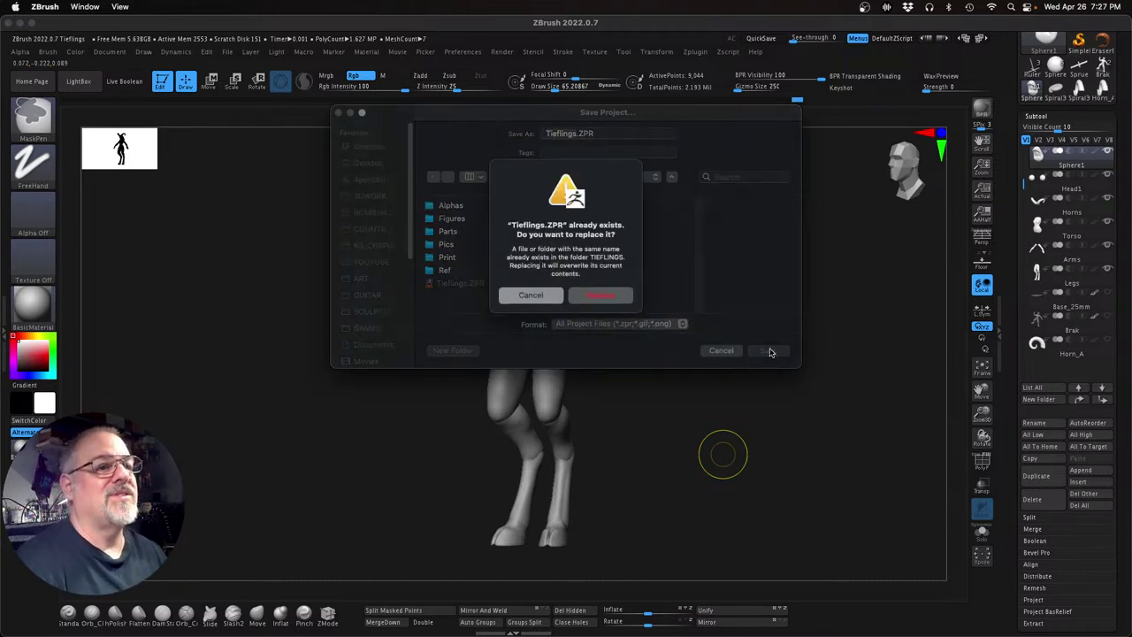
{"action": "left_click", "coordinate": [609, 301]}
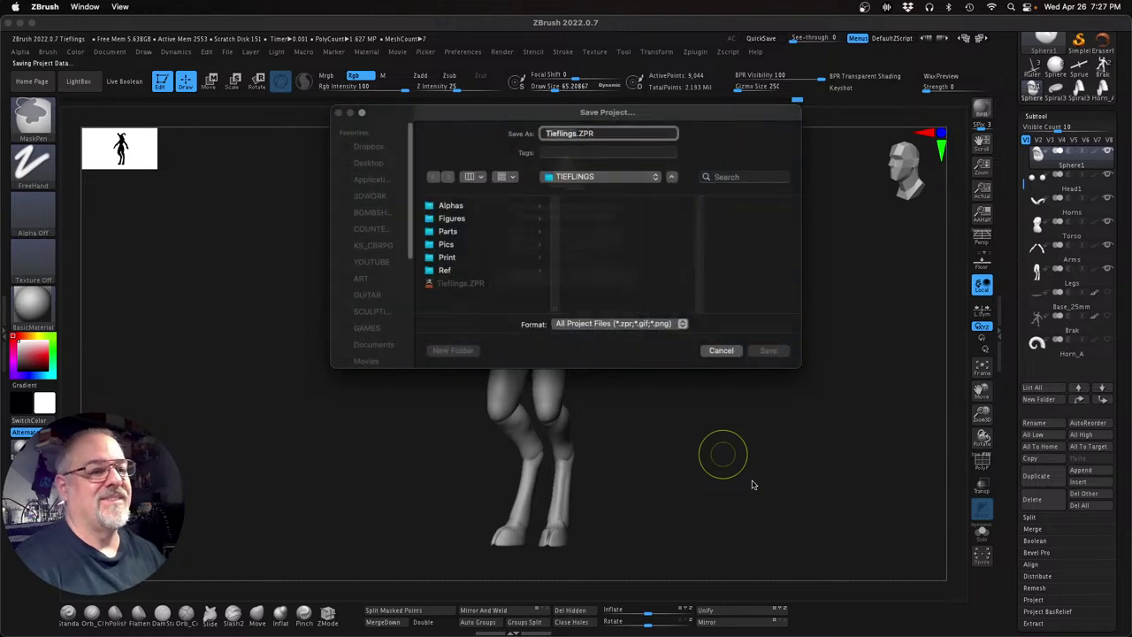